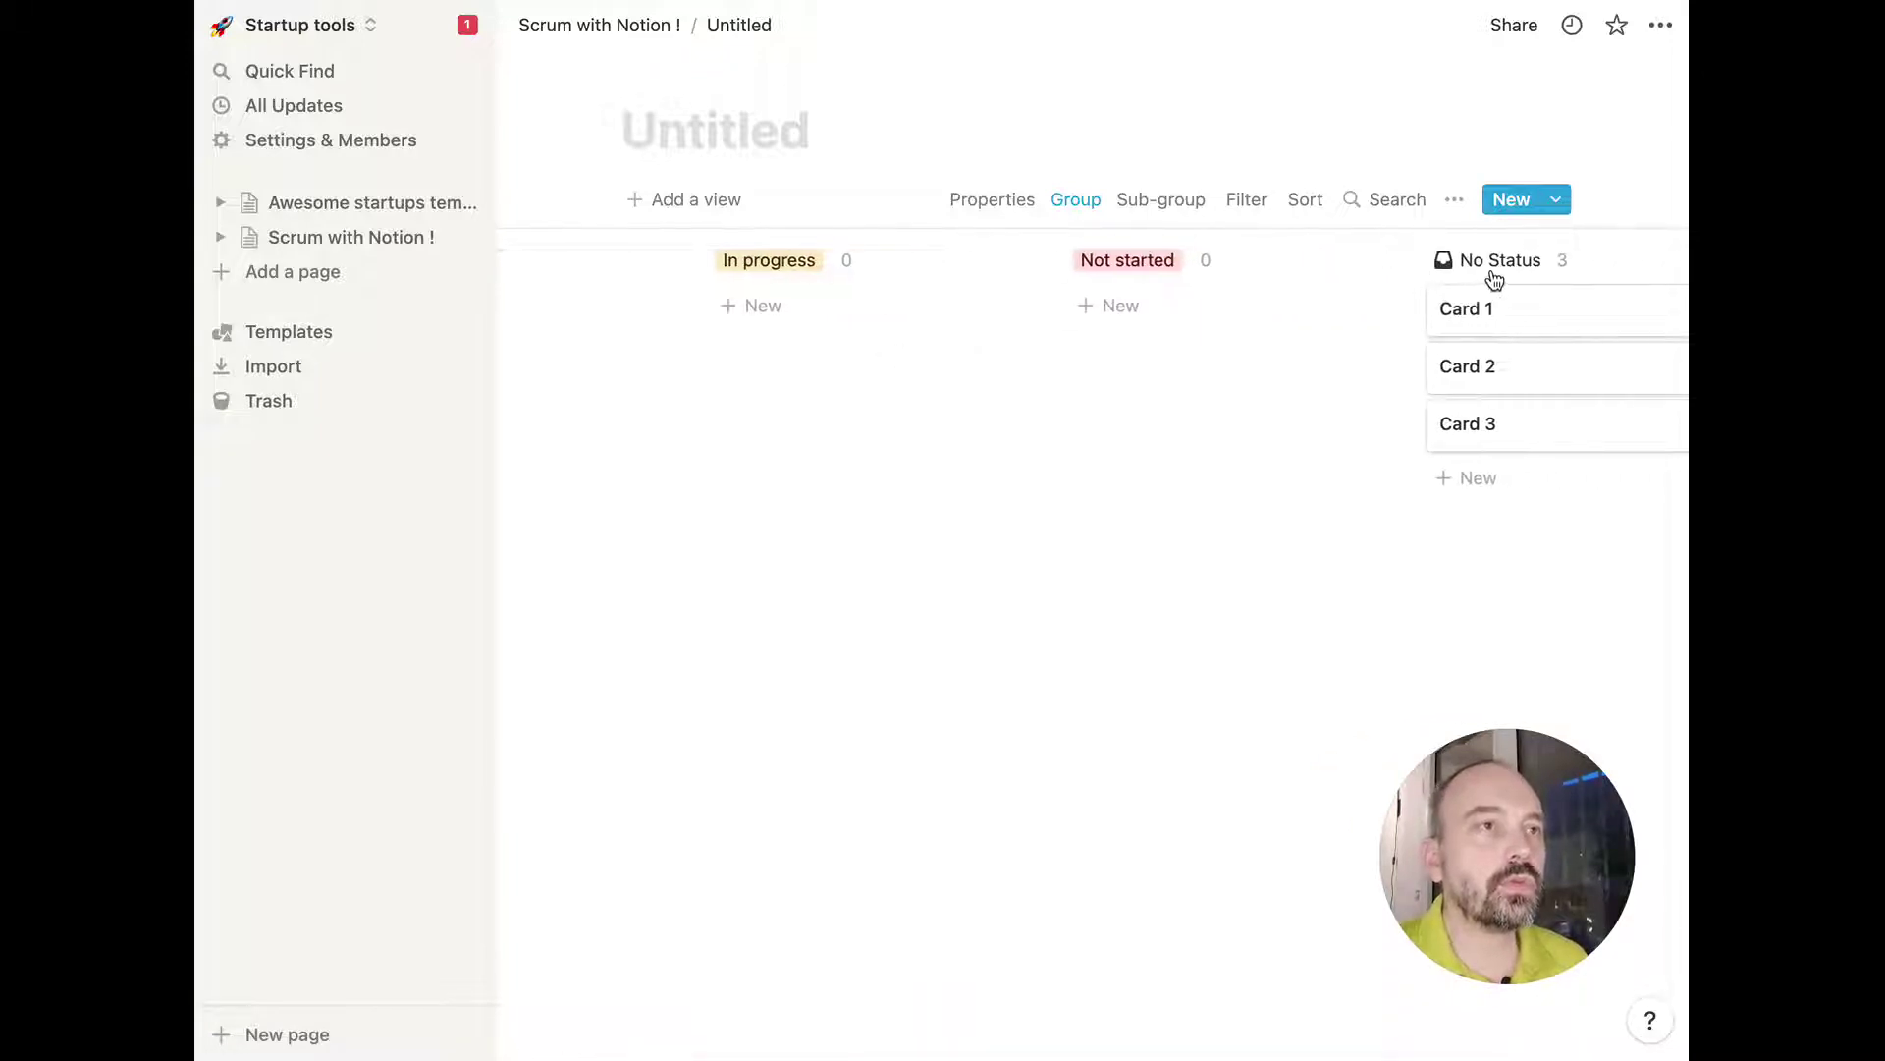
Reorder the board columns to No Status, Not started, In progress, Completed, and title the board "User stories".
{"action": "left_click_drag", "start_coordinate": [1493, 269], "coordinate": [589, 267]}
{"action": "left_click_drag", "start_coordinate": [1231, 266], "coordinate": [938, 261]}
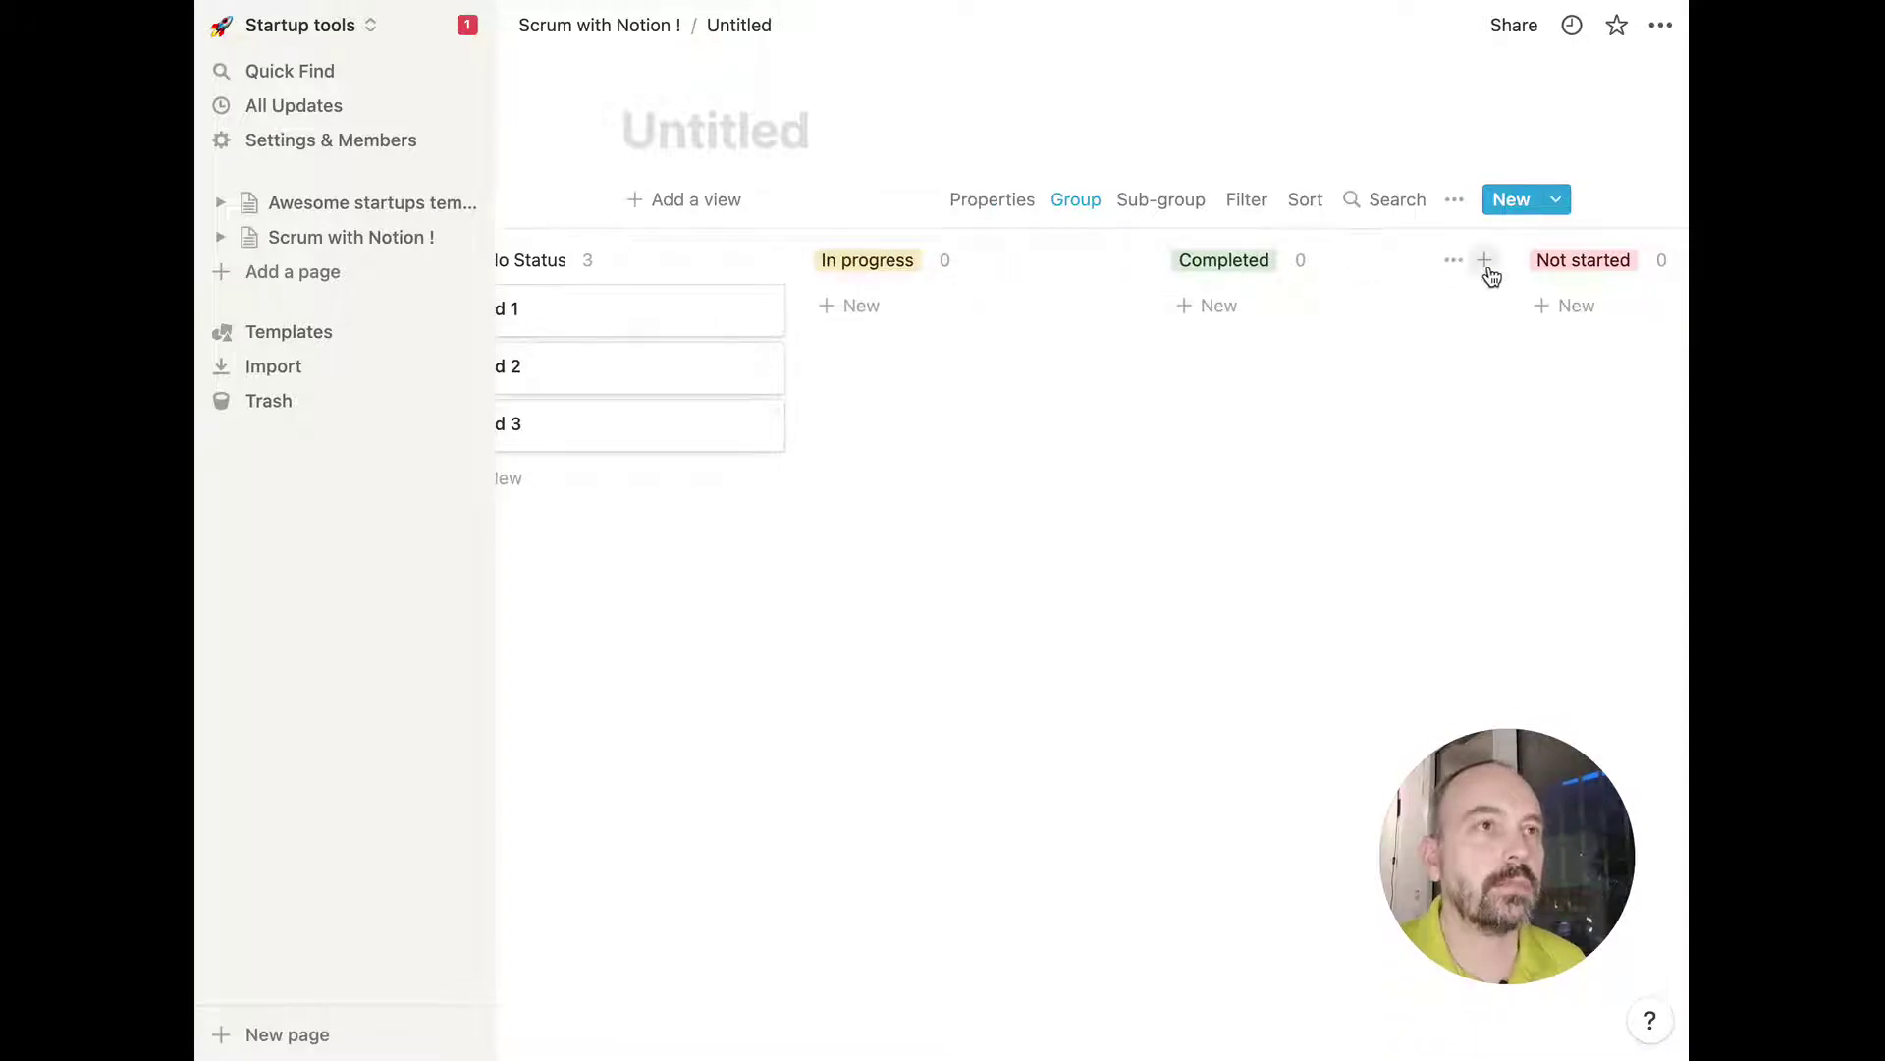
{"action": "left_click", "coordinate": [746, 120]}
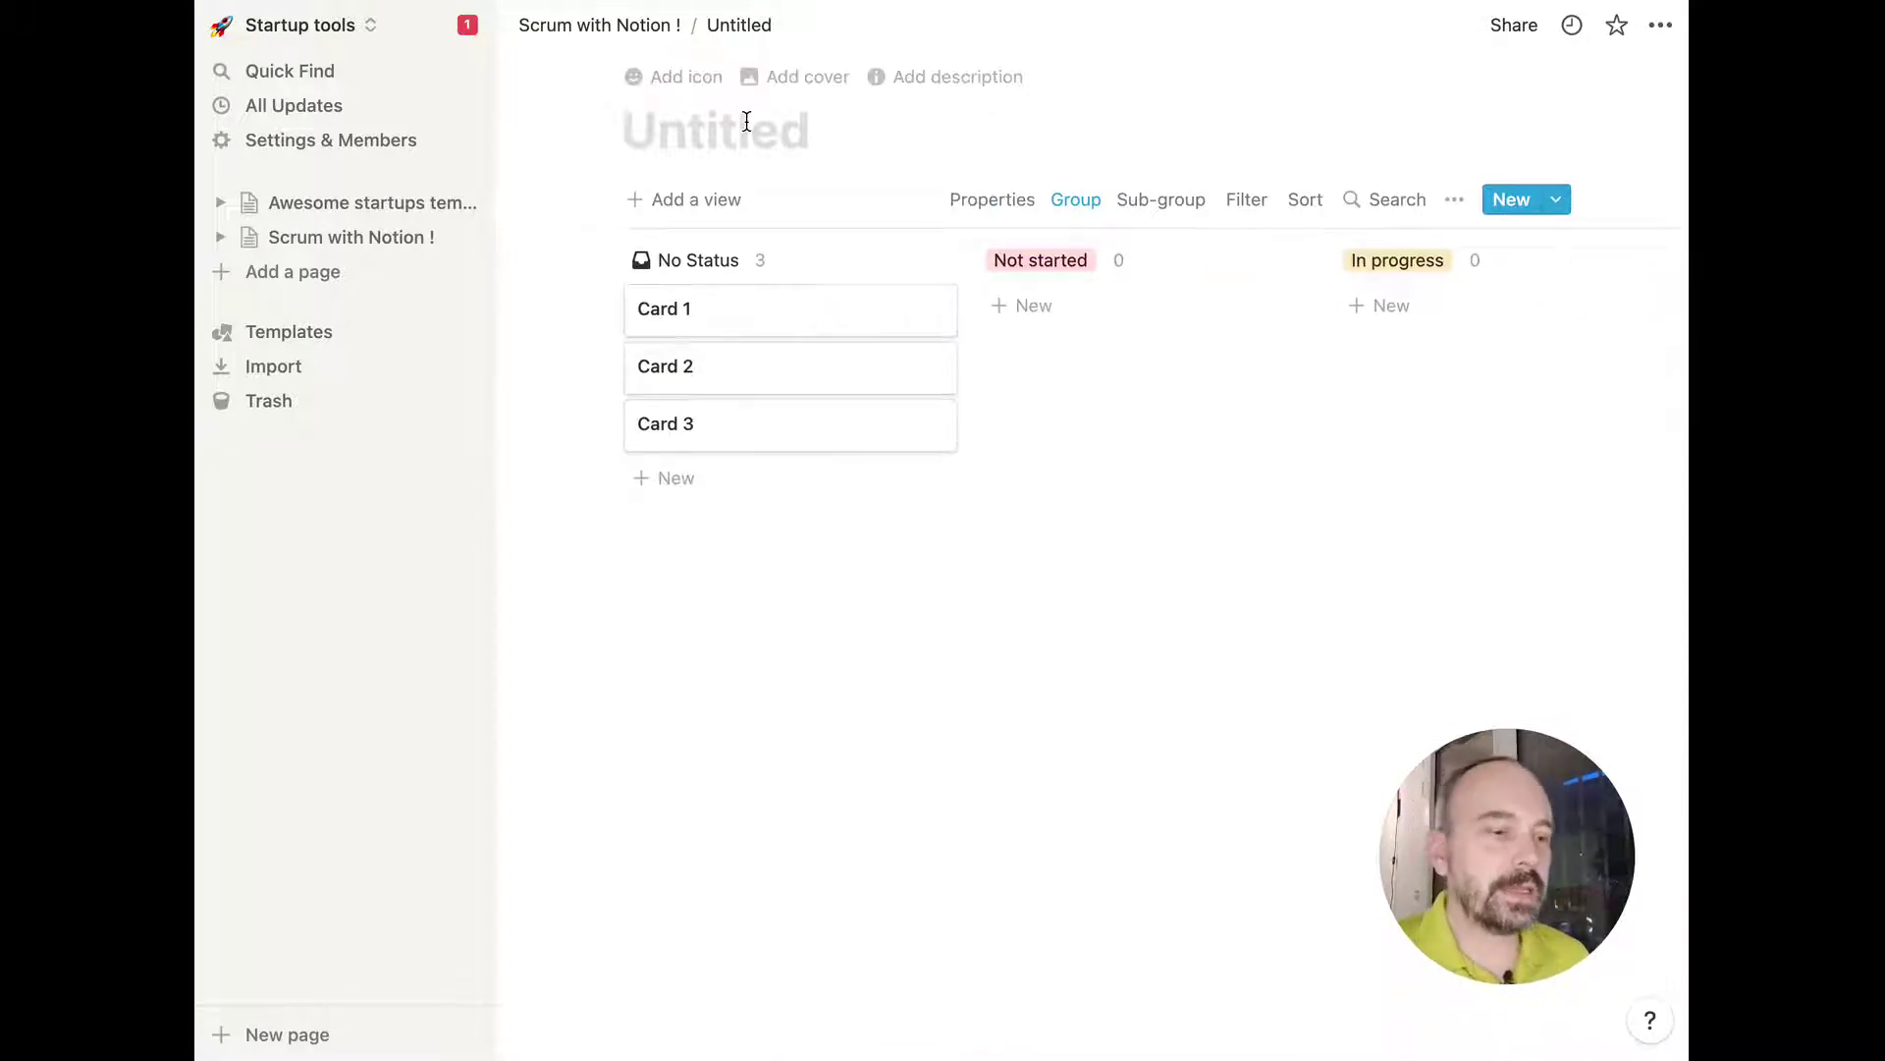
{"action": "type", "text": "User stories"}
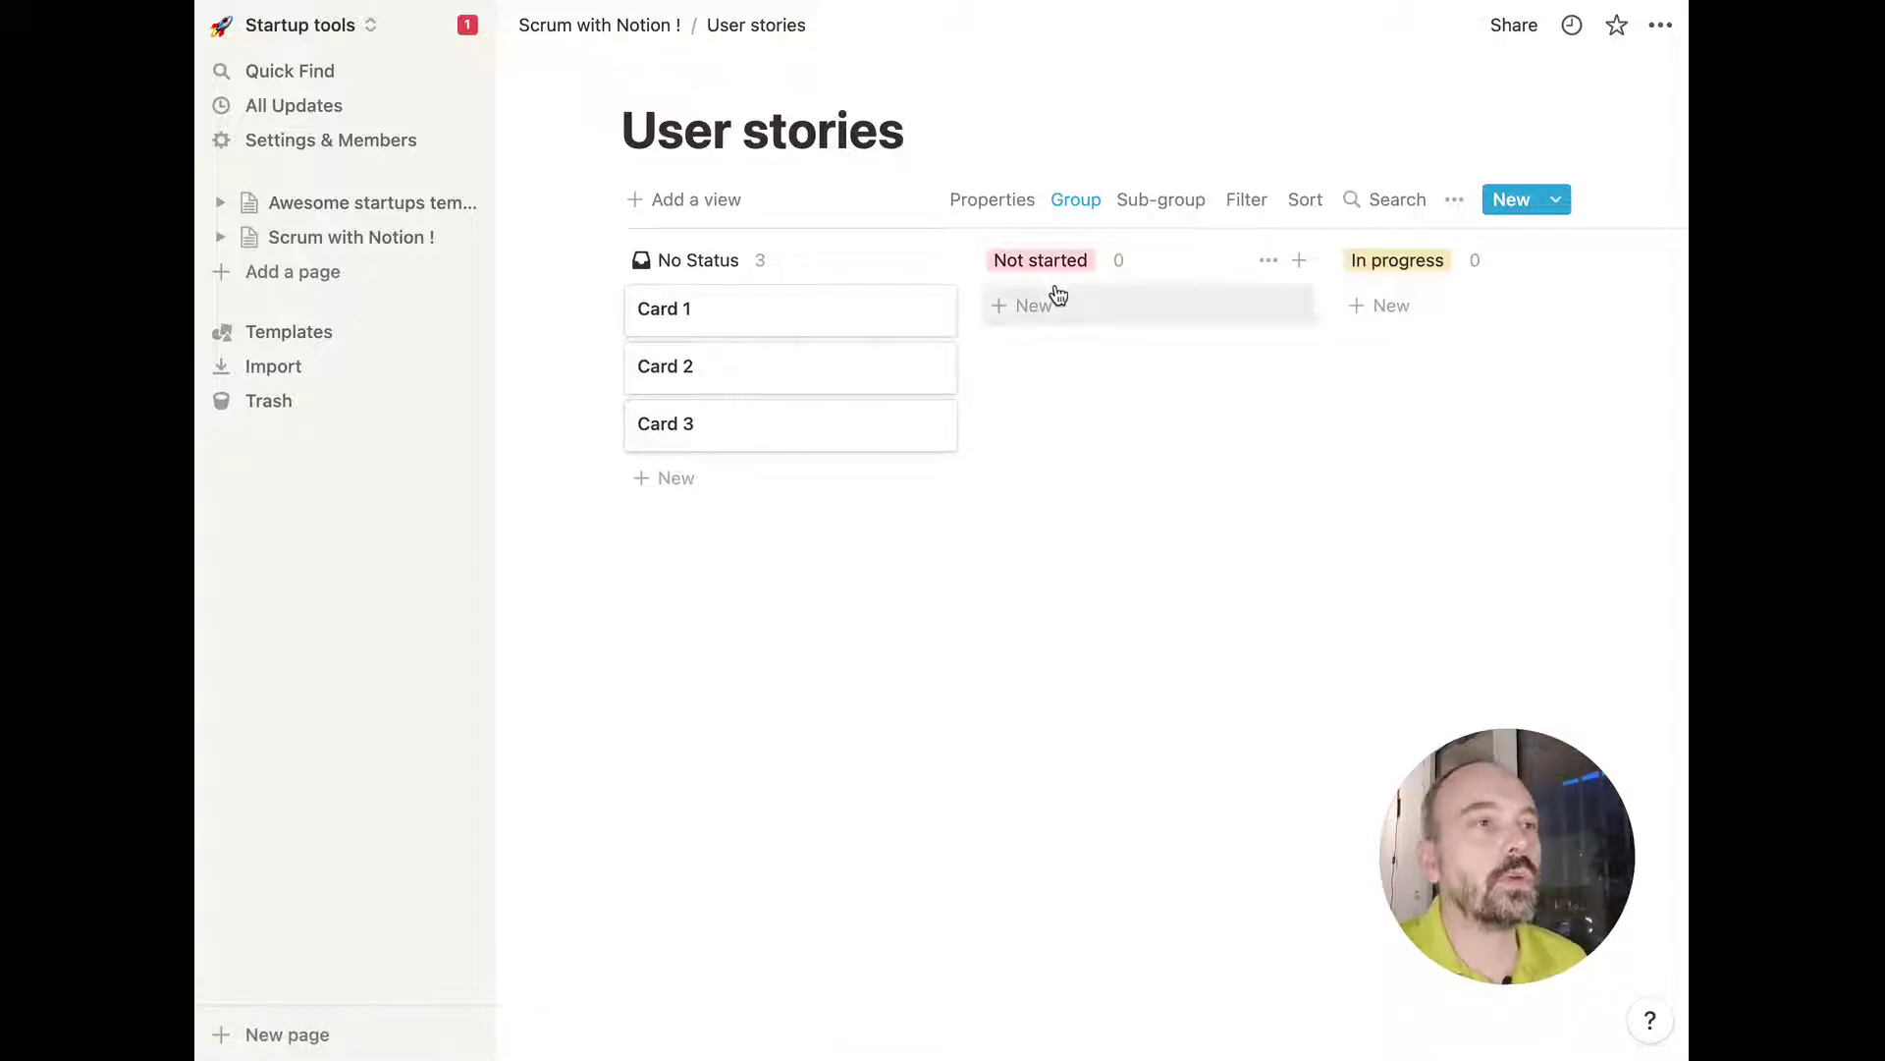
Move Card 1 from No Status into the Not started column and view its card page.
{"action": "scroll", "coordinate": [976, 366], "scroll_direction": "right", "scroll_amount": 2}
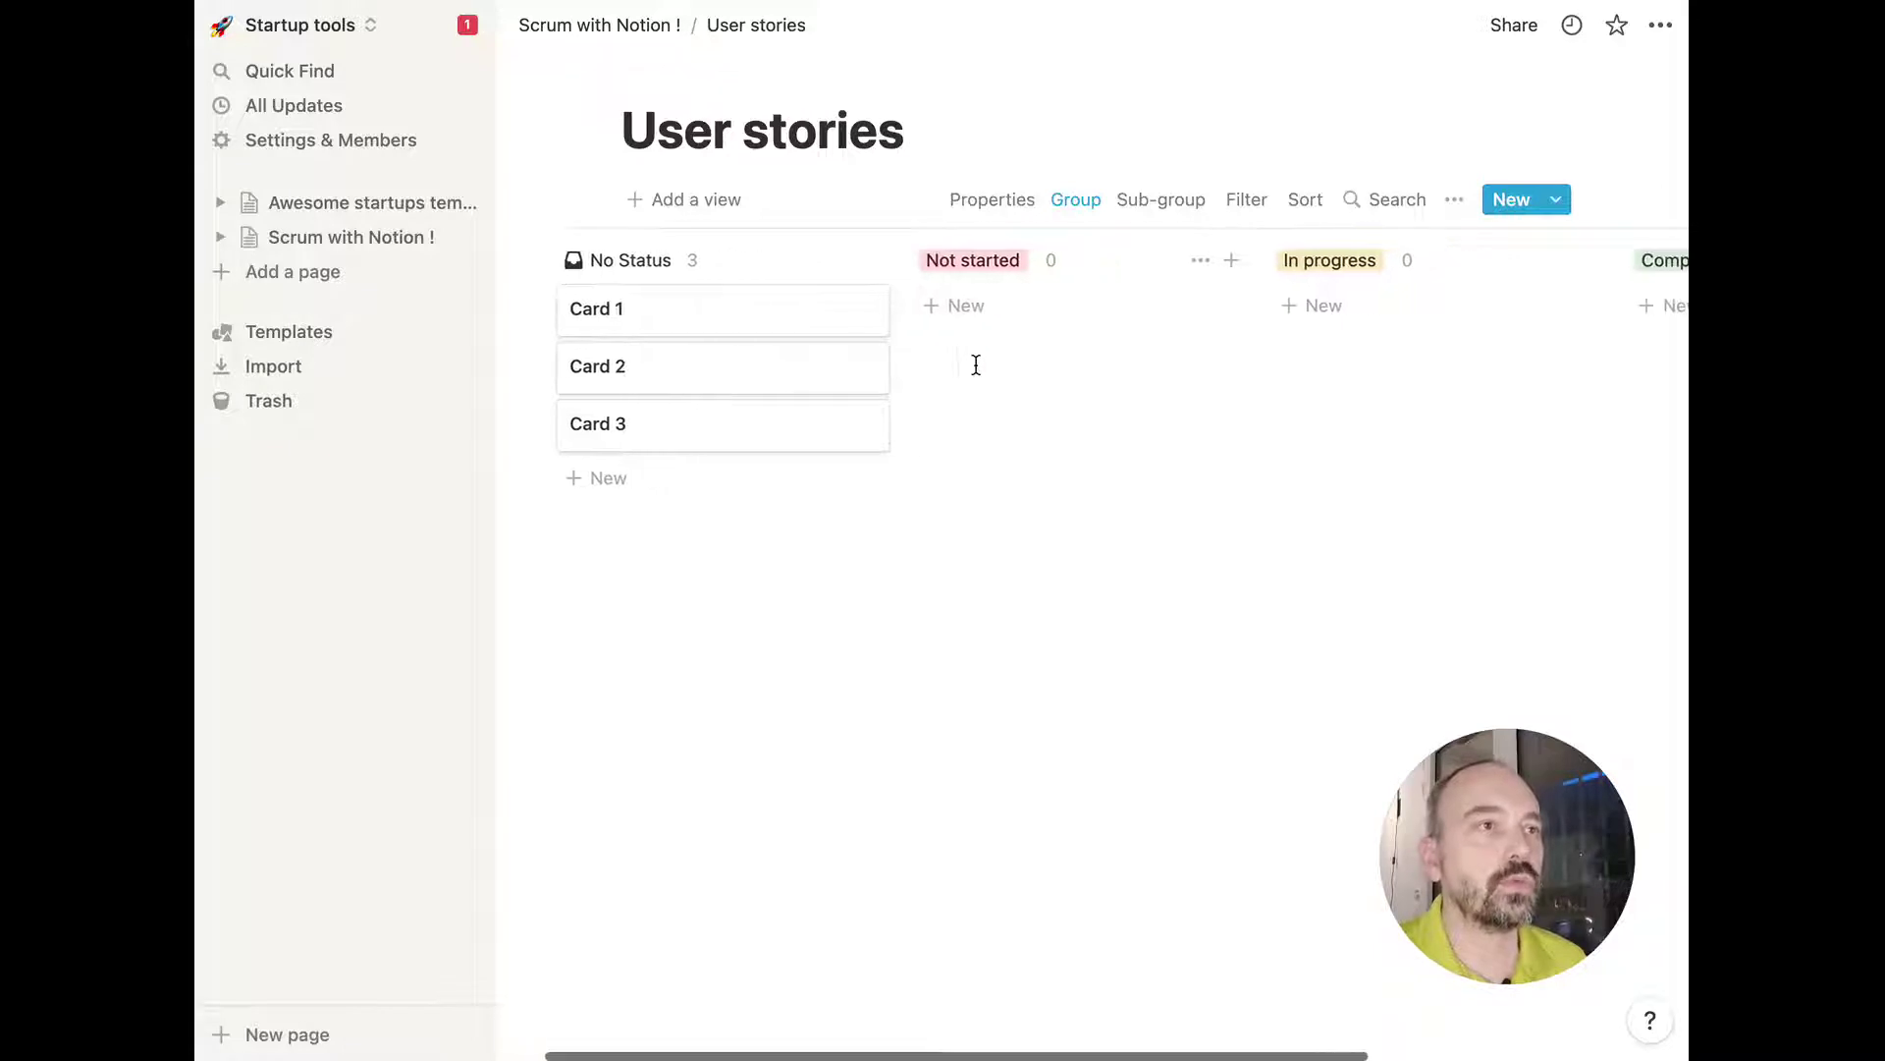
{"action": "scroll", "coordinate": [976, 365], "scroll_direction": "right", "scroll_amount": 6}
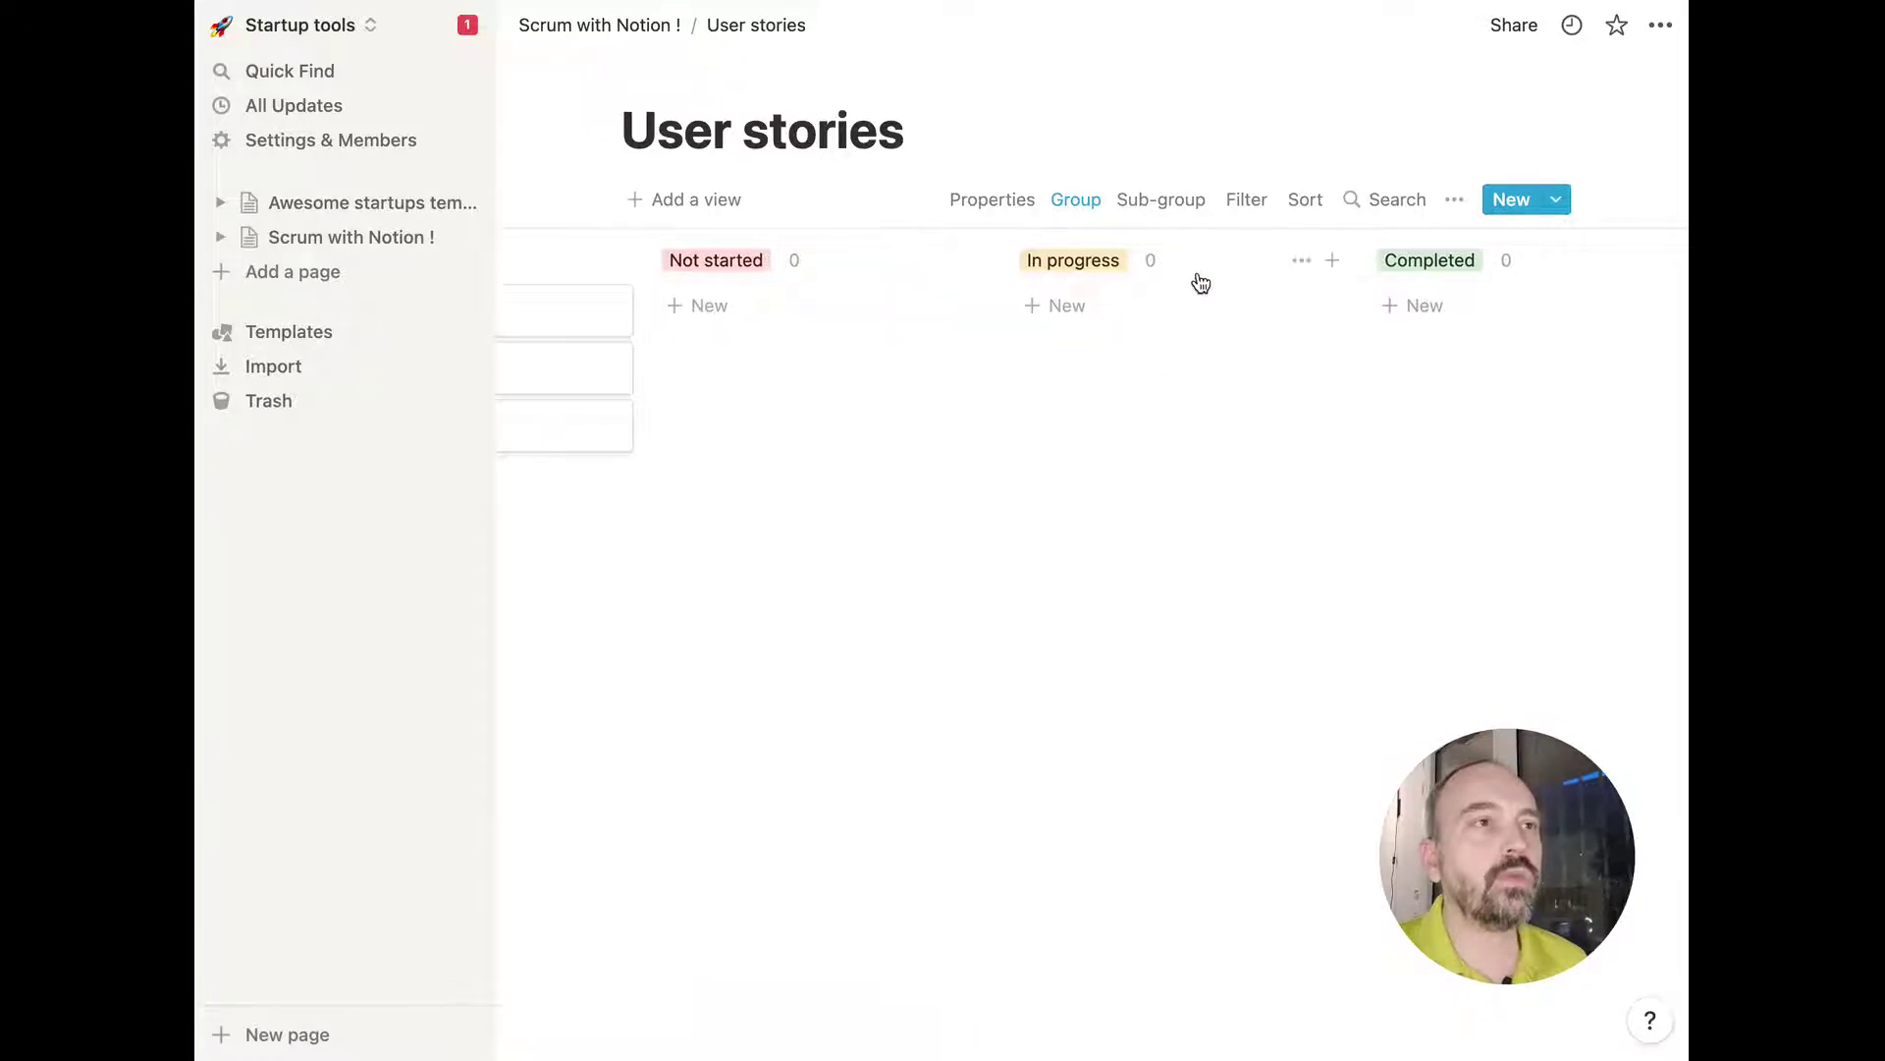
{"action": "scroll", "coordinate": [961, 397], "scroll_direction": "left", "scroll_amount": 5}
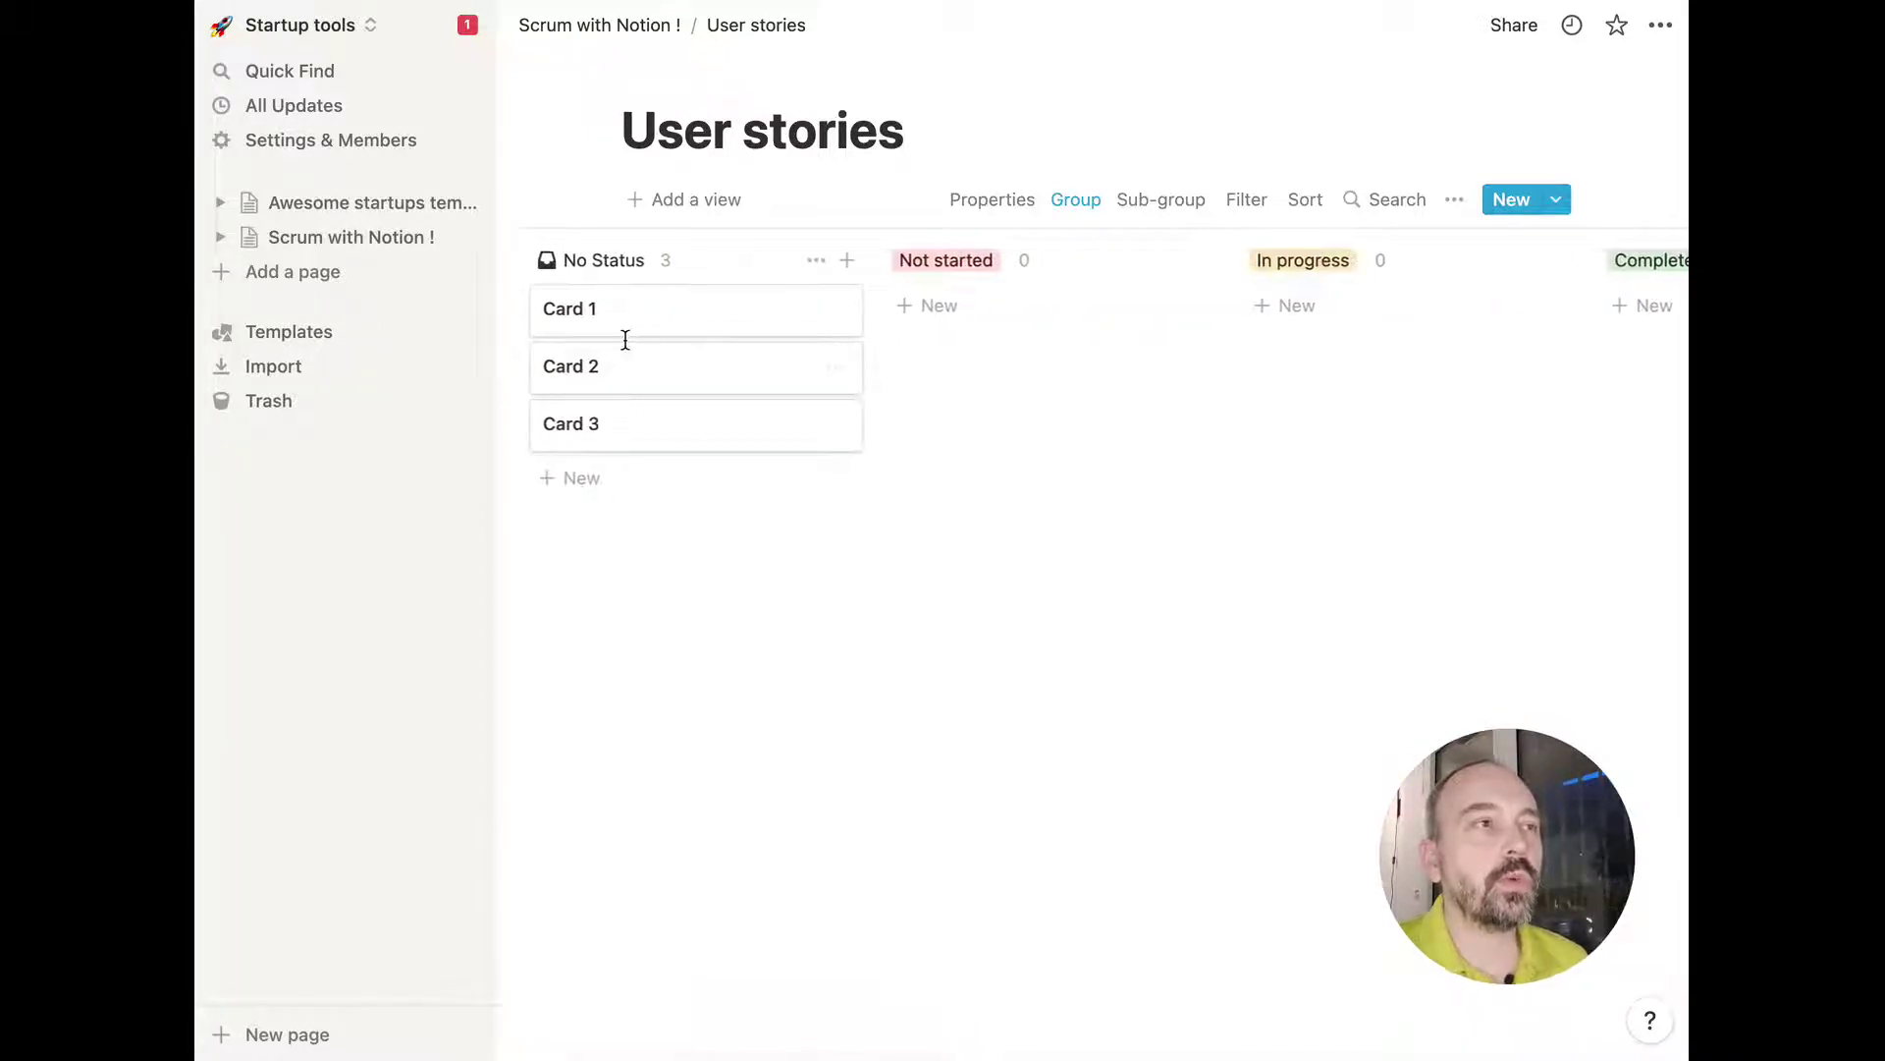
{"action": "left_click_drag", "start_coordinate": [678, 326], "coordinate": [989, 332]}
{"action": "left_click", "coordinate": [986, 318]}
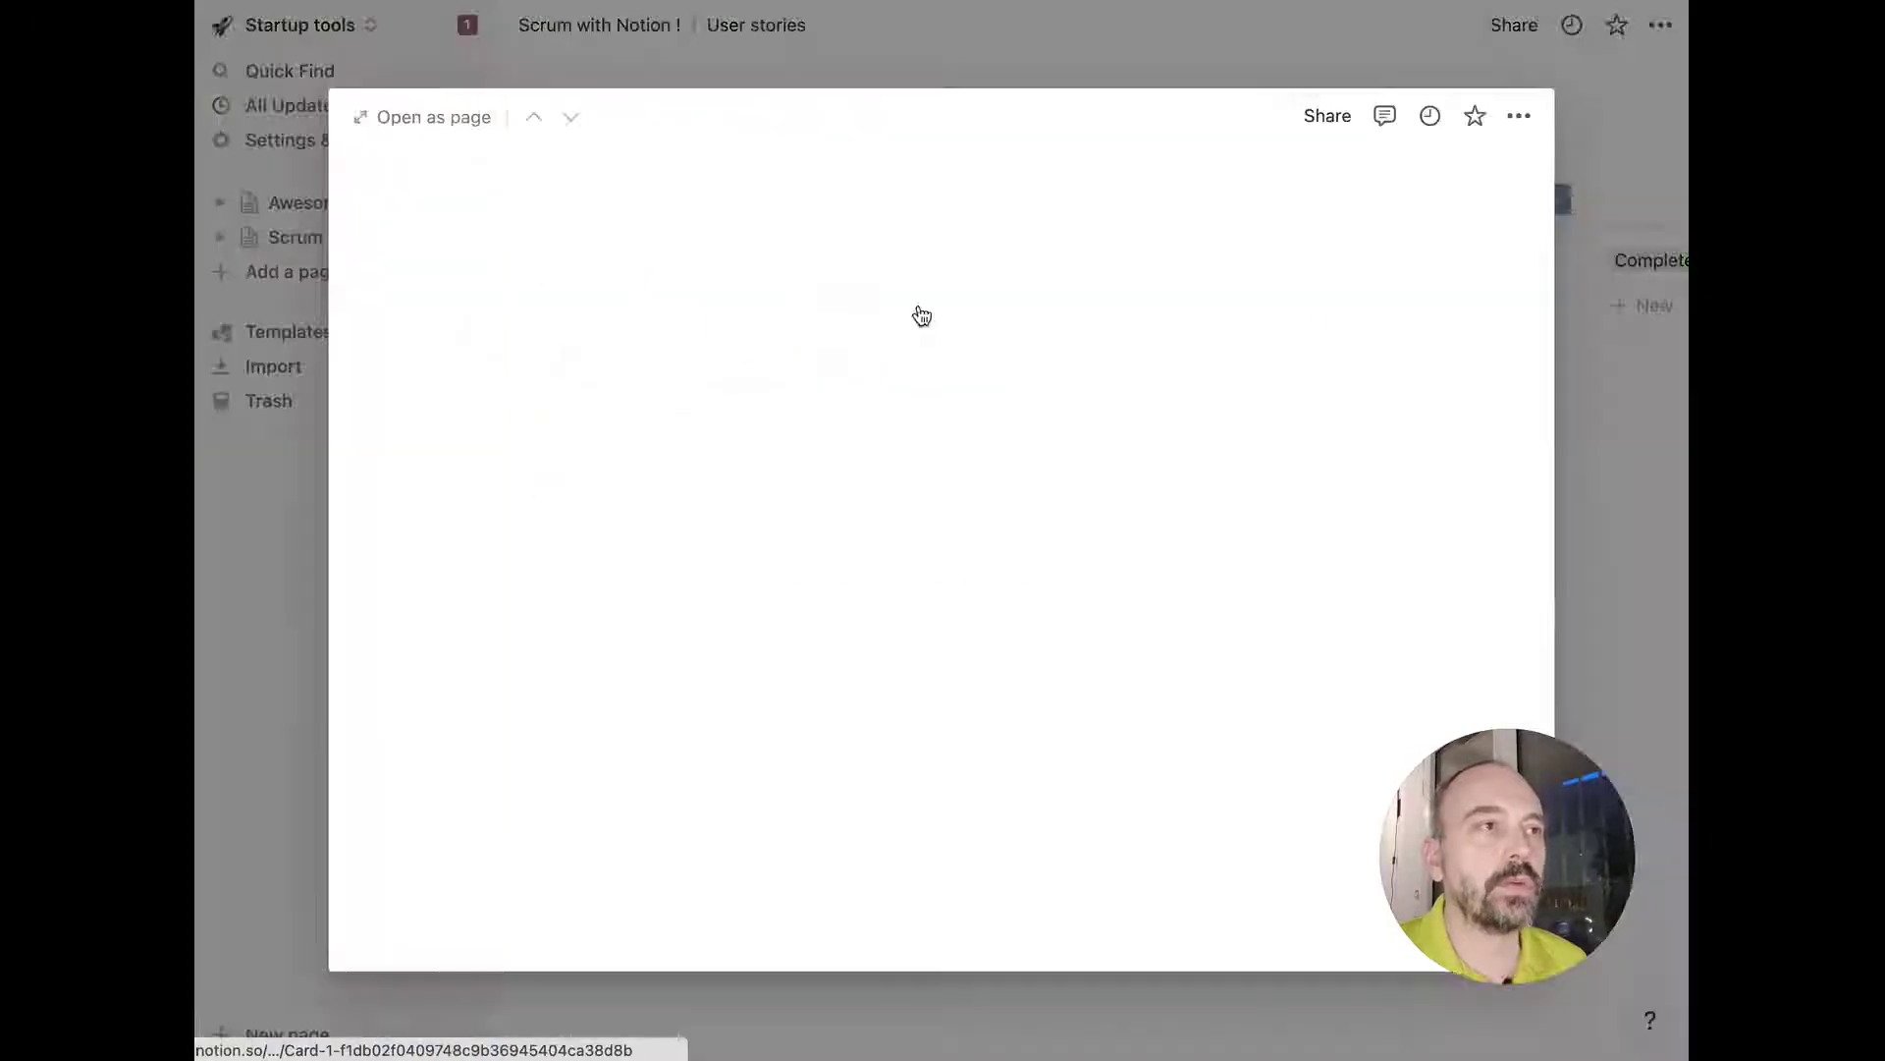
{"action": "triple_click", "coordinate": [640, 257]}
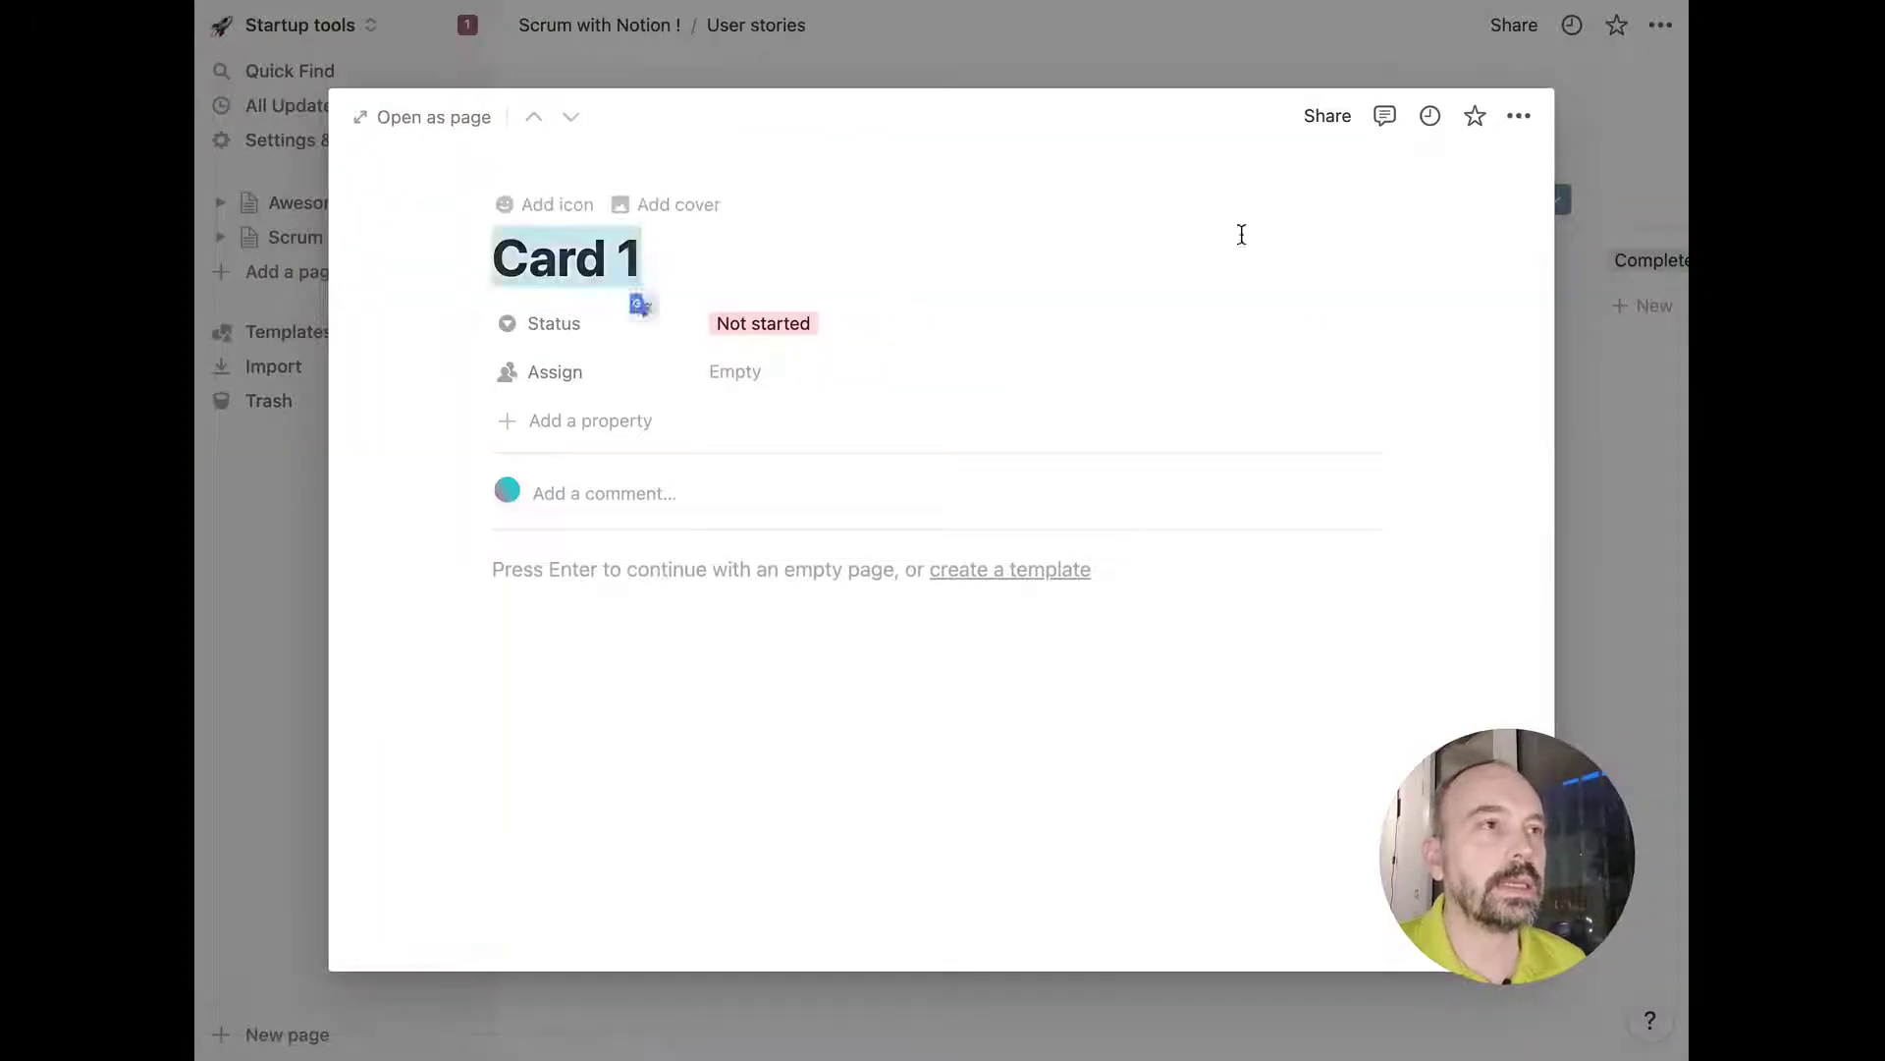
{"action": "left_click", "coordinate": [1231, 80]}
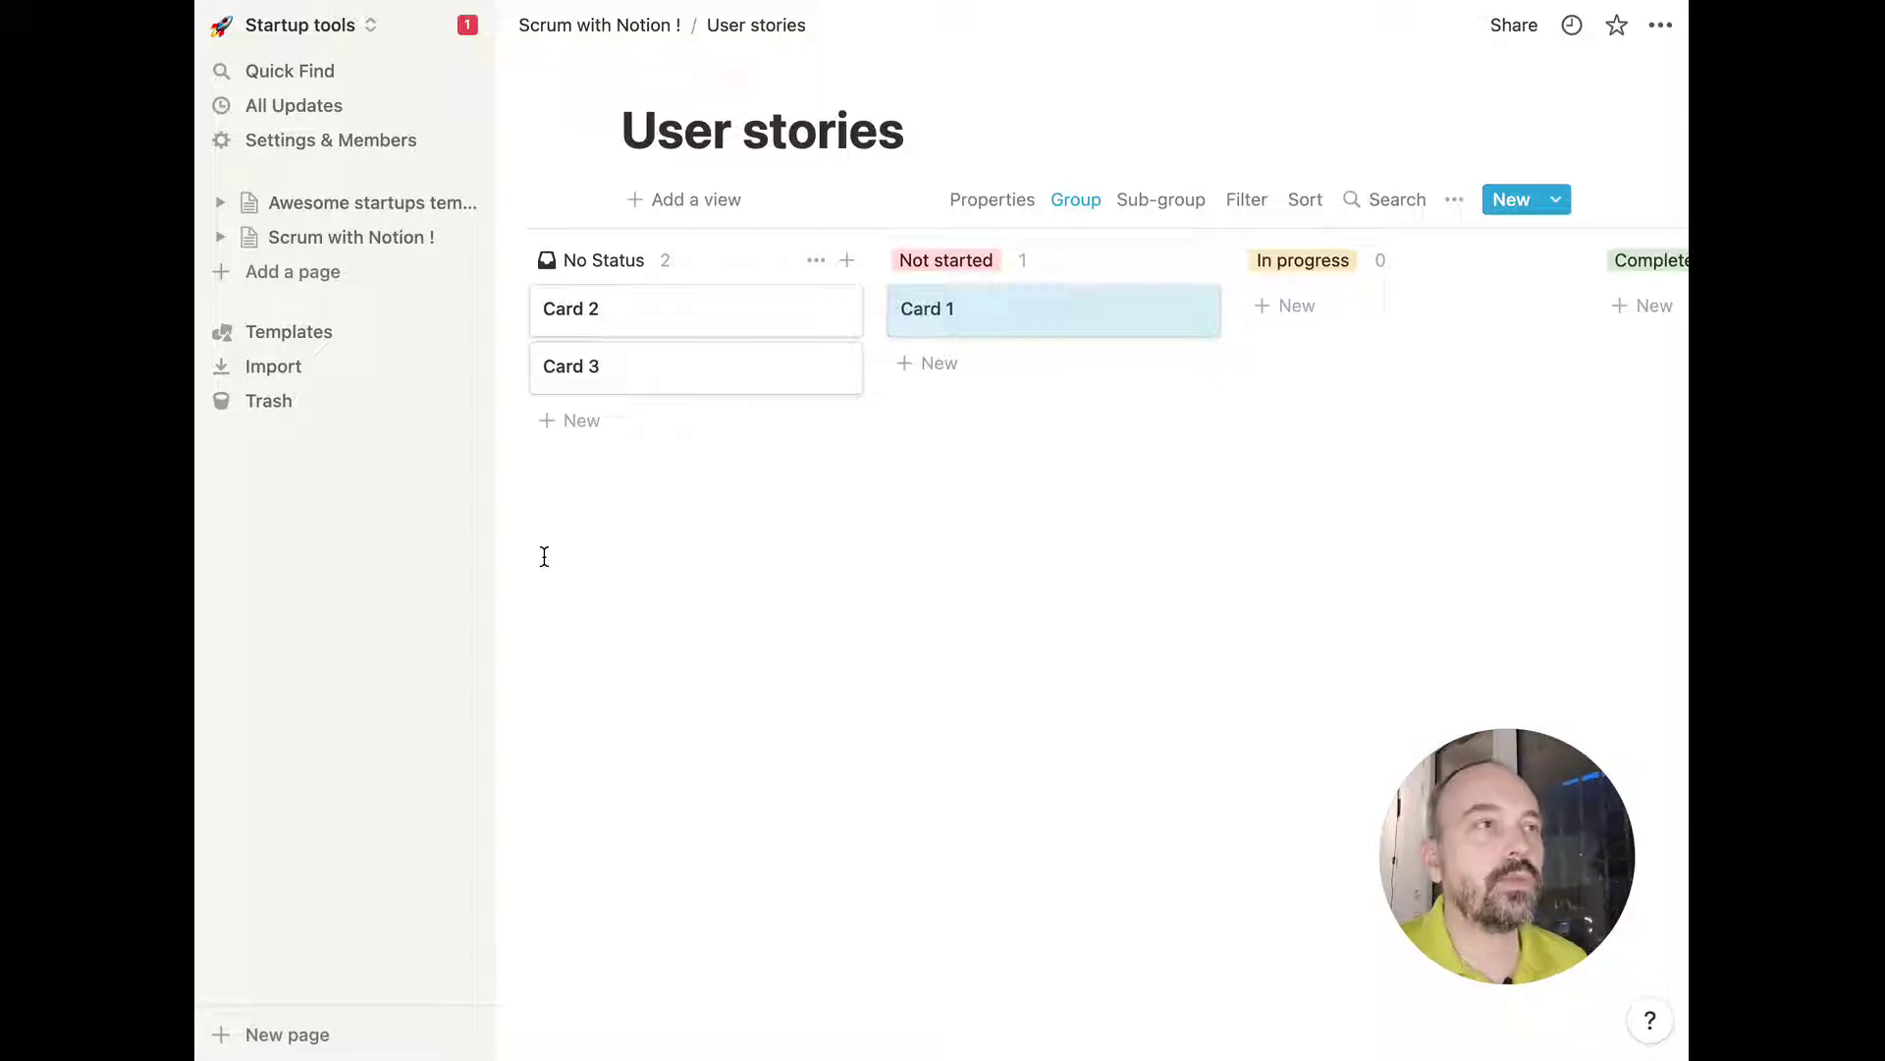
Rename Card 1 in the Not started column as "User story 1".
{"action": "scroll", "coordinate": [933, 458], "scroll_direction": "right", "scroll_amount": 2}
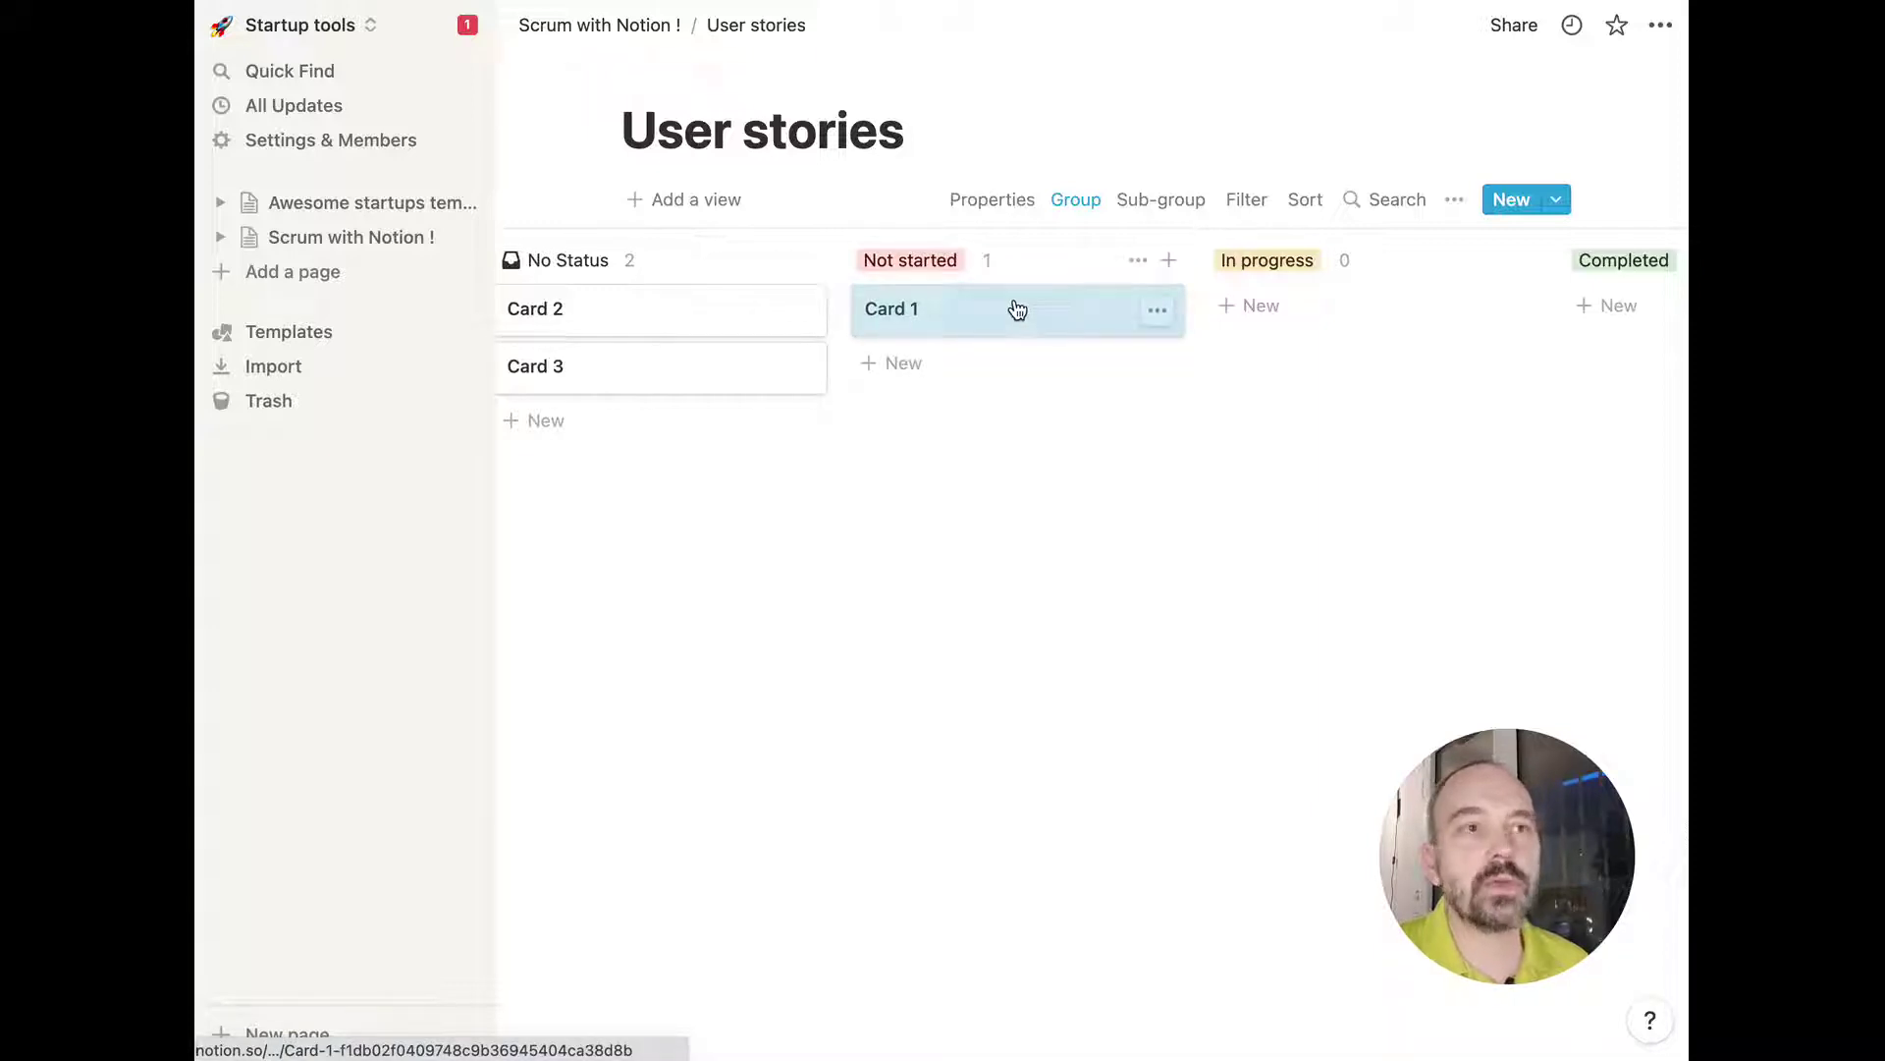
{"action": "scroll", "coordinate": [1117, 336], "scroll_direction": "right", "scroll_amount": 5}
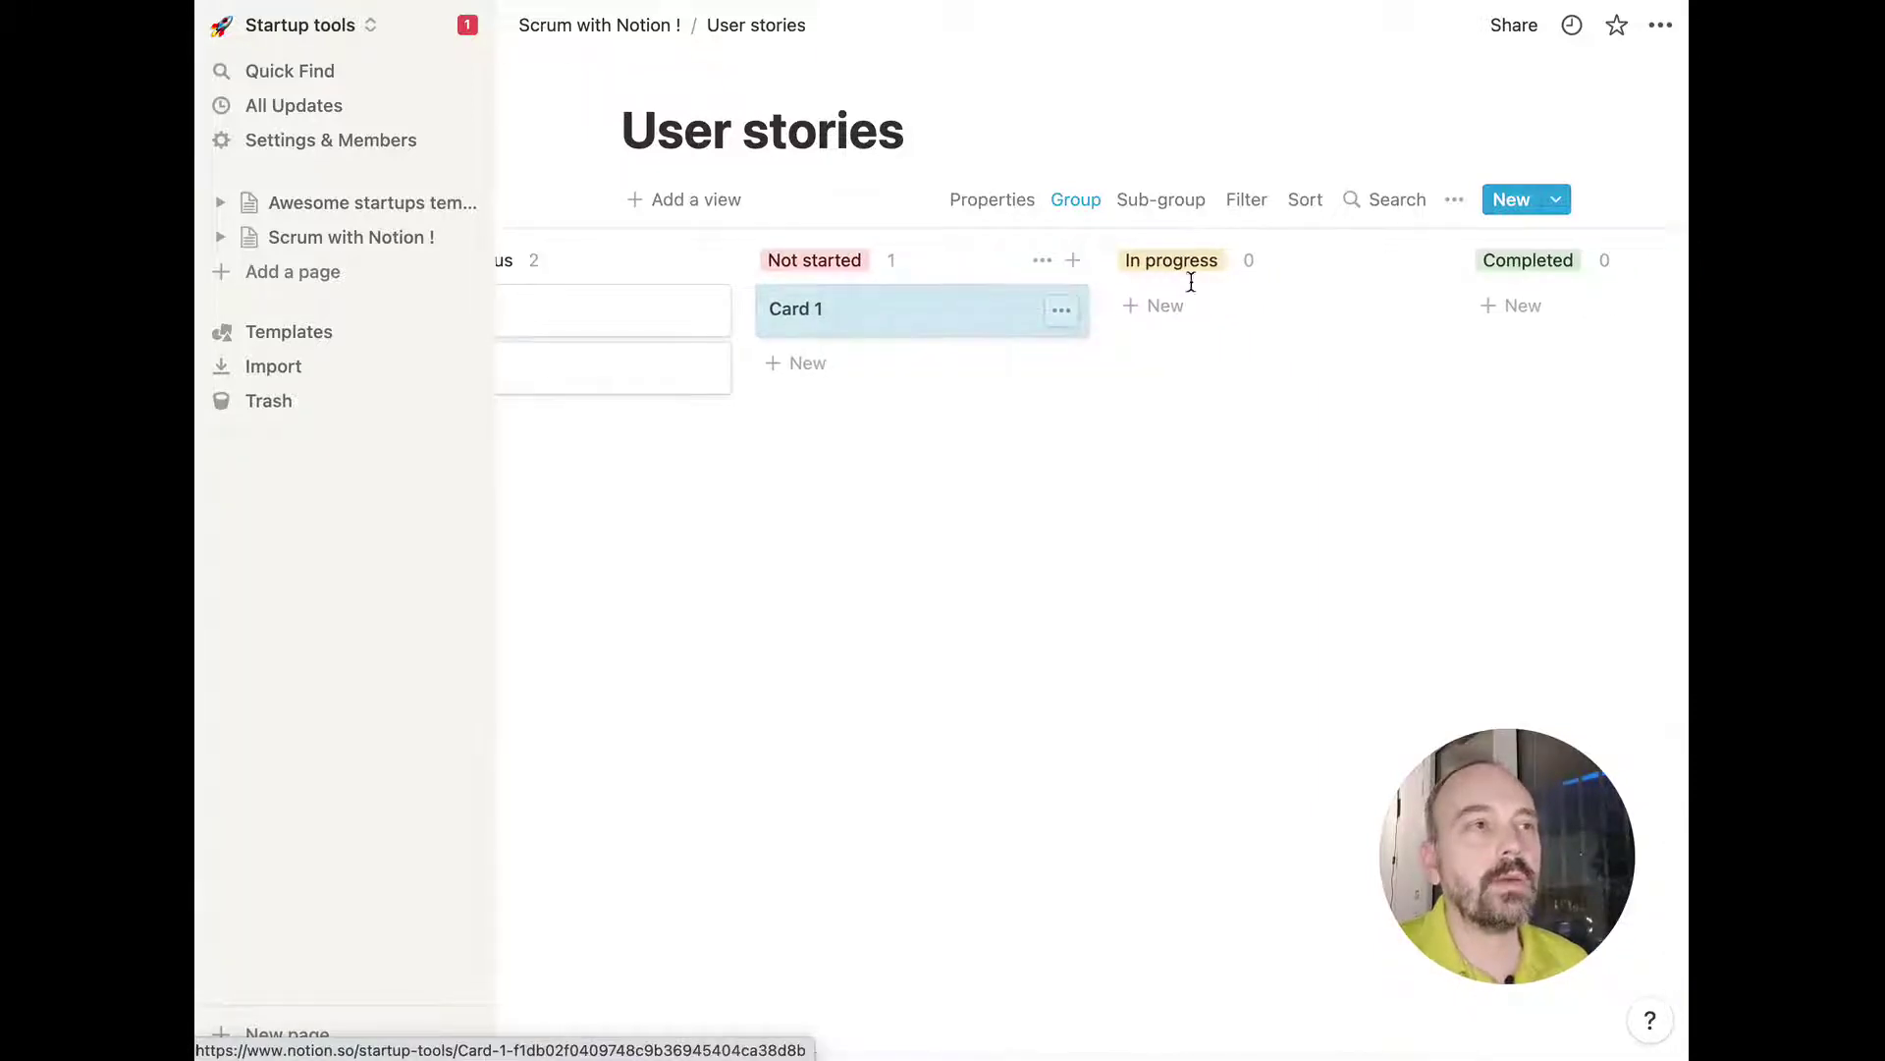
{"action": "scroll", "coordinate": [968, 381], "scroll_direction": "left", "scroll_amount": 9}
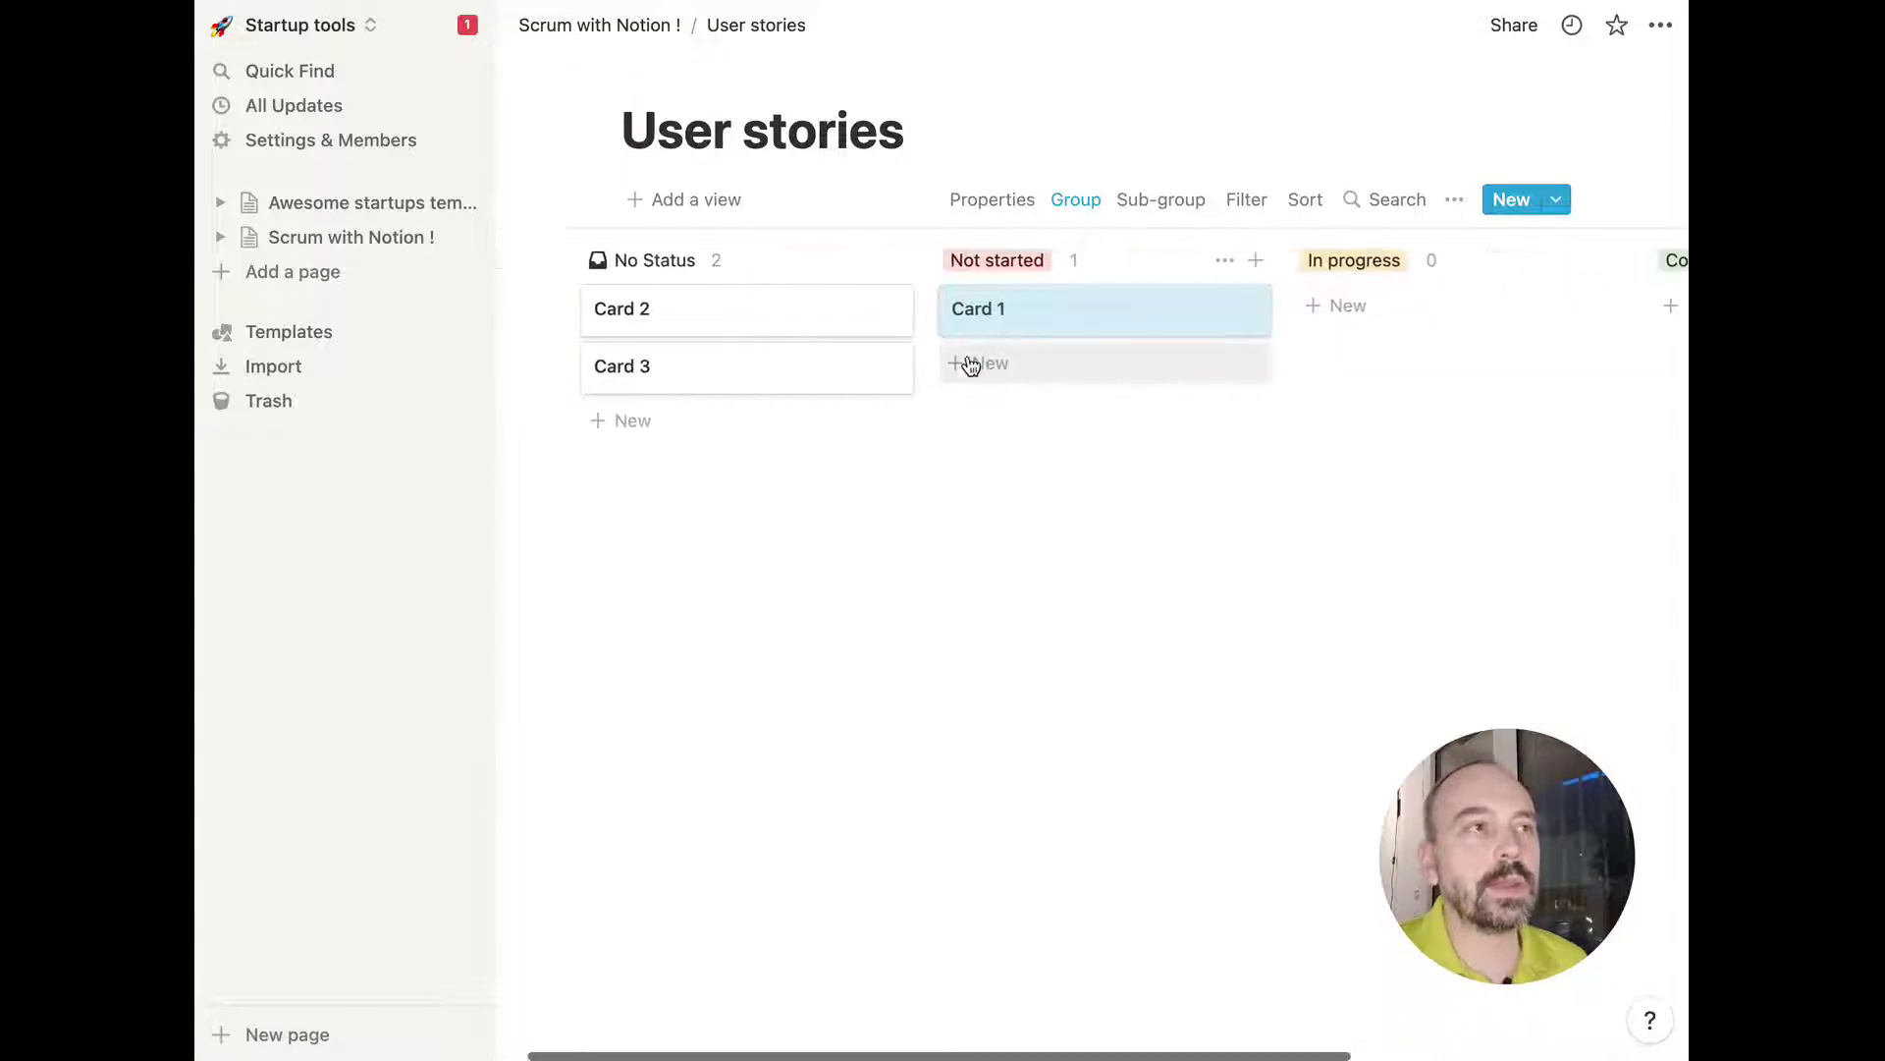
{"action": "left_click", "coordinate": [1010, 311]}
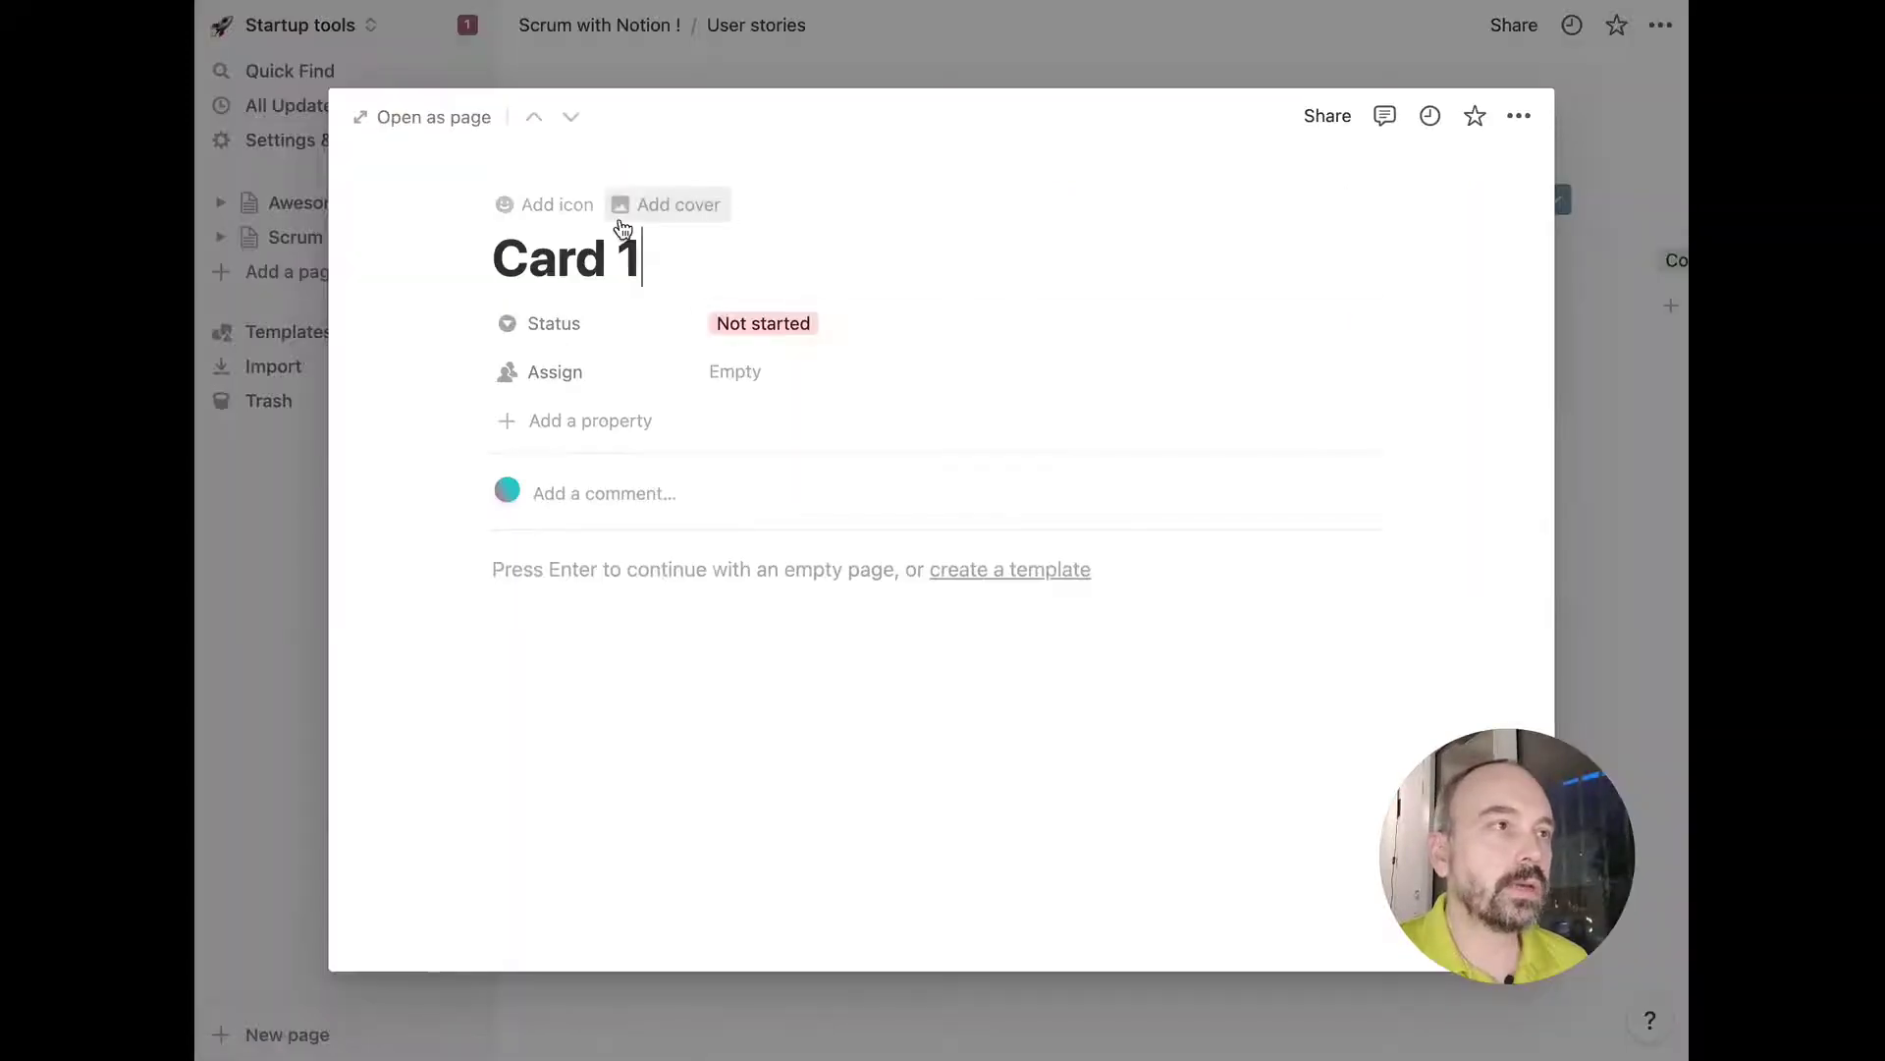
{"action": "left_click_drag", "start_coordinate": [619, 250], "coordinate": [615, 203]}
{"action": "type", "text": "User story 1"}
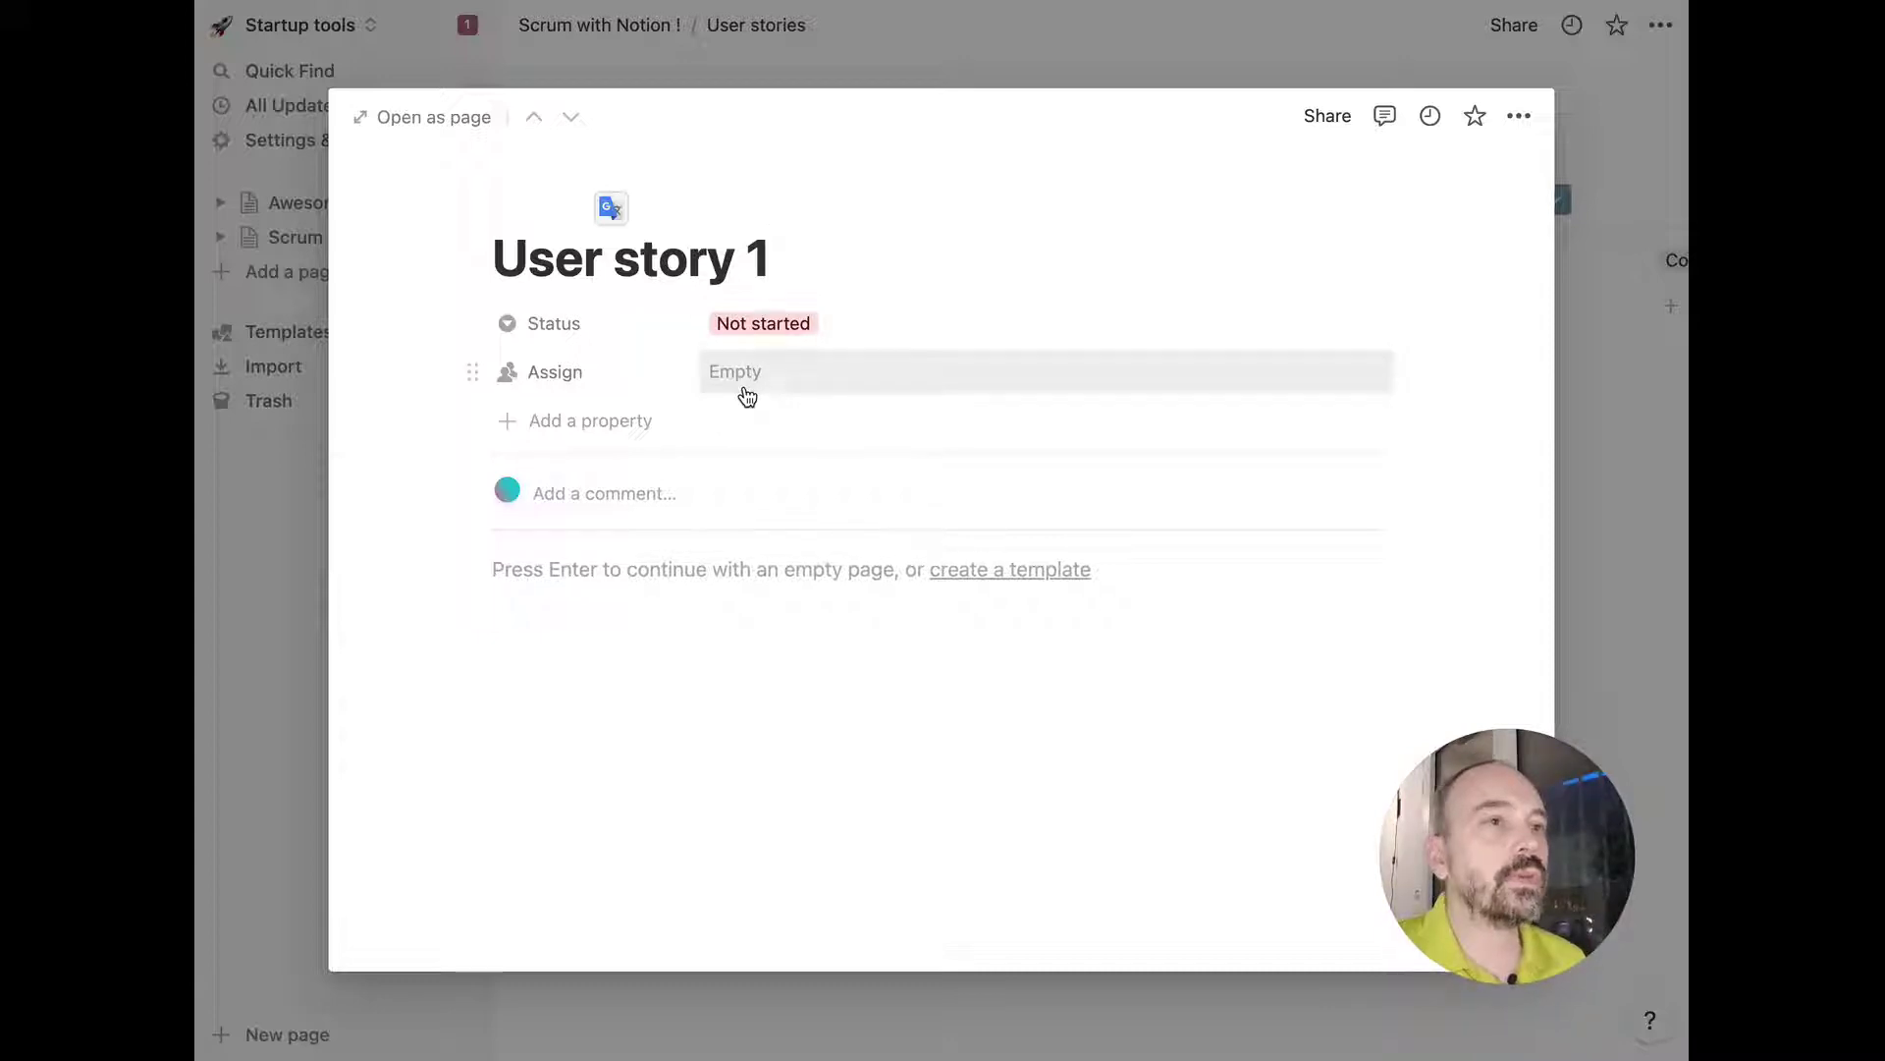
Add a new property of type Number to the User story 1 card.
{"action": "left_click", "coordinate": [538, 437]}
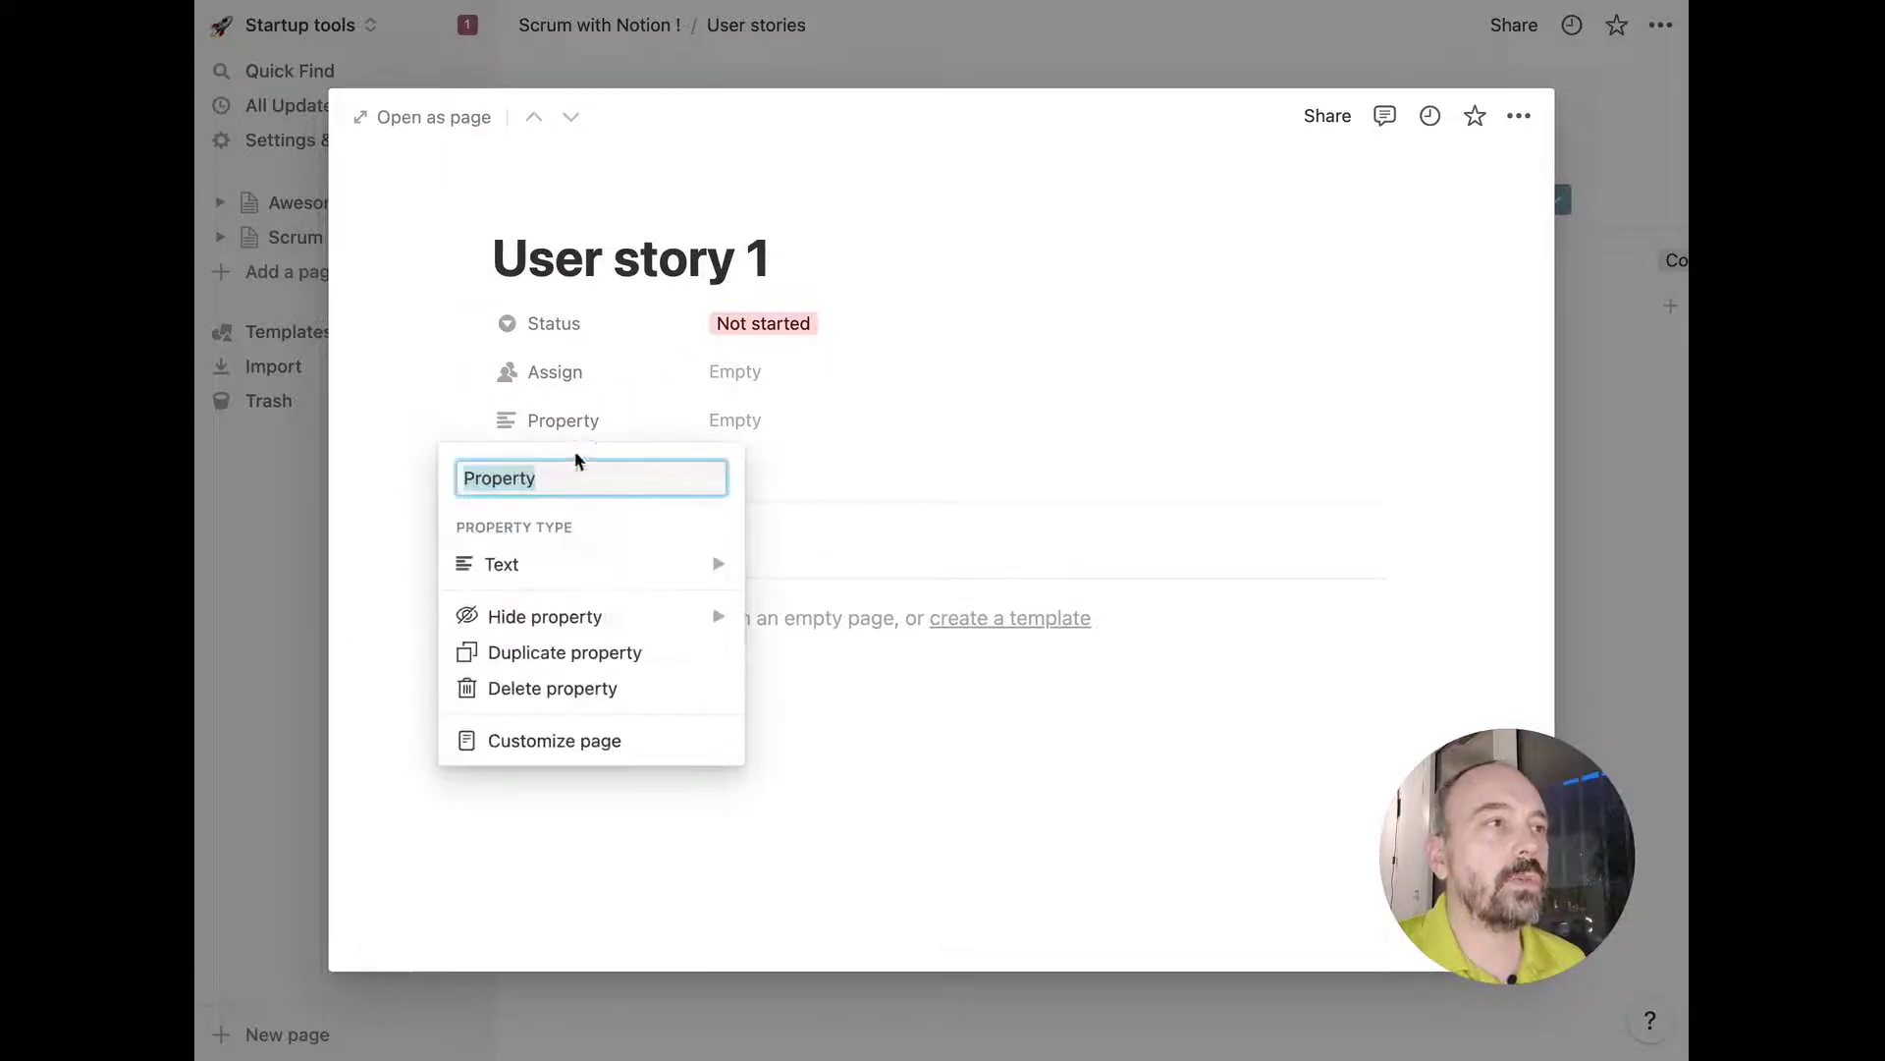
{"action": "mouse_move", "coordinate": [664, 564]}
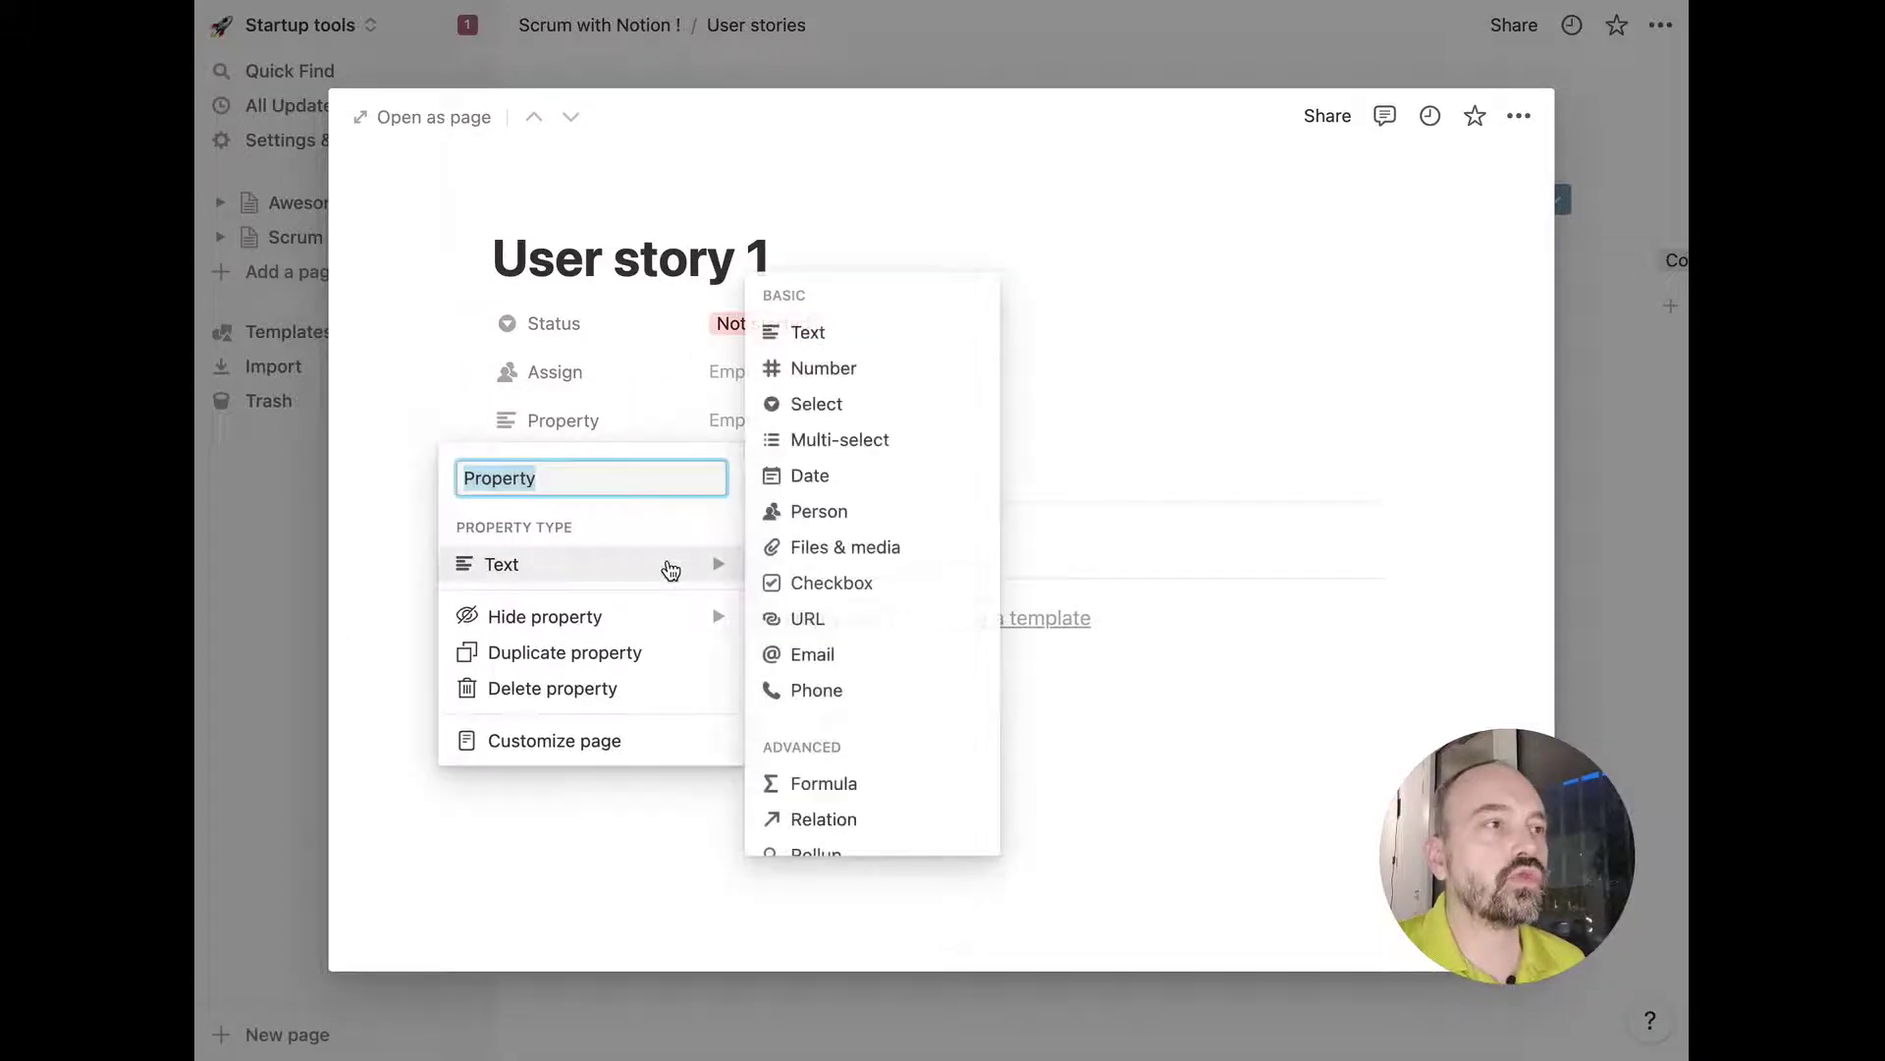
{"action": "left_click", "coordinate": [864, 380]}
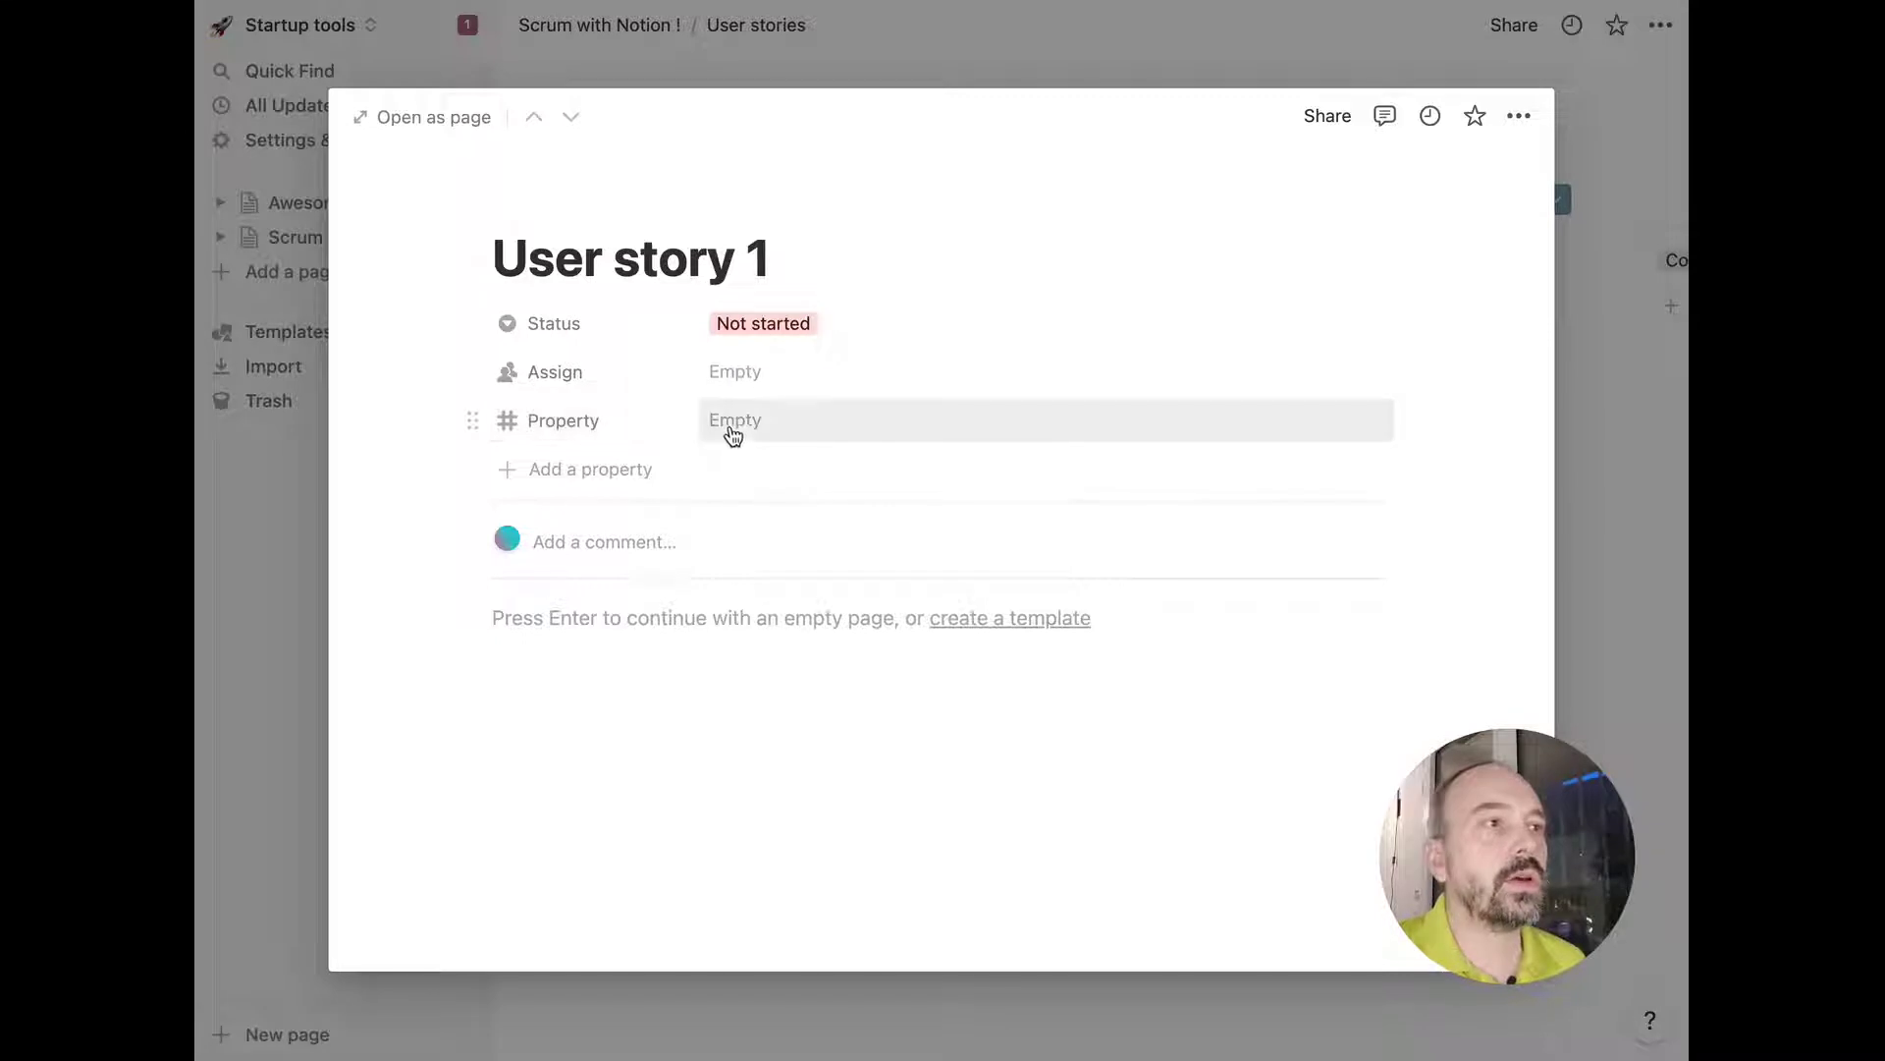
Change the new property's type to Select and name it "Points".
{"action": "left_click", "coordinate": [611, 429]}
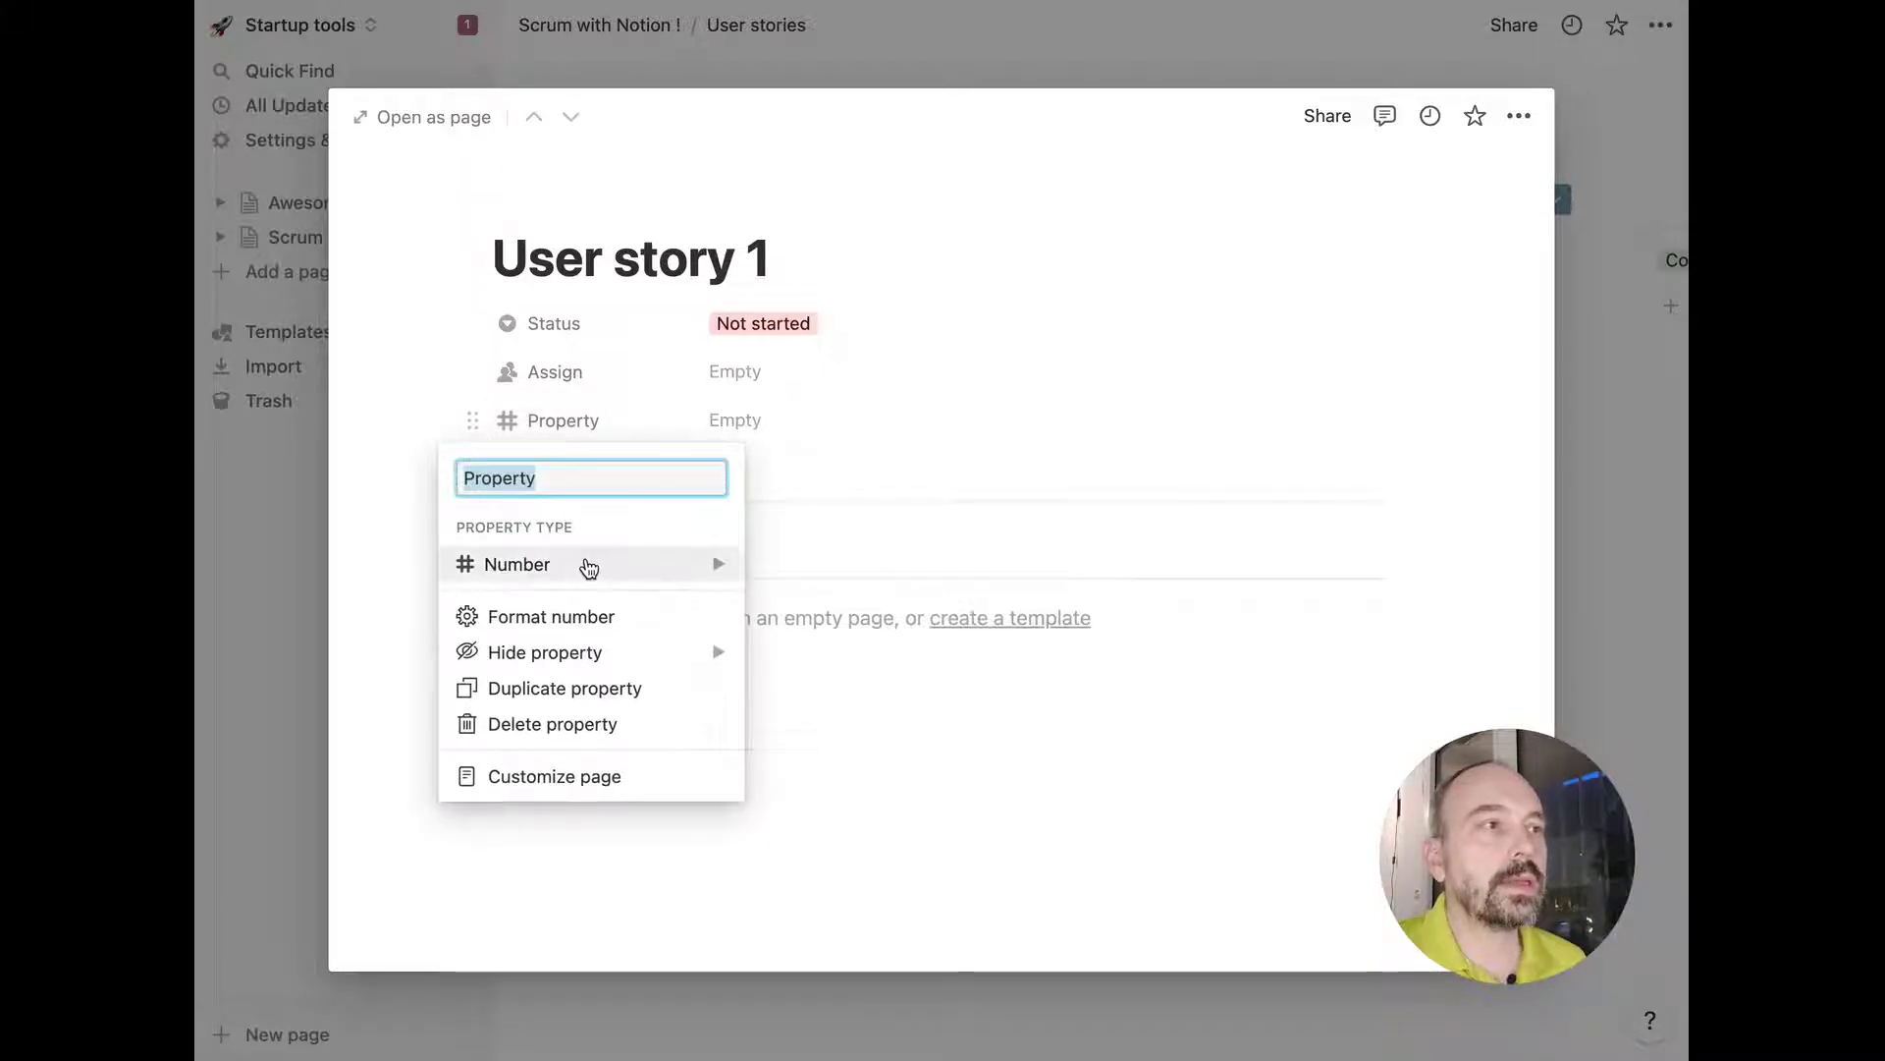
{"action": "mouse_move", "coordinate": [588, 567]}
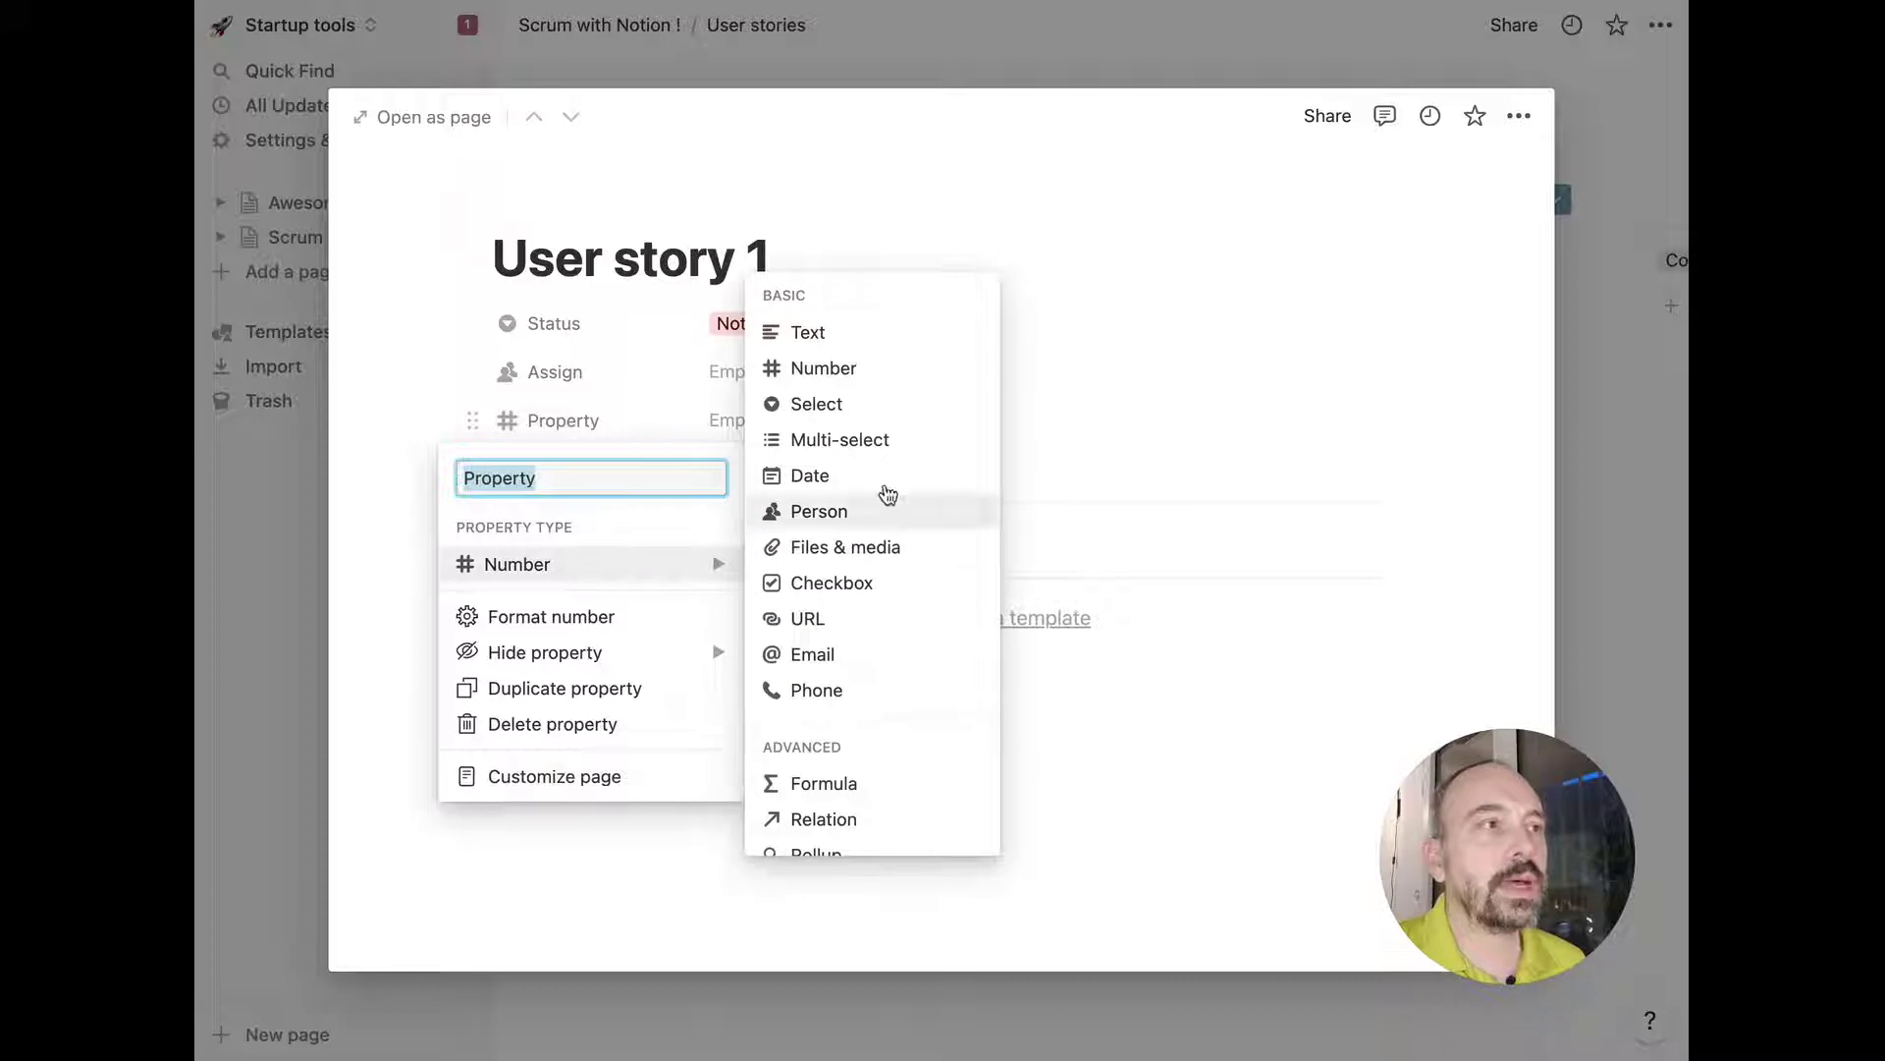
{"action": "left_click", "coordinate": [852, 406]}
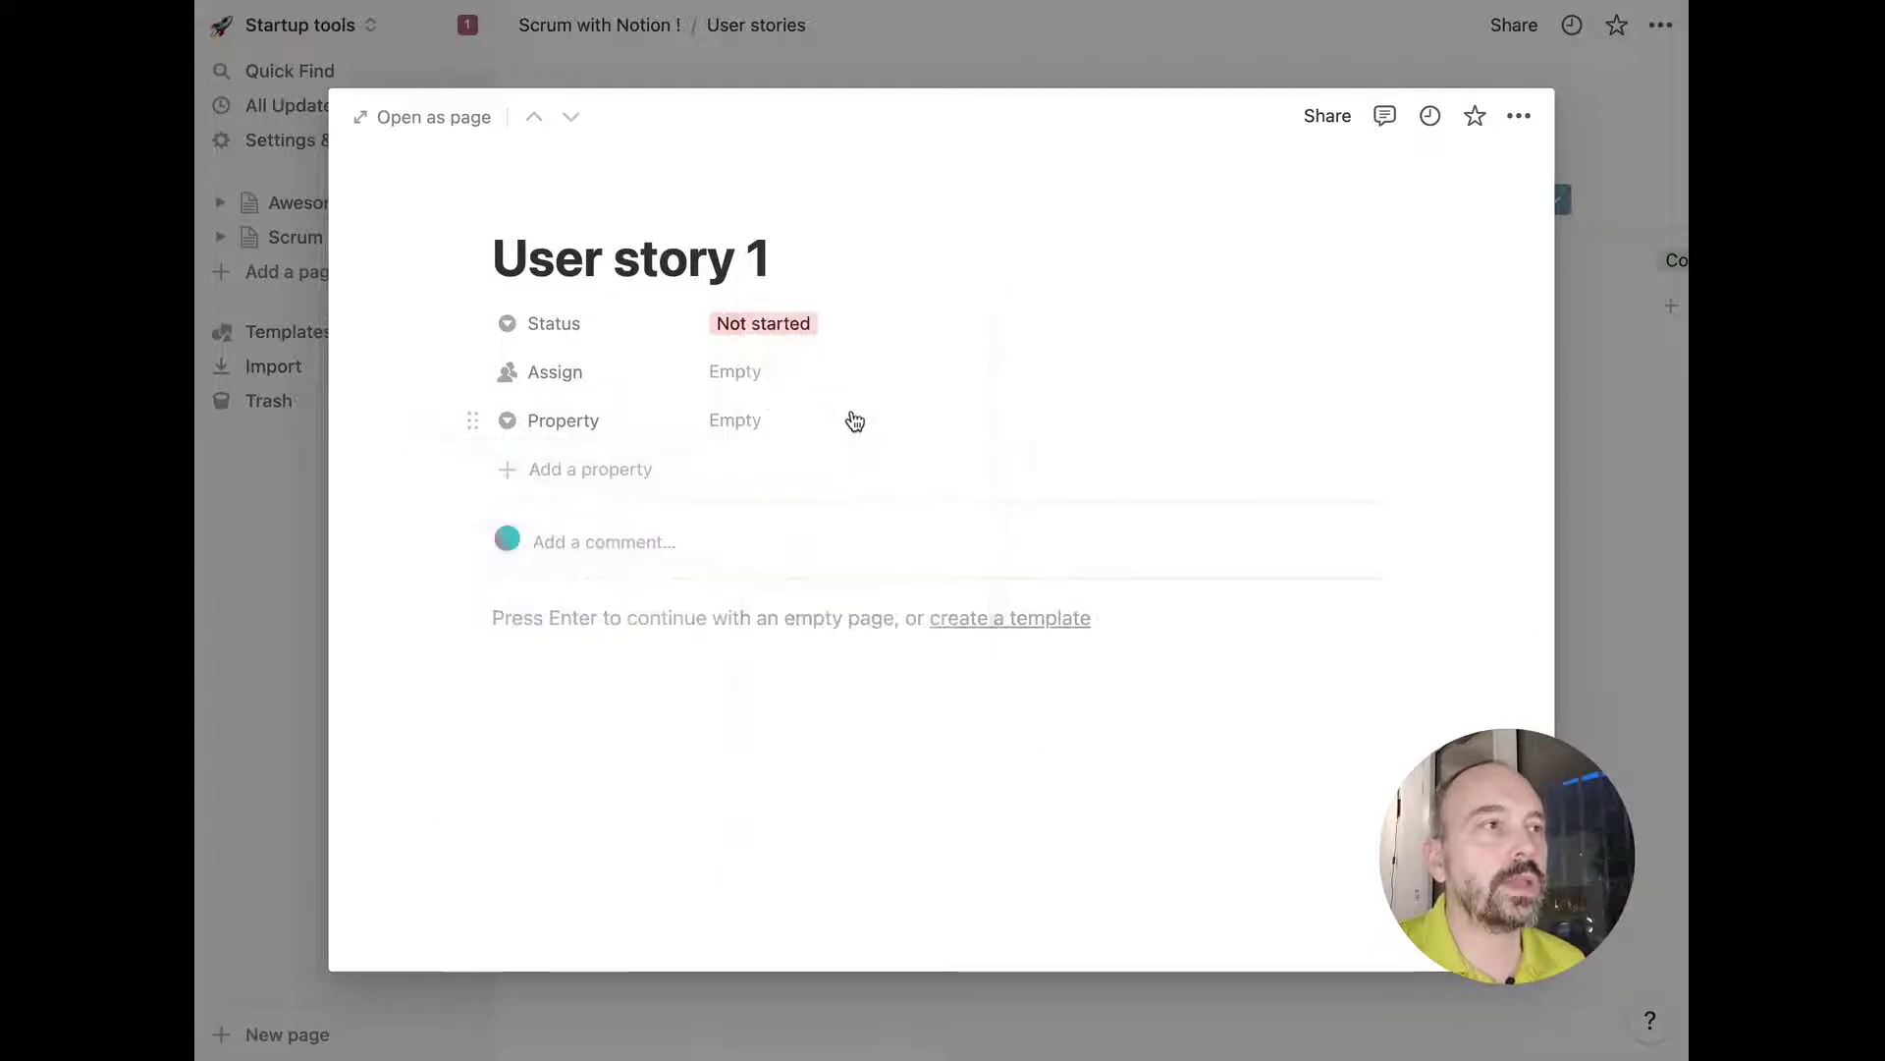
{"action": "left_click", "coordinate": [764, 432]}
{"action": "left_click", "coordinate": [569, 410]}
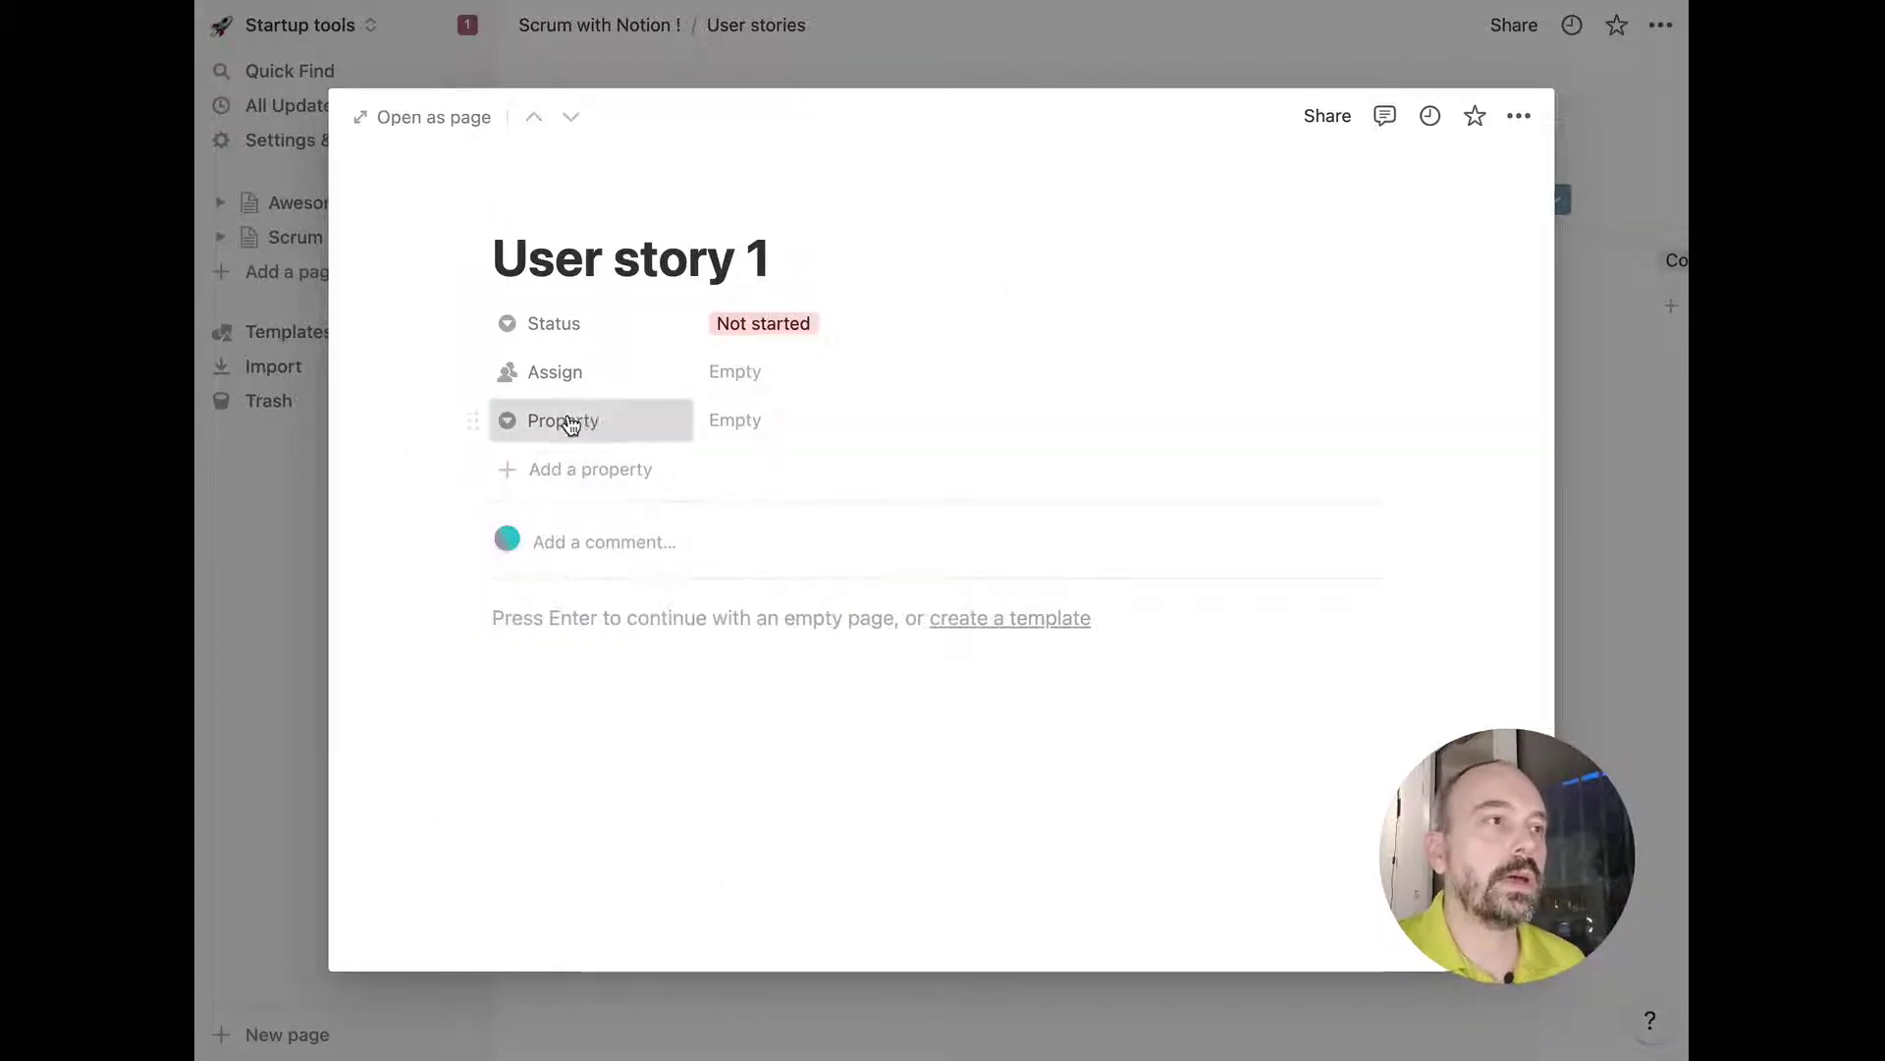
{"action": "left_click", "coordinate": [568, 414]}
{"action": "type", "text": "Points"}
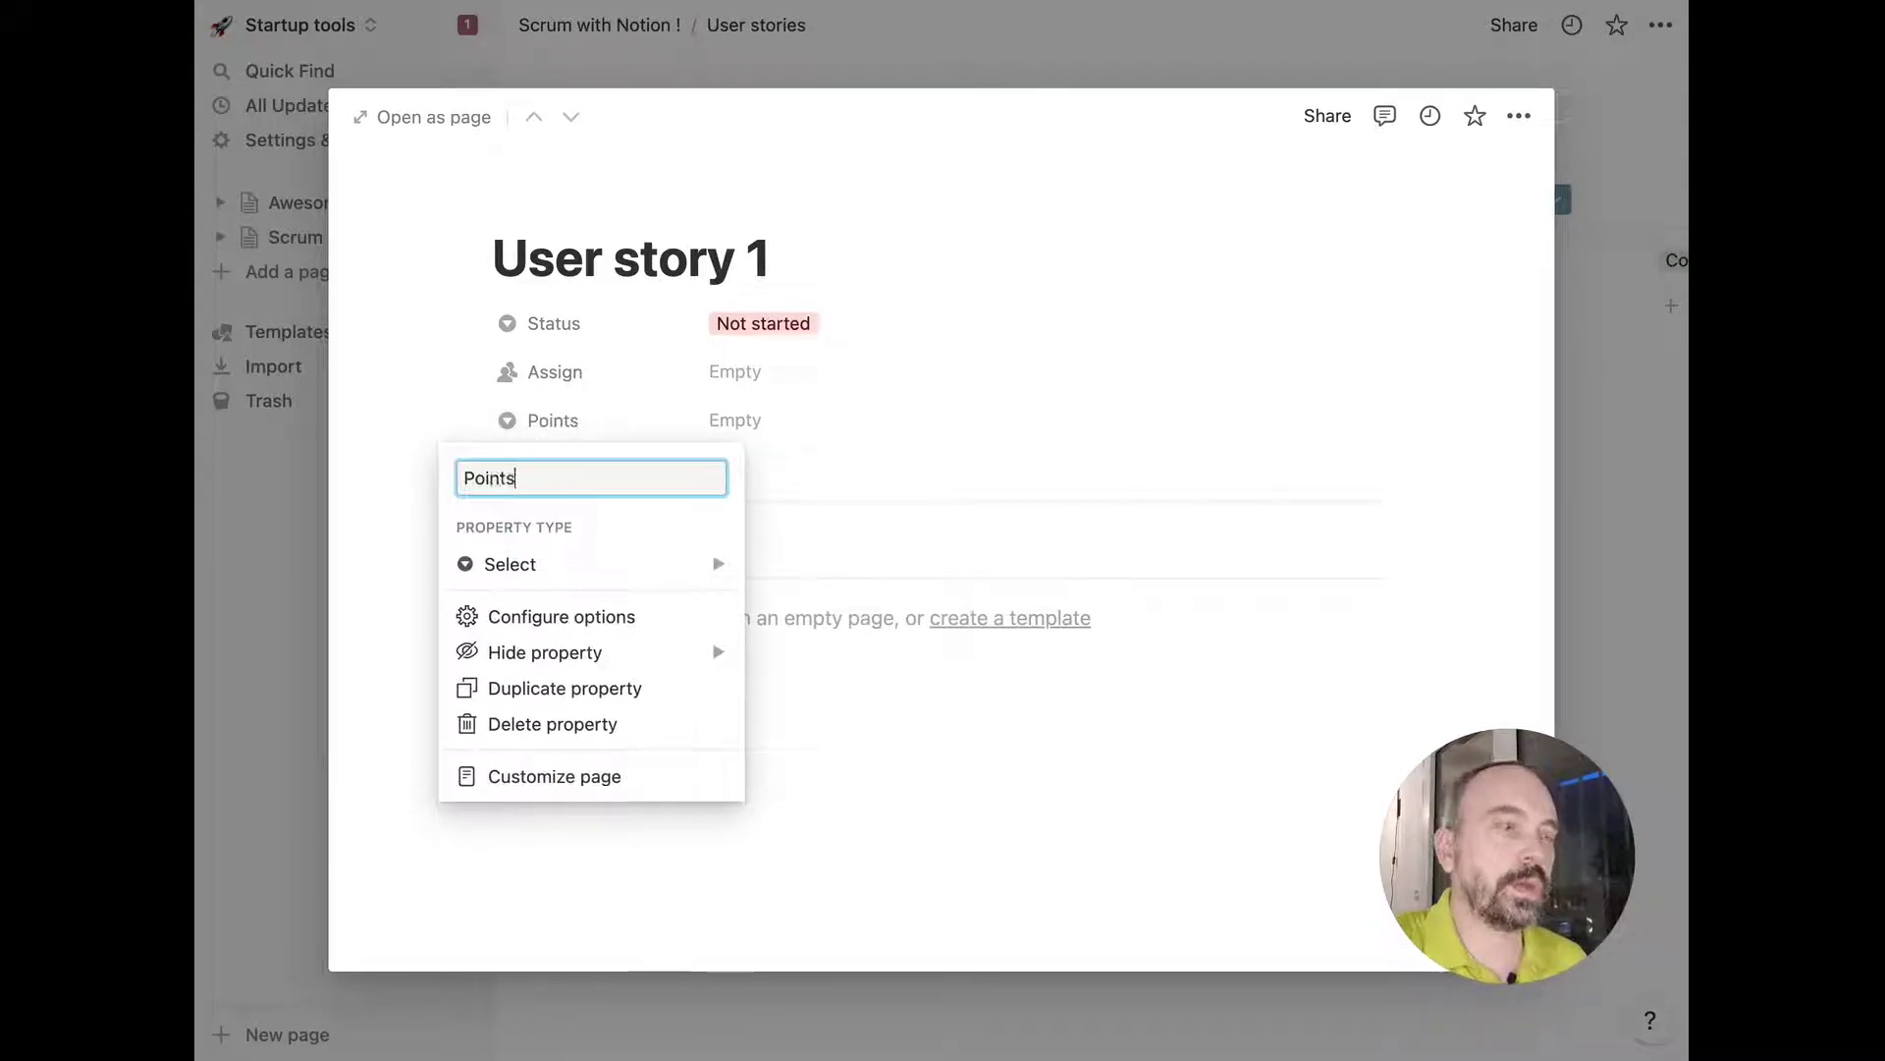
{"action": "key", "text": "Return"}
Create the options 1 and 2 for the Points property of User story 1.
{"action": "left_click", "coordinate": [709, 420]}
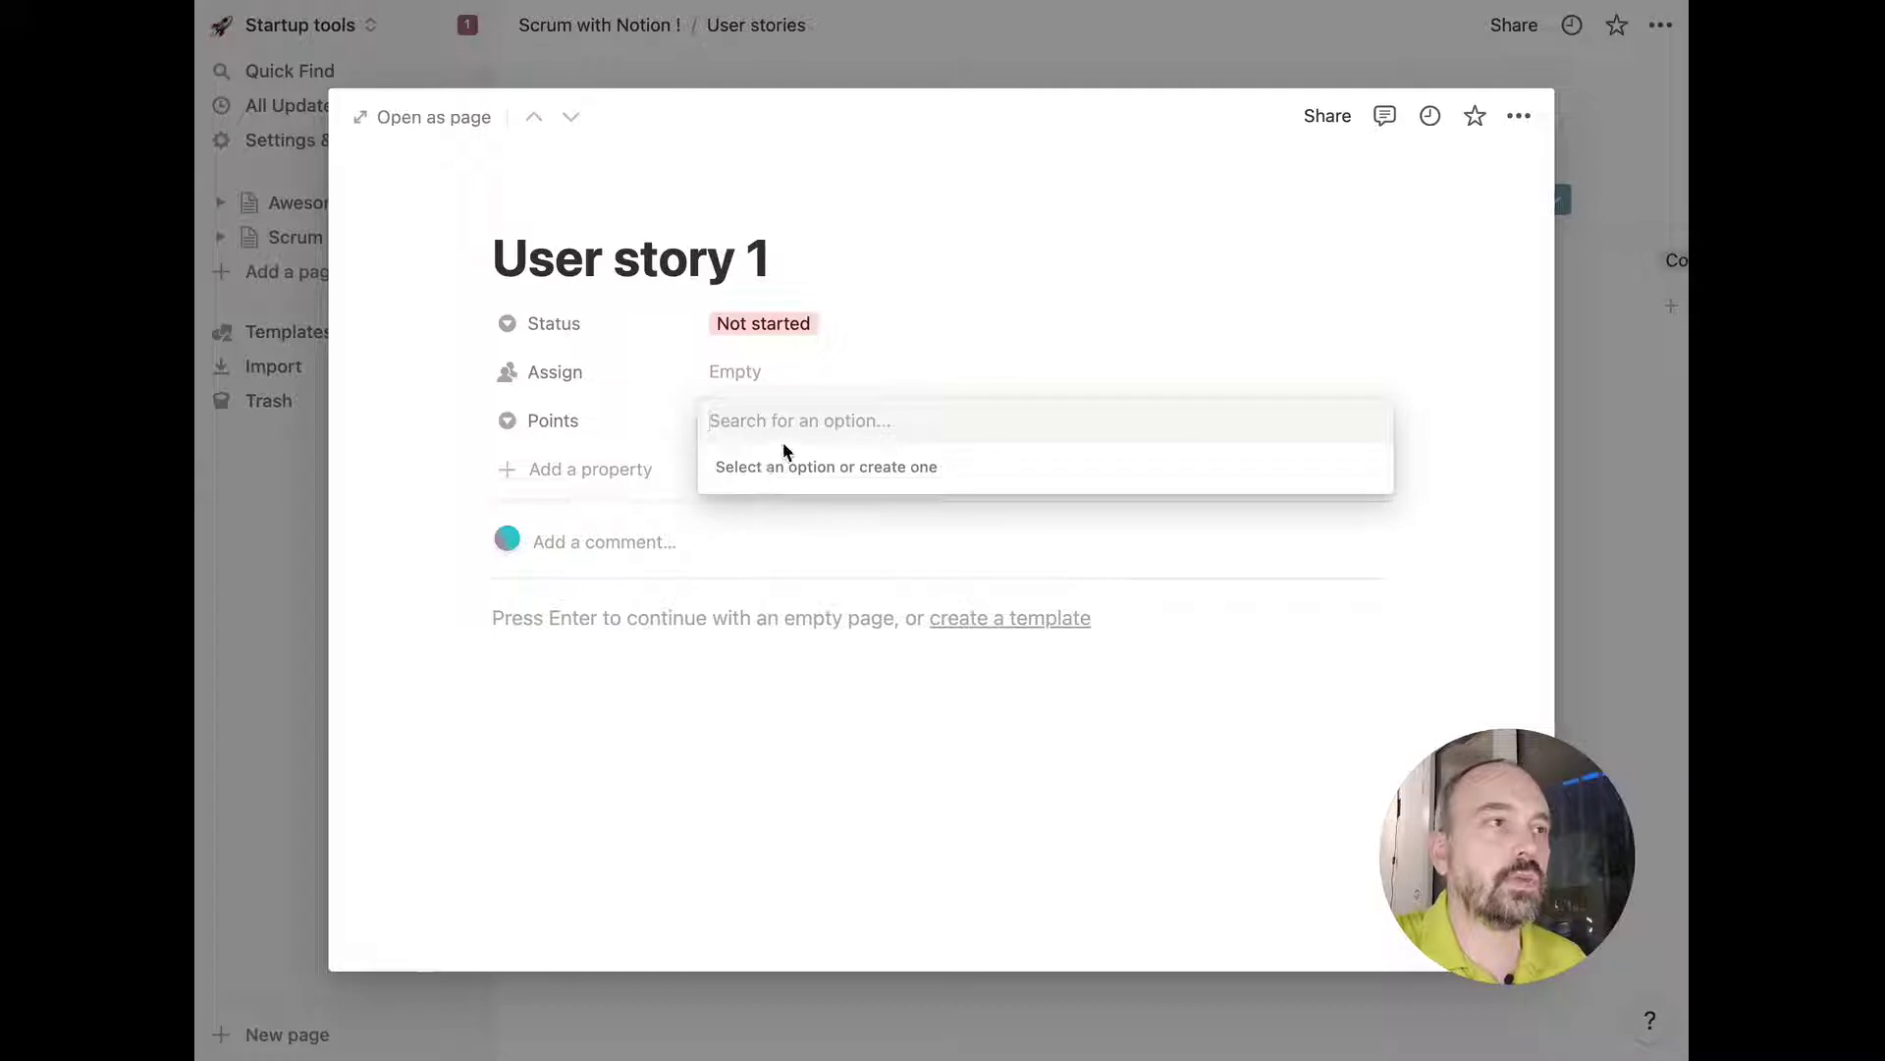
{"action": "type", "text": "1"}
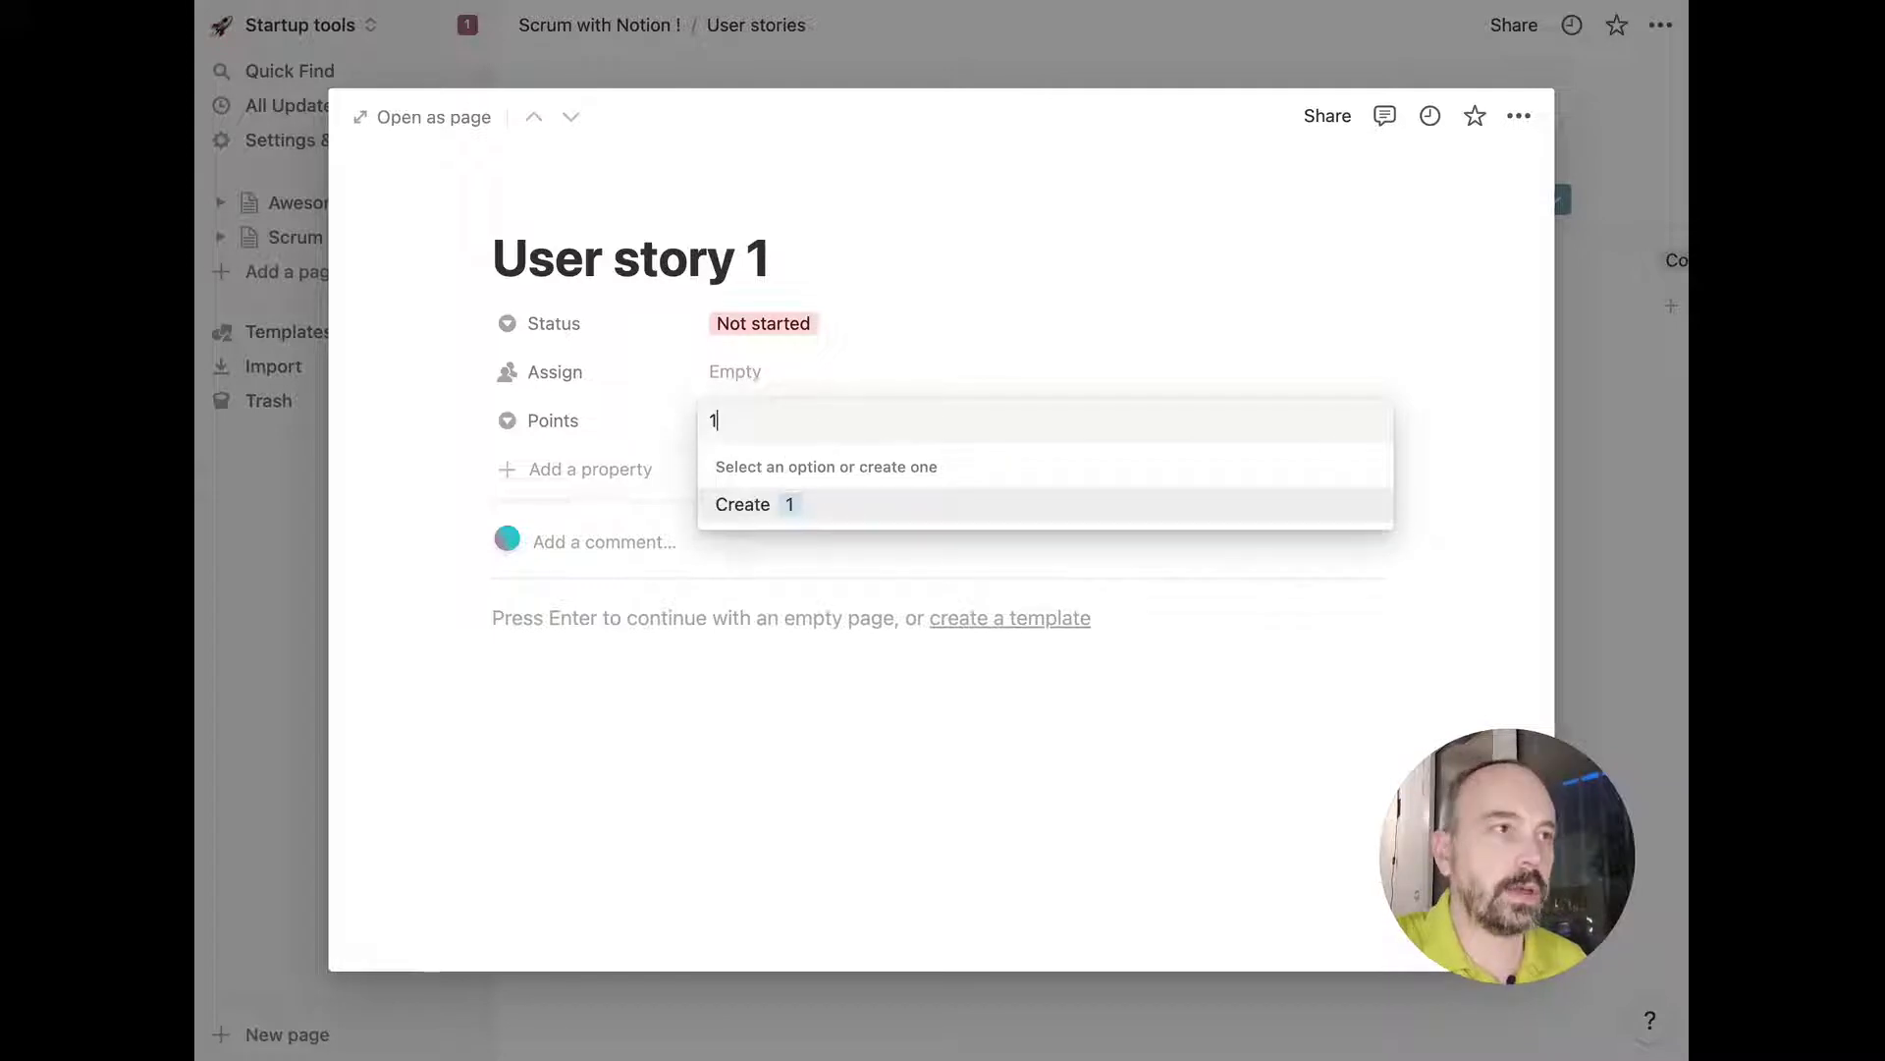
{"action": "left_click", "coordinate": [781, 508]}
{"action": "left_click", "coordinate": [759, 422]}
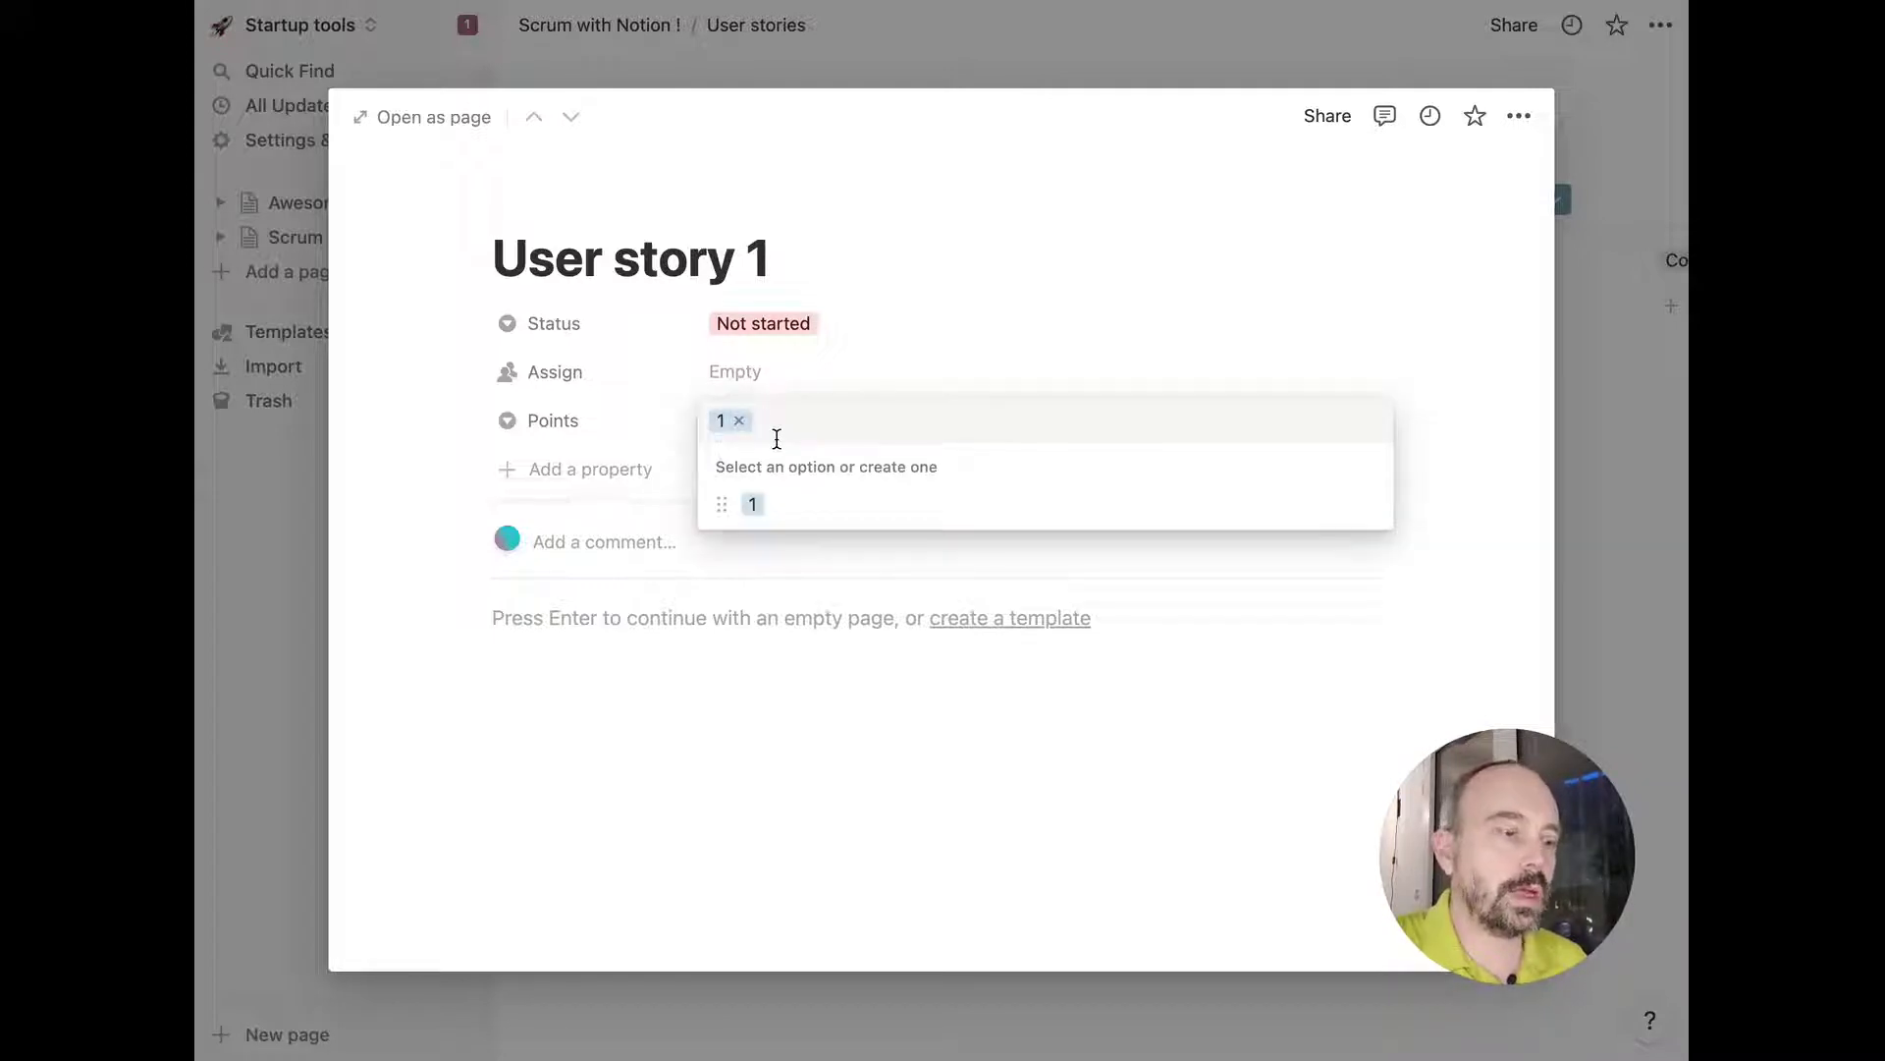
{"action": "type", "text": "3"}
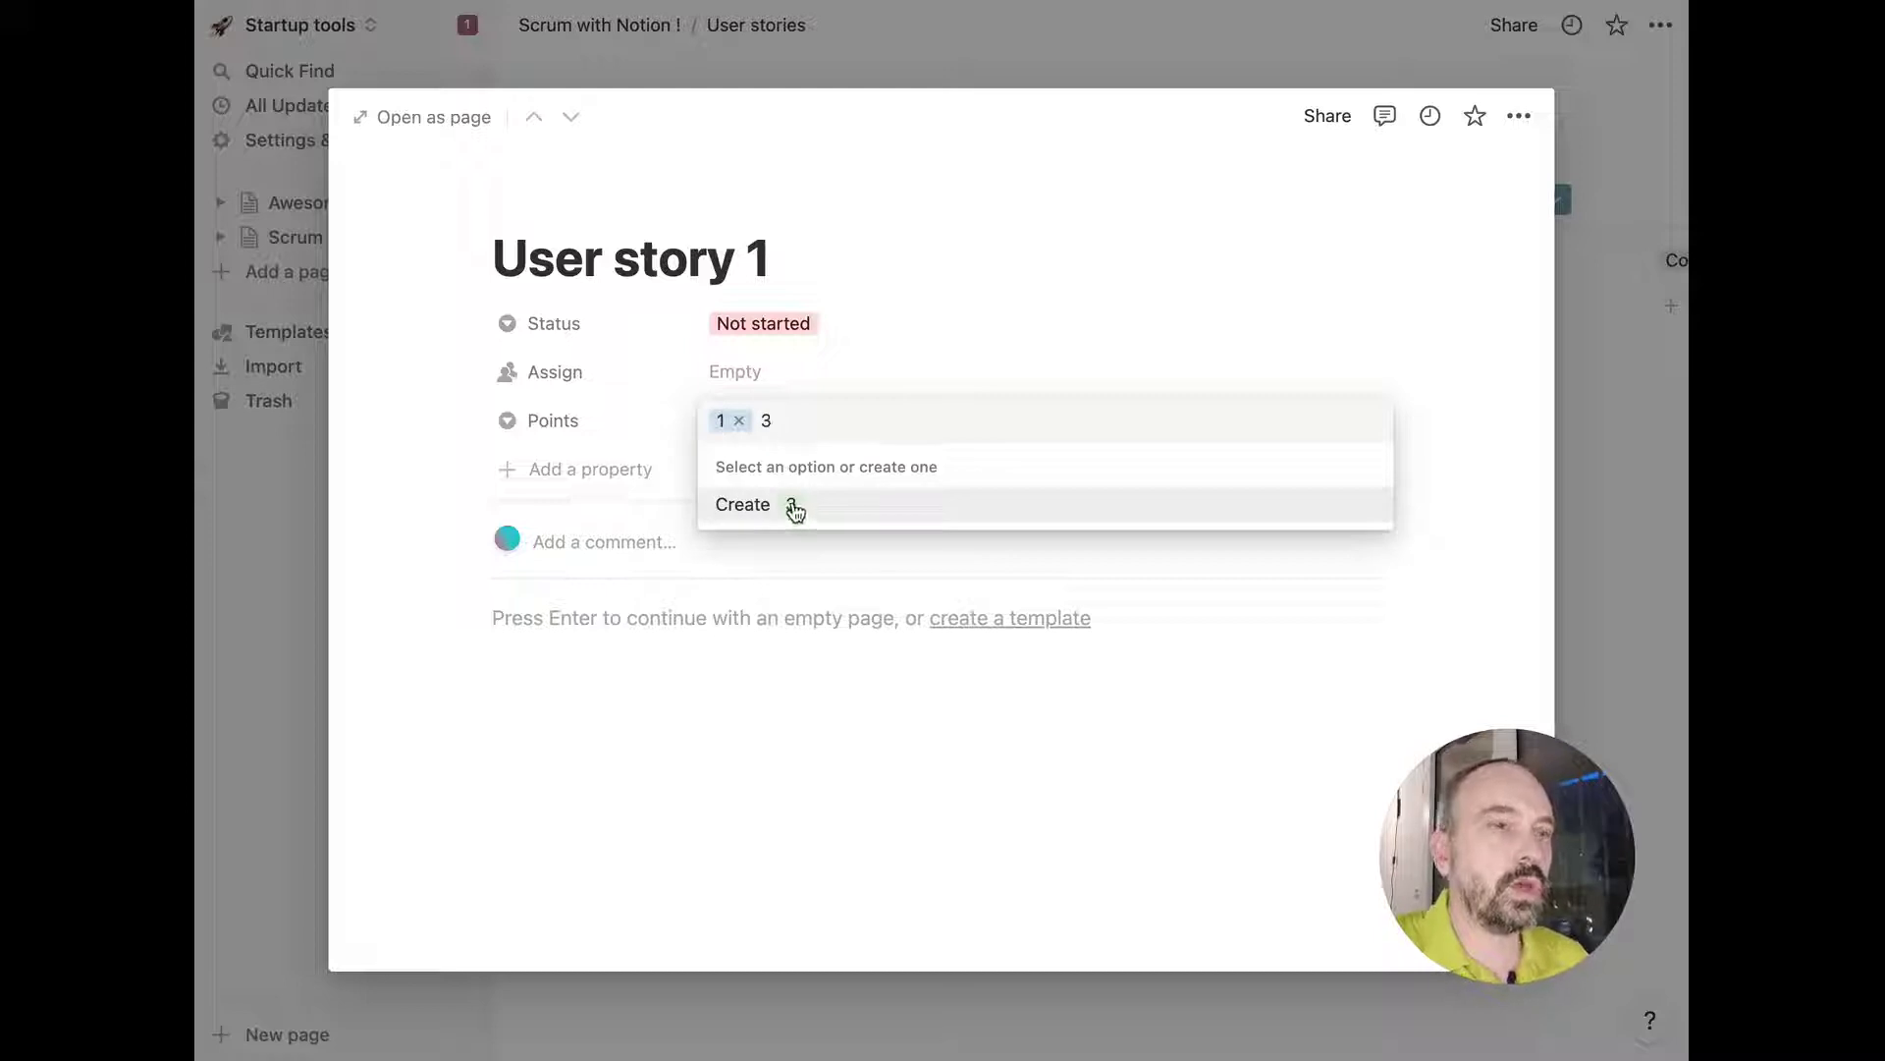
{"action": "key", "text": "BackSpace"}
{"action": "type", "text": "2"}
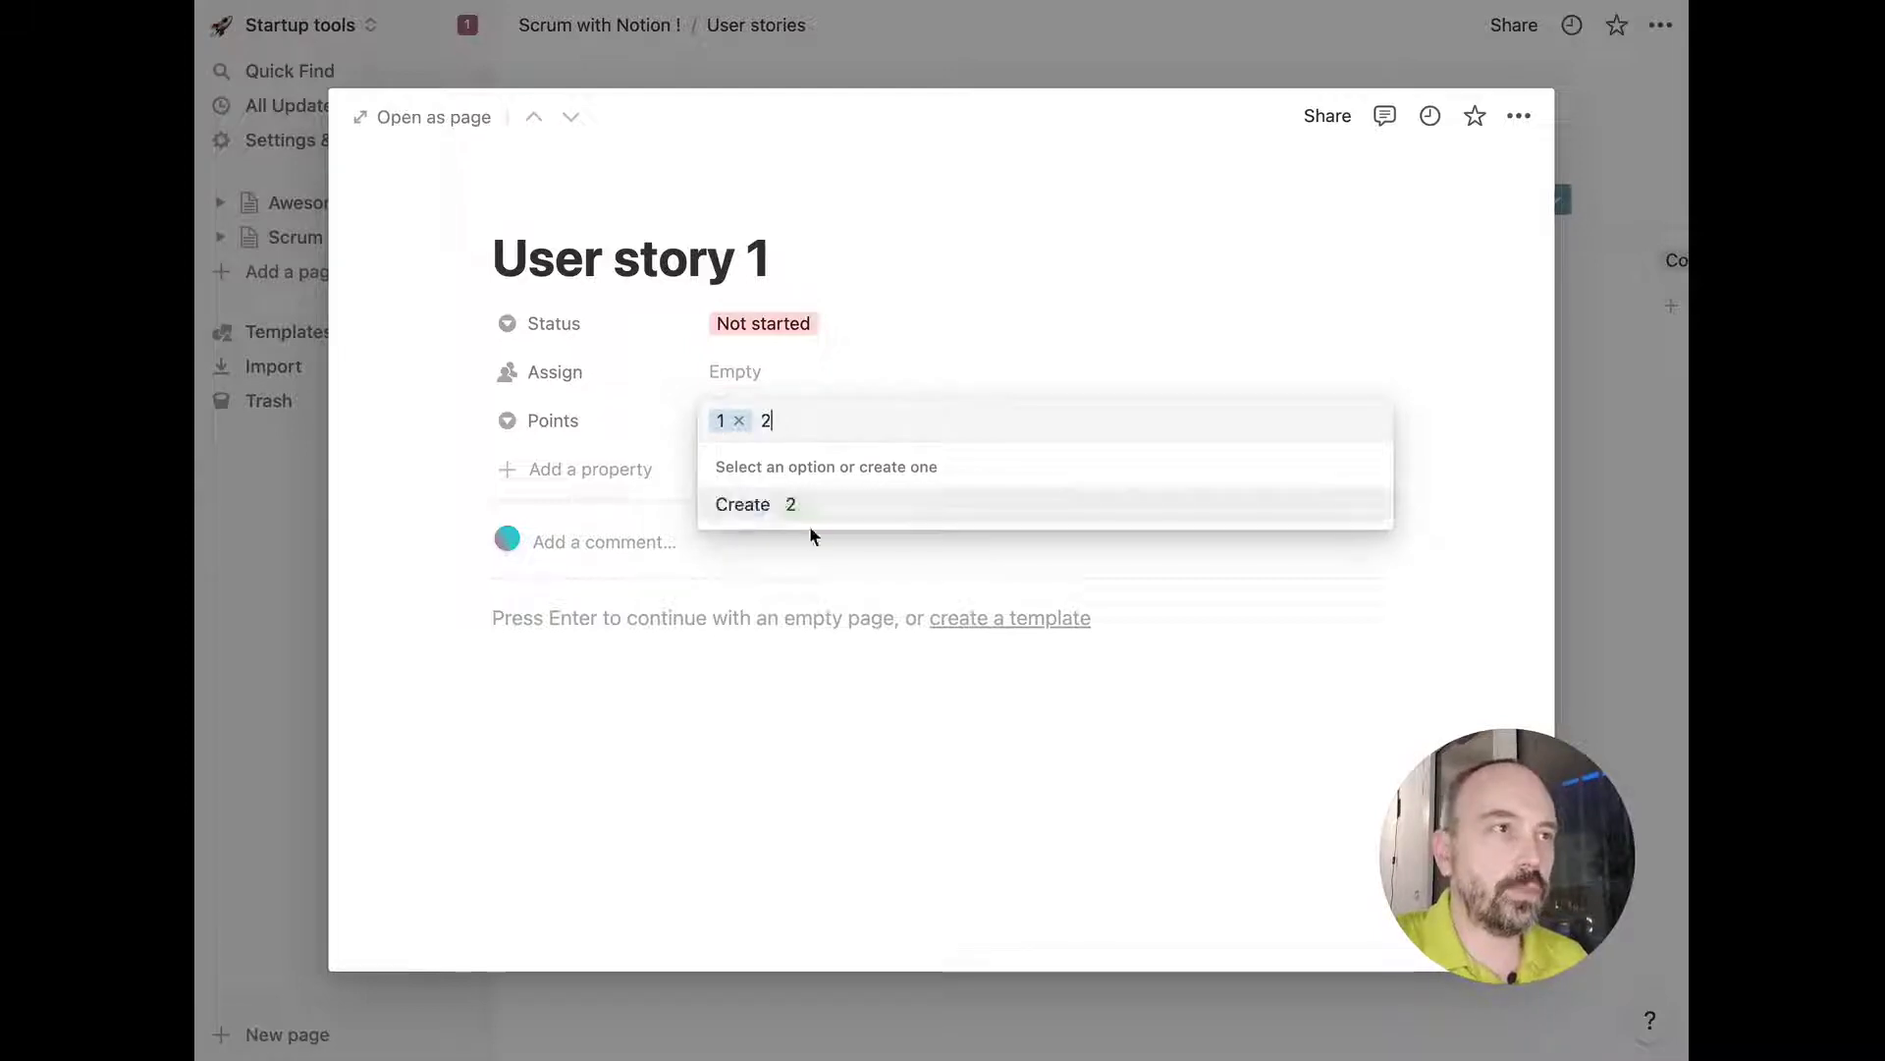
{"action": "left_click", "coordinate": [797, 512]}
Add the options 5 and 8 to the Points property.
{"action": "left_click", "coordinate": [812, 421]}
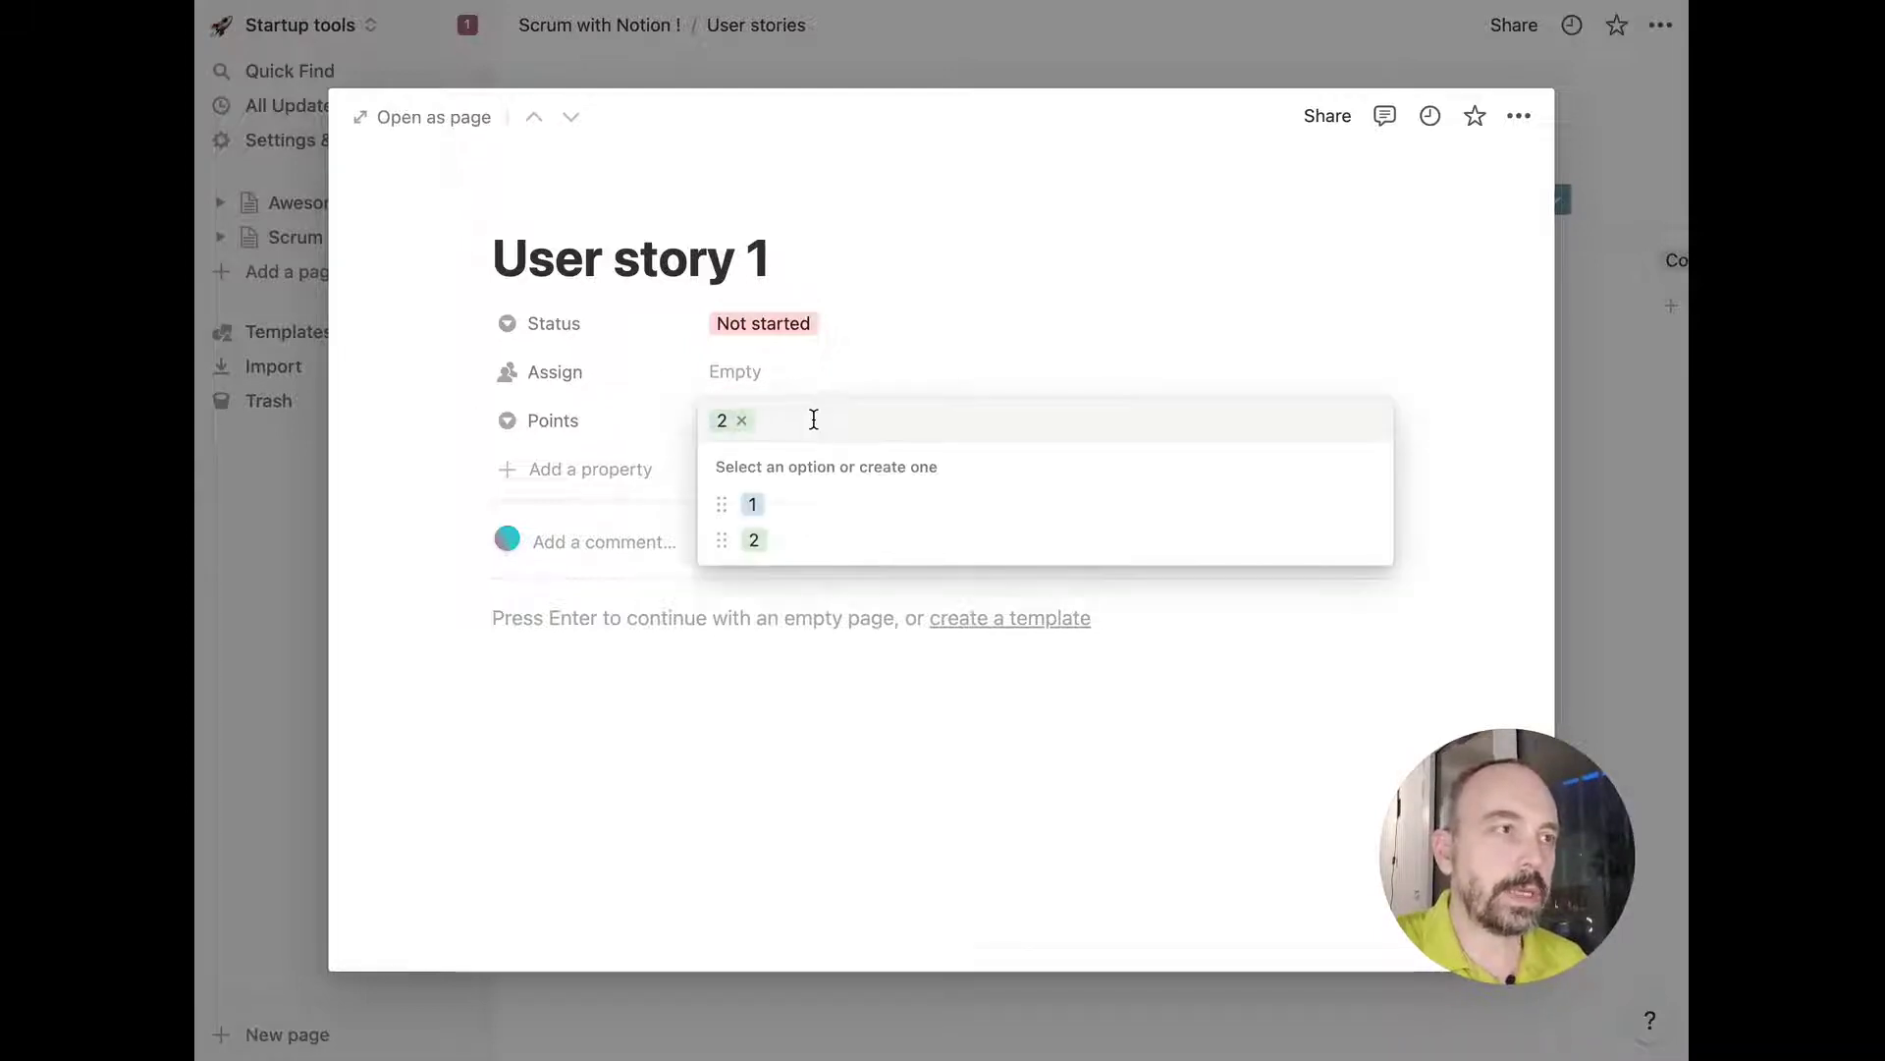
{"action": "type", "text": "5"}
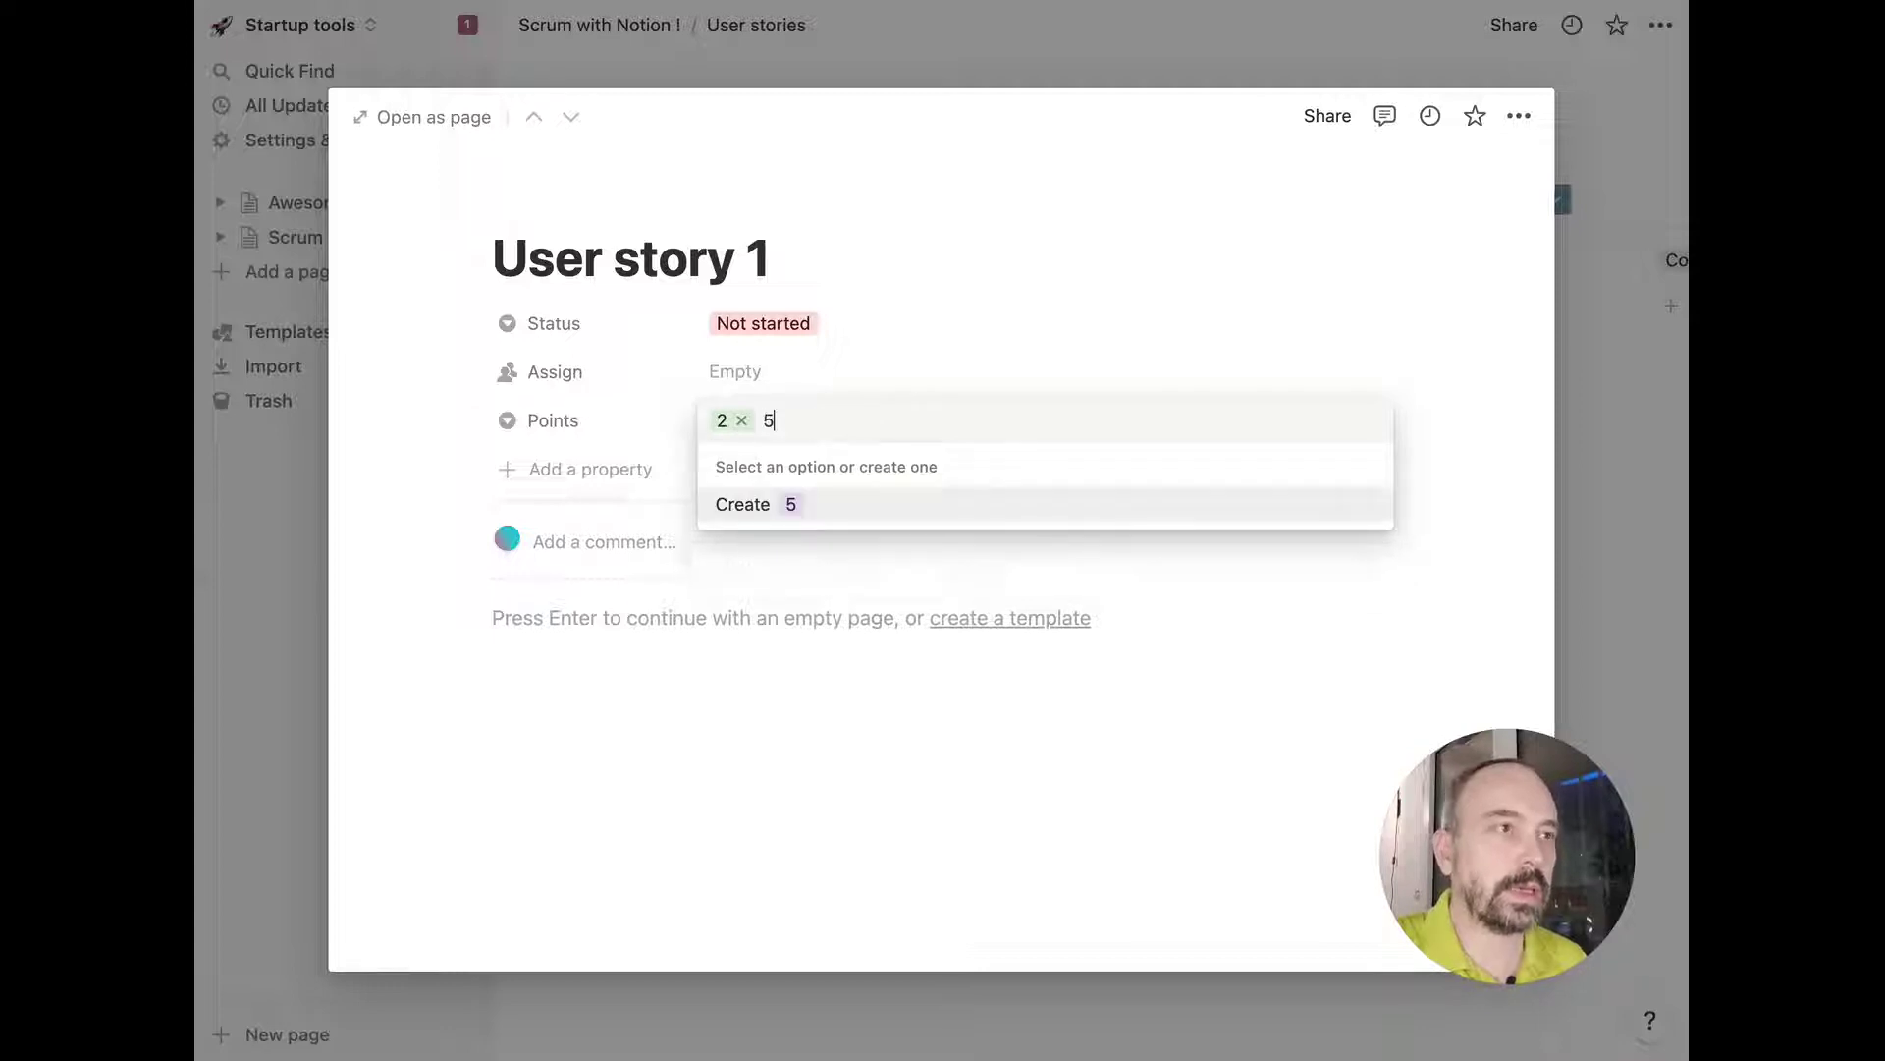
{"action": "left_click", "coordinate": [801, 505]}
{"action": "left_click", "coordinate": [811, 428]}
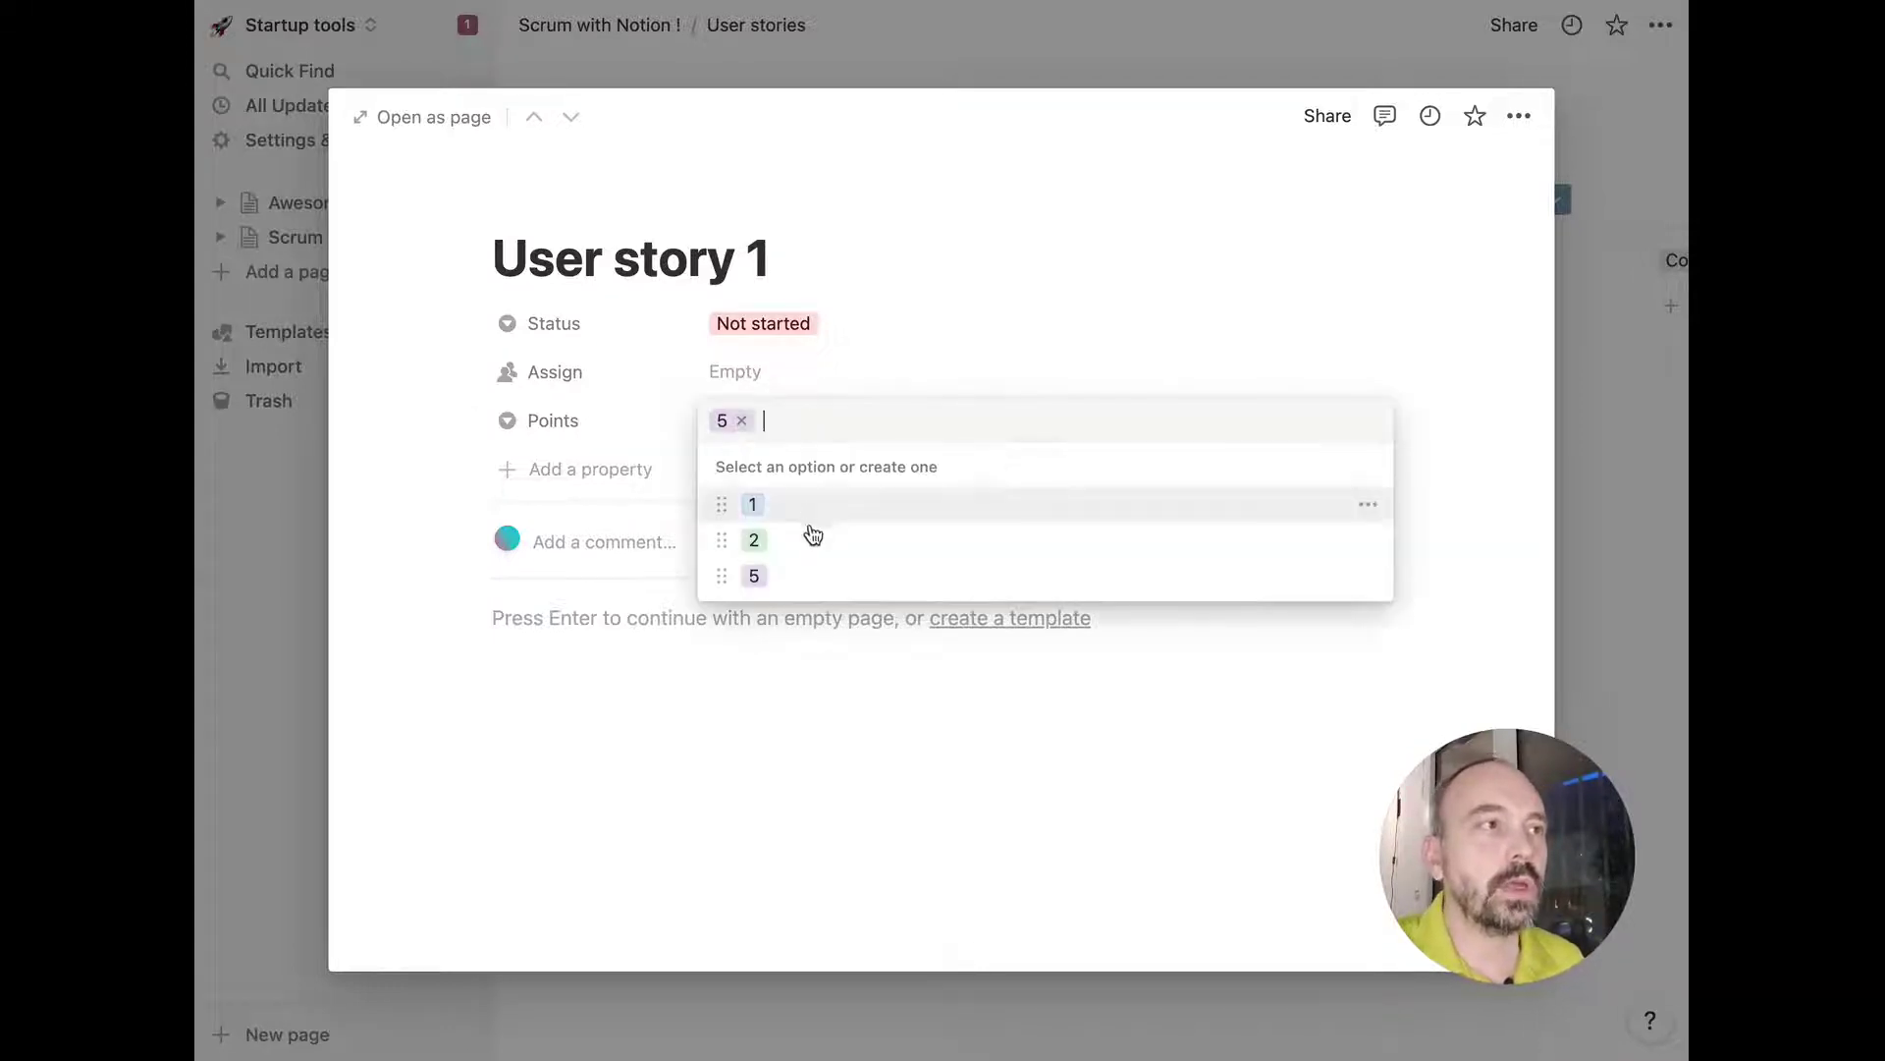
{"action": "type", "text": "11"}
{"action": "key", "text": "BackSpace"}
{"action": "key", "text": "BackSpace"}
{"action": "type", "text": "8"}
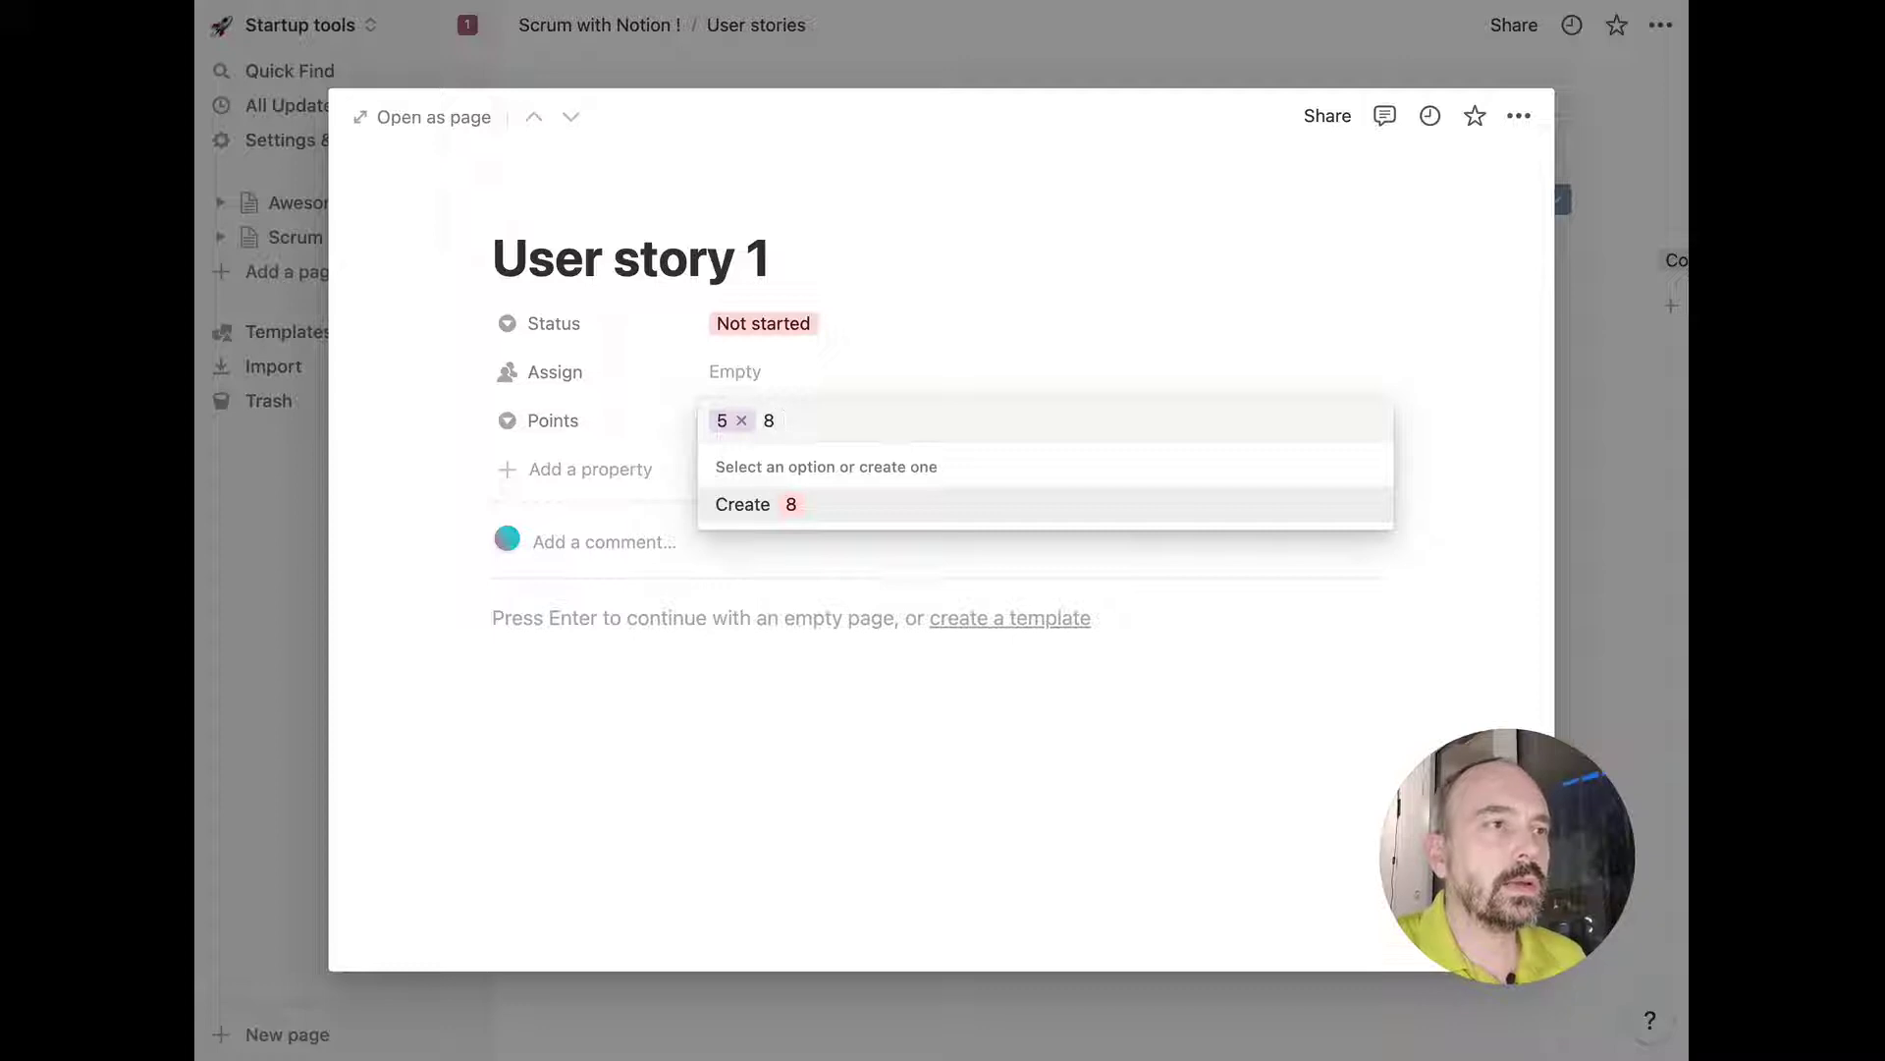
{"action": "left_click", "coordinate": [817, 504]}
Add the options 13 and 21 to the Points property.
{"action": "left_click", "coordinate": [782, 424]}
{"action": "type", "text": "13"}
{"action": "left_click", "coordinate": [840, 506]}
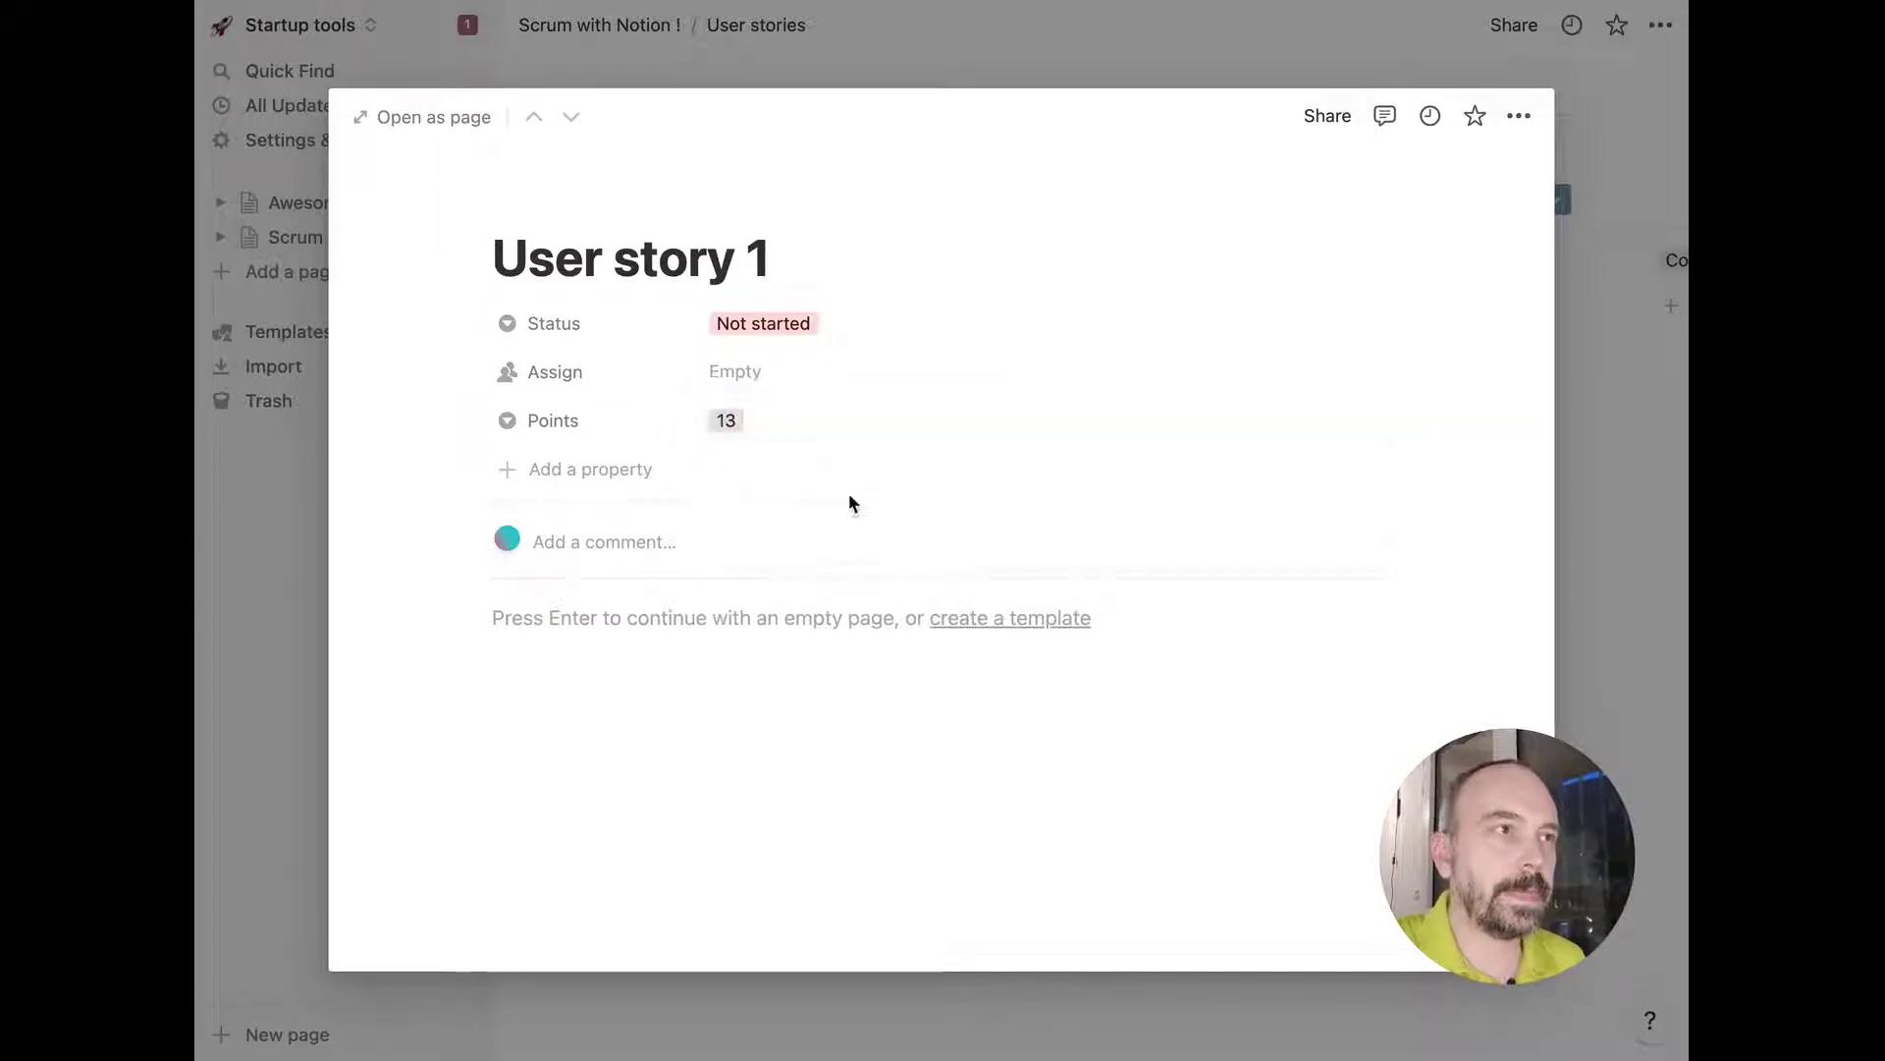
{"action": "left_click", "coordinate": [842, 421]}
{"action": "type", "text": "21"}
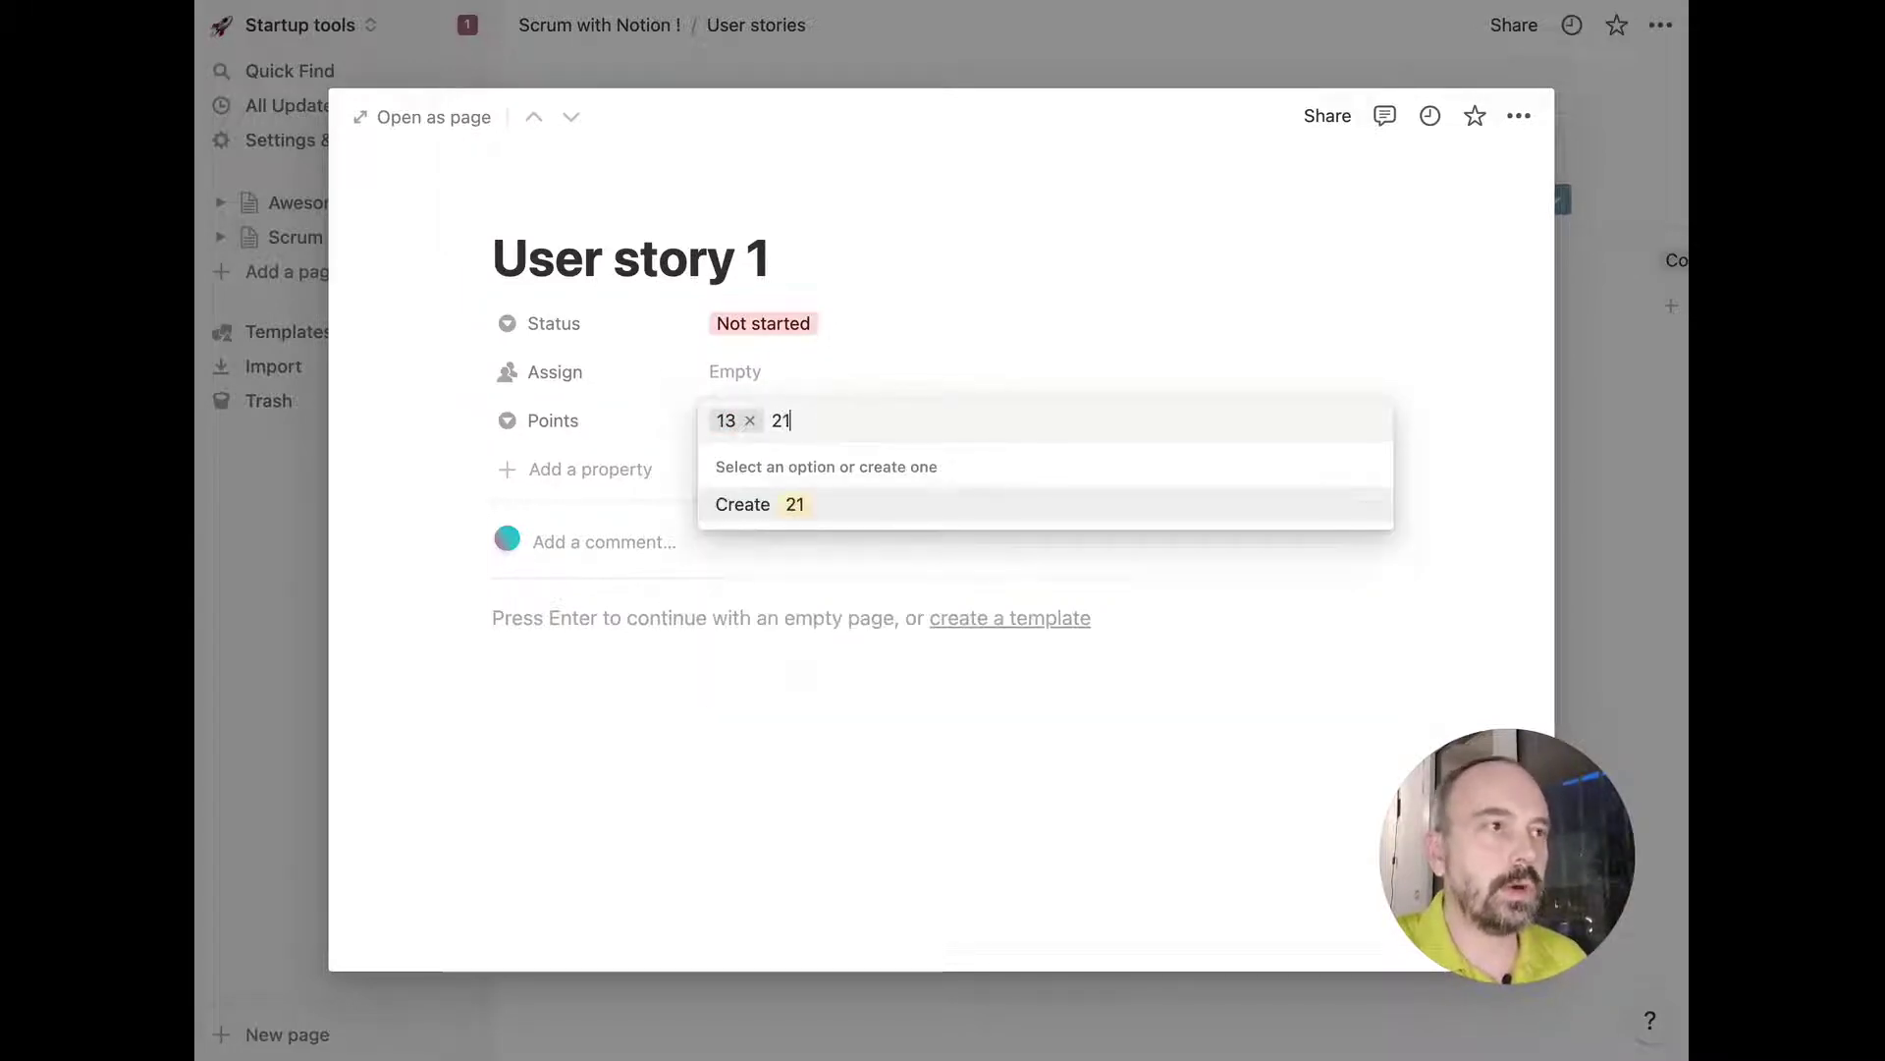
{"action": "left_click", "coordinate": [840, 507]}
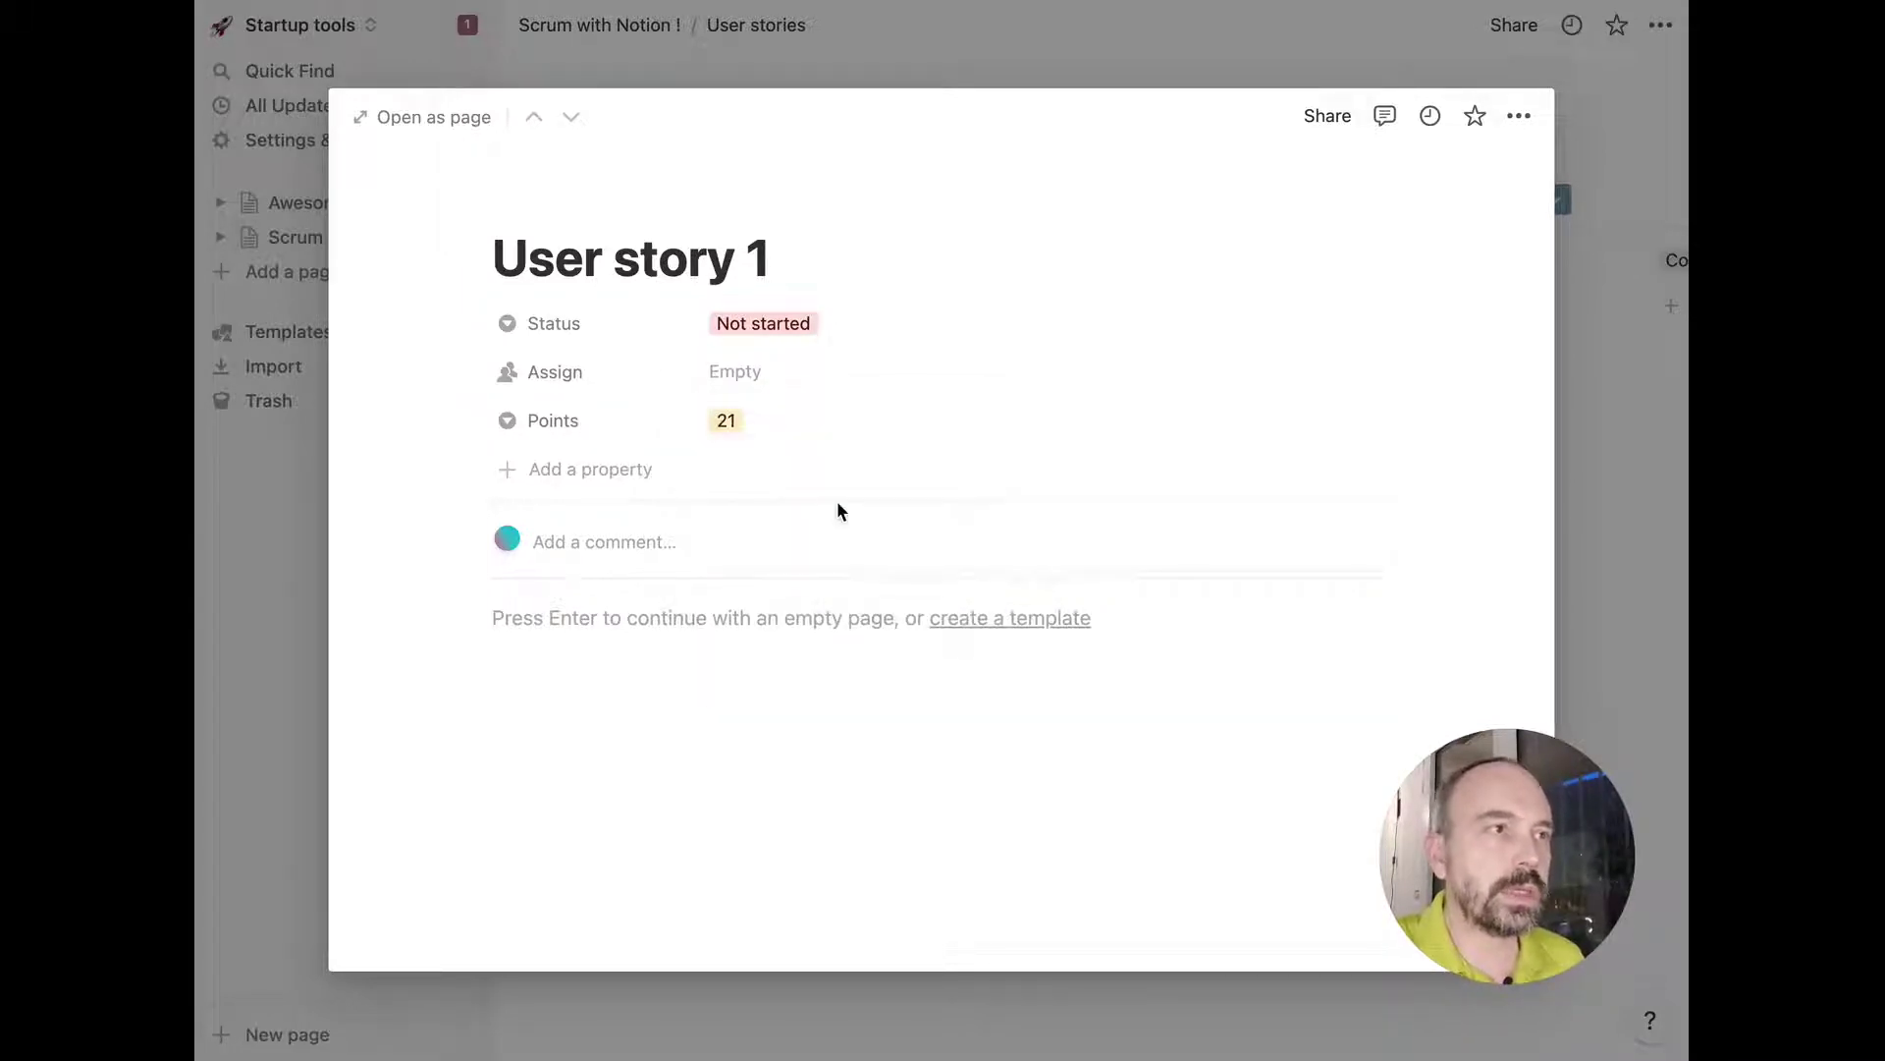
Create the option 3 for the Points property of User story 1 and place it between 2 and 5.
{"action": "left_click", "coordinate": [738, 422]}
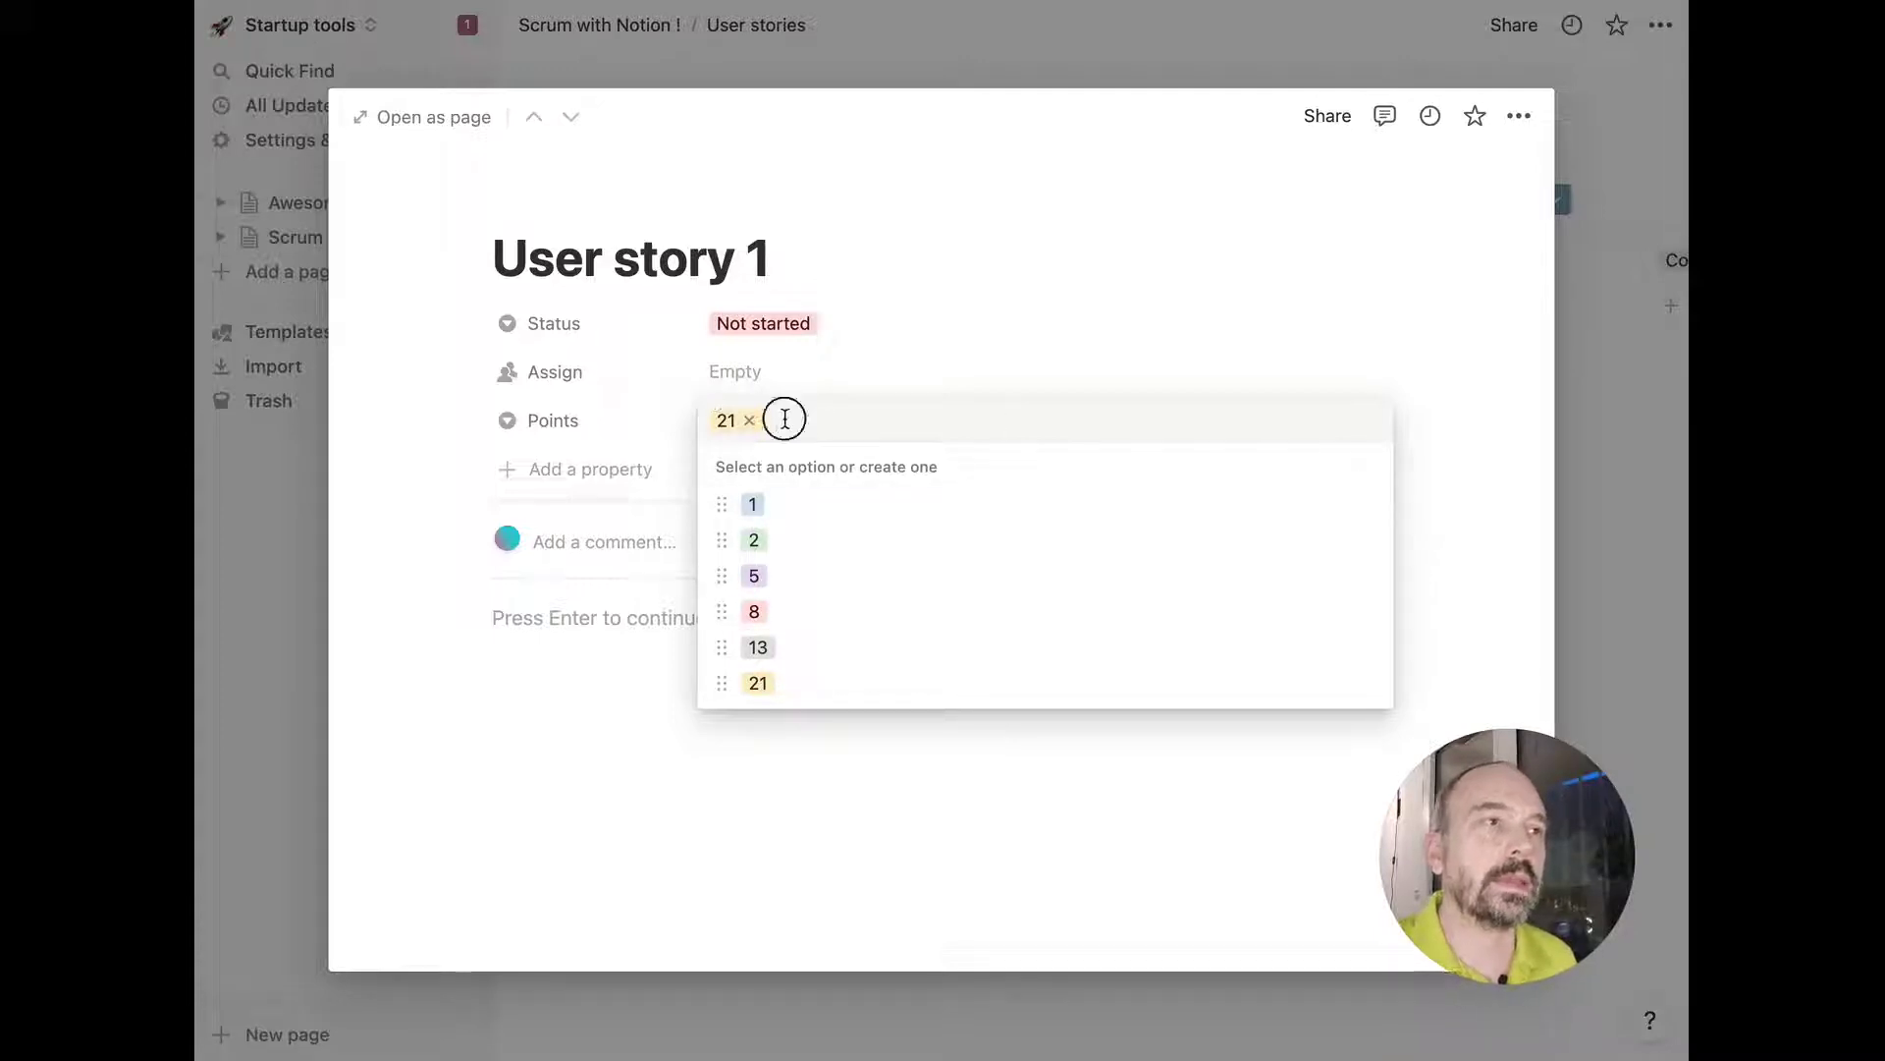
{"action": "type", "text": "3"}
{"action": "left_click", "coordinate": [813, 538]}
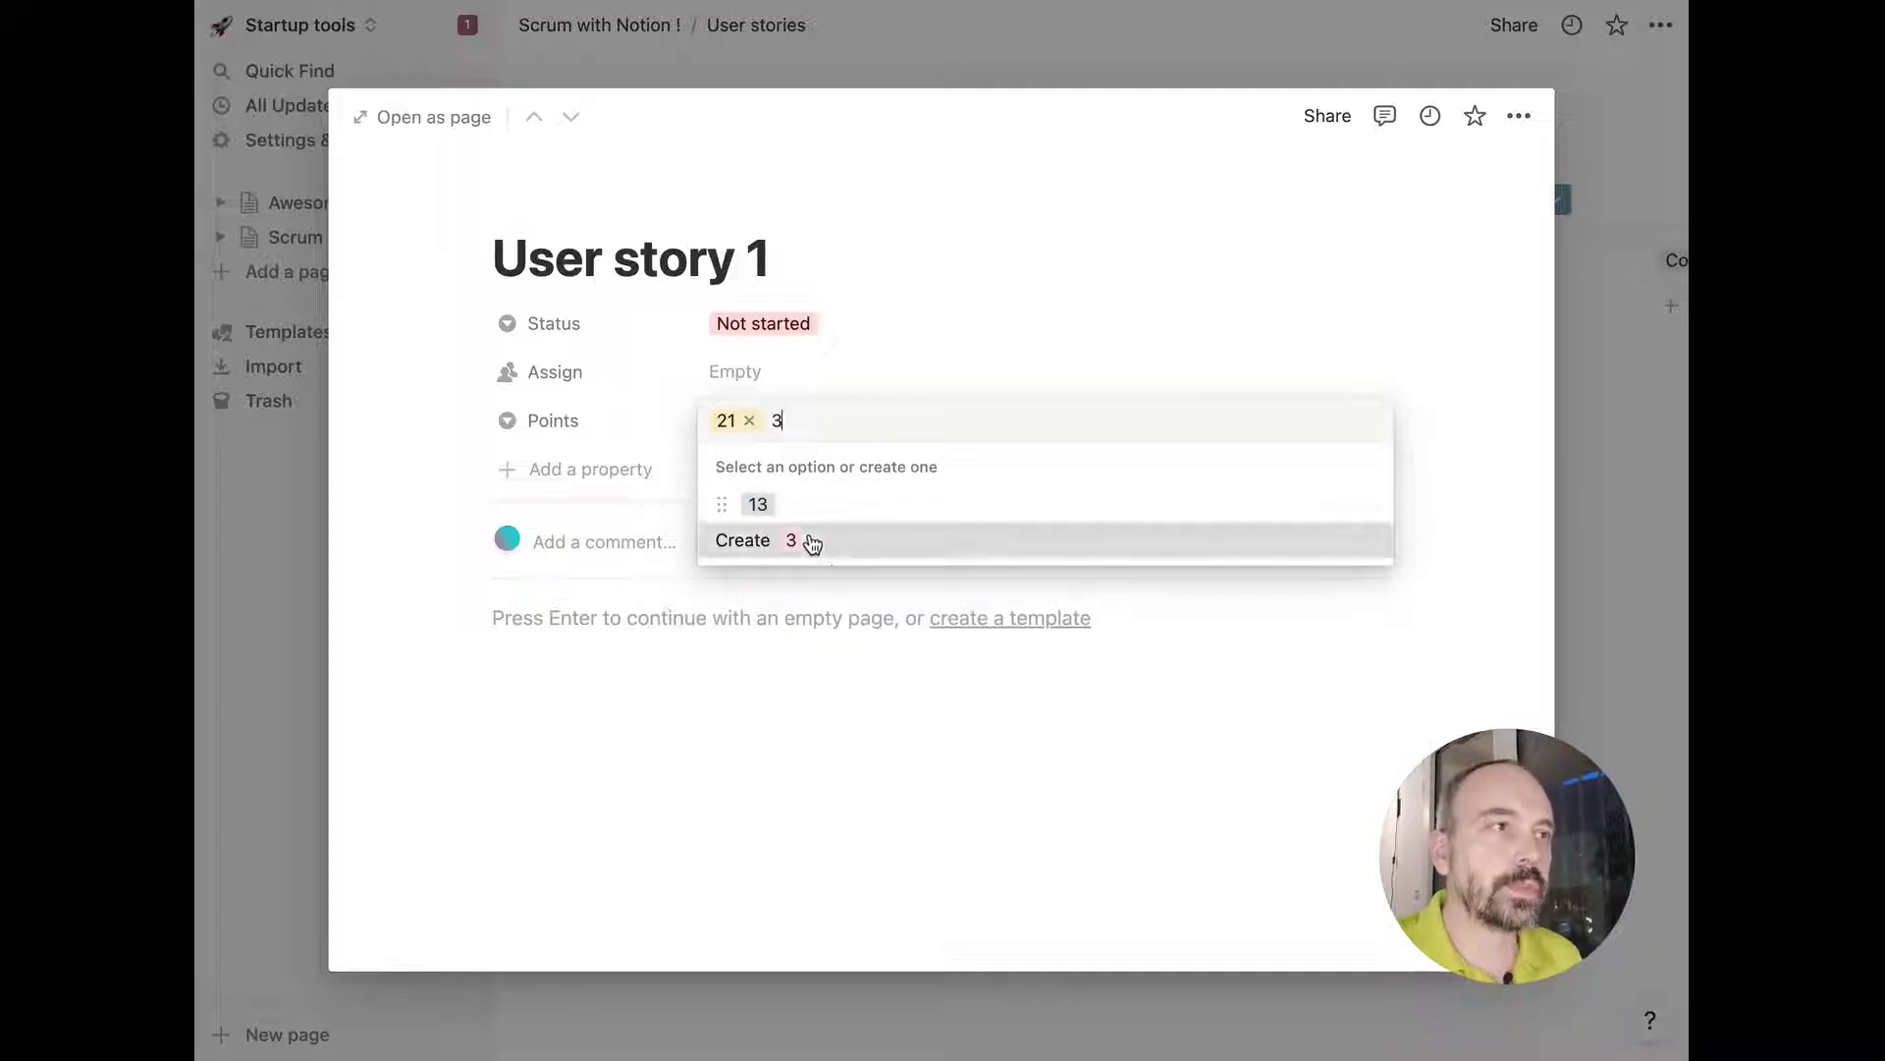
{"action": "left_click", "coordinate": [743, 424]}
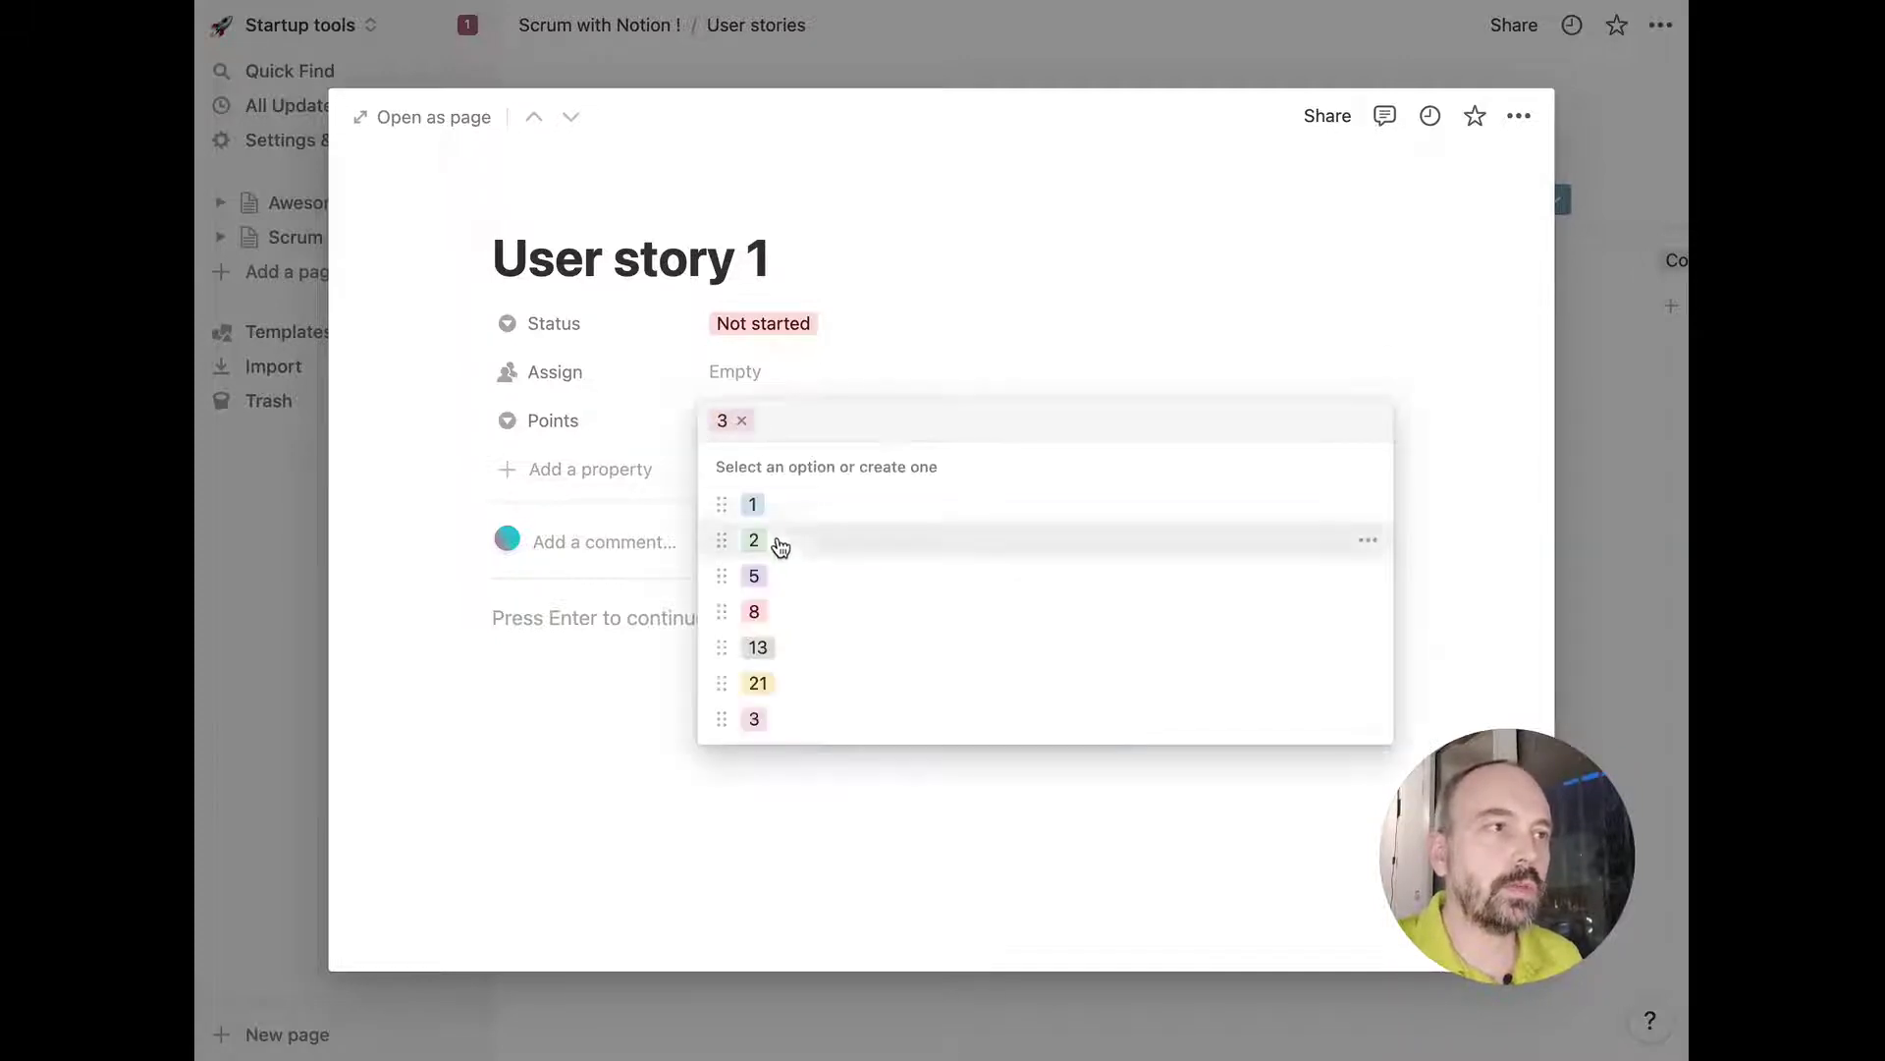
{"action": "left_click_drag", "start_coordinate": [720, 718], "coordinate": [754, 546]}
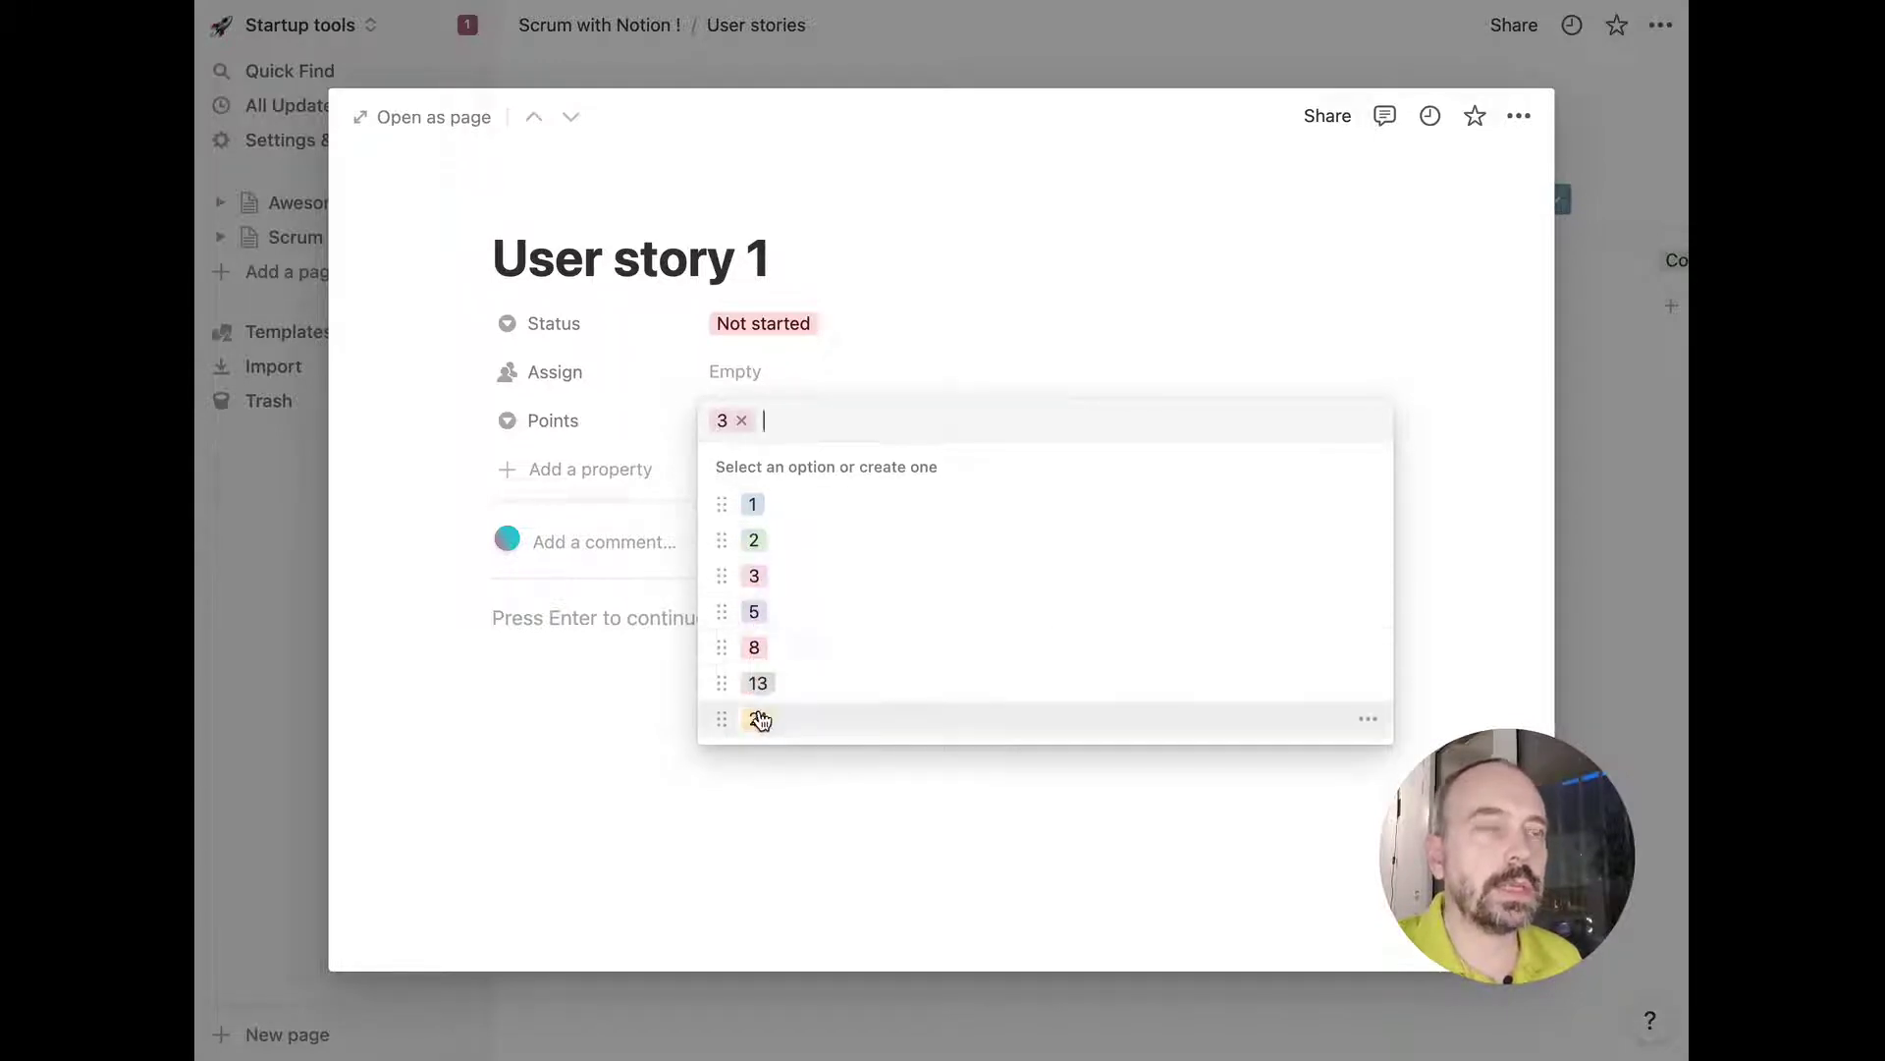
{"action": "left_click", "coordinate": [543, 724]}
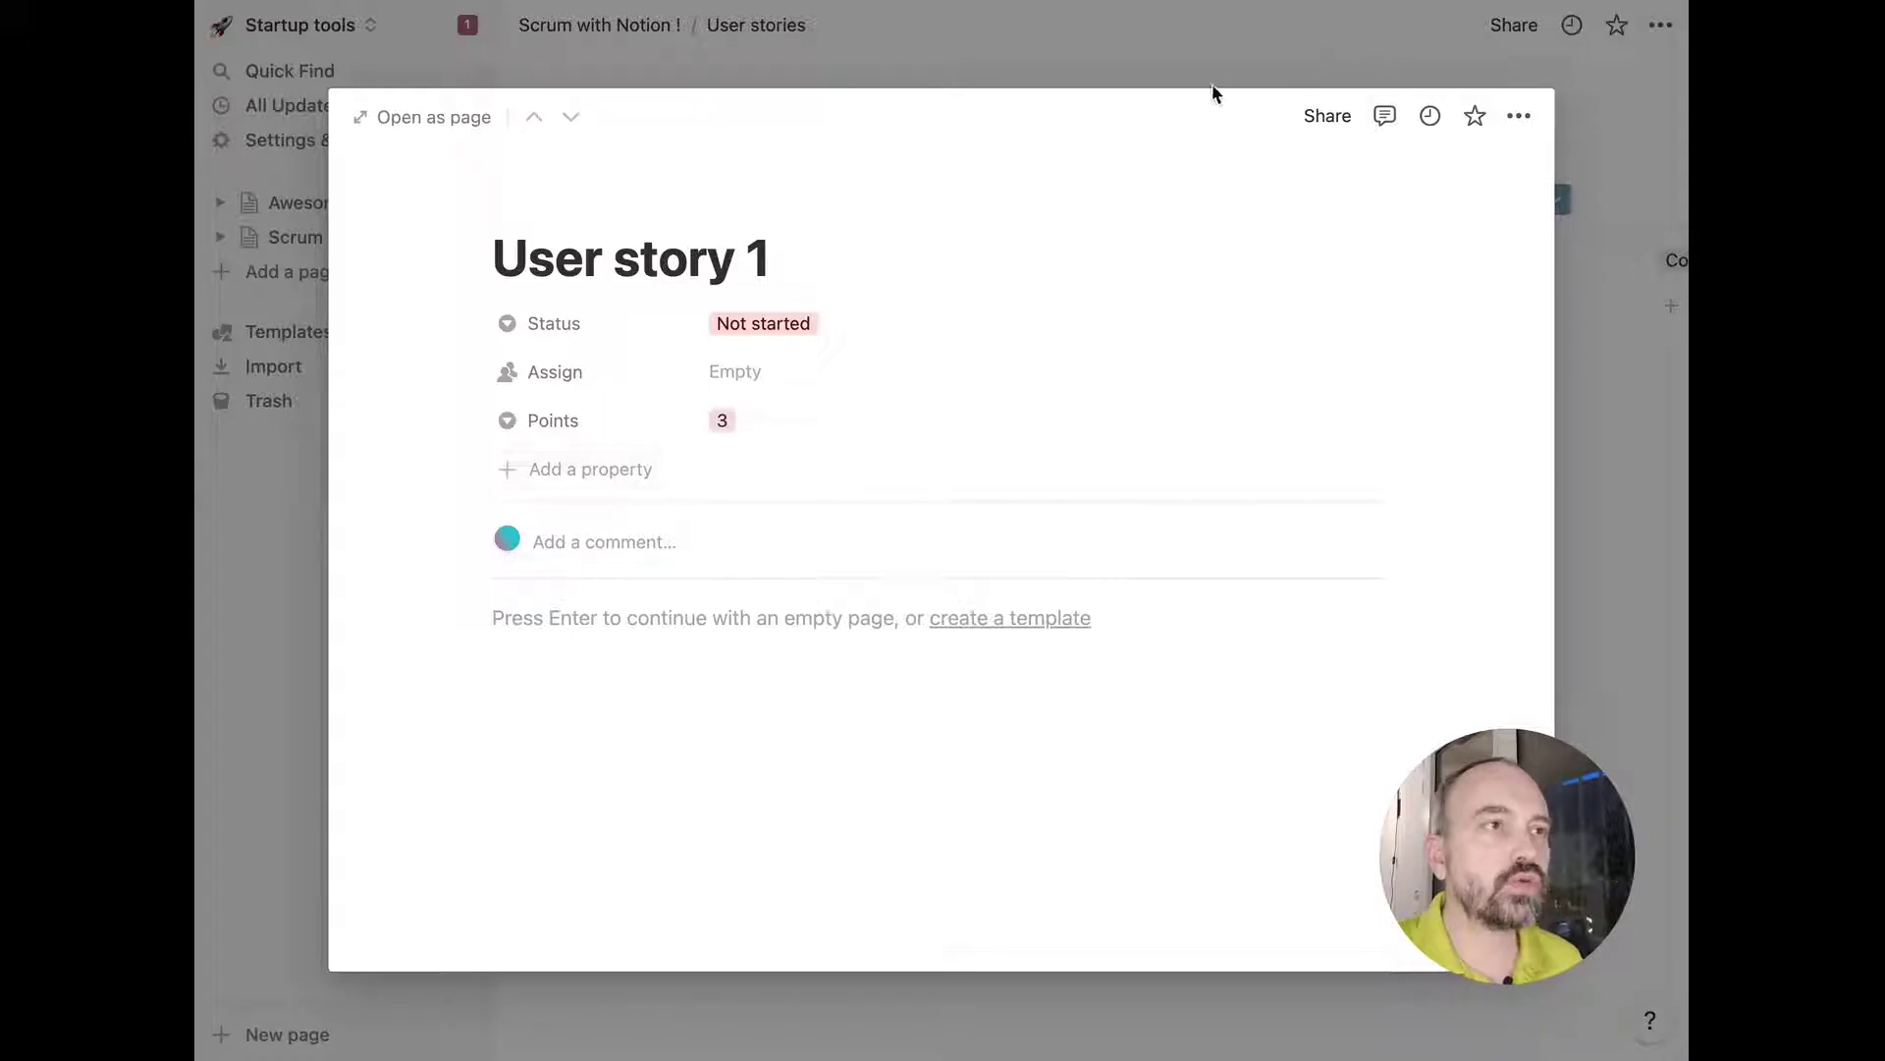
Close User story 1 and delete the leftover sample cards from the No Status column.
{"action": "left_click", "coordinate": [1129, 61]}
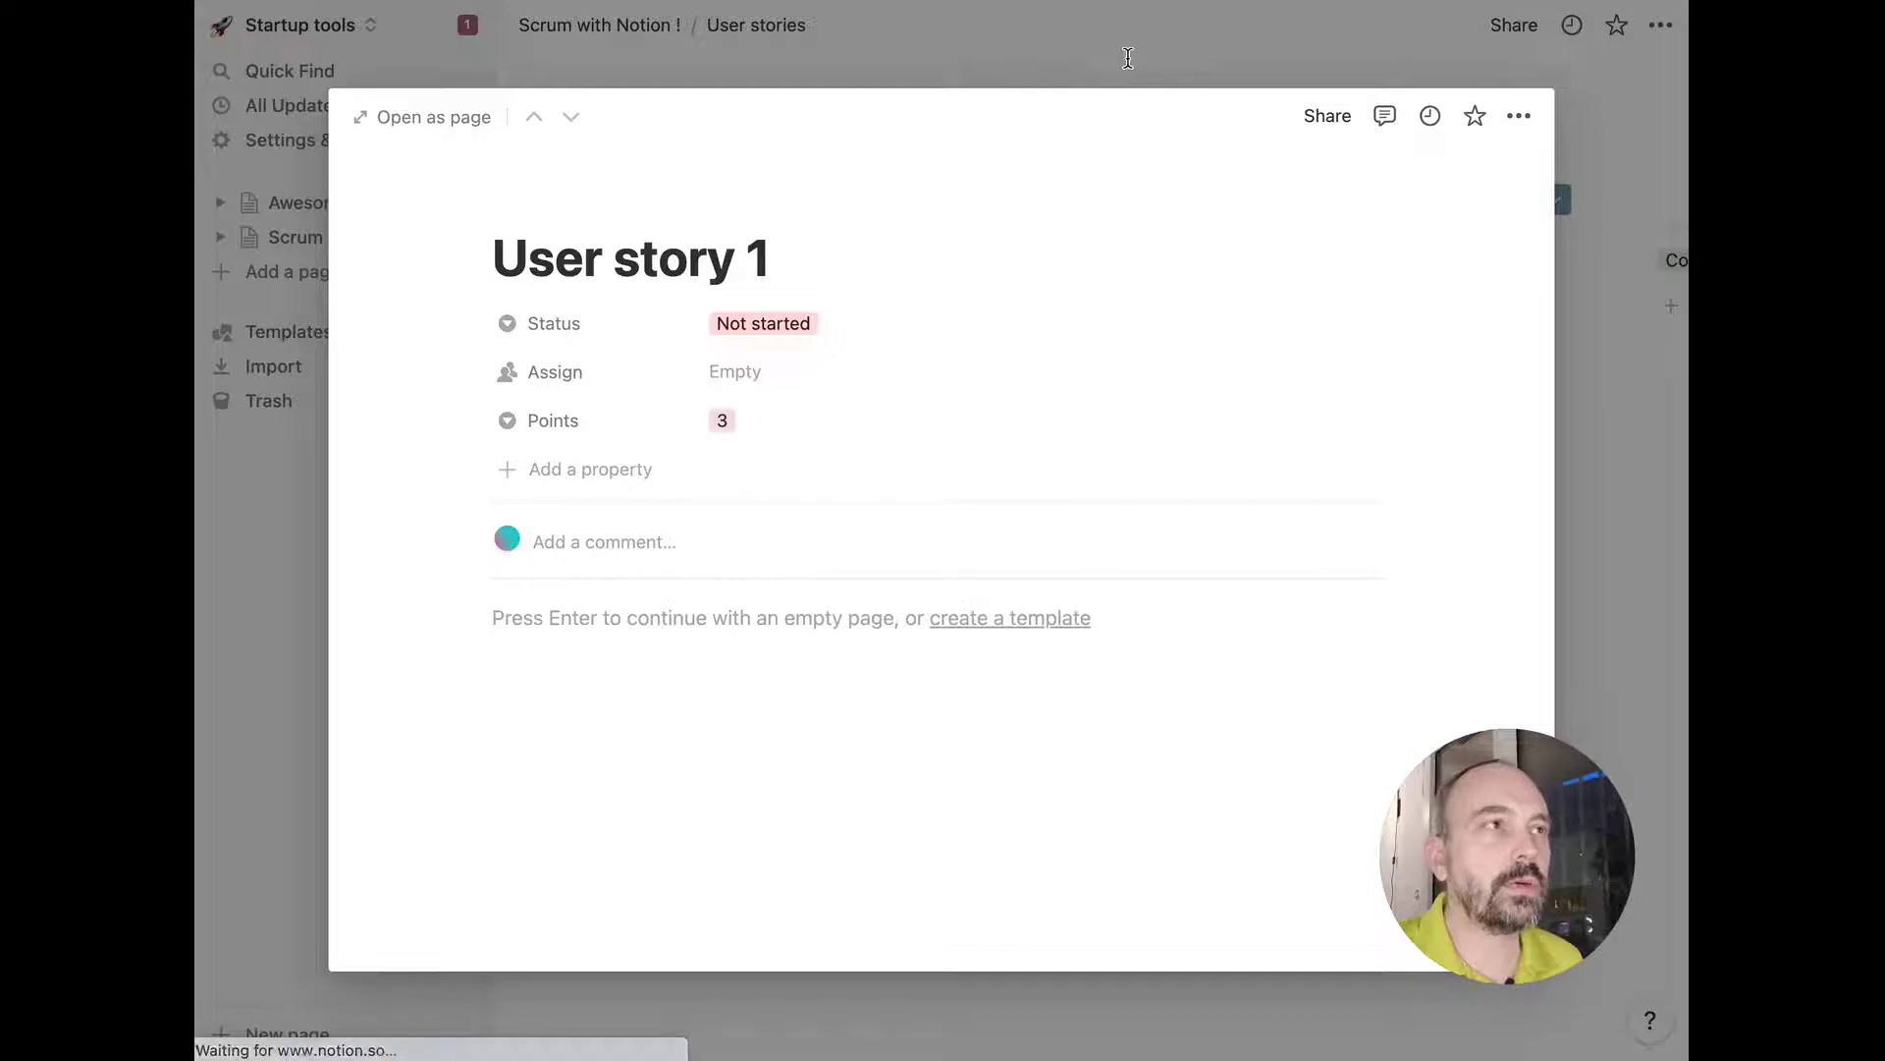
{"action": "left_click", "coordinate": [886, 310]}
{"action": "left_click", "coordinate": [978, 399]}
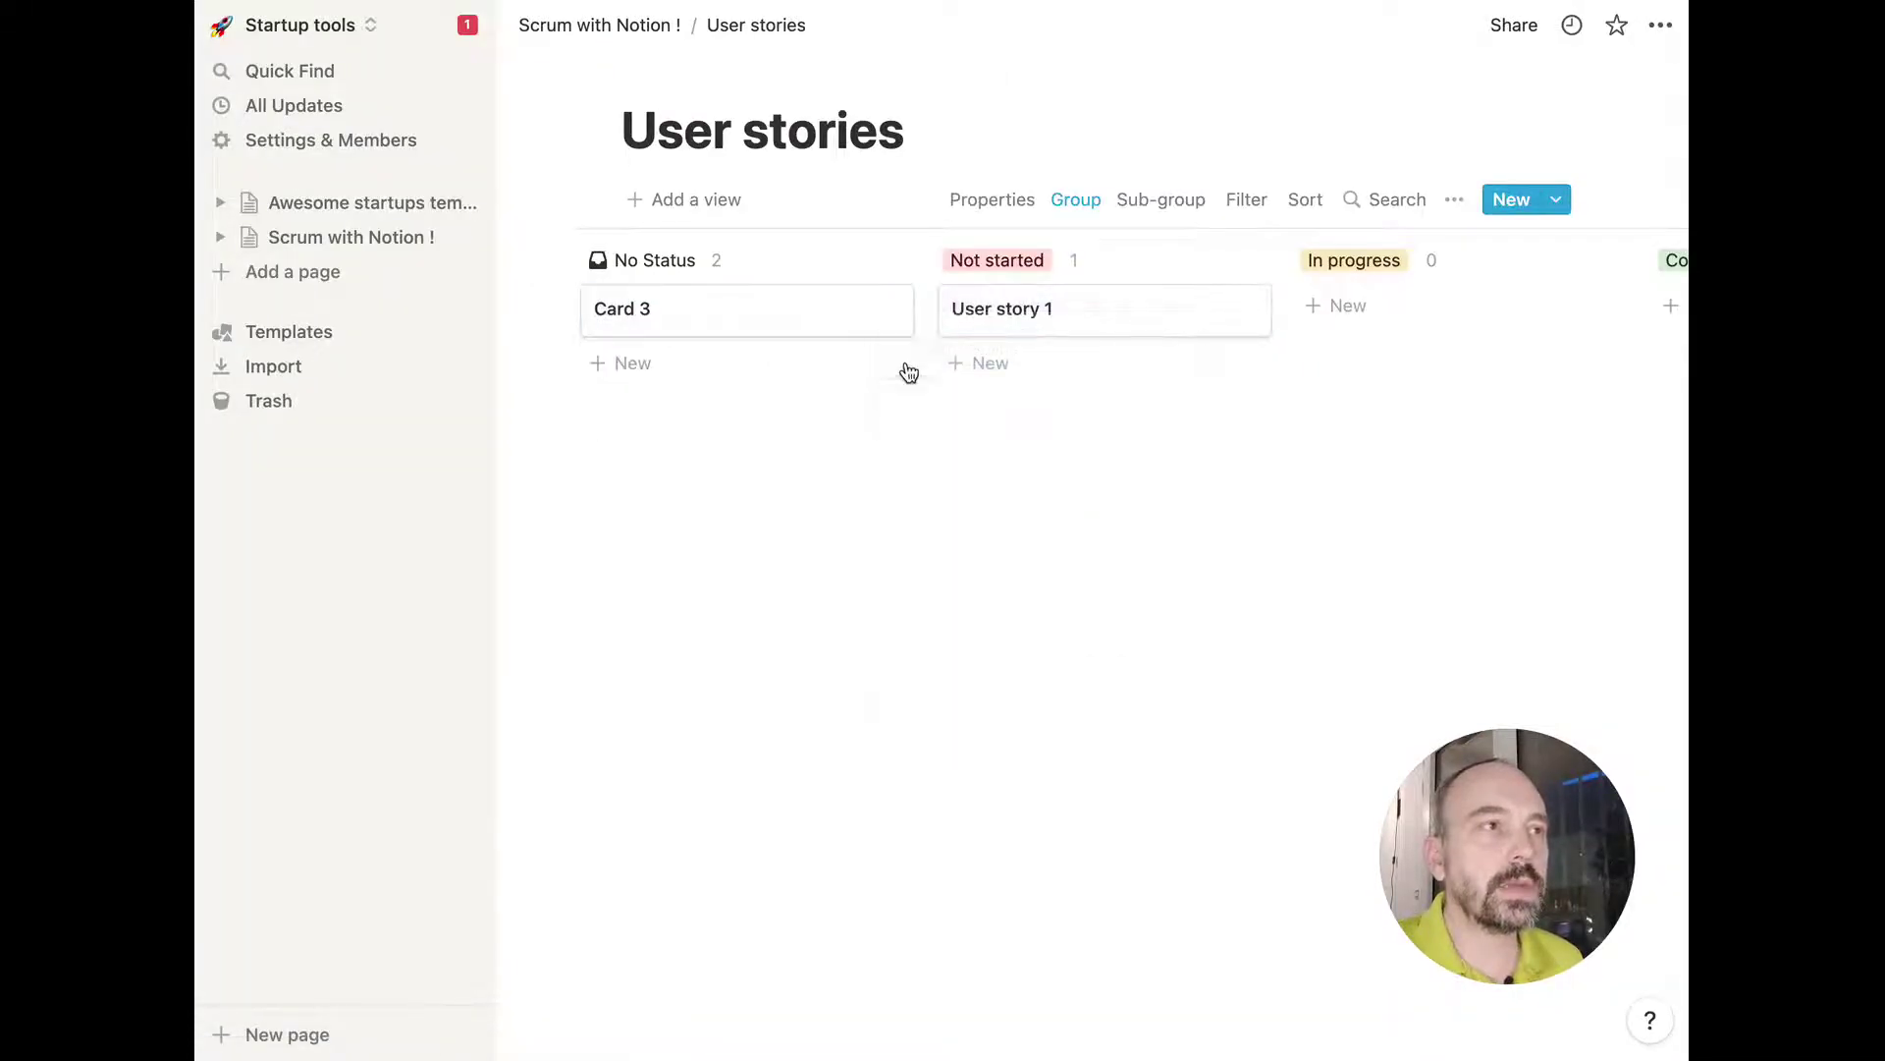
{"action": "left_click", "coordinate": [886, 310]}
{"action": "left_click", "coordinate": [958, 399]}
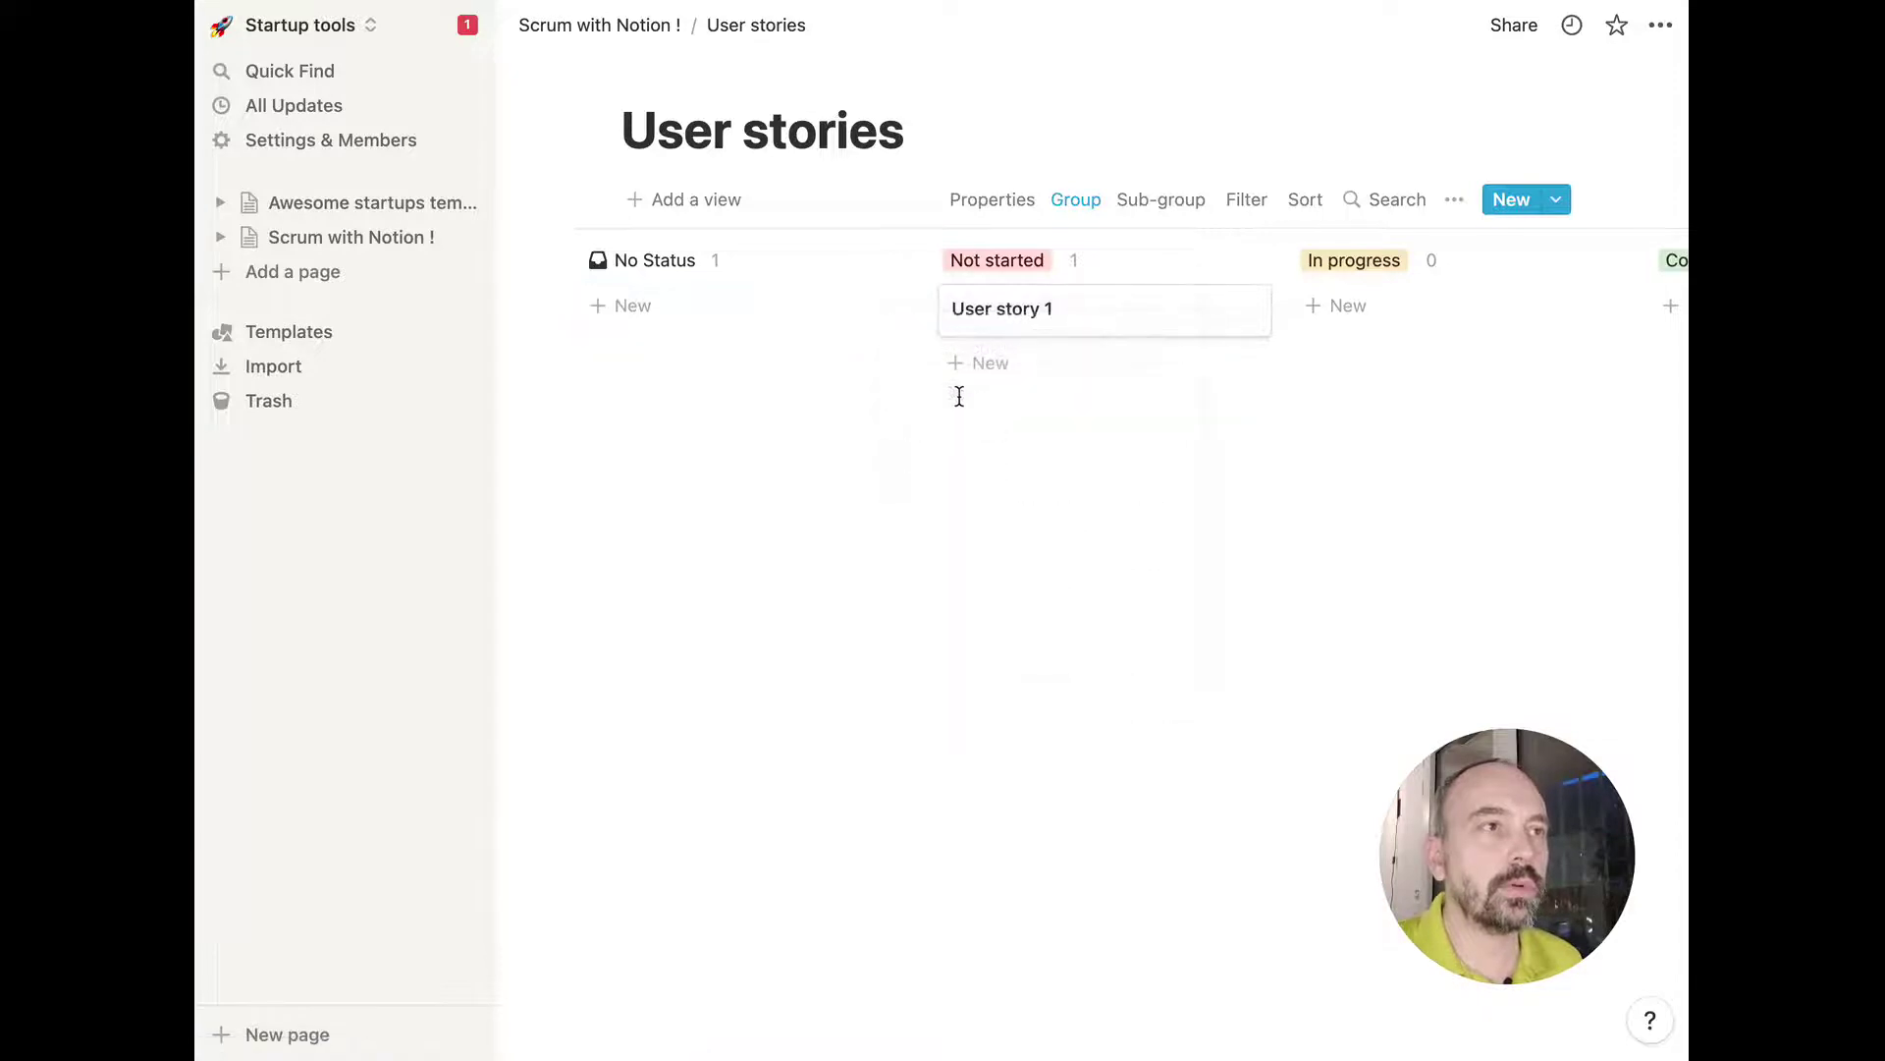
Review the properties of the User story 1 card in the Not started column and close it.
{"action": "scroll", "coordinate": [1328, 550], "scroll_direction": "right", "scroll_amount": 2}
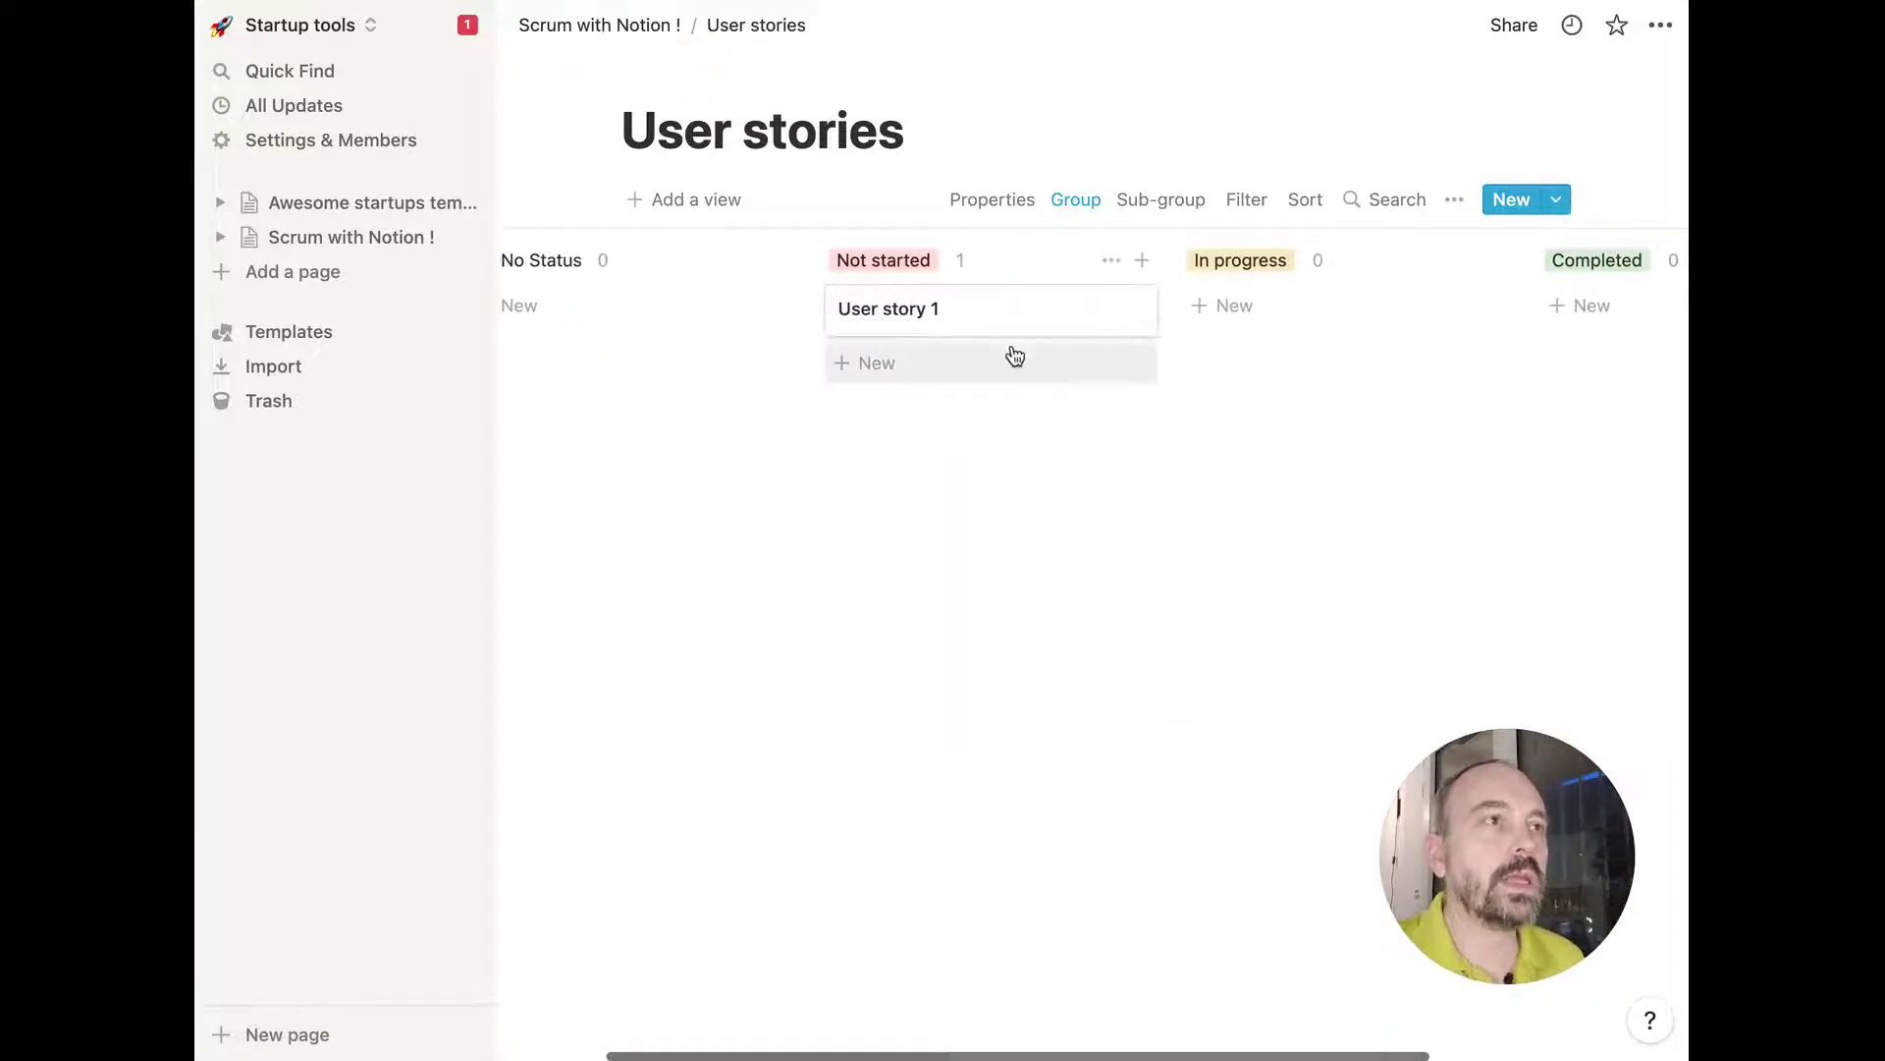
{"action": "left_click", "coordinate": [1001, 329]}
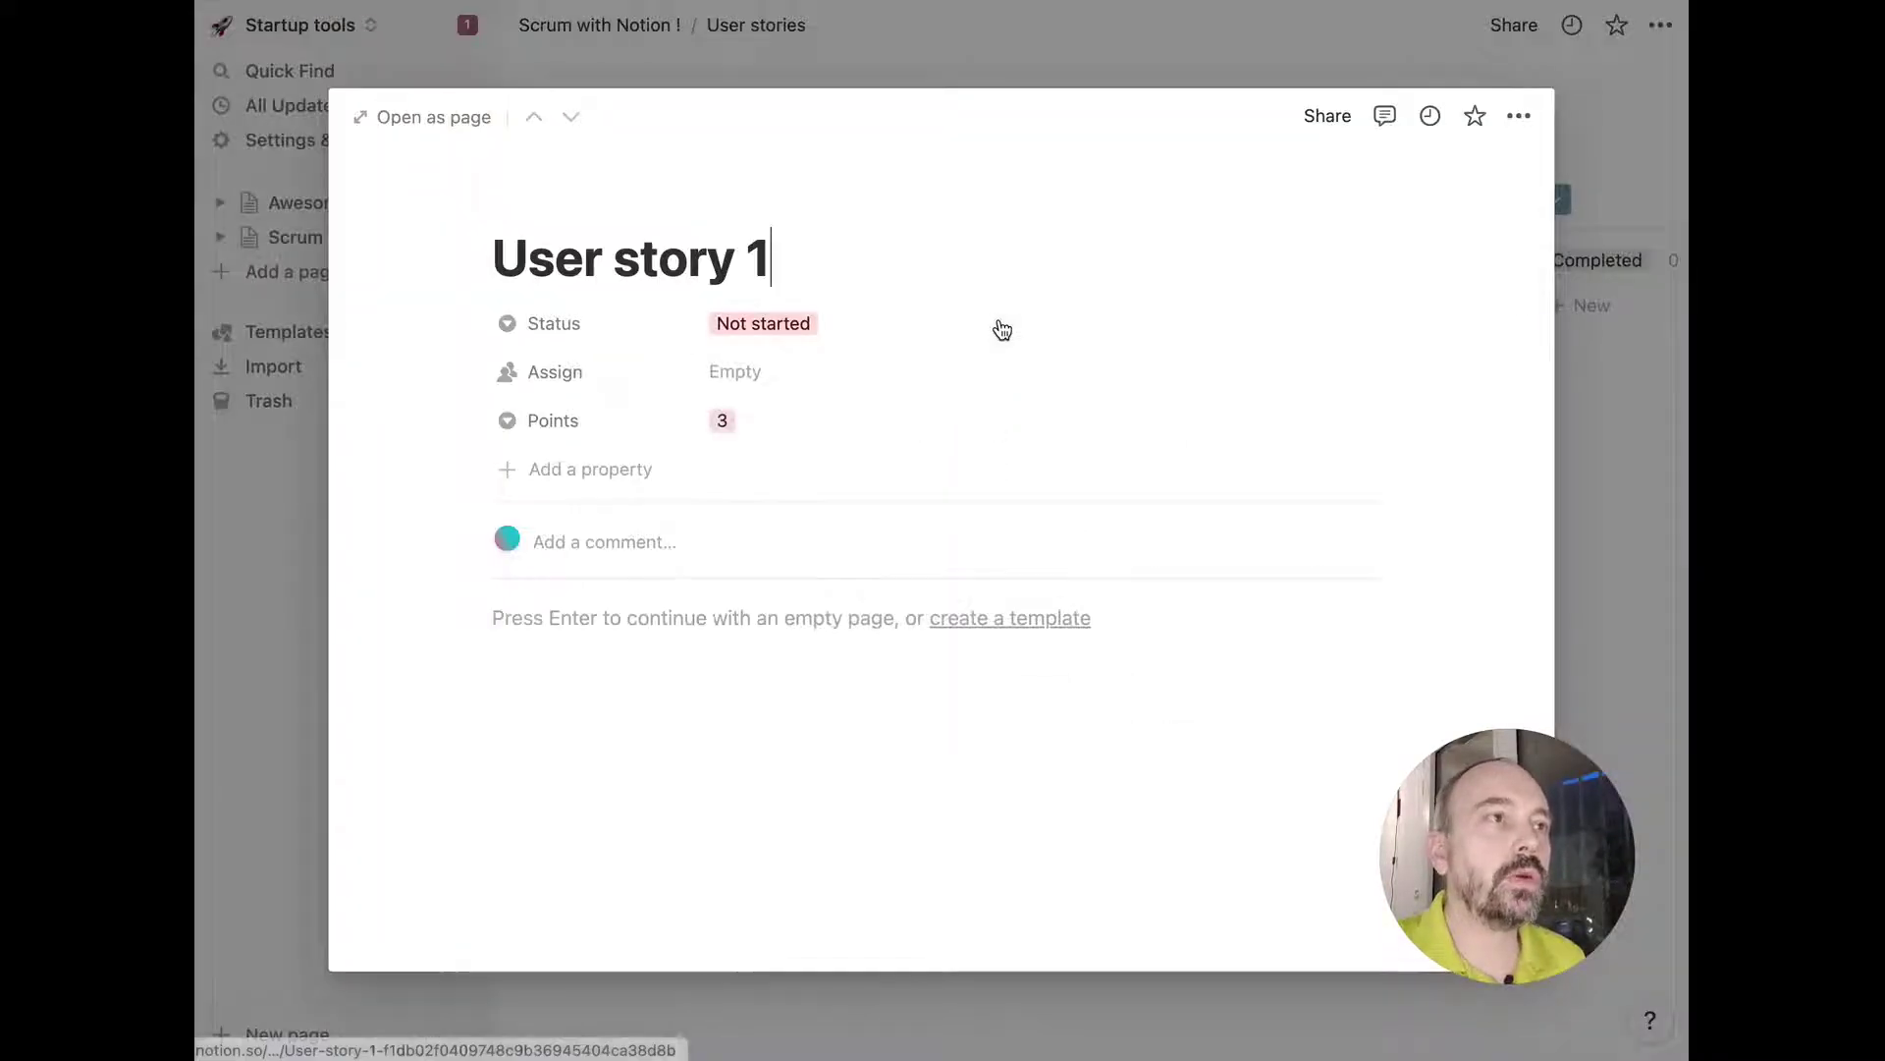
{"action": "left_click", "coordinate": [1193, 73]}
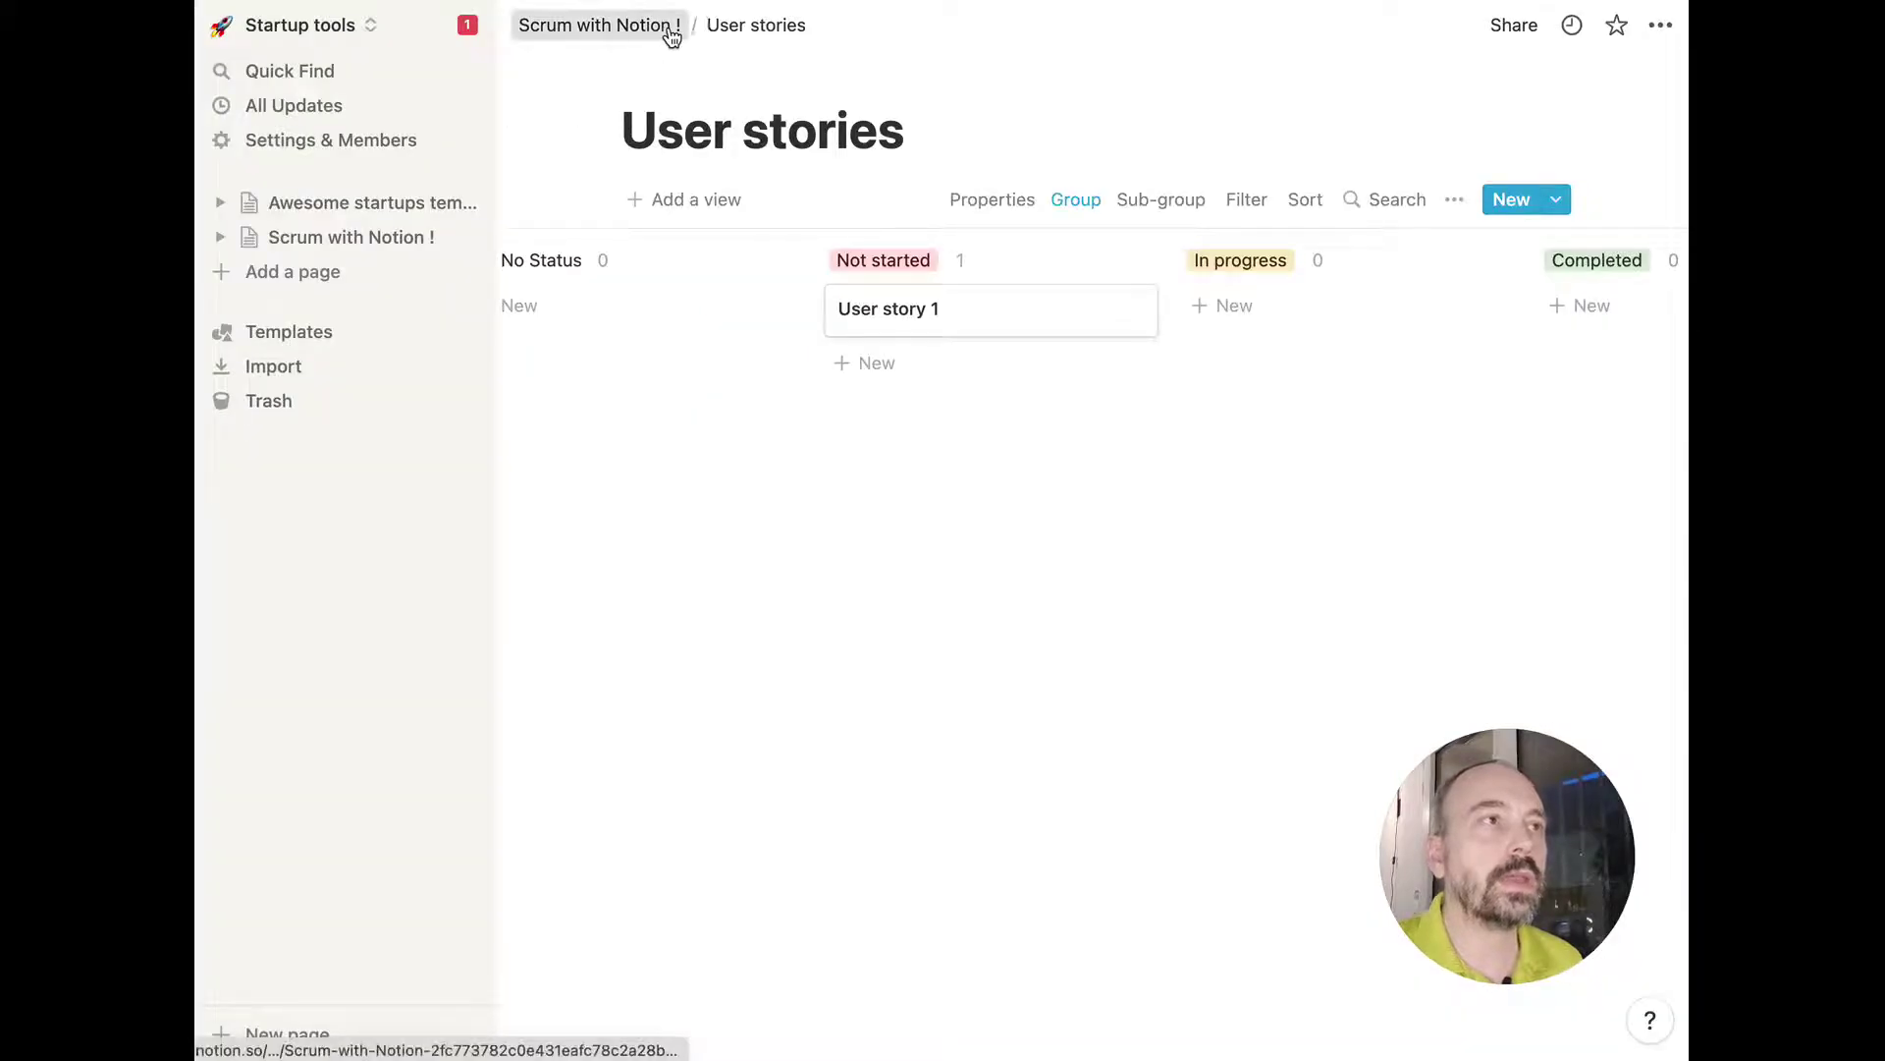
Go back to the parent page "Scrum with Notion !".
{"action": "left_click", "coordinate": [665, 28]}
{"action": "left_click", "coordinate": [769, 293]}
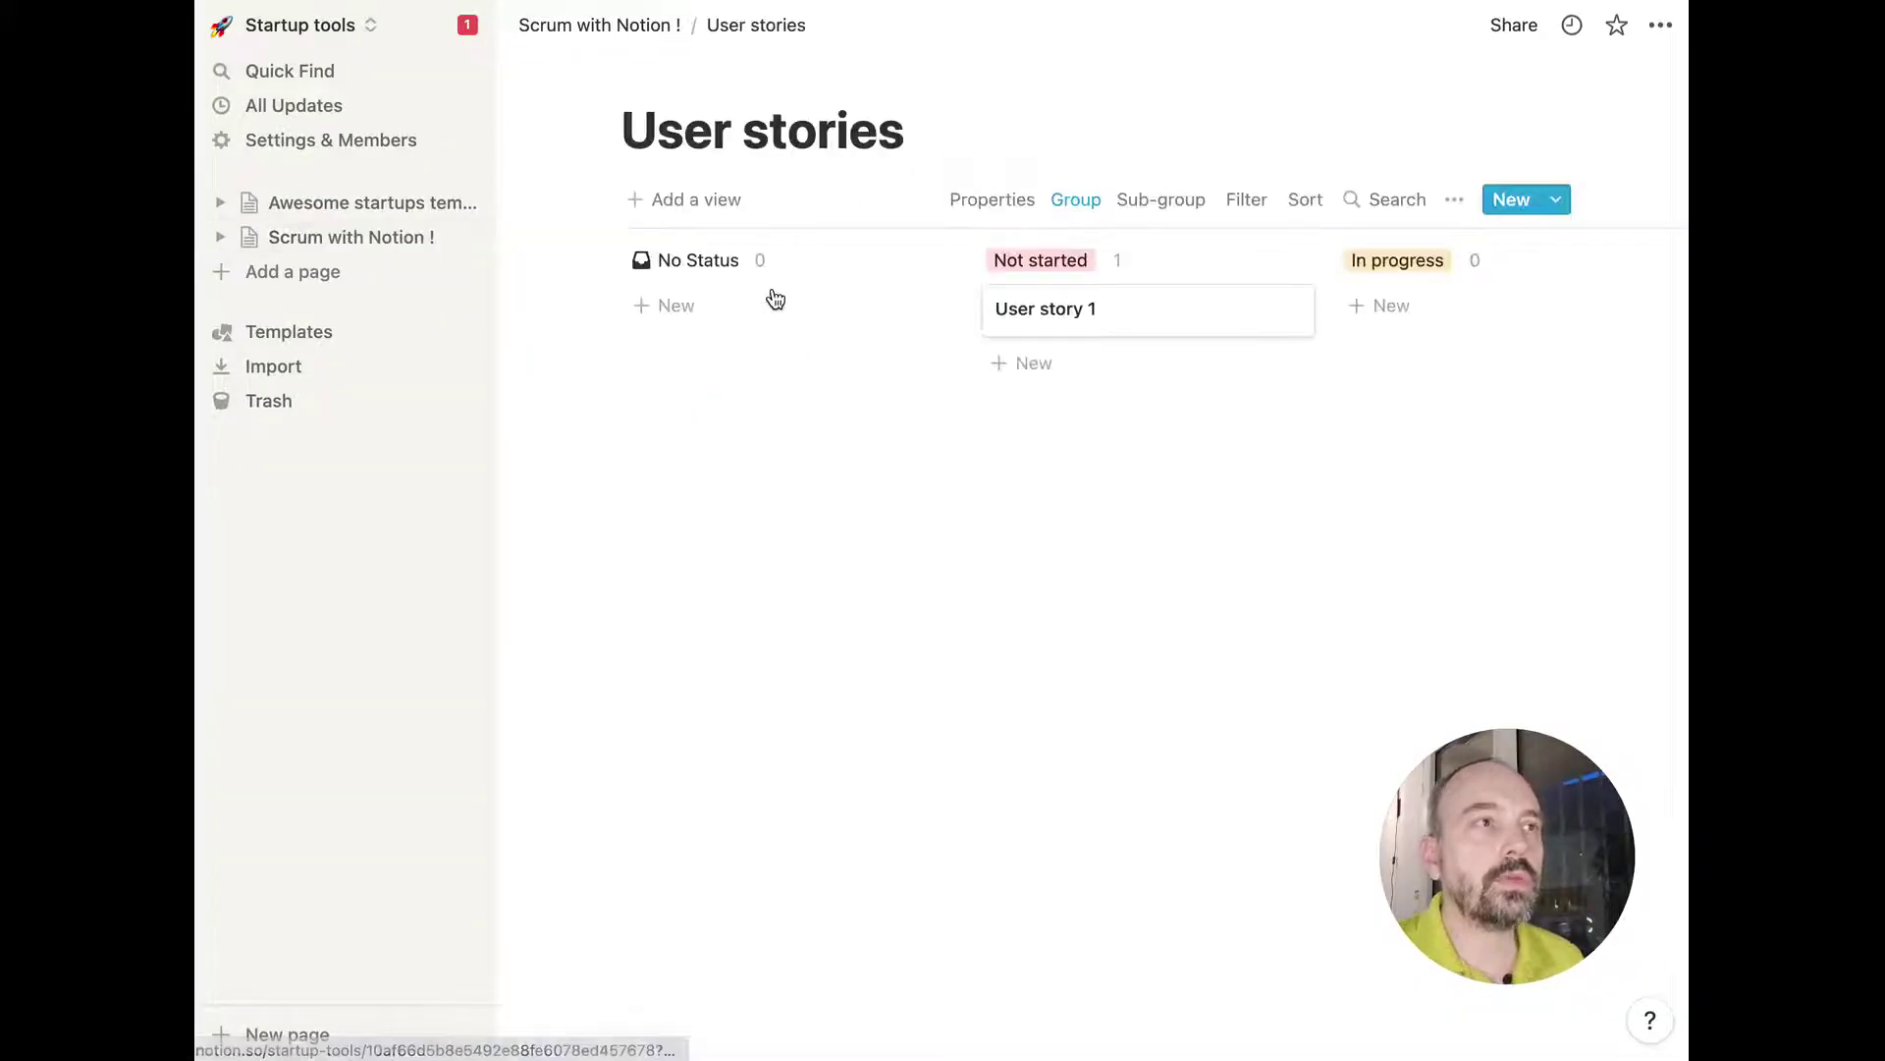
{"action": "left_click", "coordinate": [663, 30]}
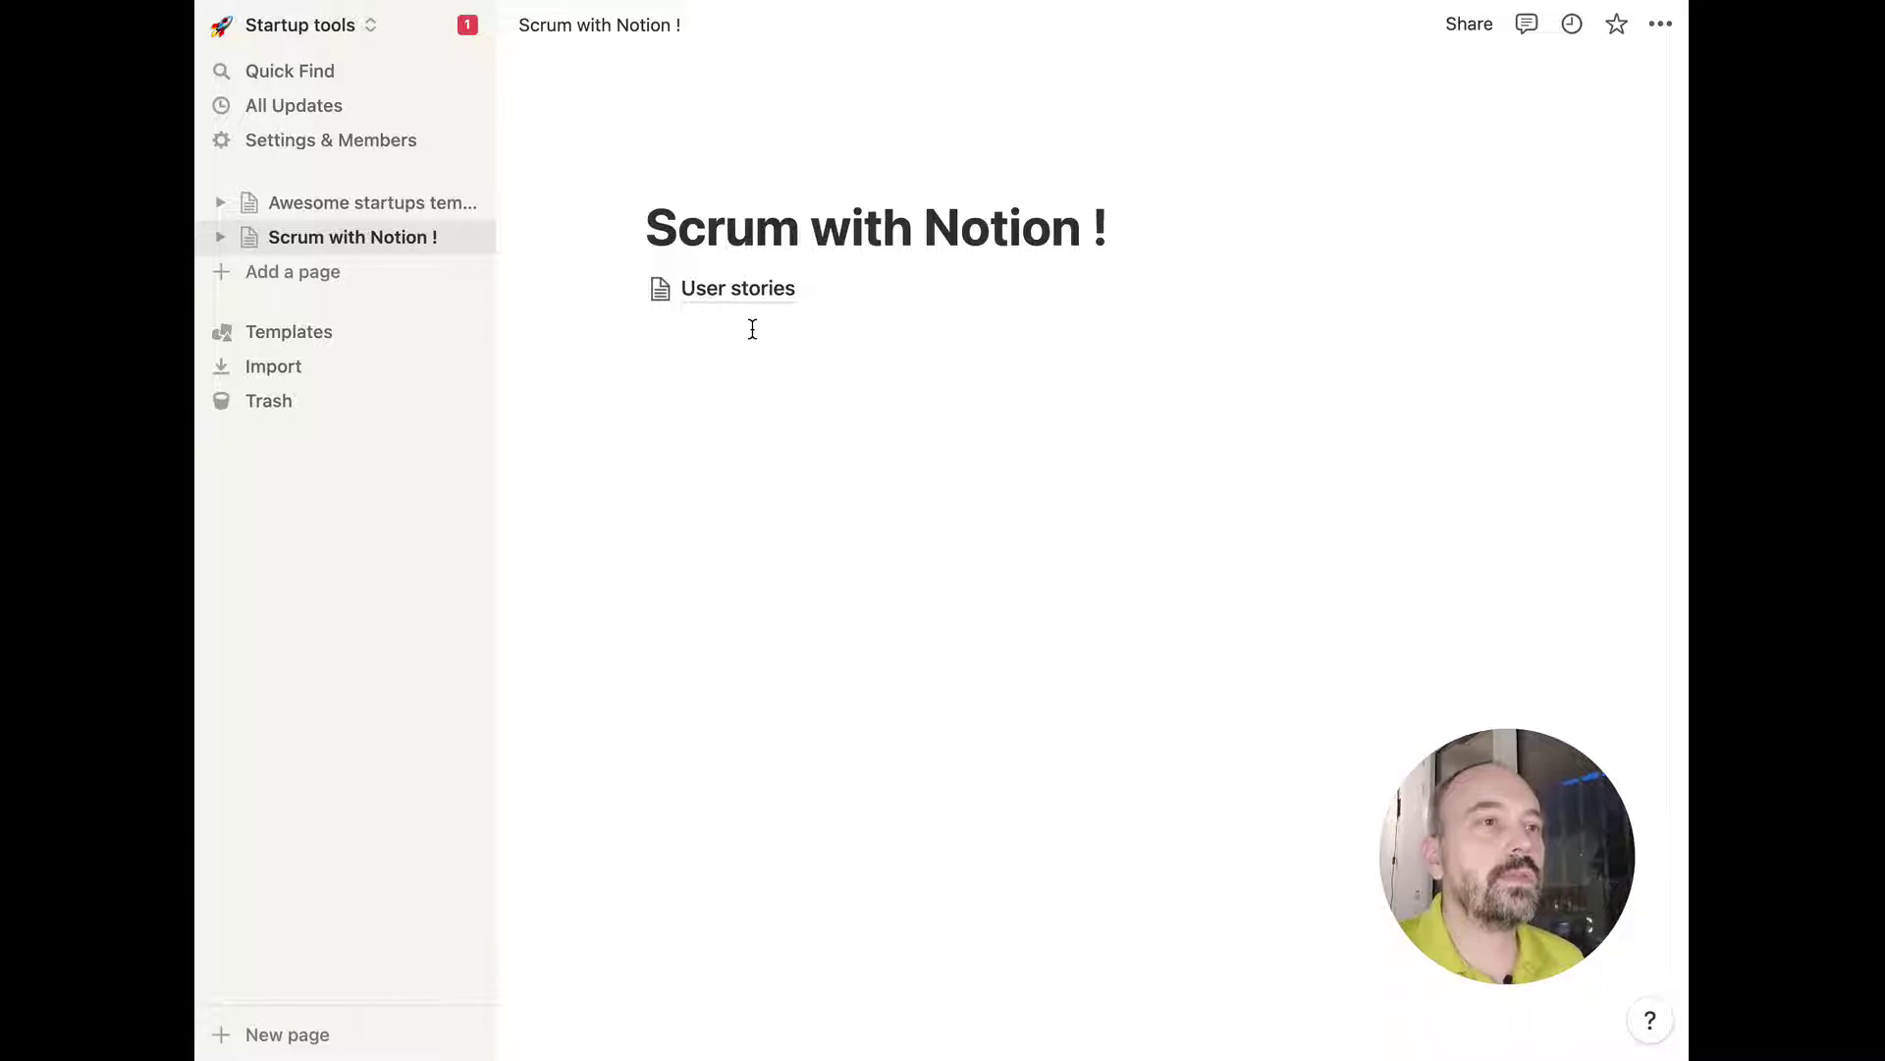
Add a full-page Board database below the User stories link and title it "Sprints".
{"action": "left_click", "coordinate": [752, 329]}
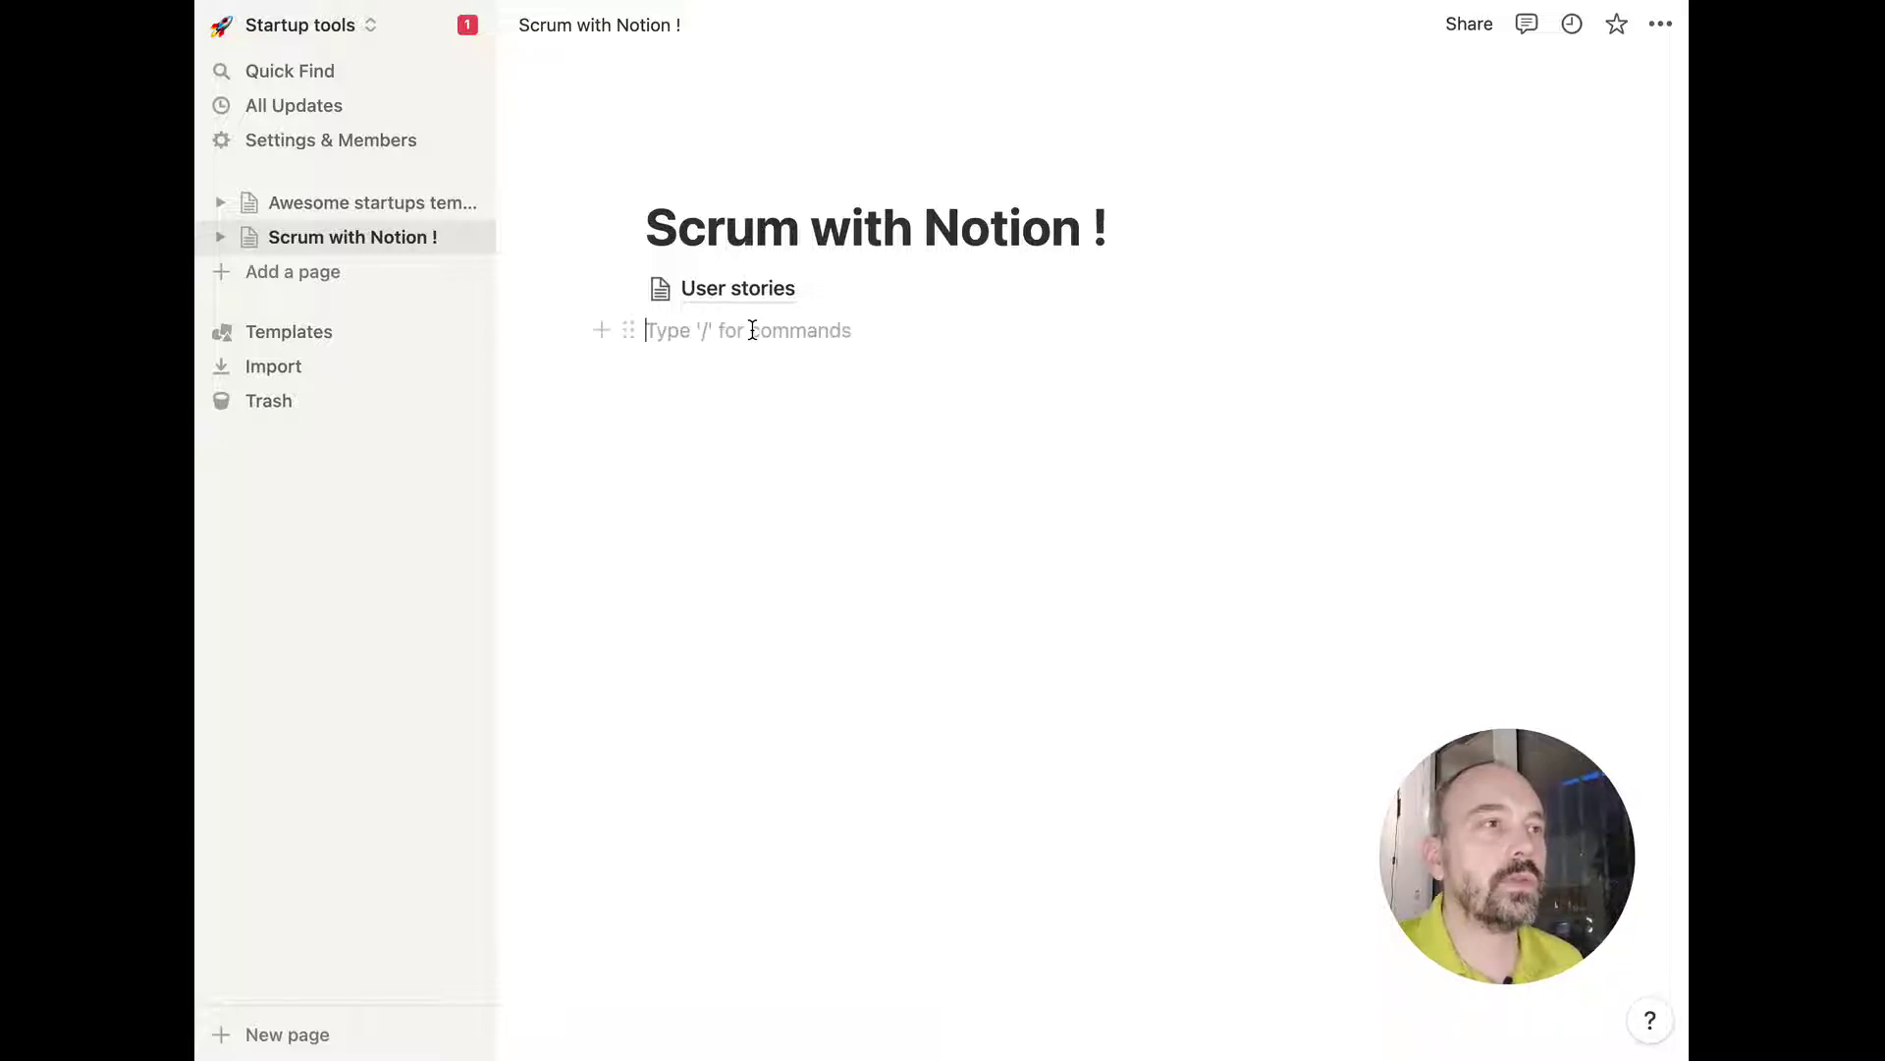
{"action": "type", "text": "/s"}
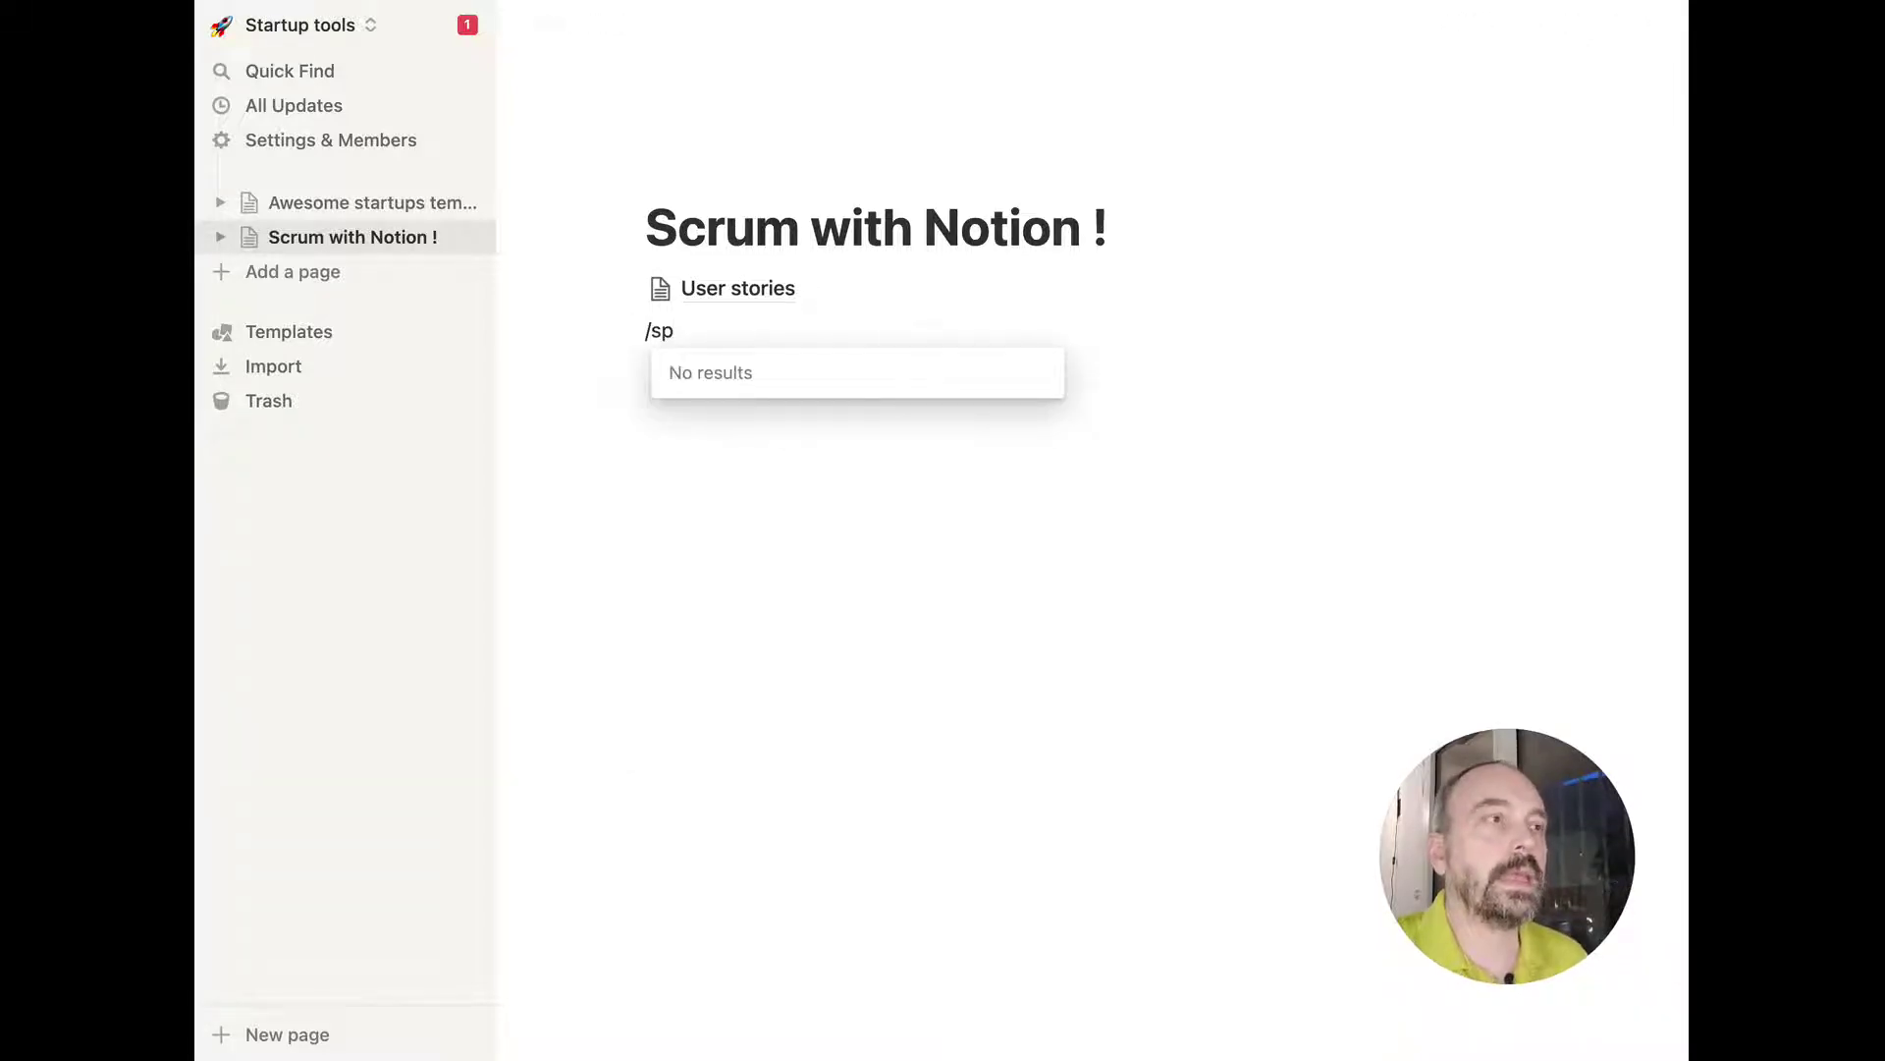
{"action": "key", "text": "BackSpace"}
{"action": "type", "text": "full"}
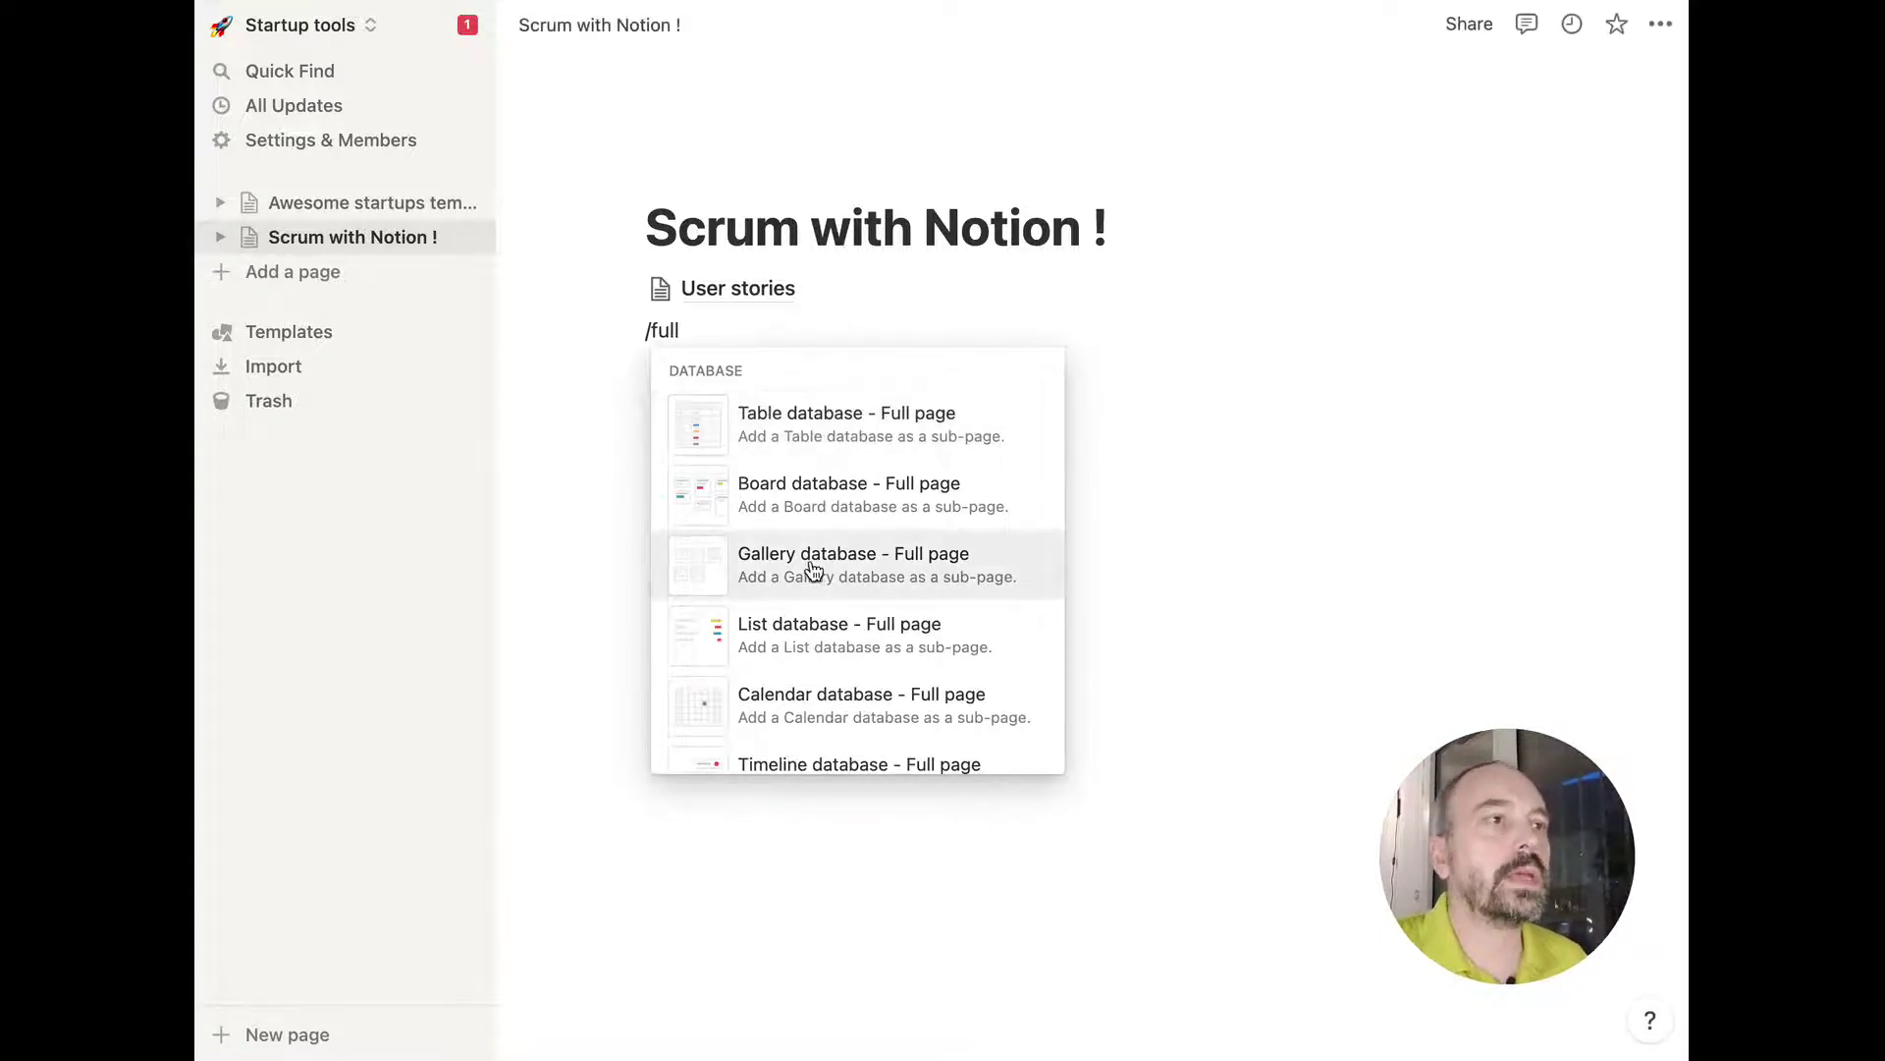
{"action": "scroll", "coordinate": [806, 575], "scroll_direction": "down", "scroll_amount": 1}
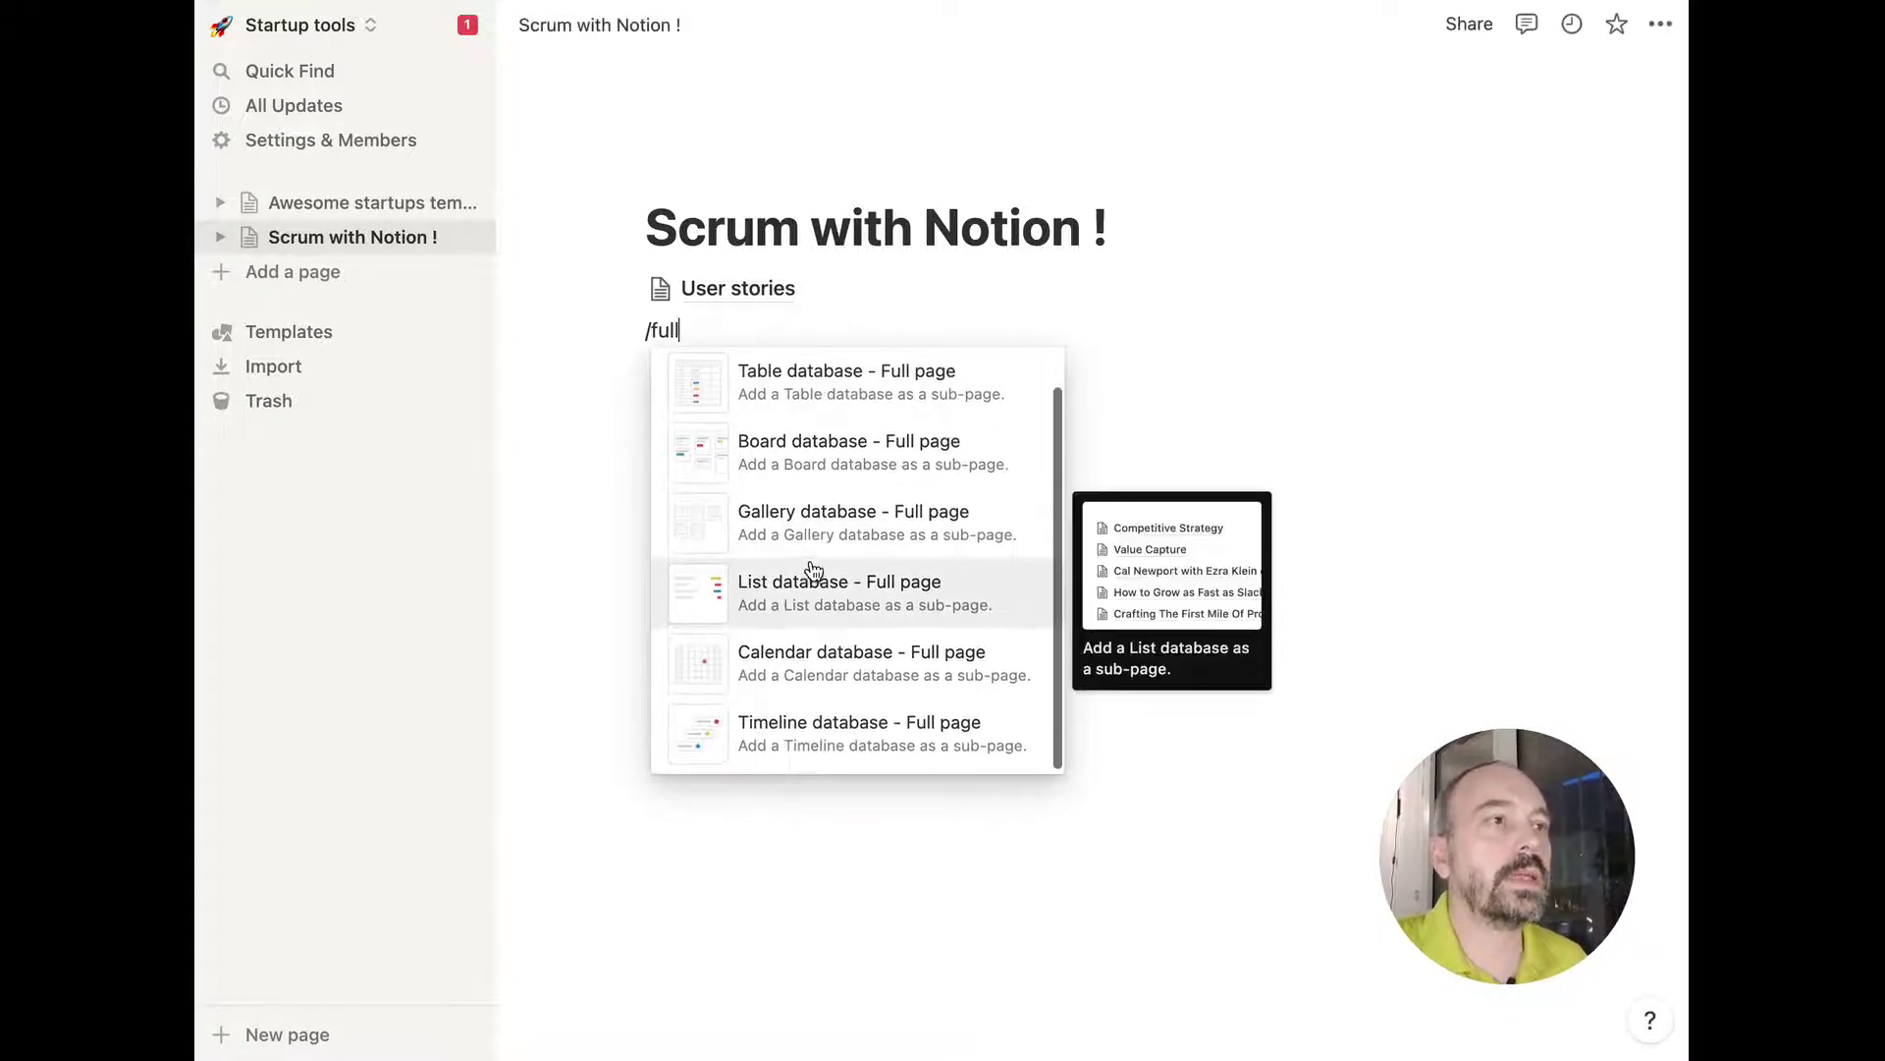
{"action": "left_click", "coordinate": [834, 458]}
{"action": "left_click", "coordinate": [758, 157]}
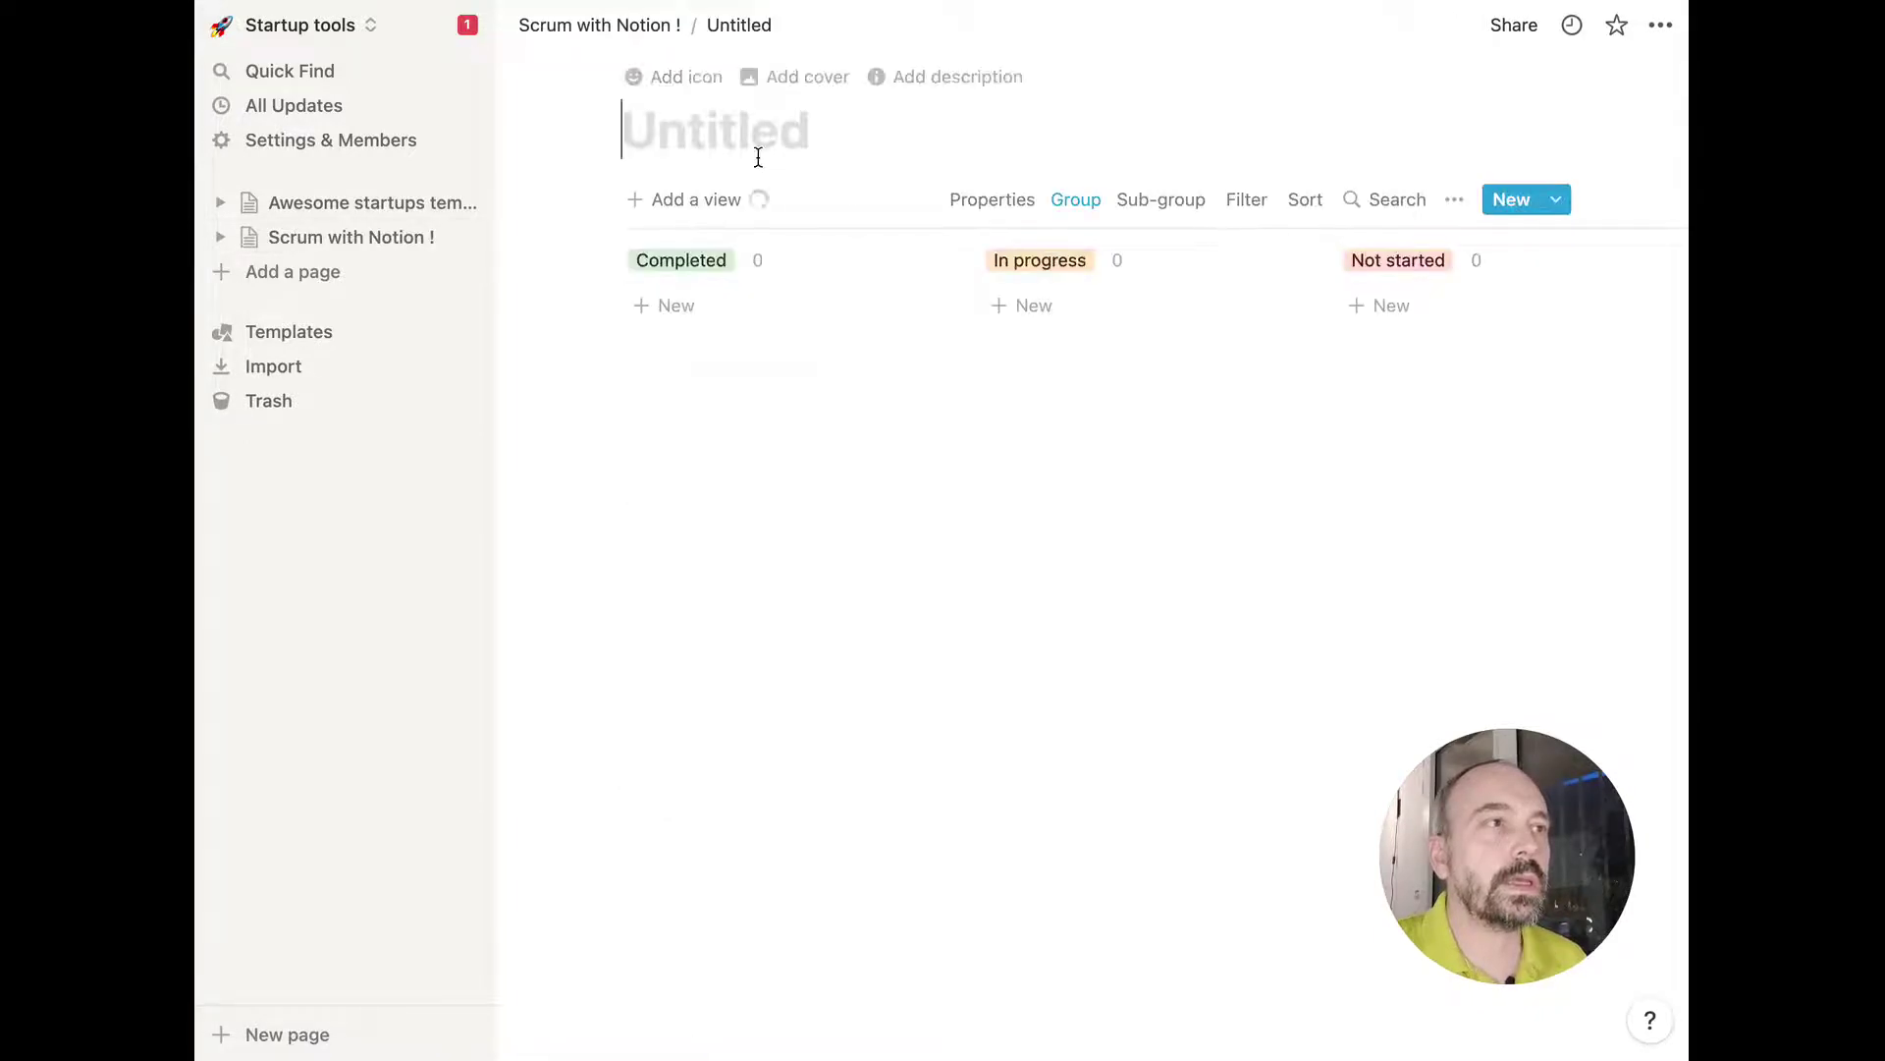
{"action": "type", "text": "Sprints"}
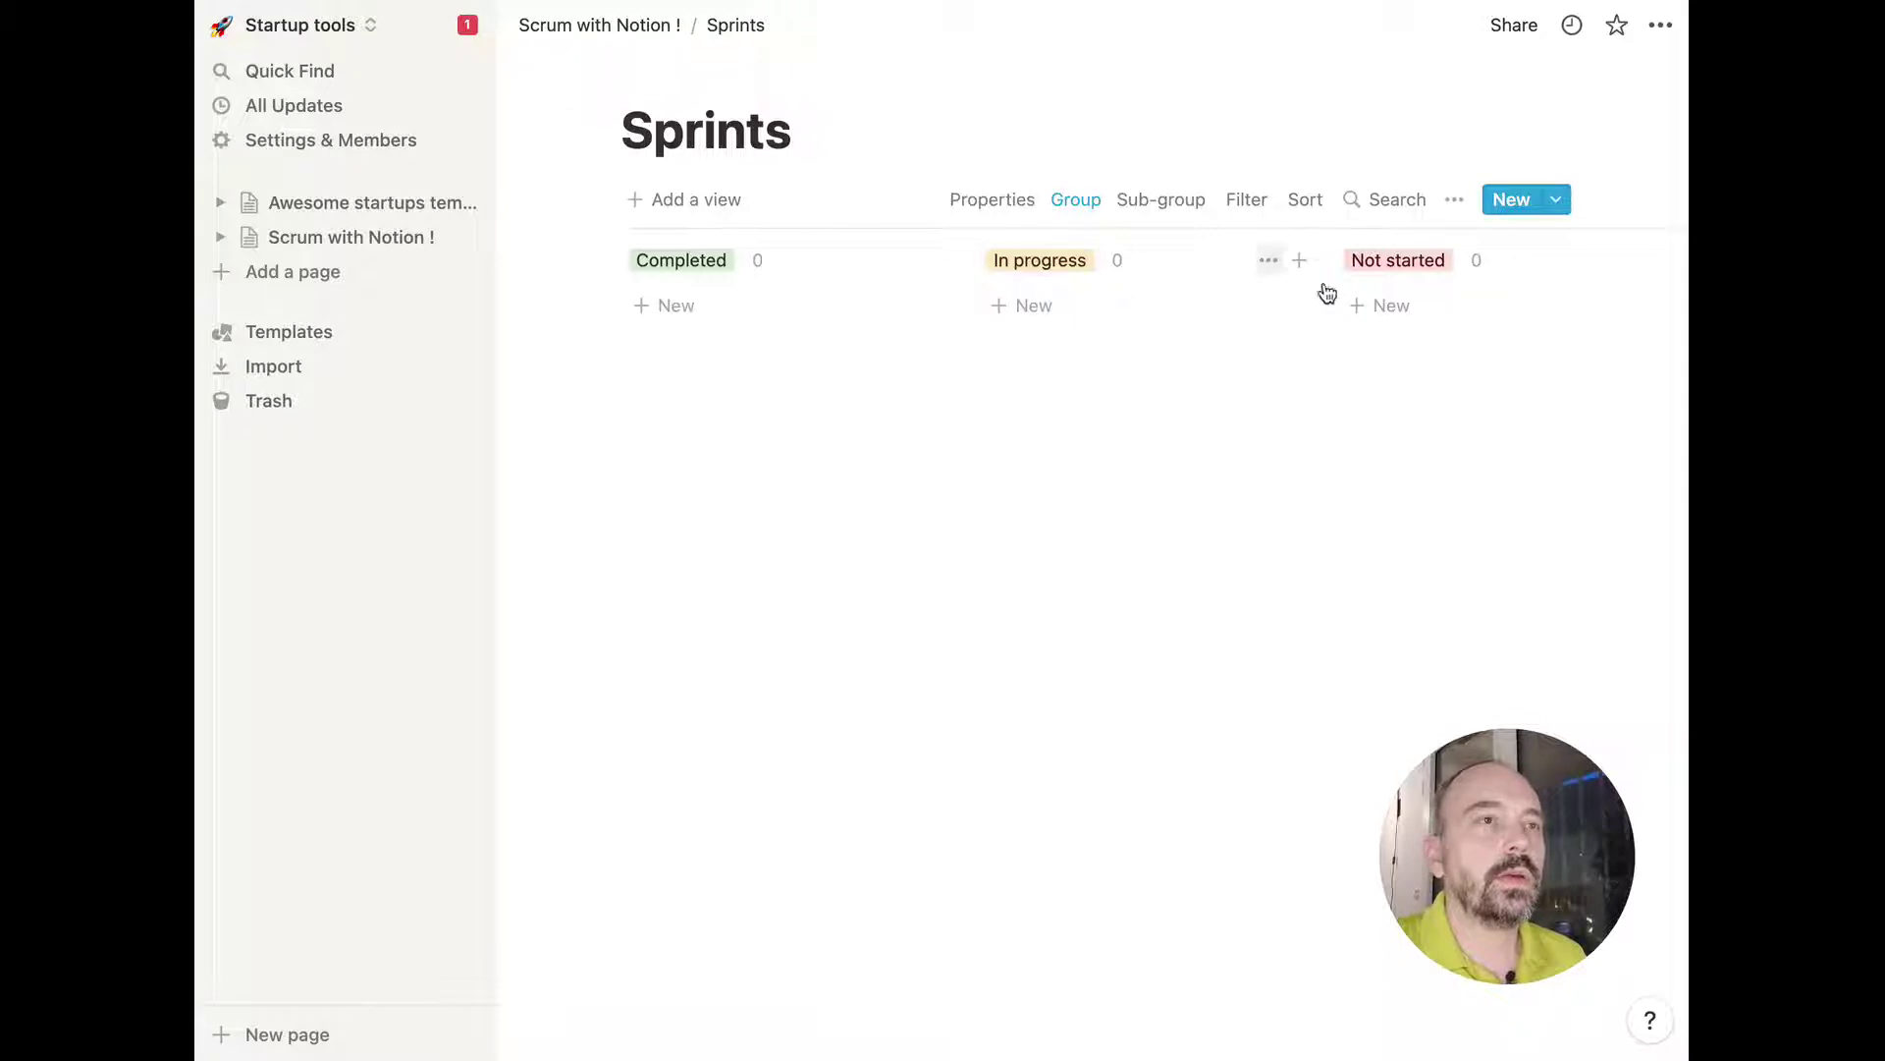
Reorder the Sprints board columns as No Status, Not started, In progress, Completed.
{"action": "scroll", "coordinate": [1421, 275], "scroll_direction": "right", "scroll_amount": 3}
{"action": "left_click_drag", "start_coordinate": [1572, 260], "coordinate": [628, 257]}
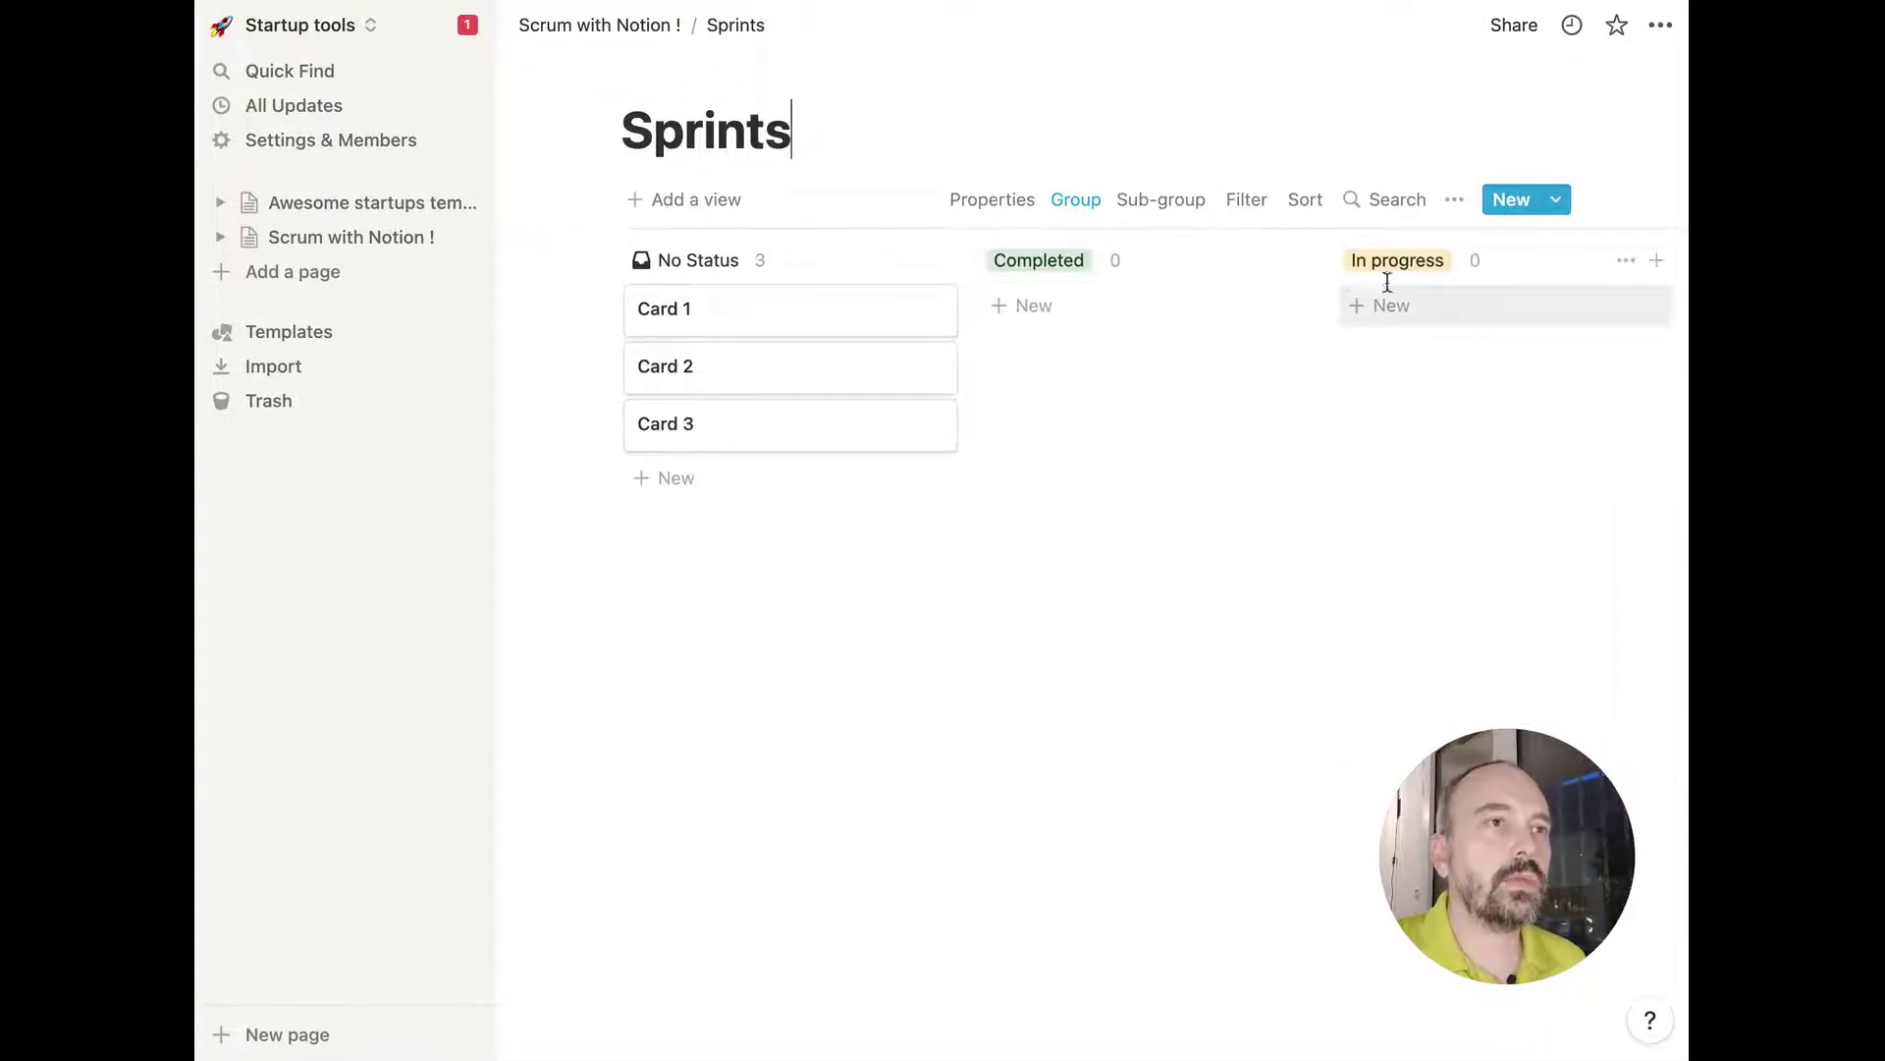
{"action": "scroll", "coordinate": [1405, 273], "scroll_direction": "right", "scroll_amount": 2}
{"action": "left_click_drag", "start_coordinate": [1482, 269], "coordinate": [942, 265]}
{"action": "left_click_drag", "start_coordinate": [1549, 281], "coordinate": [1174, 276]}
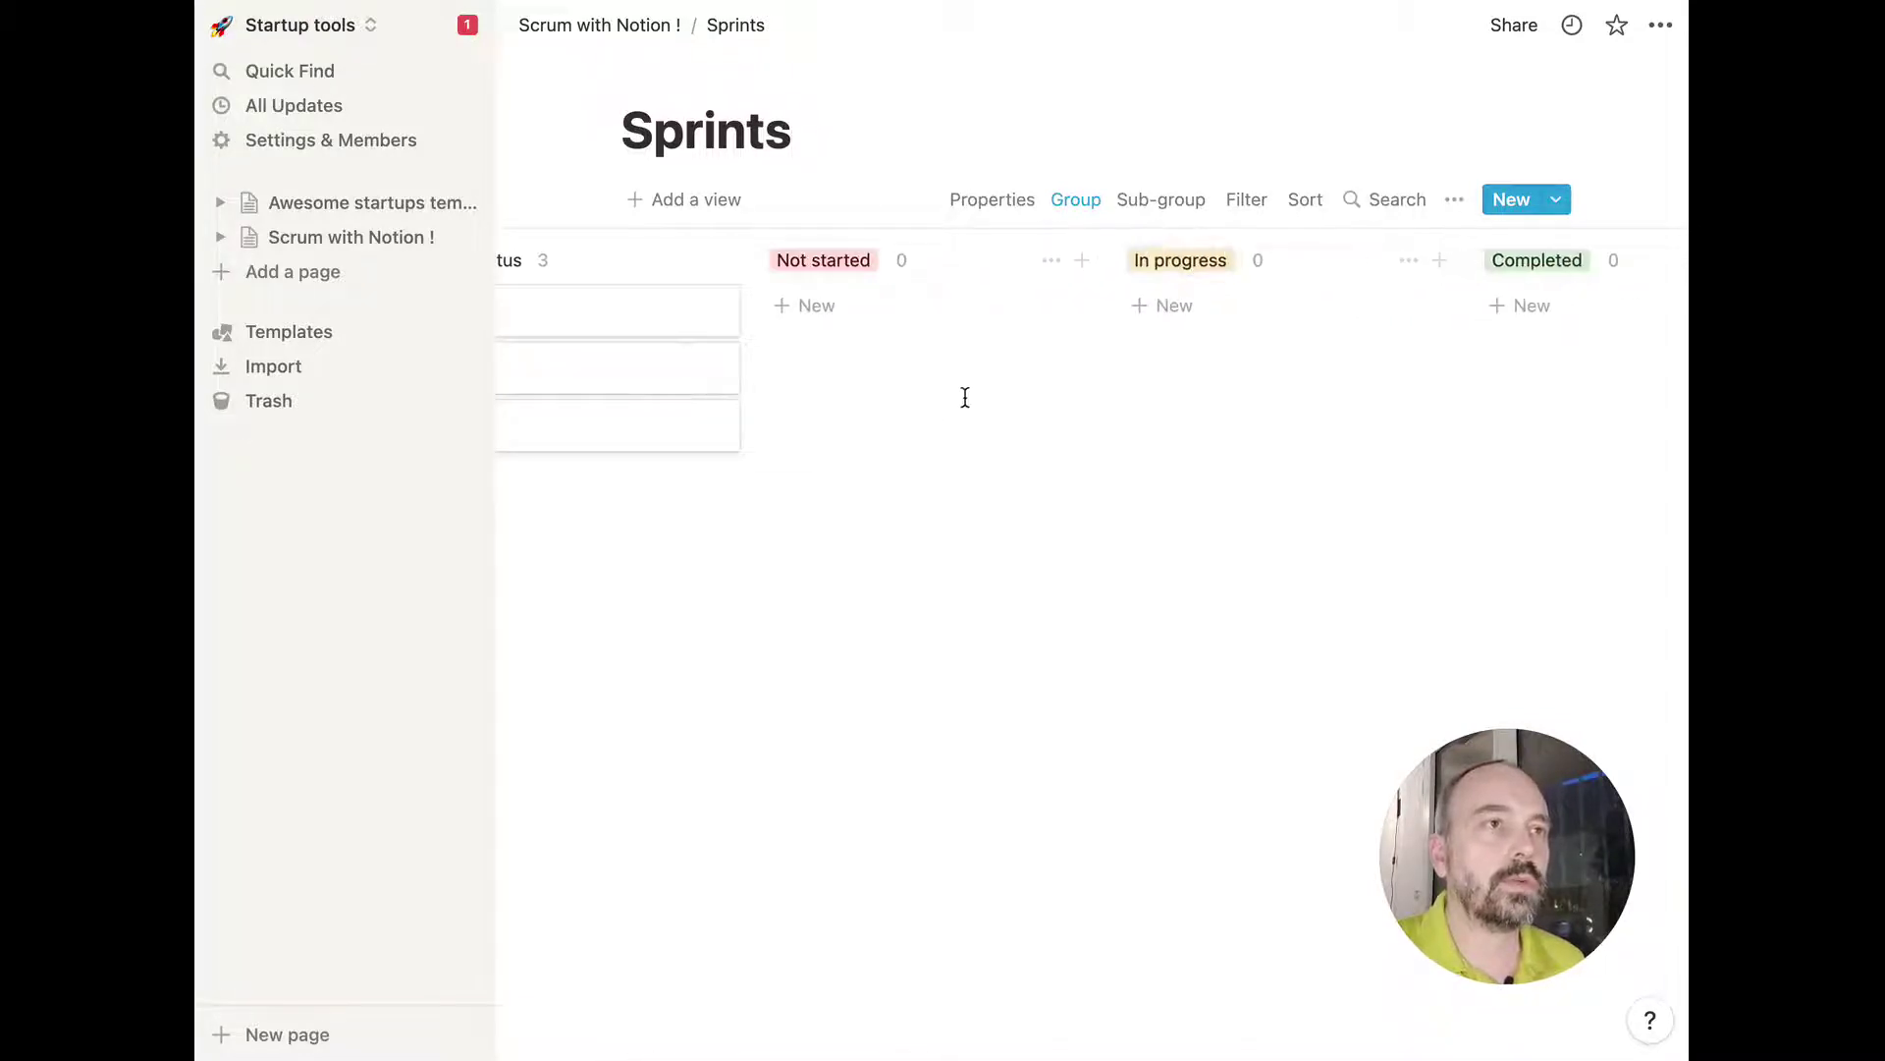
Open Card 1 in the No Status column and rename it "Sprint 1".
{"action": "scroll", "coordinate": [1010, 371], "scroll_direction": "left", "scroll_amount": 3}
{"action": "left_click", "coordinate": [703, 311]}
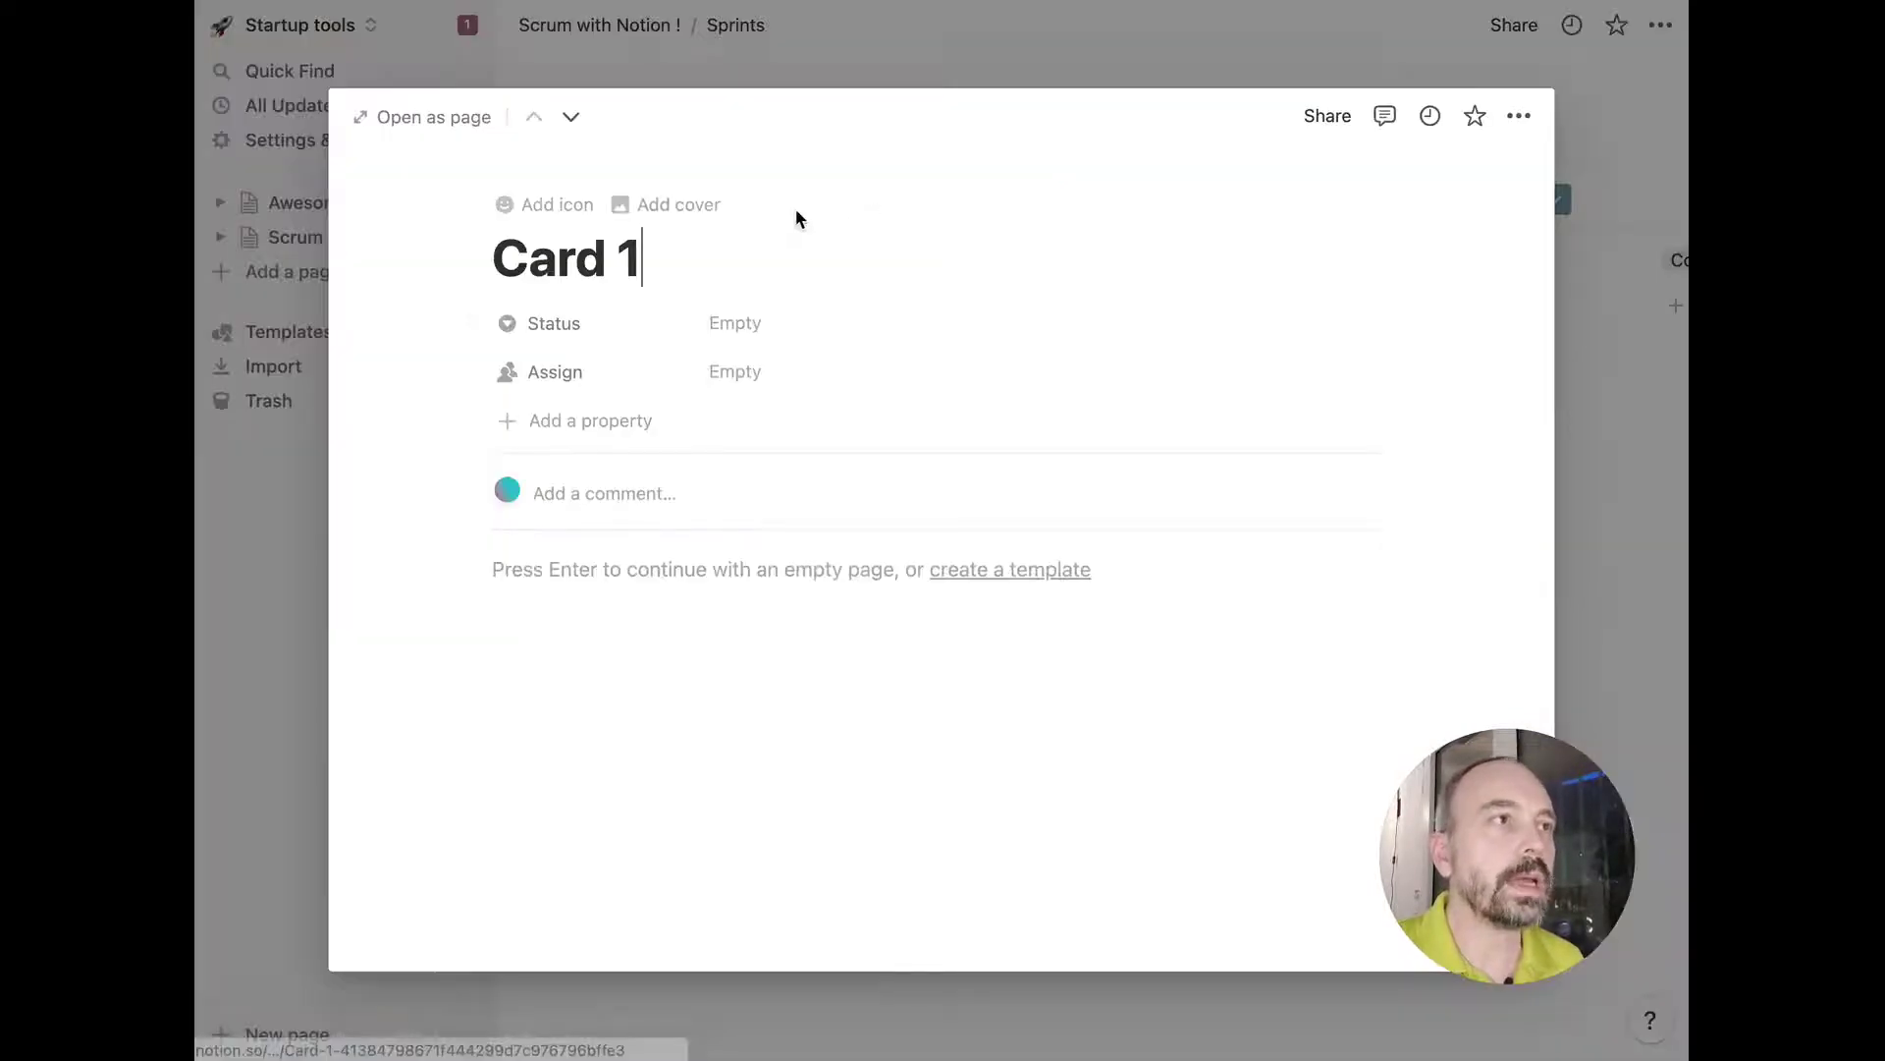
{"action": "triple_click", "coordinate": [642, 285]}
{"action": "type", "text": "Sprint"}
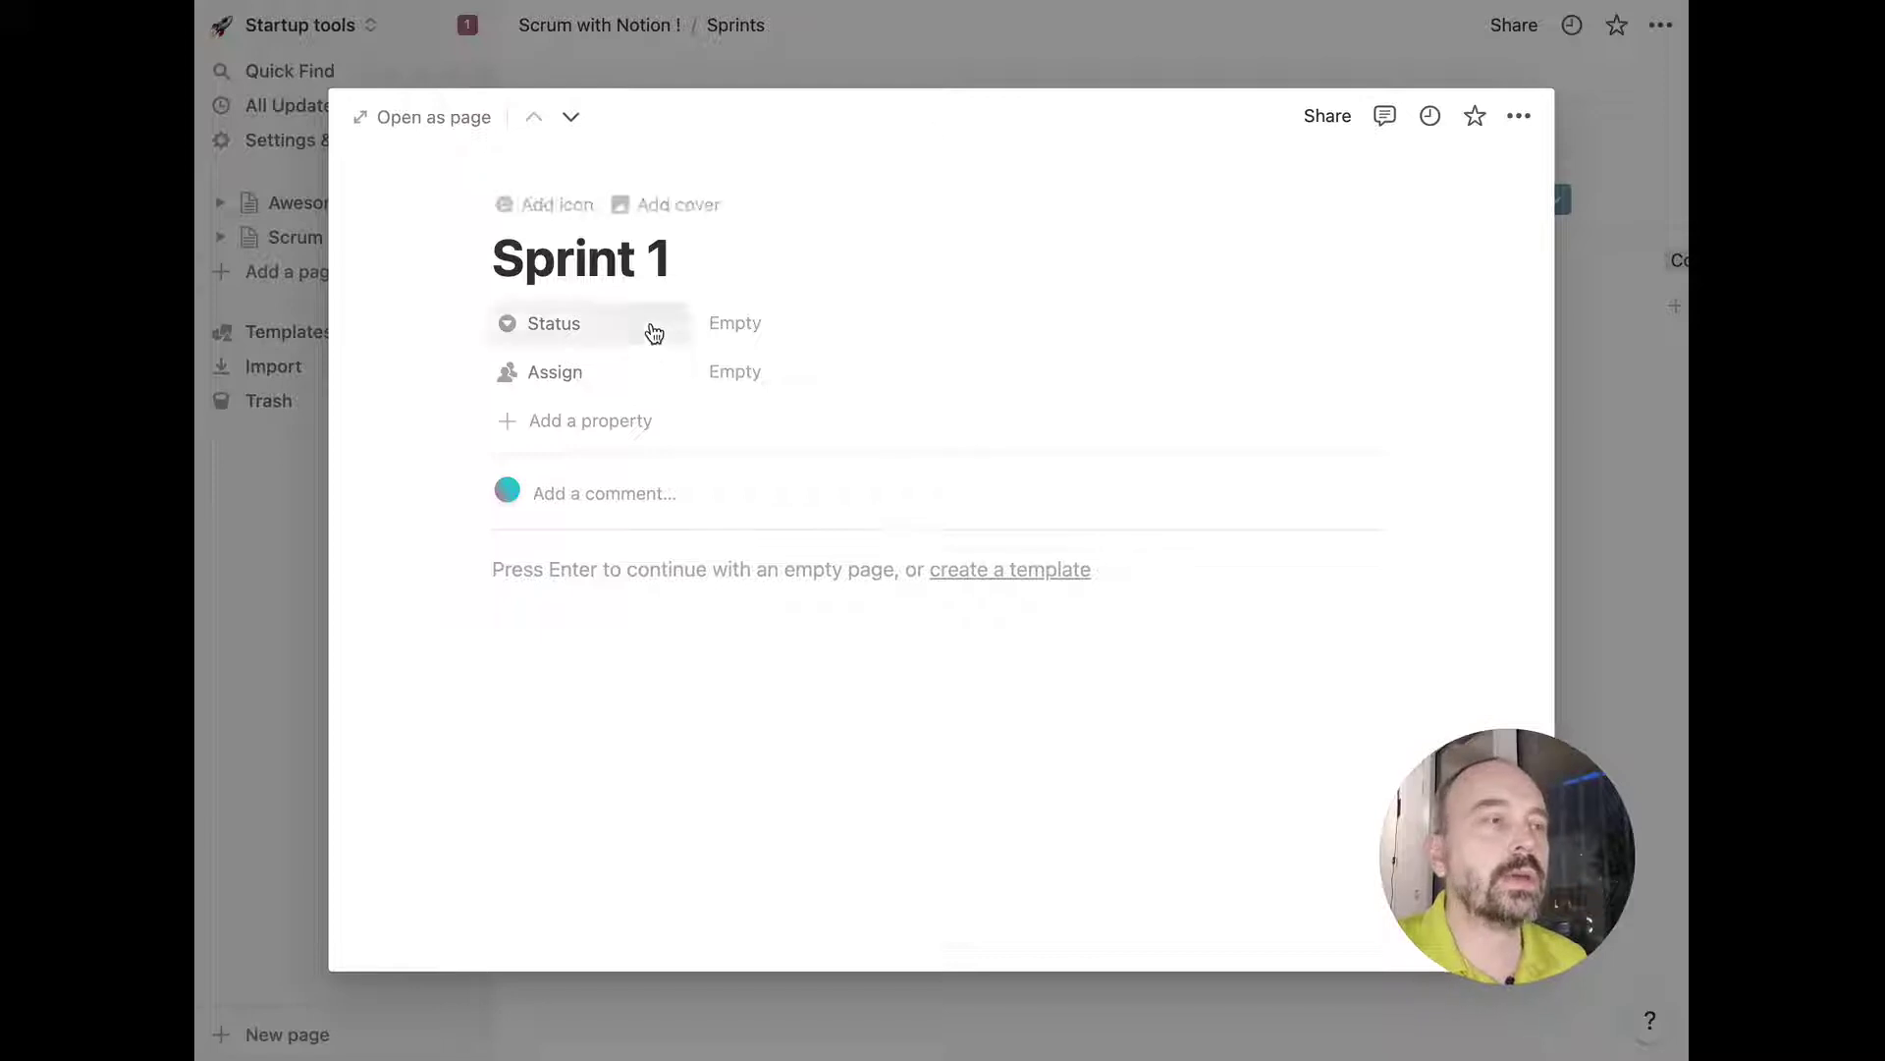
Add a Date property named "Début" to Sprint 1.
{"action": "left_click", "coordinate": [634, 416]}
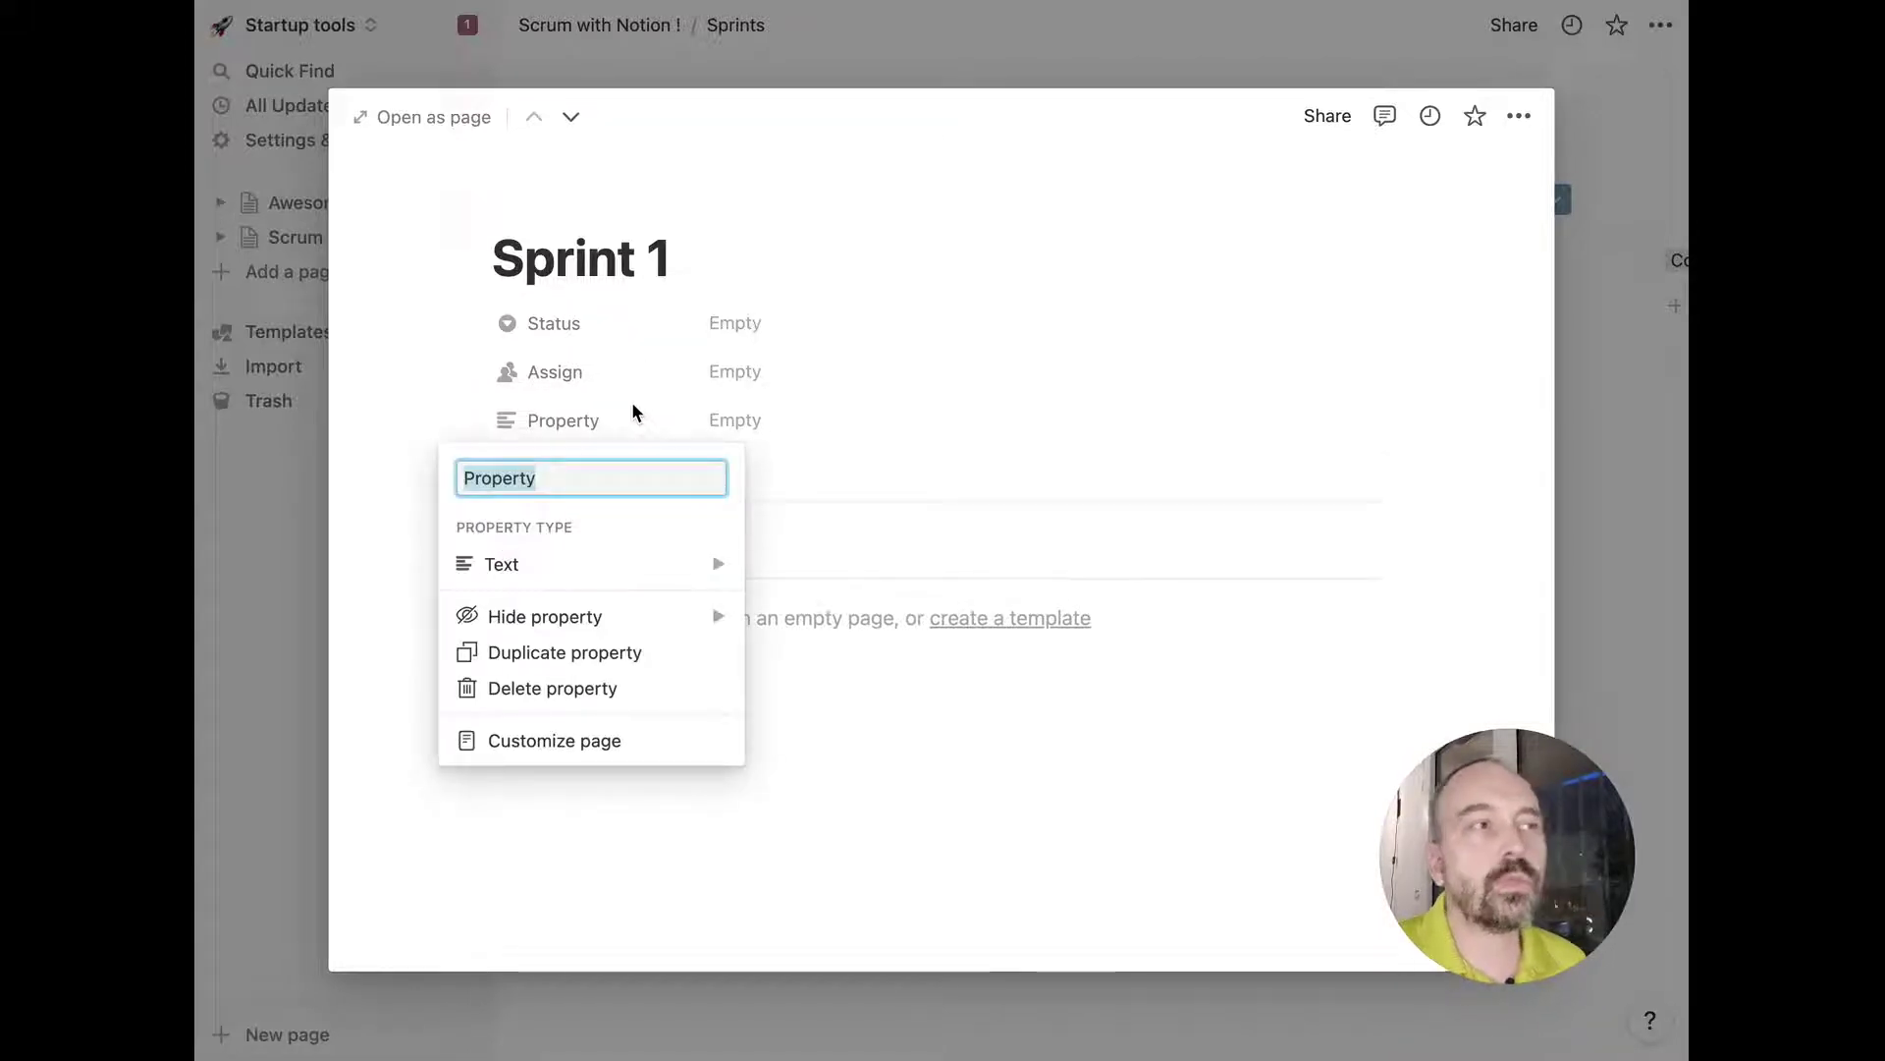
{"action": "mouse_move", "coordinate": [530, 573]}
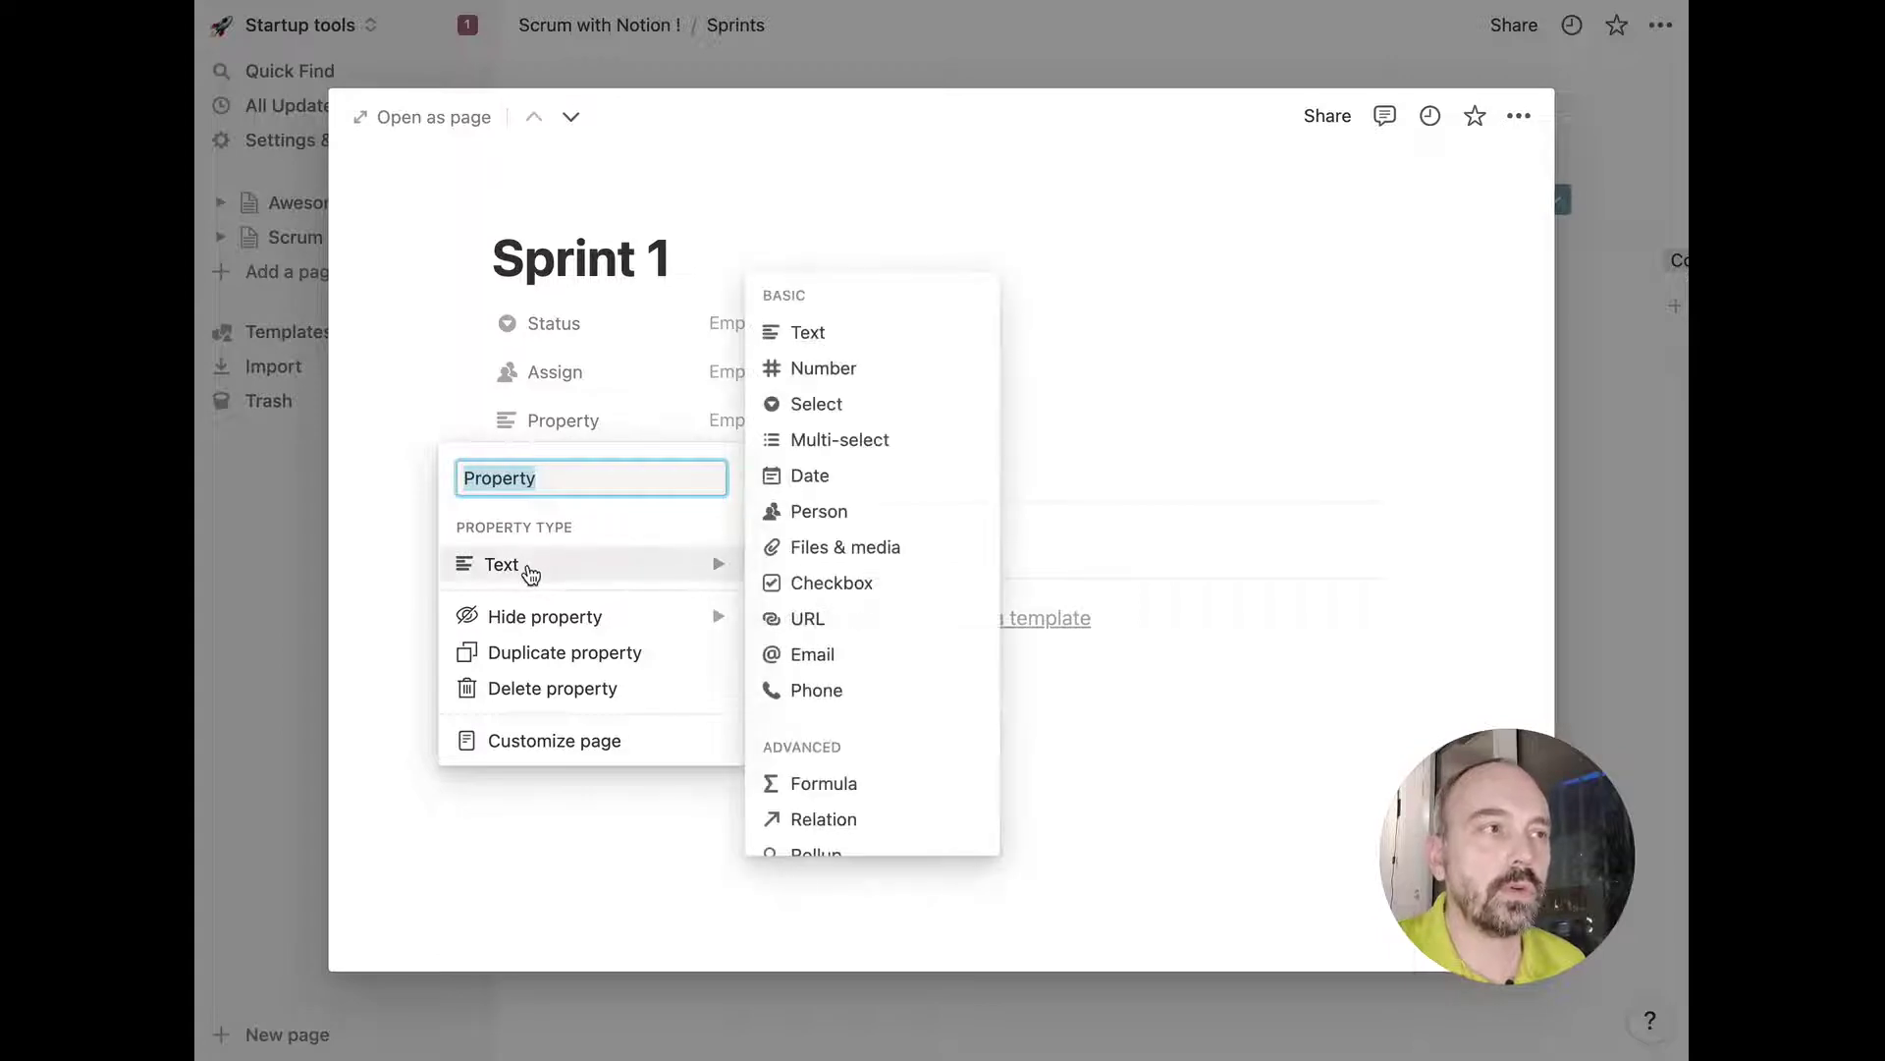
{"action": "scroll", "coordinate": [893, 615], "scroll_direction": "down", "scroll_amount": 1}
{"action": "scroll", "coordinate": [898, 616], "scroll_direction": "up", "scroll_amount": 1}
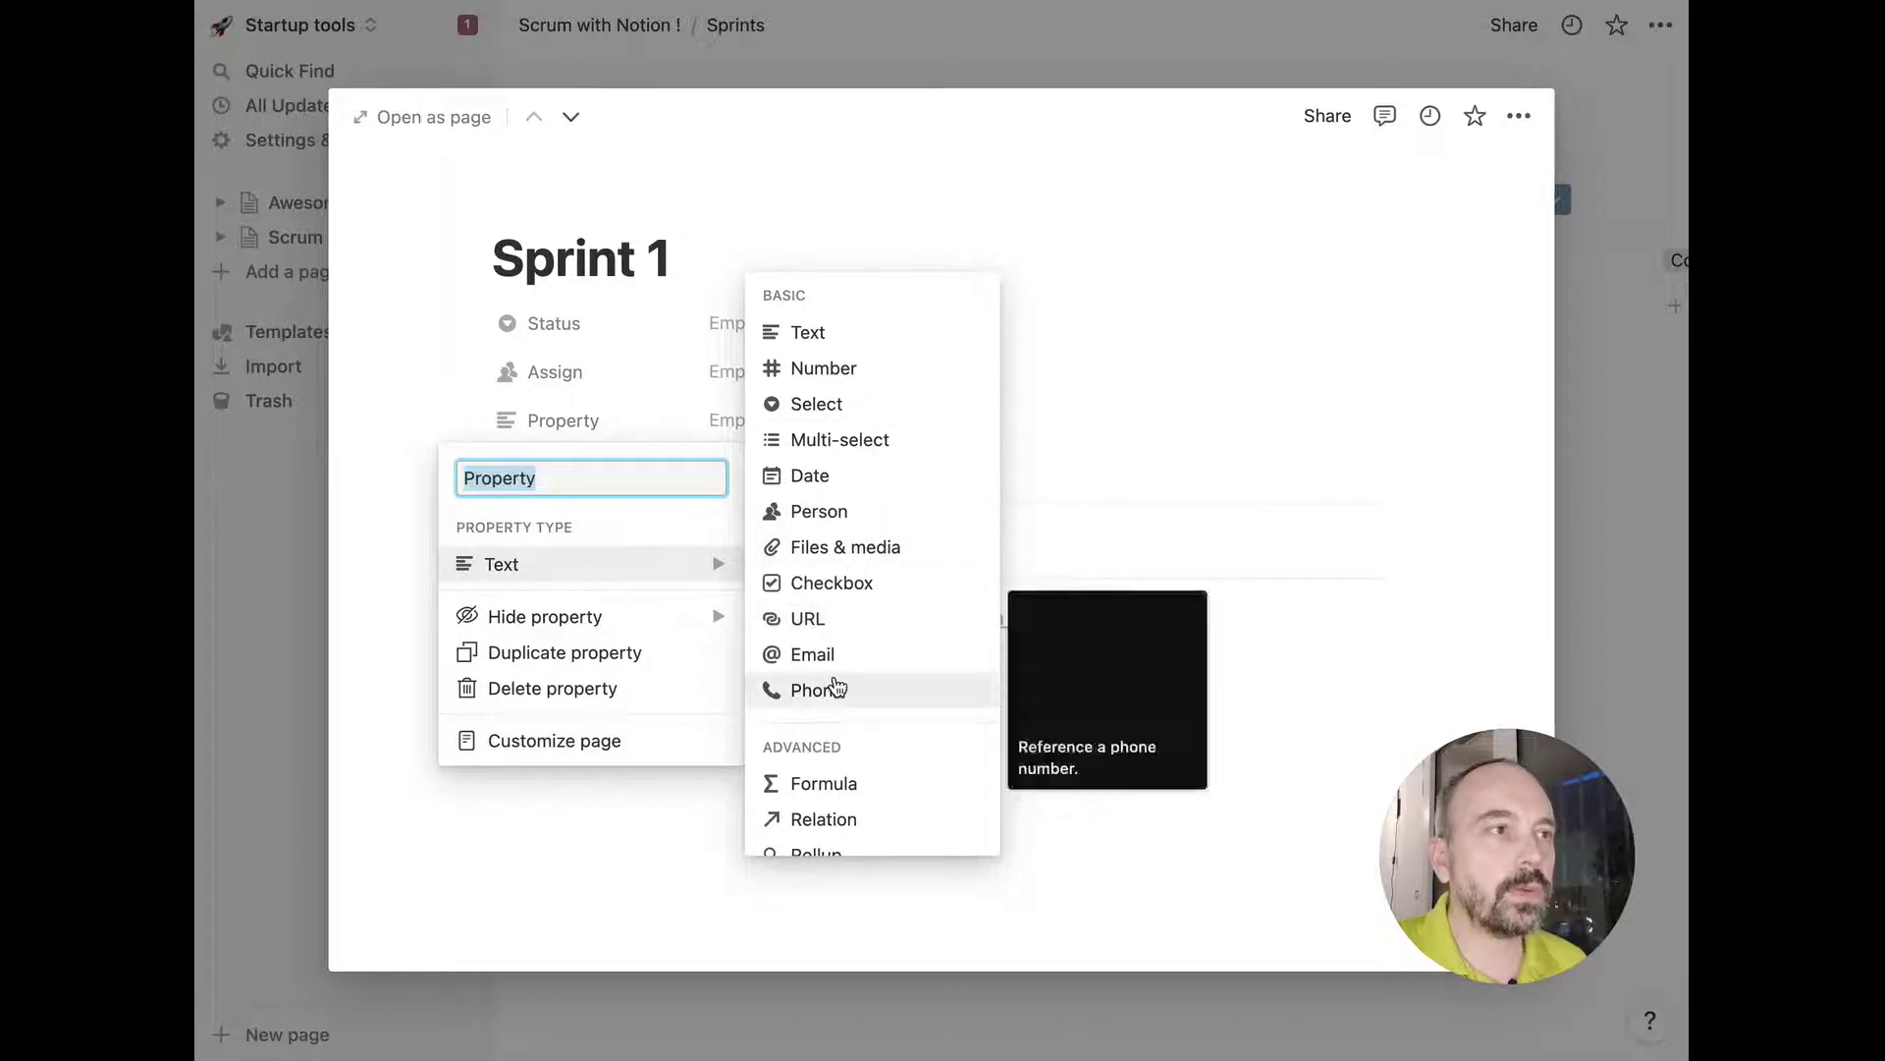
{"action": "left_click", "coordinate": [882, 476]}
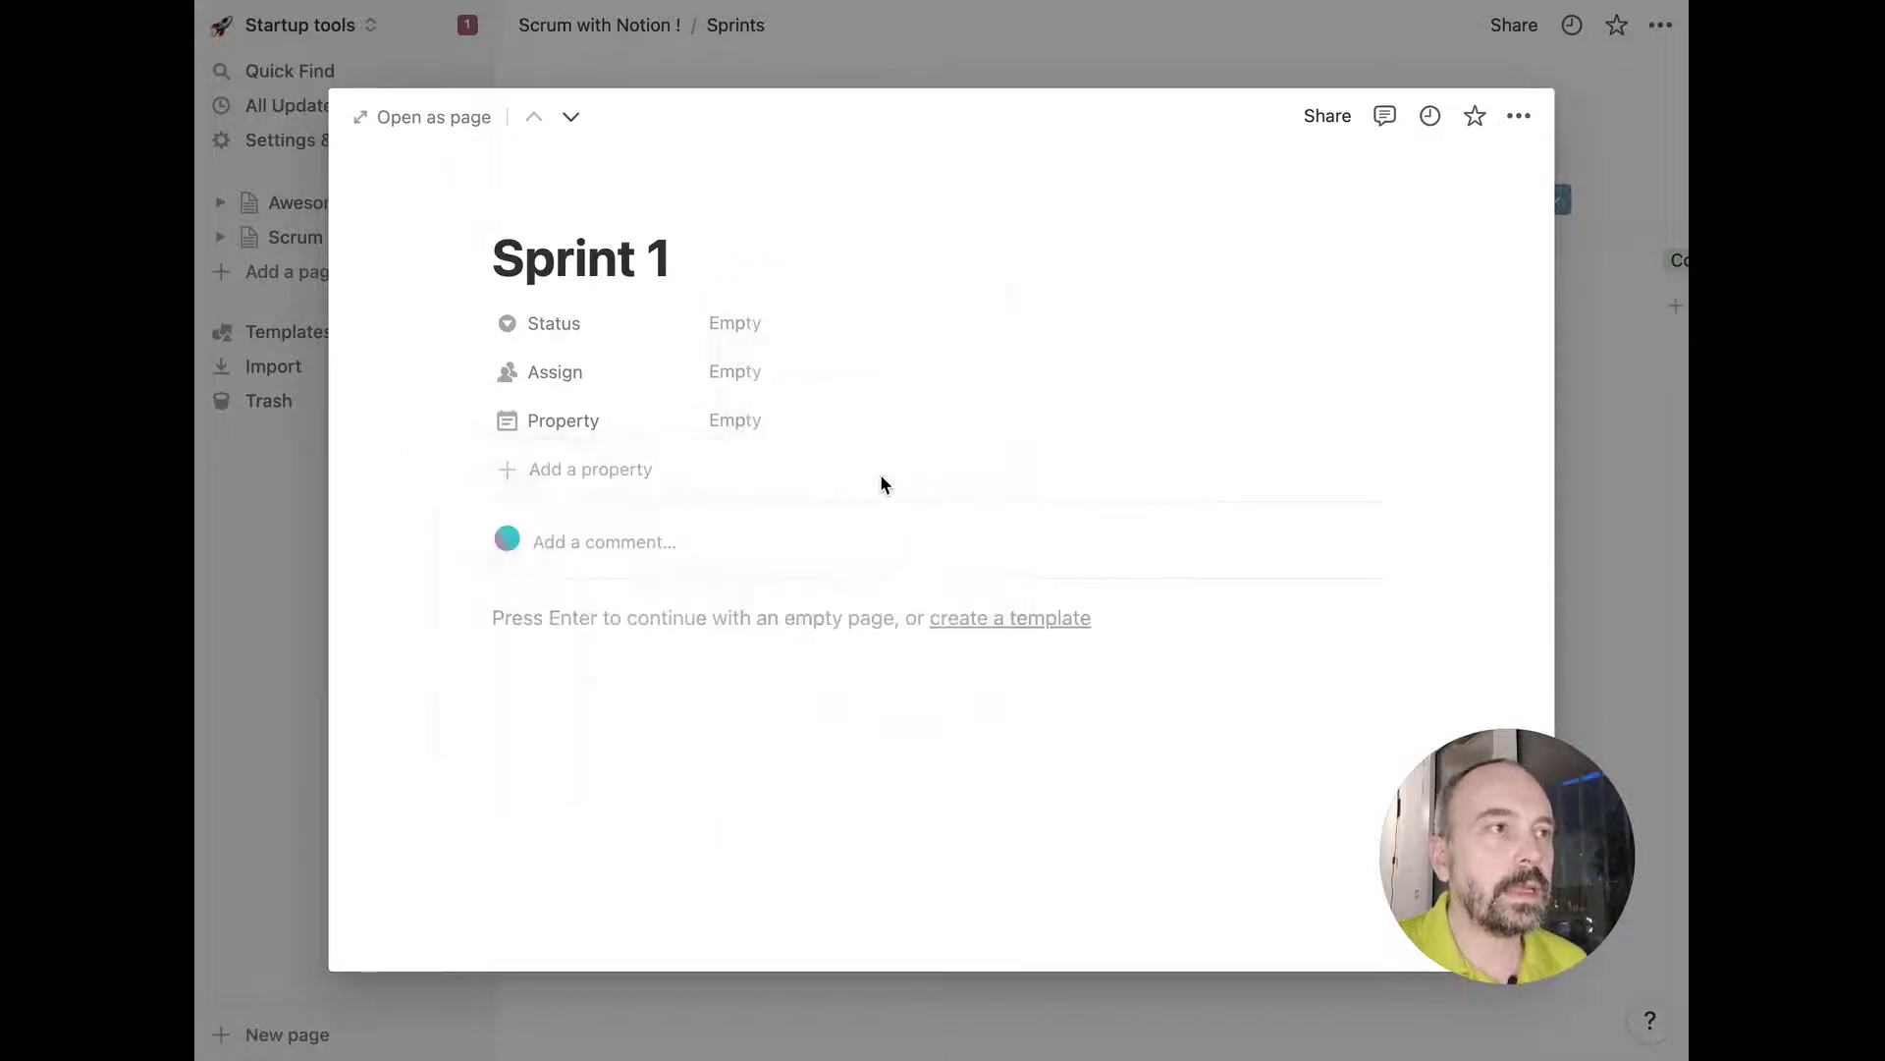
{"action": "left_click", "coordinate": [605, 405]}
{"action": "type", "text": "Début"}
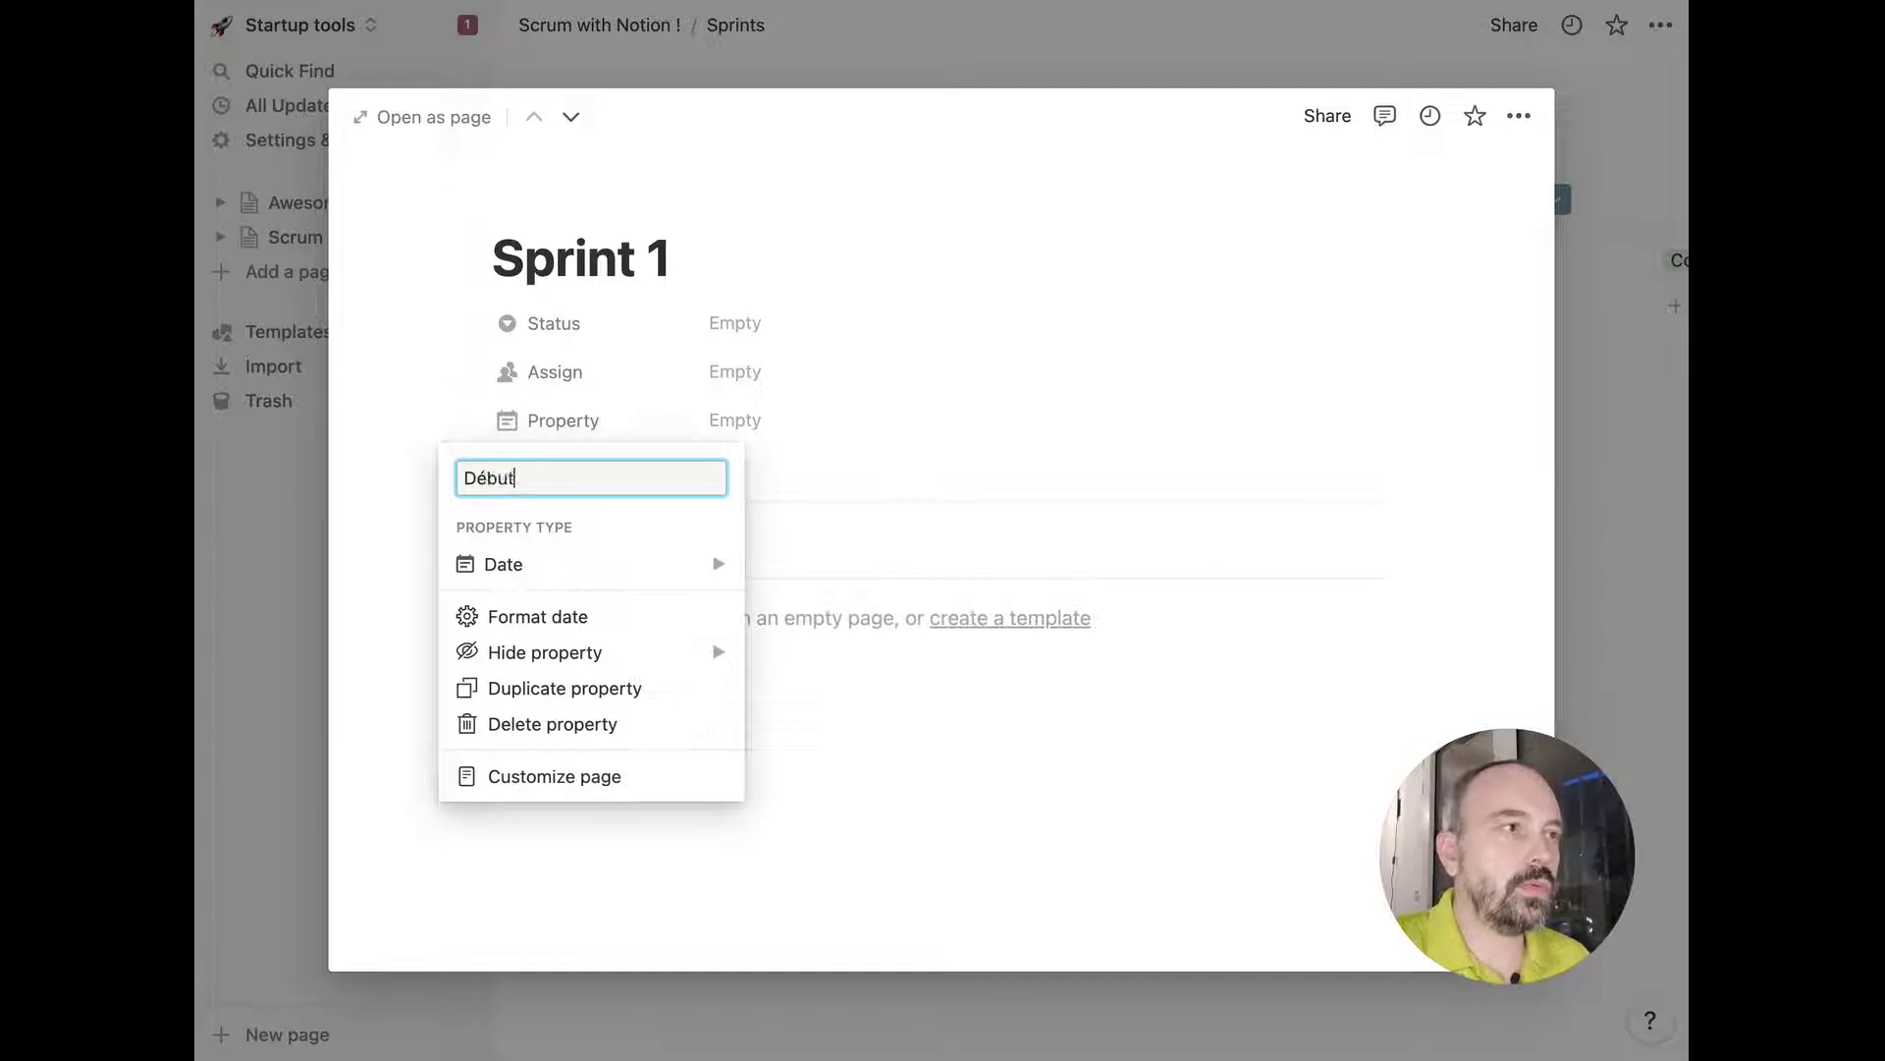
{"action": "key", "text": "Return"}
Add a second Date property named "Fin" to Sprint 1.
{"action": "left_click", "coordinate": [550, 464]}
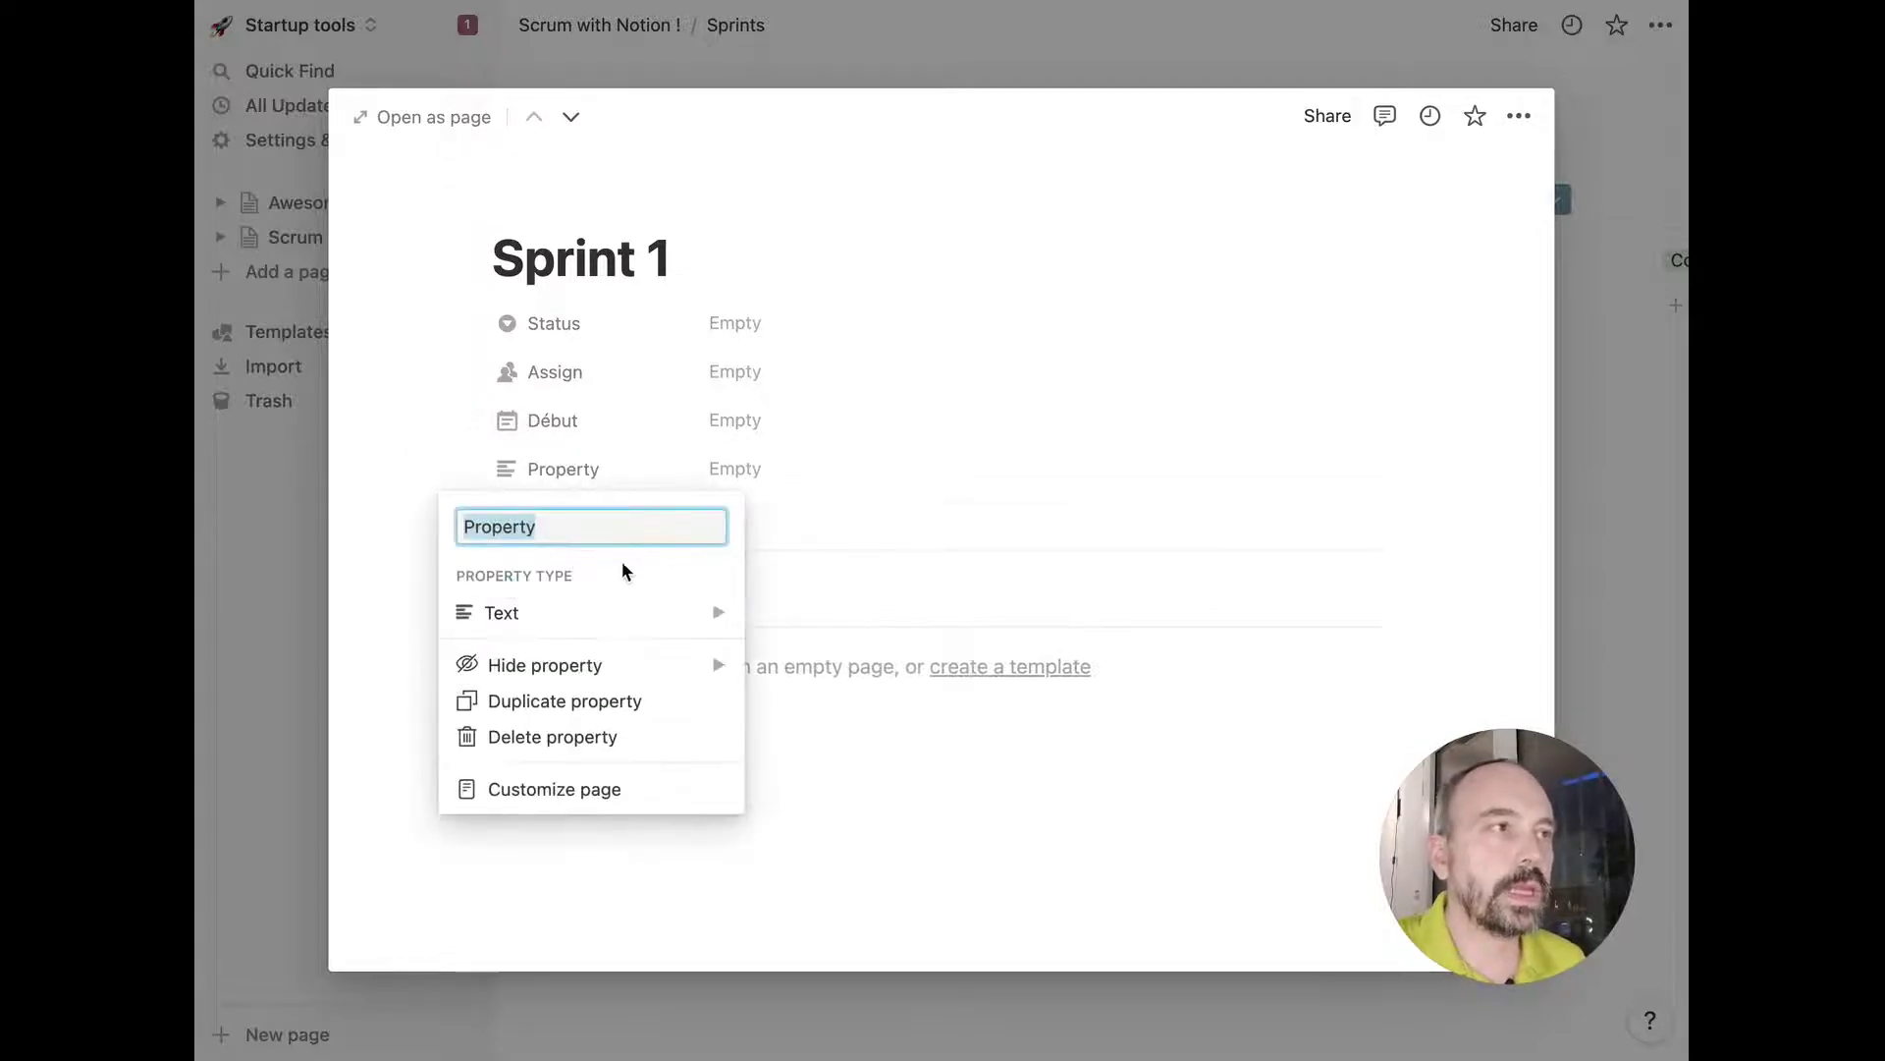
{"action": "mouse_move", "coordinate": [692, 617]}
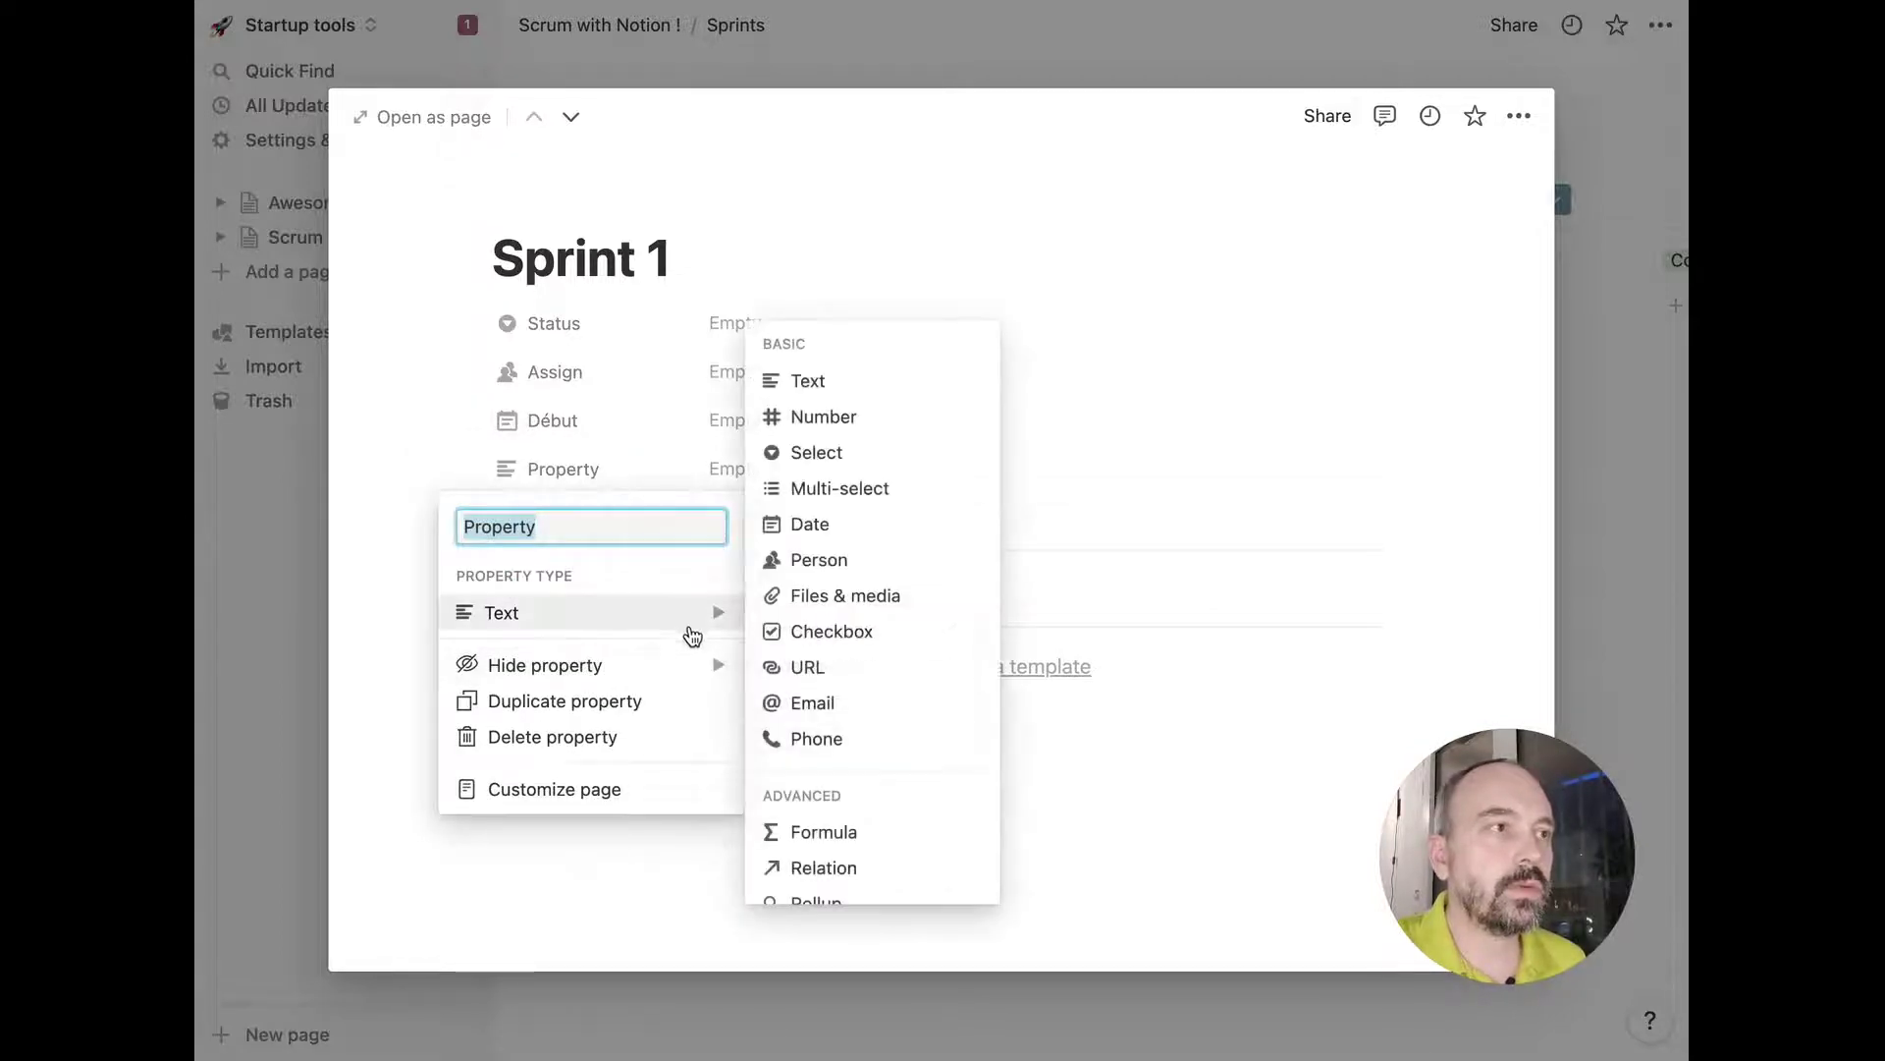
{"action": "left_click", "coordinate": [807, 530]}
{"action": "left_click", "coordinate": [573, 465]}
{"action": "type", "text": "Fin"}
{"action": "key", "text": "Return"}
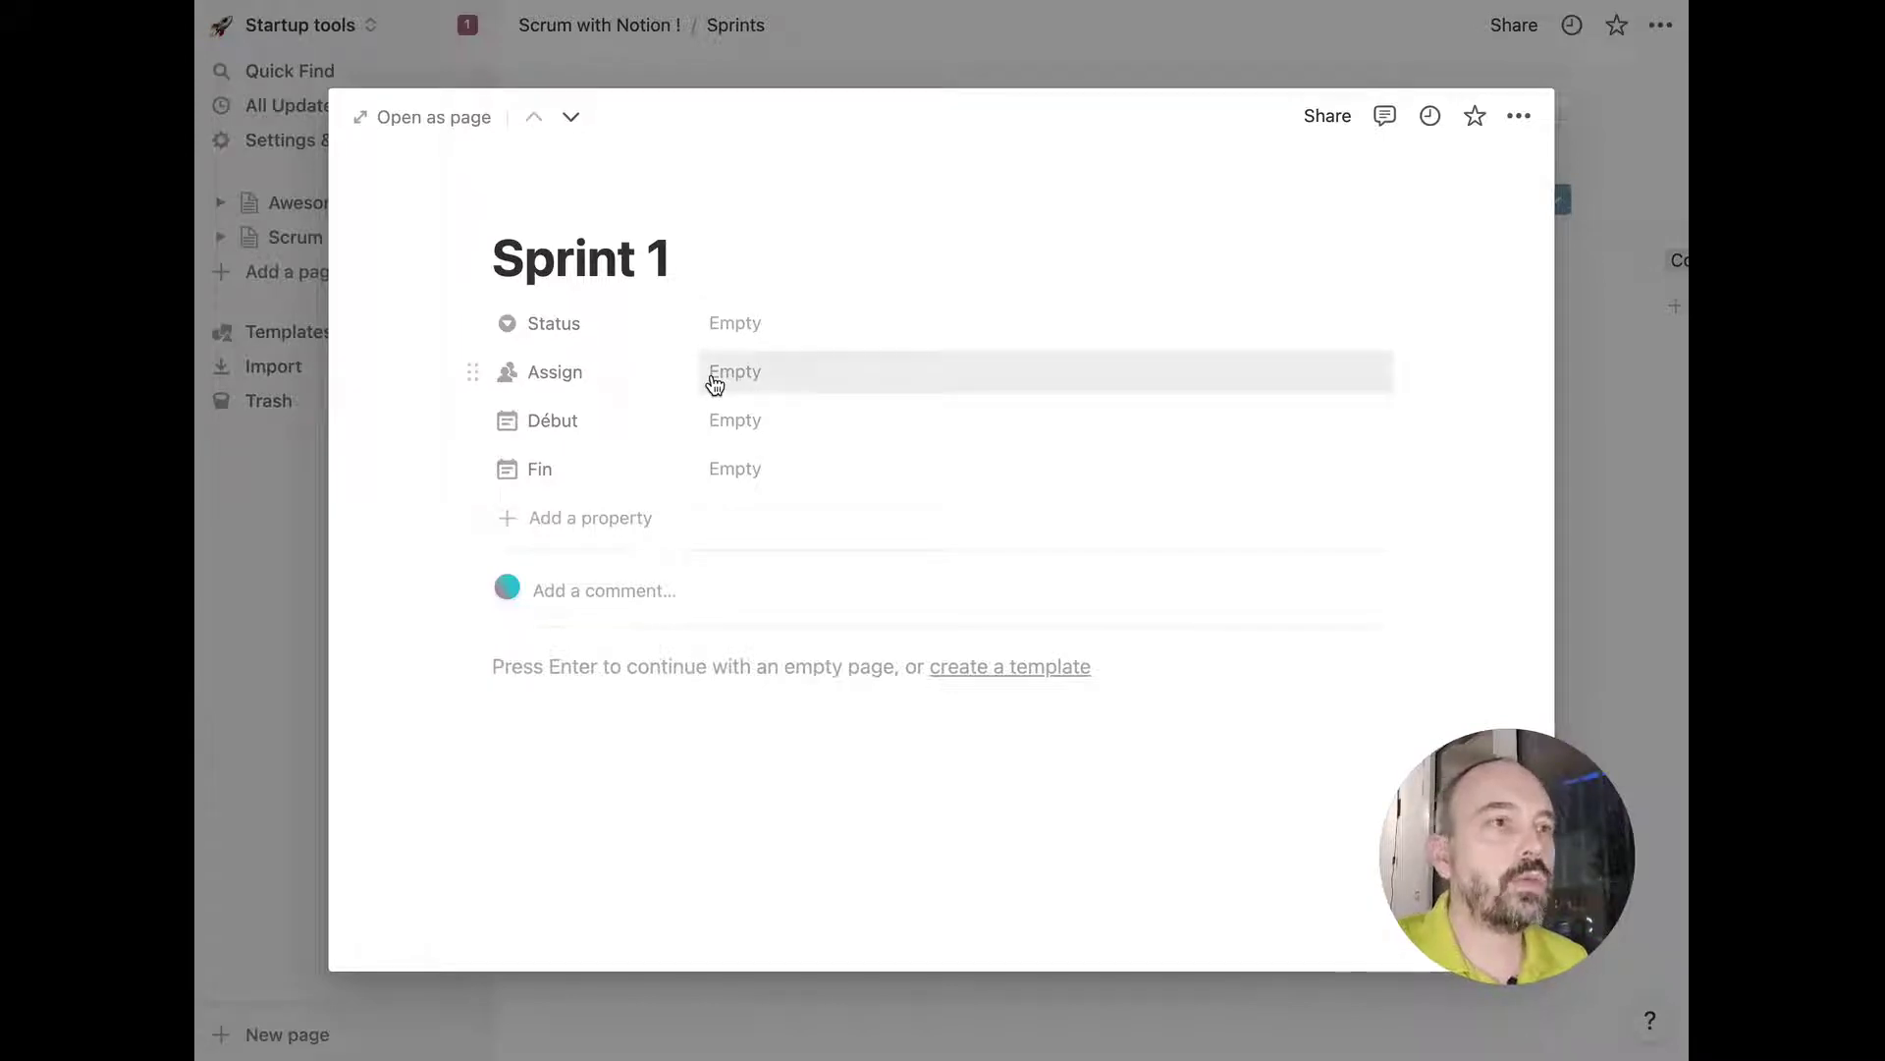
Delete the Assign property from Sprint 1.
{"action": "left_click", "coordinate": [619, 374]}
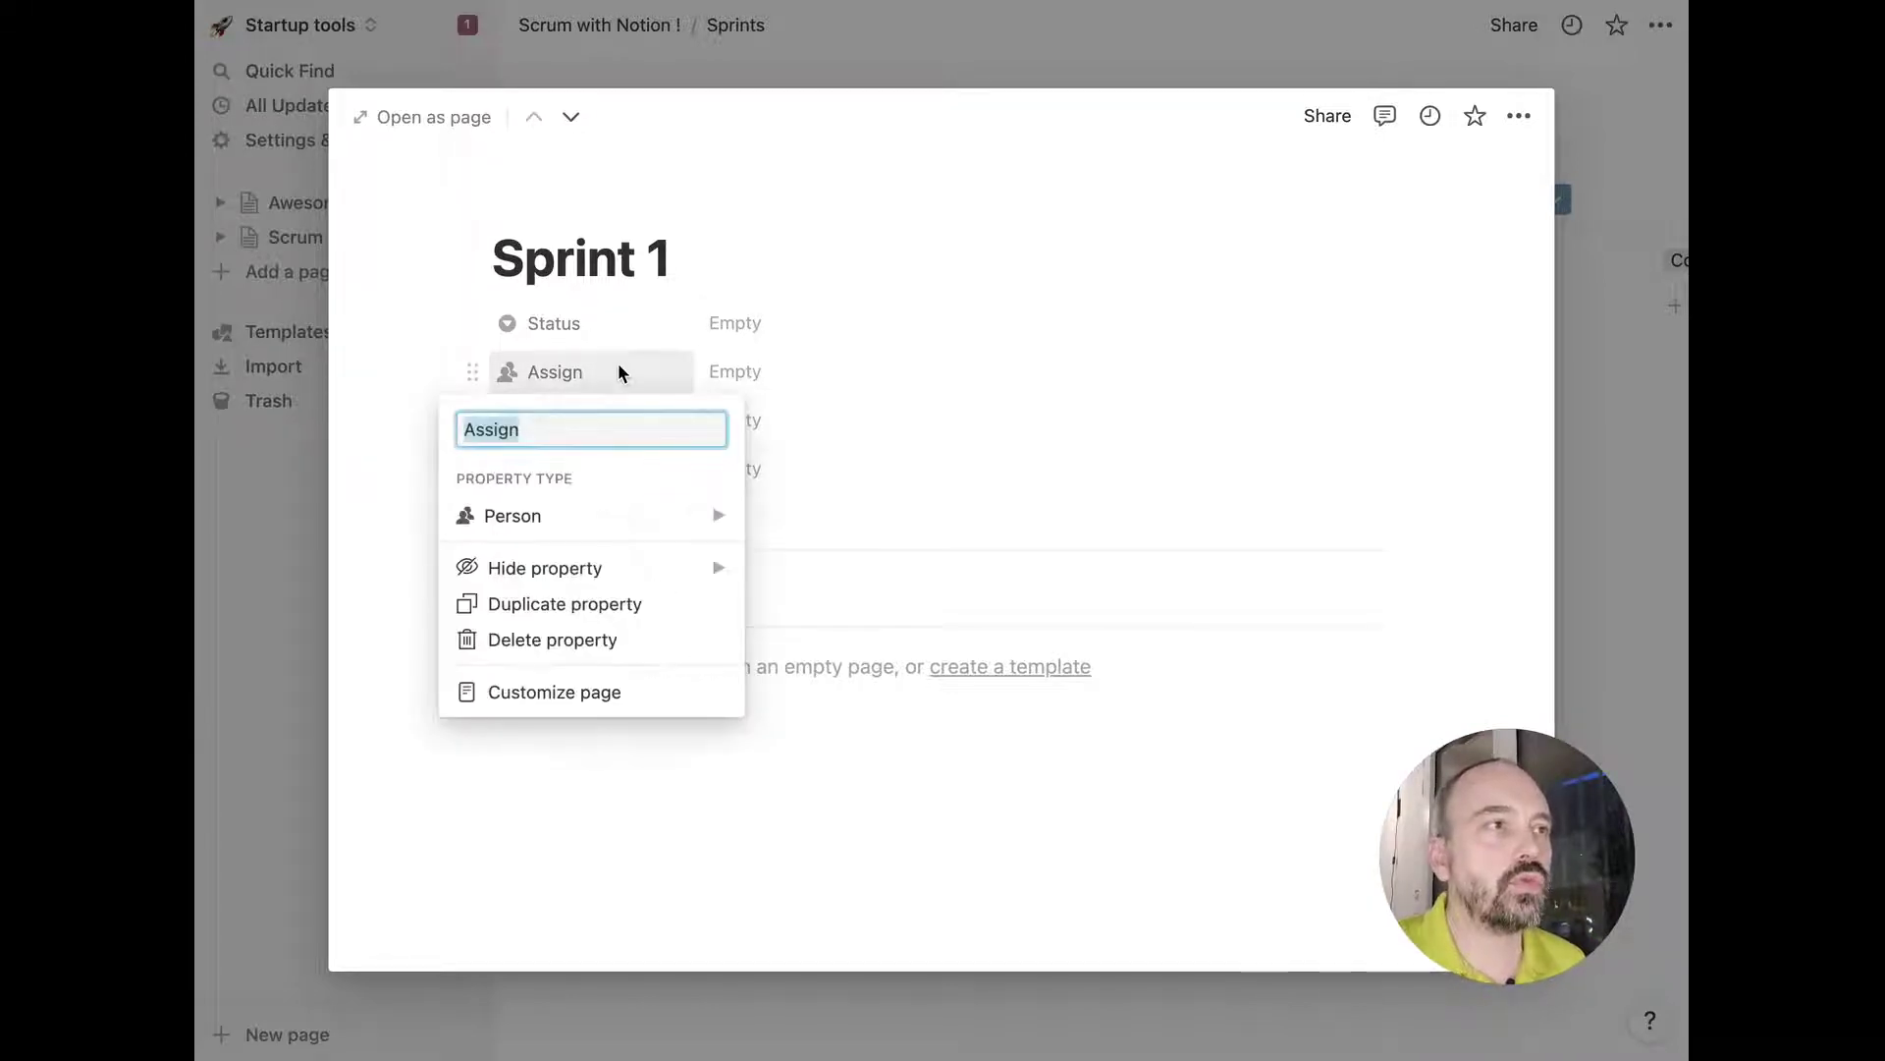
{"action": "left_click", "coordinate": [674, 517]}
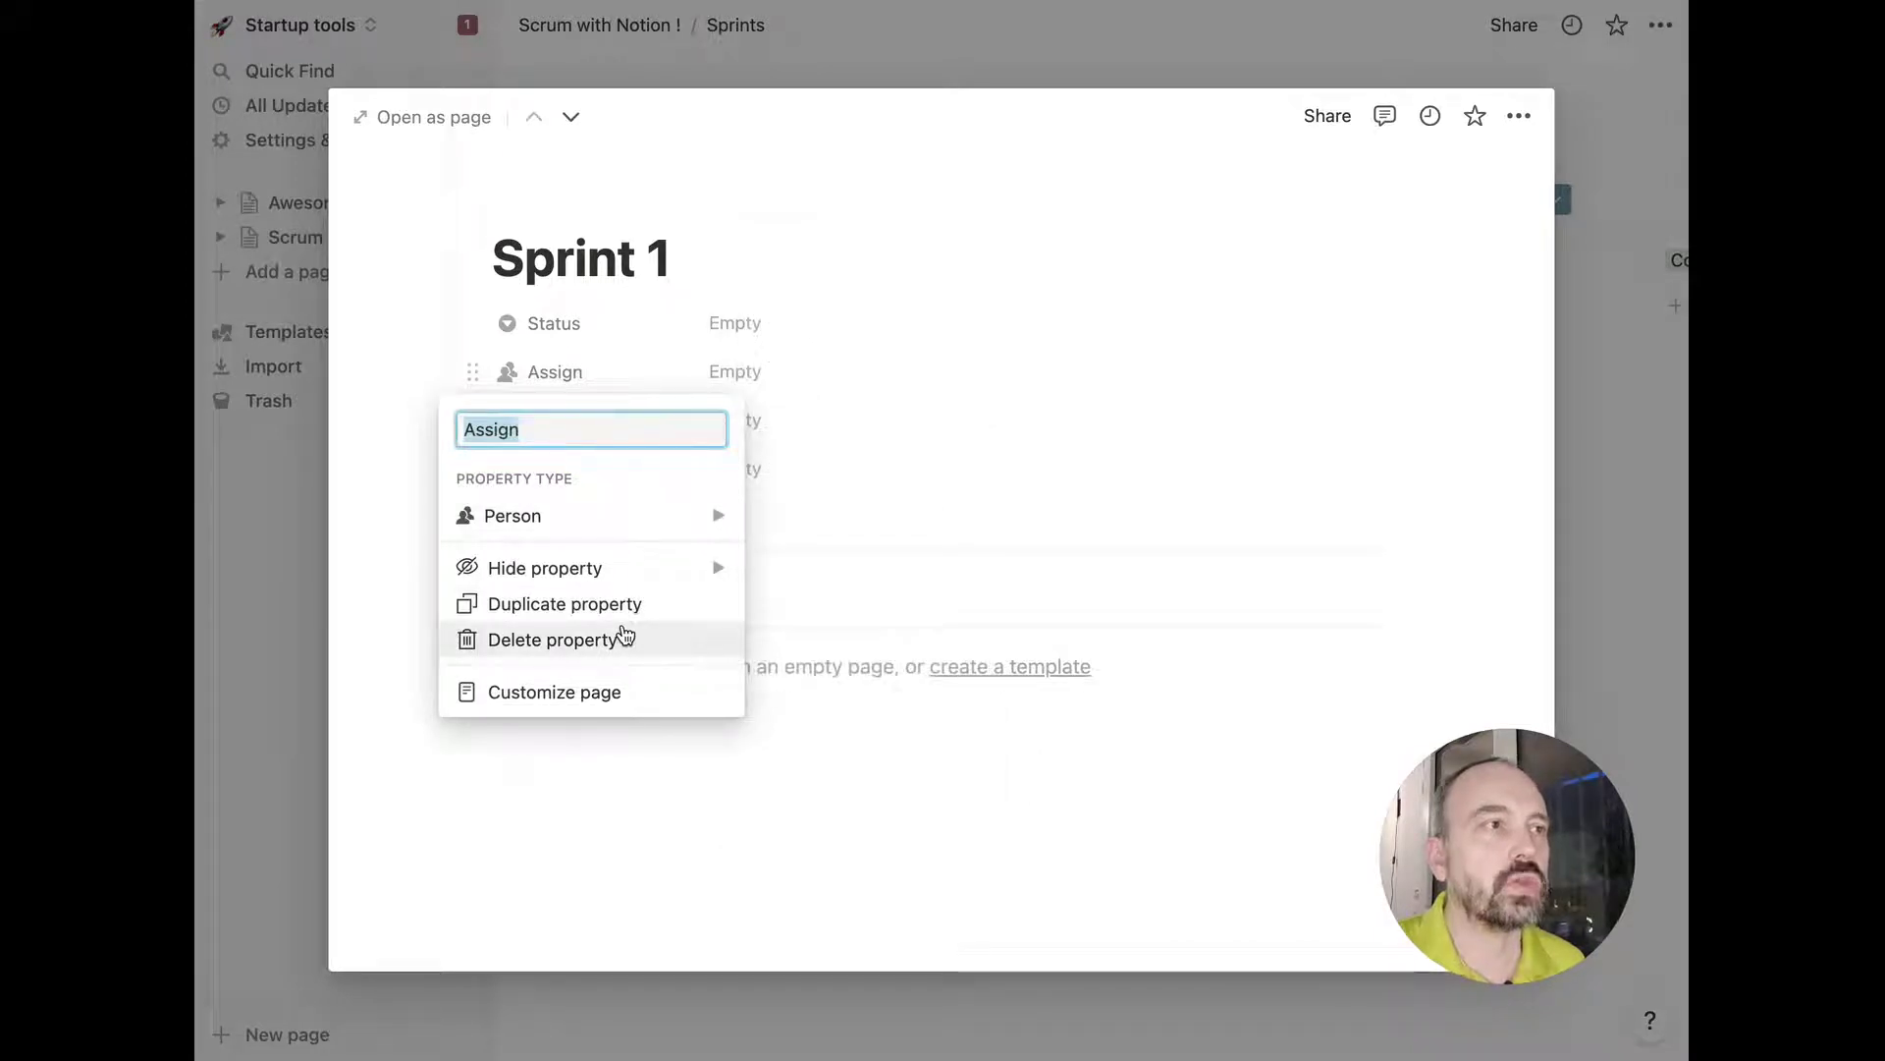
{"action": "left_click", "coordinate": [621, 636]}
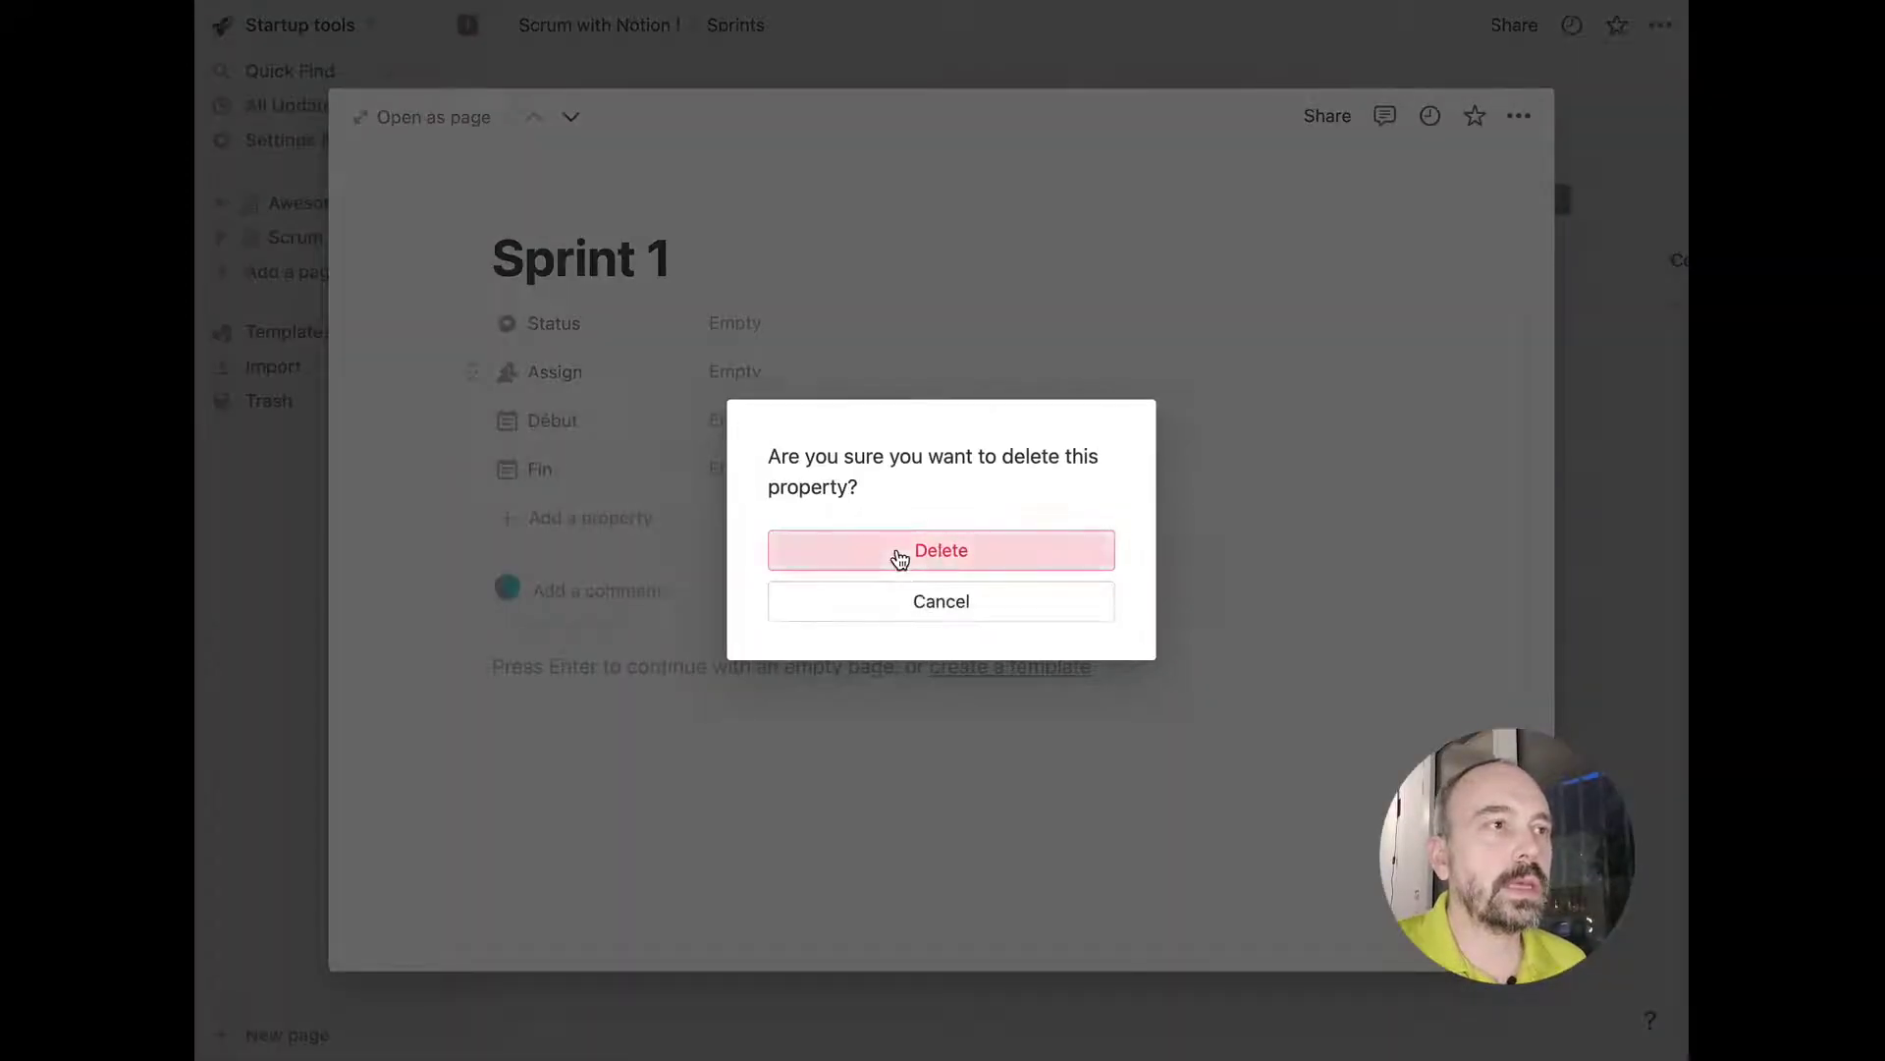
{"action": "left_click", "coordinate": [893, 551]}
Add a text property named "Goal" to Sprint 1.
{"action": "left_click", "coordinate": [595, 480]}
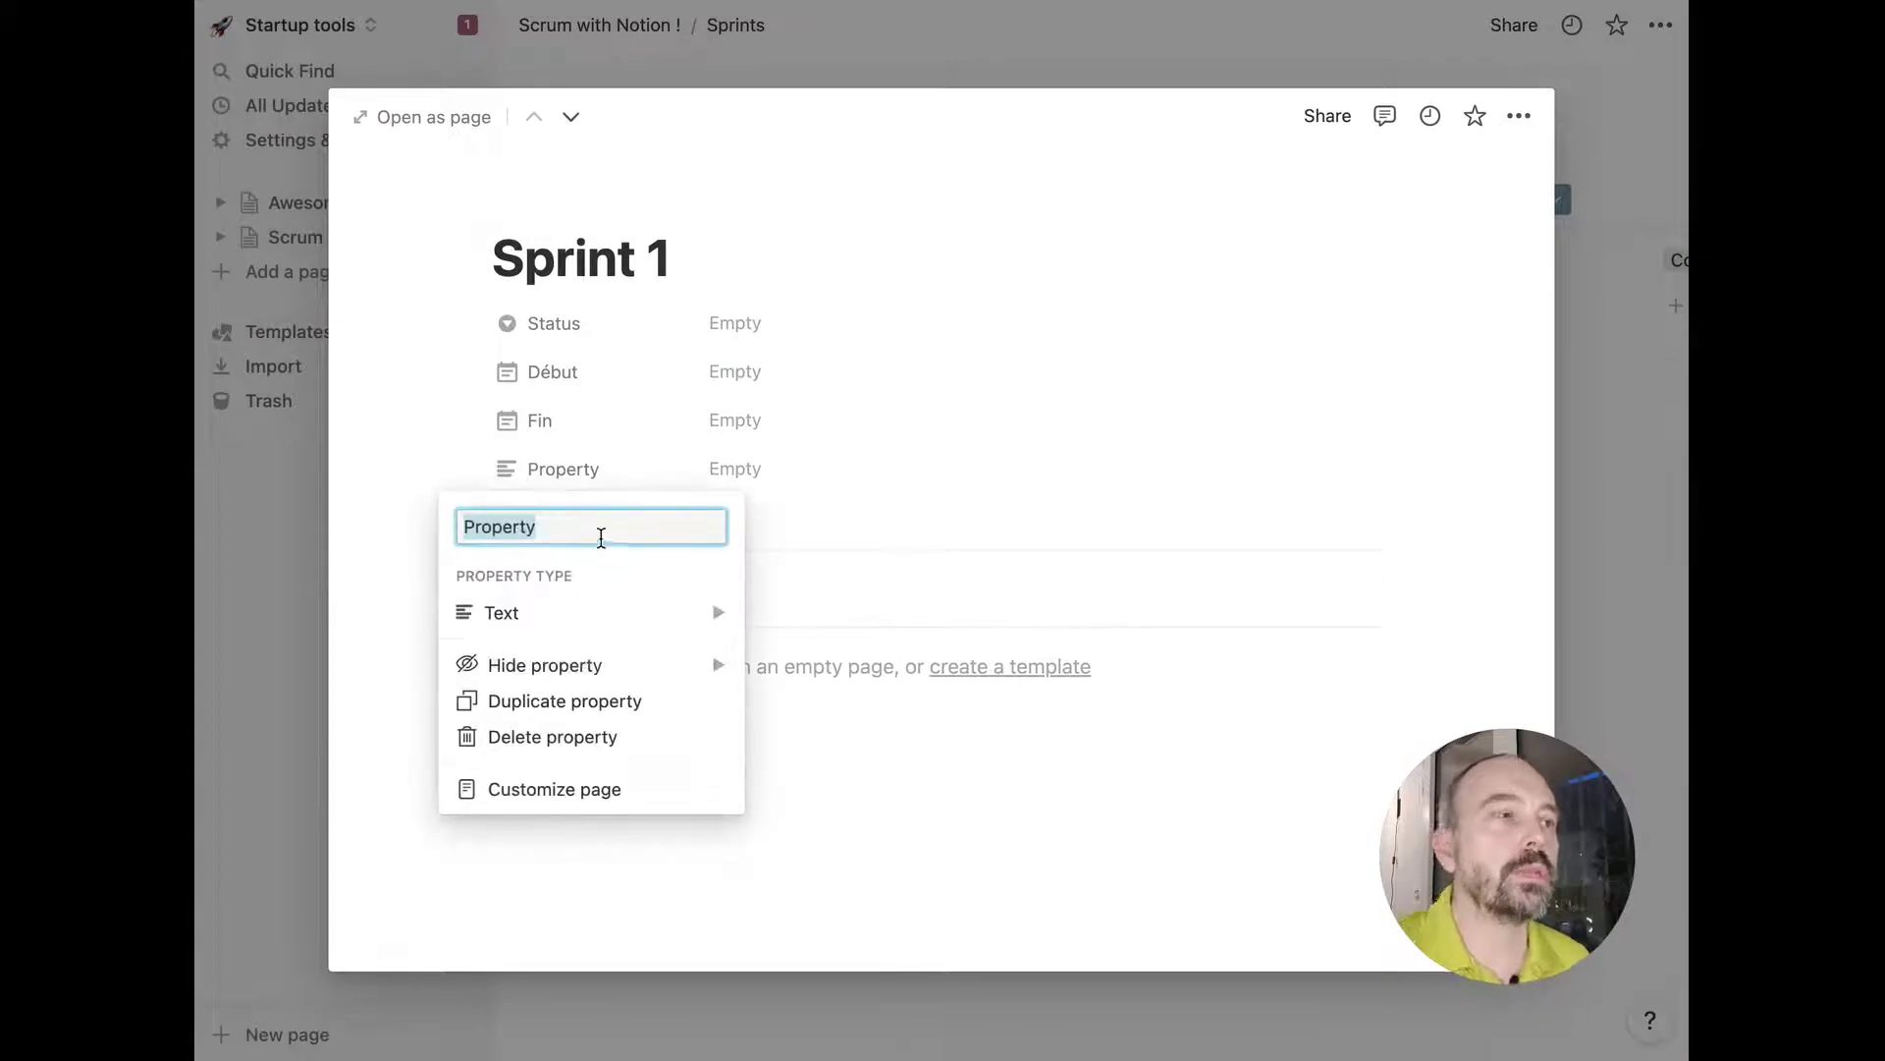
{"action": "type", "text": "Goal"}
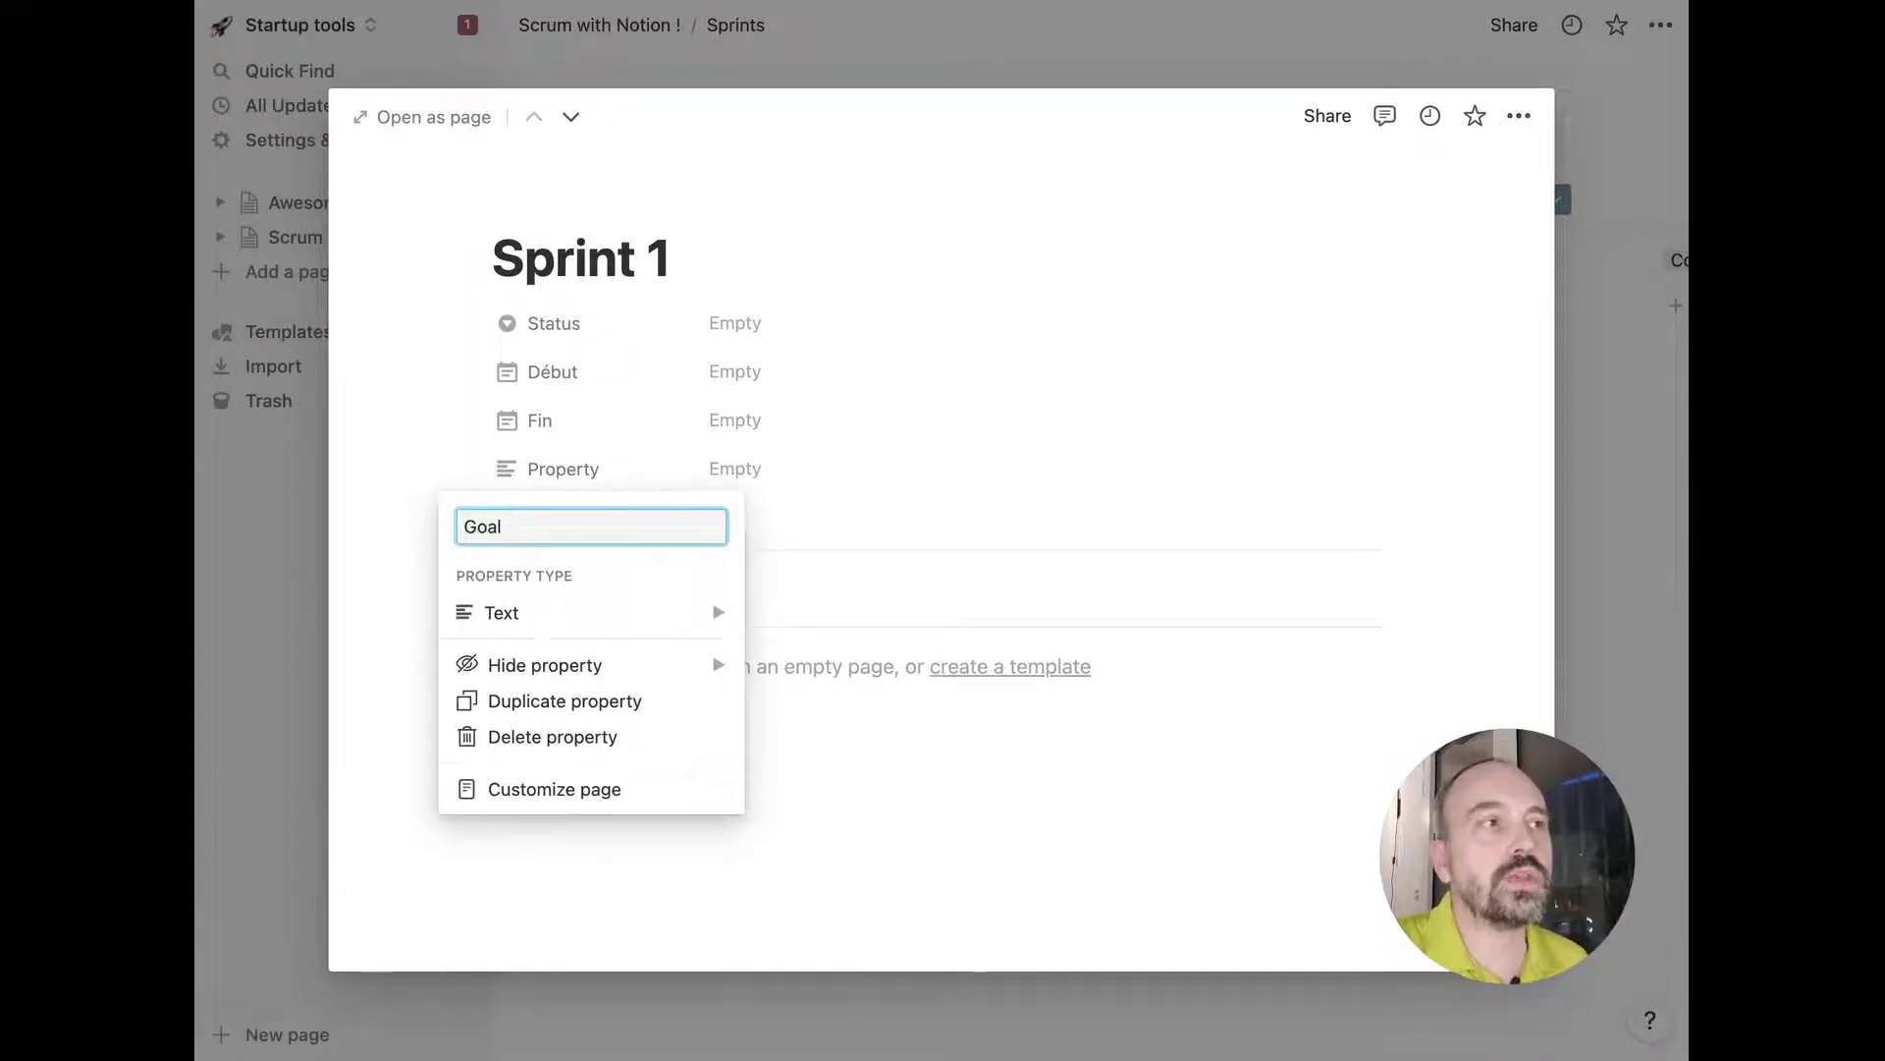
{"action": "key", "text": "Return"}
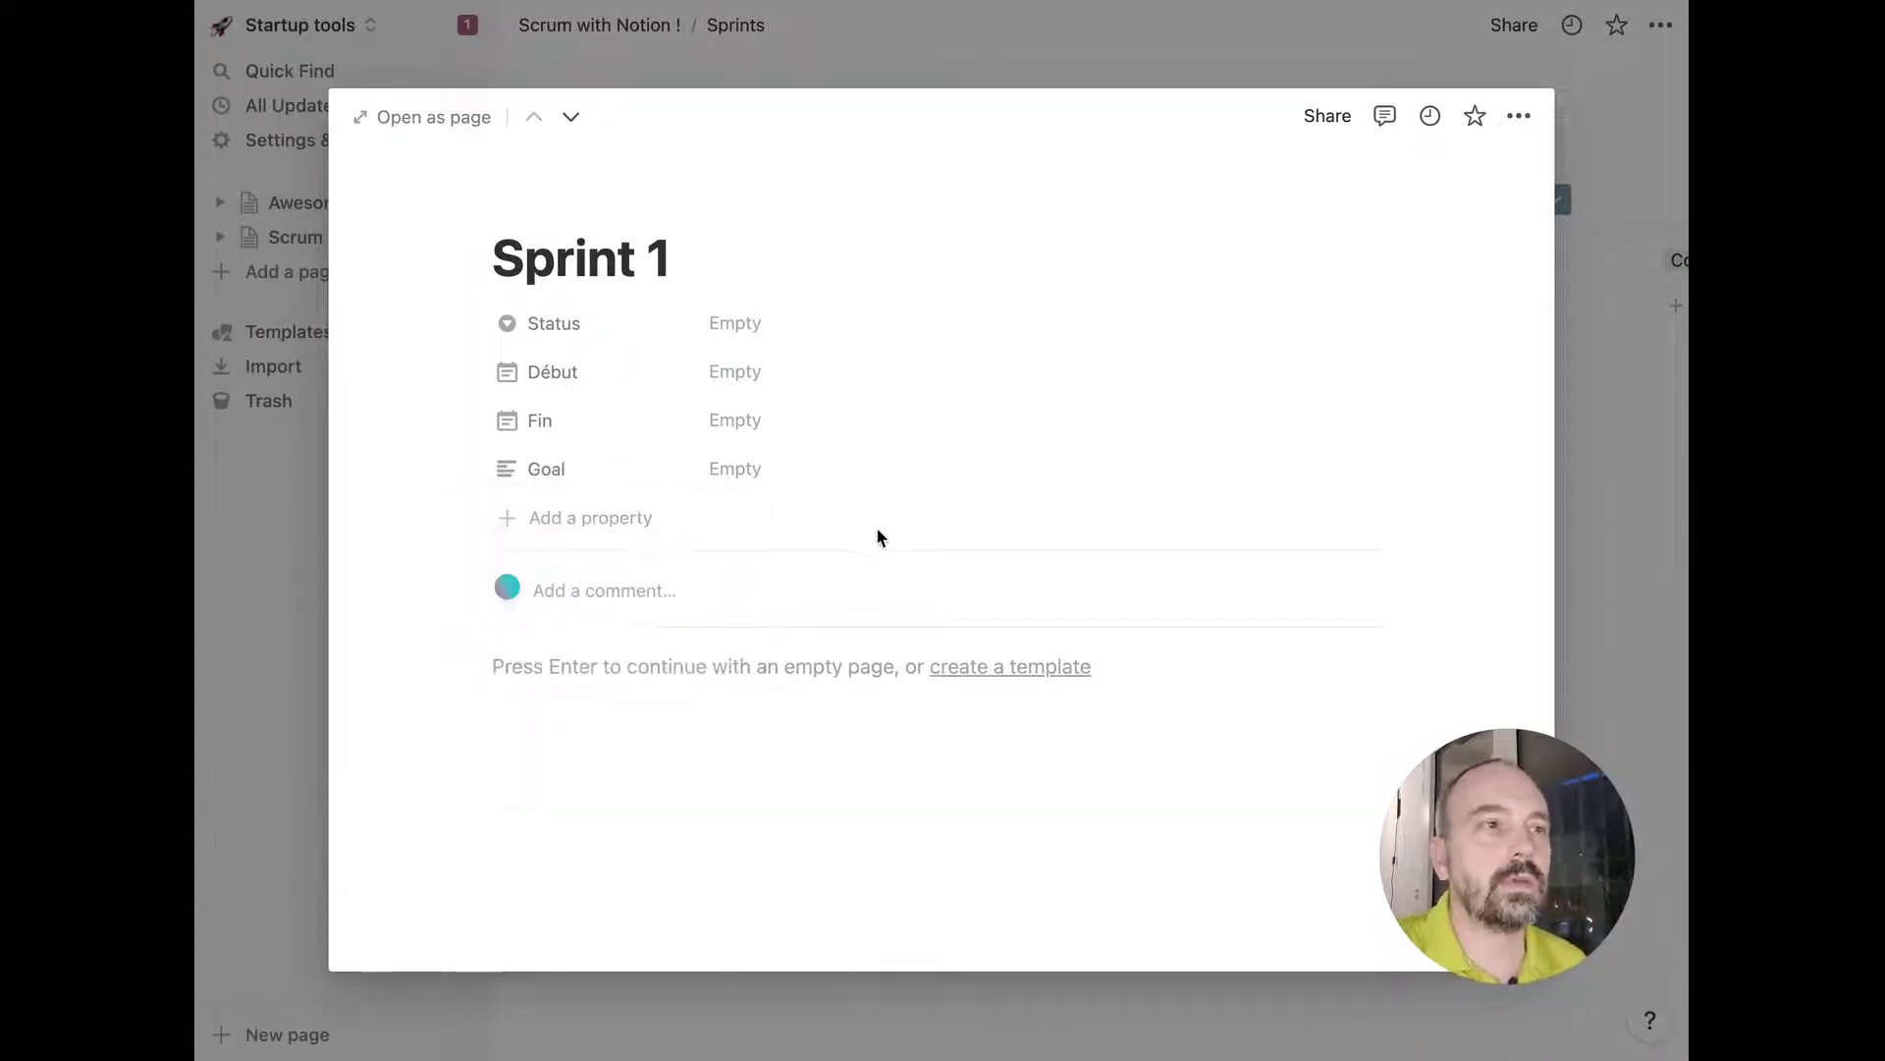
{"action": "left_click", "coordinate": [522, 470]}
{"action": "mouse_move", "coordinate": [687, 612]}
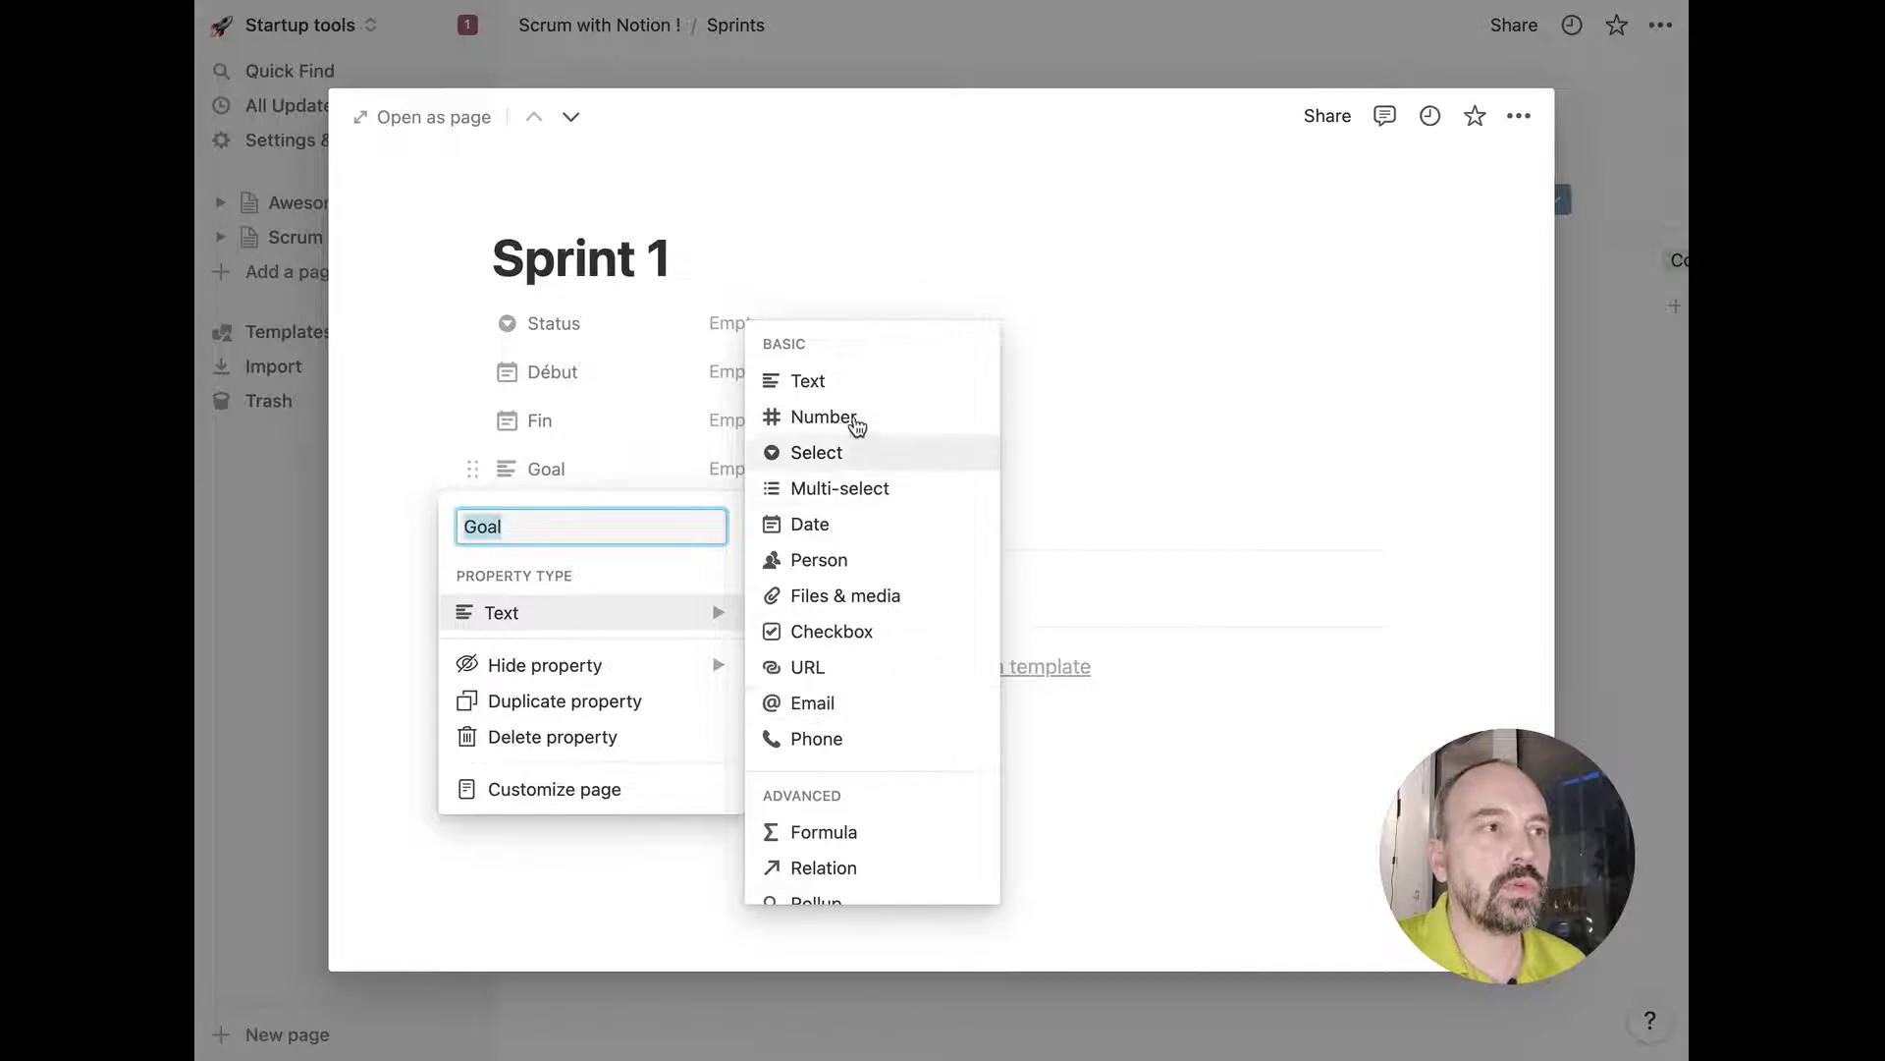
{"action": "left_click", "coordinate": [521, 395]}
Fill in Sprint 1's Goal with "The goal of the sprint is to ...".
{"action": "left_click", "coordinate": [752, 476]}
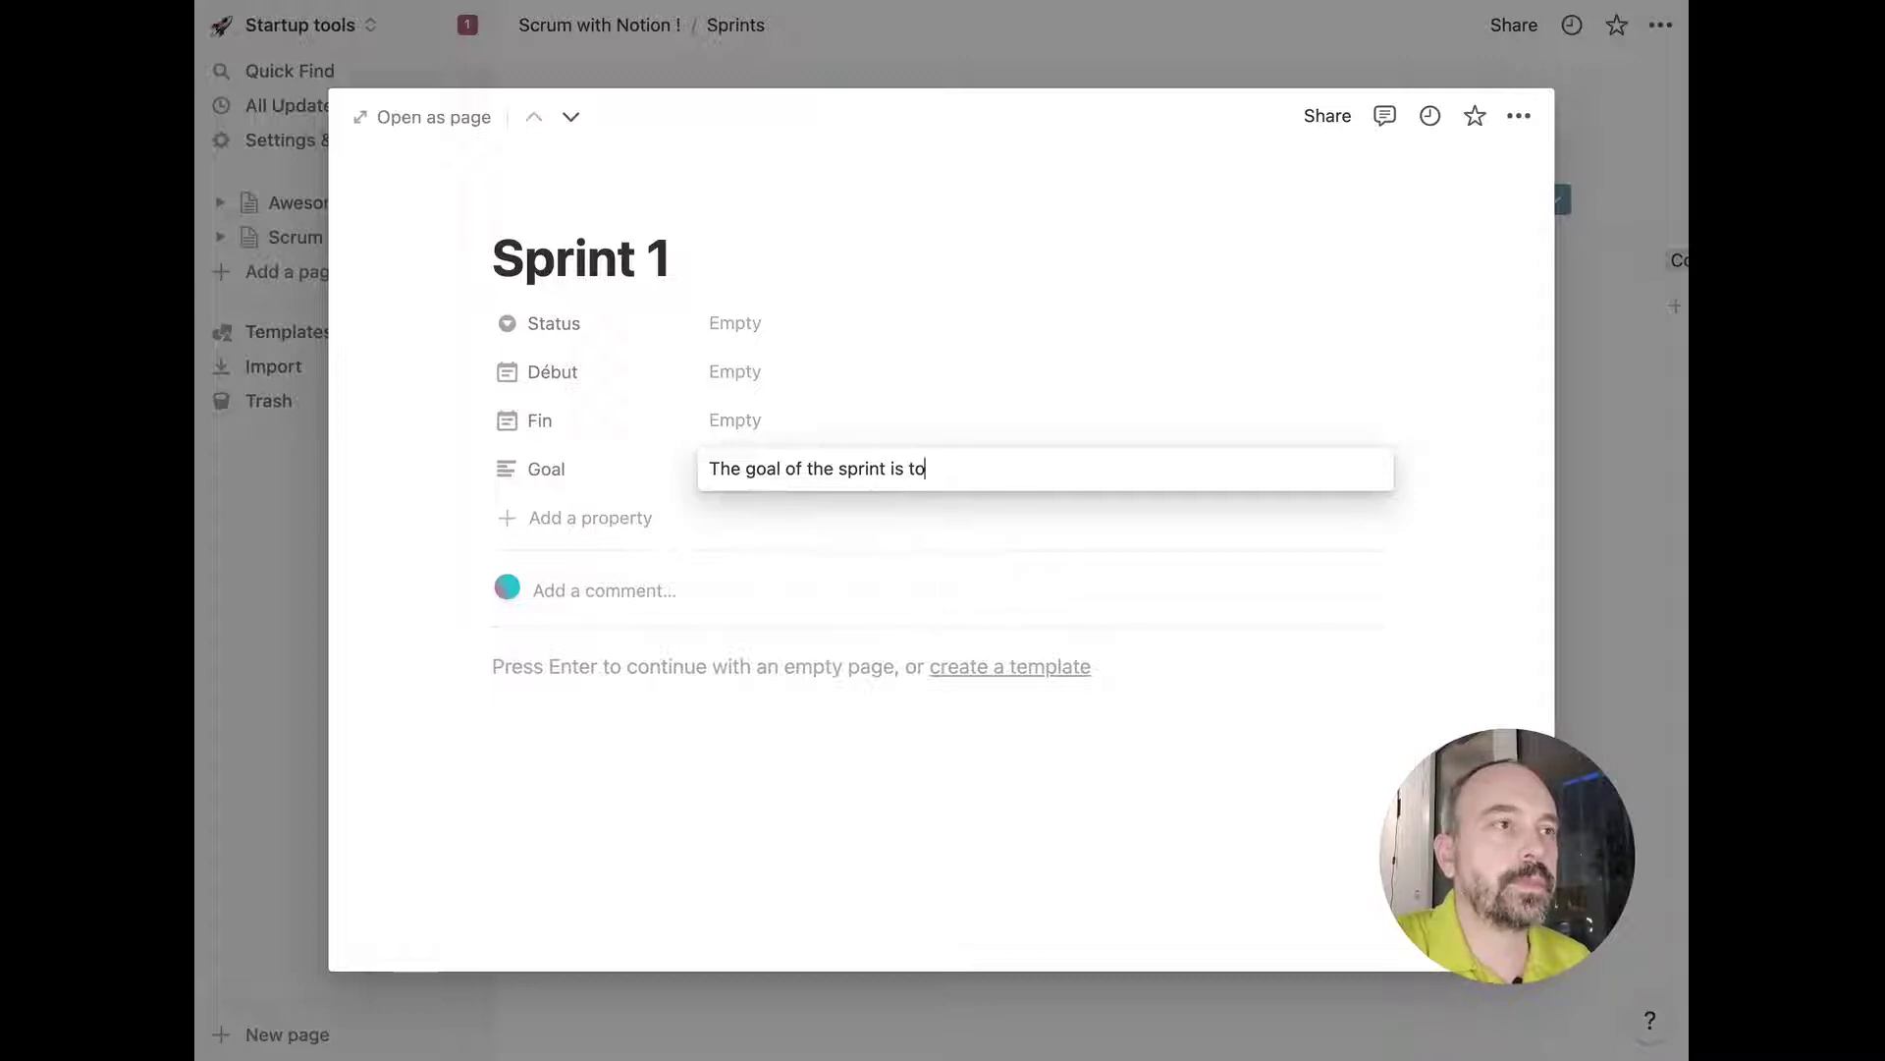
{"action": "type", "text": "..."}
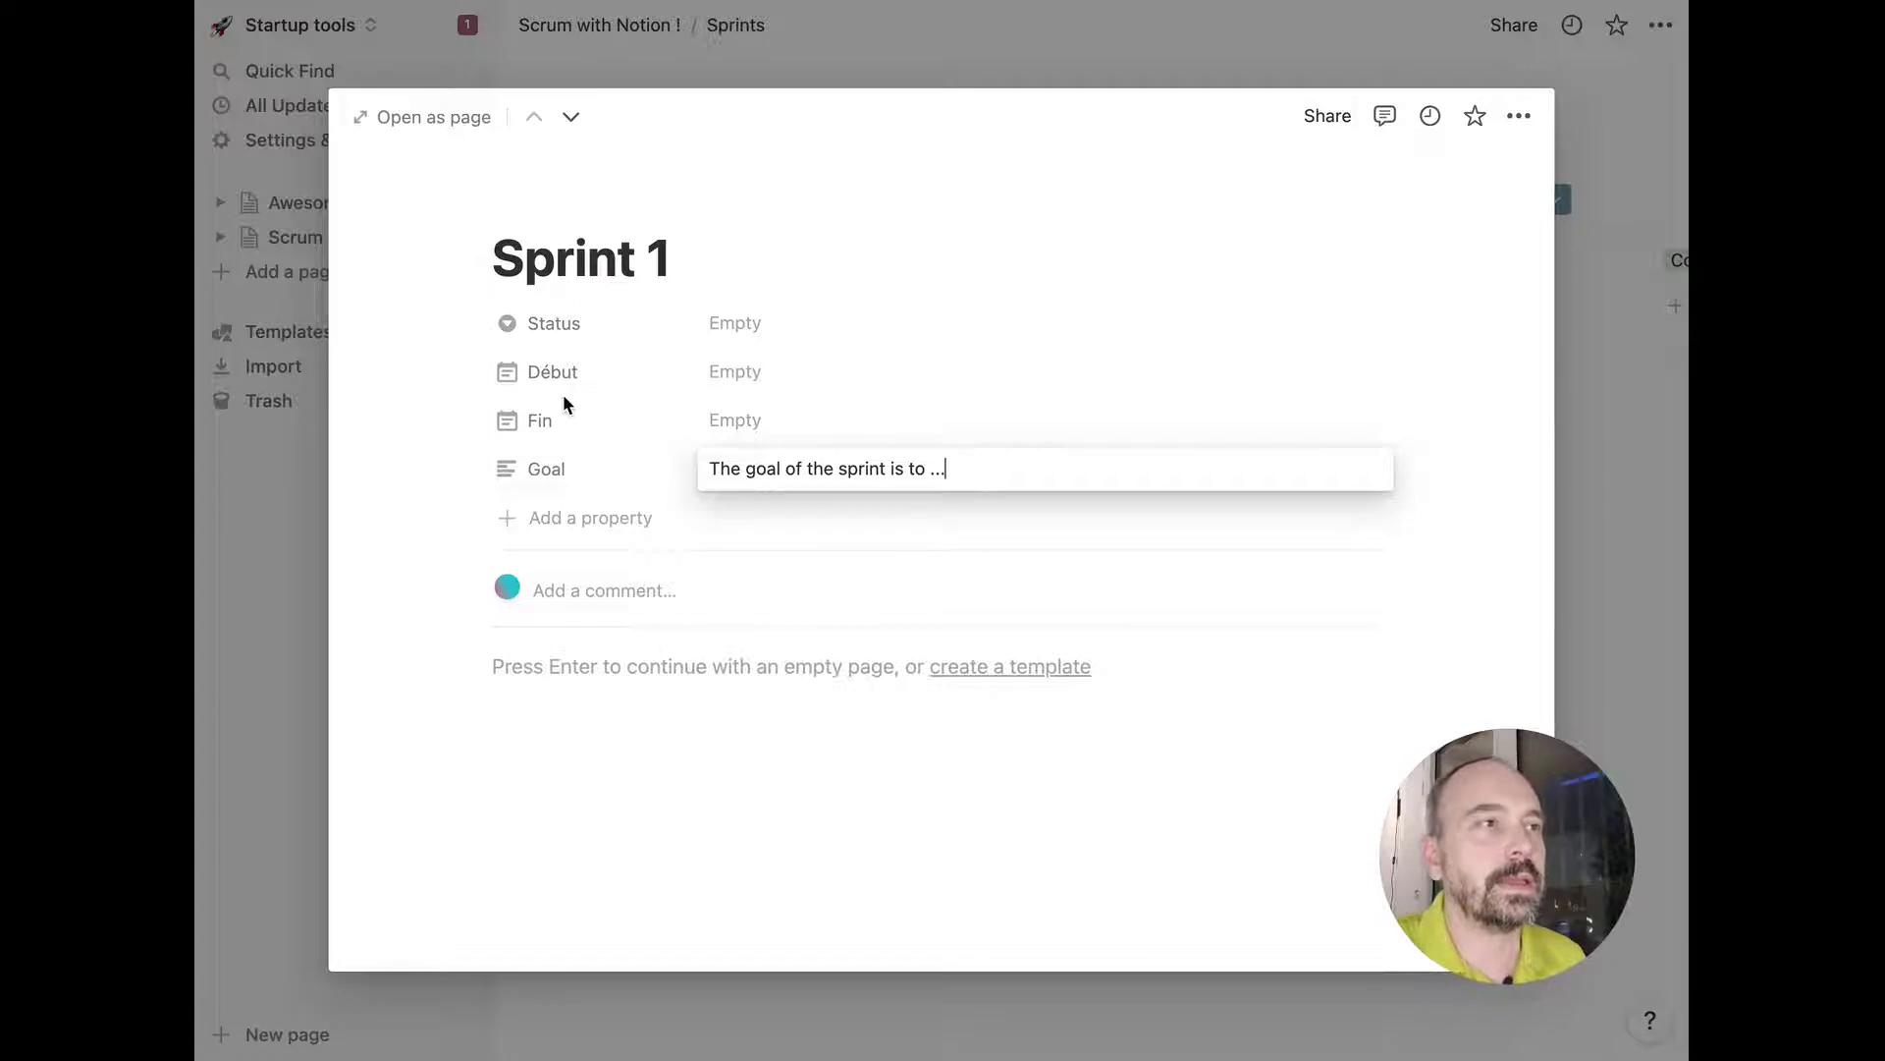
{"action": "left_click", "coordinate": [400, 415]}
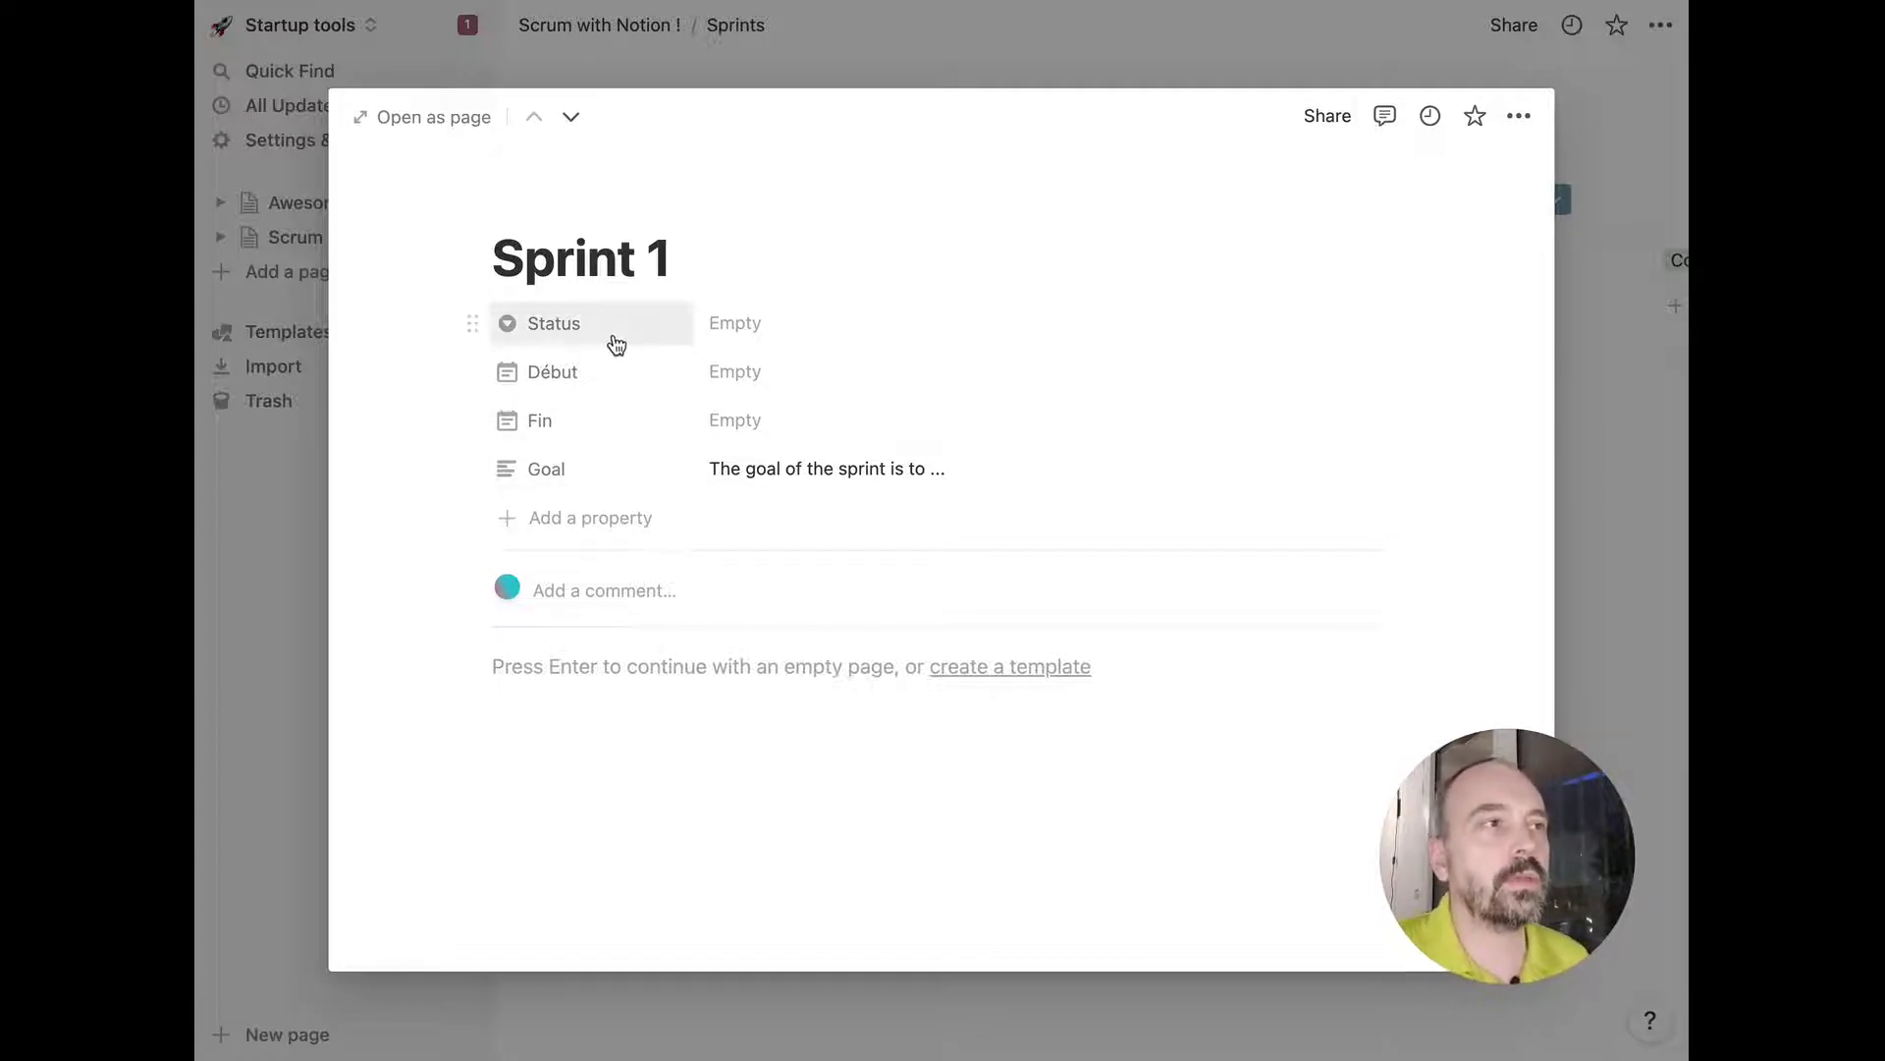
Rename the Début property as "Start" and the Fin property as "End".
{"action": "left_click", "coordinate": [589, 373]}
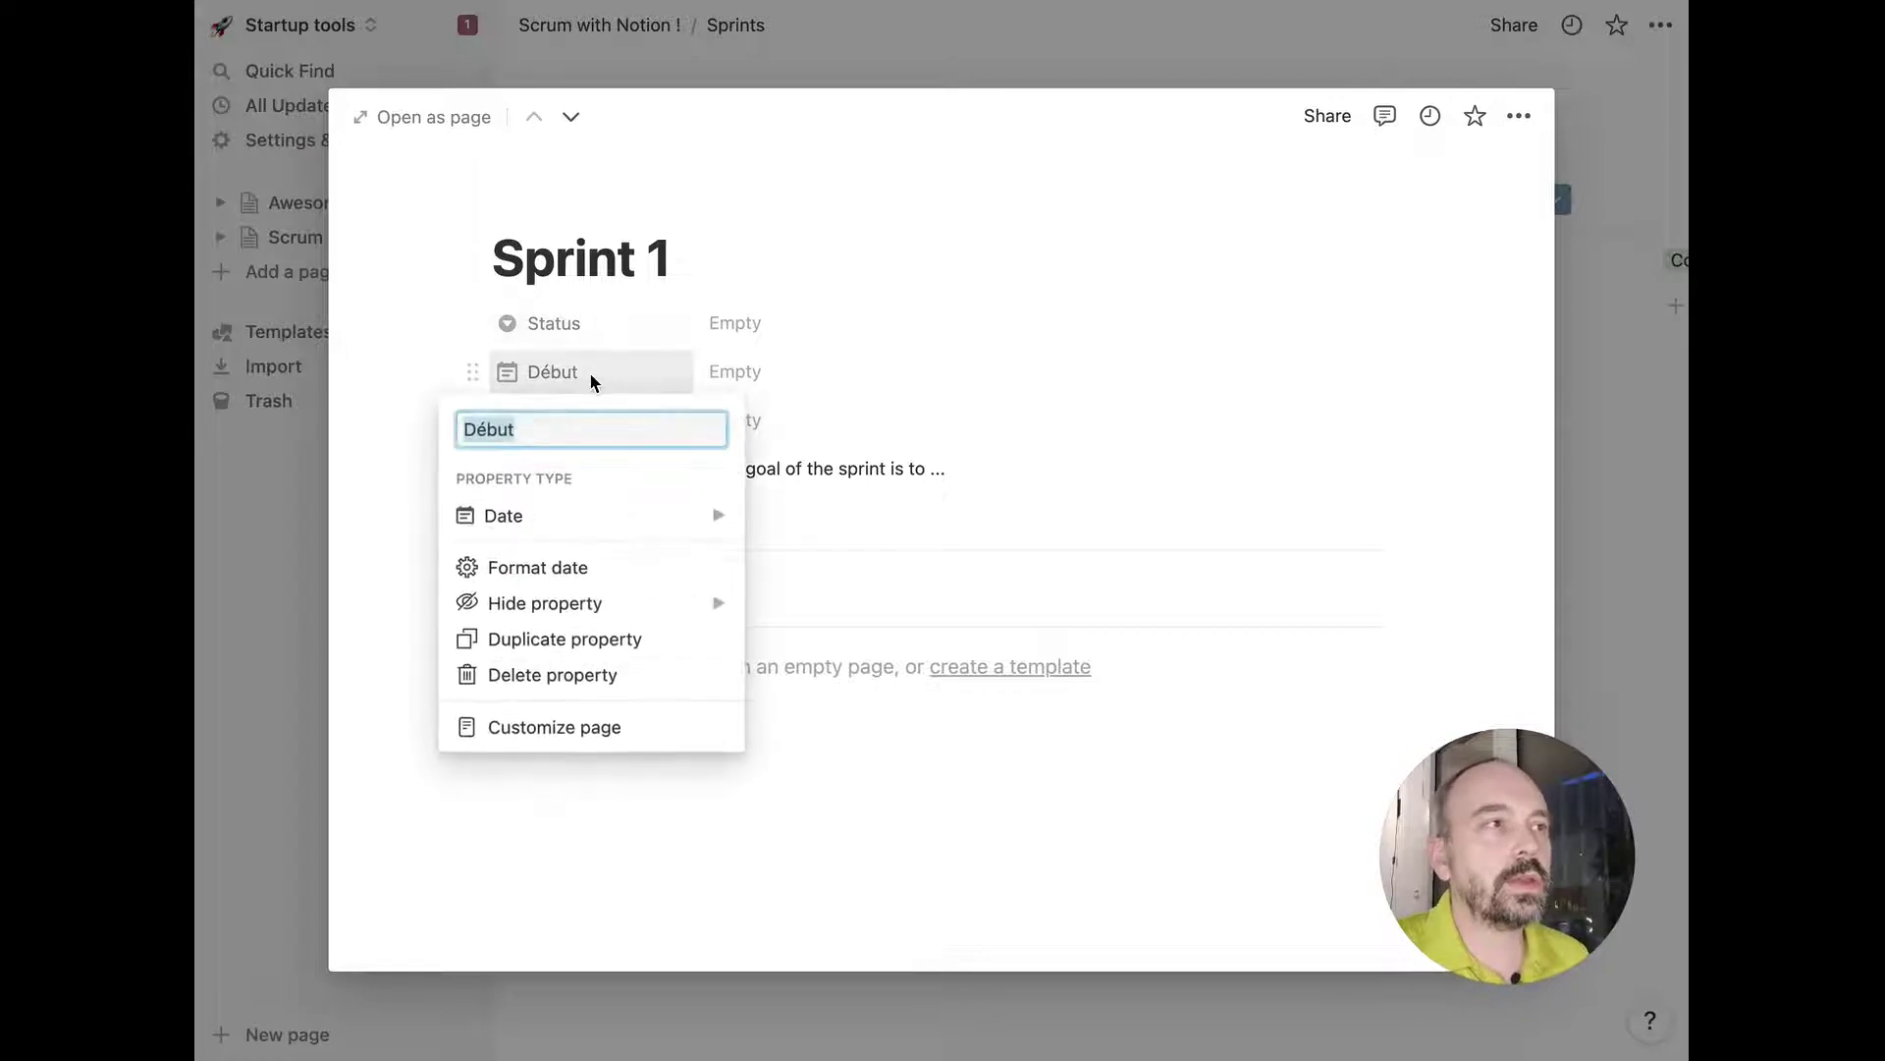
{"action": "type", "text": "Start"}
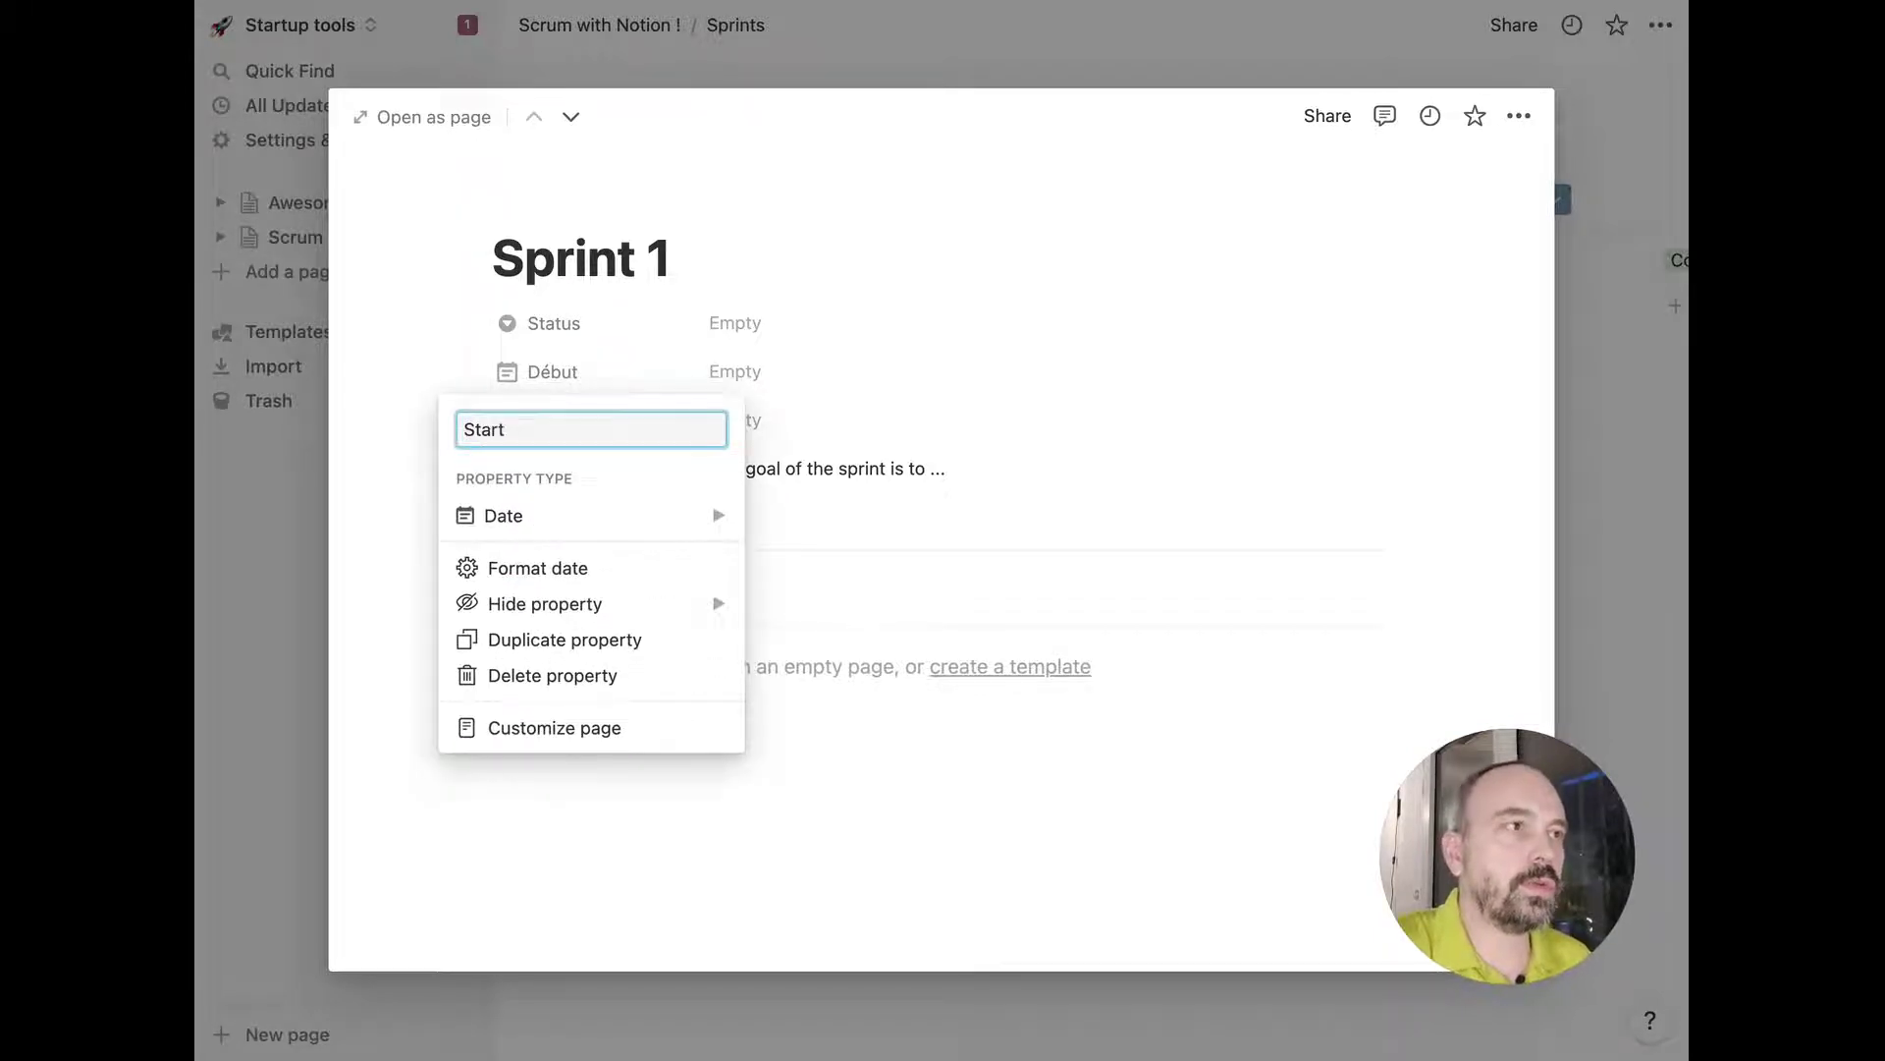
{"action": "key", "text": "Return"}
{"action": "left_click", "coordinate": [560, 422]}
{"action": "type", "text": "End"}
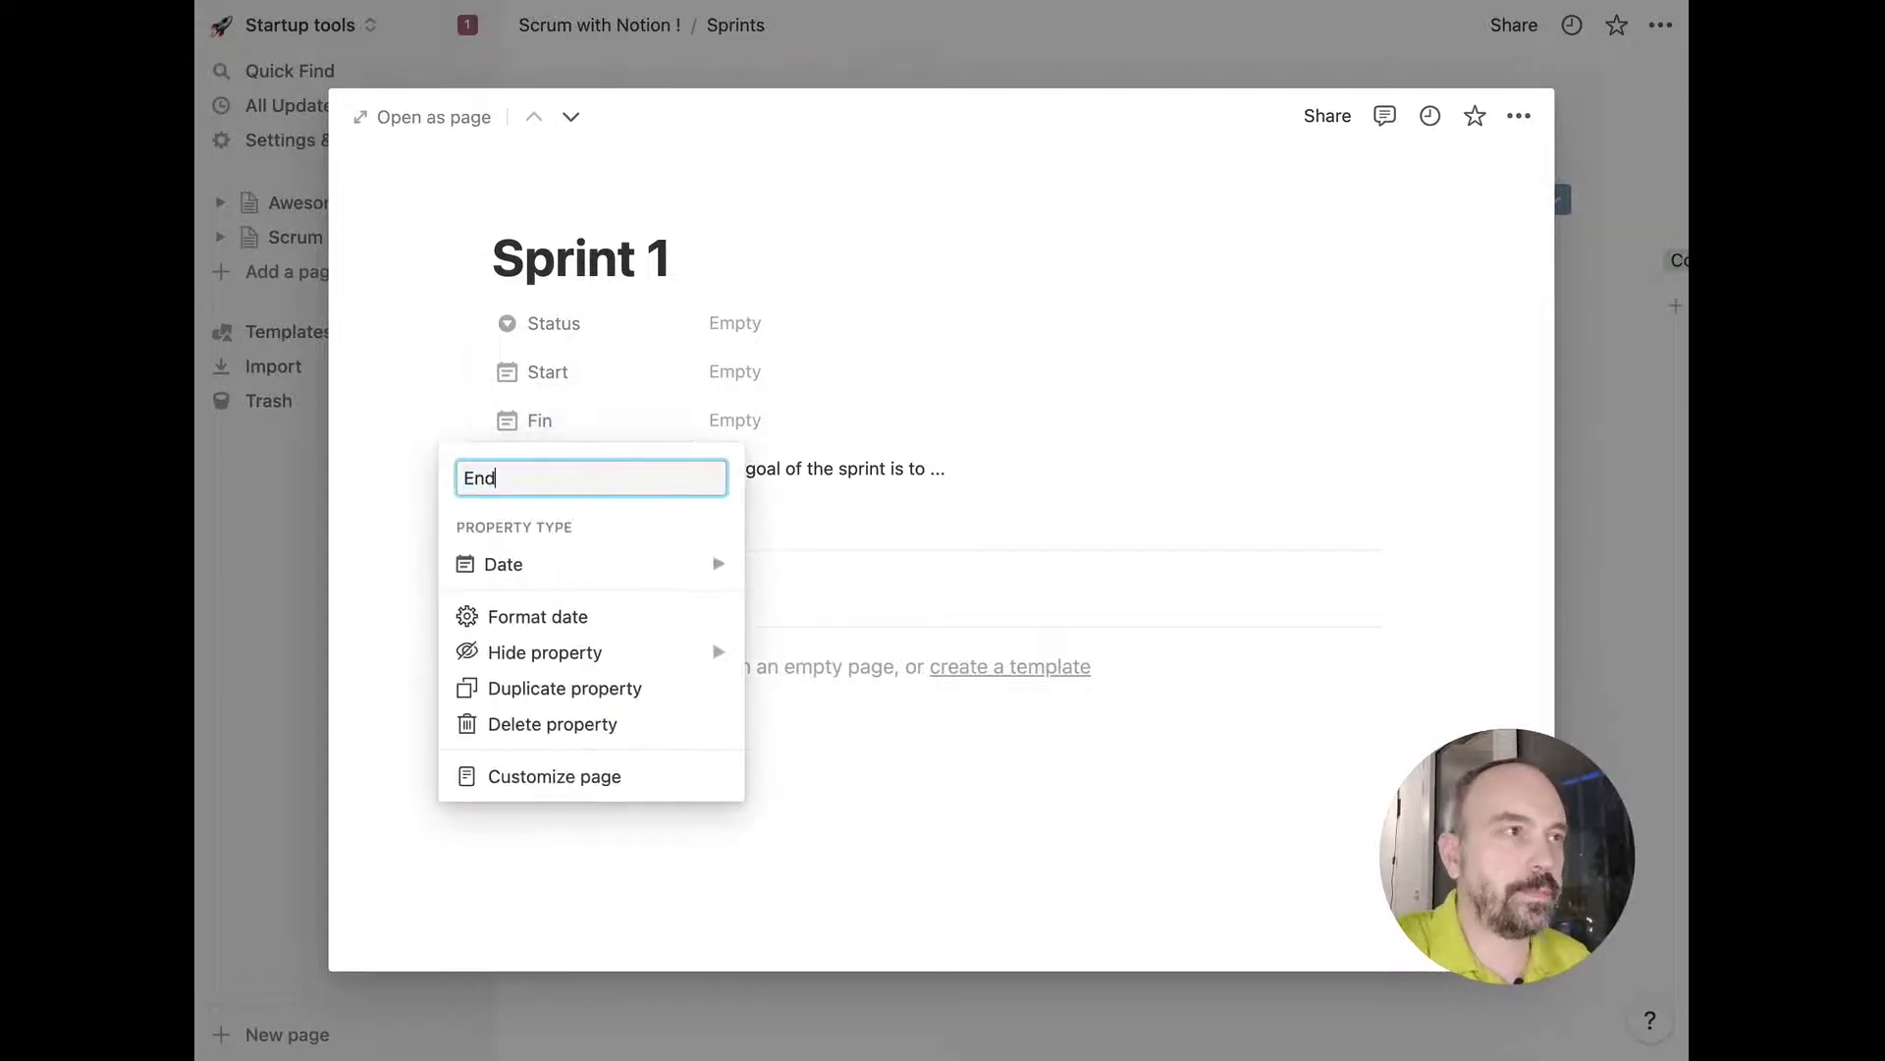
{"action": "key", "text": "Return"}
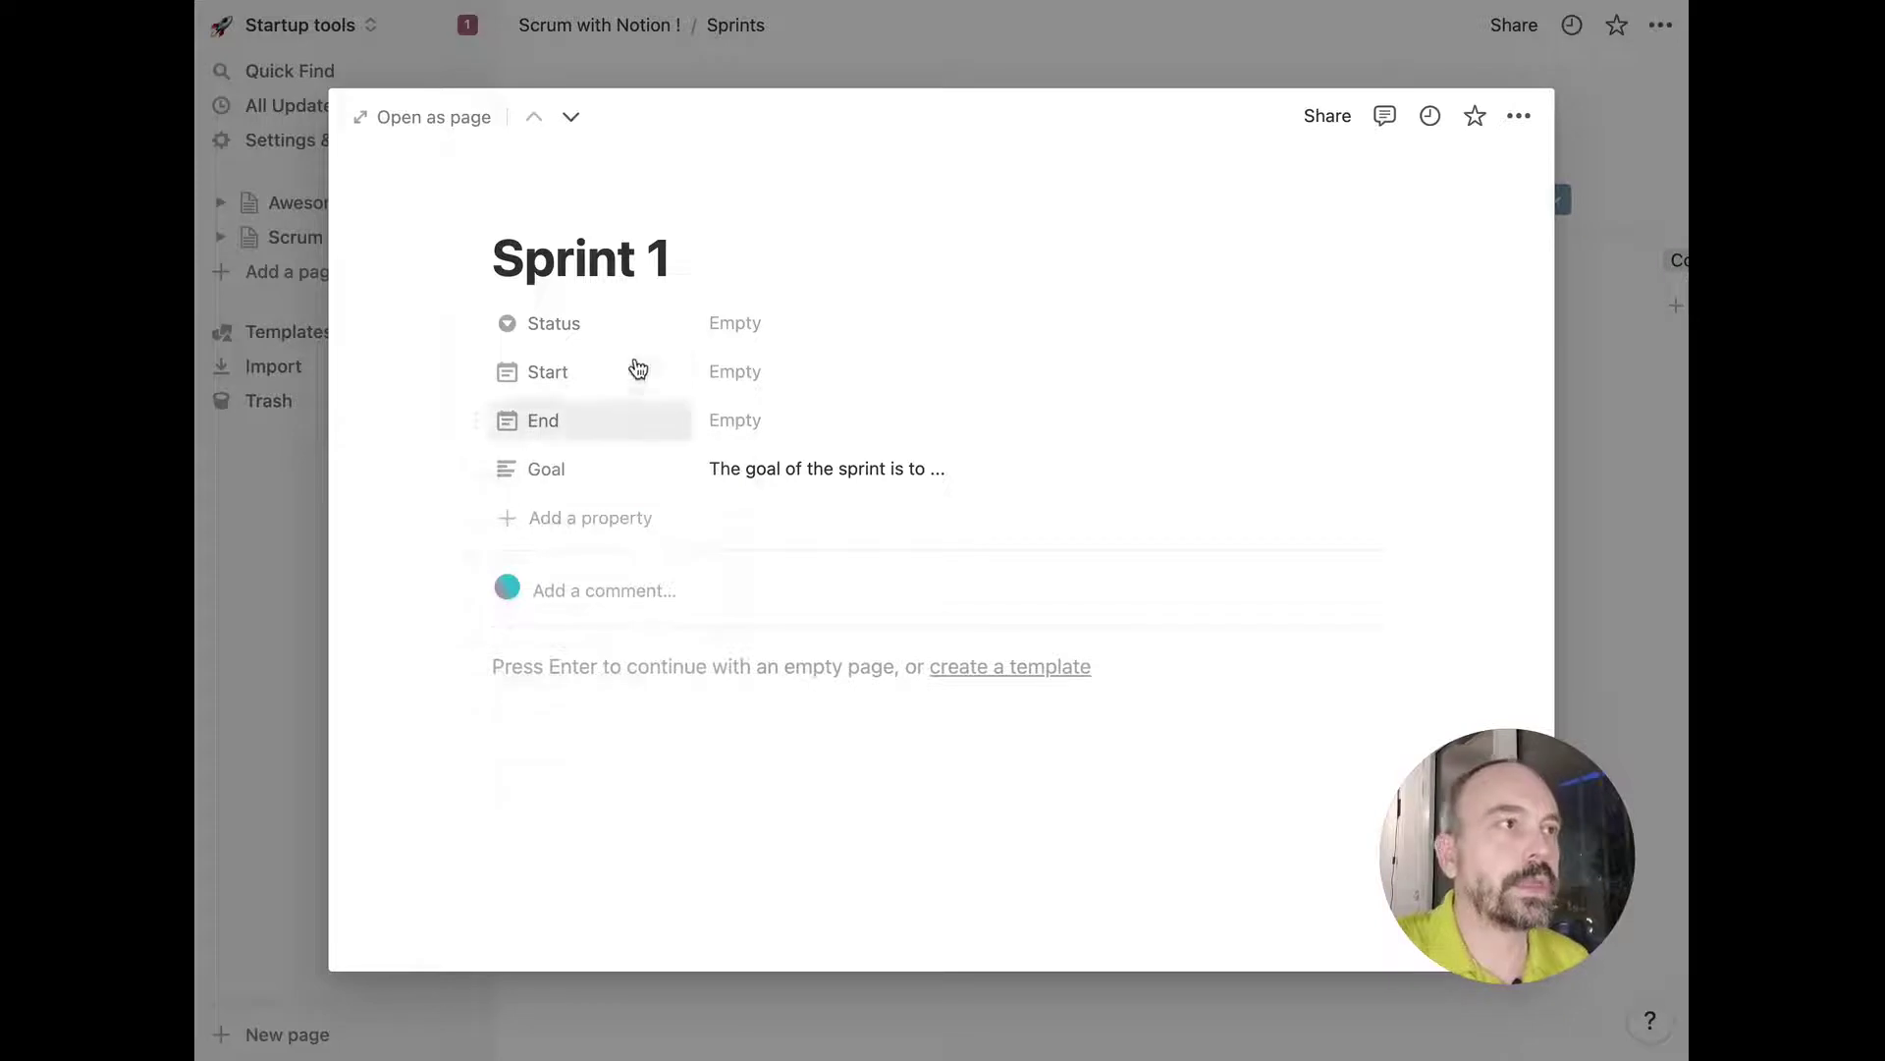
Close Sprint 1 and delete the other cards in the No Status column.
{"action": "left_click", "coordinate": [1100, 81]}
{"action": "left_click_drag", "start_coordinate": [864, 520], "coordinate": [741, 387]}
{"action": "key", "text": "BackSpace"}
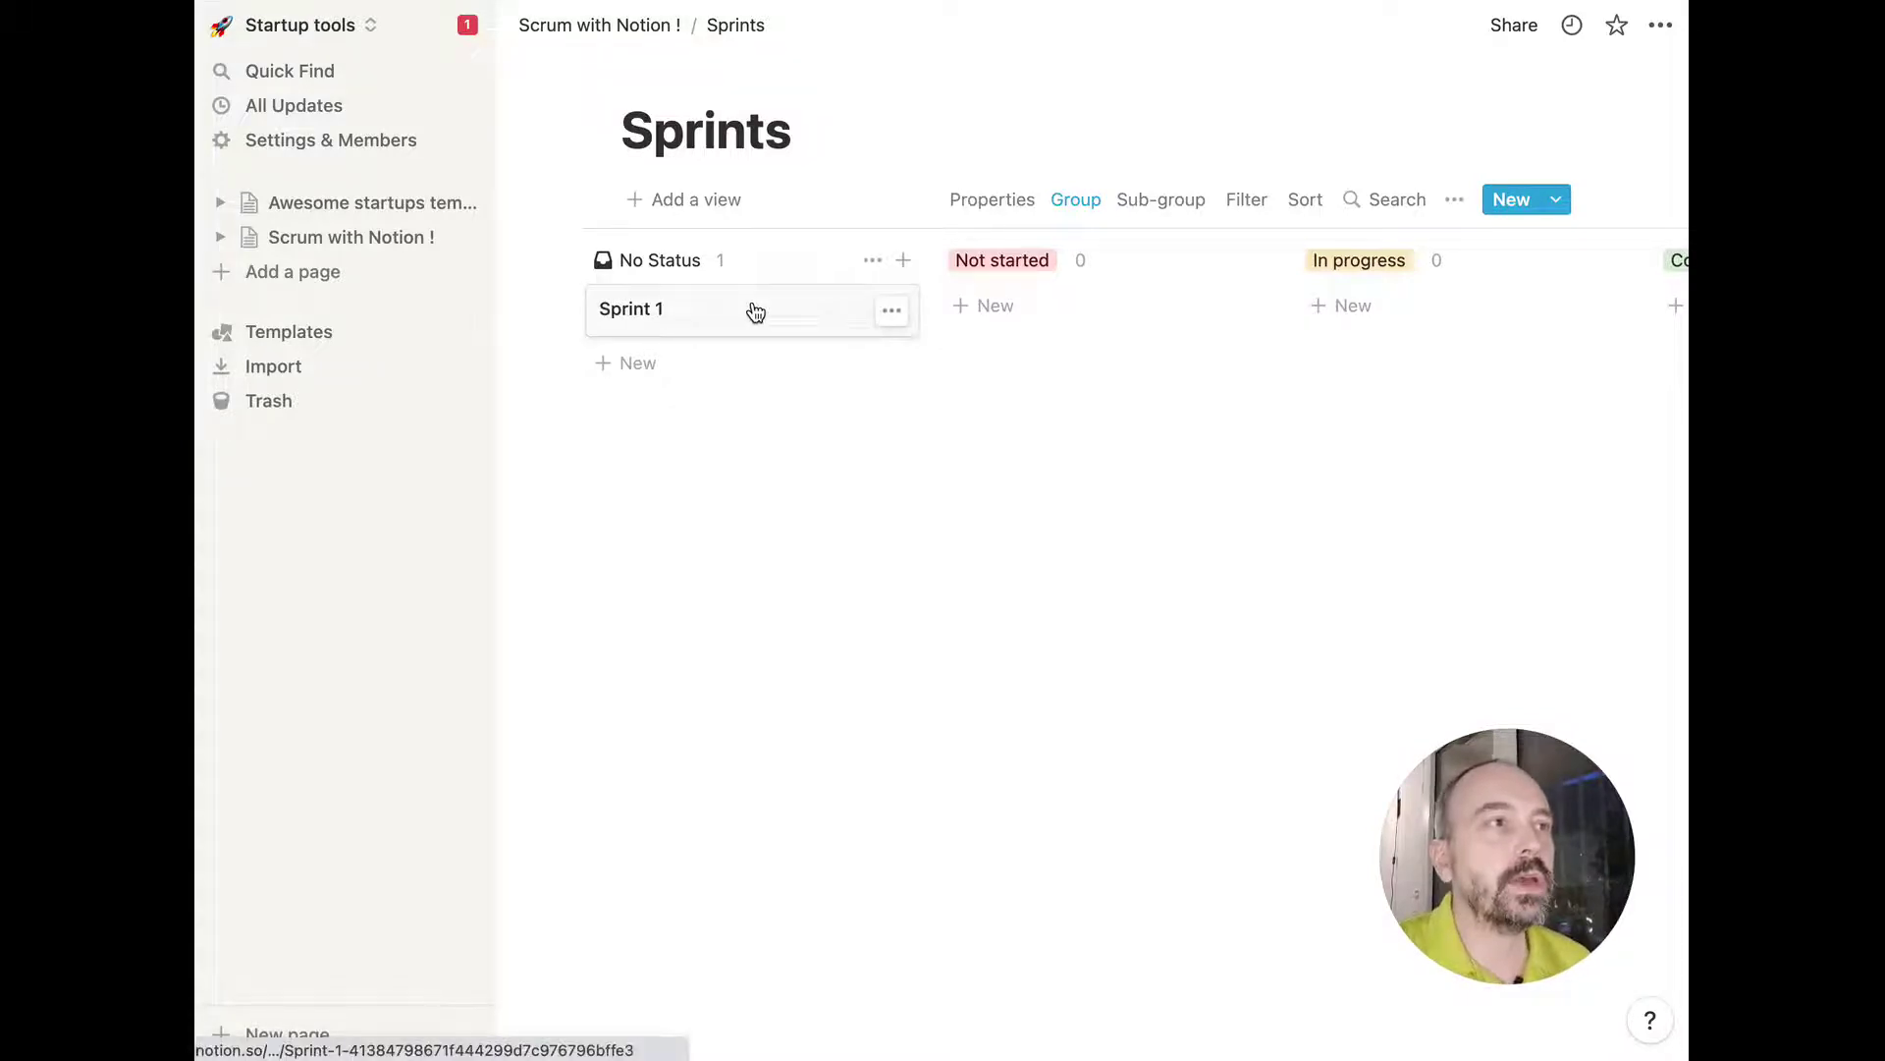
Add a Timeline view to the Sprints database and schedule Sprint 1 from February 14 to February 25, 2022.
{"action": "left_click", "coordinate": [699, 200]}
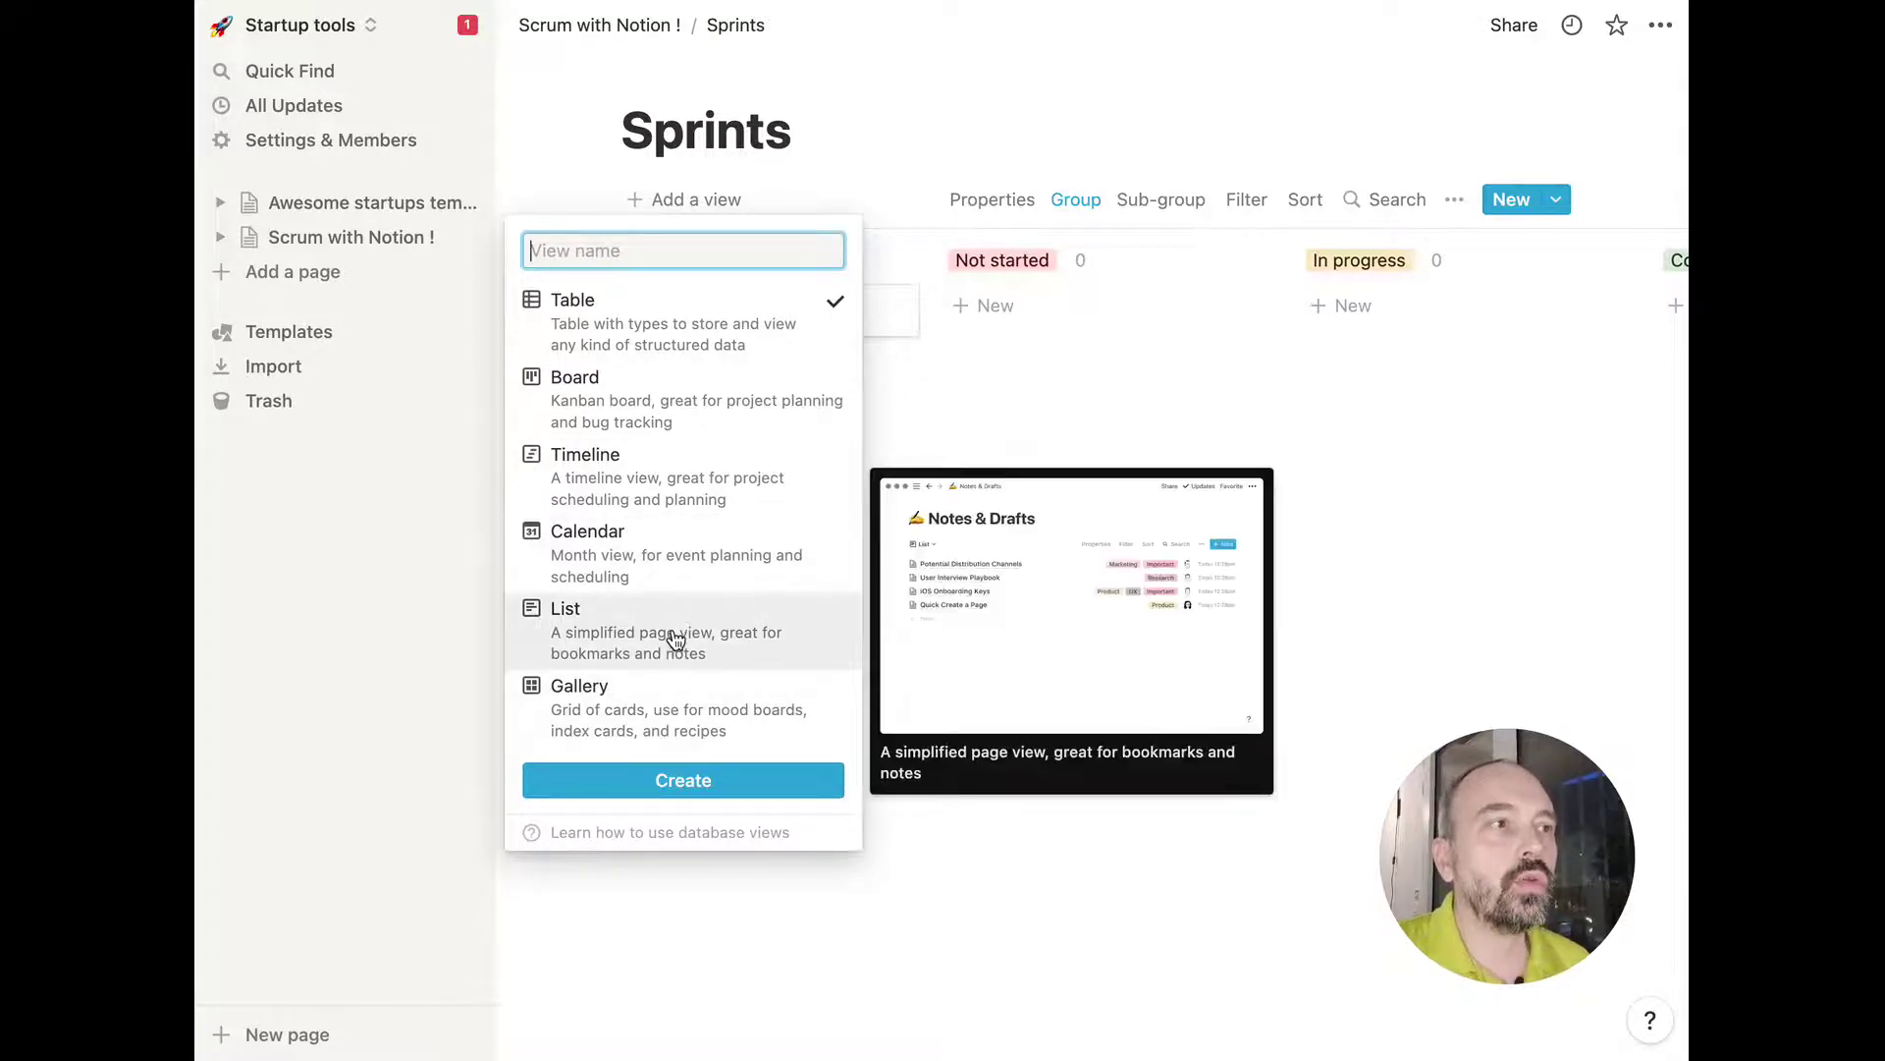
{"action": "left_click", "coordinate": [695, 470]}
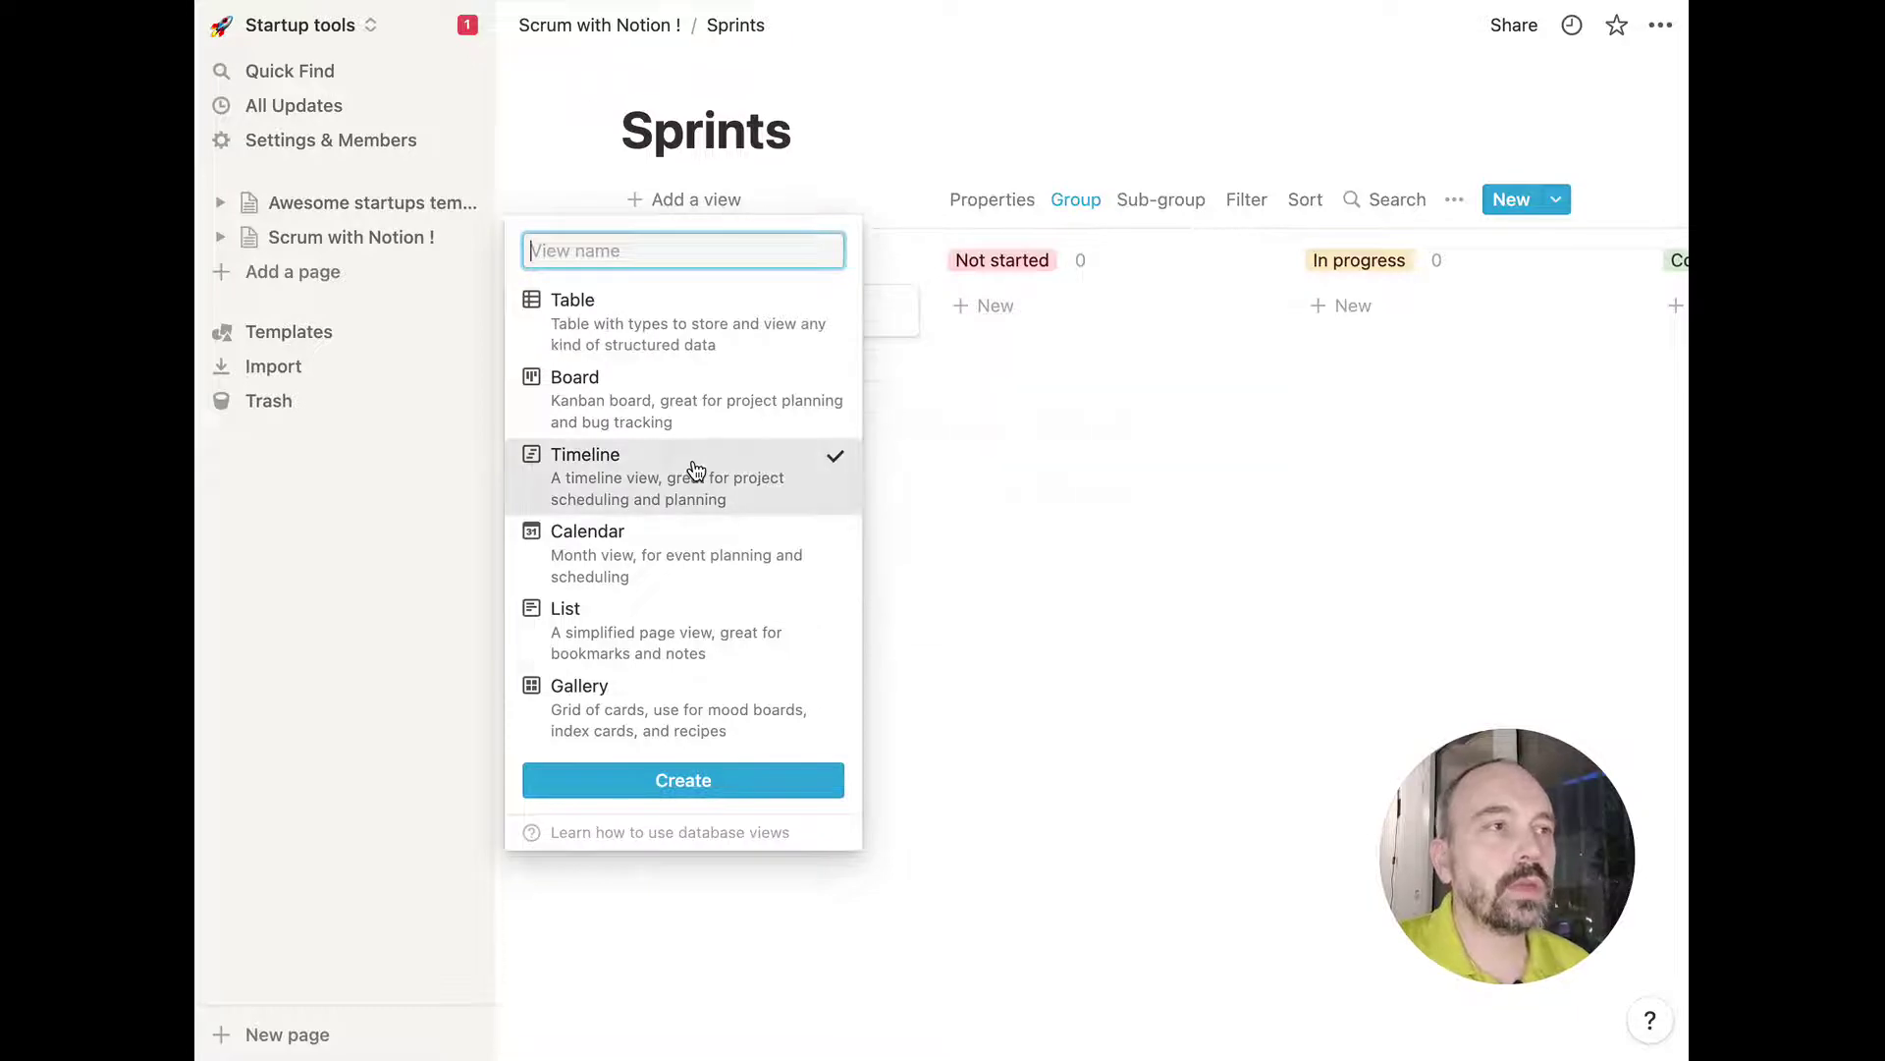
{"action": "left_click", "coordinate": [688, 784]}
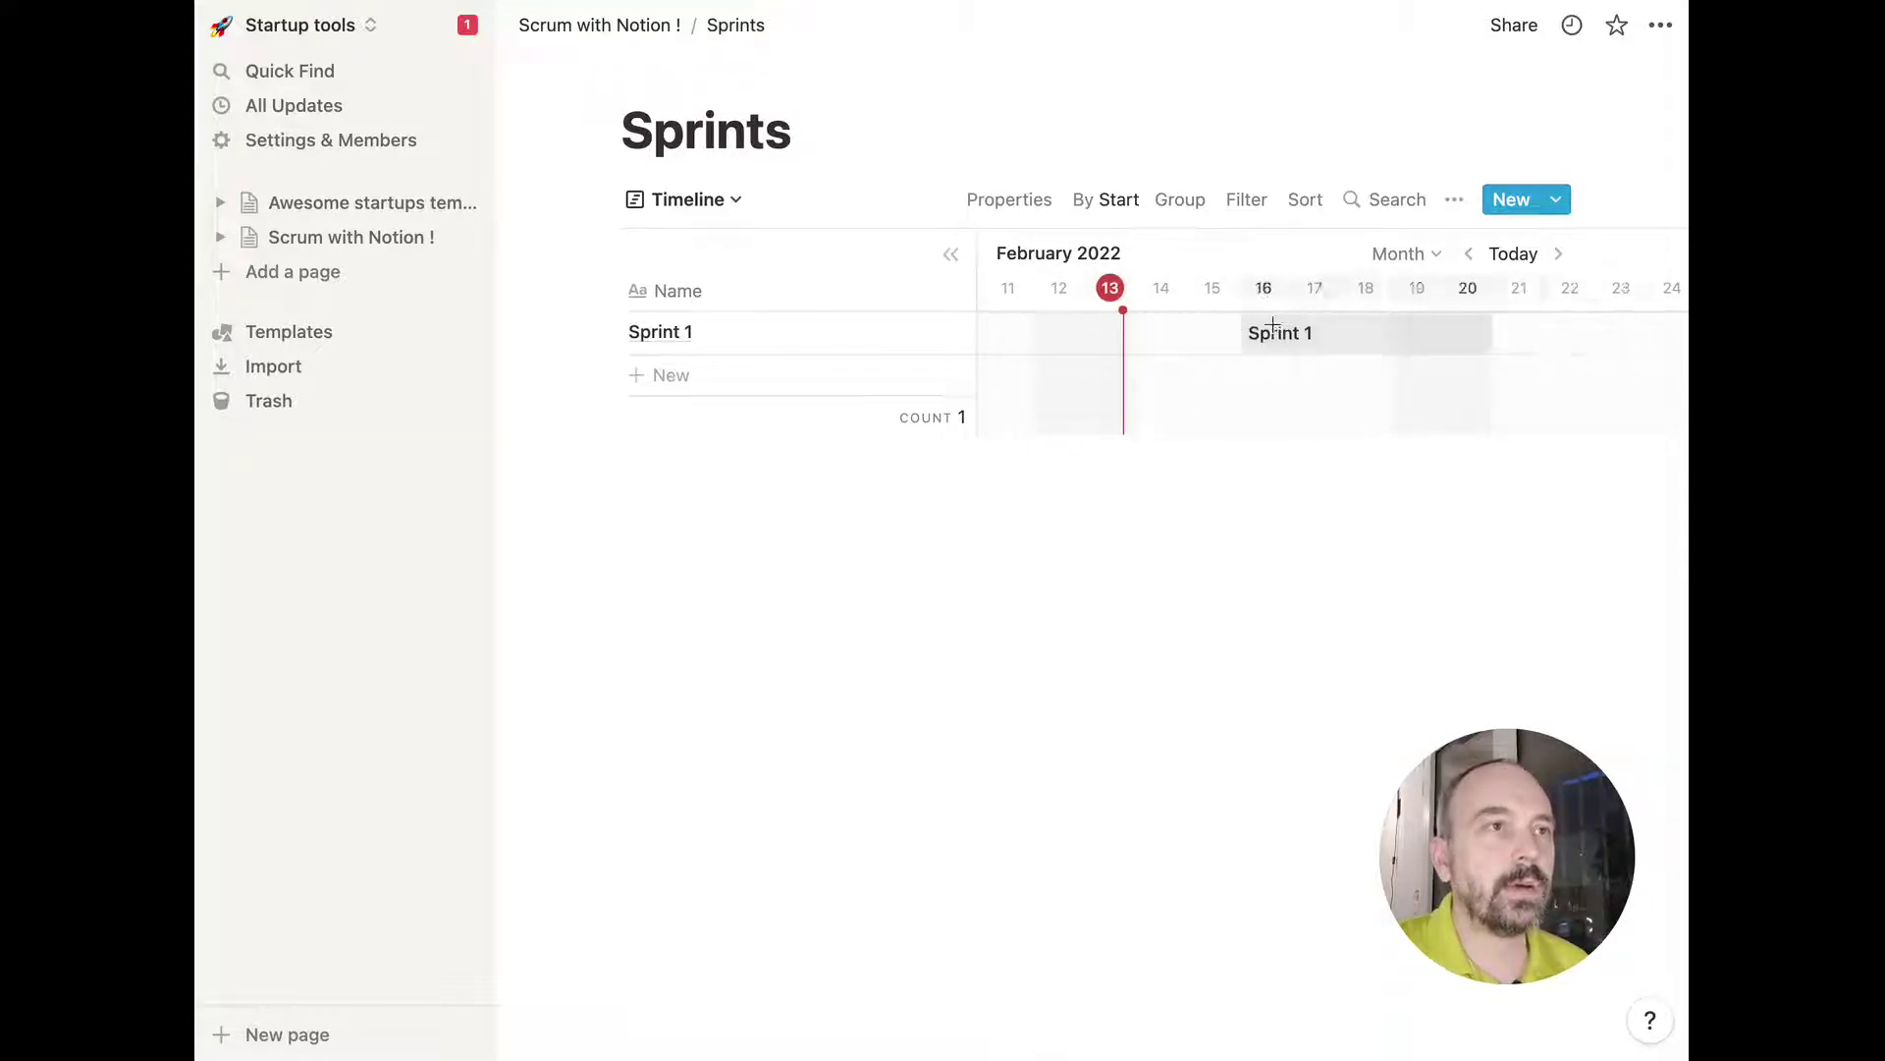
{"action": "left_click", "coordinate": [1164, 335]}
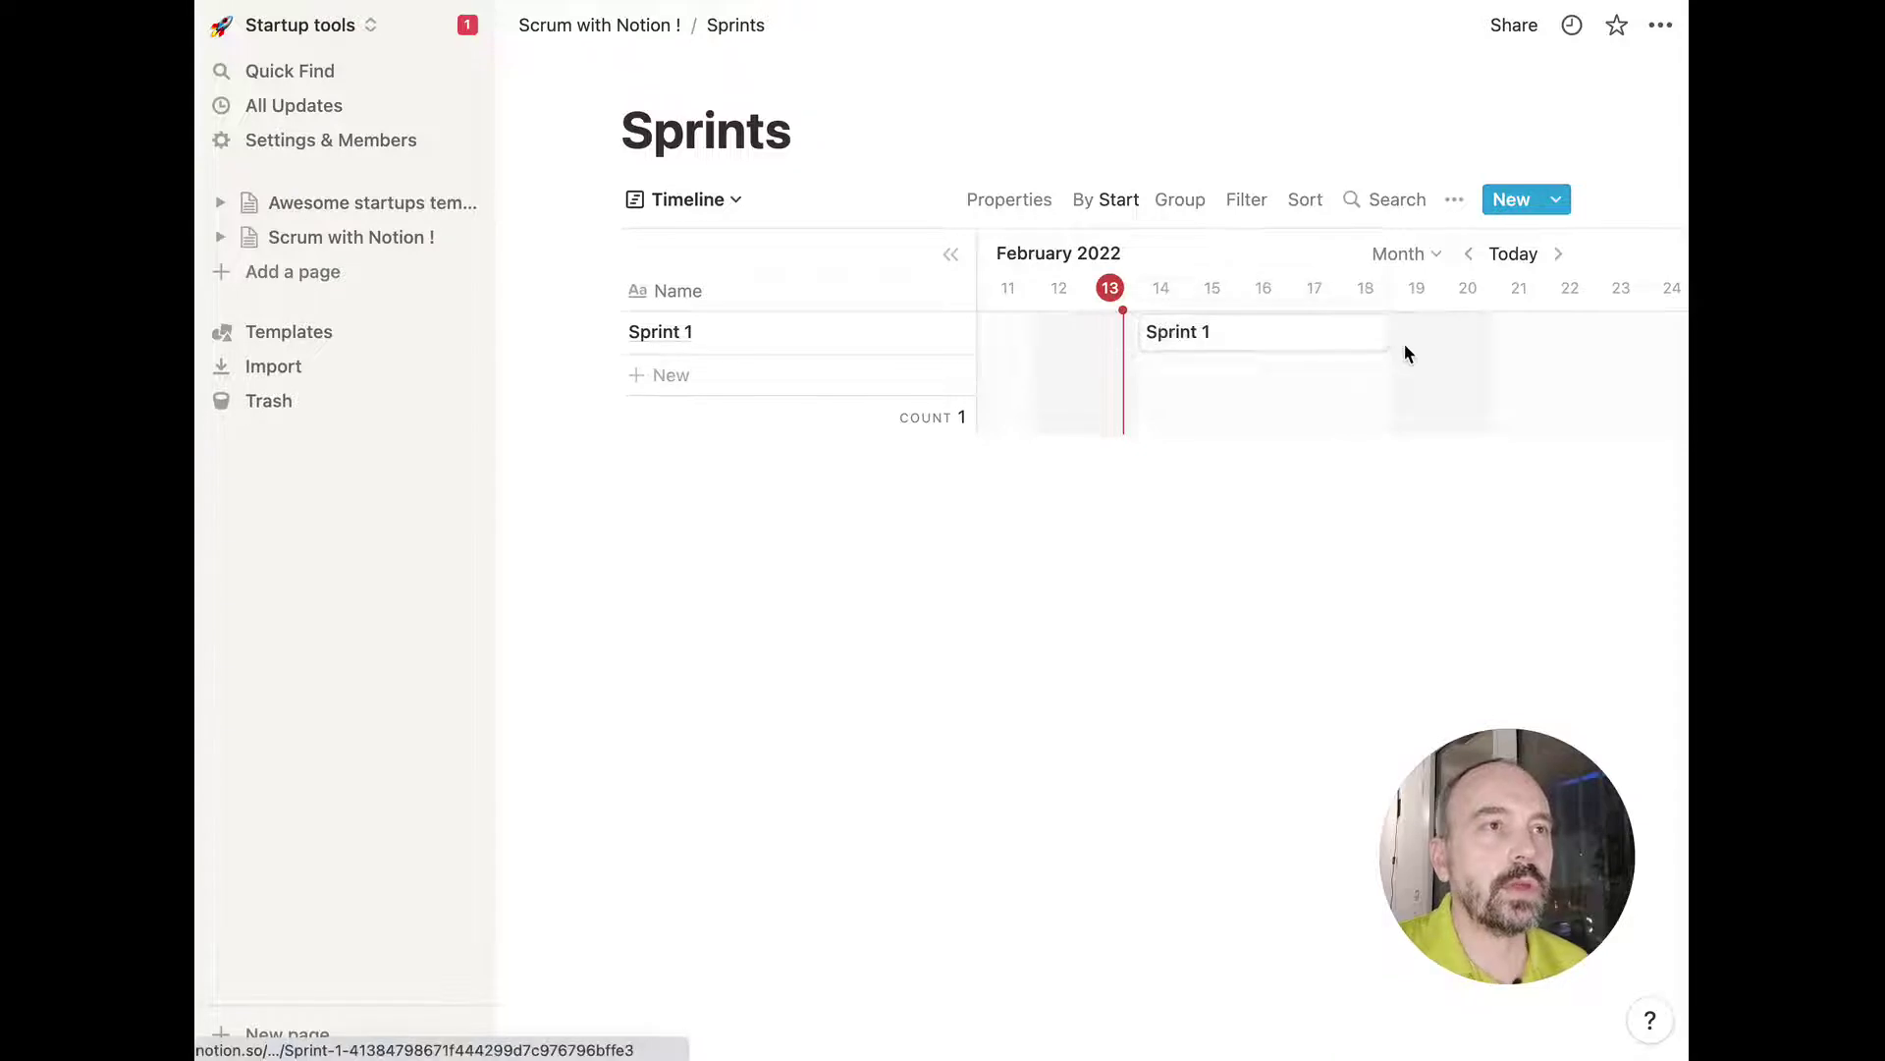
{"action": "left_click_drag", "start_coordinate": [1391, 334], "coordinate": [1569, 336]}
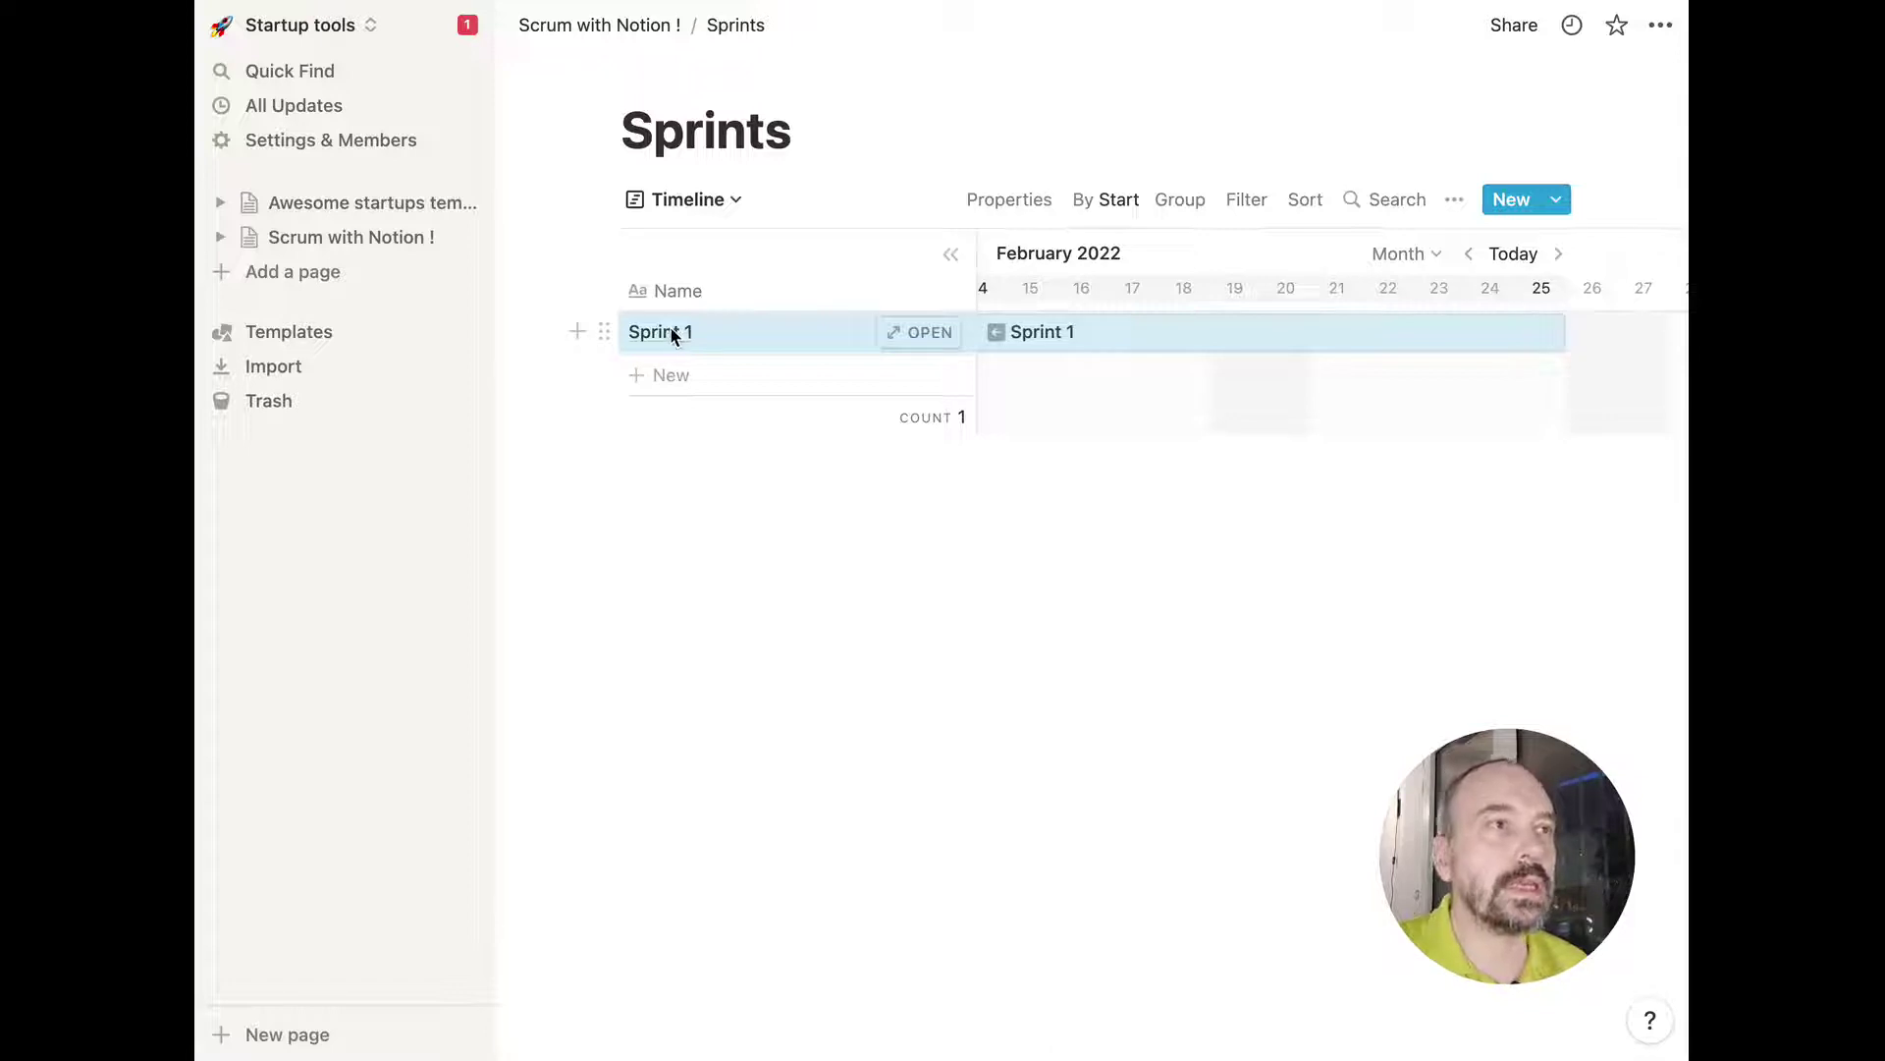
Open Sprint 1 from the timeline and rename its Start property as "Date".
{"action": "left_click", "coordinate": [917, 333]}
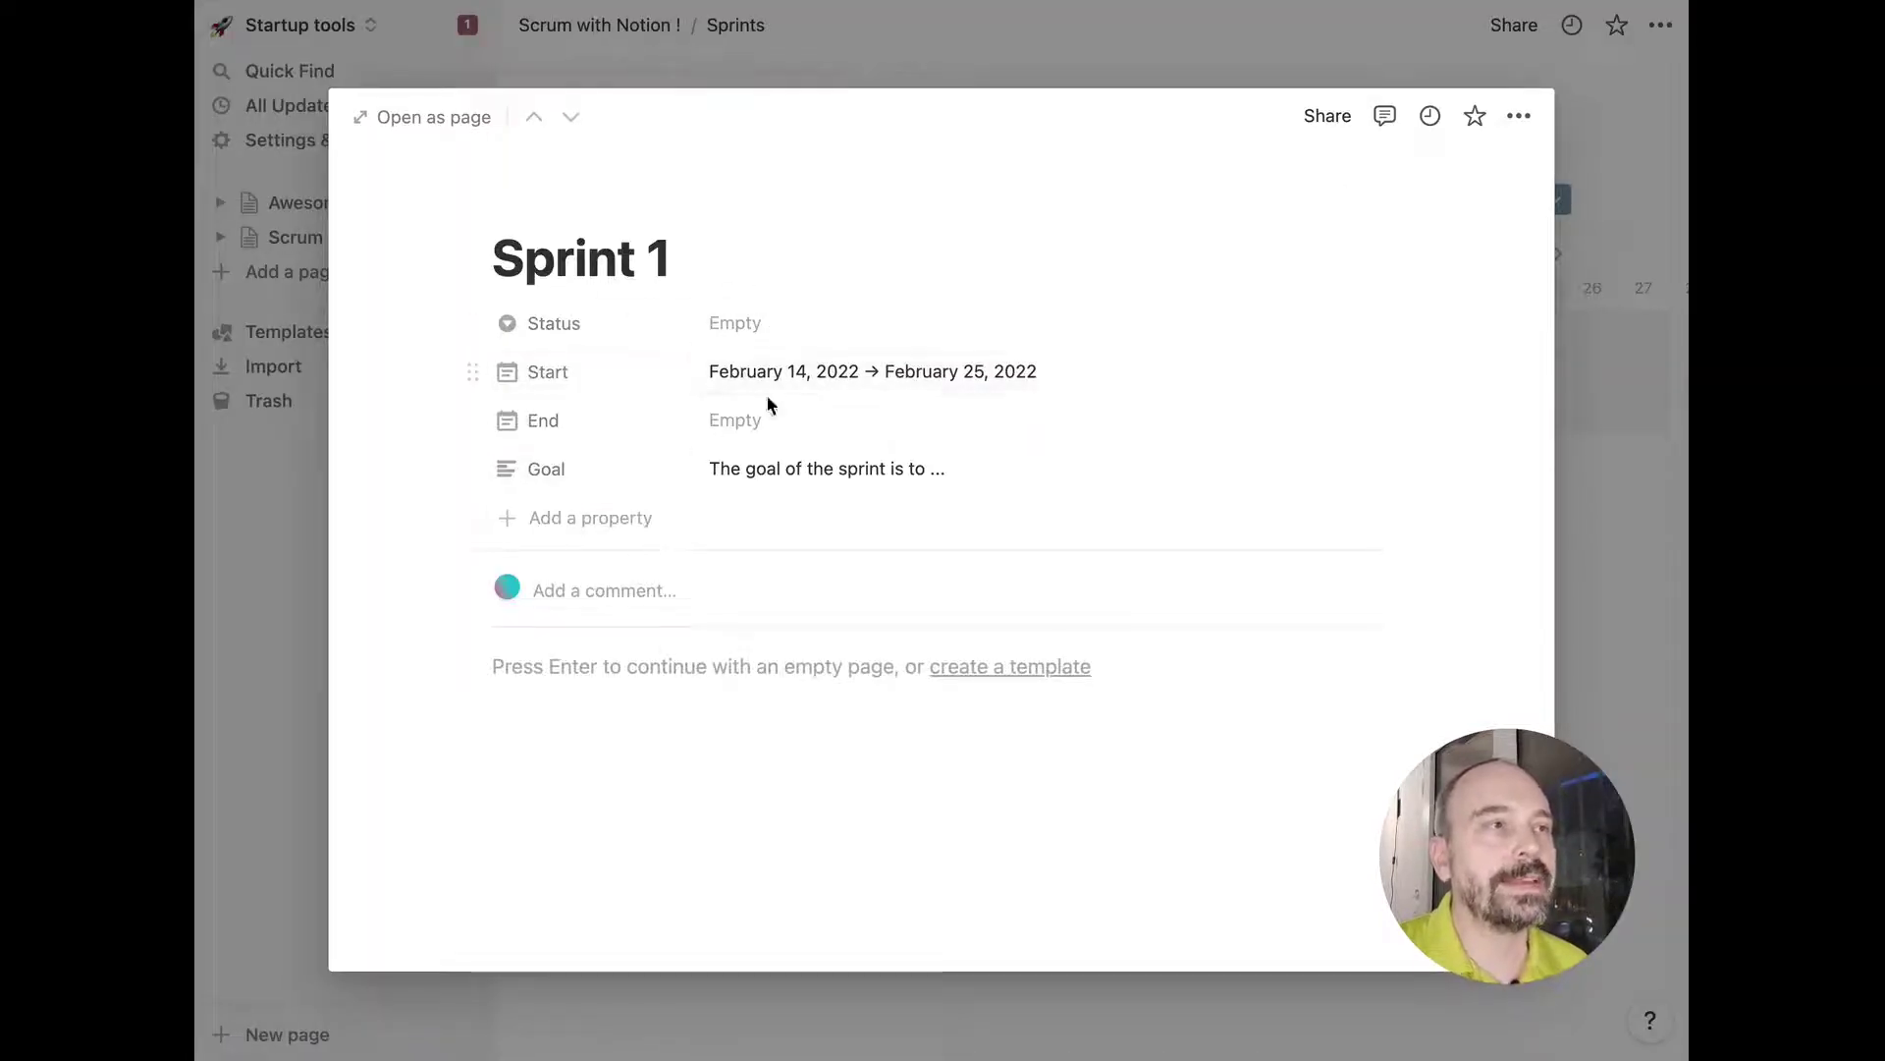
{"action": "left_click", "coordinate": [567, 377]}
{"action": "type", "text": "Date"}
{"action": "key", "text": "Return"}
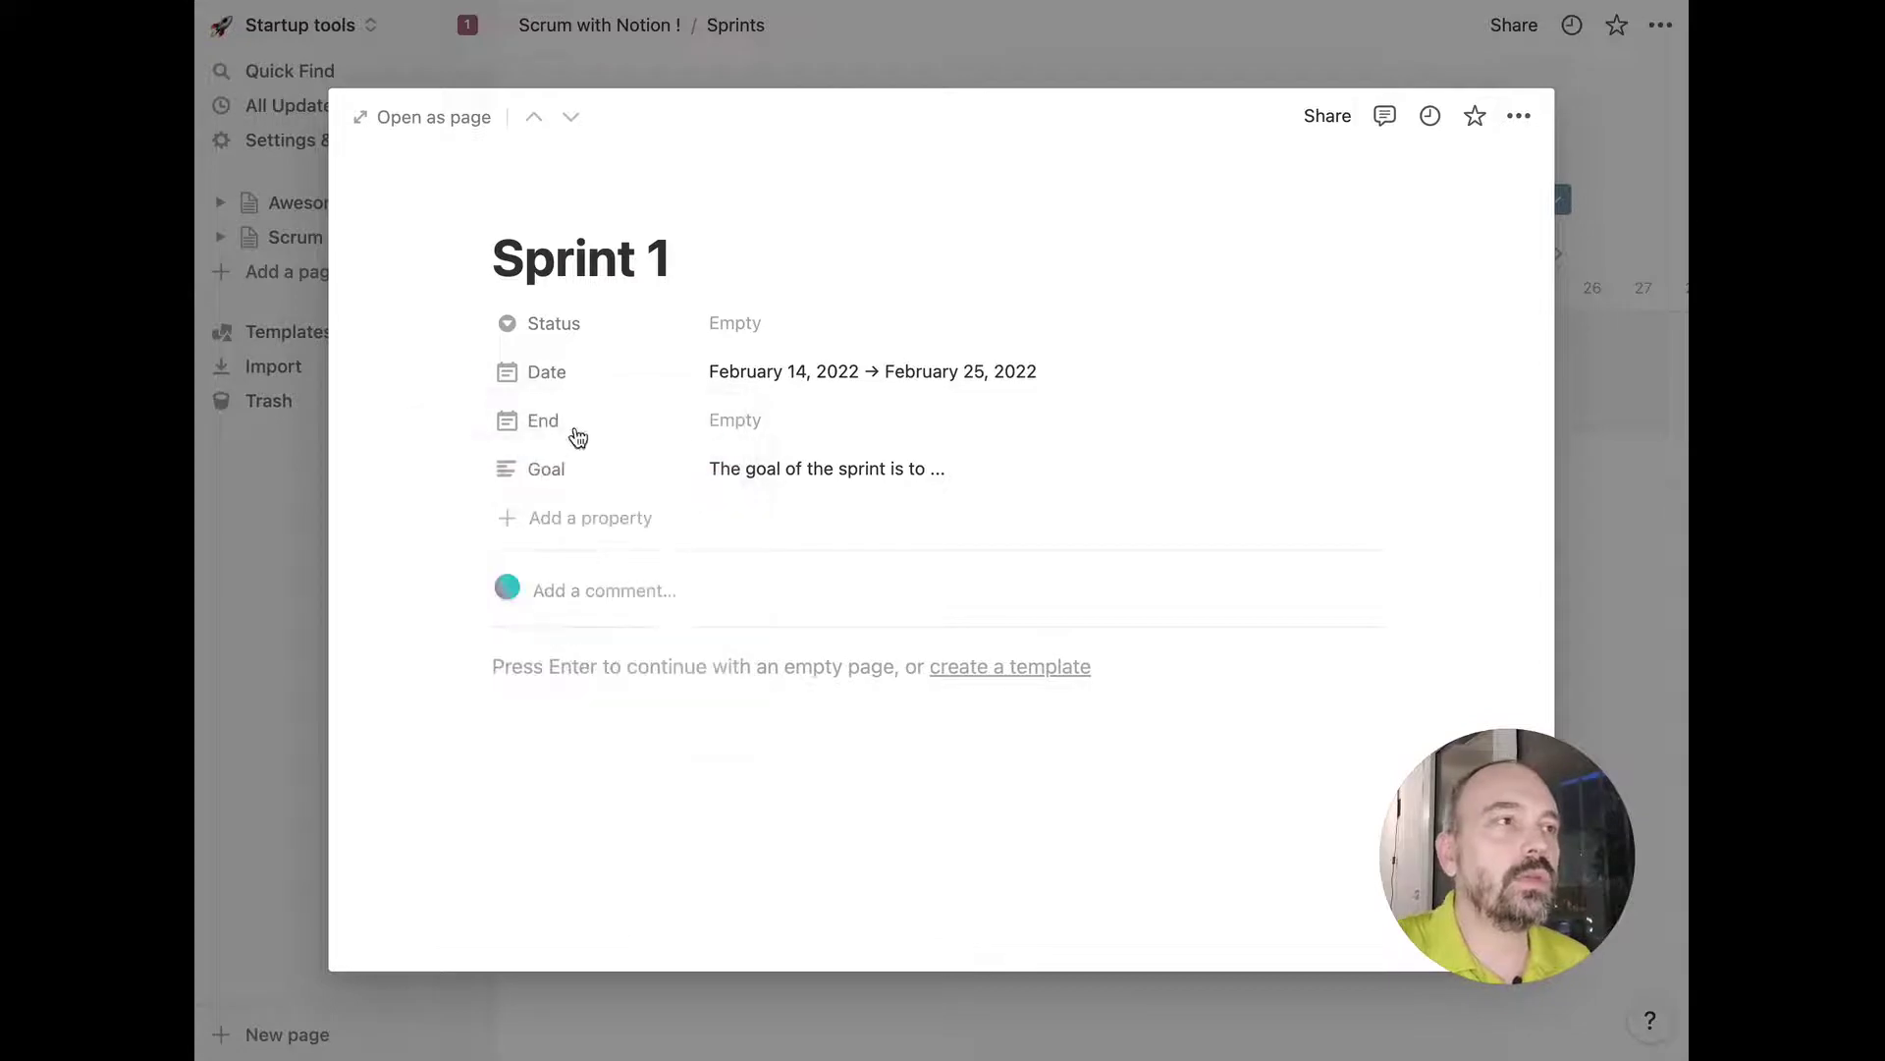
Delete the End property from Sprint 1 and close the card.
{"action": "left_click", "coordinate": [573, 433]}
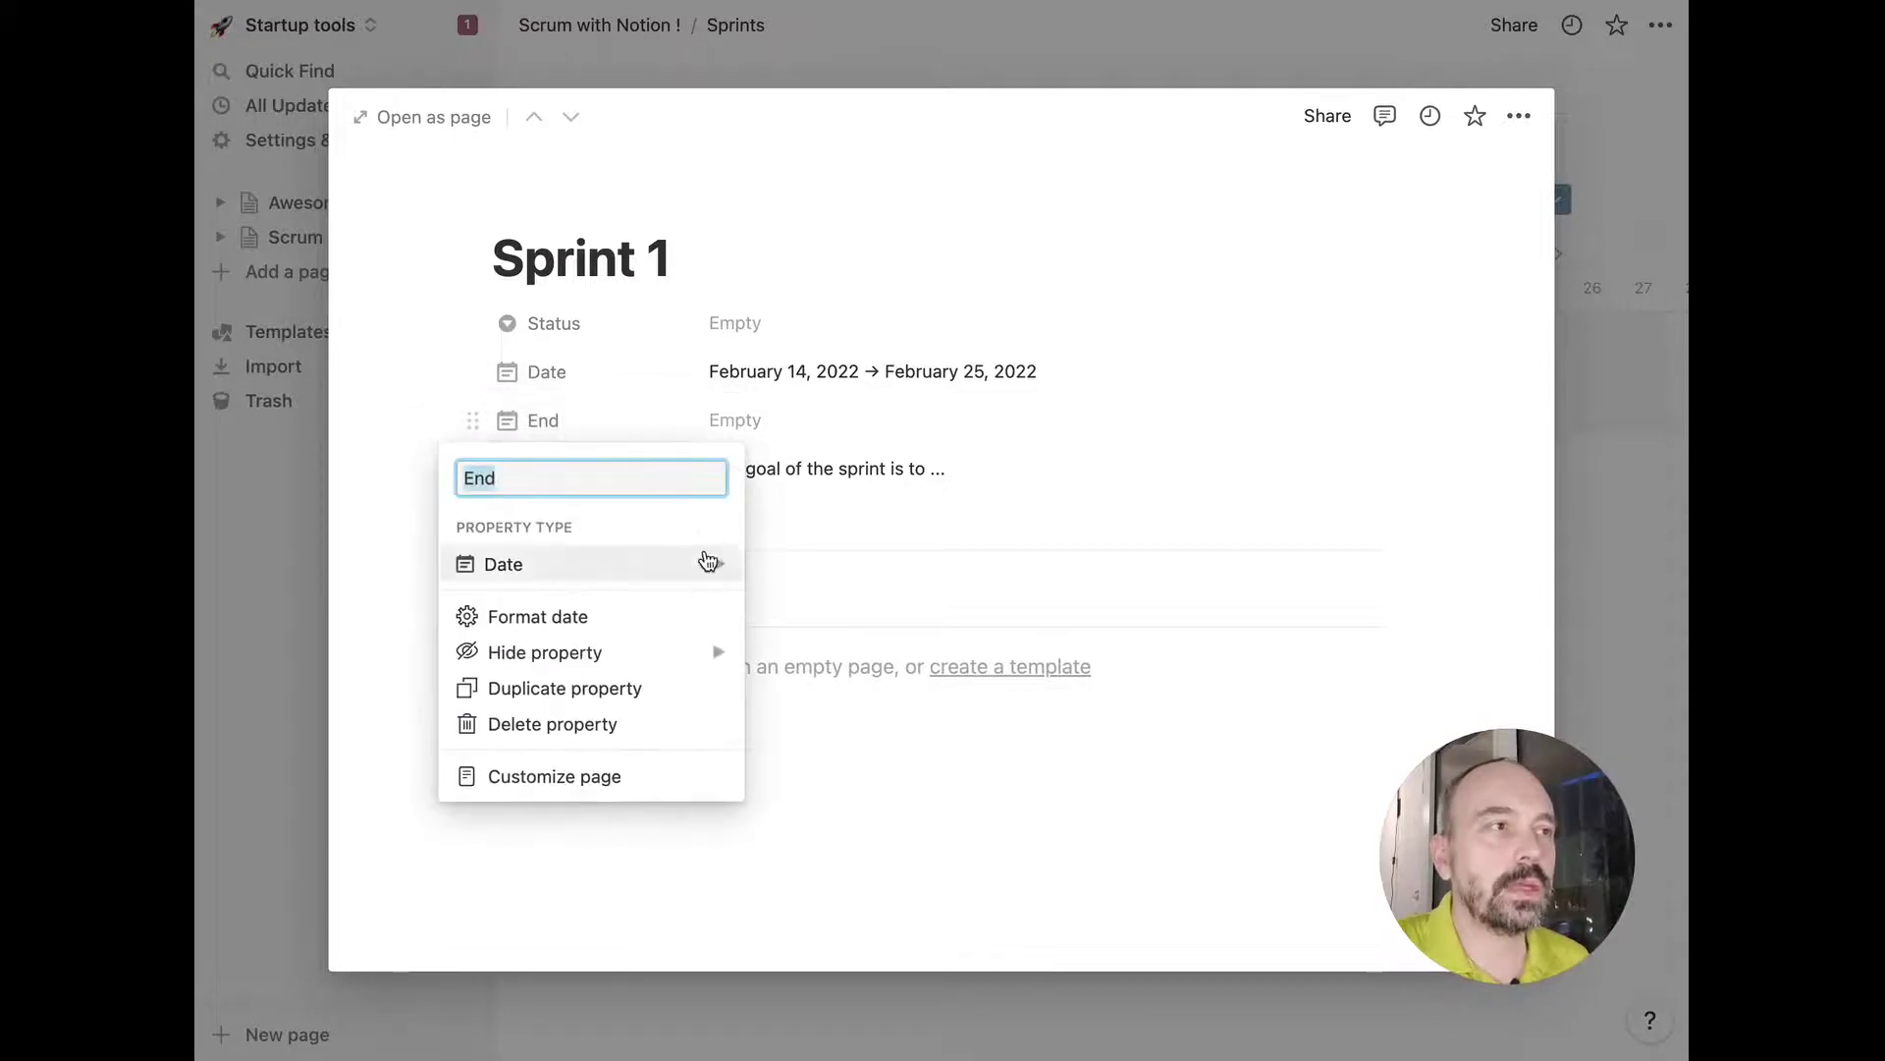
{"action": "left_click", "coordinate": [707, 560]}
{"action": "left_click", "coordinate": [590, 726]}
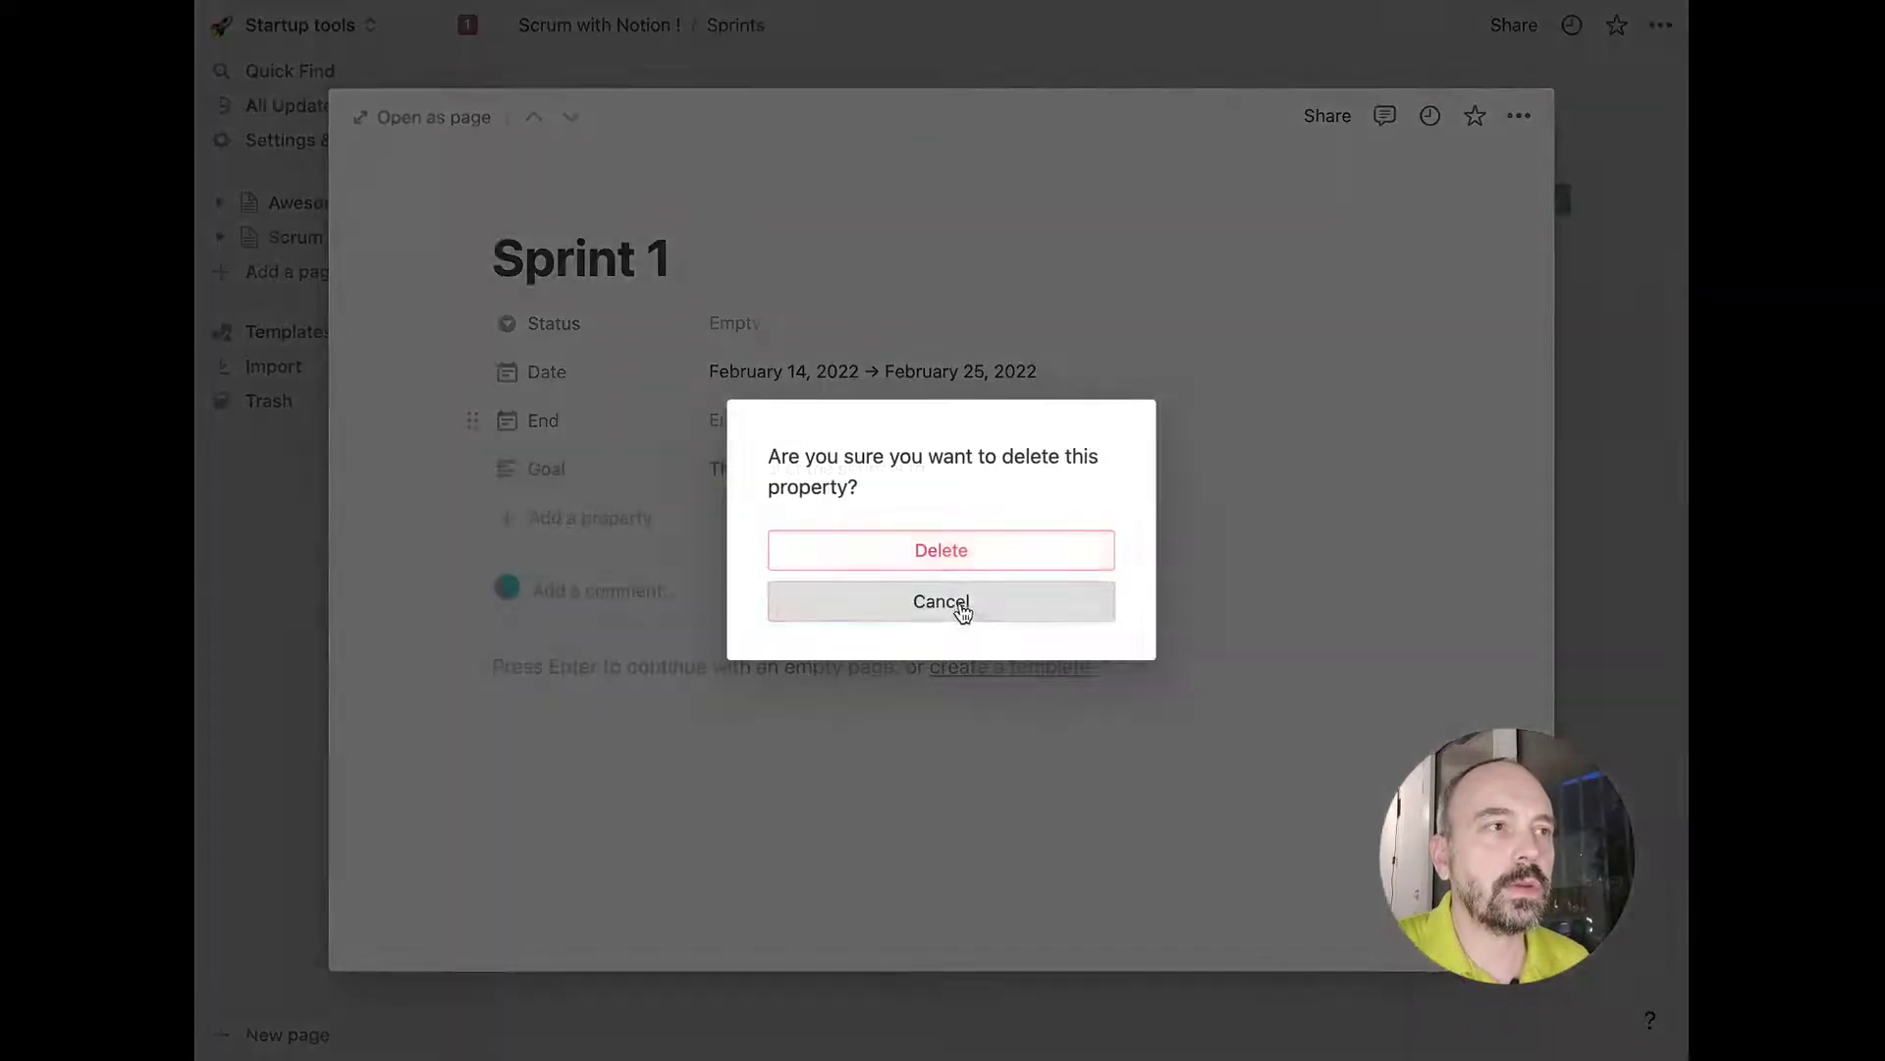
{"action": "left_click", "coordinate": [960, 543]}
{"action": "left_click", "coordinate": [1043, 44]}
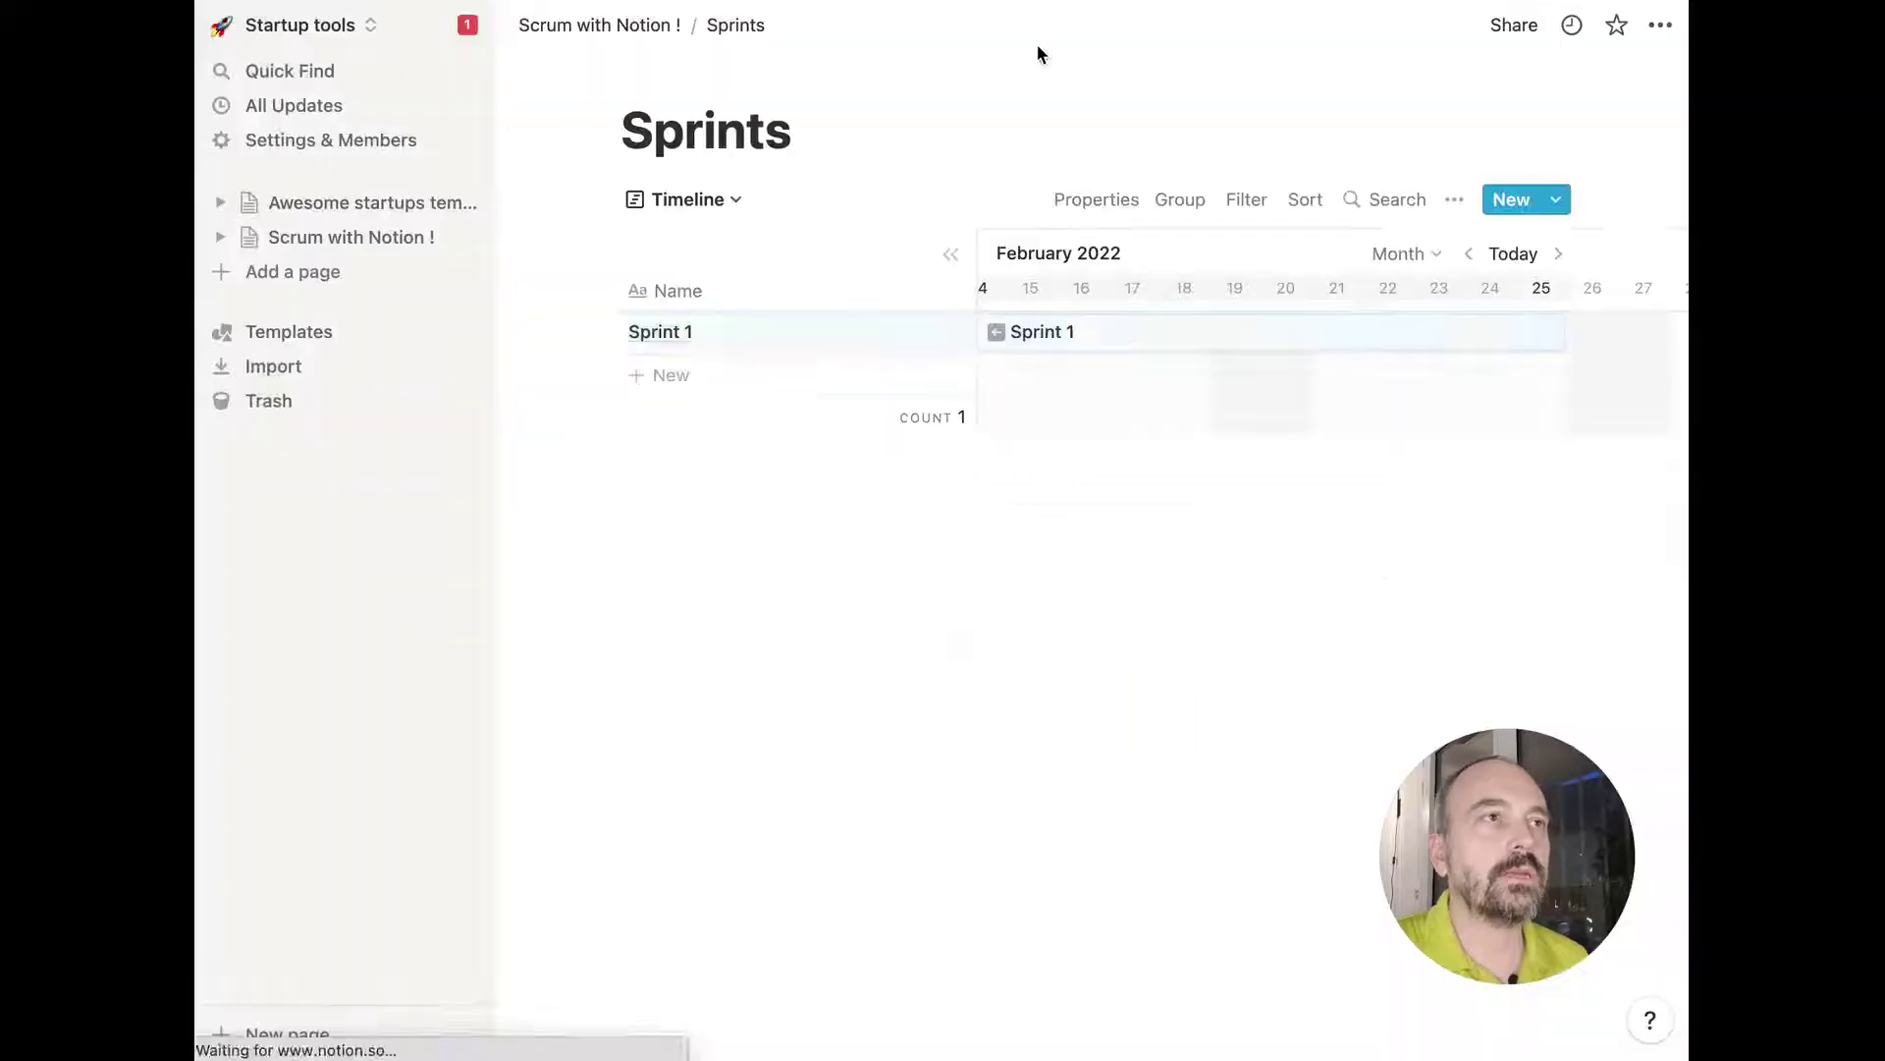
Switch the Sprints database back to the Board view.
{"action": "left_click", "coordinate": [728, 197]}
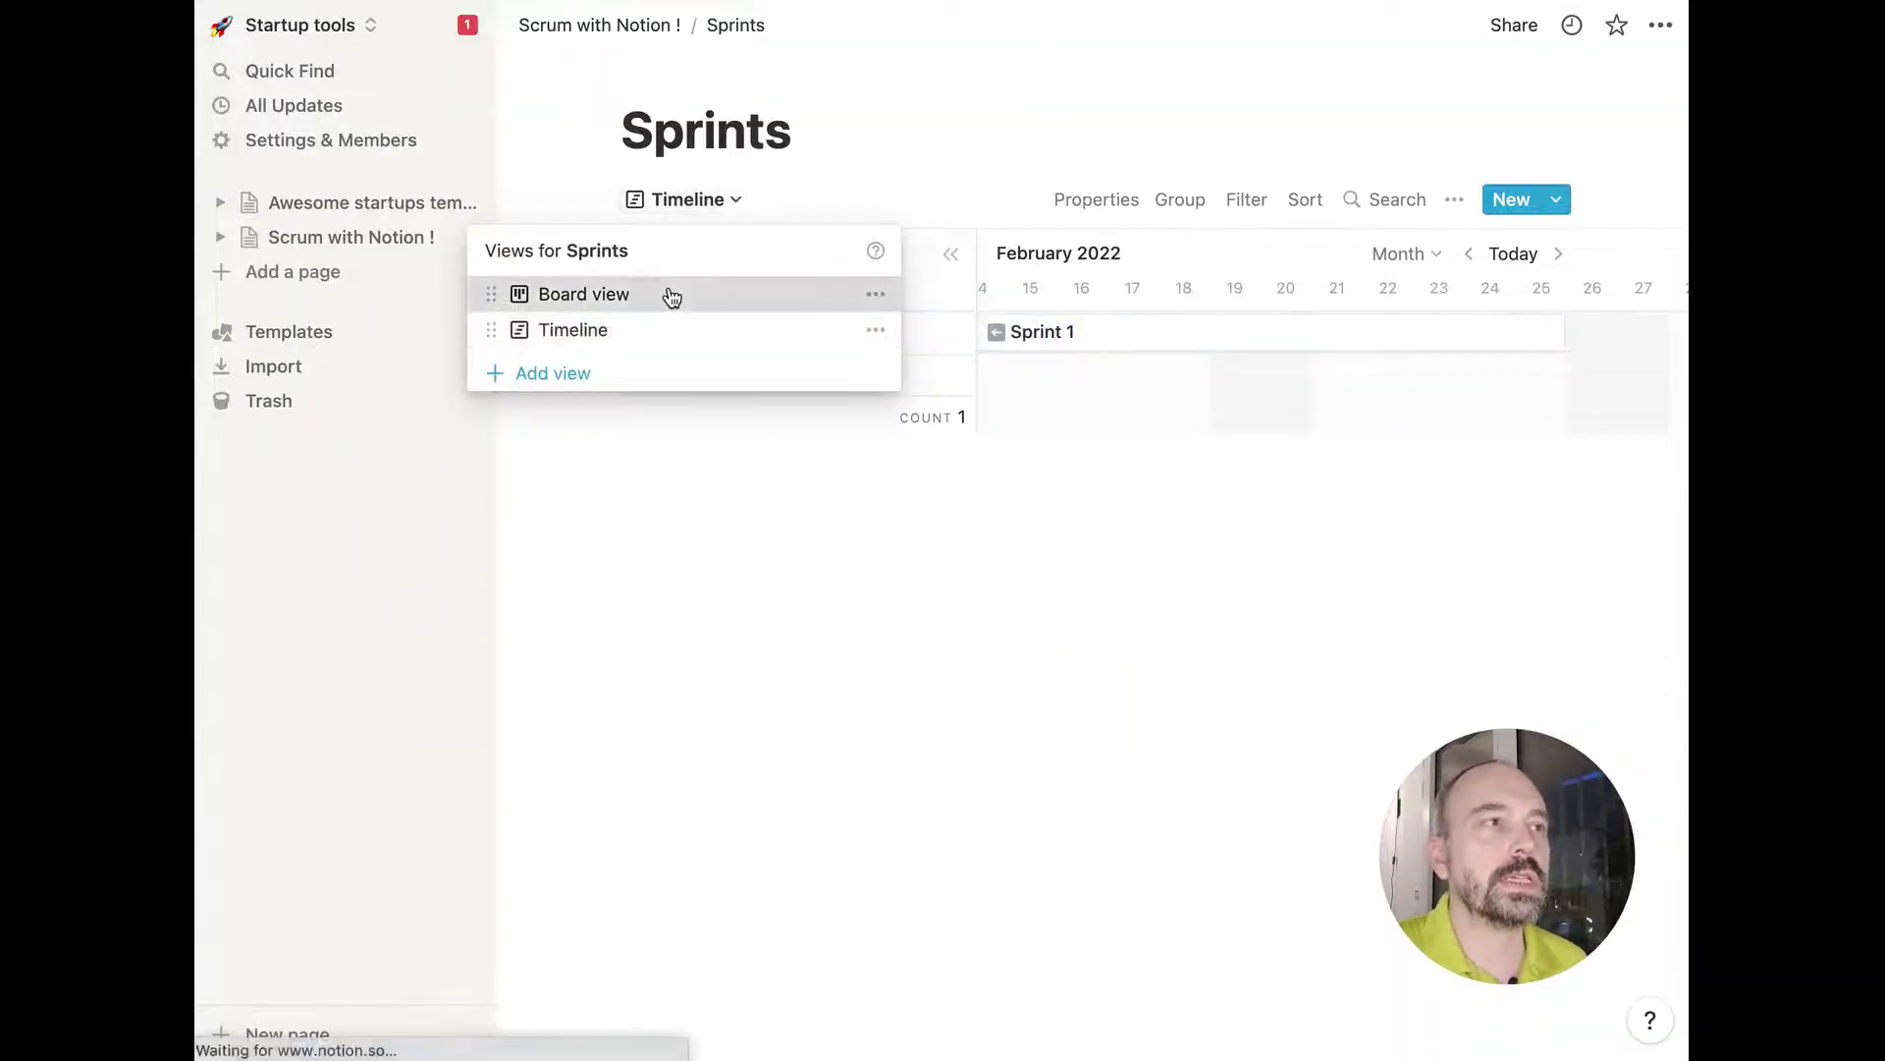
{"action": "left_click", "coordinate": [664, 294]}
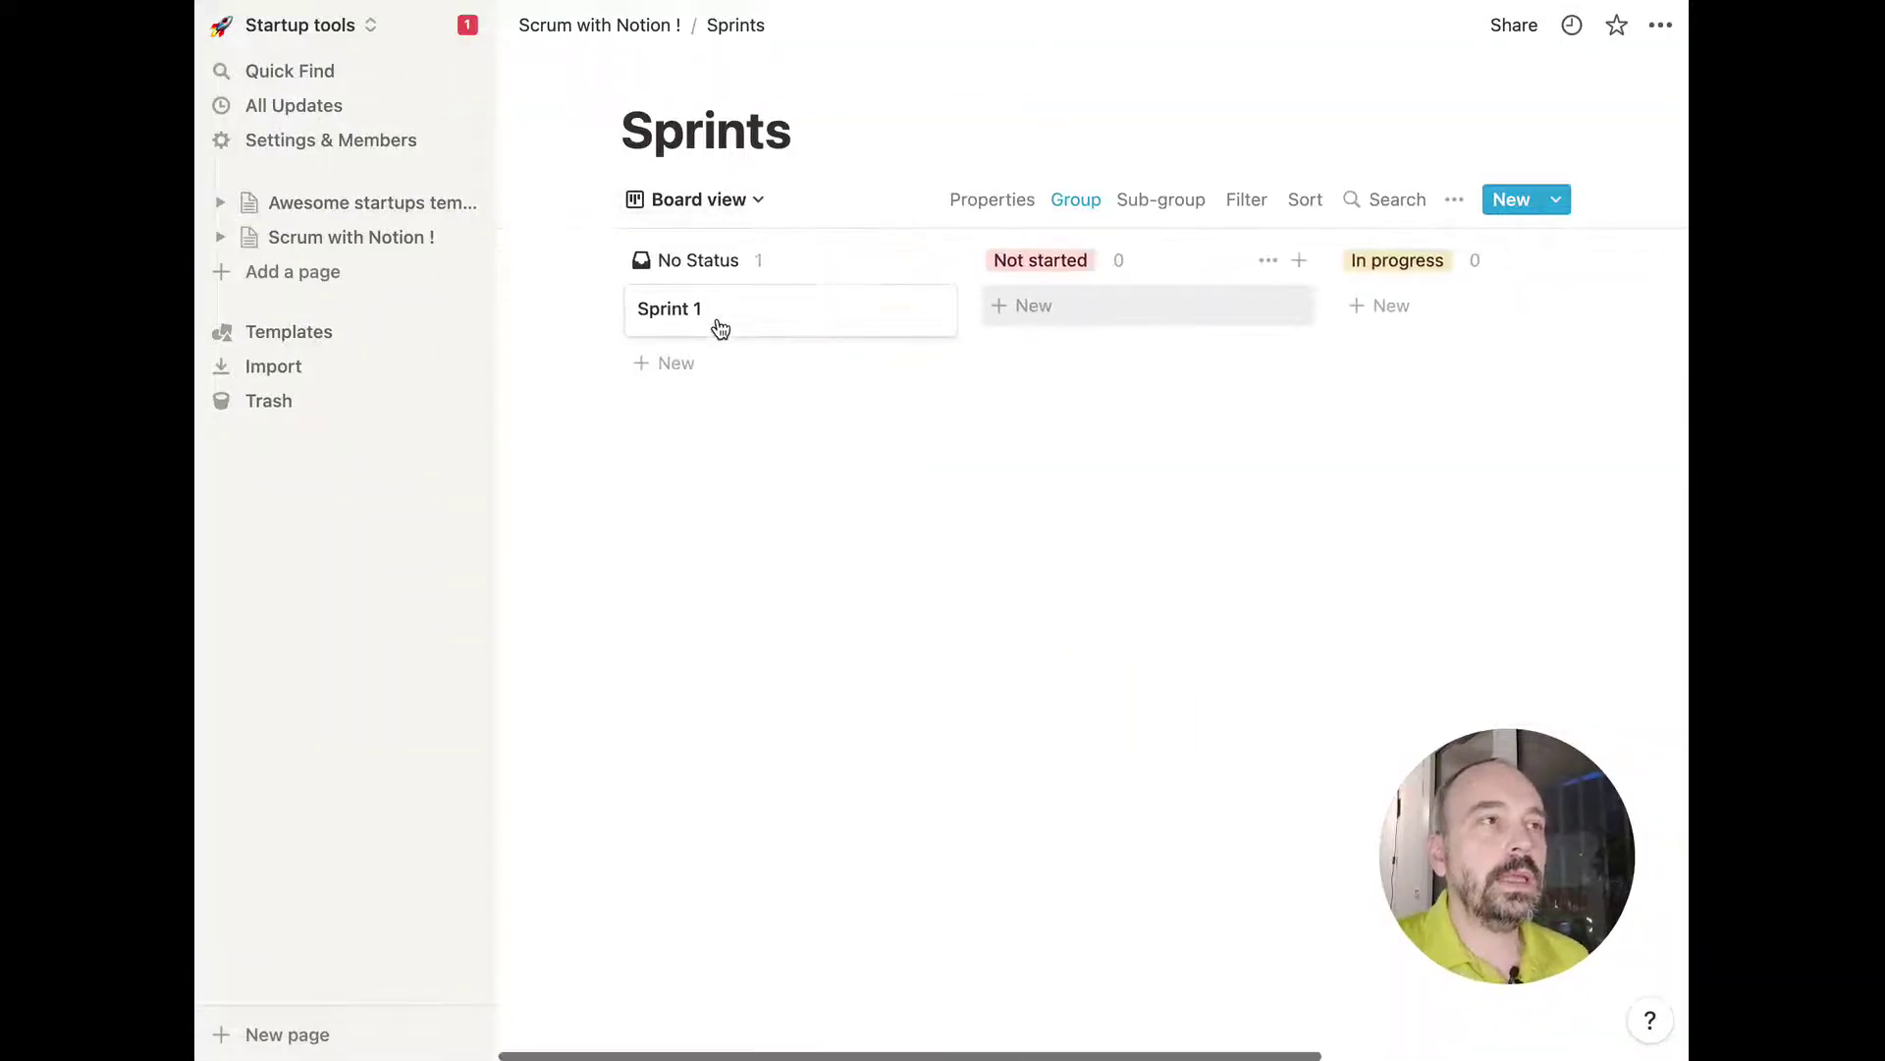
{"action": "left_click", "coordinate": [738, 199]}
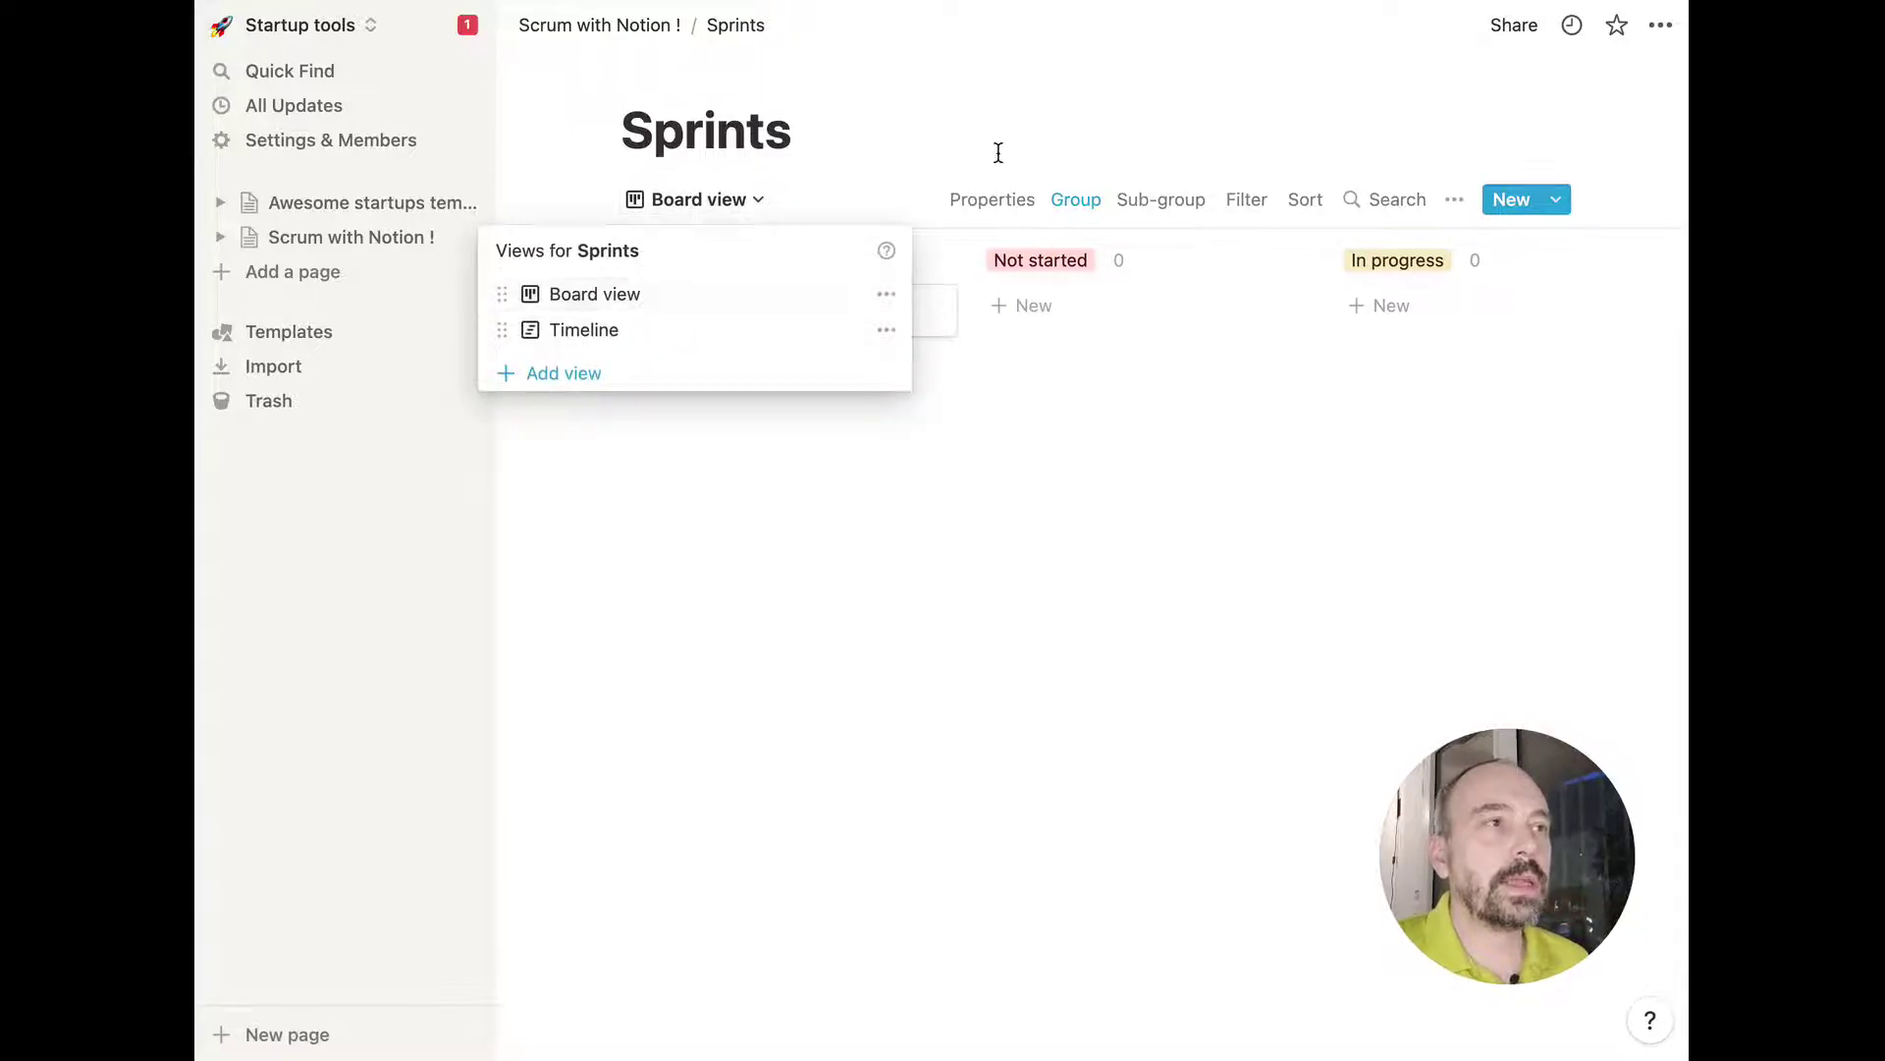
{"action": "left_click", "coordinate": [993, 366]}
Move the Sprint 1 card from the No Status column to the Not started column.
{"action": "scroll", "coordinate": [992, 367], "scroll_direction": "right", "scroll_amount": 5}
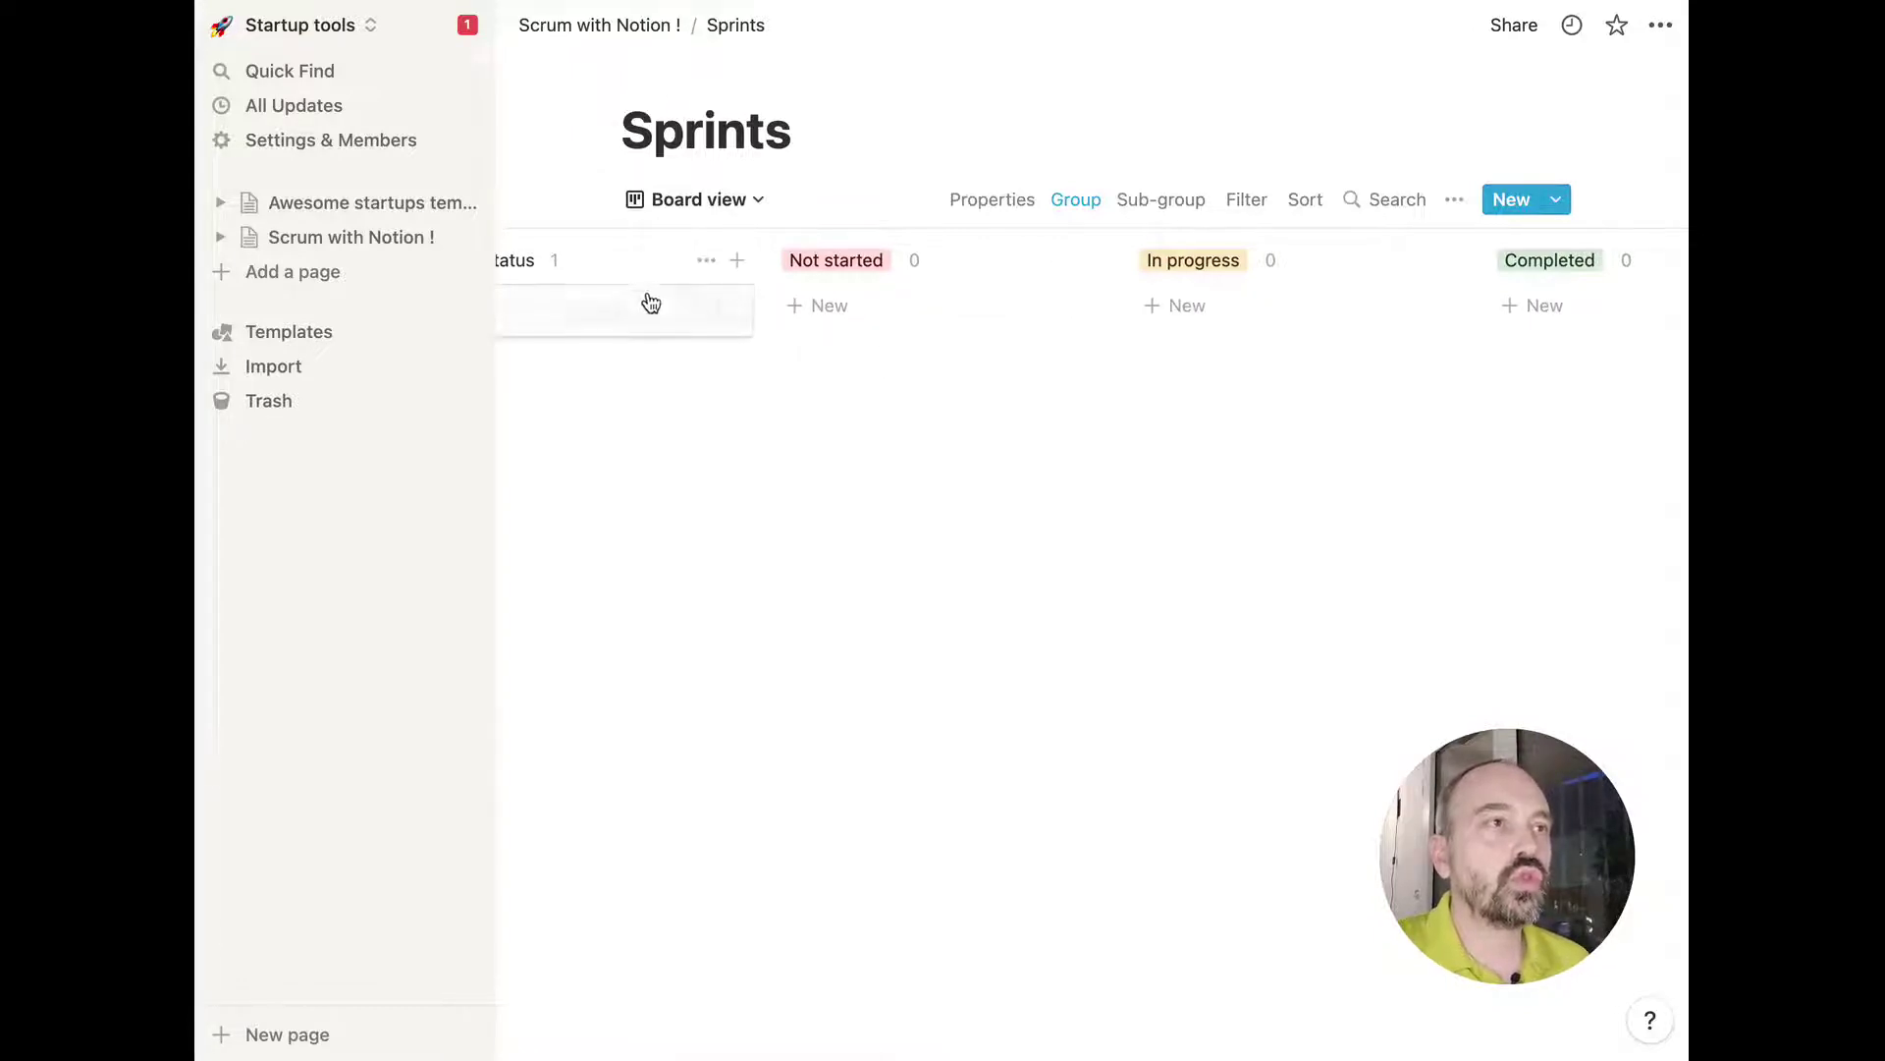
{"action": "scroll", "coordinate": [672, 296], "scroll_direction": "left", "scroll_amount": 3}
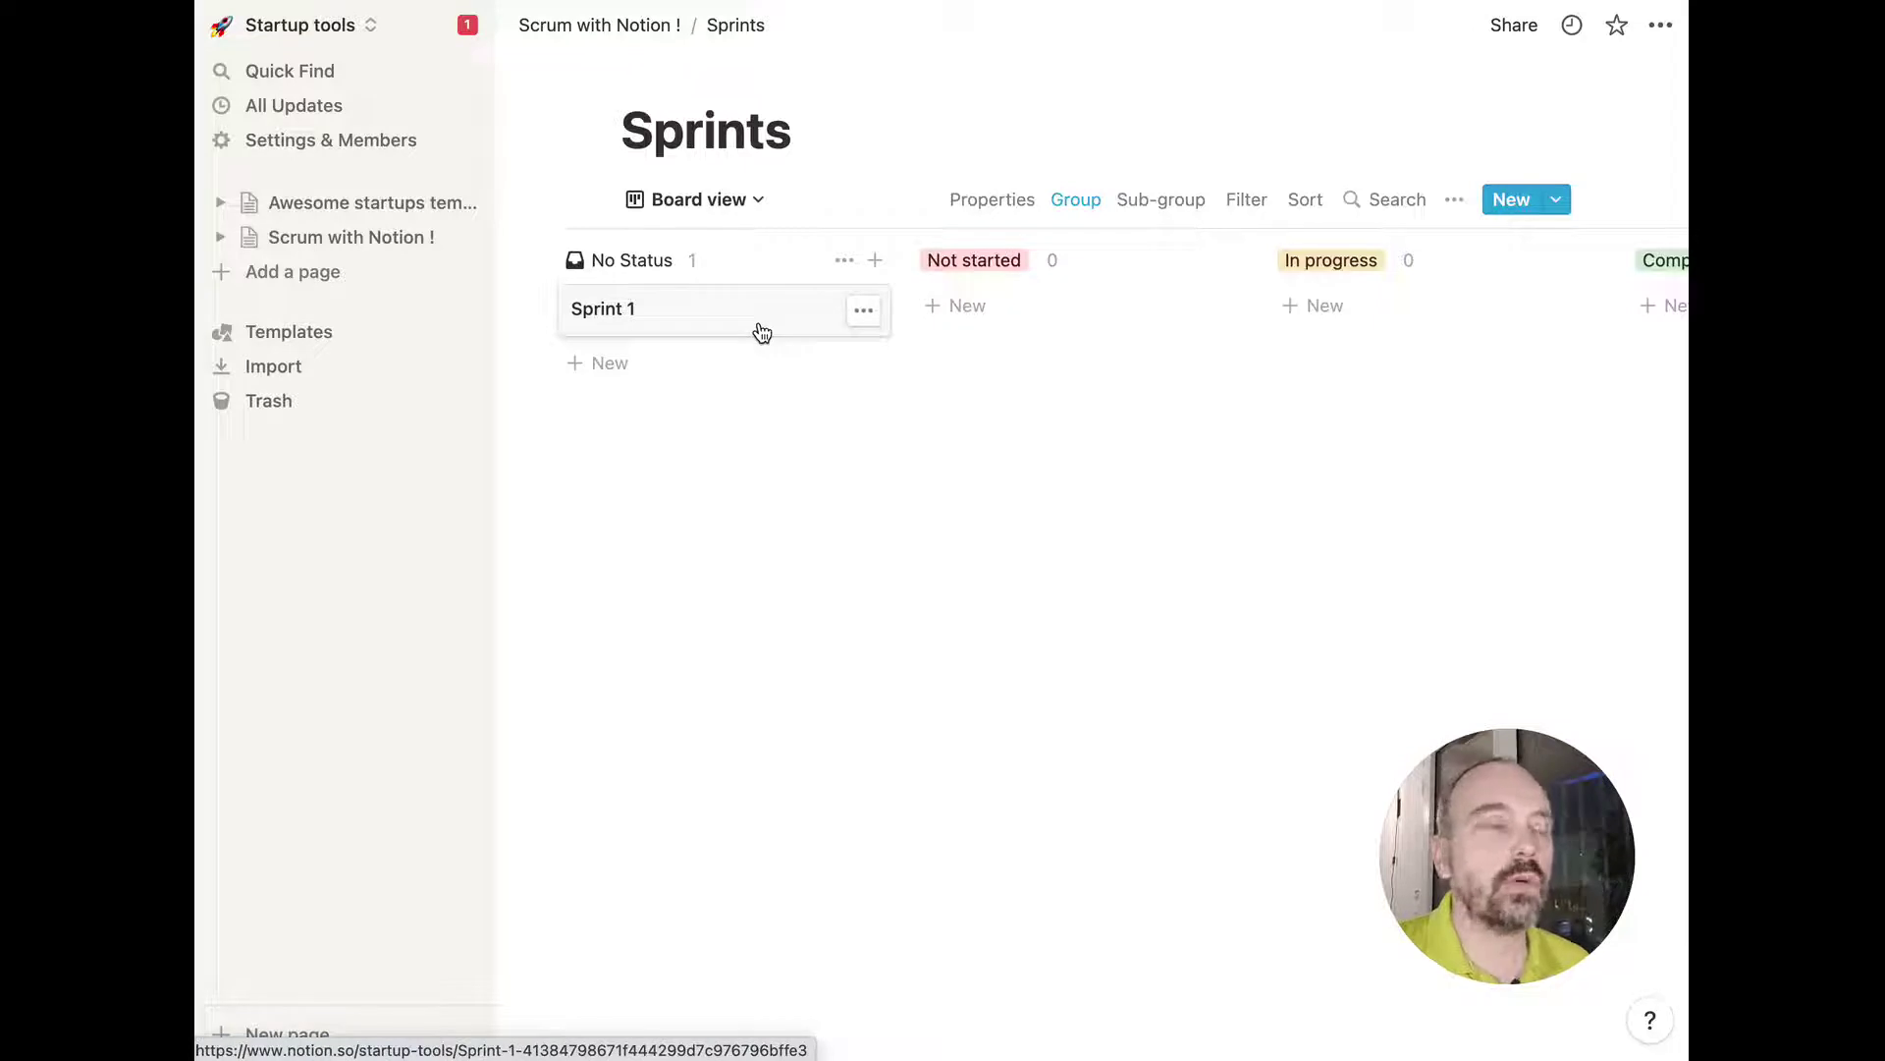
{"action": "left_click_drag", "start_coordinate": [682, 327], "coordinate": [1044, 328]}
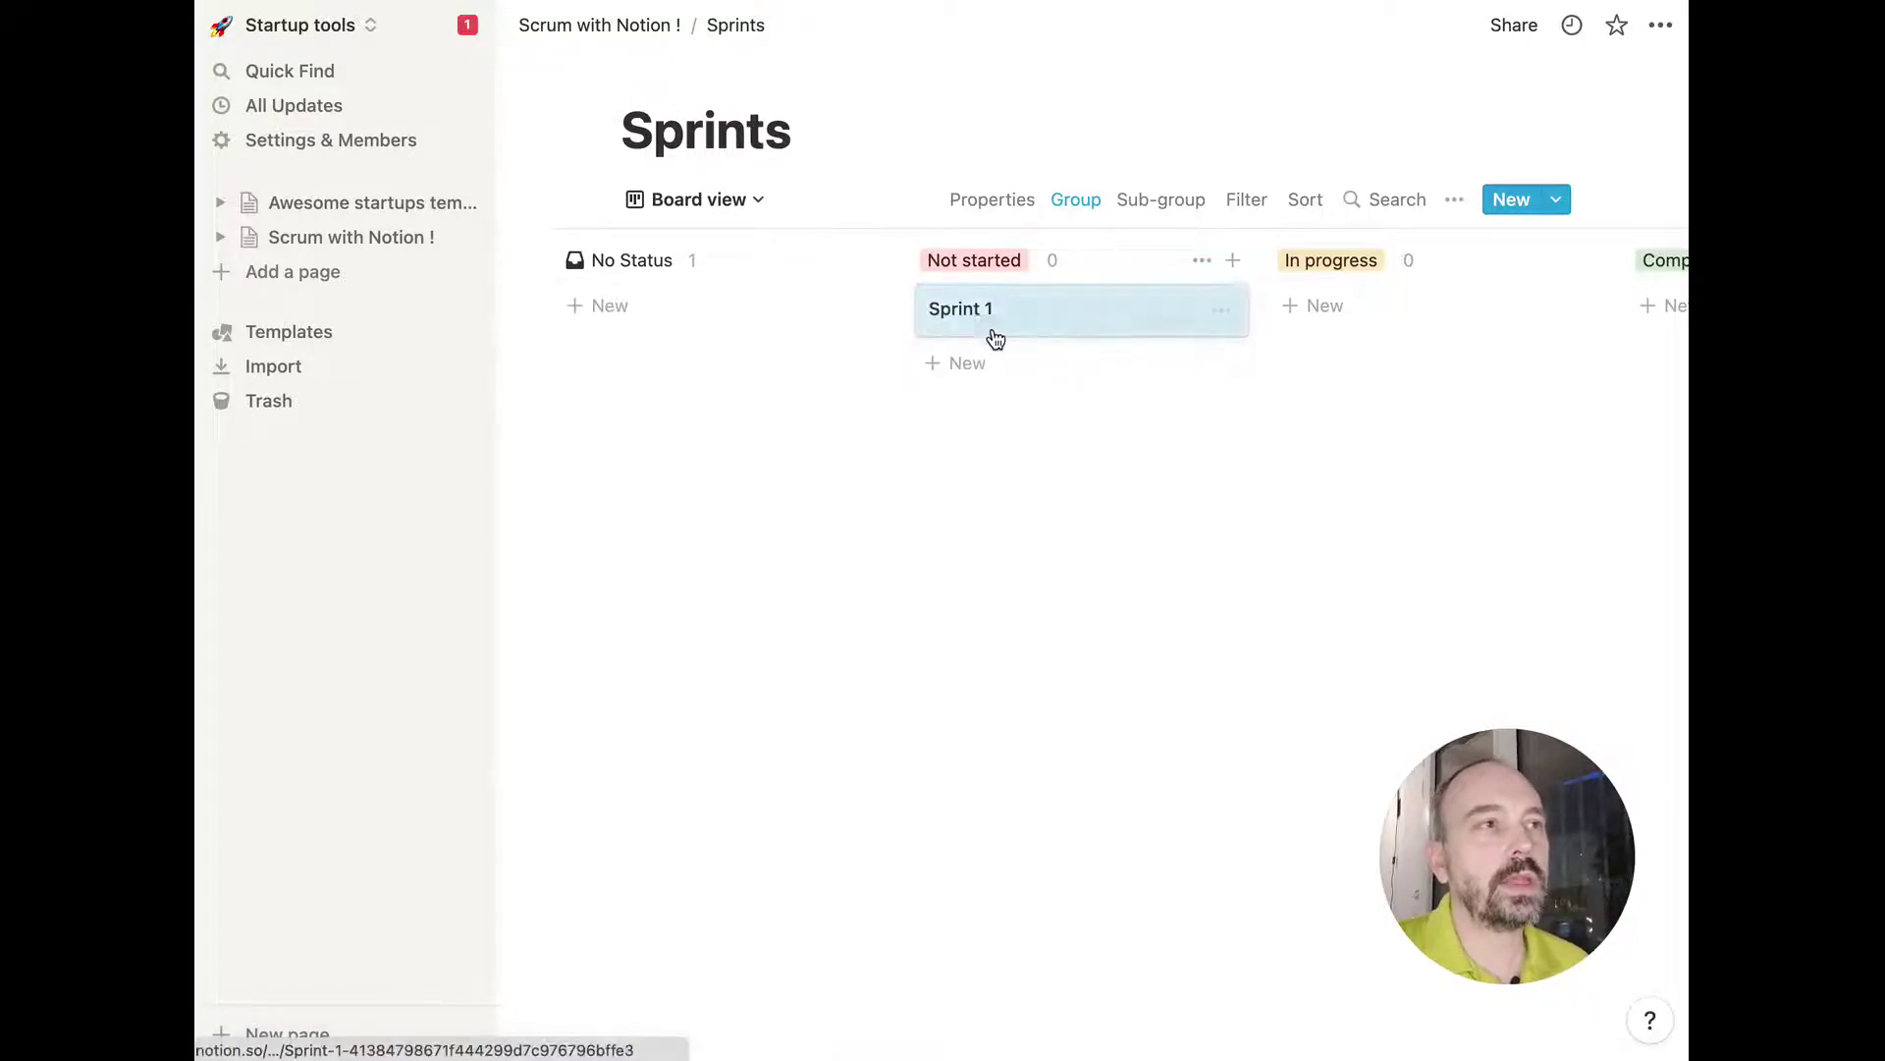
Rename the Not started column of the Sprints board as "In preparation".
{"action": "scroll", "coordinate": [960, 544], "scroll_direction": "right", "scroll_amount": 2}
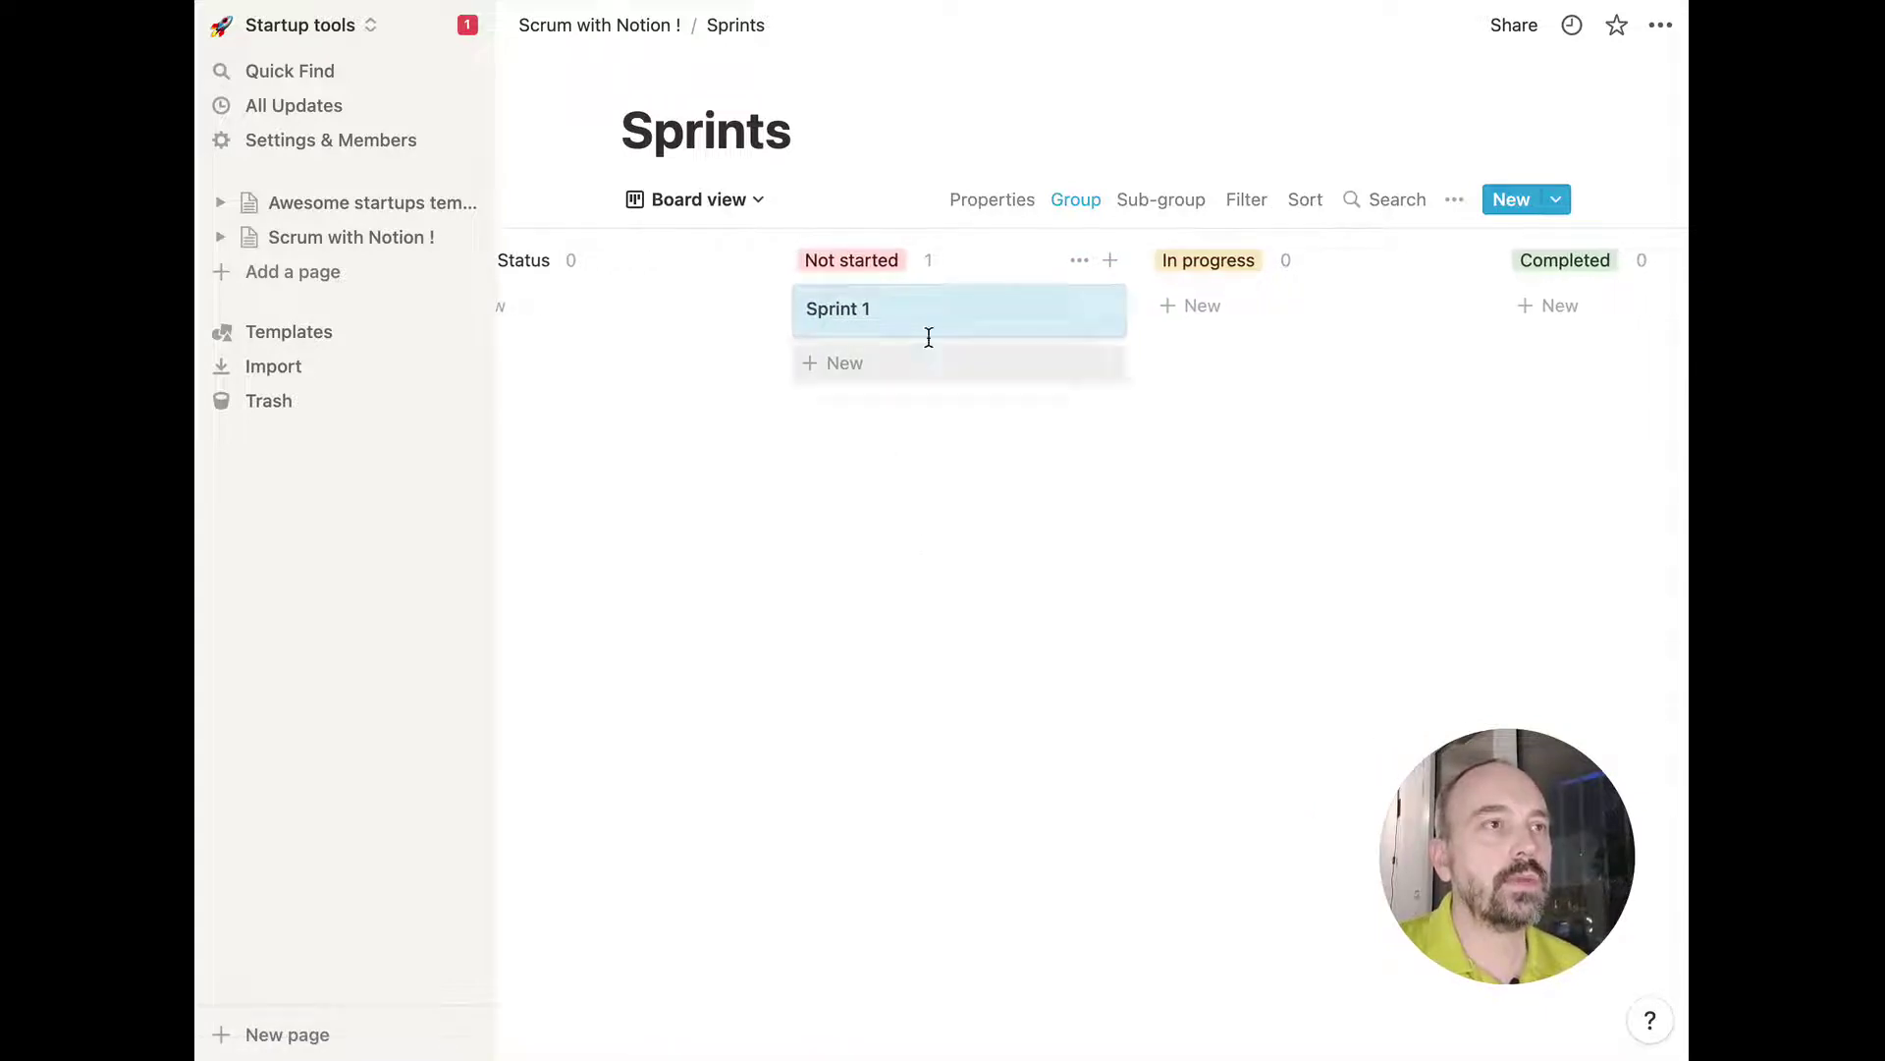
{"action": "scroll", "coordinate": [981, 304], "scroll_direction": "right", "scroll_amount": 2}
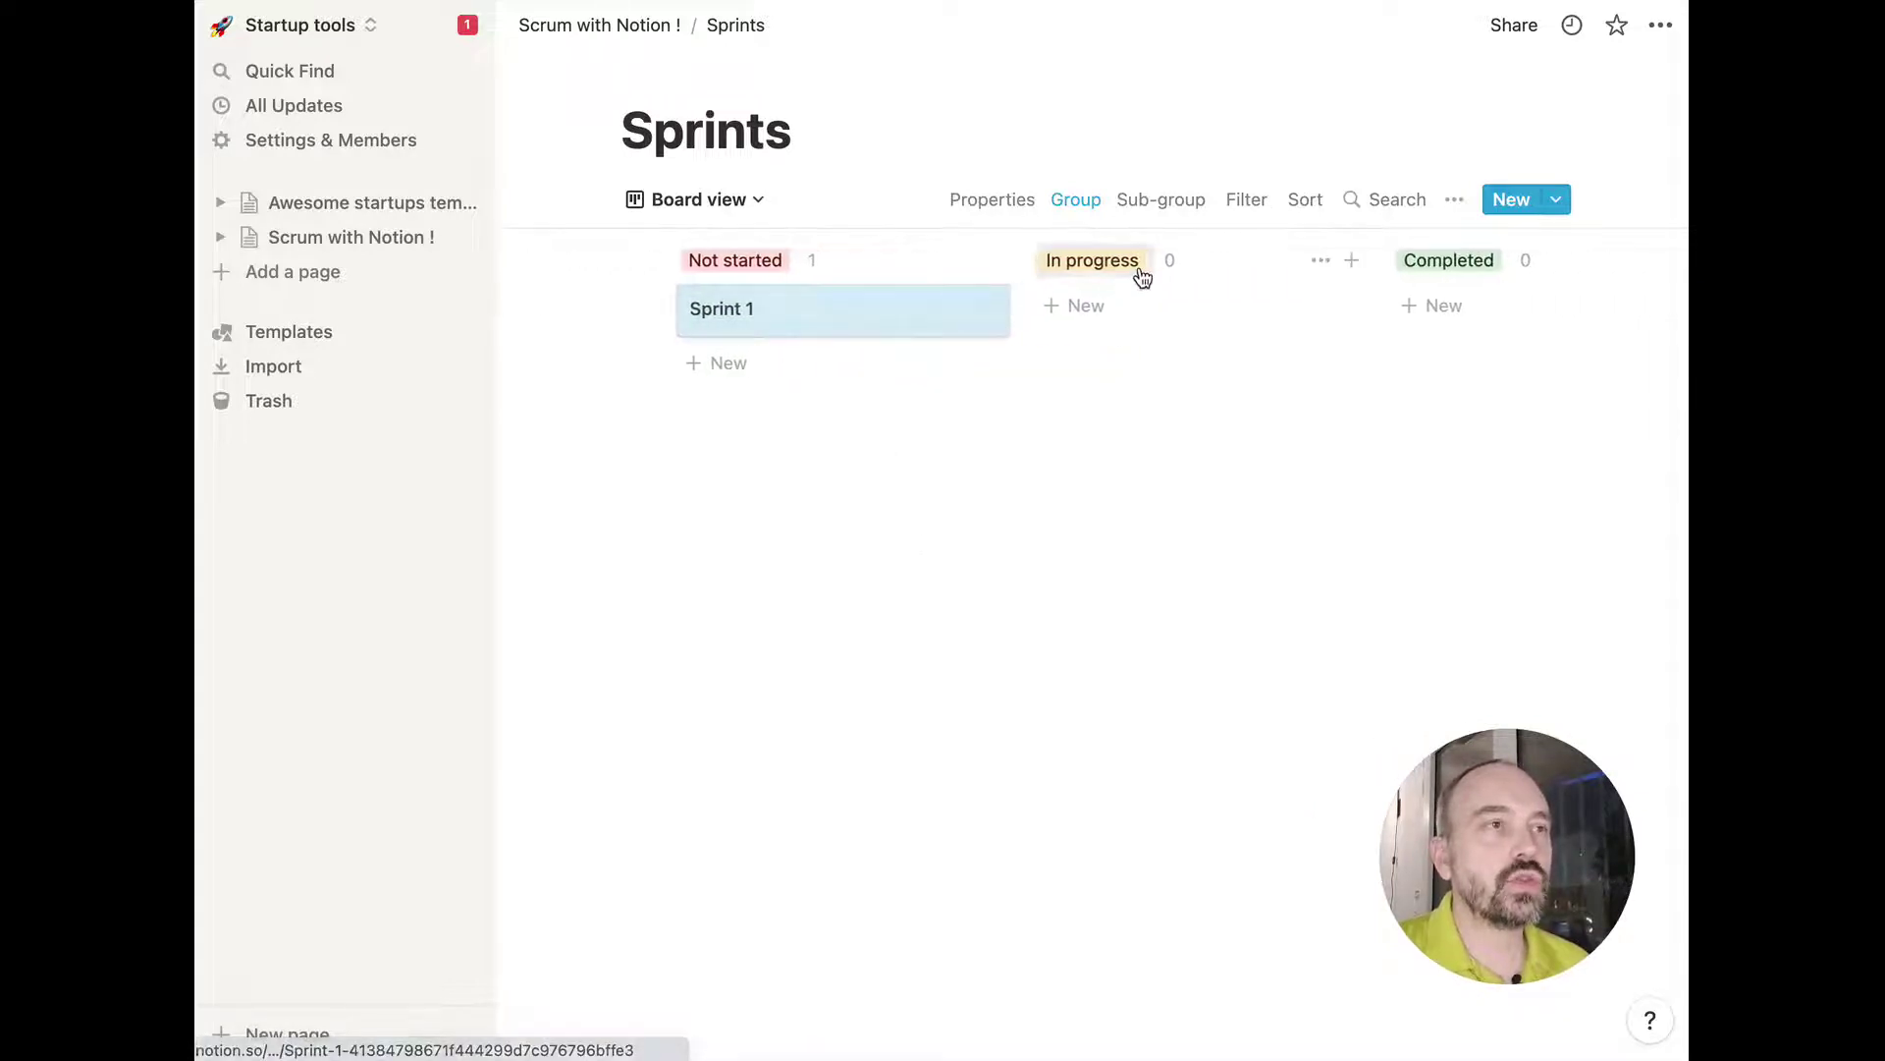
{"action": "scroll", "coordinate": [1267, 300], "scroll_direction": "right", "scroll_amount": 2}
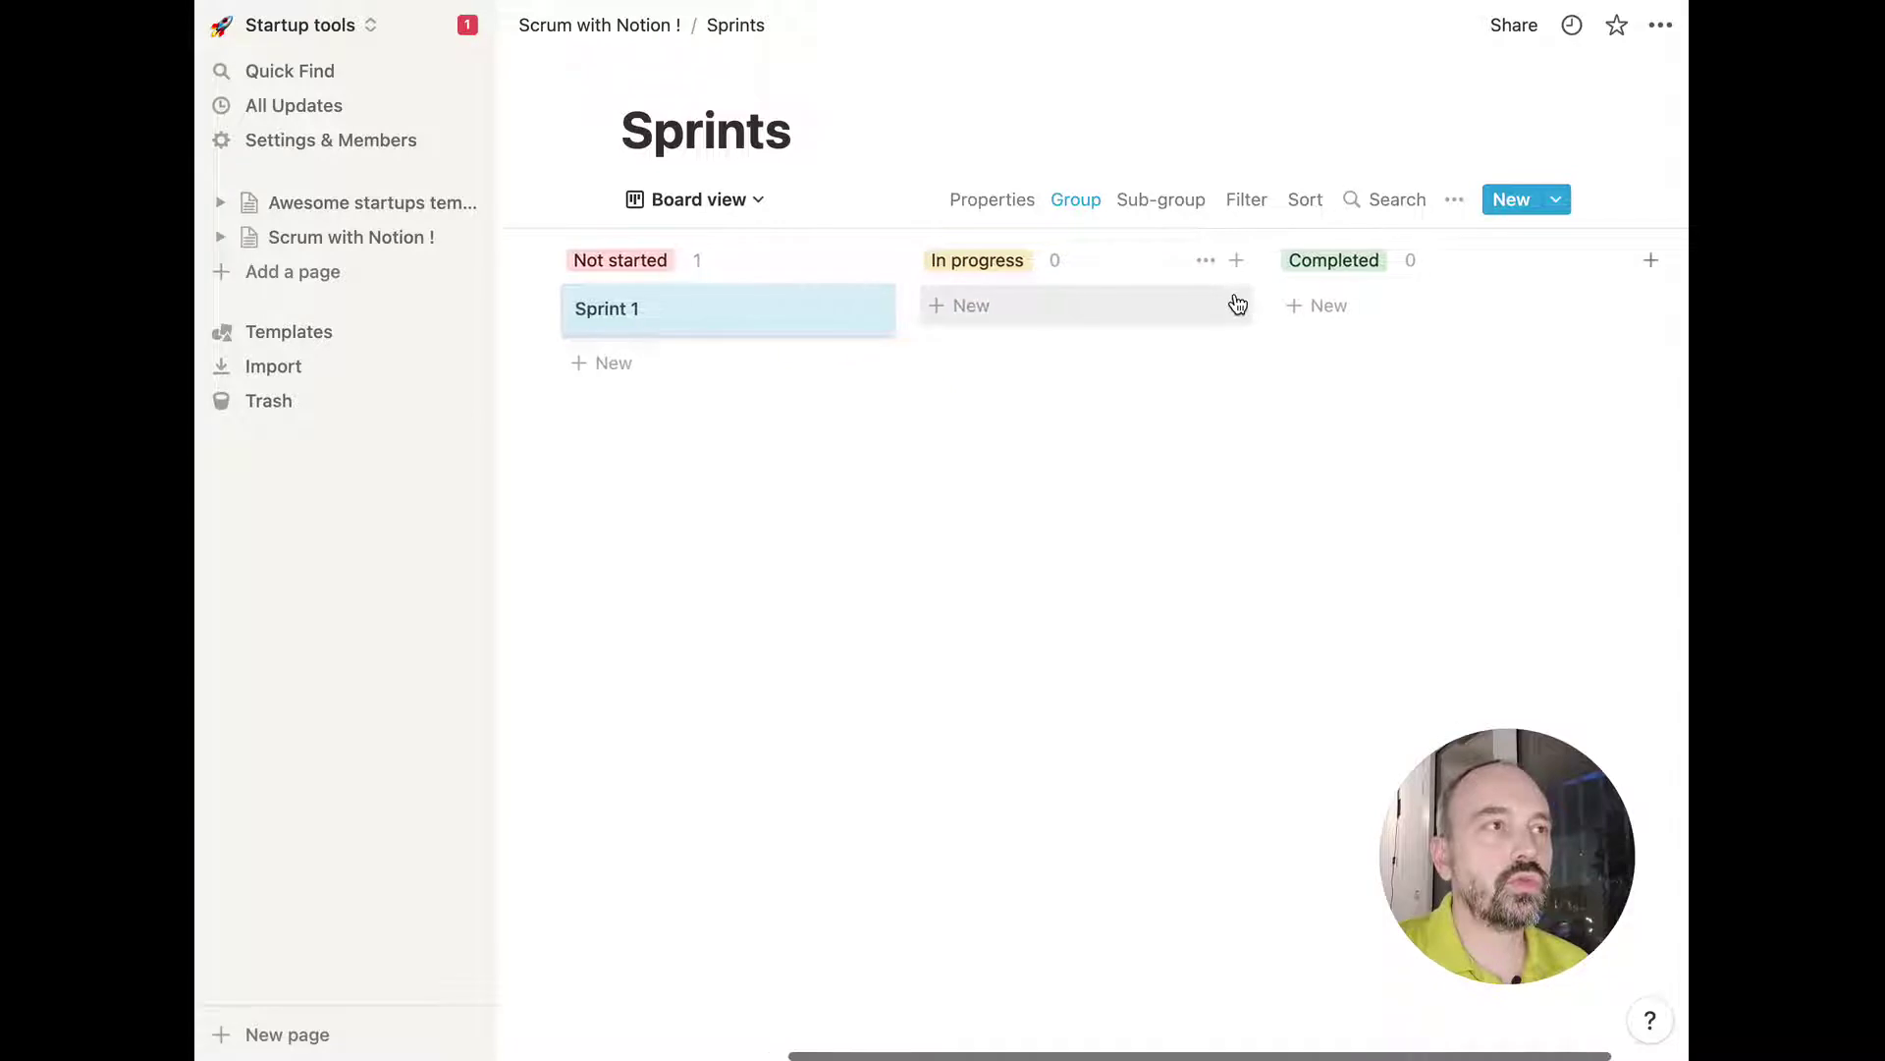
{"action": "left_click", "coordinate": [637, 263]}
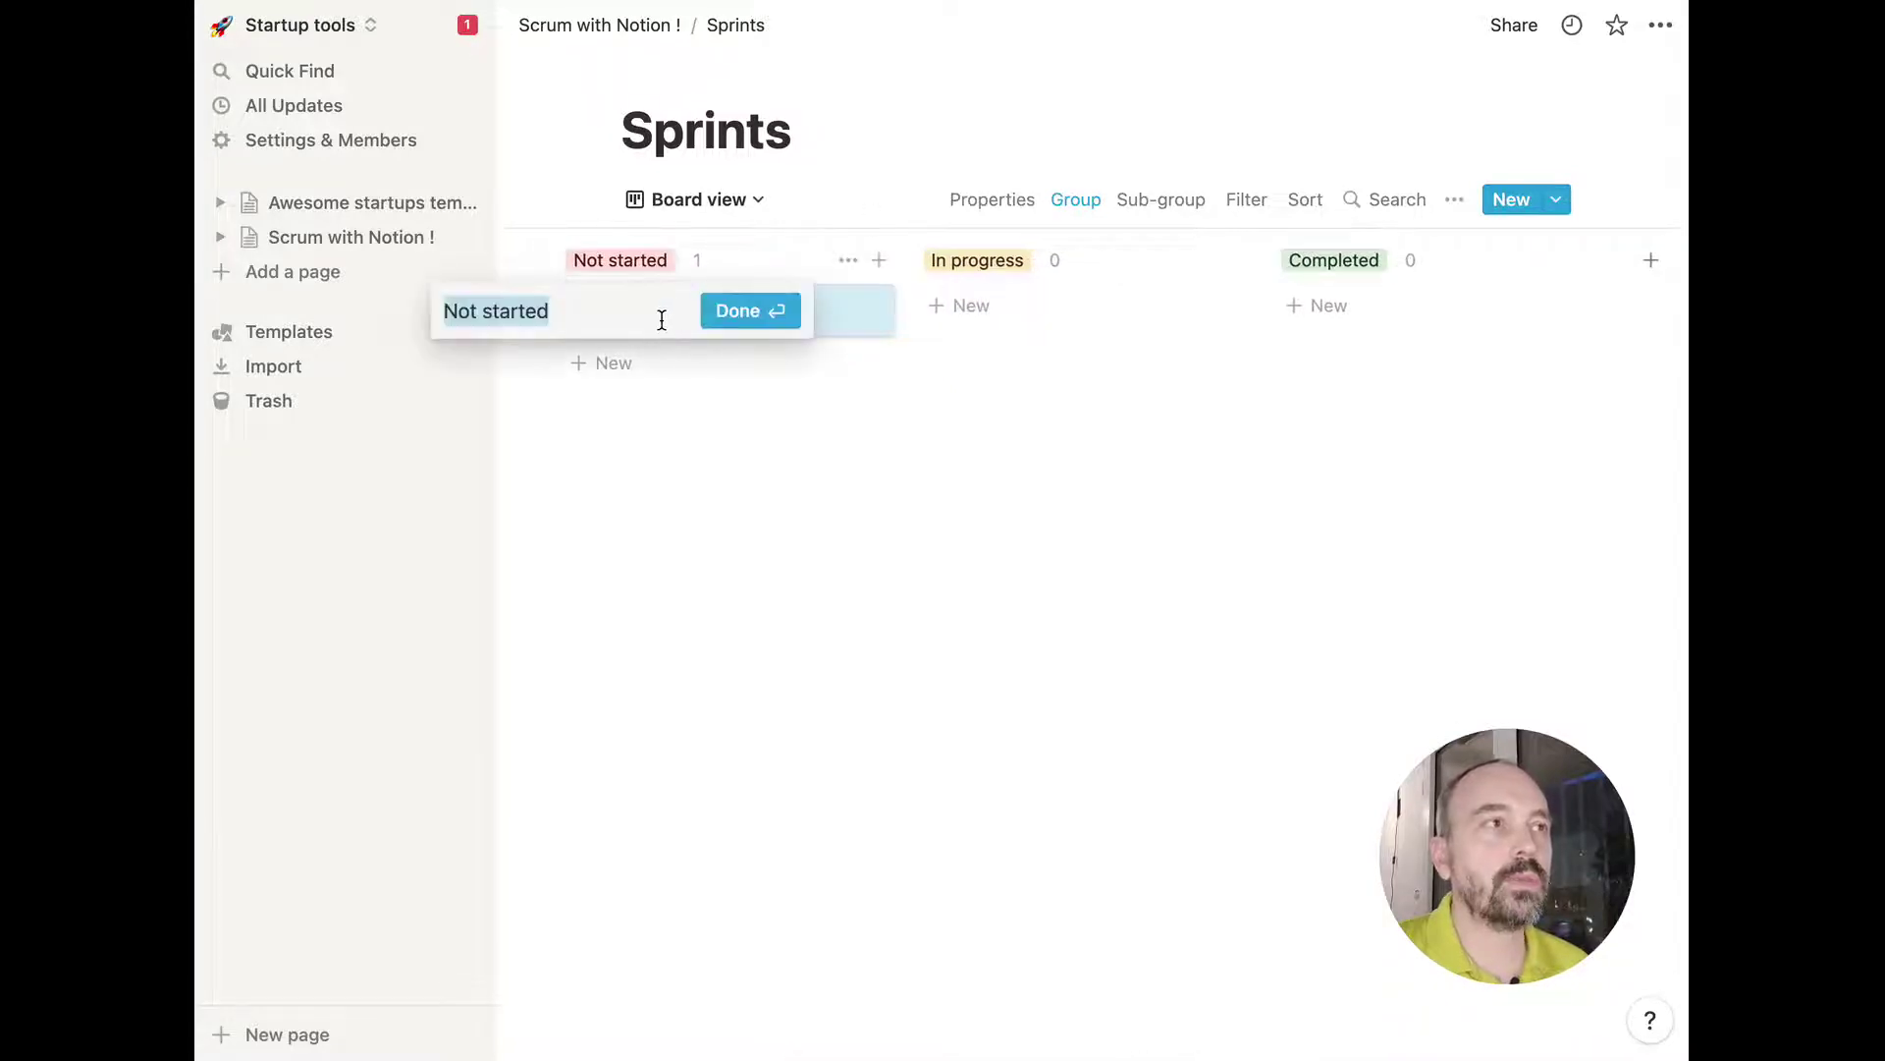
{"action": "type", "text": "In prepartio"}
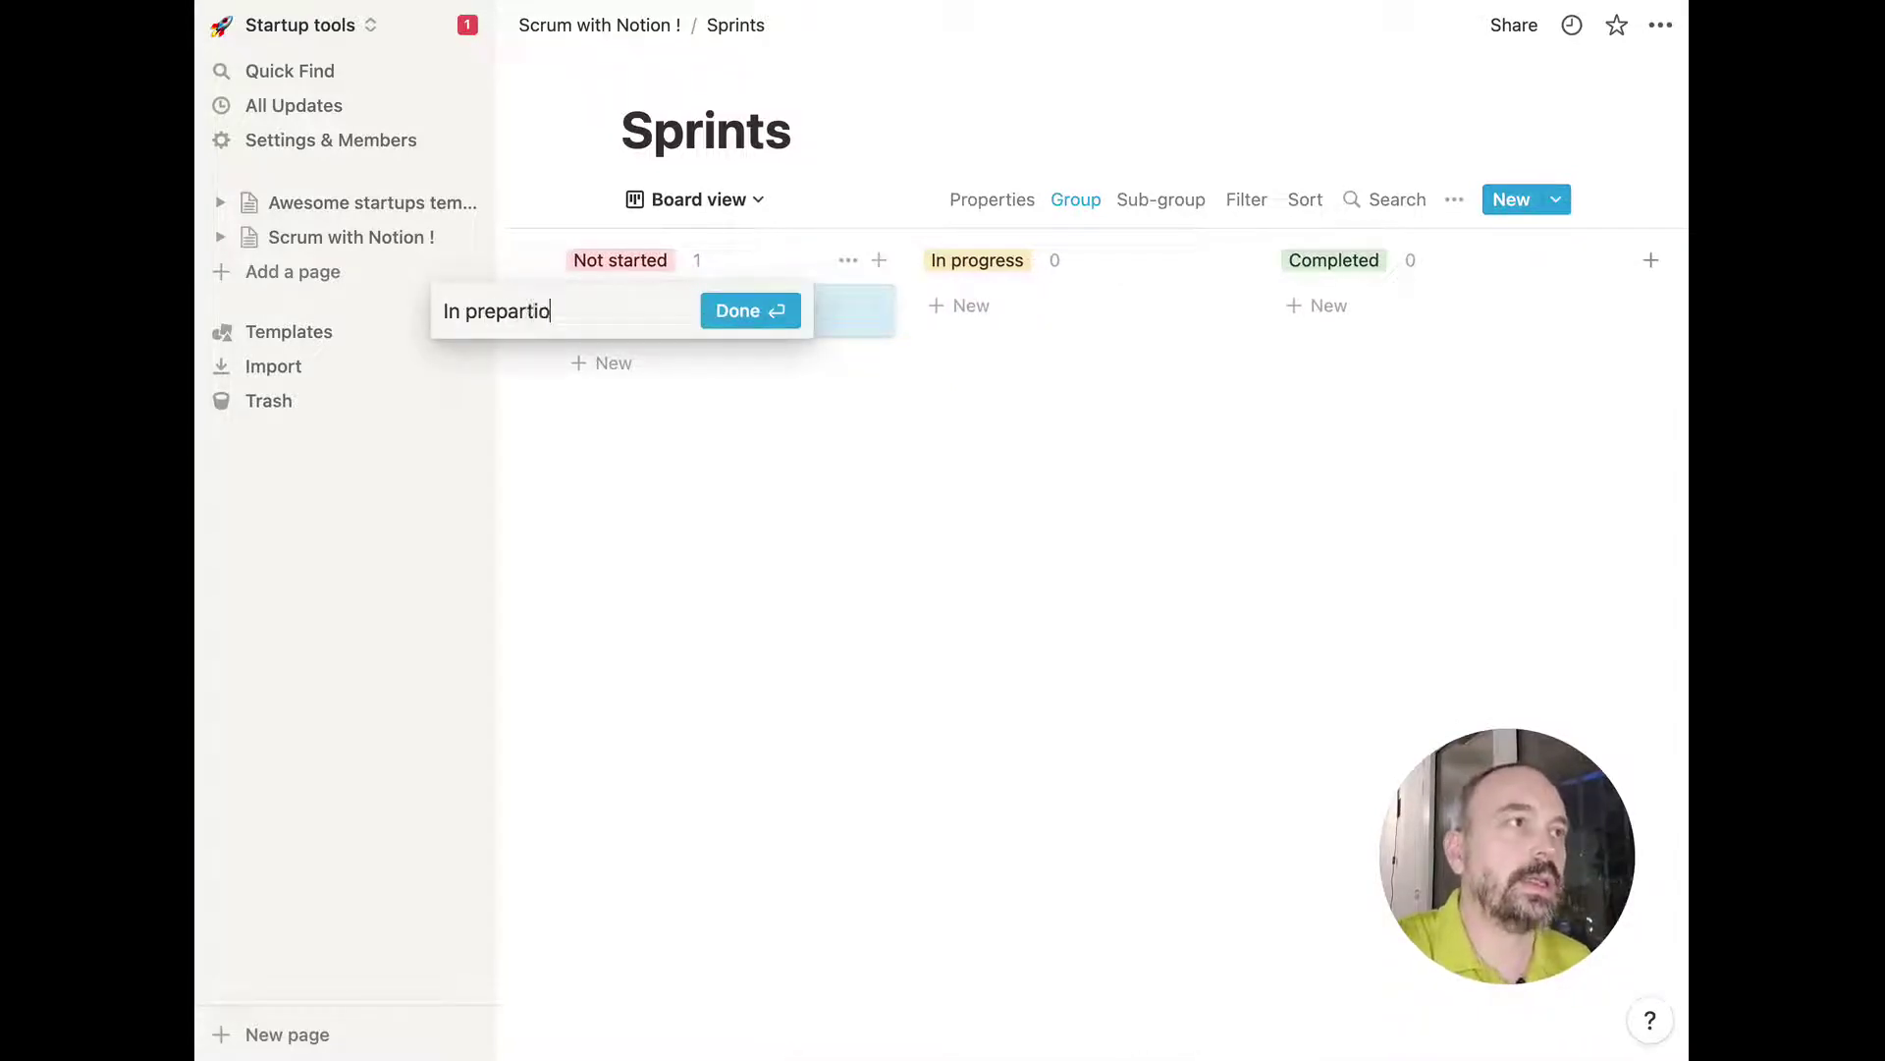
{"action": "type", "text": "n"}
{"action": "key", "text": "Return"}
{"action": "left_click", "coordinate": [652, 262]}
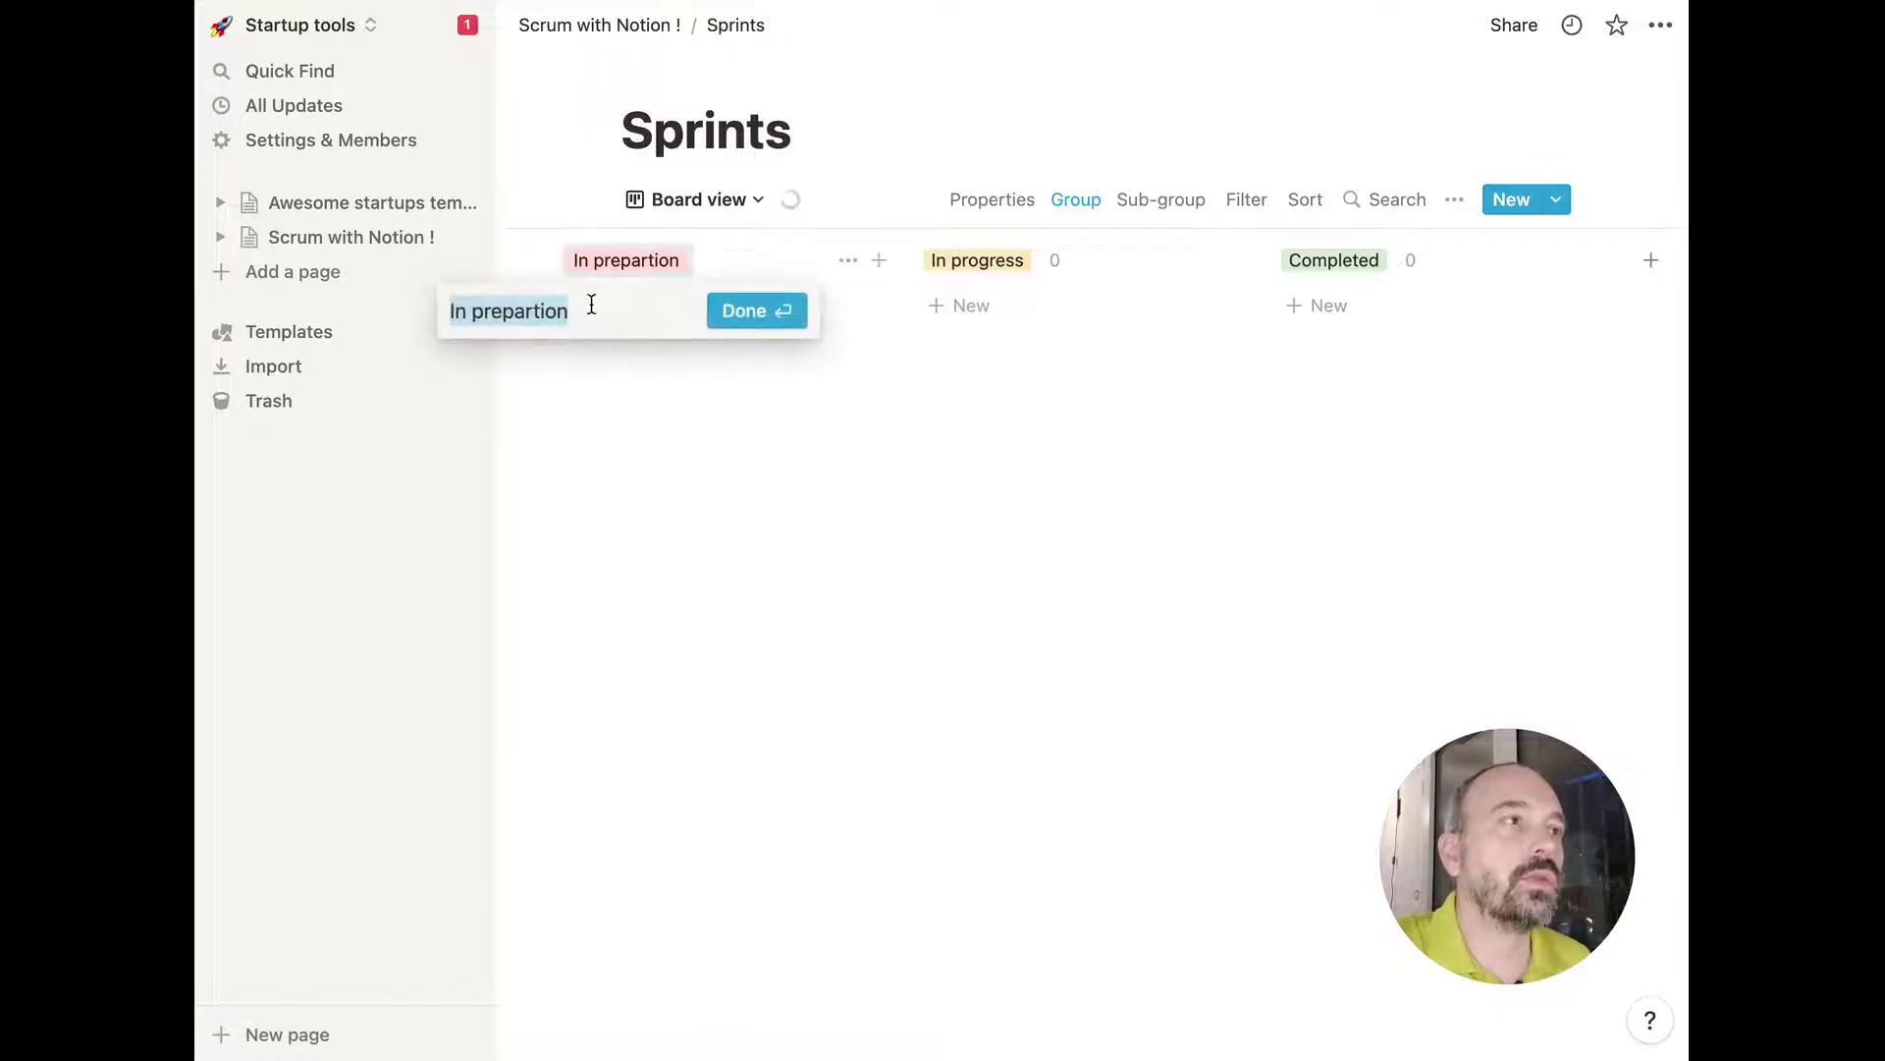
{"action": "key", "text": "Right"}
{"action": "key", "text": "Left"}
{"action": "key", "text": "Left"}
{"action": "key", "text": "Left"}
{"action": "key", "text": "Left"}
{"action": "type", "text": "a"}
{"action": "key", "text": "Return"}
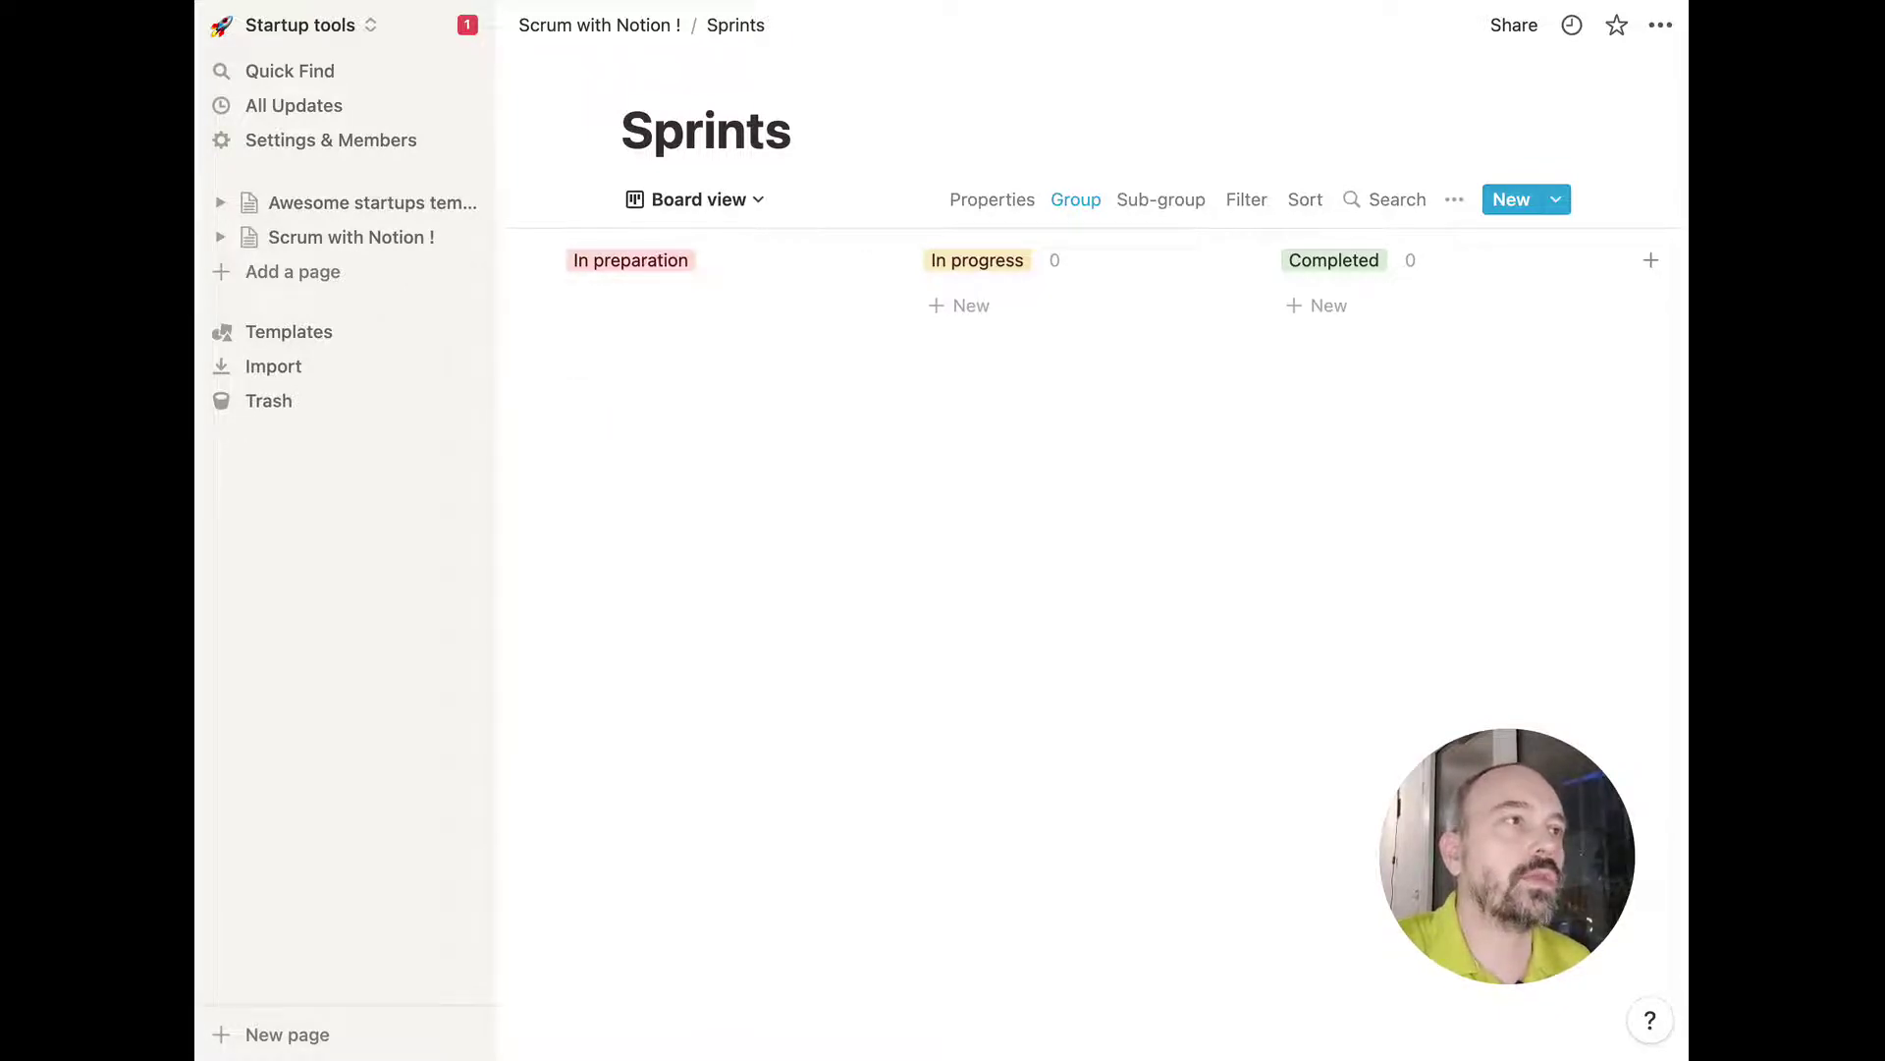
Go to the User stories database through the Scrum with Notion ! page and open the User story 1 card.
{"action": "scroll", "coordinate": [825, 472], "scroll_direction": "left", "scroll_amount": 3}
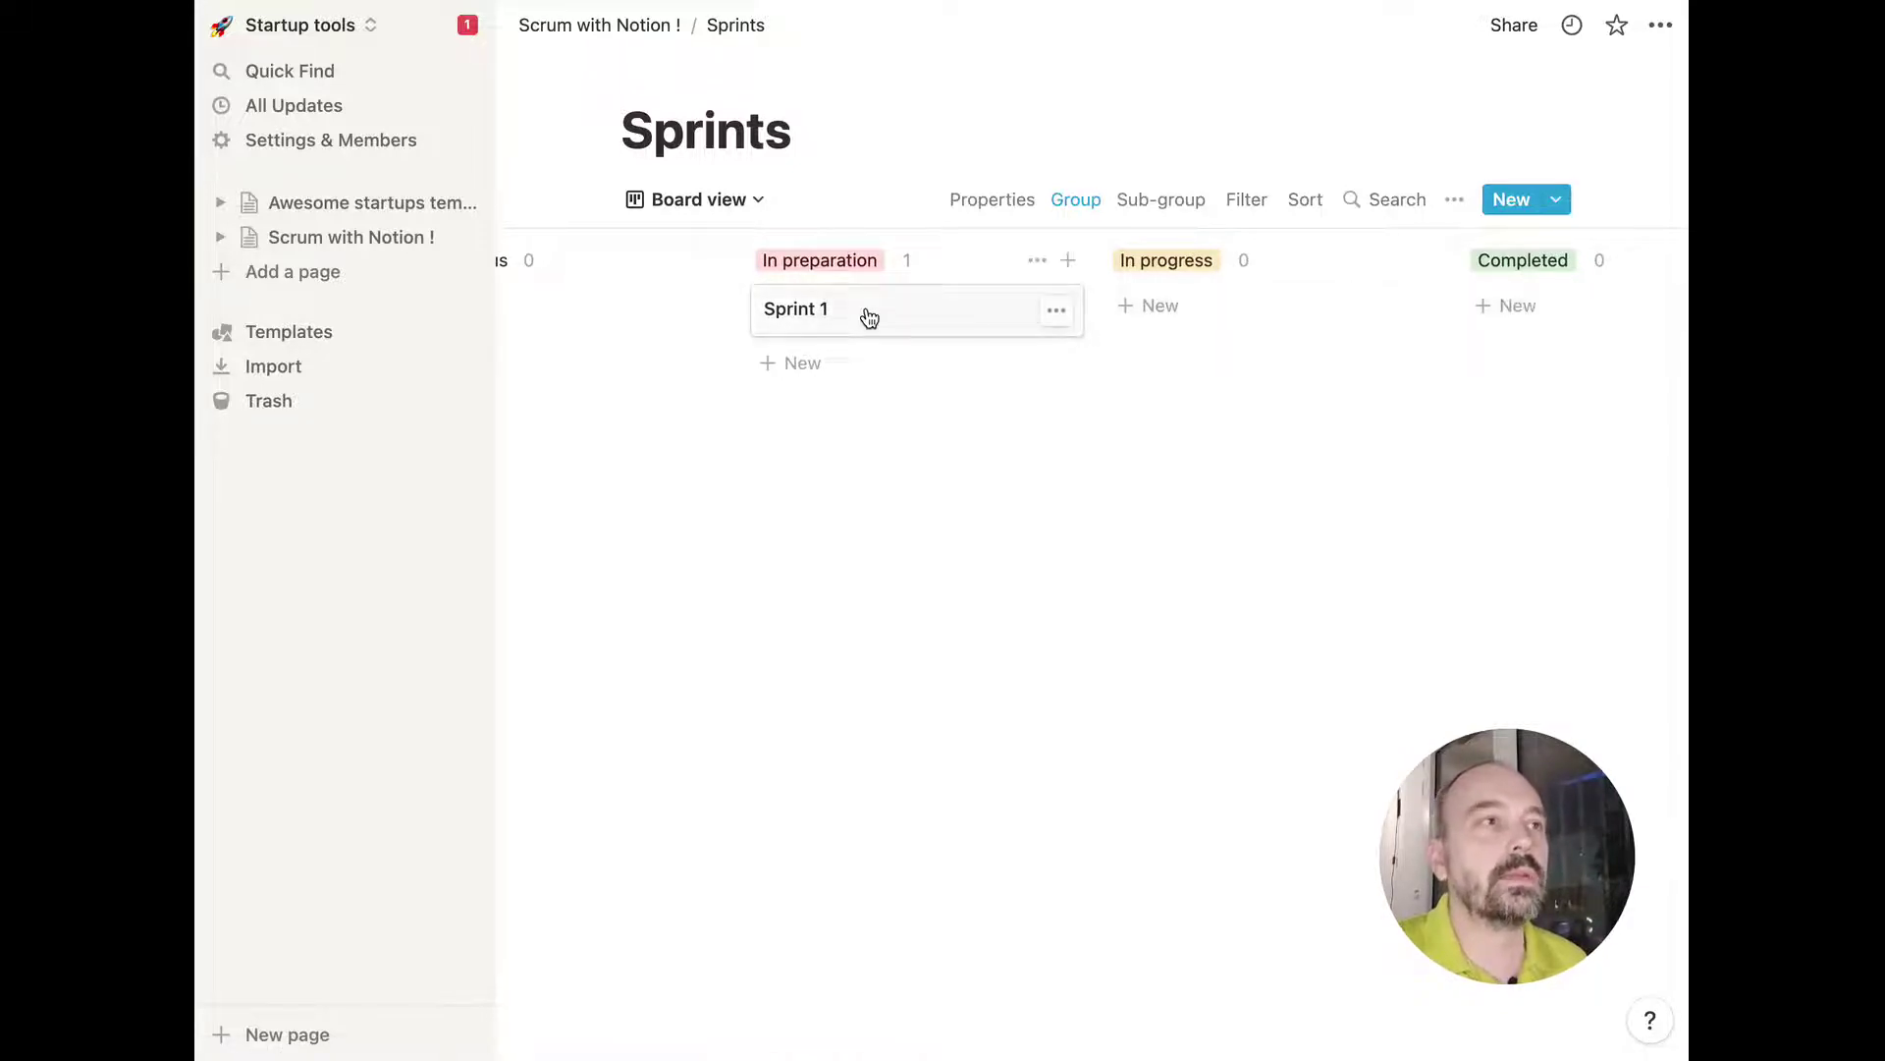
{"action": "scroll", "coordinate": [867, 315], "scroll_direction": "left", "scroll_amount": 2}
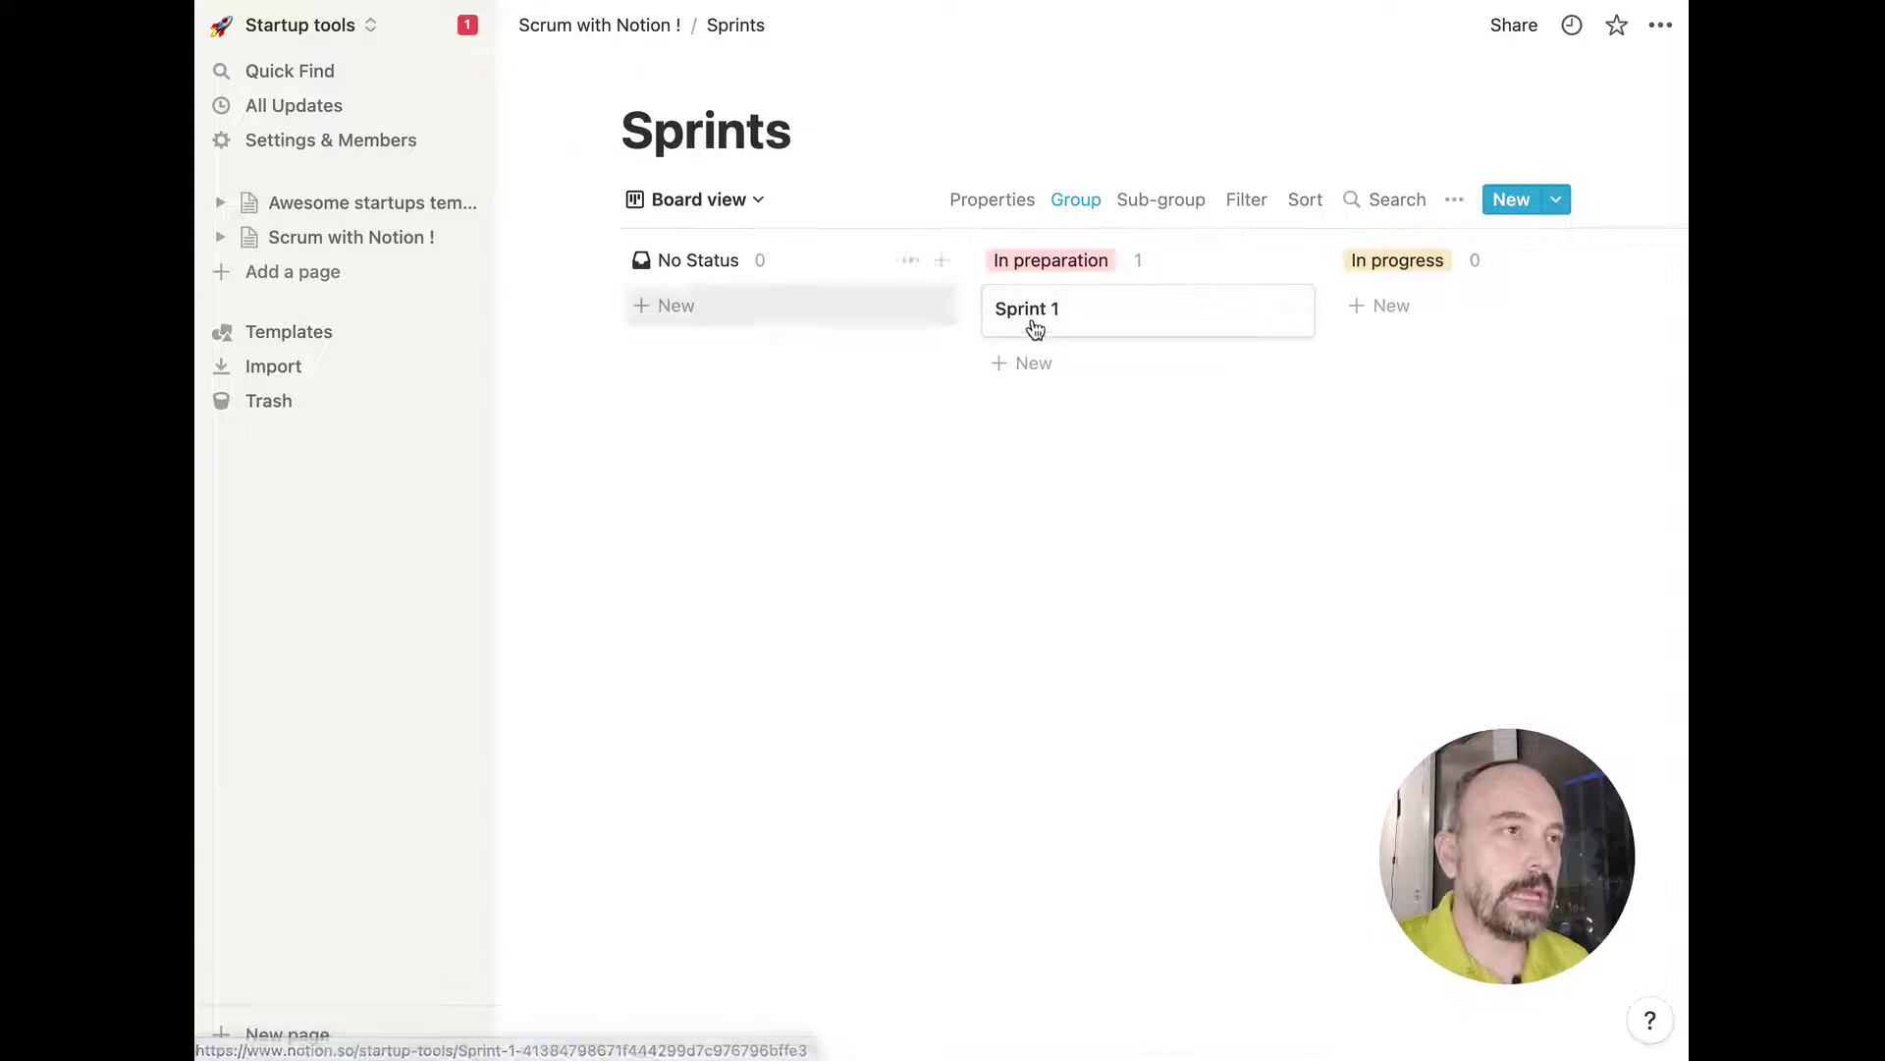
{"action": "left_click", "coordinate": [676, 27]}
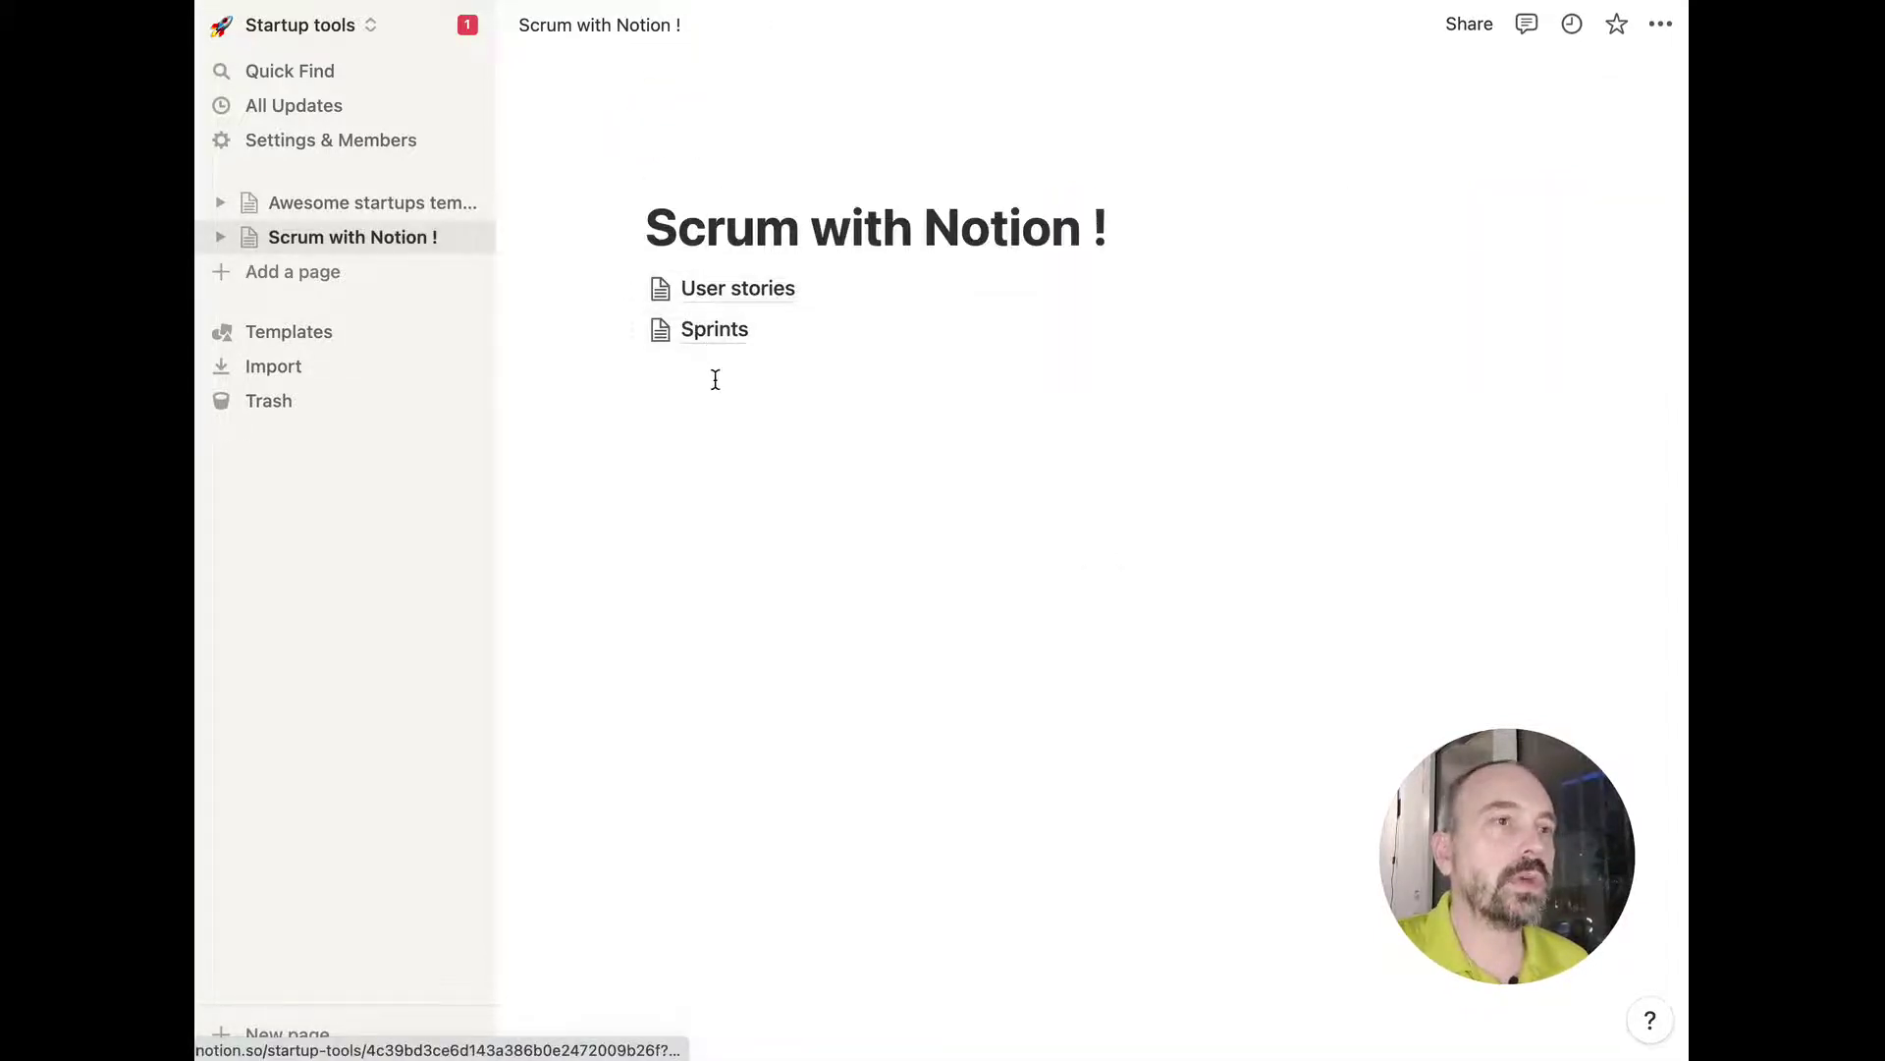
{"action": "left_click", "coordinate": [716, 379]}
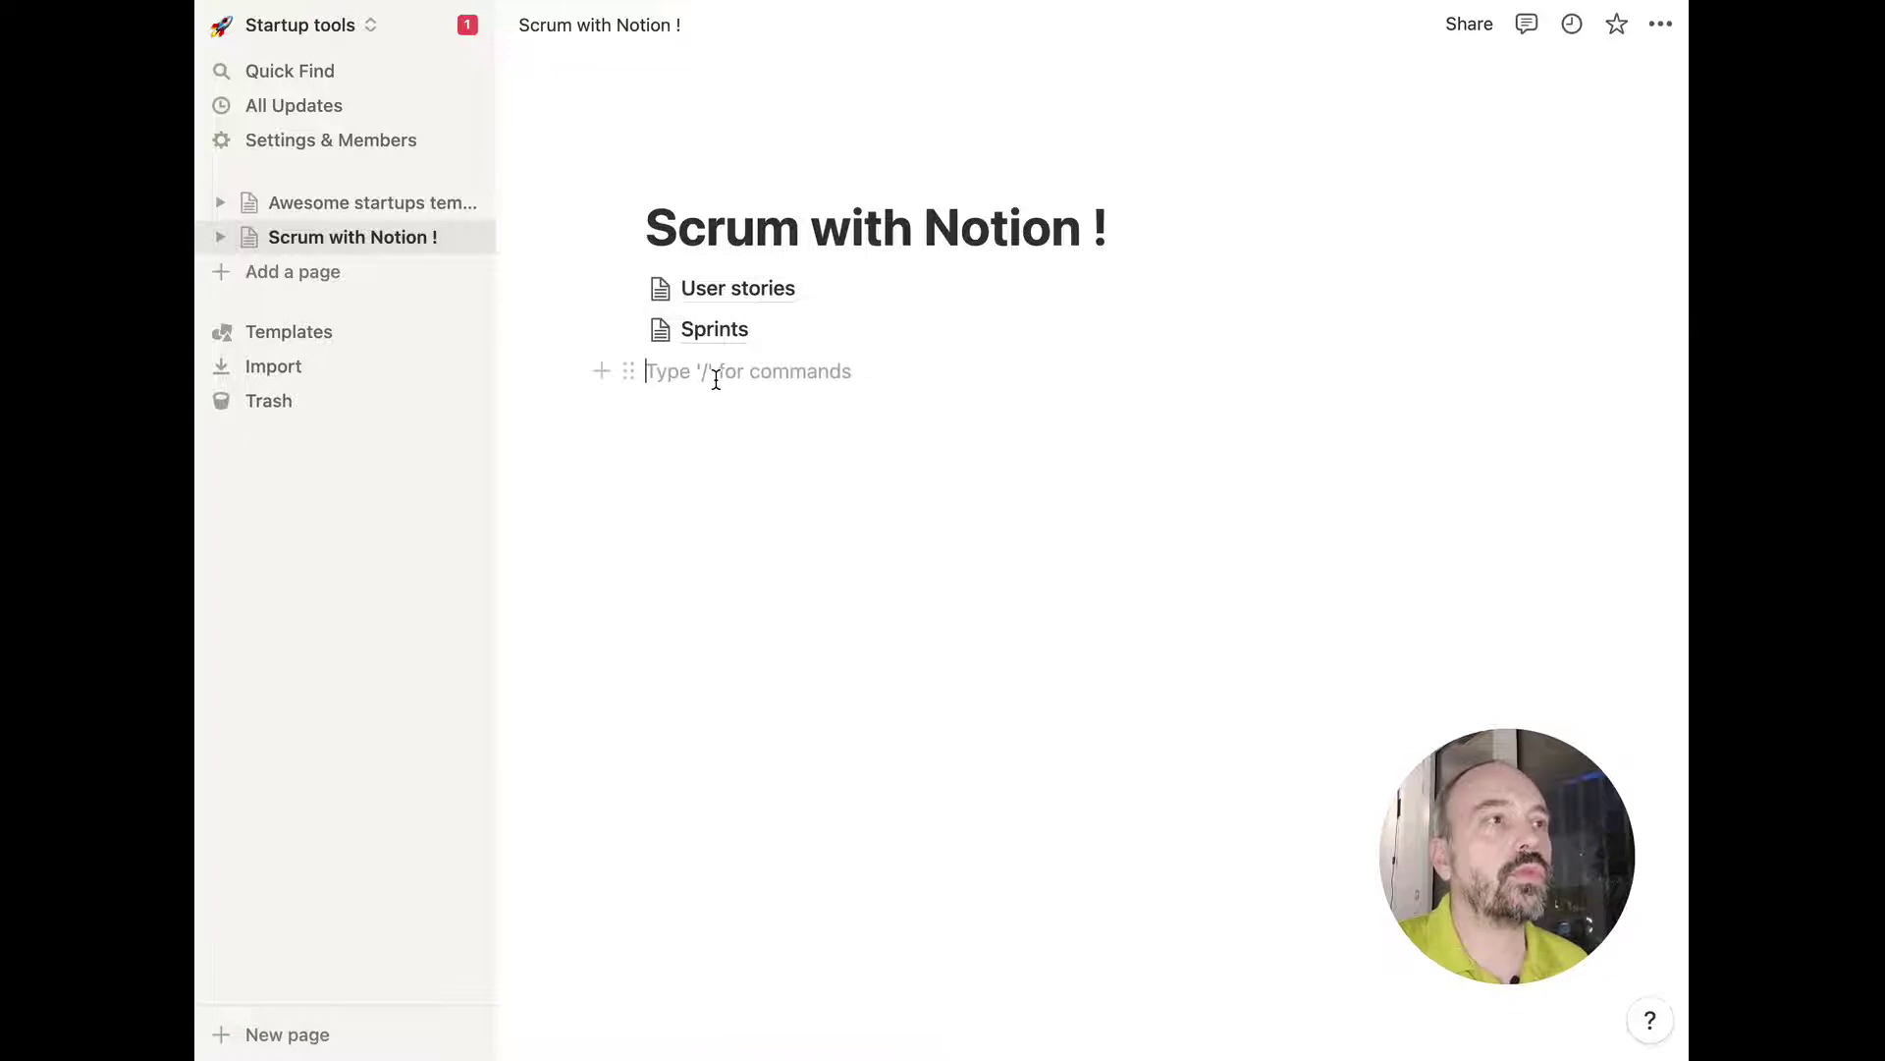
{"action": "left_click", "coordinate": [773, 296]}
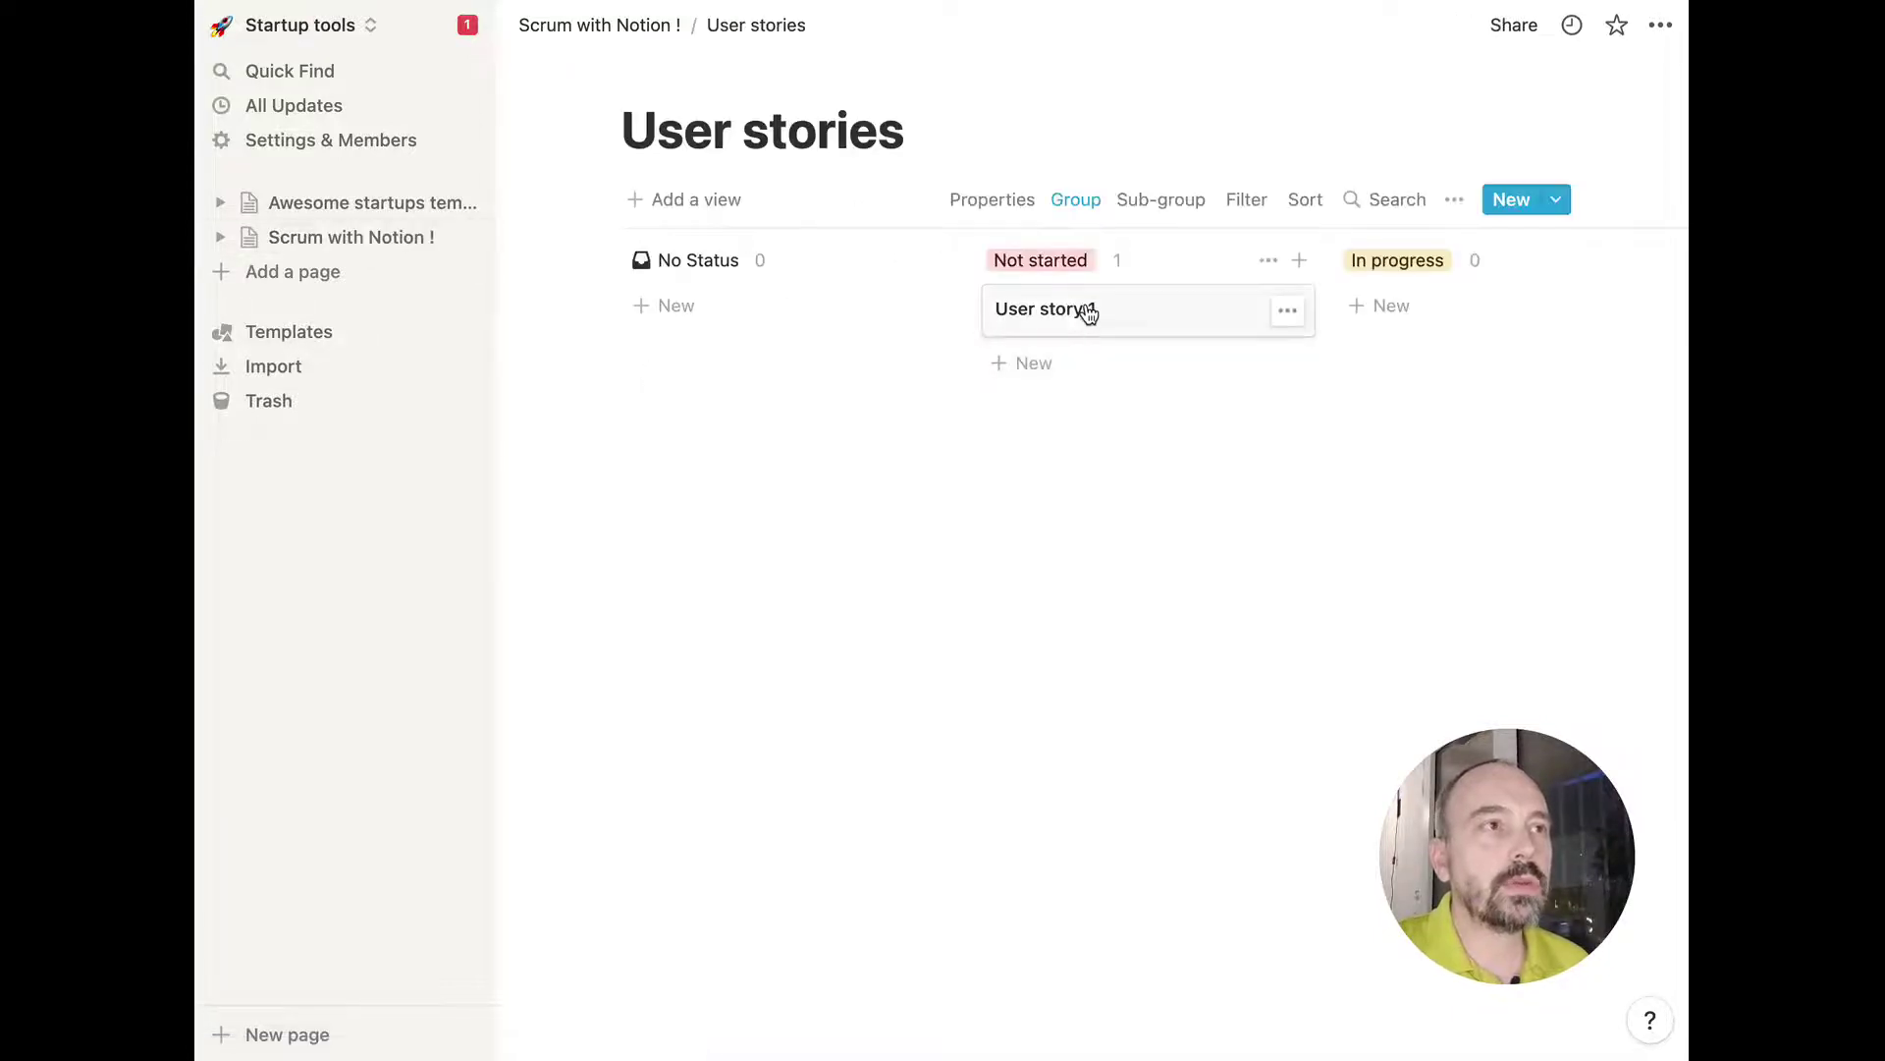
{"action": "left_click", "coordinate": [1086, 313]}
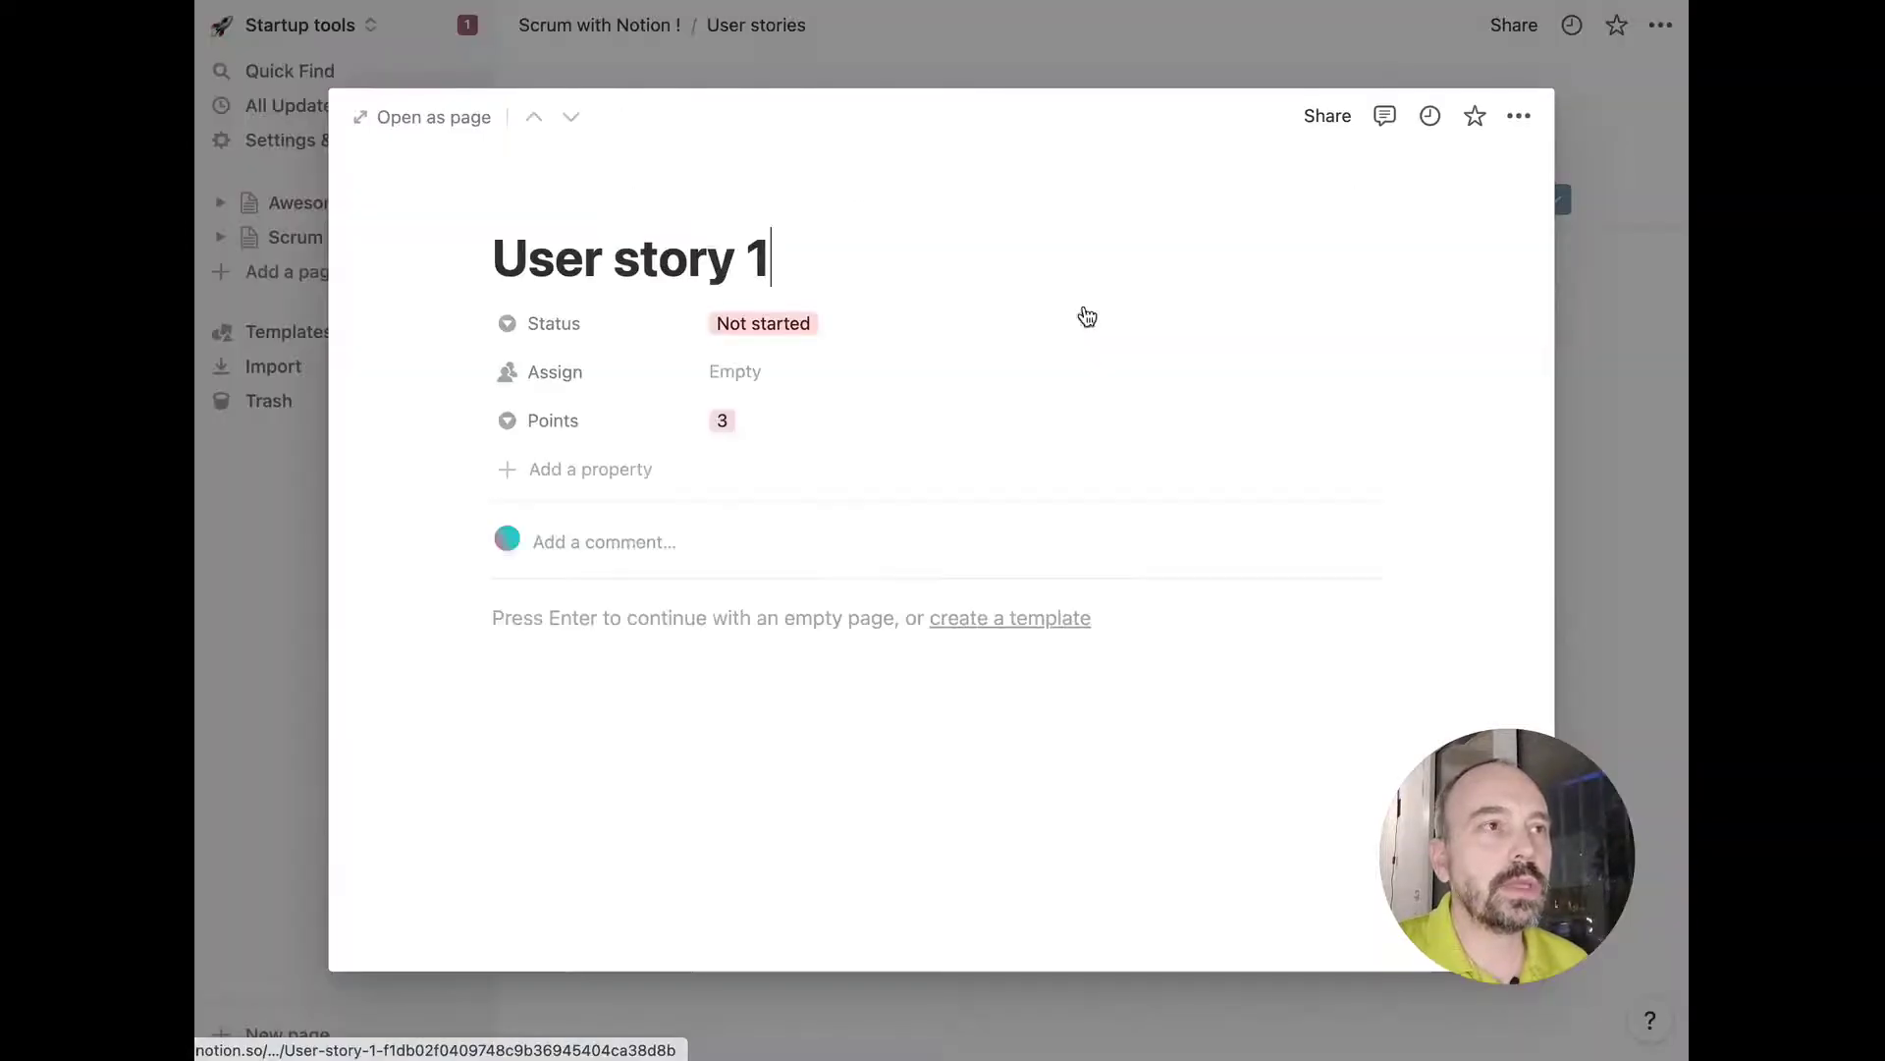
Add a Relation property to User story 1 that links to the Sprints database.
{"action": "left_click", "coordinate": [603, 471]}
{"action": "mouse_move", "coordinate": [596, 619]}
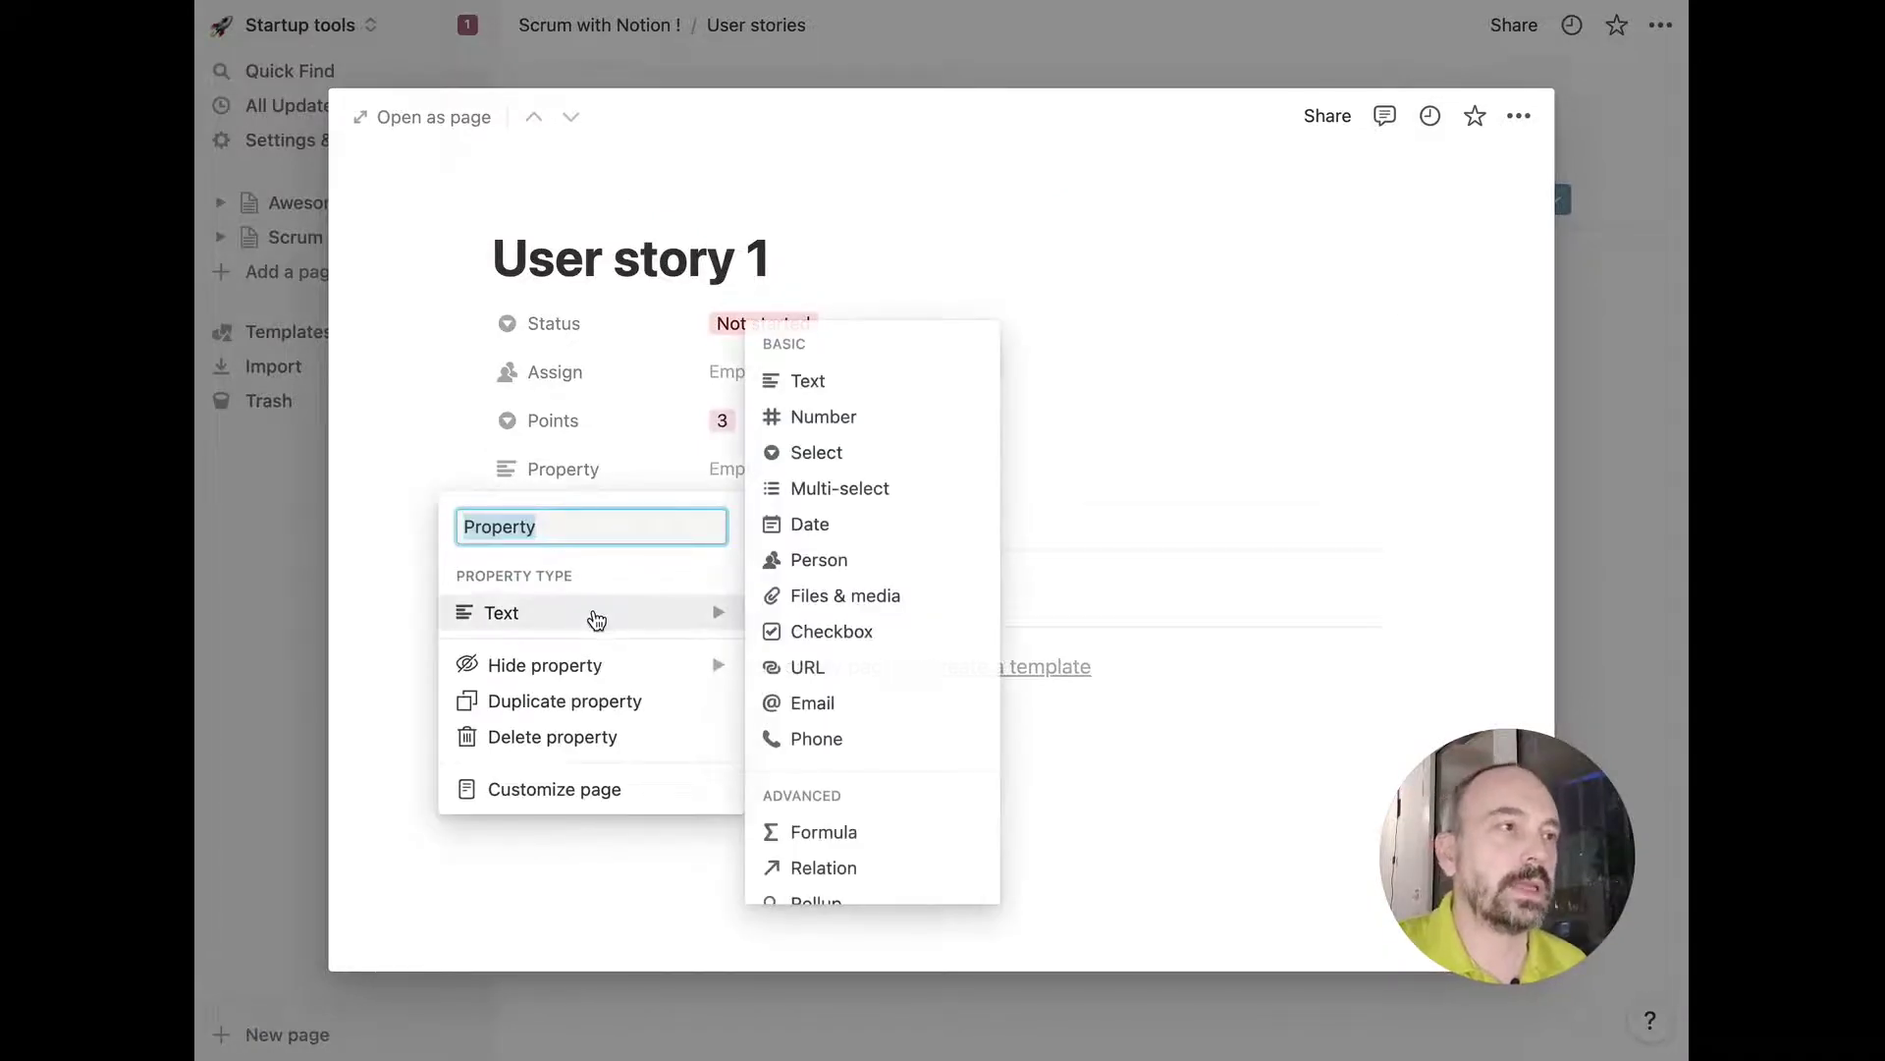
{"action": "scroll", "coordinate": [846, 720], "scroll_direction": "down", "scroll_amount": 3}
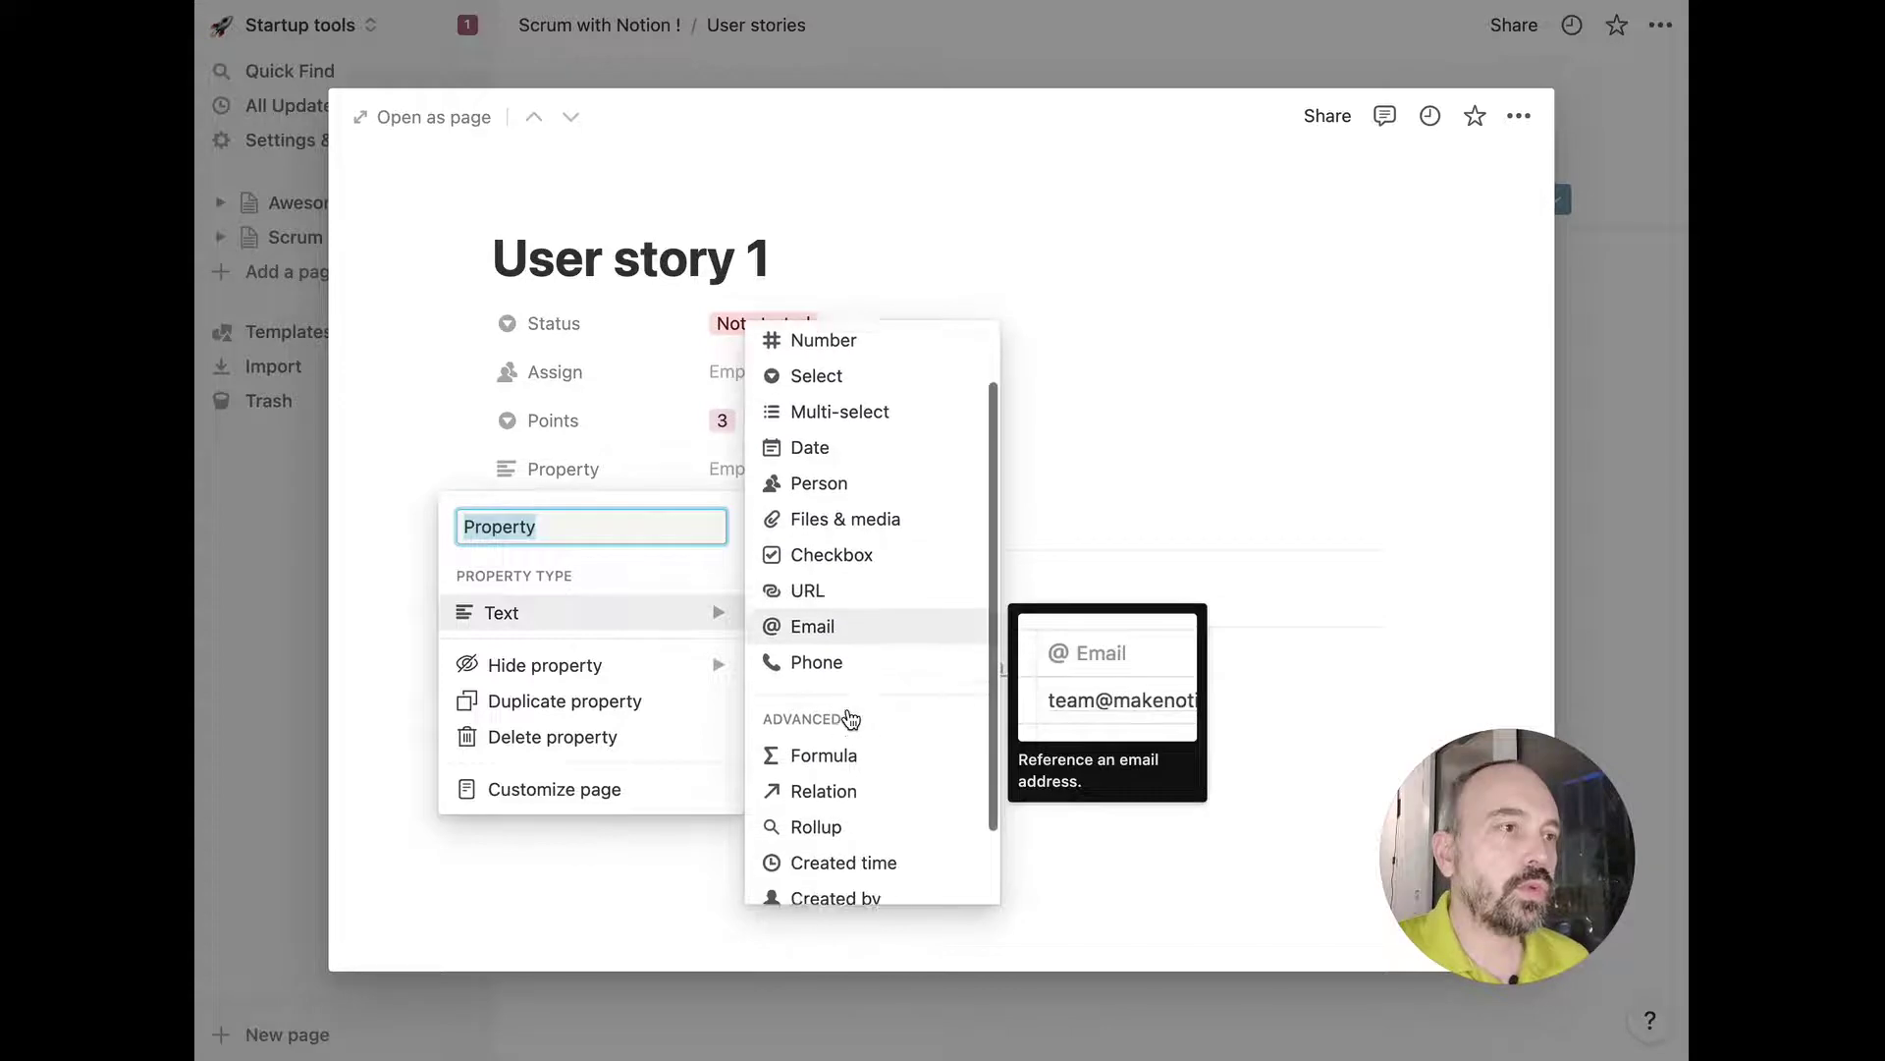
{"action": "left_click", "coordinate": [840, 764]}
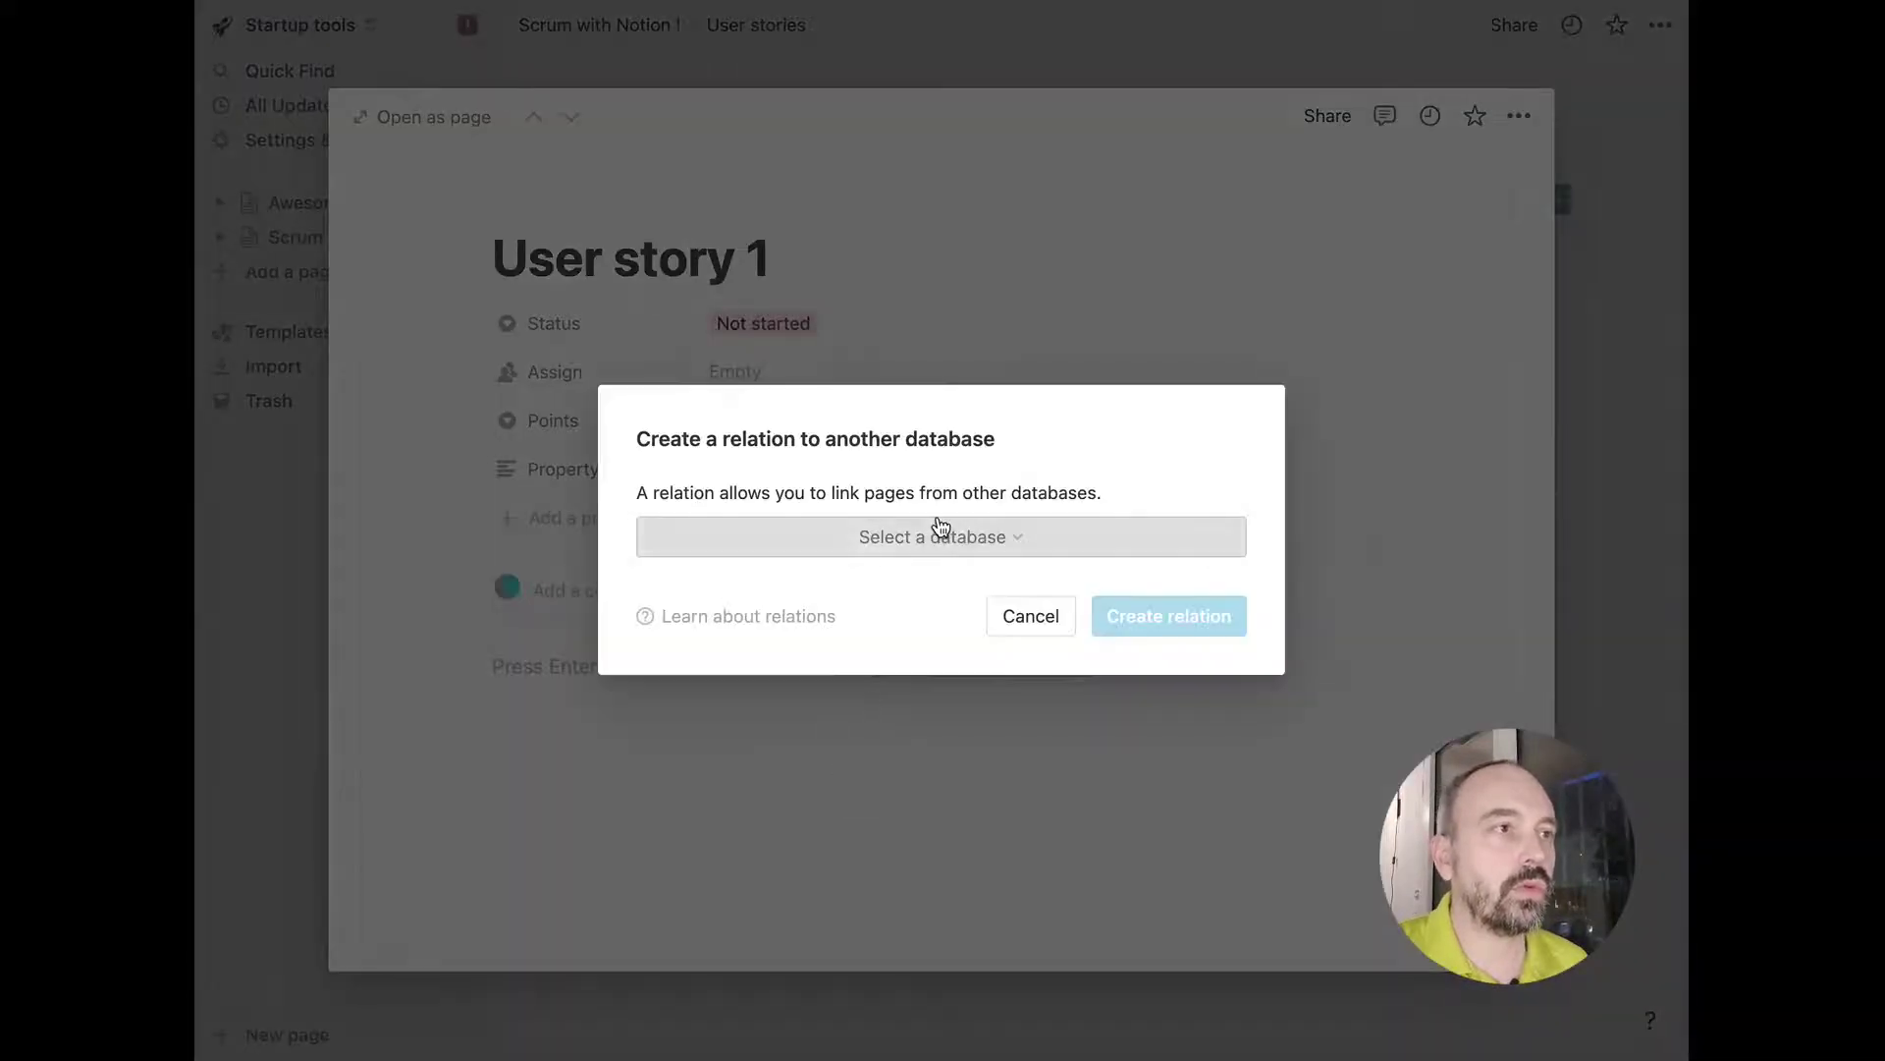
{"action": "left_click", "coordinate": [940, 531]}
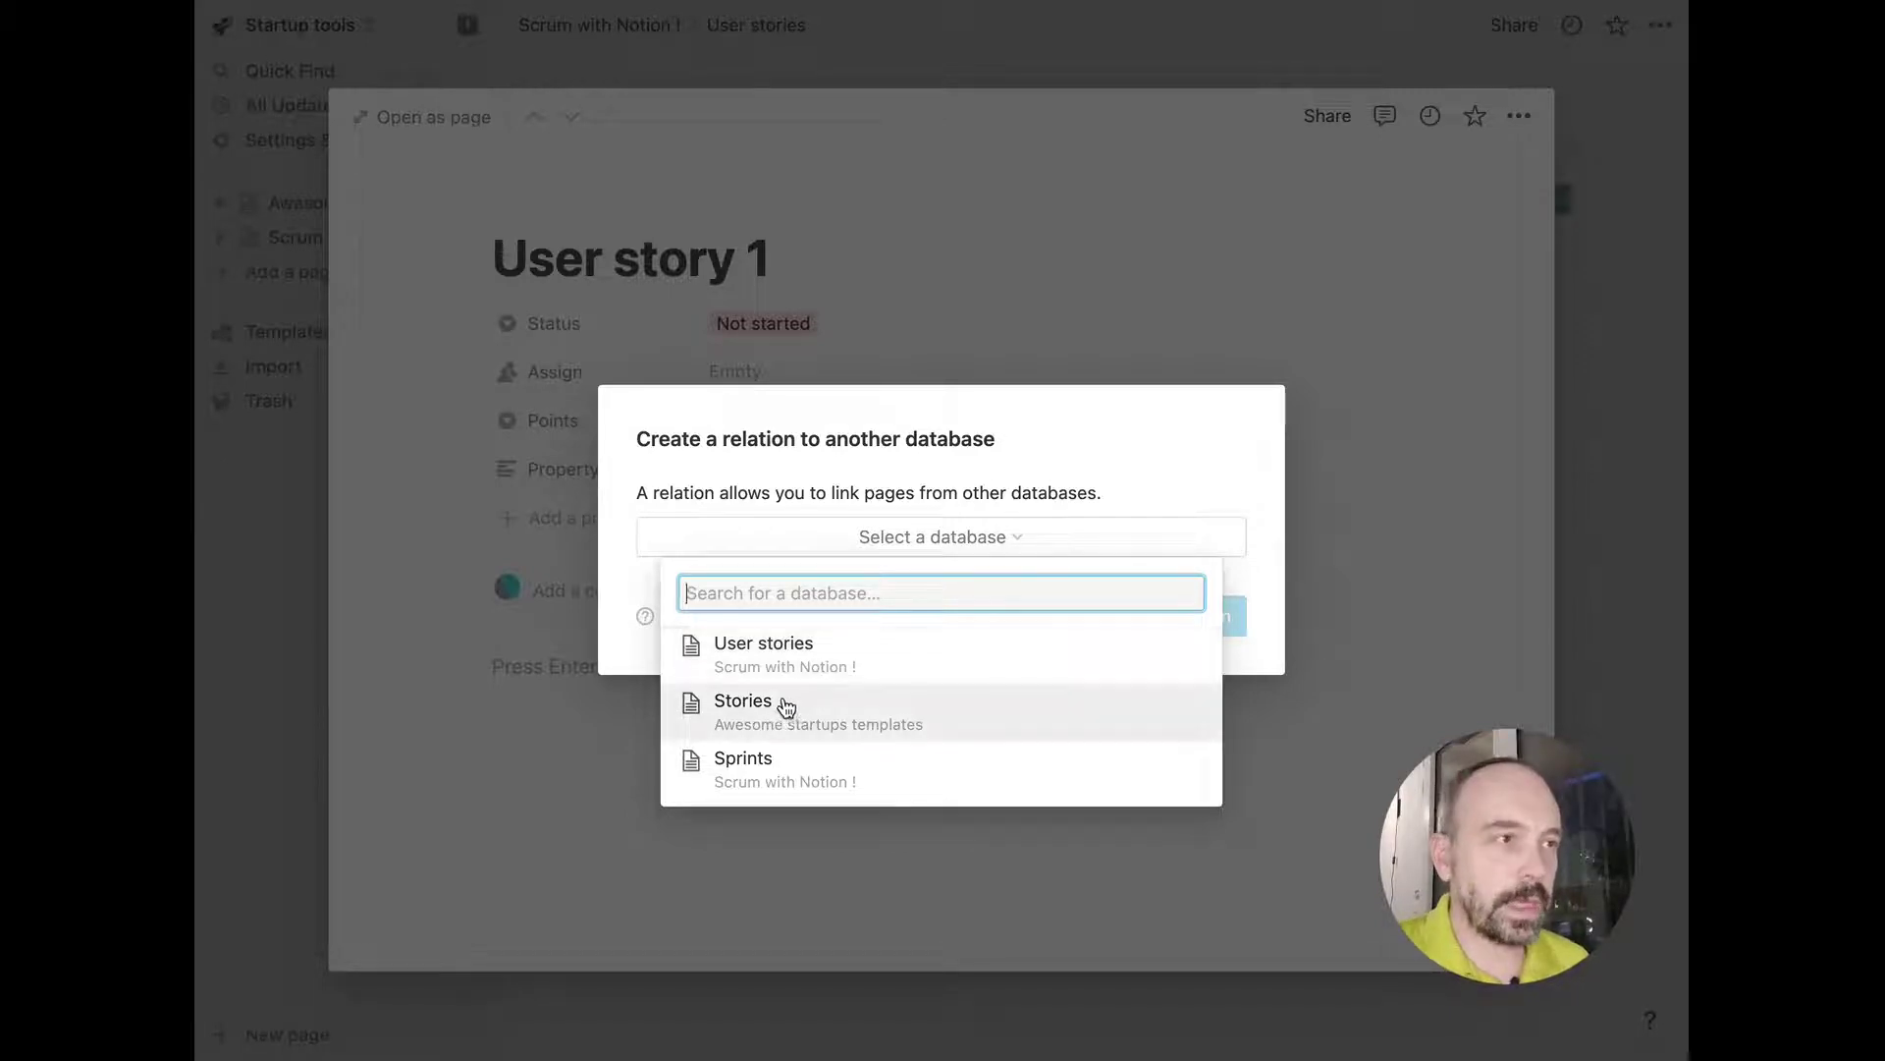
{"action": "left_click", "coordinate": [759, 771]}
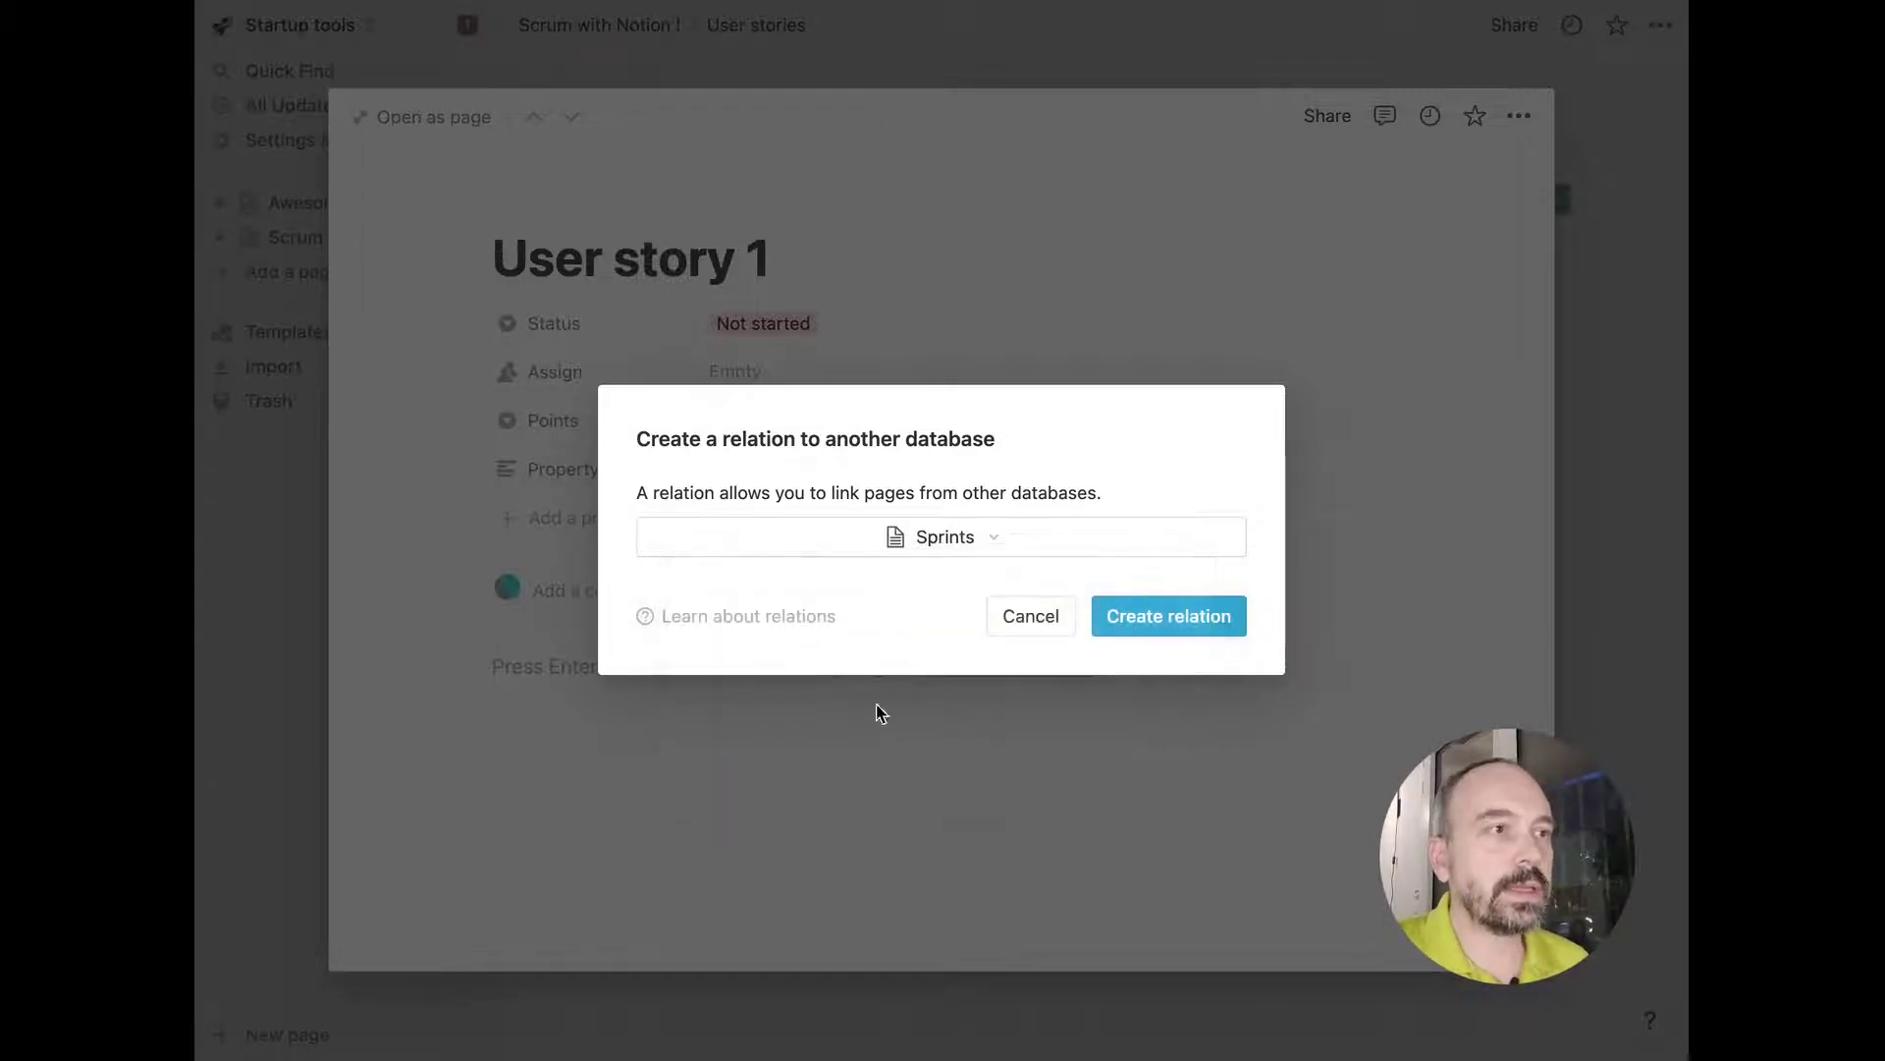
{"action": "left_click", "coordinate": [1171, 629]}
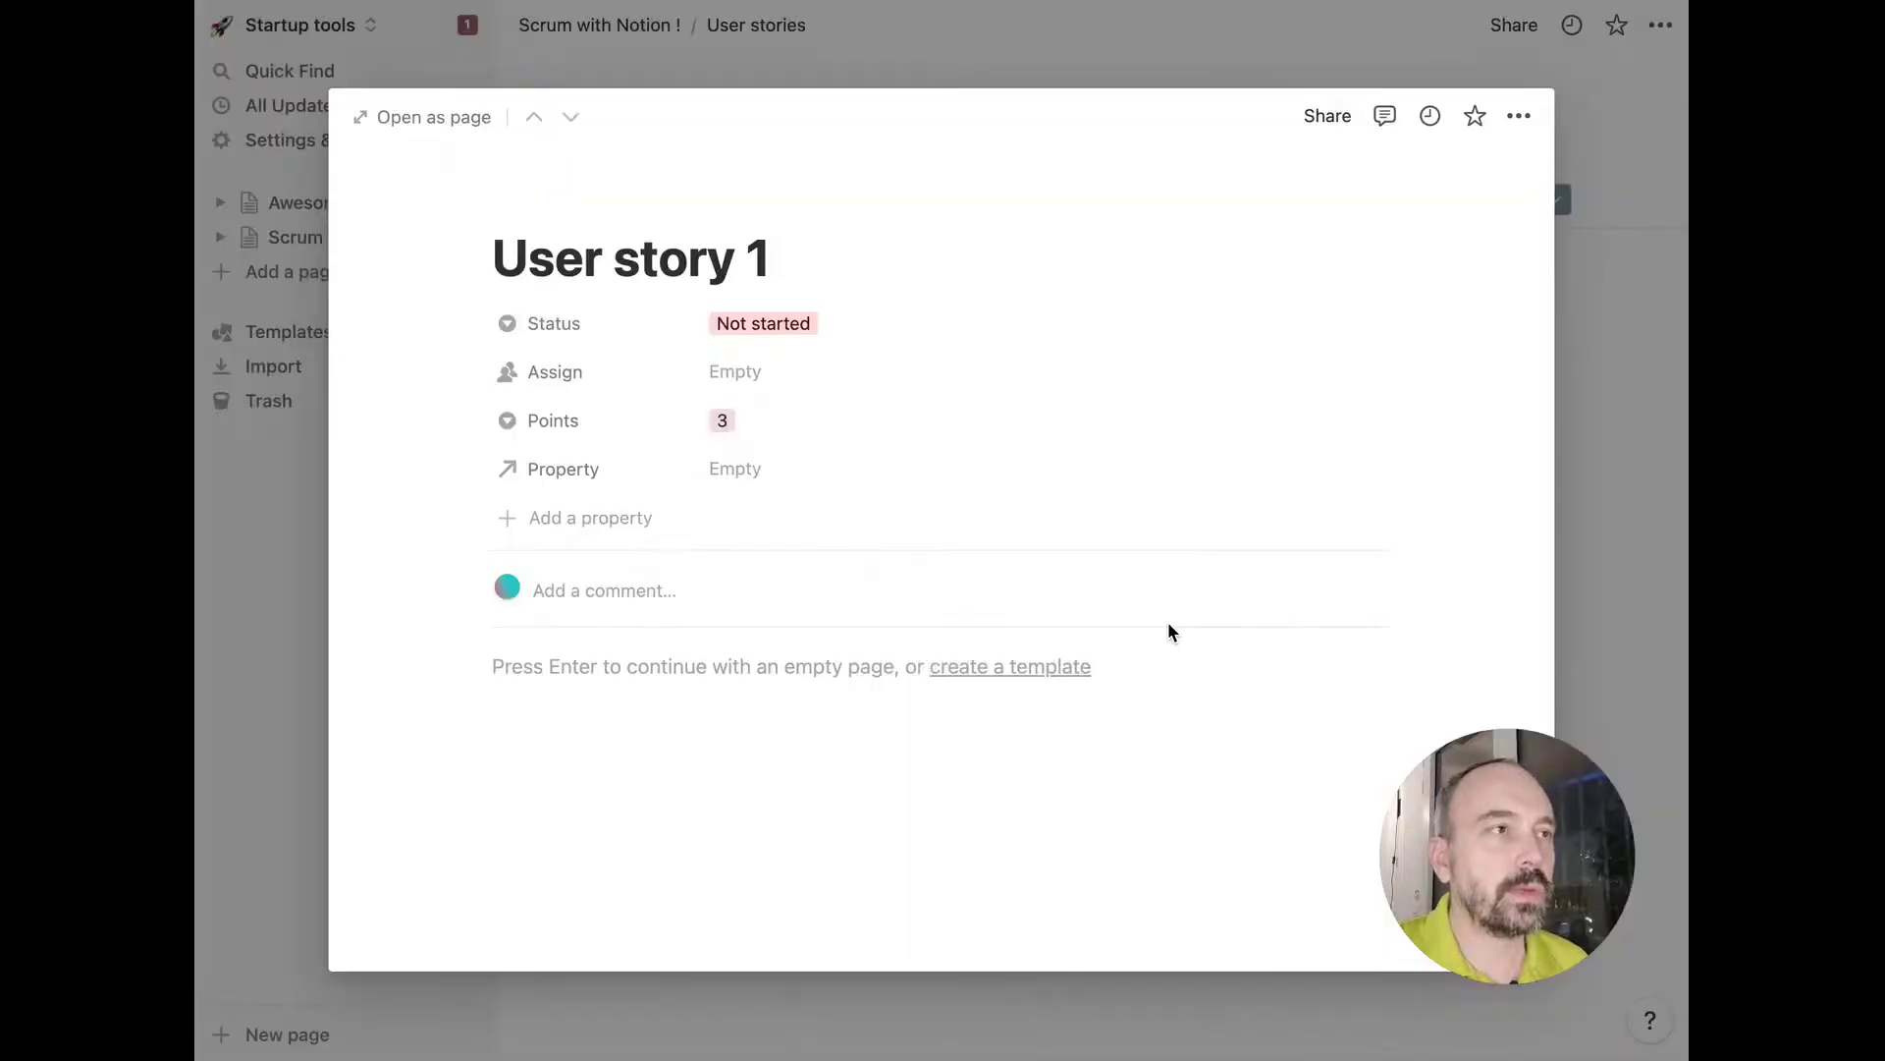
Rename the new relation property of User story 1 as "Sprint".
{"action": "left_click", "coordinate": [587, 477]}
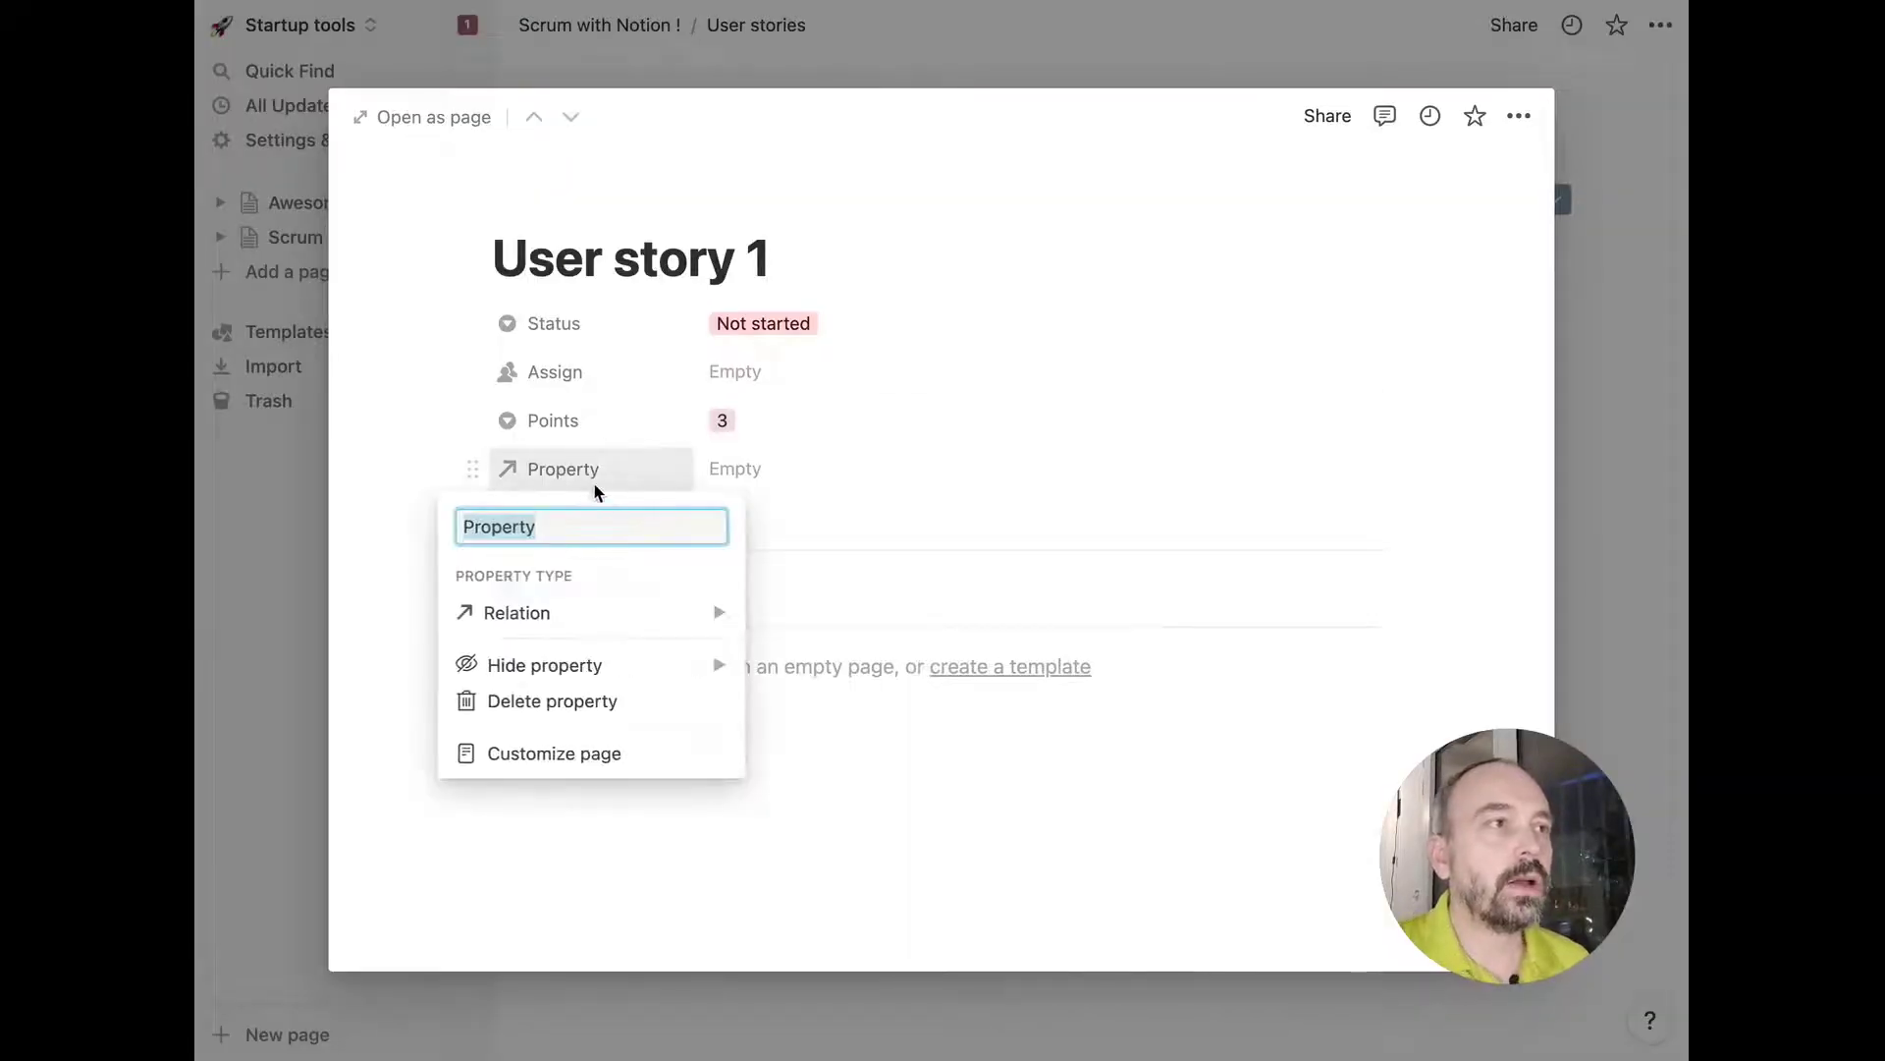
{"action": "type", "text": "Sprint"}
{"action": "key", "text": "Return"}
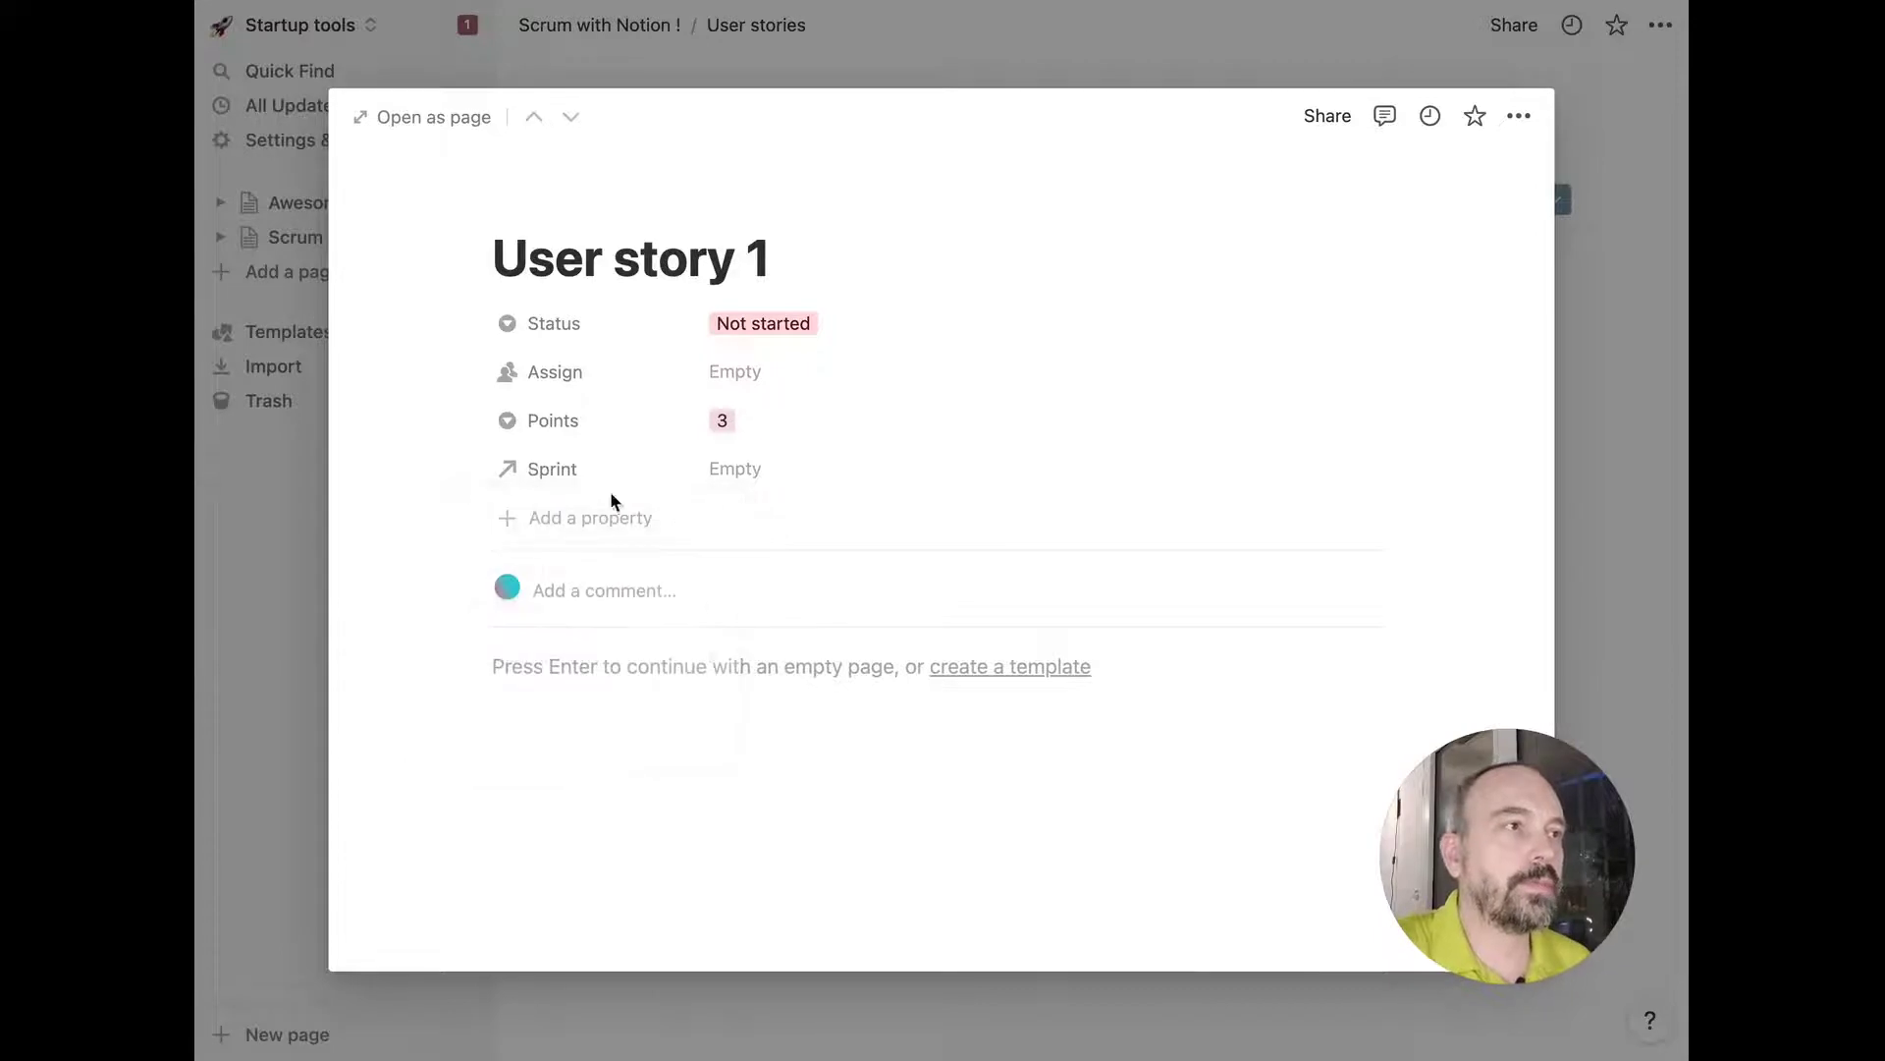
Link User story 1 to Sprint 1 through its Sprint property and close the card.
{"action": "left_click", "coordinate": [800, 467]}
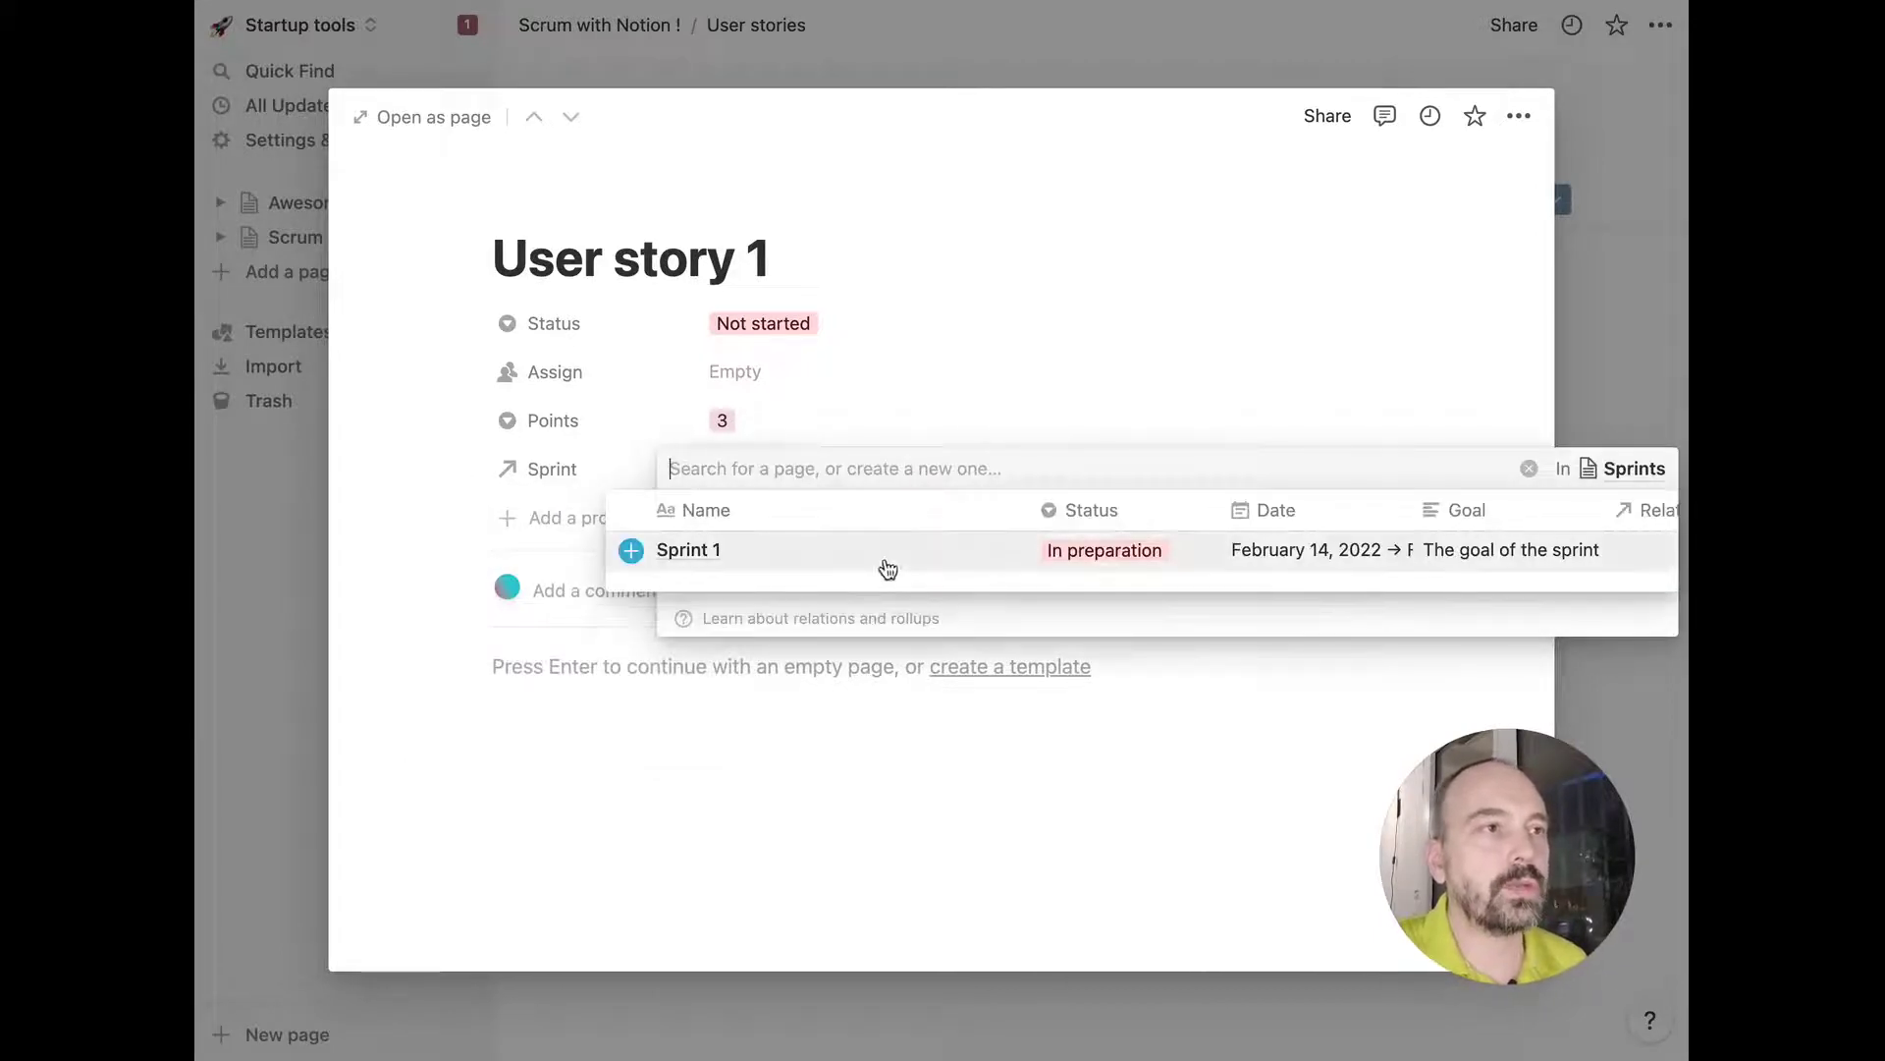
{"action": "left_click", "coordinate": [713, 558]}
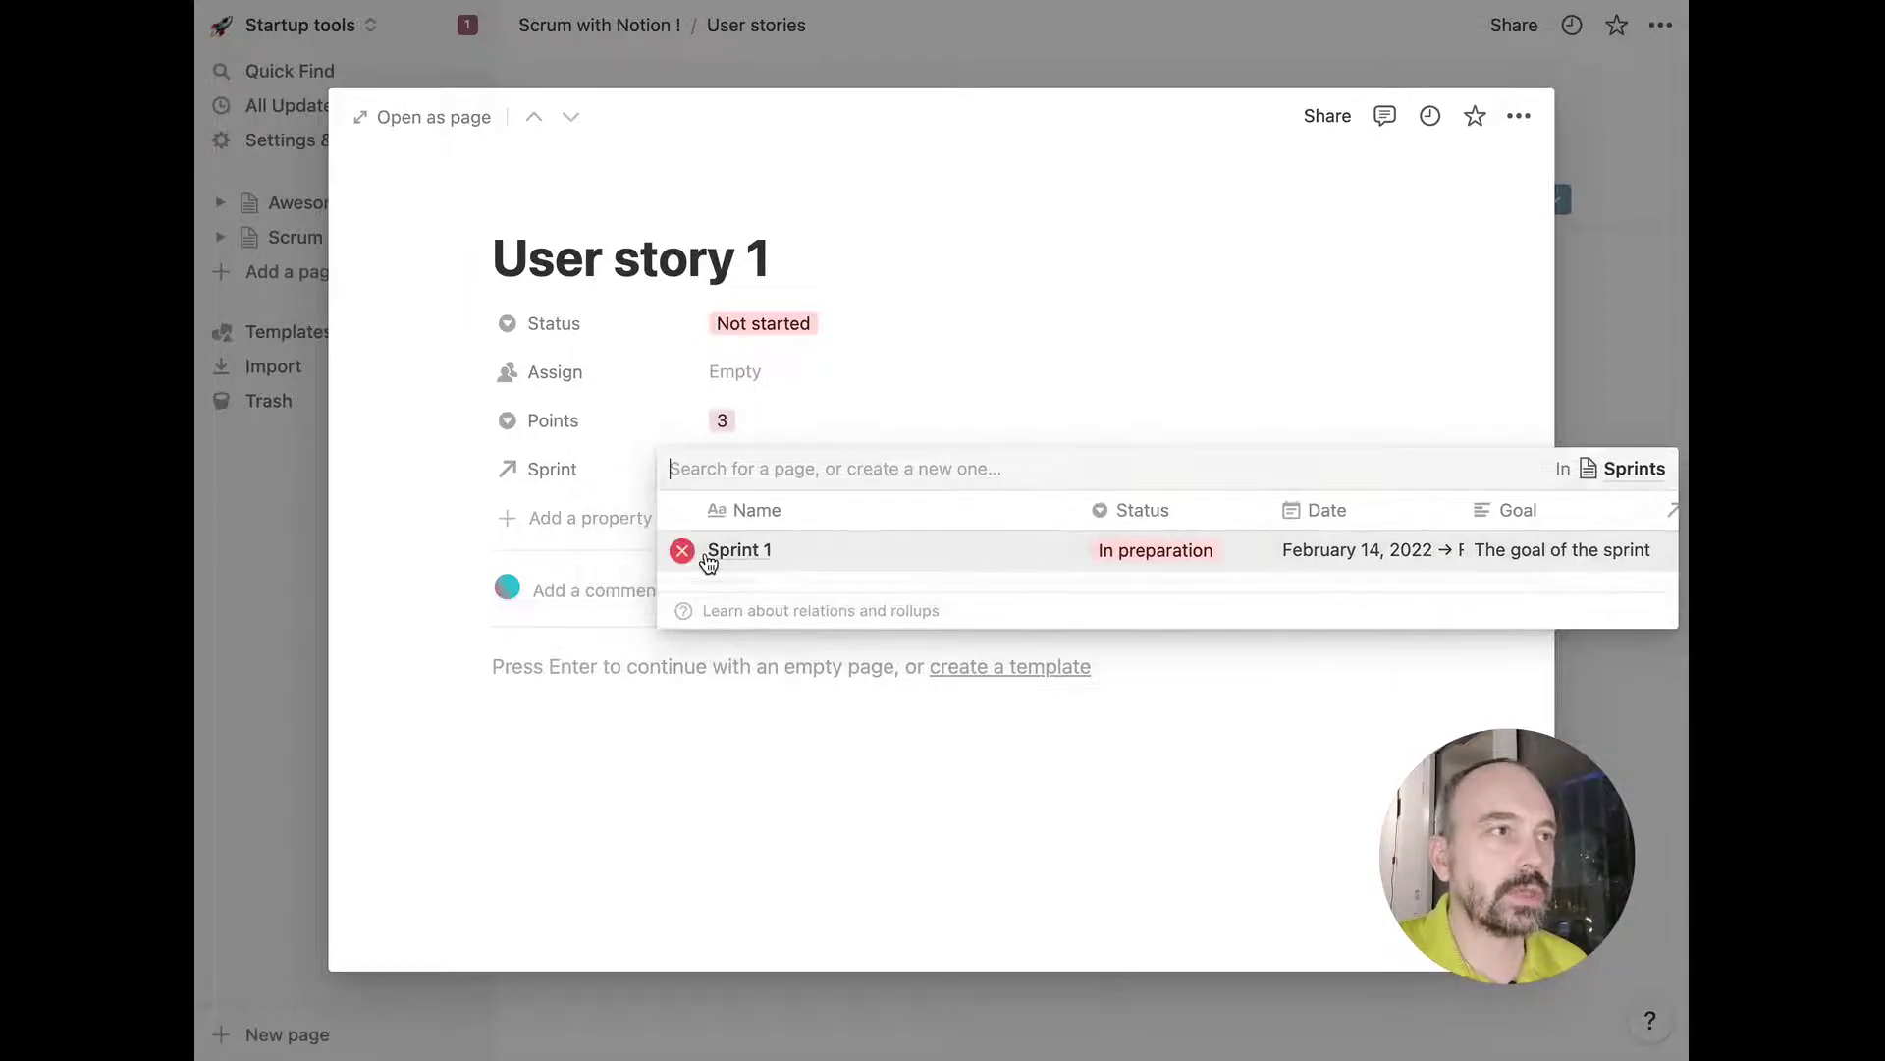
{"action": "left_click", "coordinate": [722, 699]}
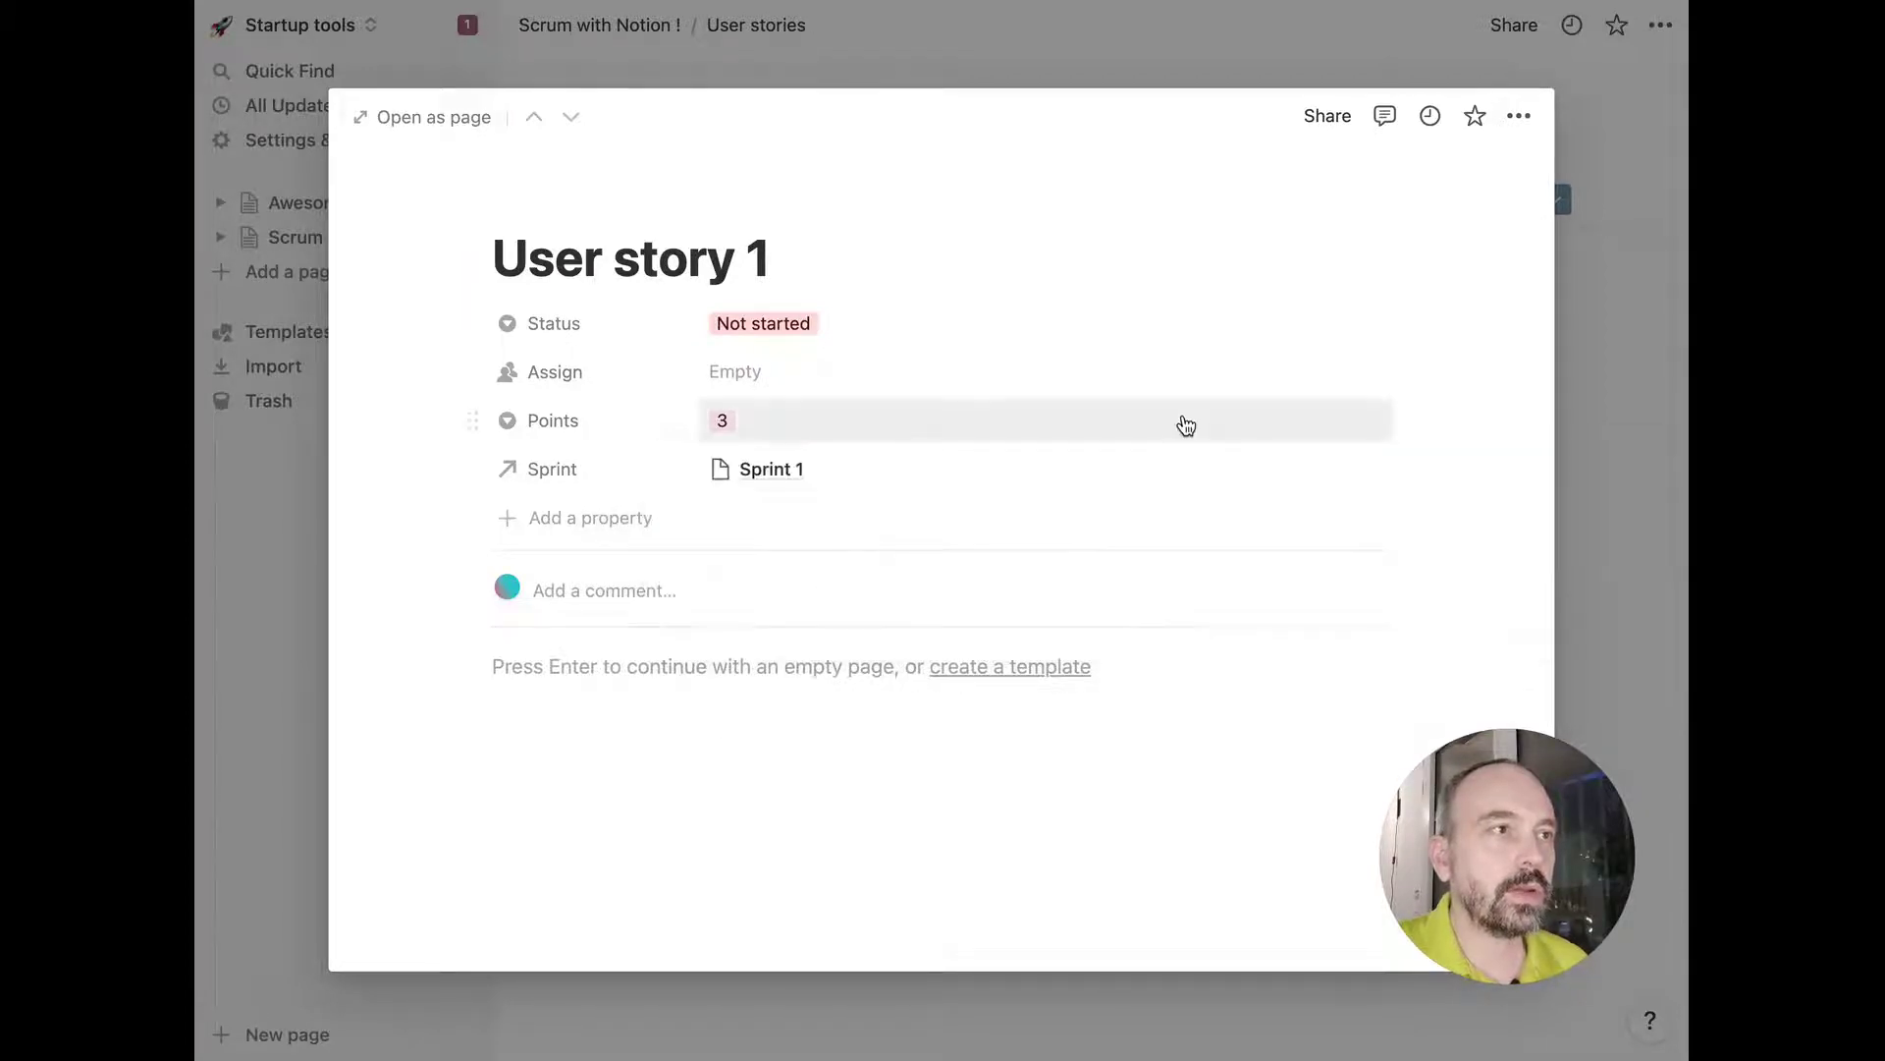
{"action": "left_click", "coordinate": [1156, 79]}
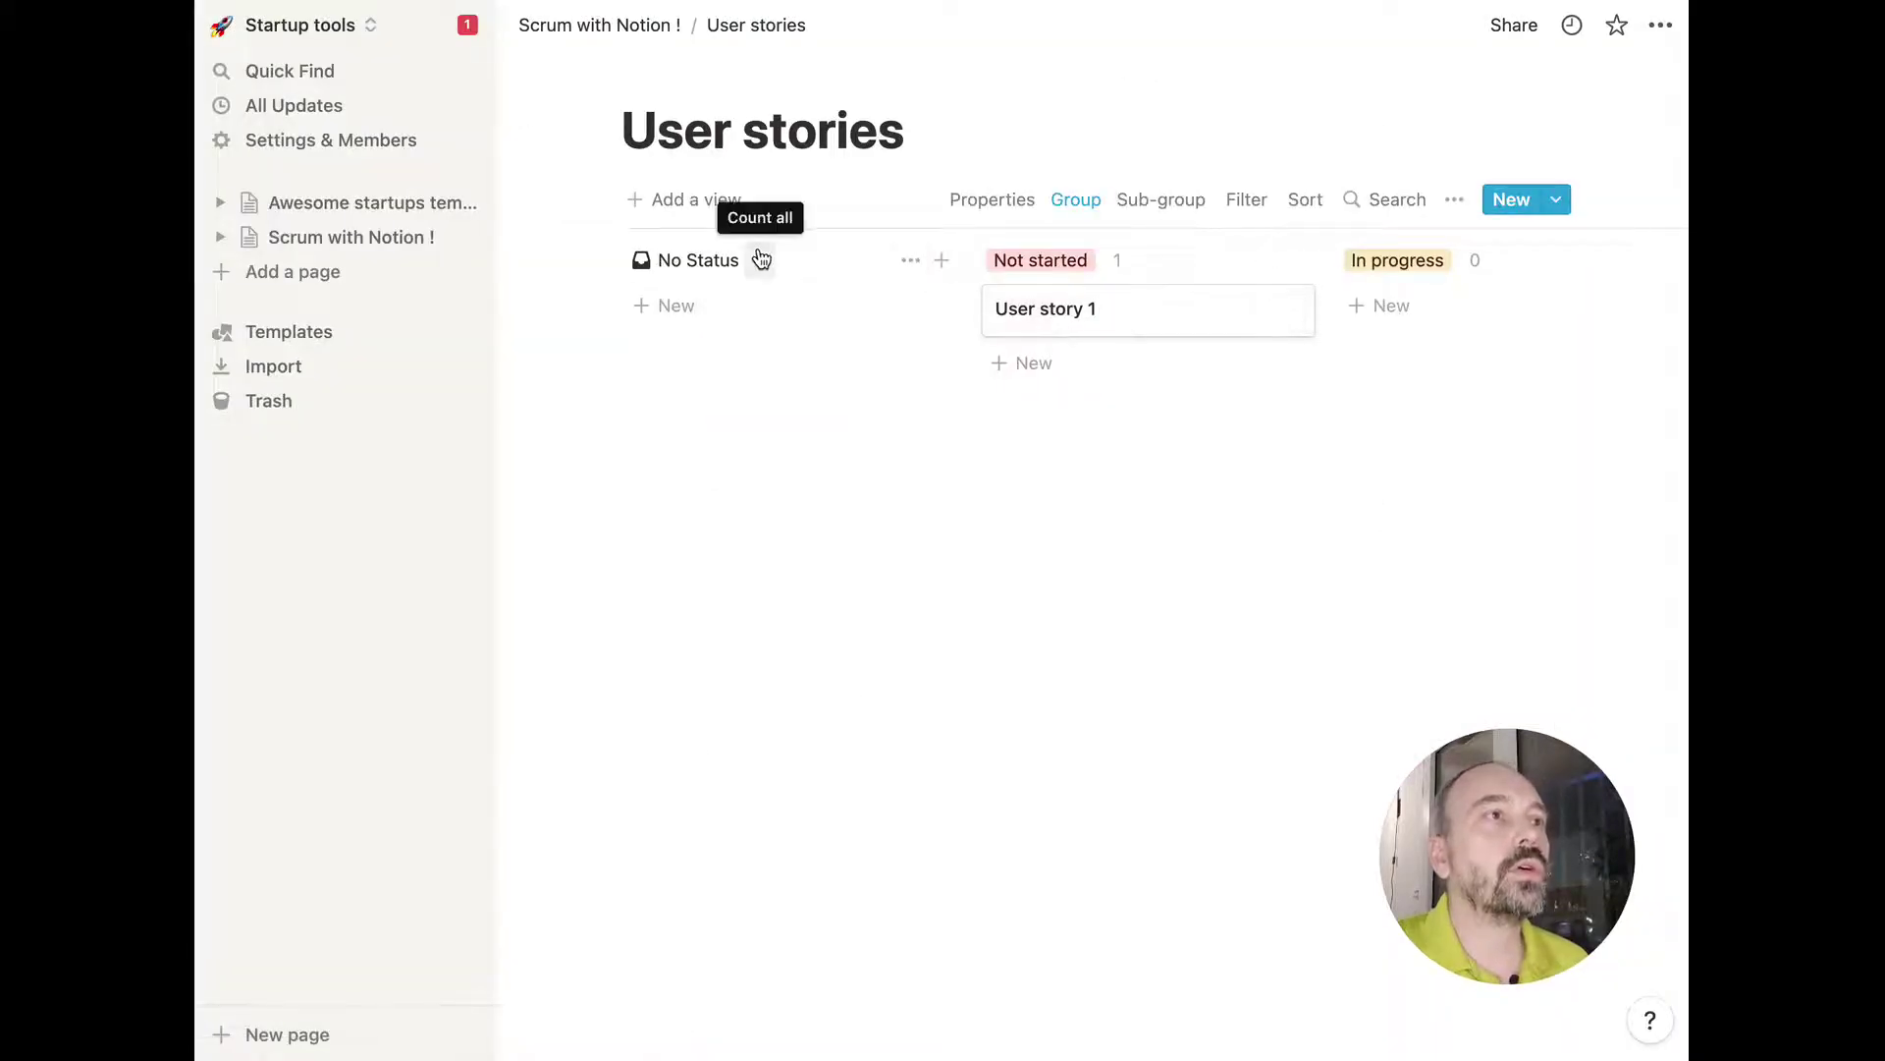
Open the Sprints database and move the Sprint 1 card from In preparation to In progress.
{"action": "left_click", "coordinate": [648, 26]}
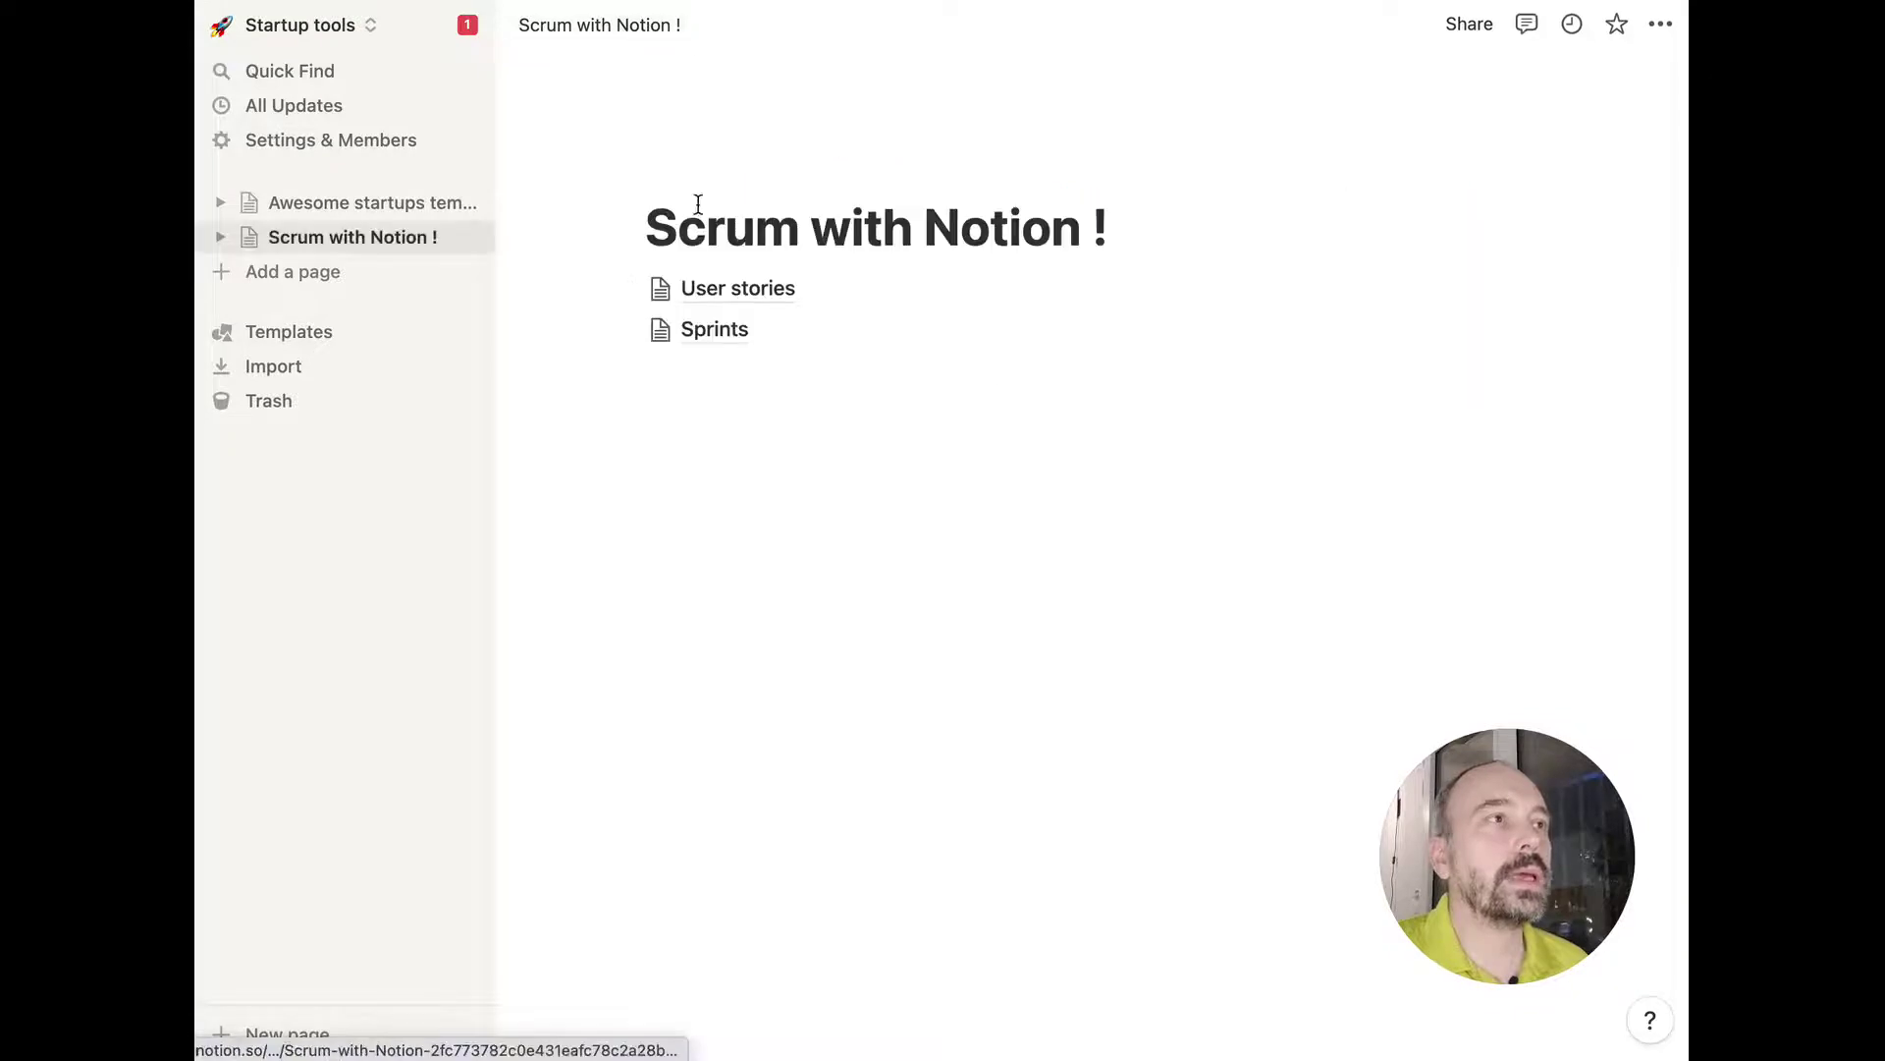
{"action": "left_click", "coordinate": [722, 330]}
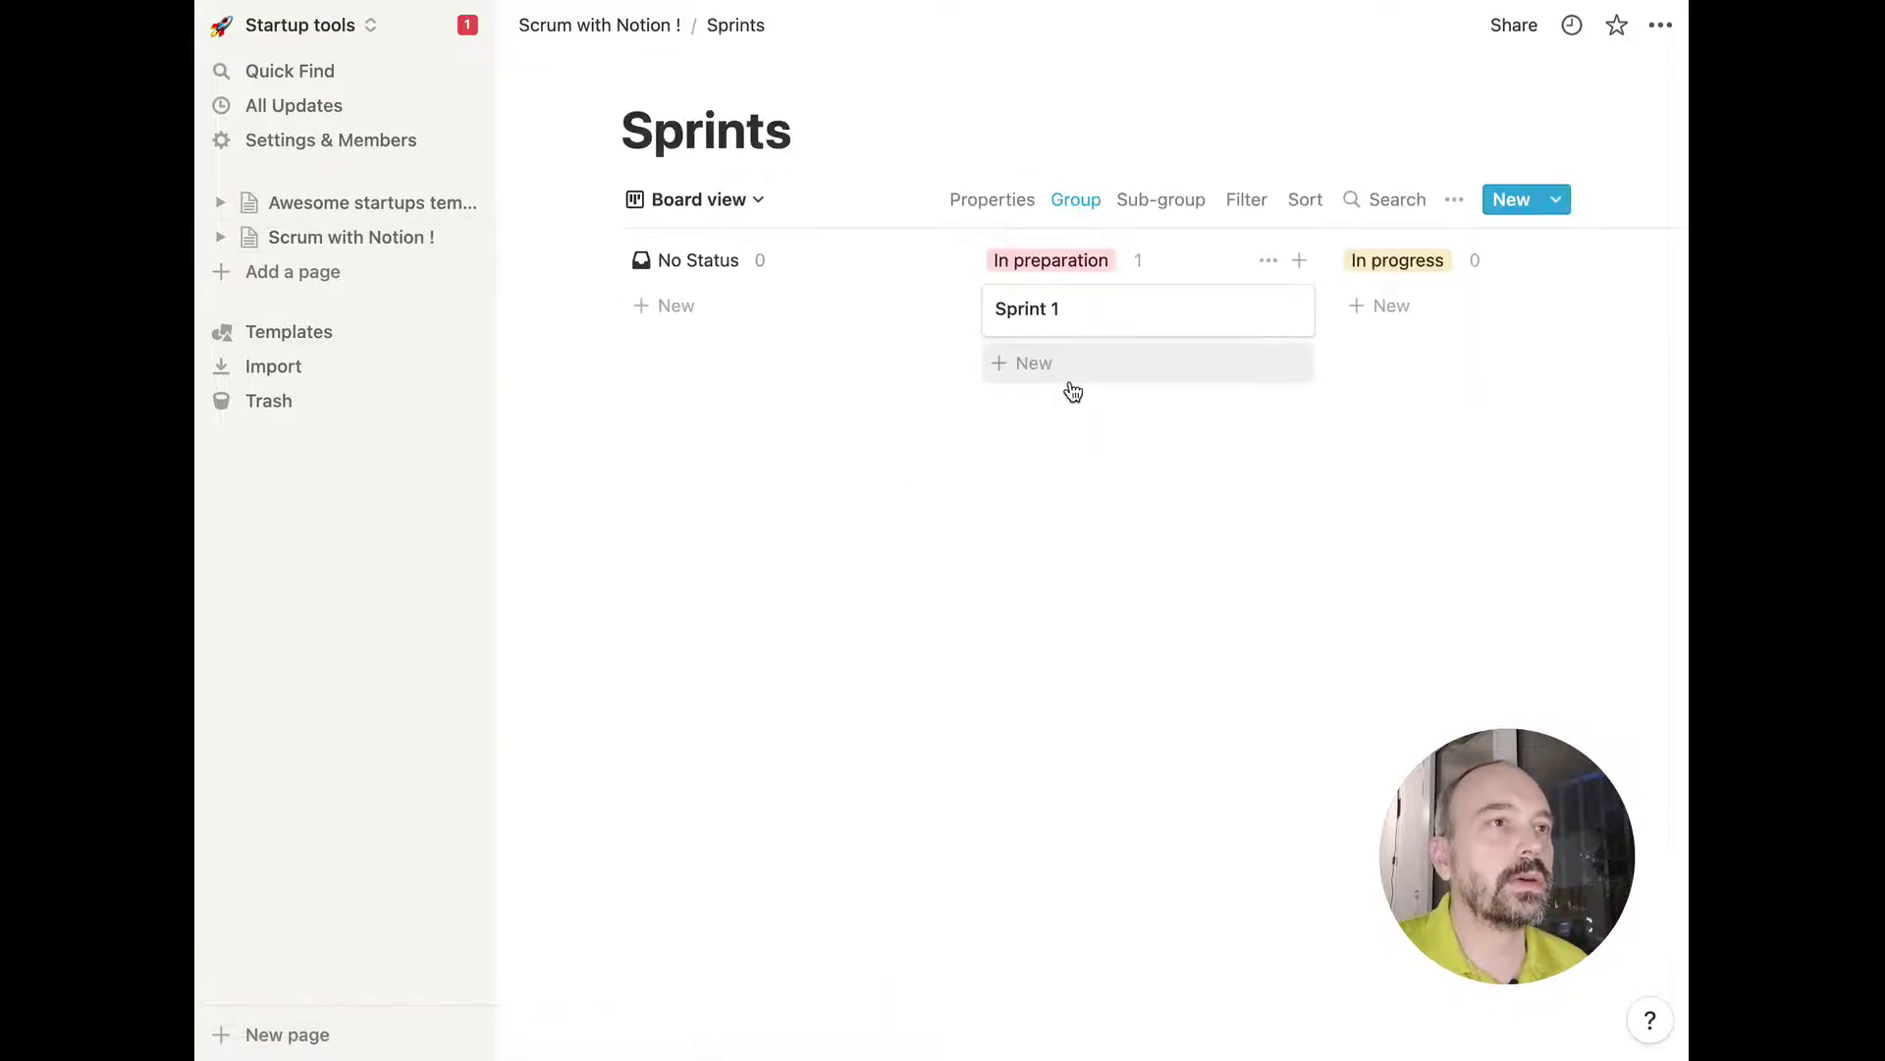
{"action": "left_click_drag", "start_coordinate": [1064, 324], "coordinate": [1373, 336]}
Add a card named "Sprint 2" to the In preparation column of the Sprints board.
{"action": "left_click", "coordinate": [1047, 321]}
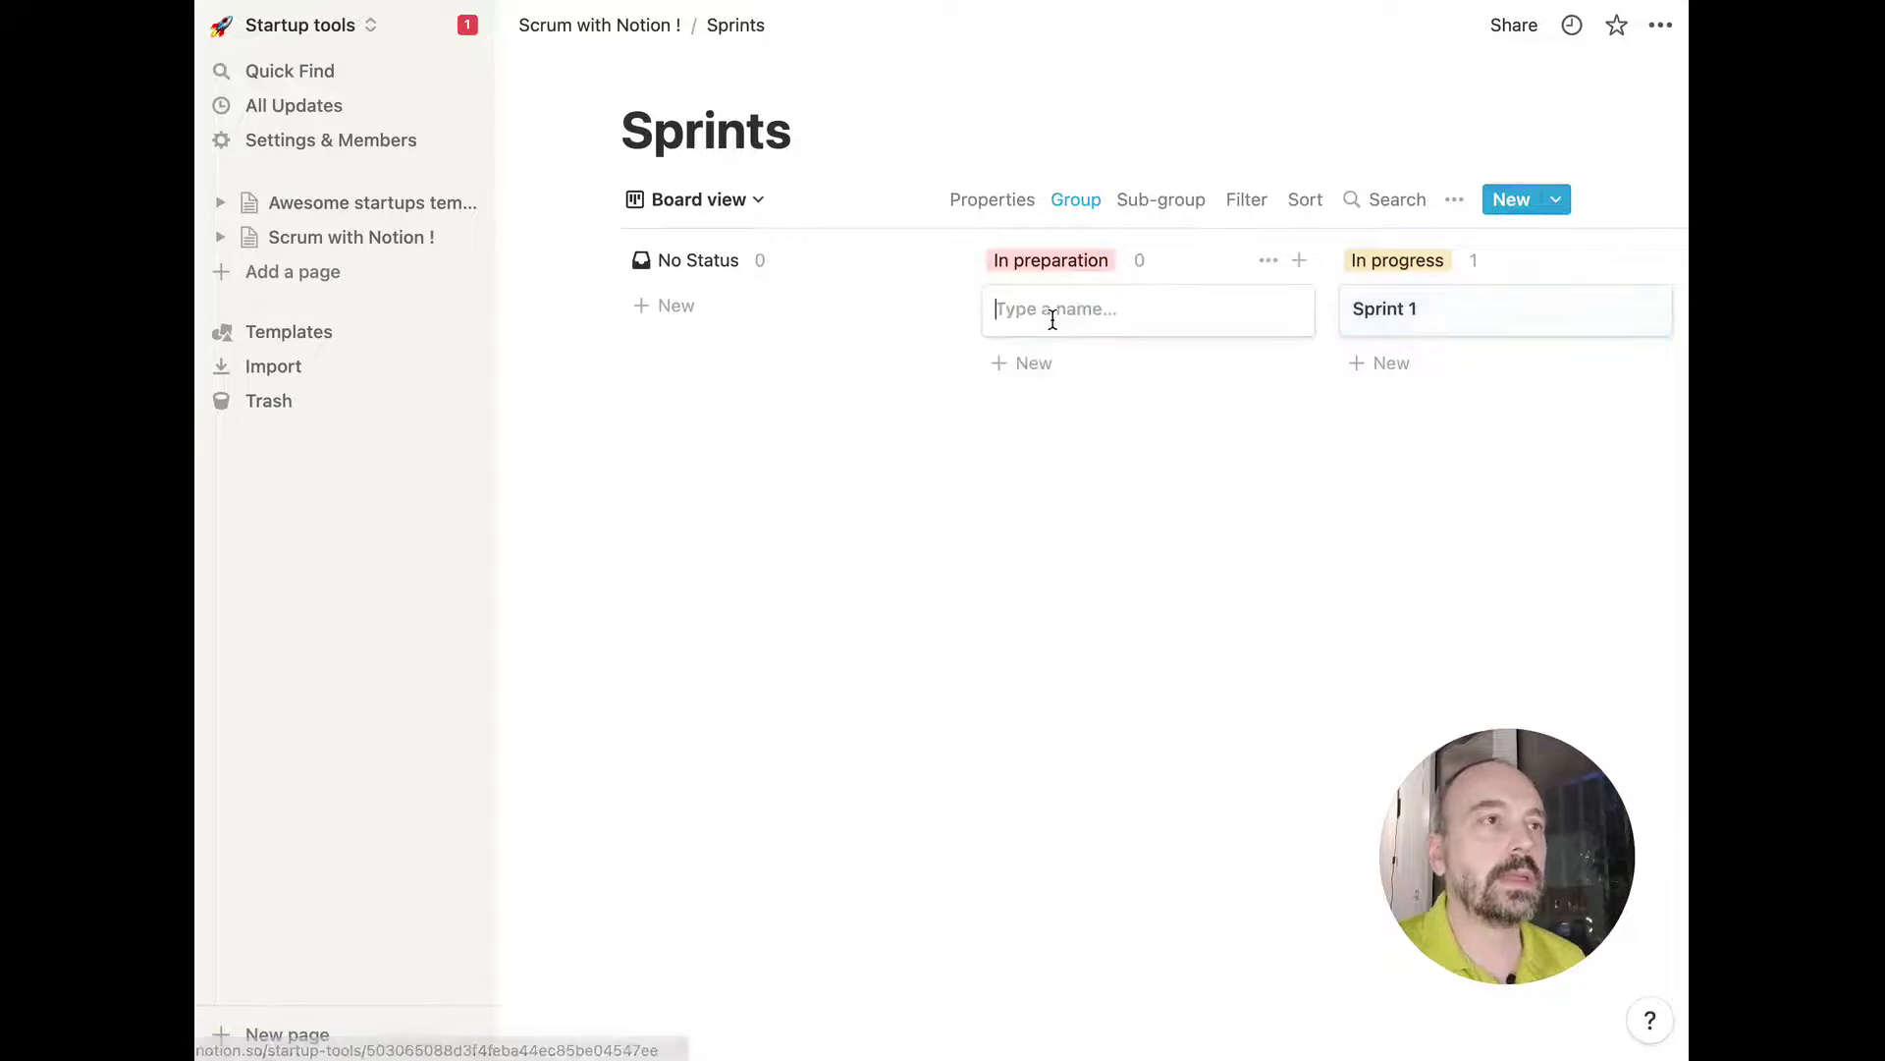
{"action": "type", "text": "Sprint 2"}
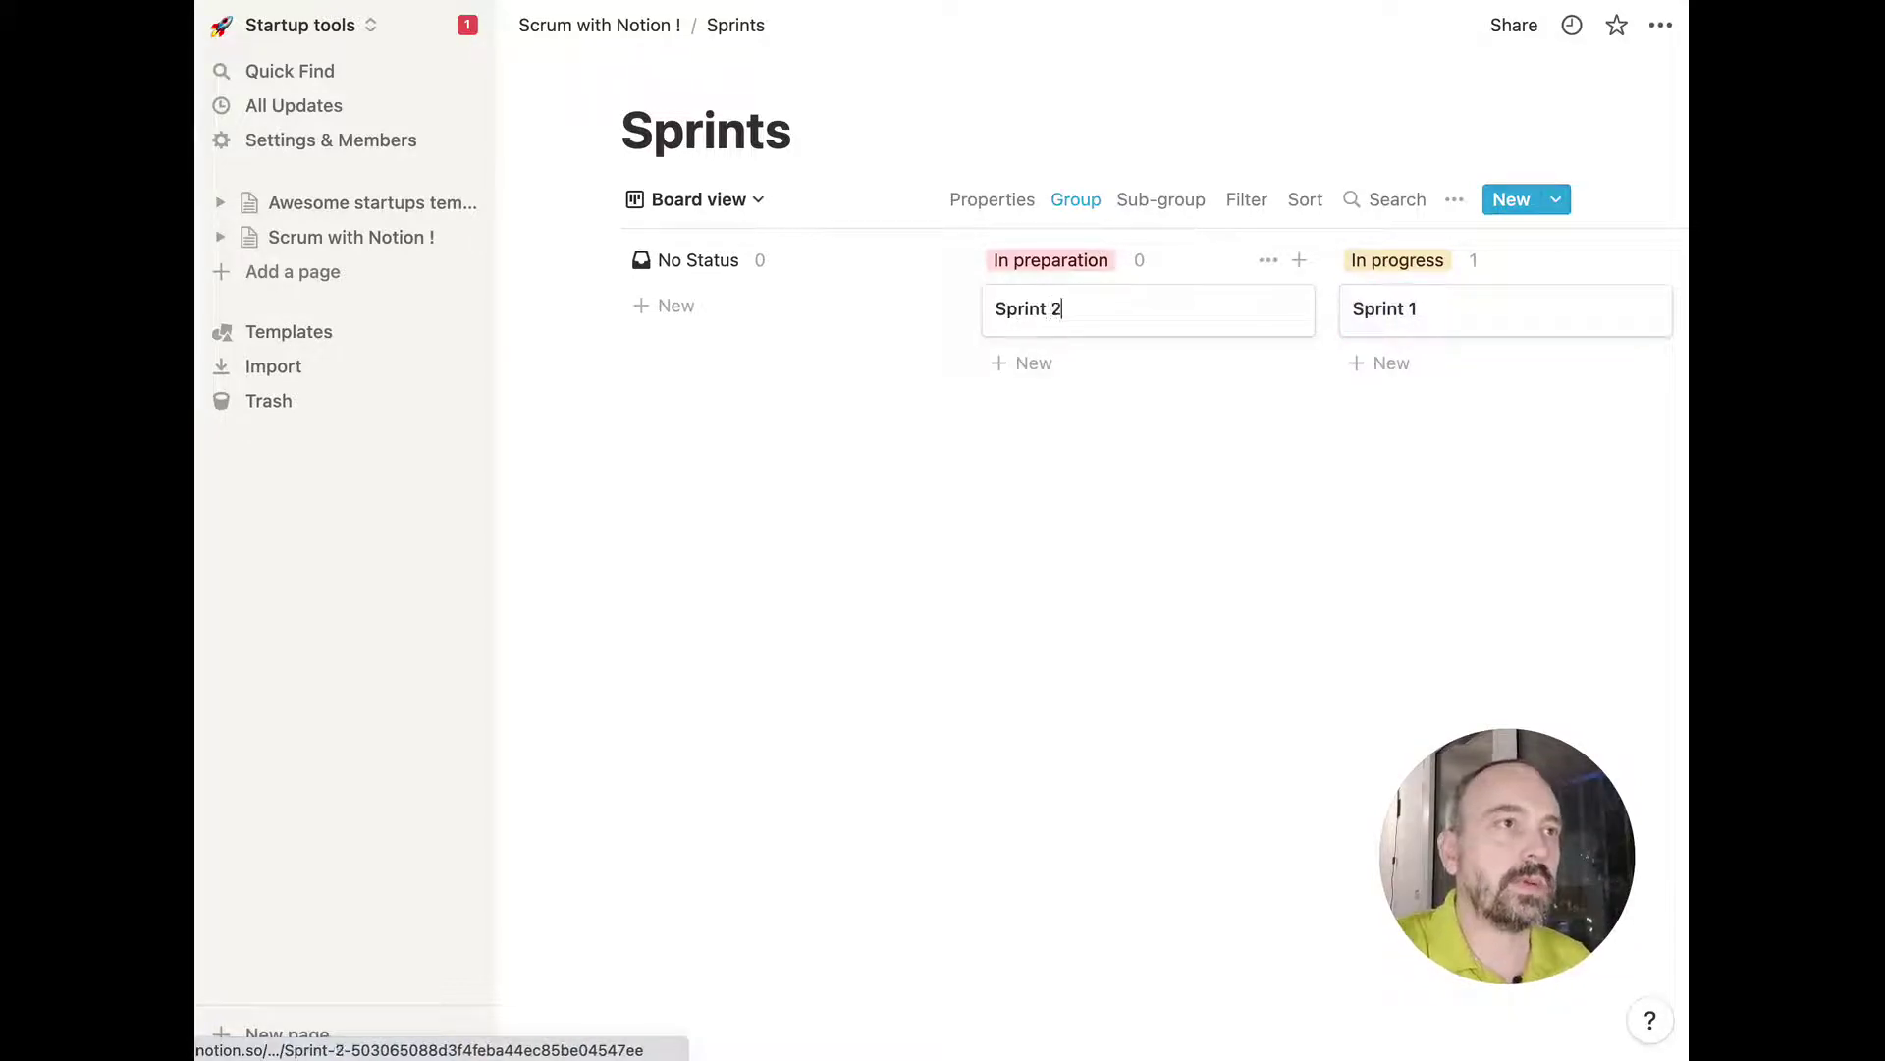
{"action": "key", "text": "Escape"}
In the Timeline view of Sprints, schedule Sprint 2 from February 28 to March 11, 2022.
{"action": "left_click", "coordinate": [762, 199]}
{"action": "left_click", "coordinate": [692, 332]}
{"action": "scroll", "coordinate": [992, 482], "scroll_direction": "right", "scroll_amount": 2}
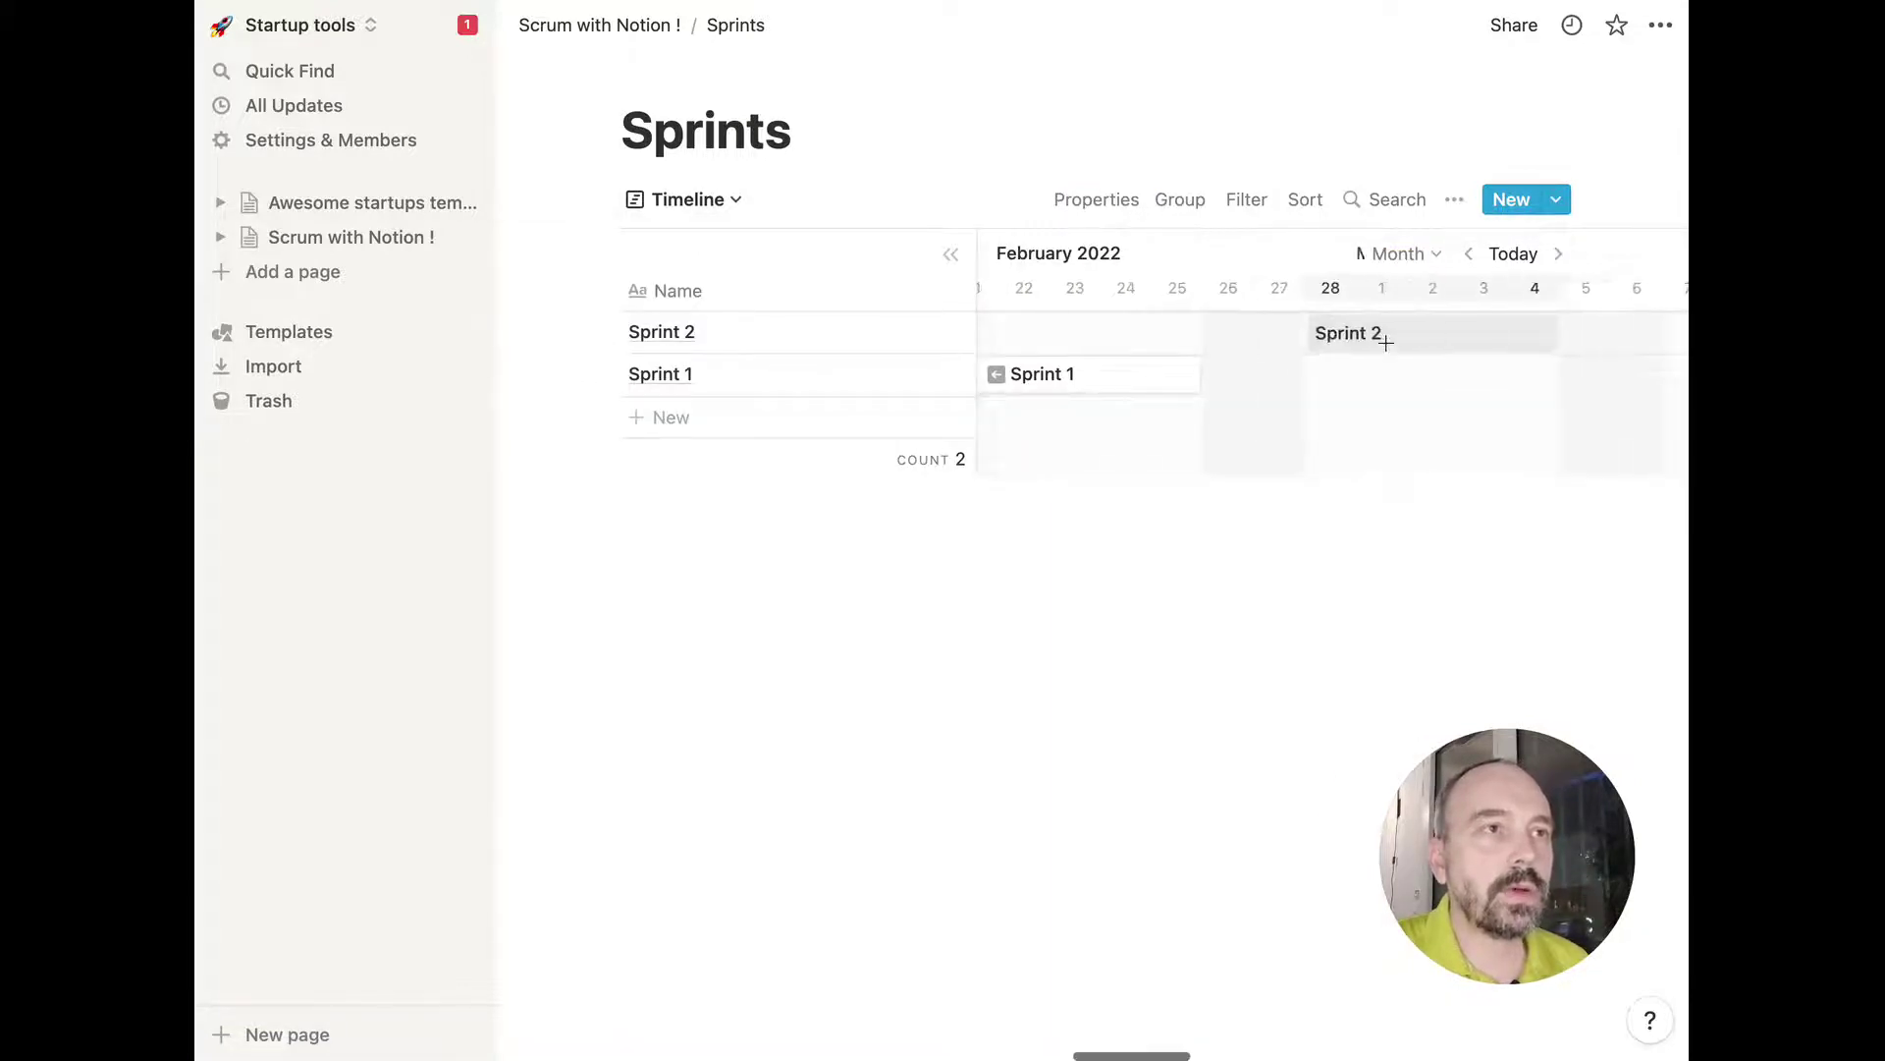
{"action": "scroll", "coordinate": [1381, 342], "scroll_direction": "right", "scroll_amount": 4}
{"action": "left_click_drag", "start_coordinate": [1392, 330], "coordinate": [1476, 341]}
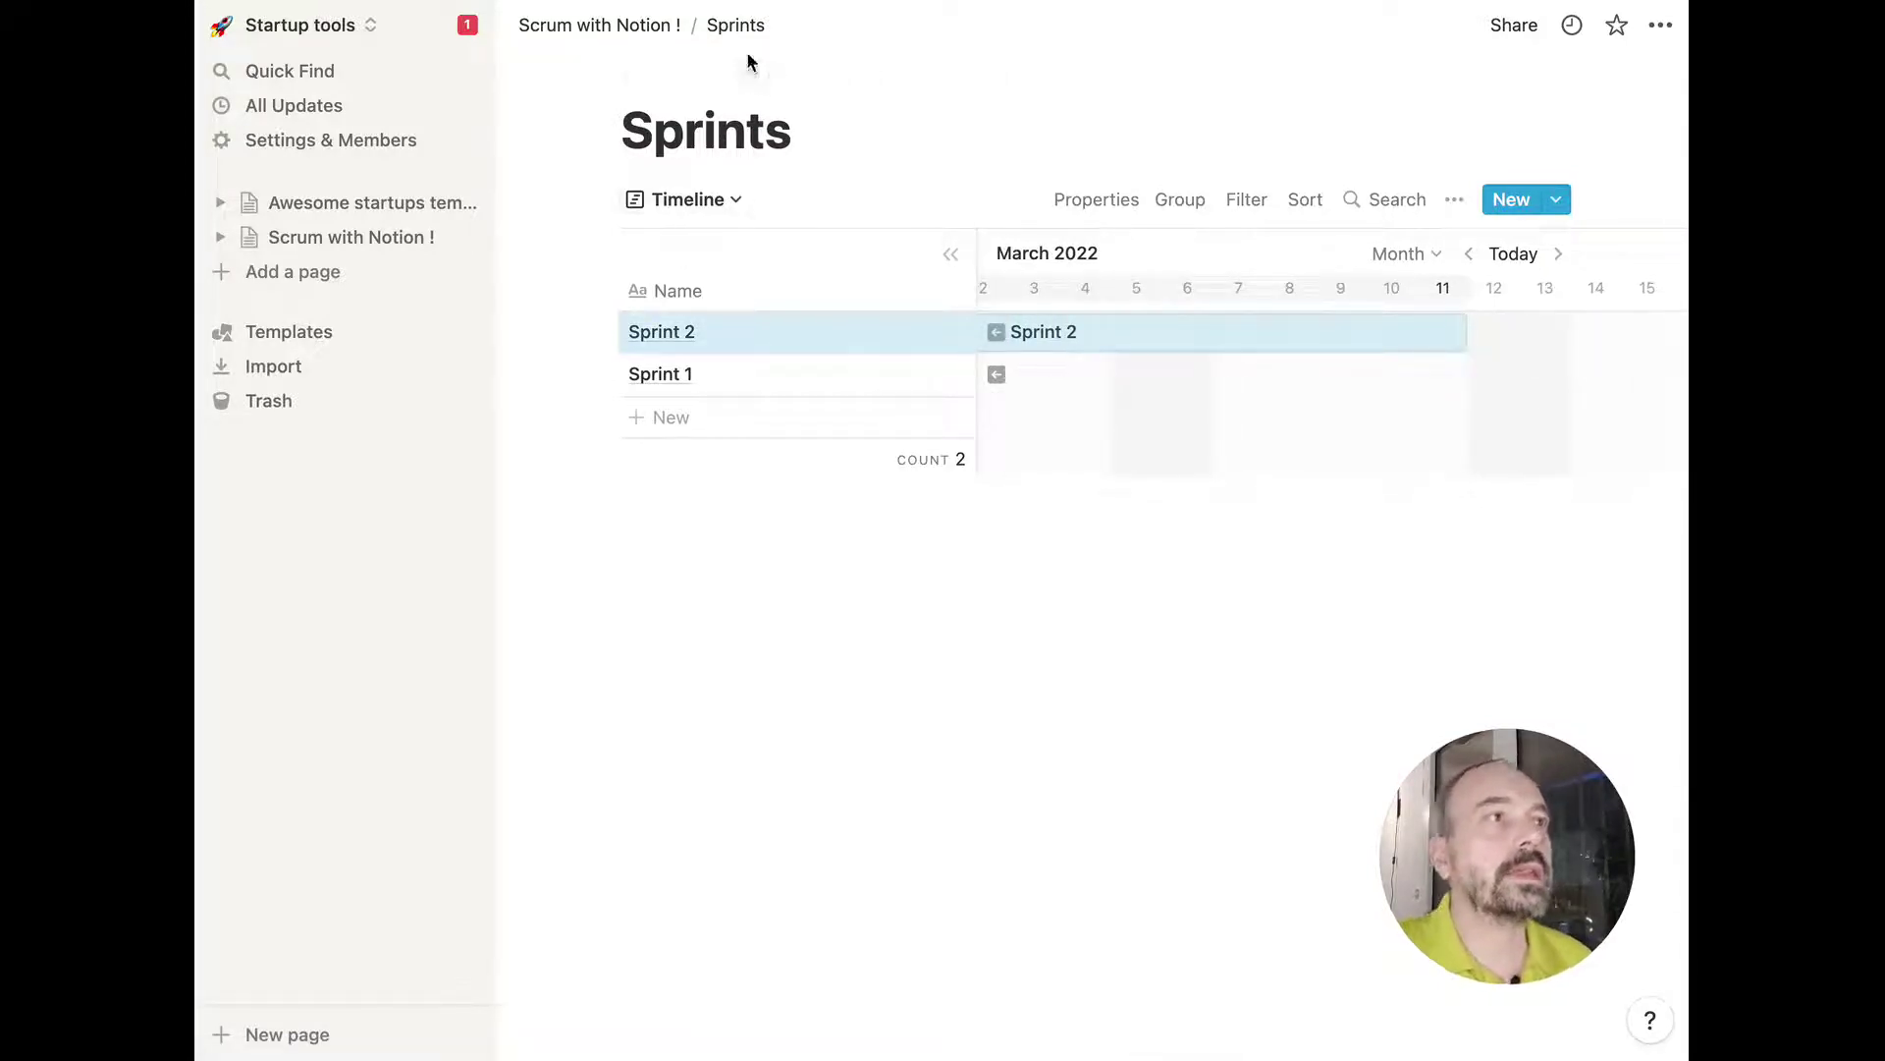
Open User story 1 in User stories, search its Sprint relation for "sprint", clear the search and close the card.
{"action": "left_click", "coordinate": [680, 29]}
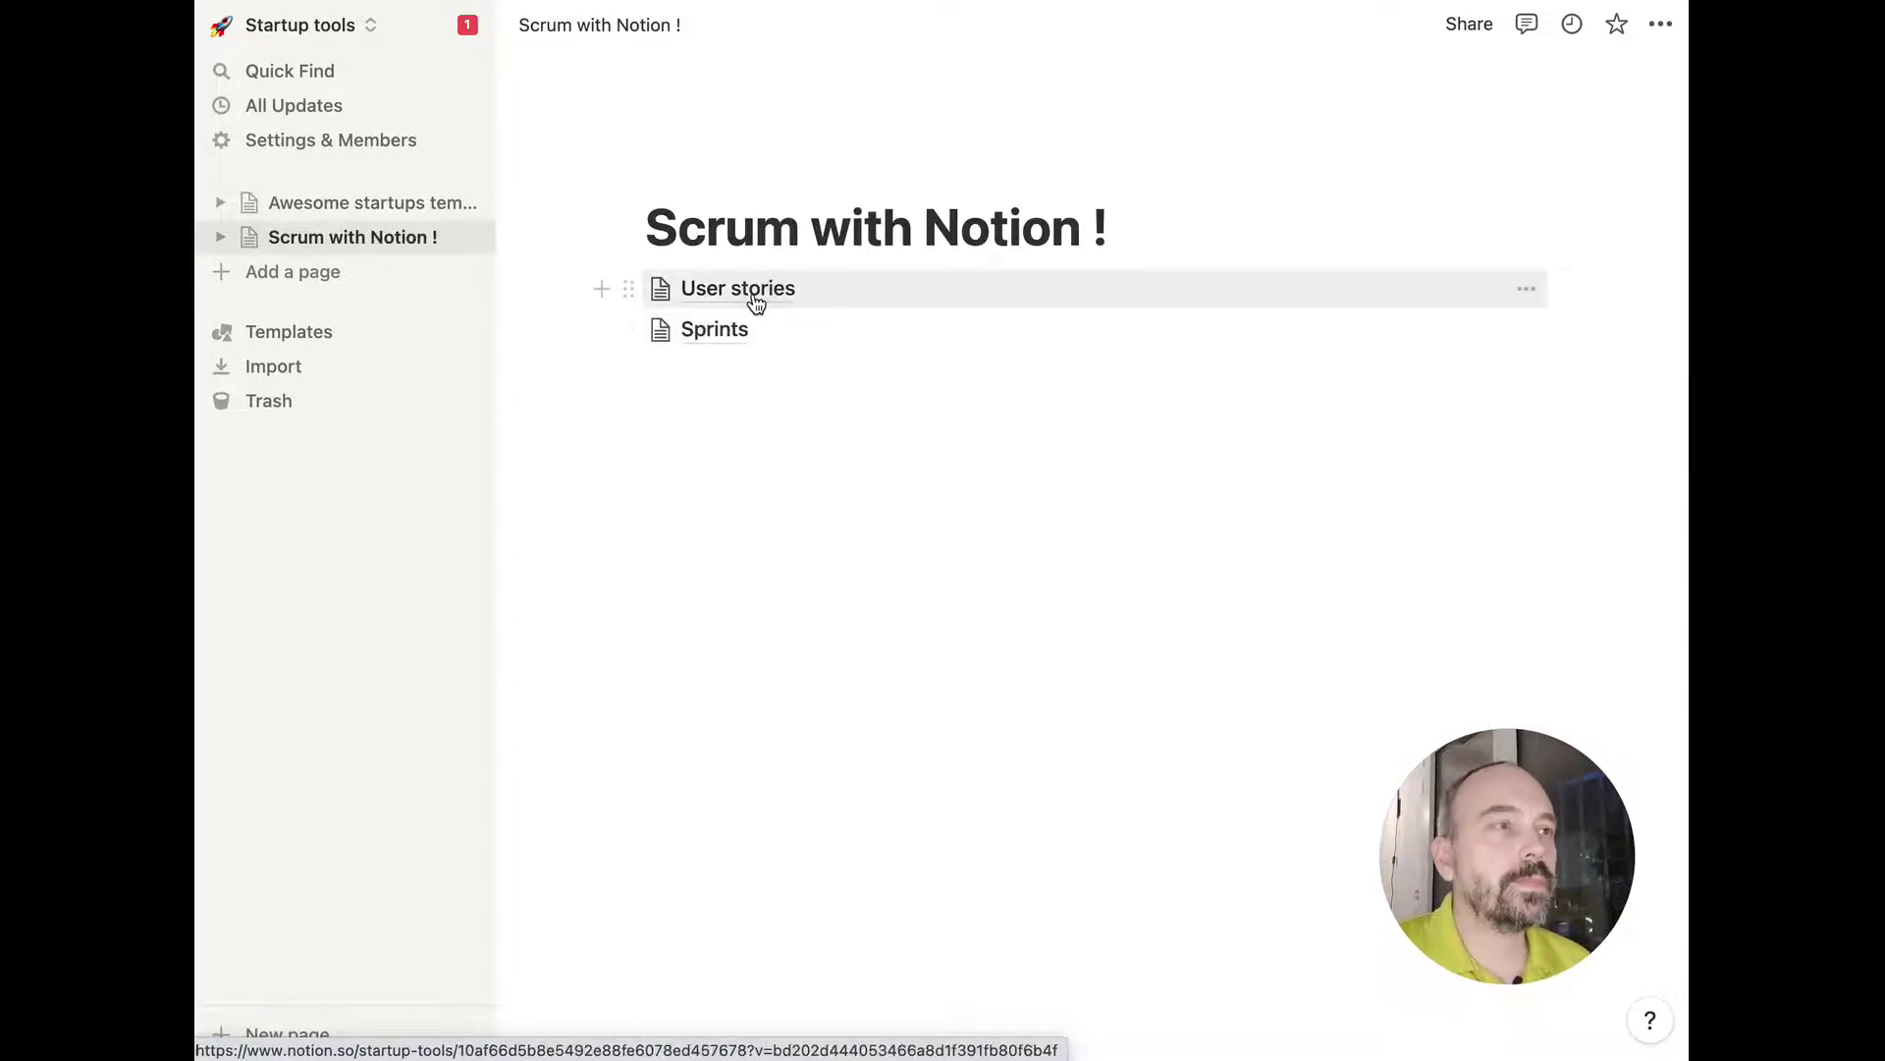
{"action": "left_click", "coordinate": [753, 295]}
{"action": "left_click", "coordinate": [1069, 320]}
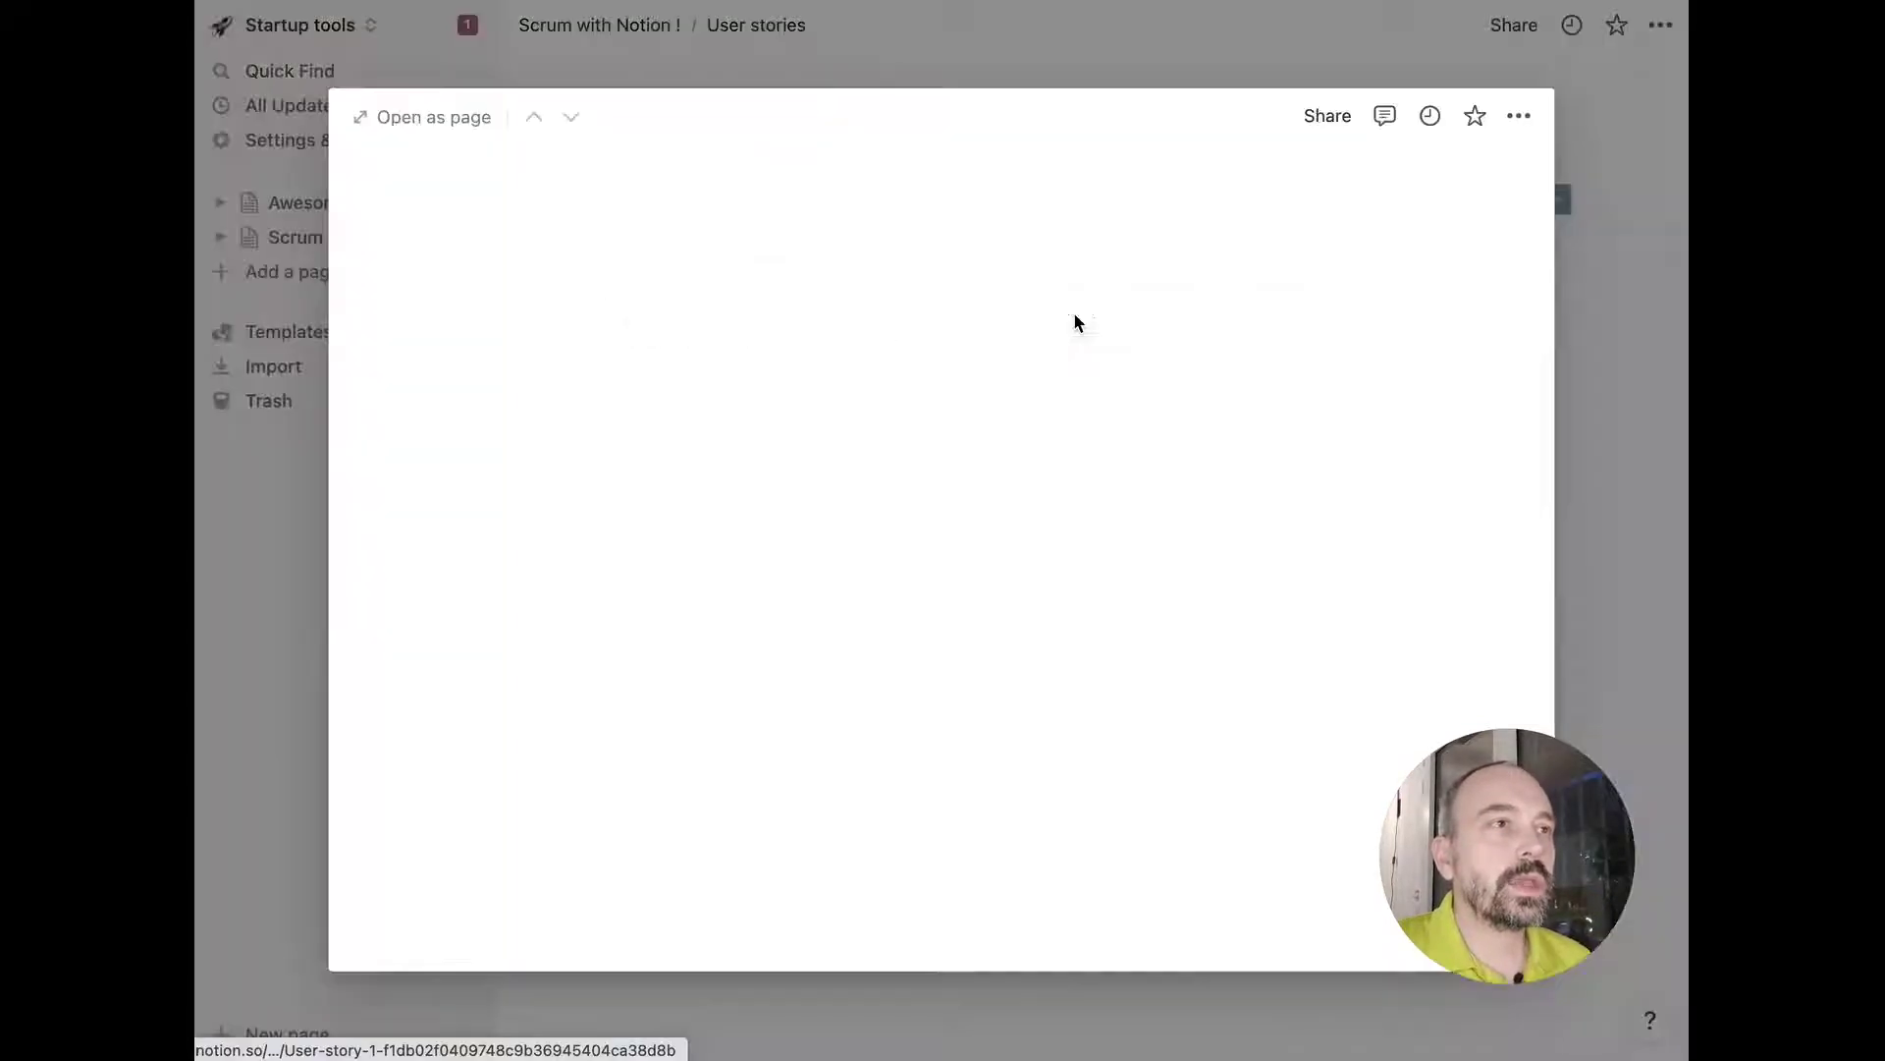
{"action": "left_click", "coordinate": [764, 473]}
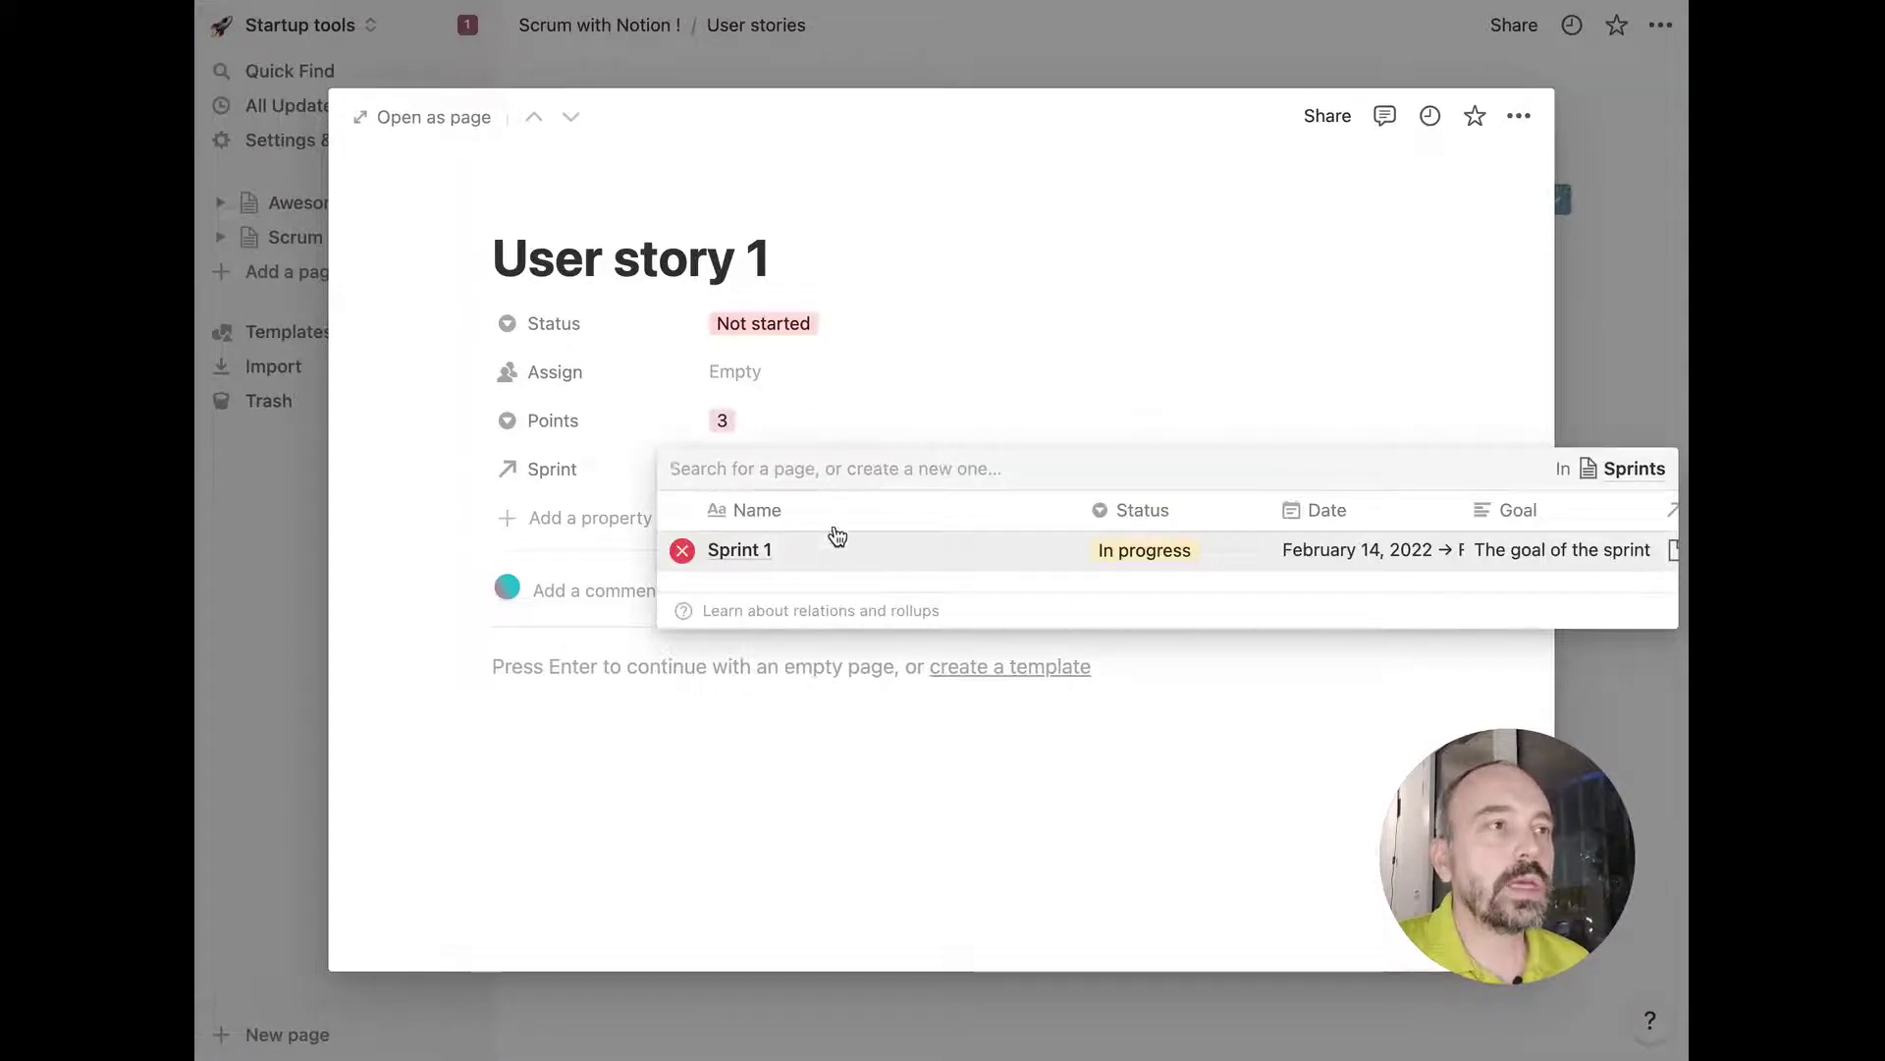
{"action": "type", "text": "sprint"}
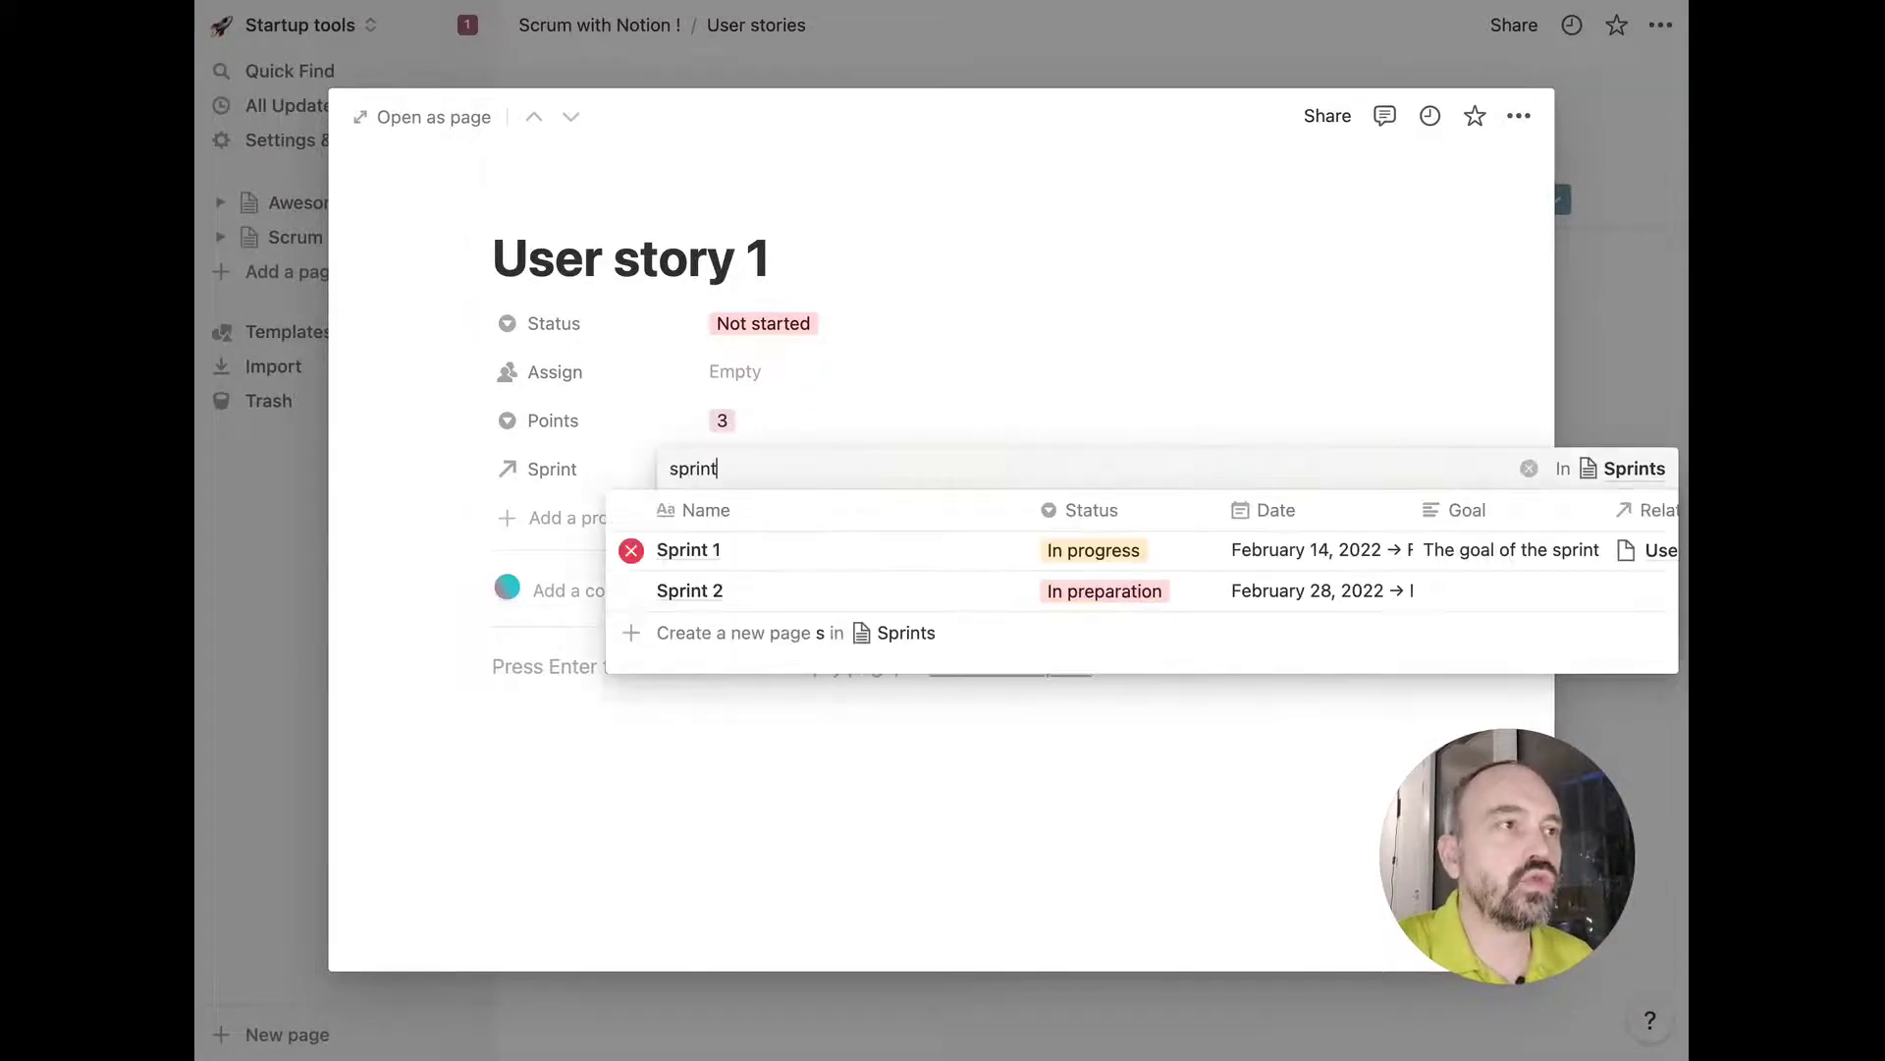
{"action": "key", "text": "BackSpace"}
{"action": "key", "text": "BackSpace"}
{"action": "key", "text": "BackSpace"}
{"action": "key", "text": "BackSpace"}
{"action": "key", "text": "BackSpace"}
{"action": "key", "text": "BackSpace"}
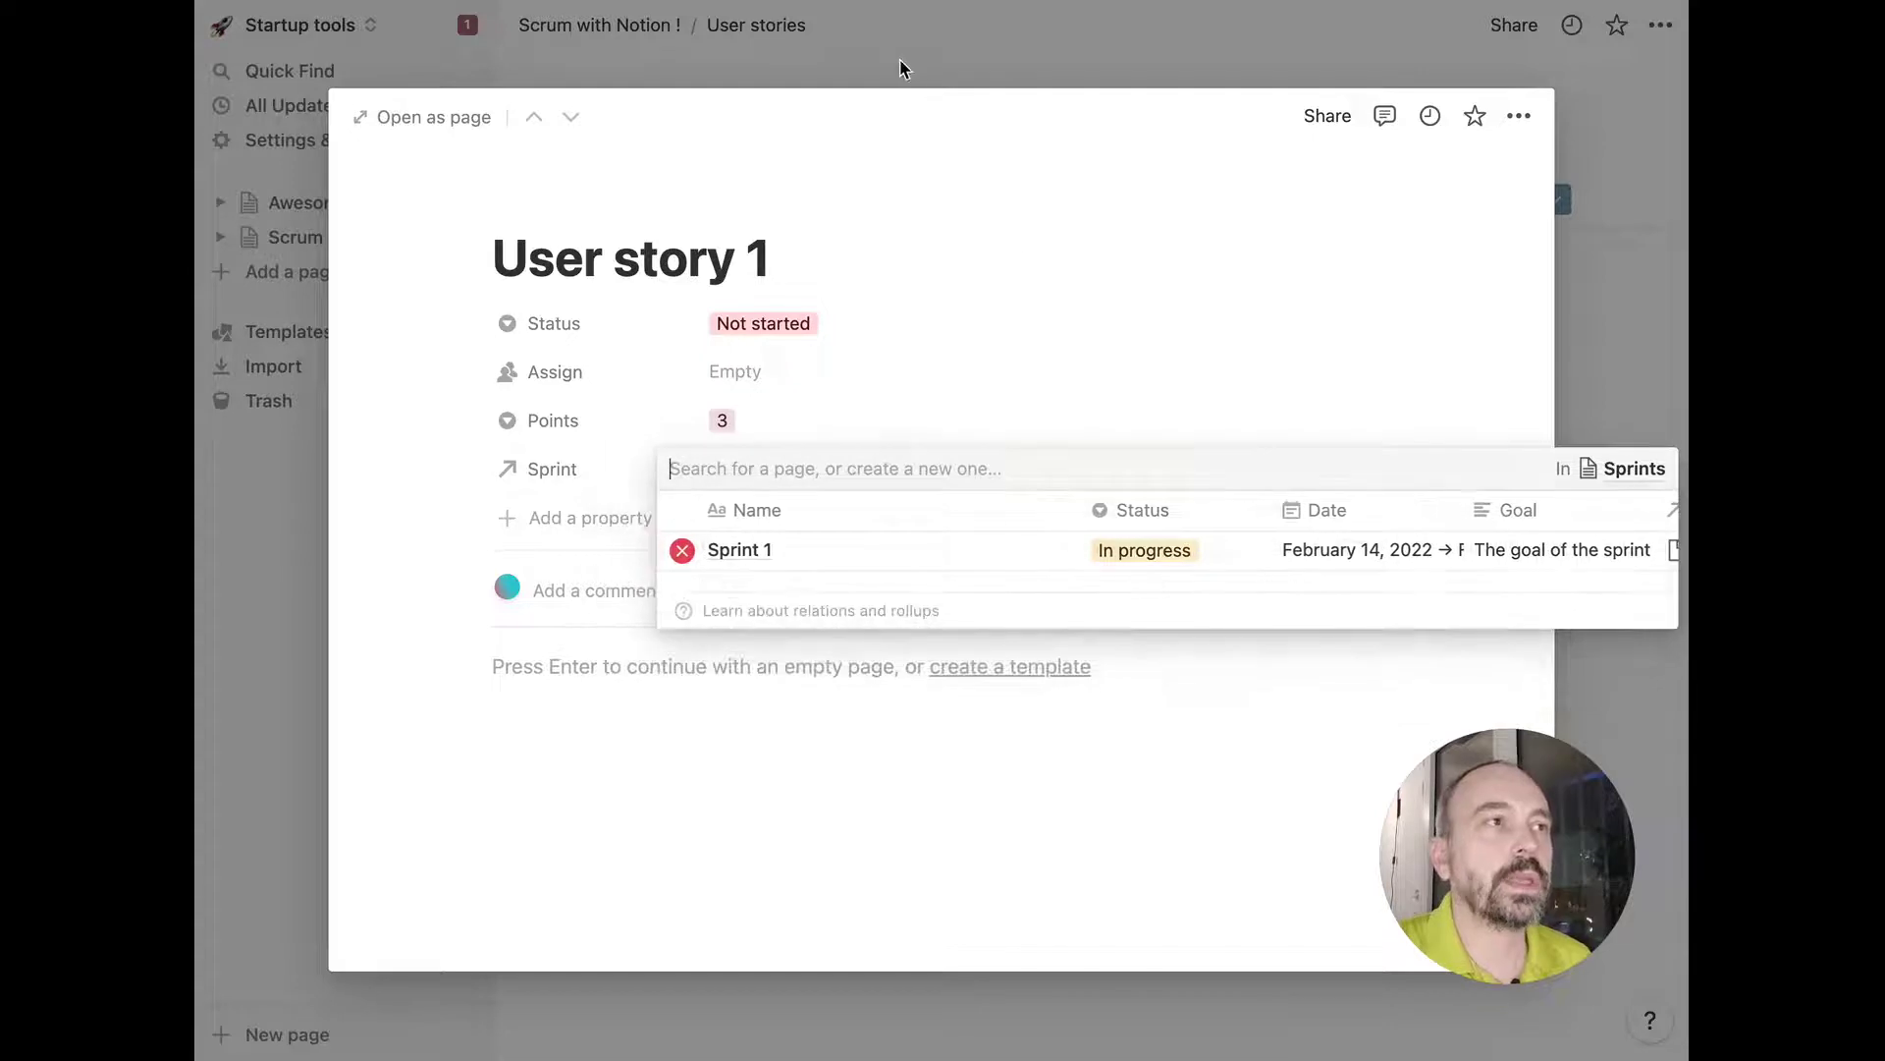
{"action": "left_click", "coordinate": [896, 57]}
{"action": "left_click", "coordinate": [896, 57]}
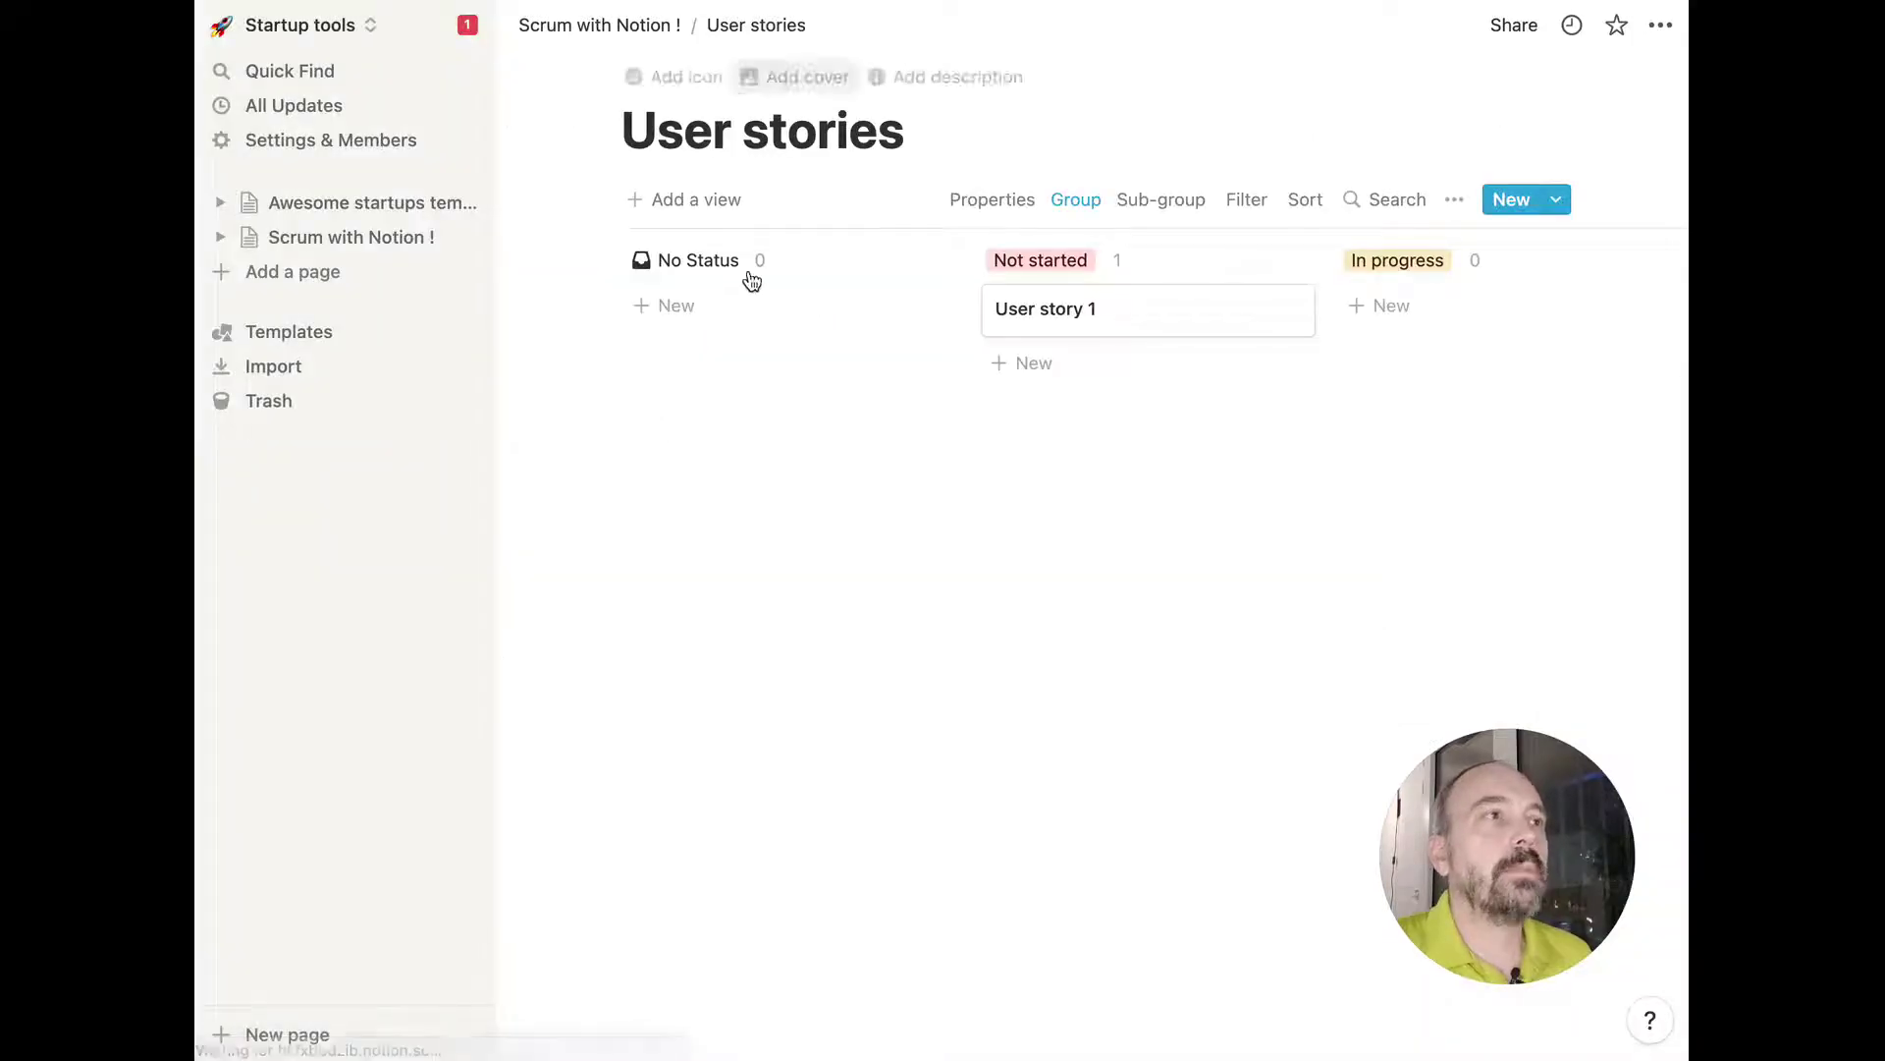
Return to the Scrum with Notion ! page and place the cursor on the empty line below the Sprints link.
{"action": "left_click", "coordinate": [660, 26]}
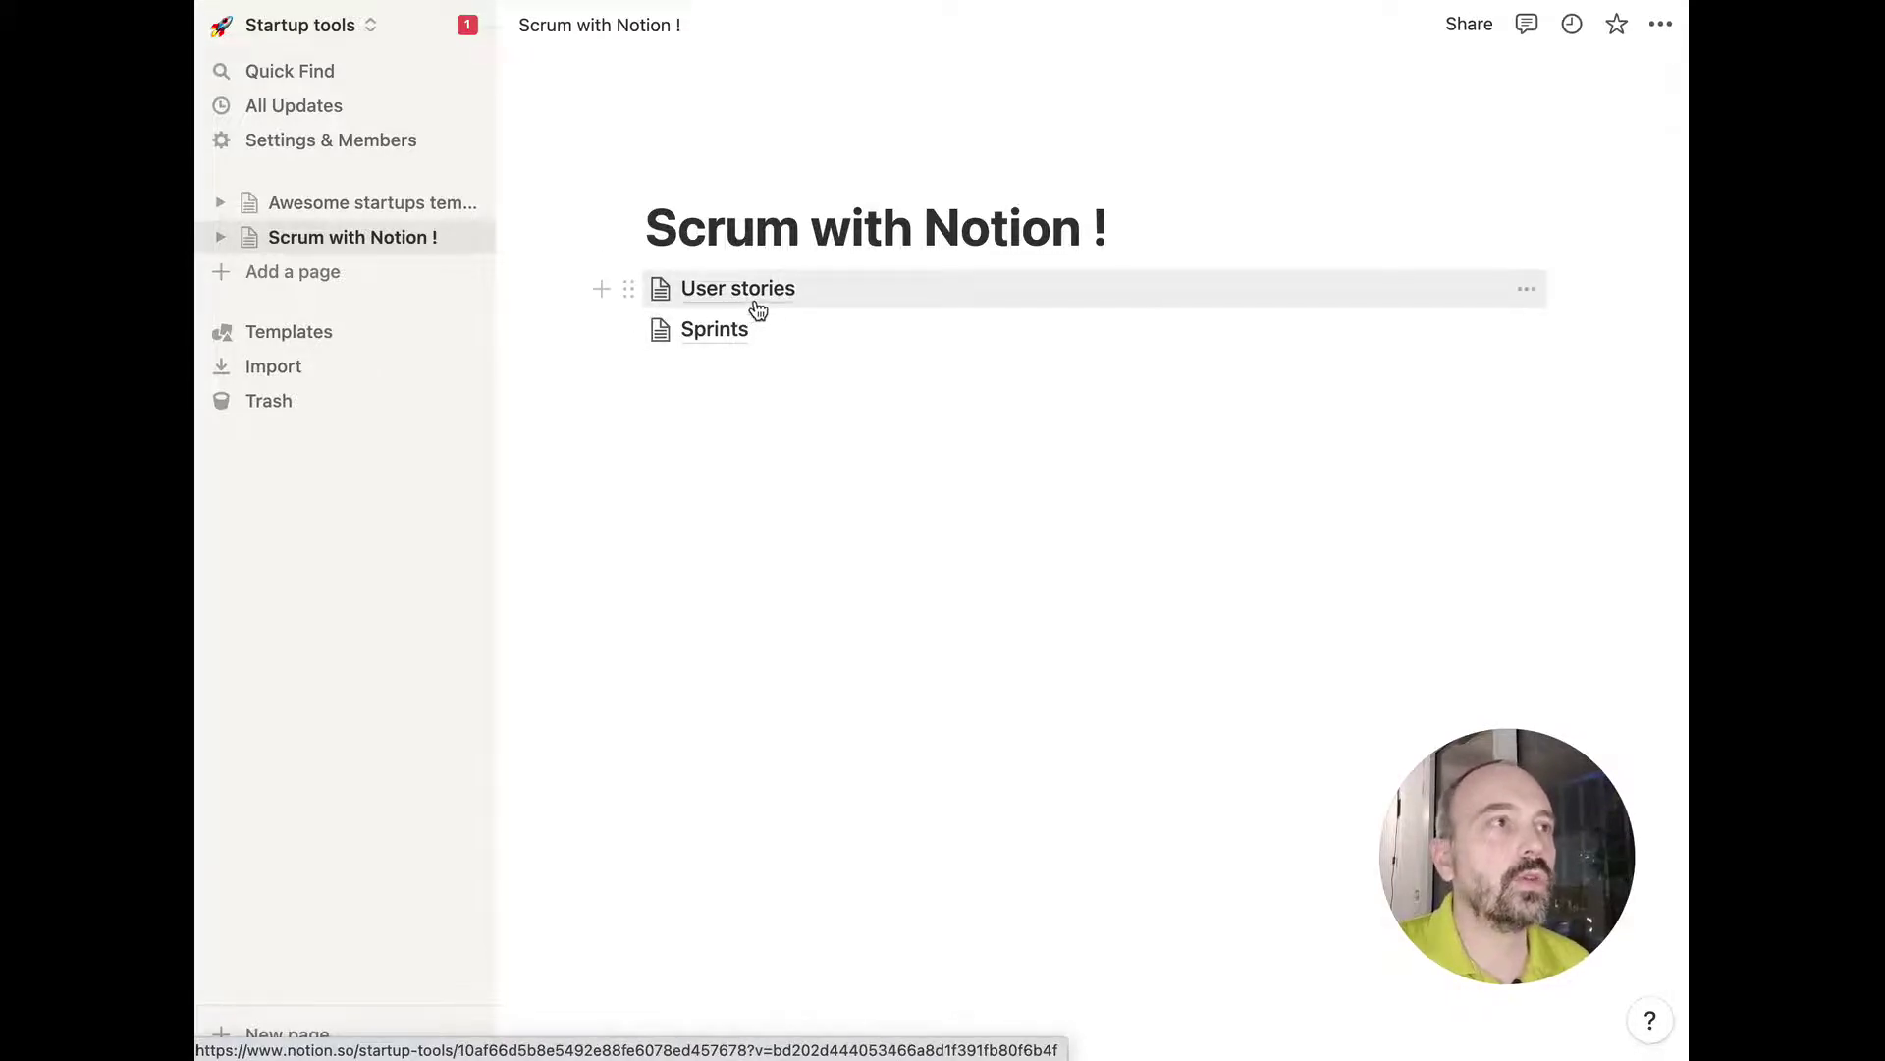
{"action": "left_click", "coordinate": [634, 379]}
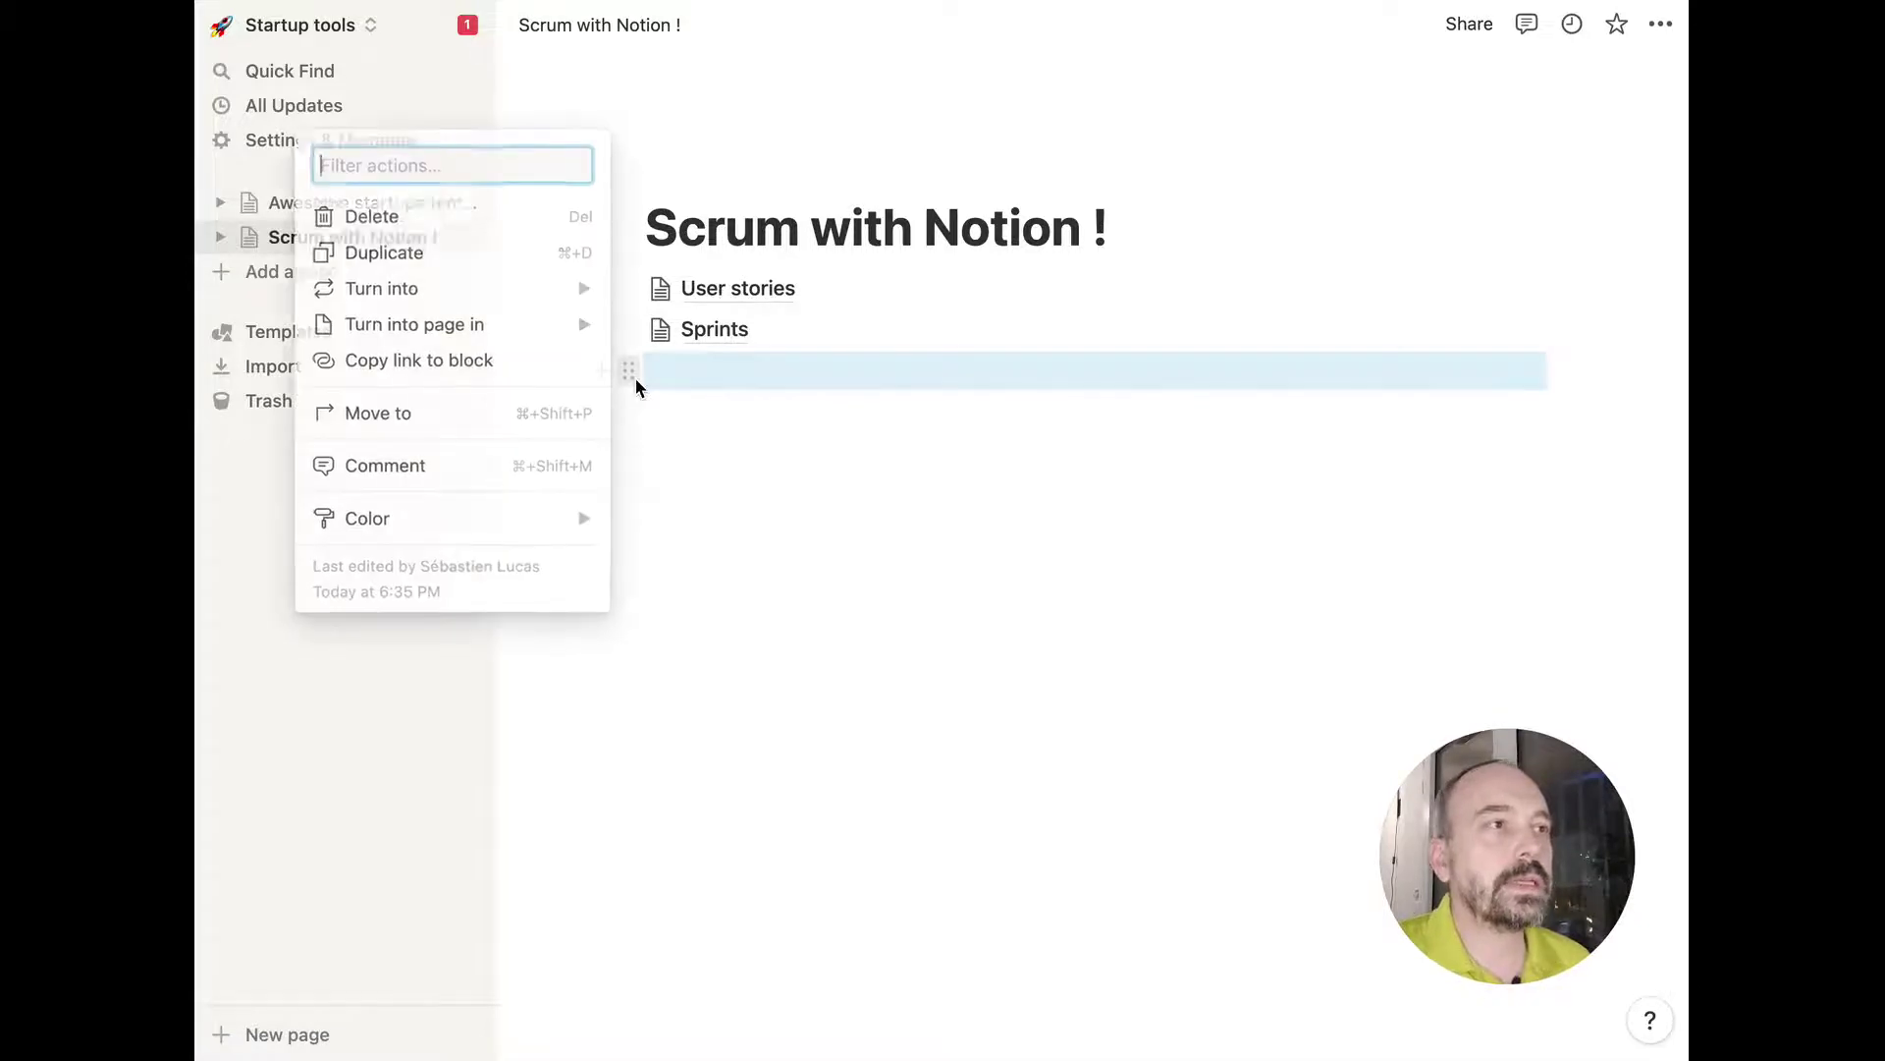
{"action": "key", "text": "Escape"}
{"action": "left_click", "coordinate": [671, 379]}
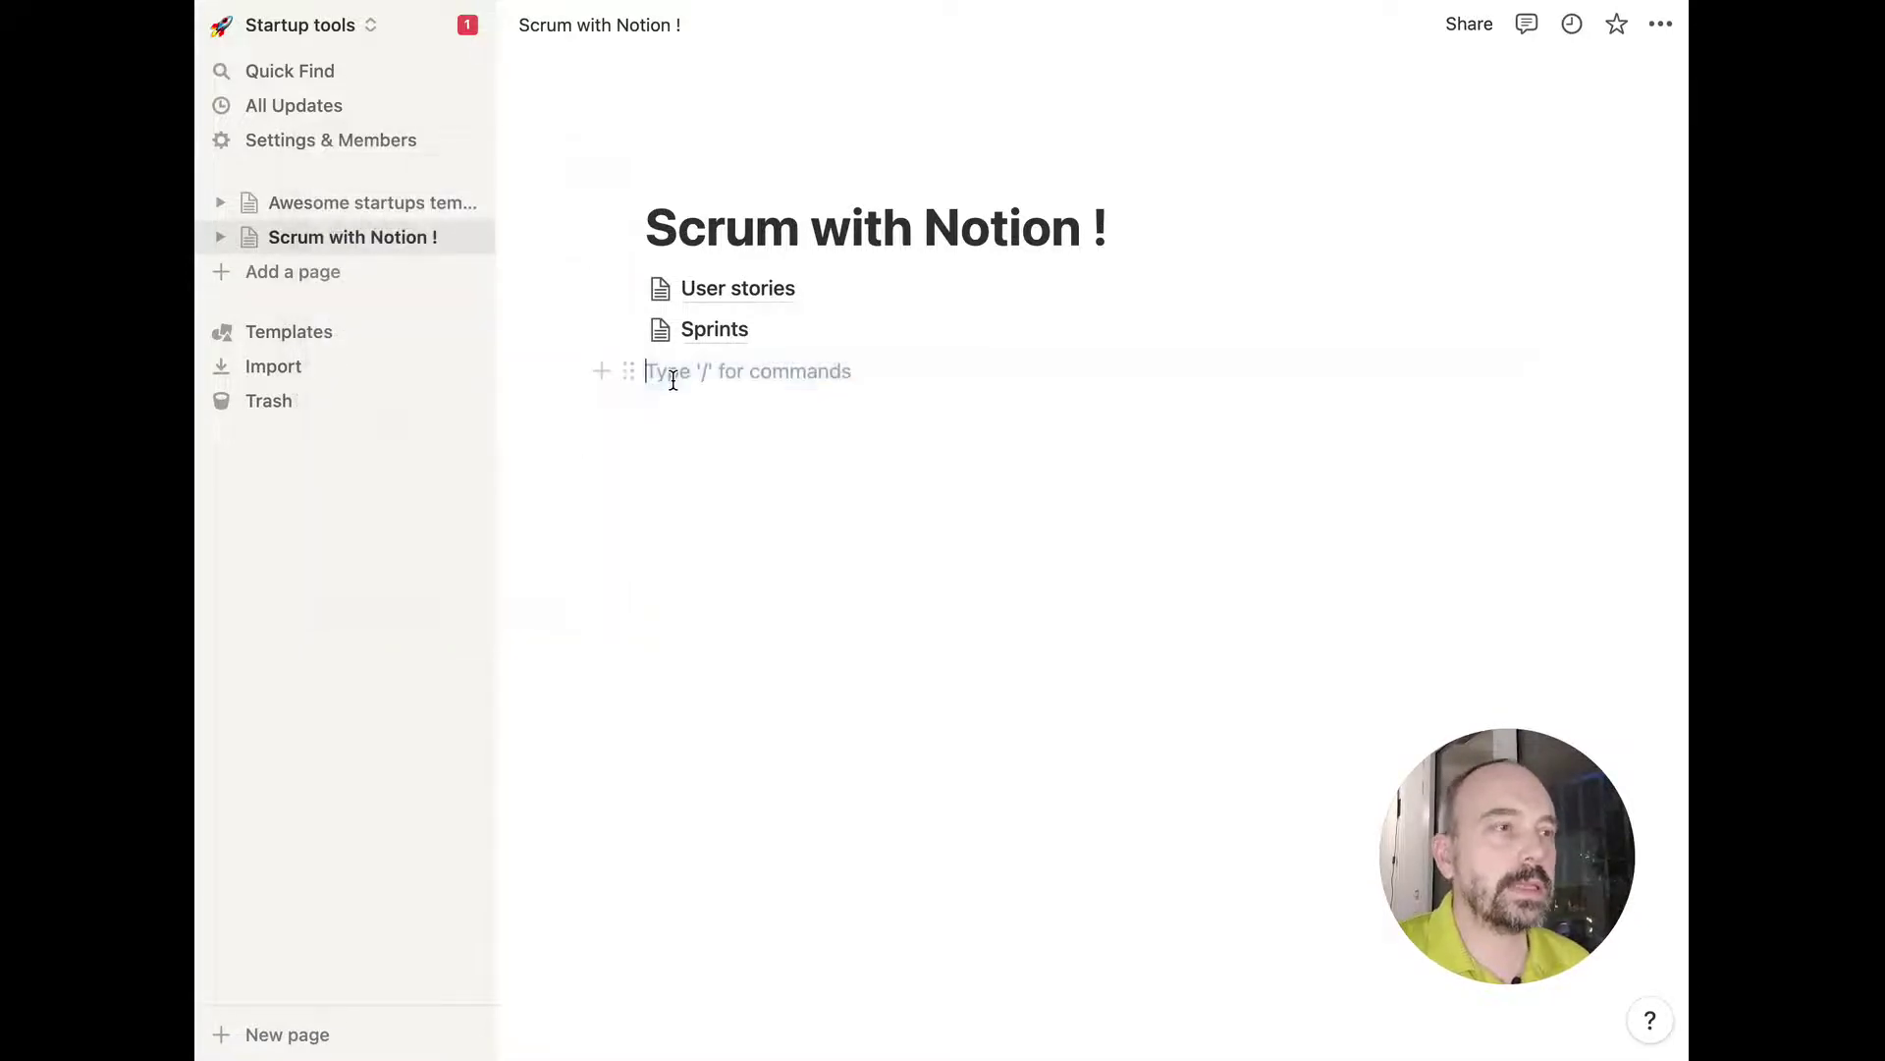
Create a full-page board database named "Active sprints" below the Sprints link.
{"action": "type", "text": "/image"}
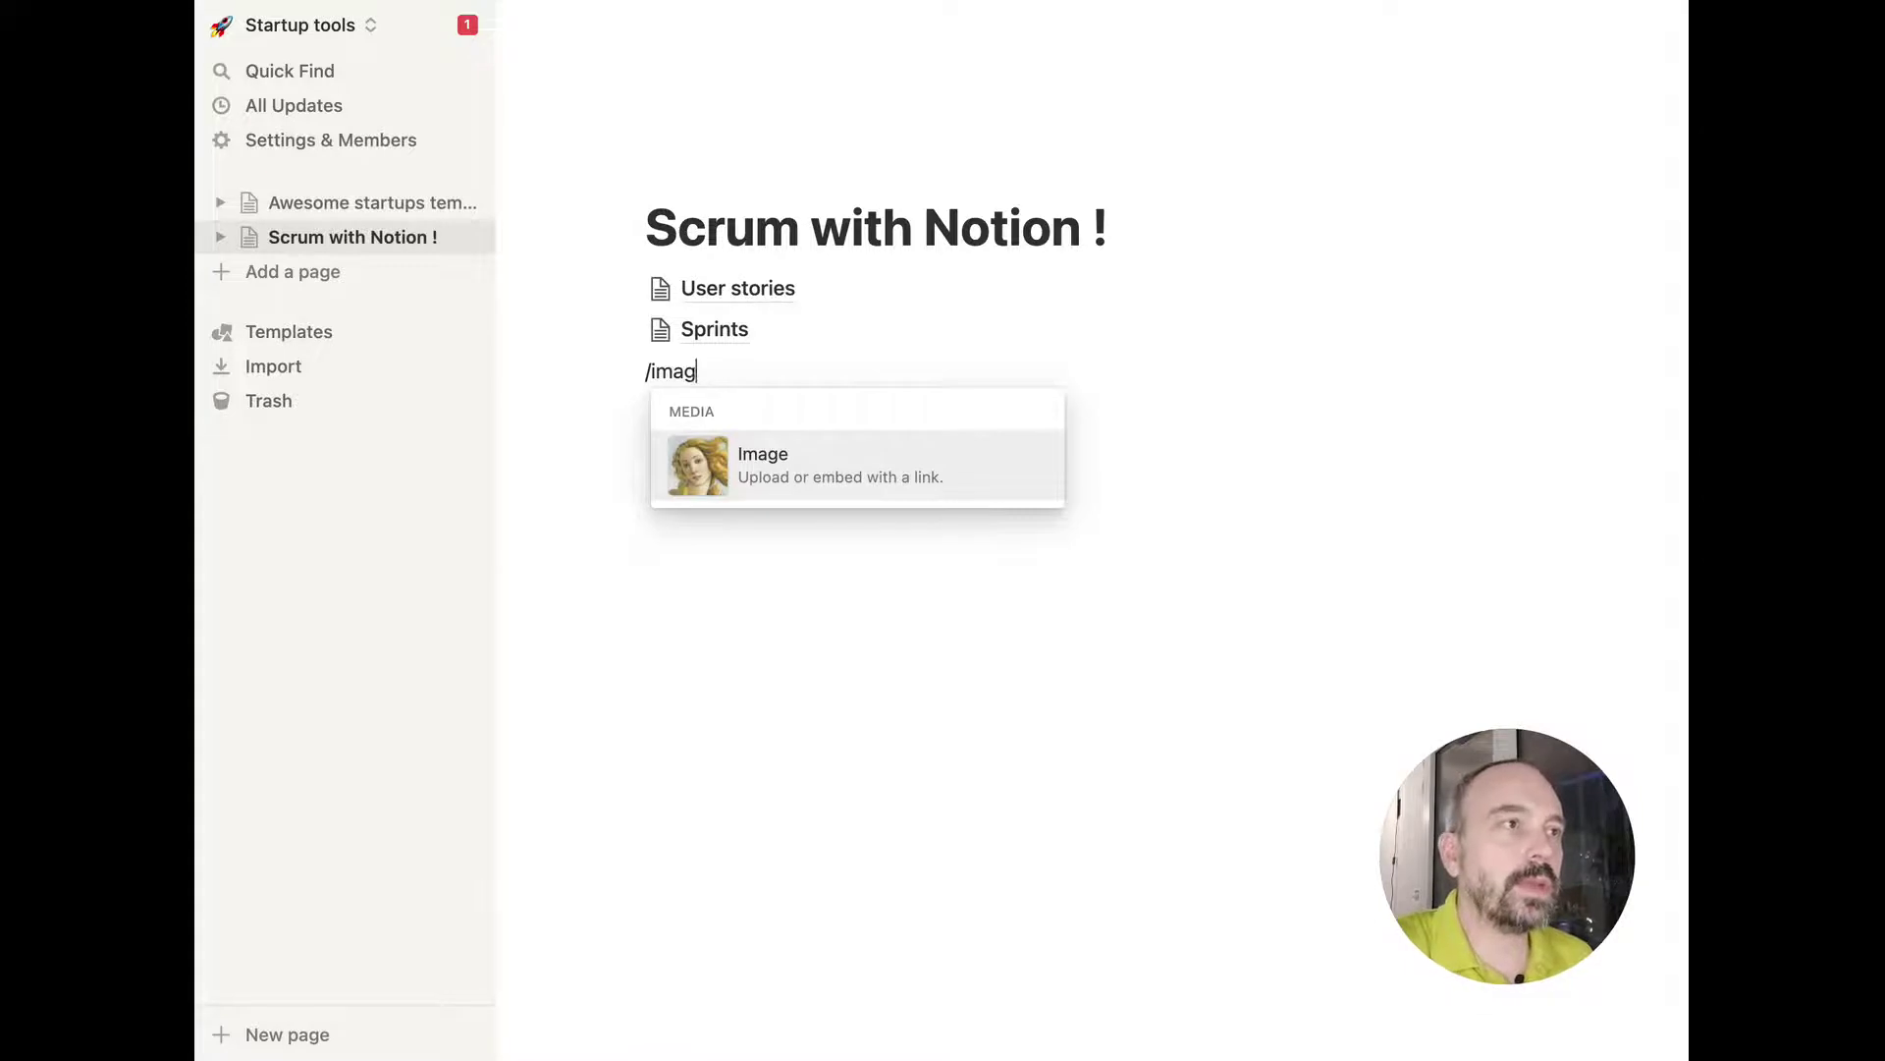
{"action": "key", "text": "BackSpace"}
{"action": "key", "text": "BackSpace"}
{"action": "key", "text": "BackSpace"}
{"action": "key", "text": "BackSpace"}
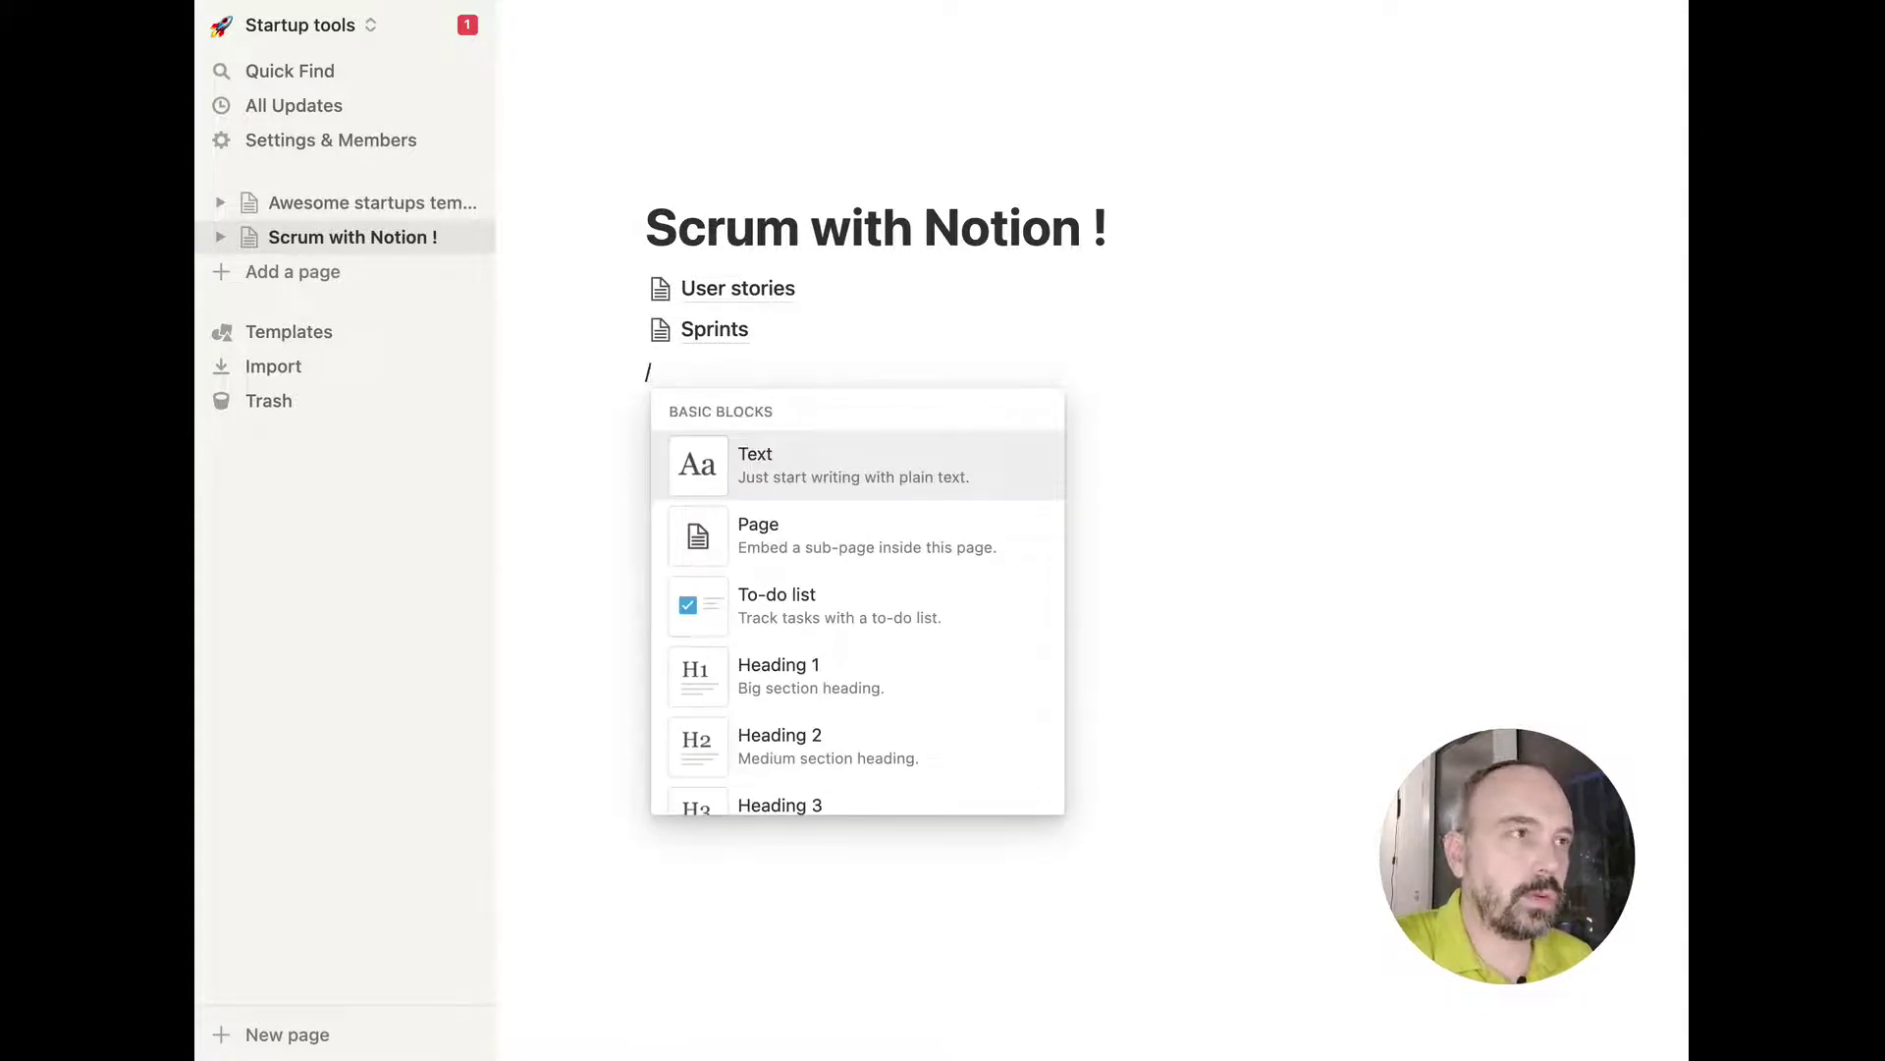
{"action": "type", "text": "board"}
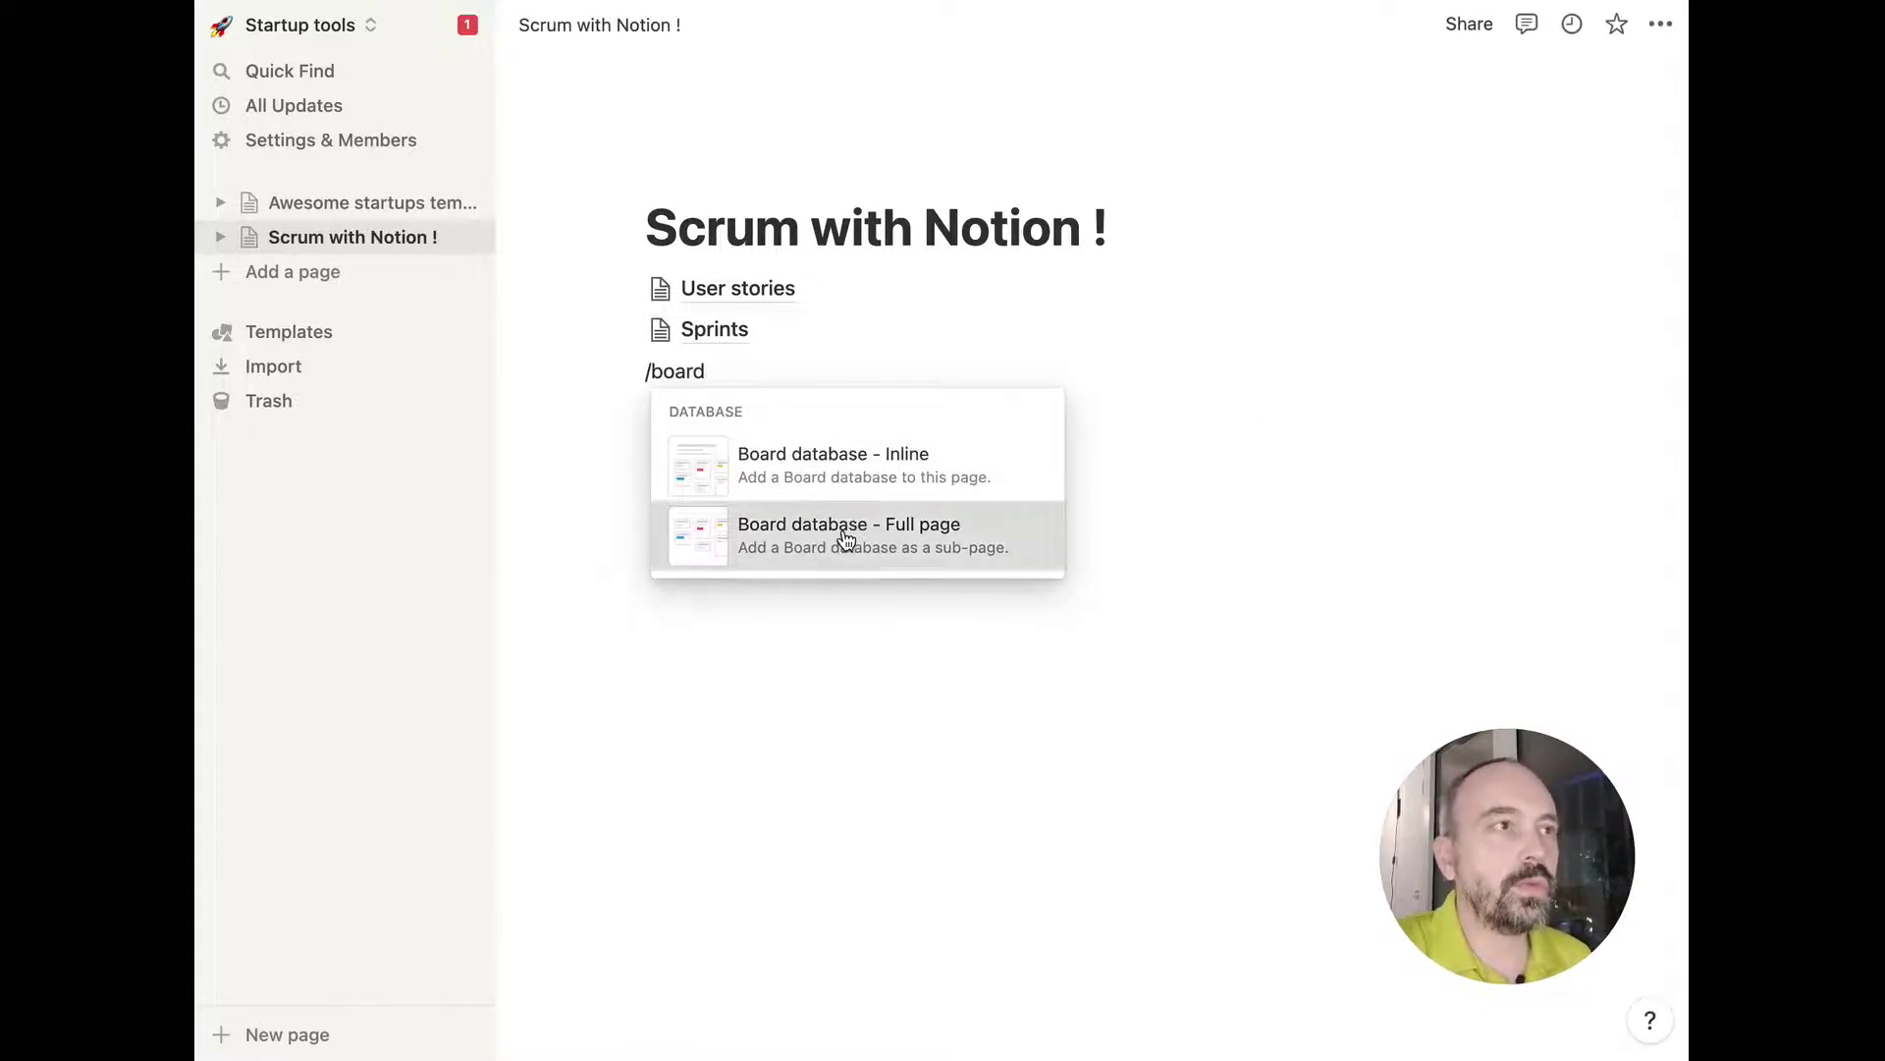
{"action": "left_click", "coordinate": [845, 540]}
{"action": "type", "text": "Ac"}
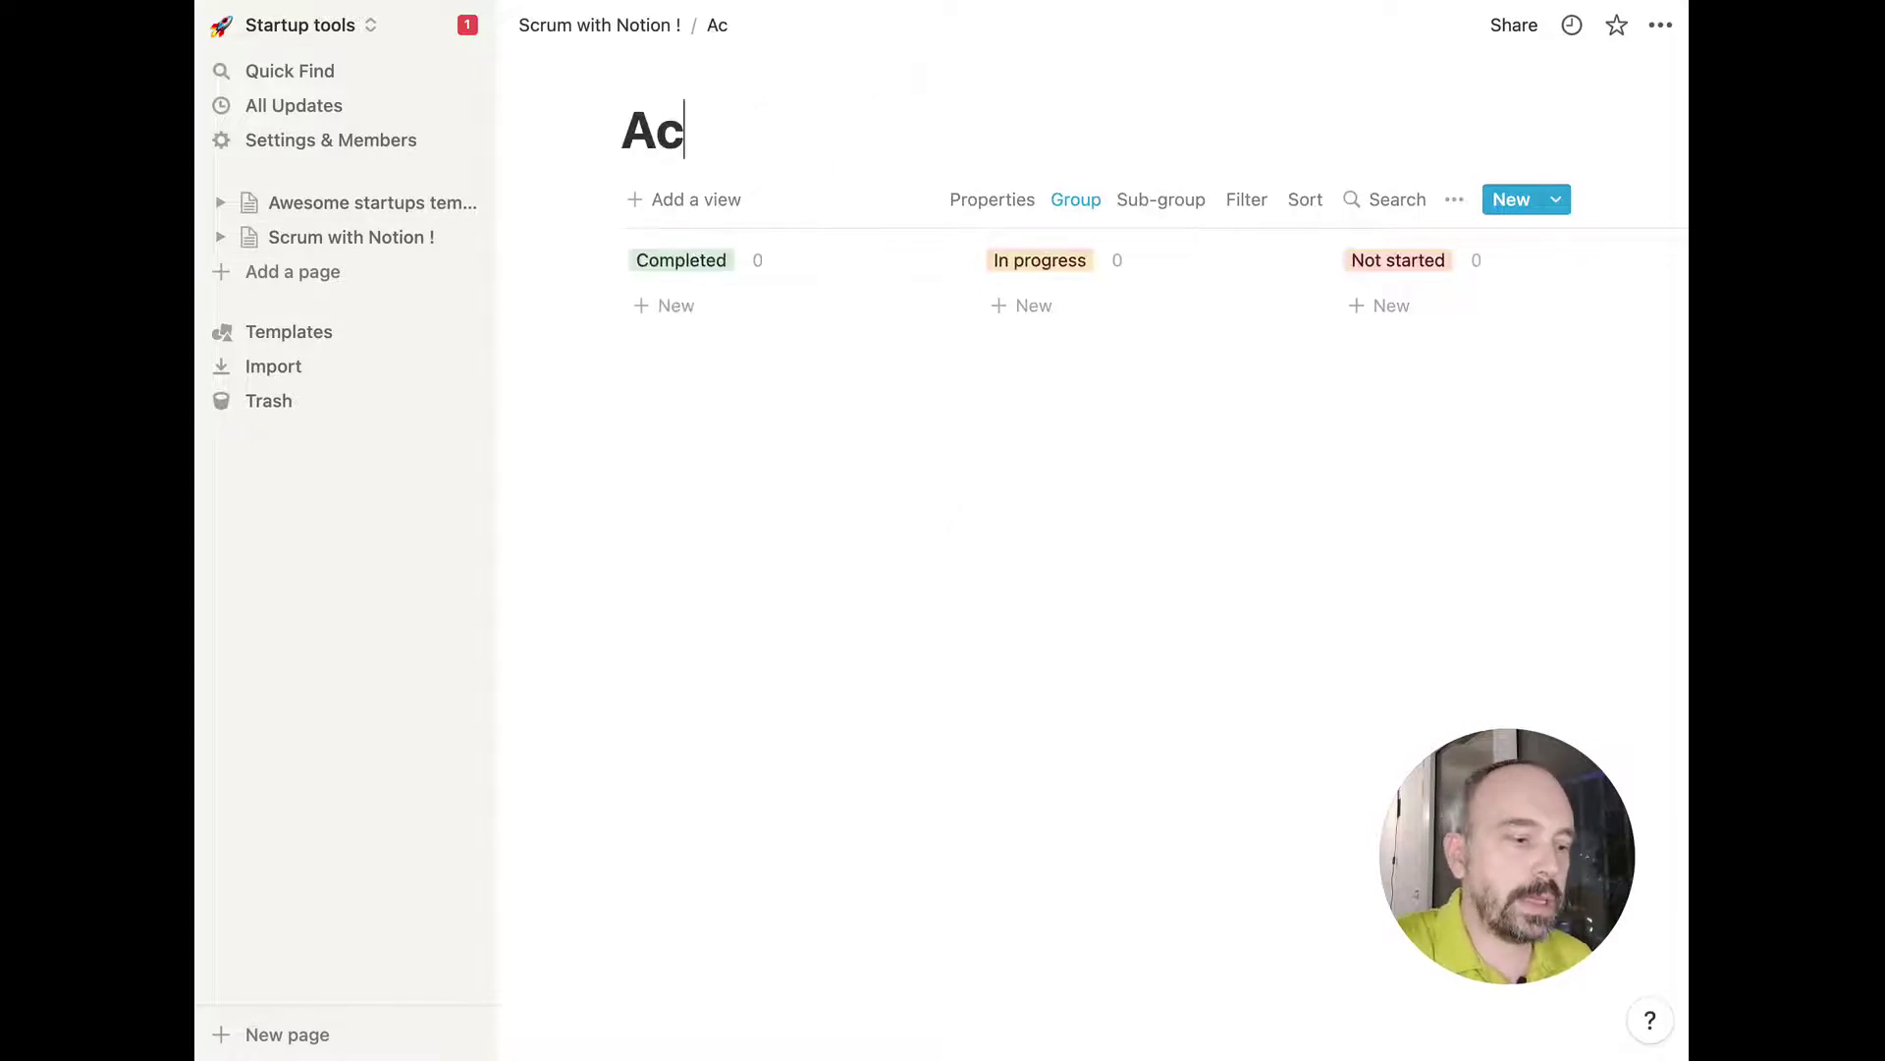
{"action": "type", "text": "tive sprints"}
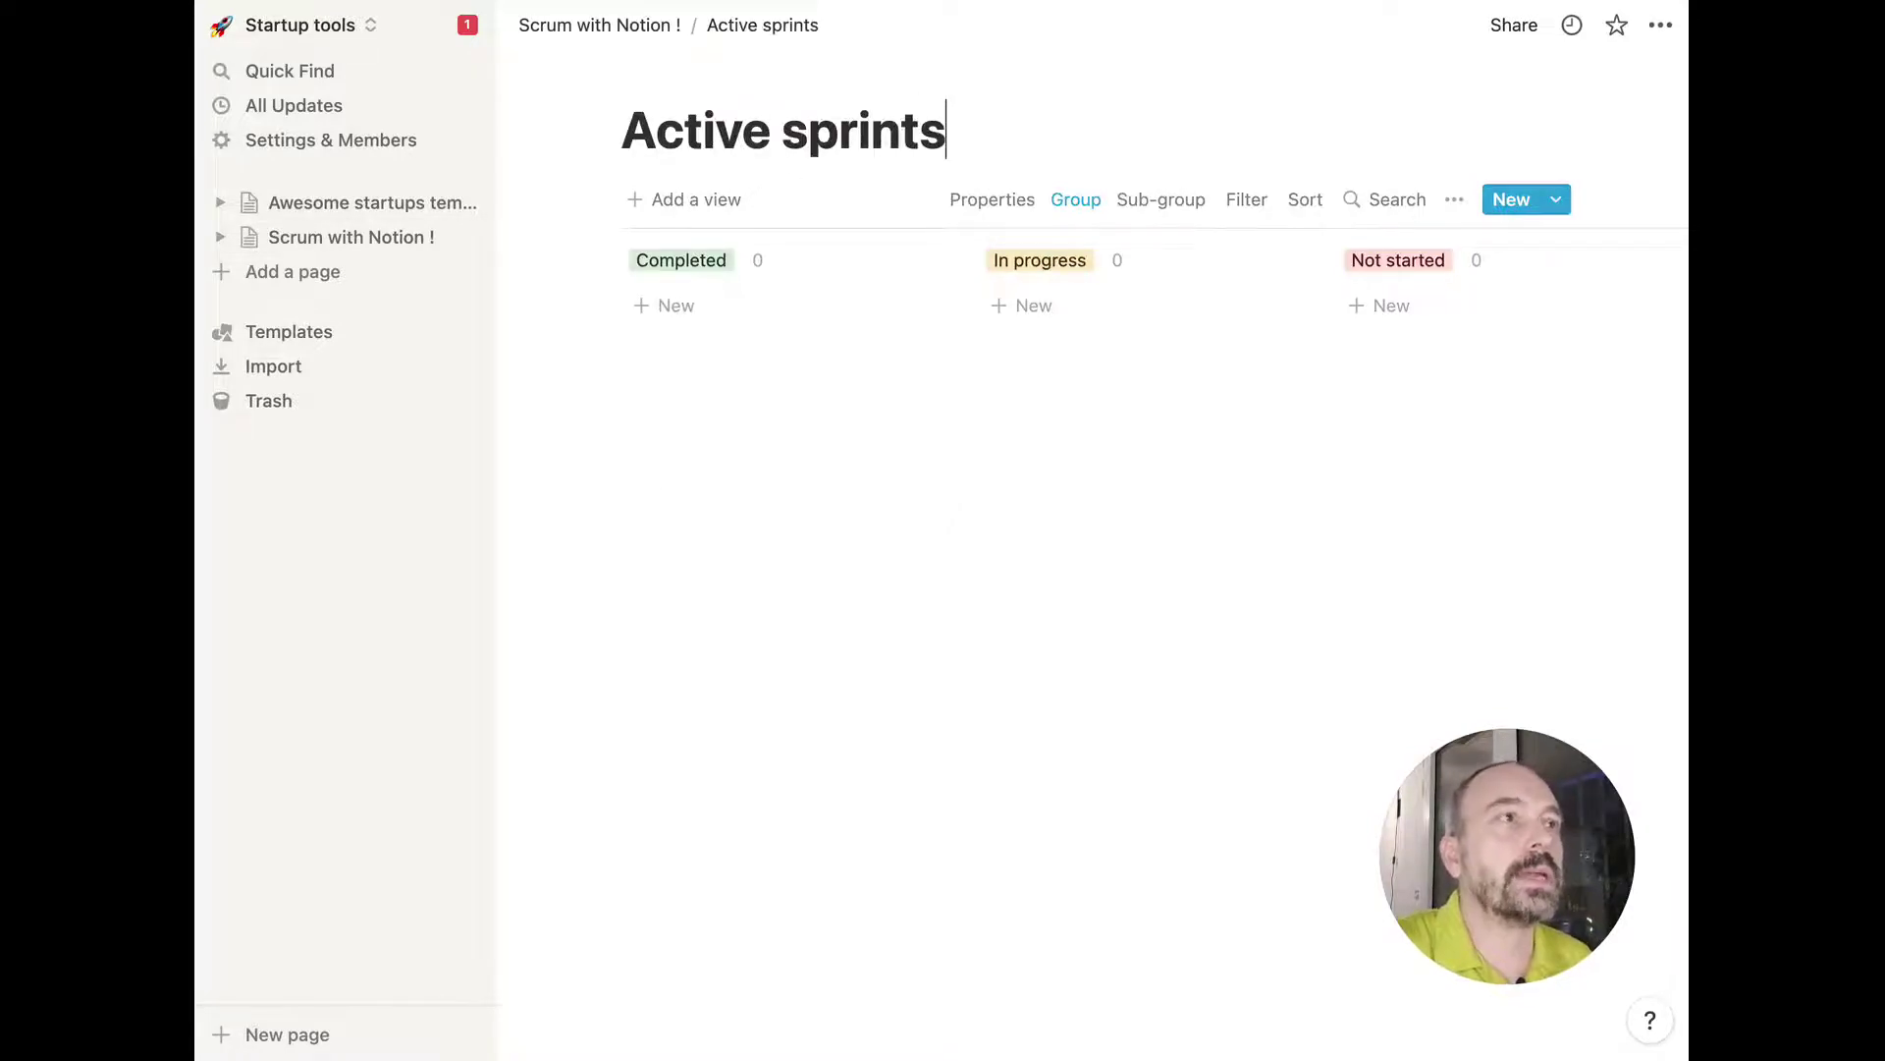
Reorder the Active sprints board columns to No Status, Not started, In progress, Completed.
{"action": "scroll", "coordinate": [1222, 358], "scroll_direction": "right", "scroll_amount": 3}
{"action": "left_click_drag", "start_coordinate": [1559, 270], "coordinate": [589, 296]}
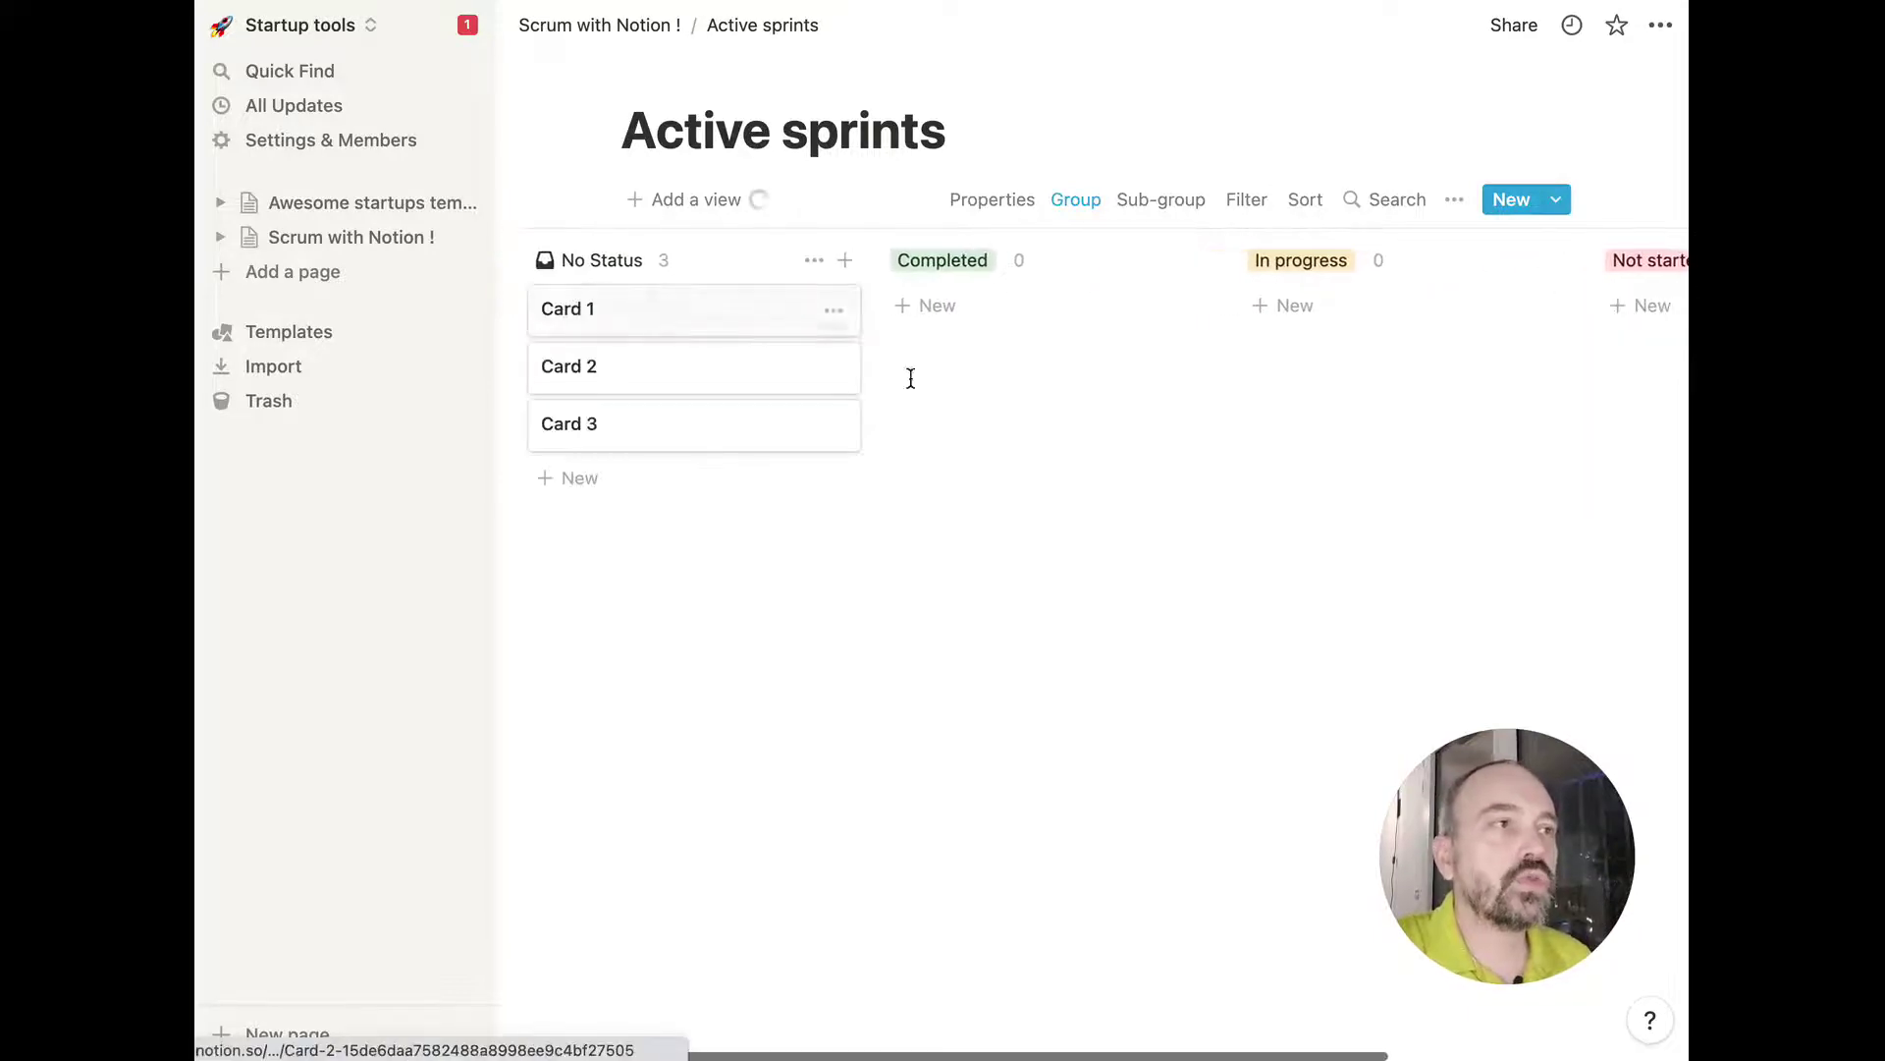
{"action": "scroll", "coordinate": [1423, 332], "scroll_direction": "right", "scroll_amount": 2}
{"action": "scroll", "coordinate": [1423, 332], "scroll_direction": "right", "scroll_amount": 2}
{"action": "left_click_drag", "start_coordinate": [1360, 262], "coordinate": [678, 263]}
{"action": "left_click_drag", "start_coordinate": [1427, 283], "coordinate": [1011, 258]}
{"action": "scroll", "coordinate": [791, 450], "scroll_direction": "left", "scroll_amount": 6}
Delete Card 1, Card 2 and Card 3 from the No Status column and return to the Scrum with Notion ! page.
{"action": "left_click_drag", "start_coordinate": [793, 522], "coordinate": [709, 327]}
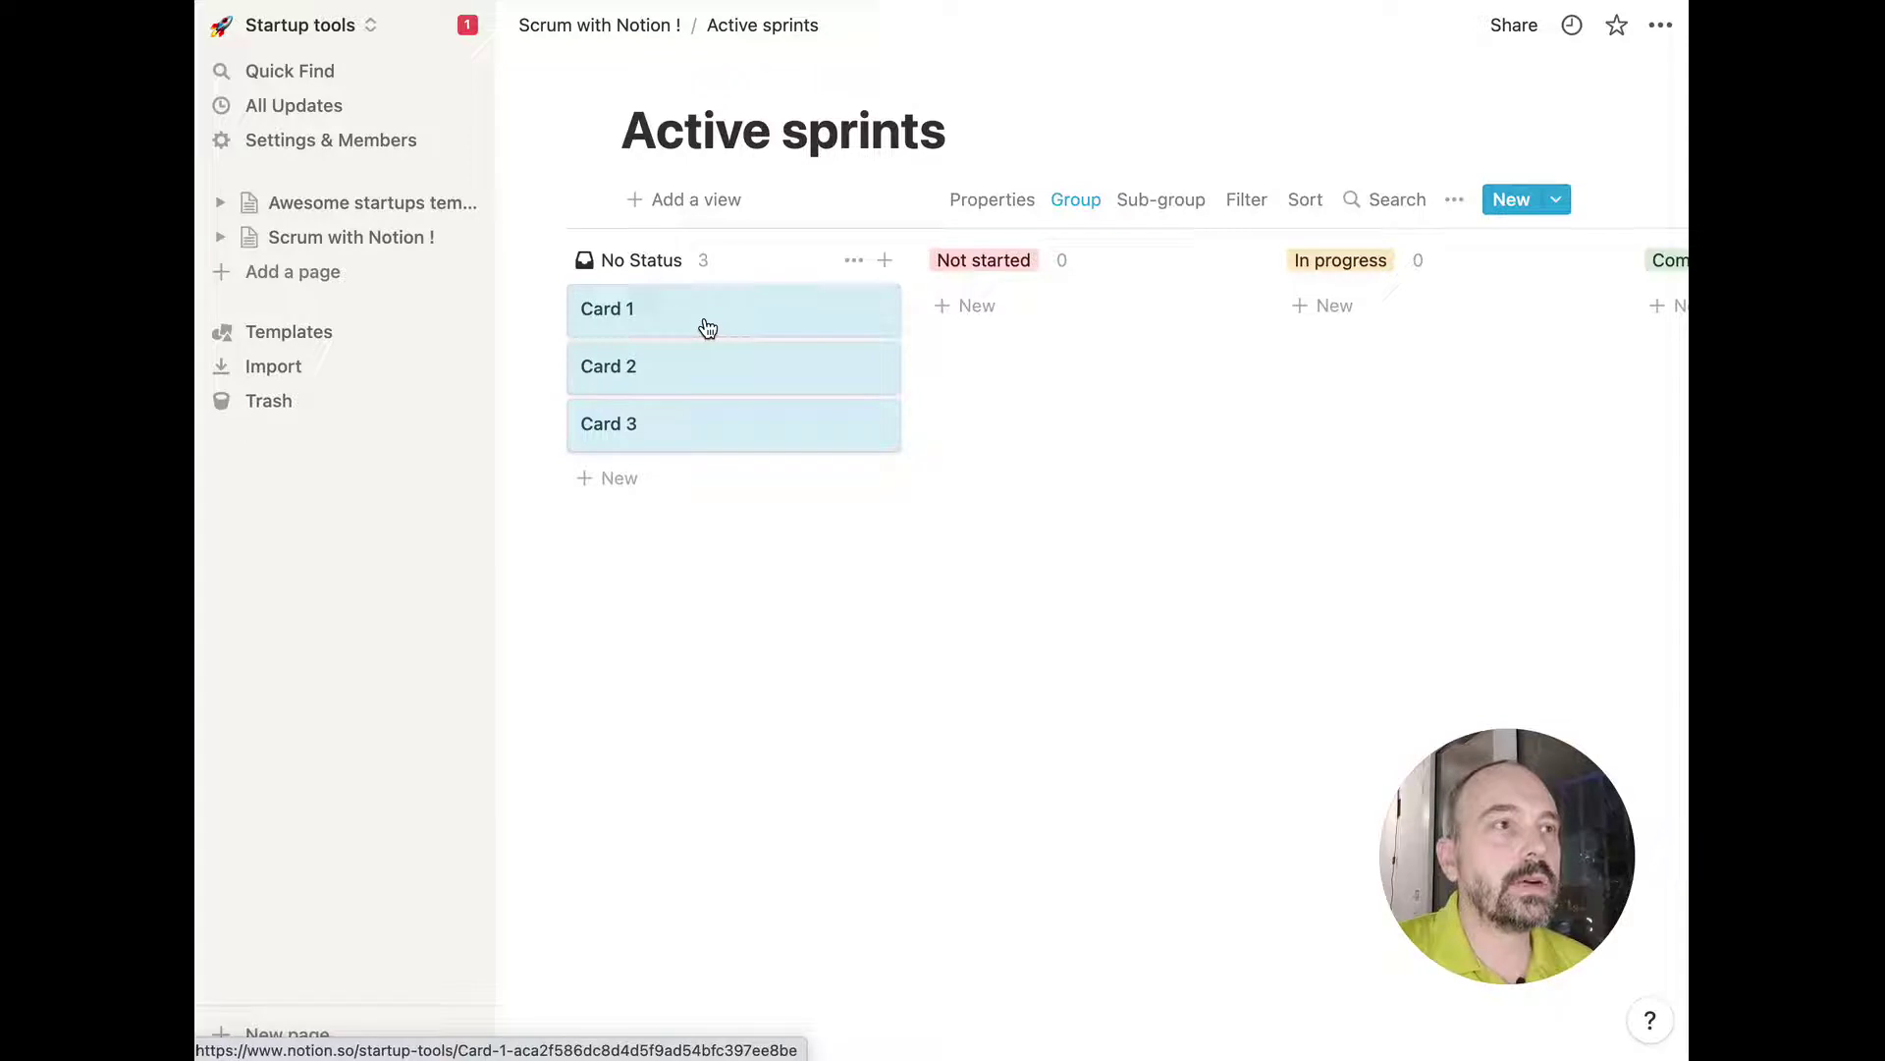
{"action": "key", "text": "Delete"}
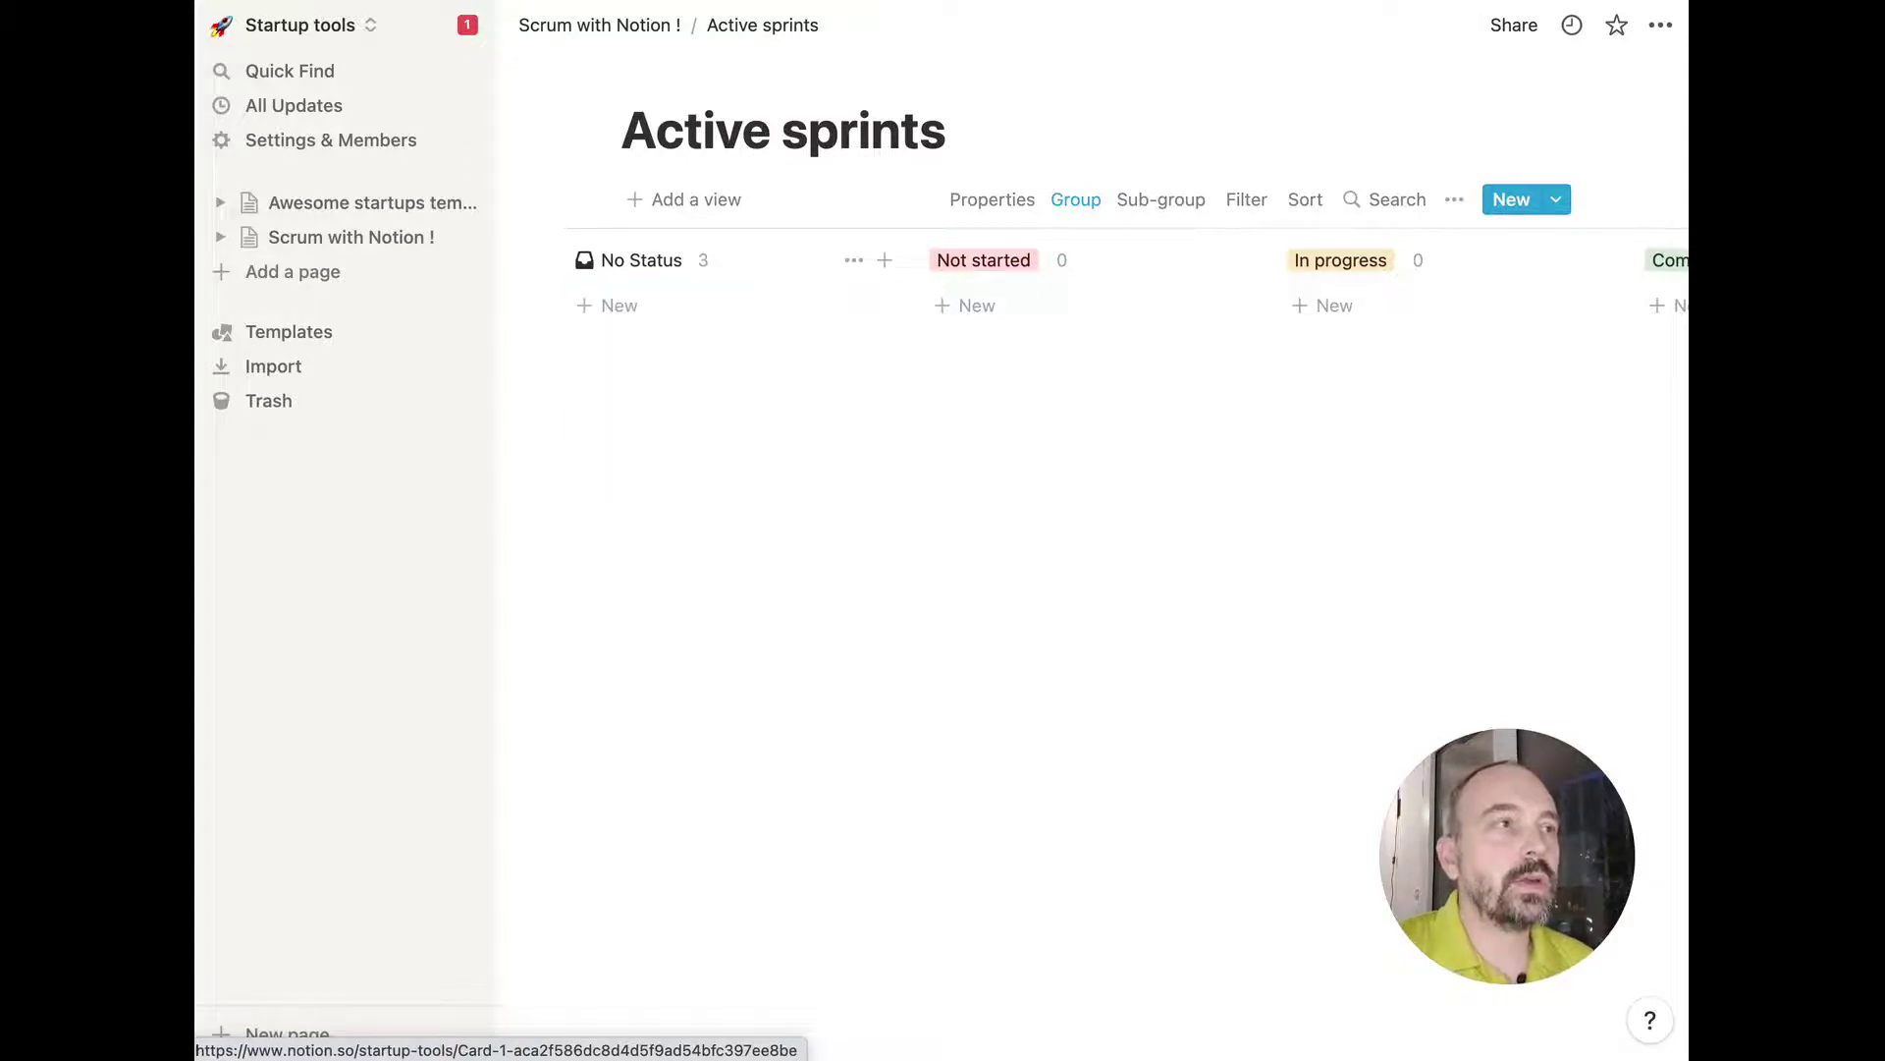
{"action": "left_click", "coordinate": [676, 30]}
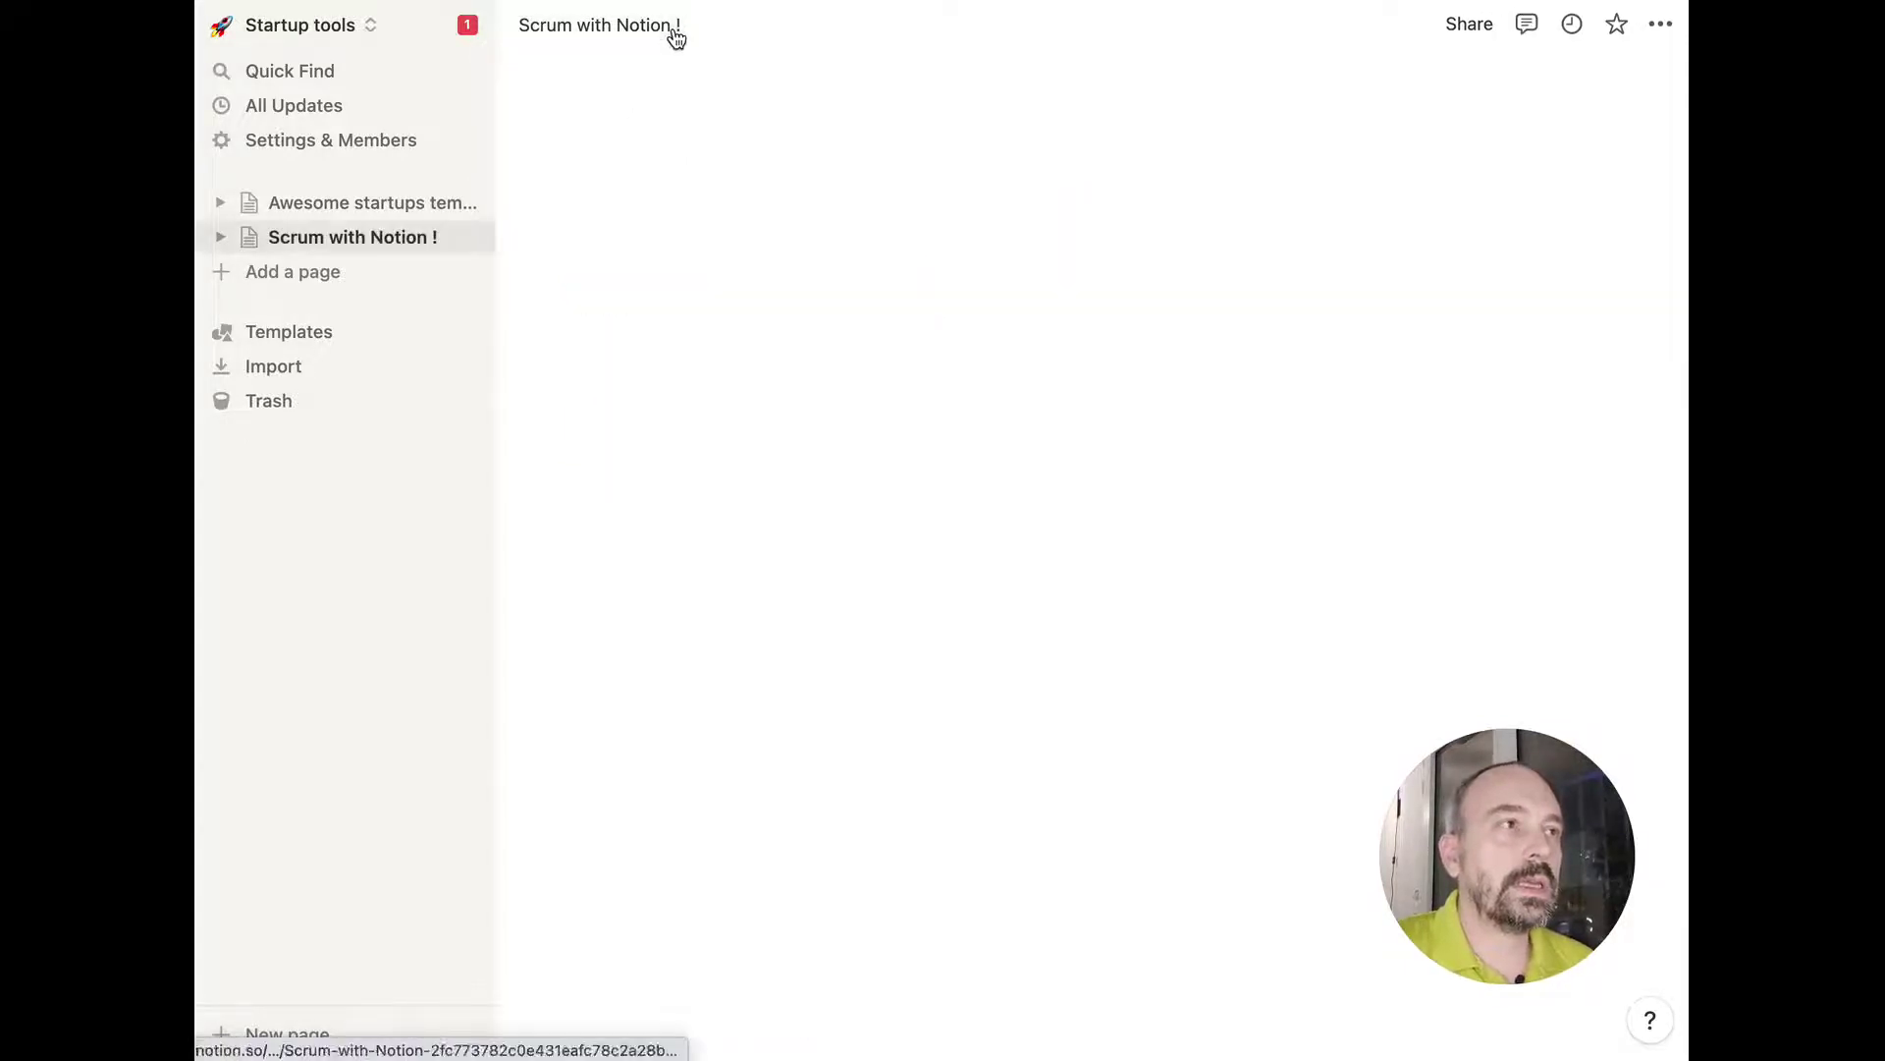
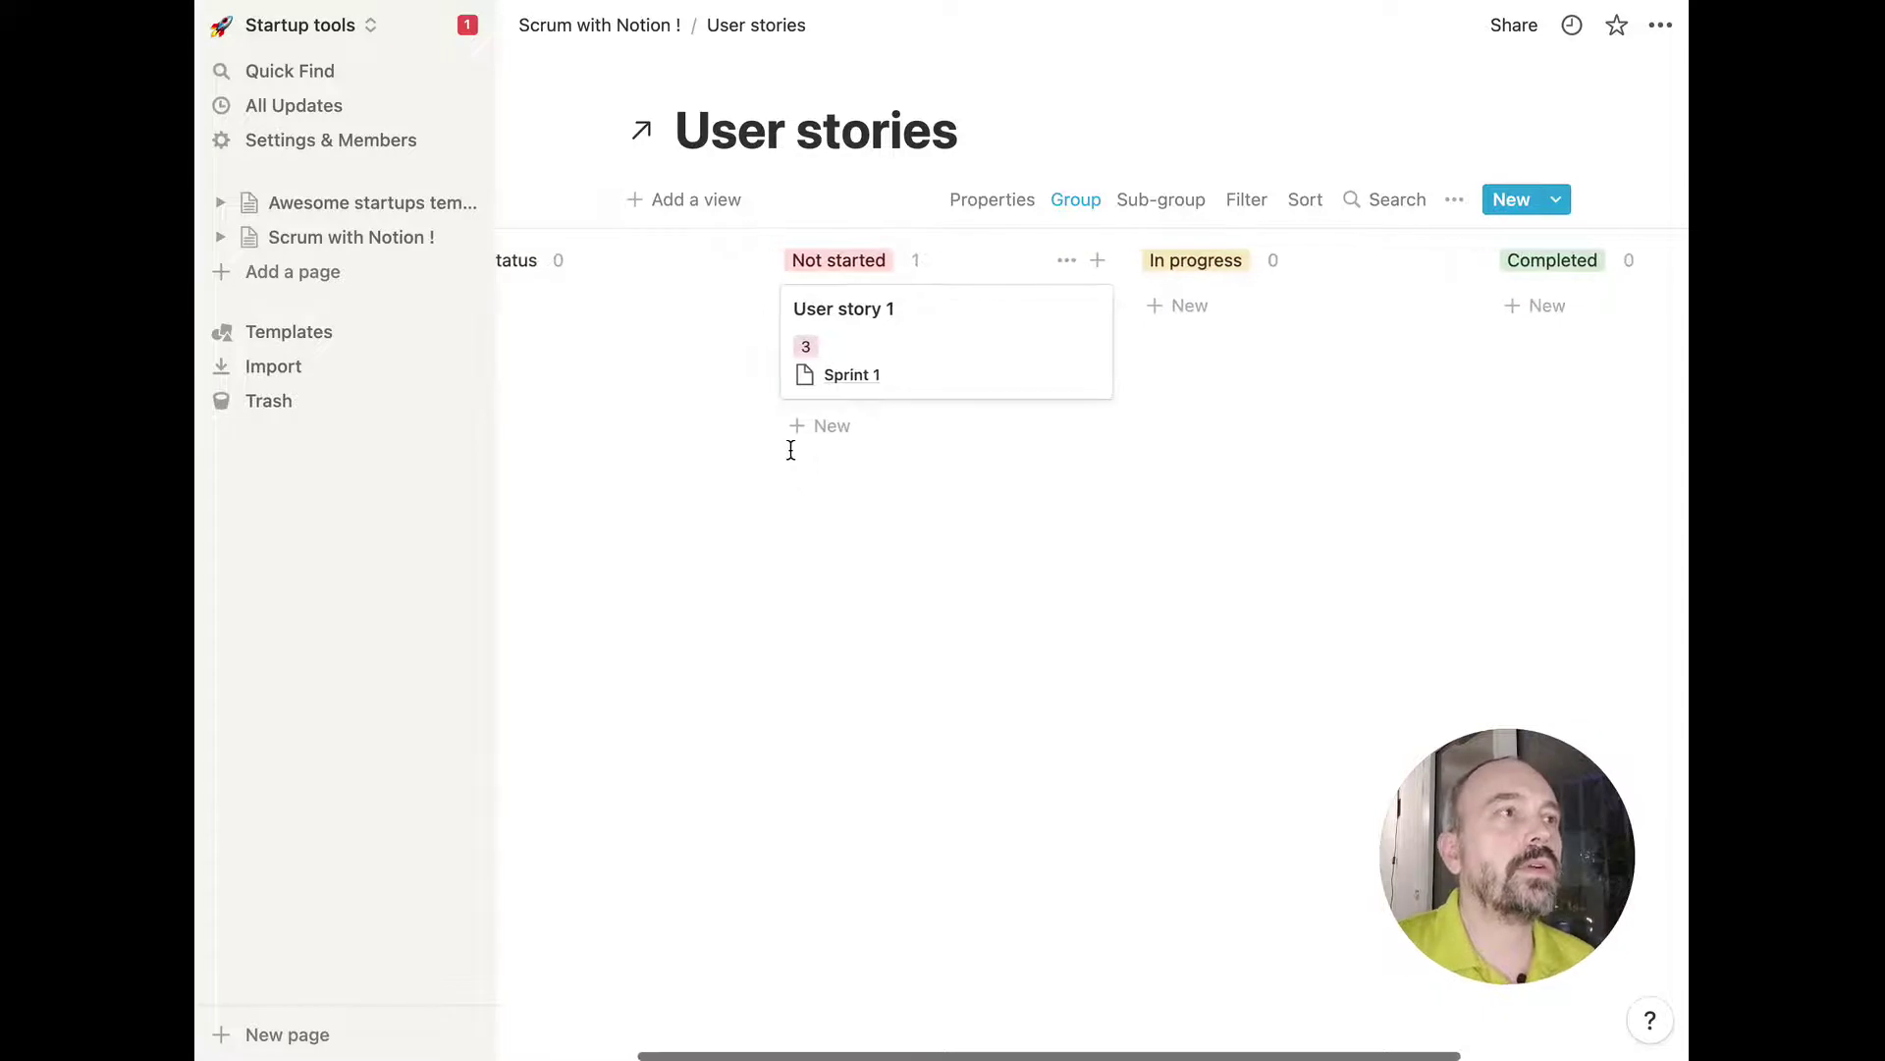
Go back to the Scrum with Notion ! page, open the original User stories board and add a card named "User story 2" under Not started.
{"action": "scroll", "coordinate": [787, 447], "scroll_direction": "left", "scroll_amount": 3}
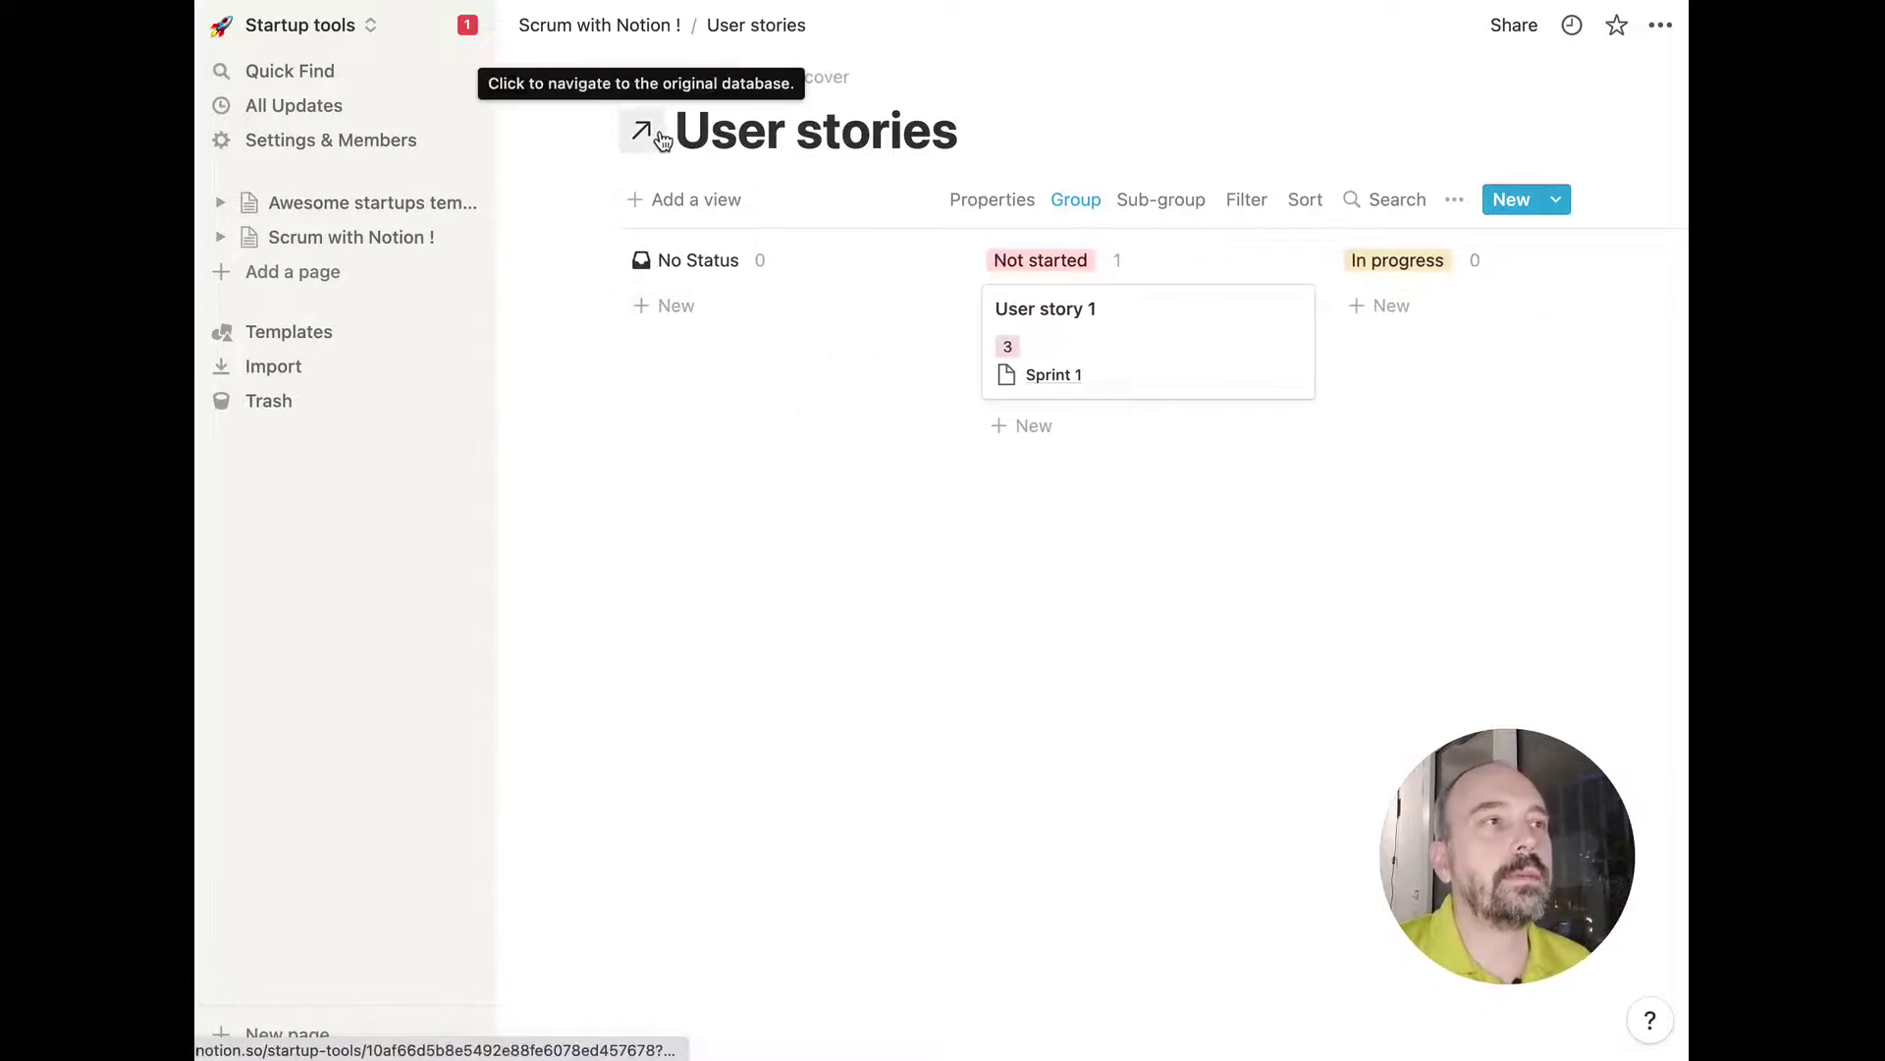
{"action": "scroll", "coordinate": [835, 343], "scroll_direction": "right", "scroll_amount": 2}
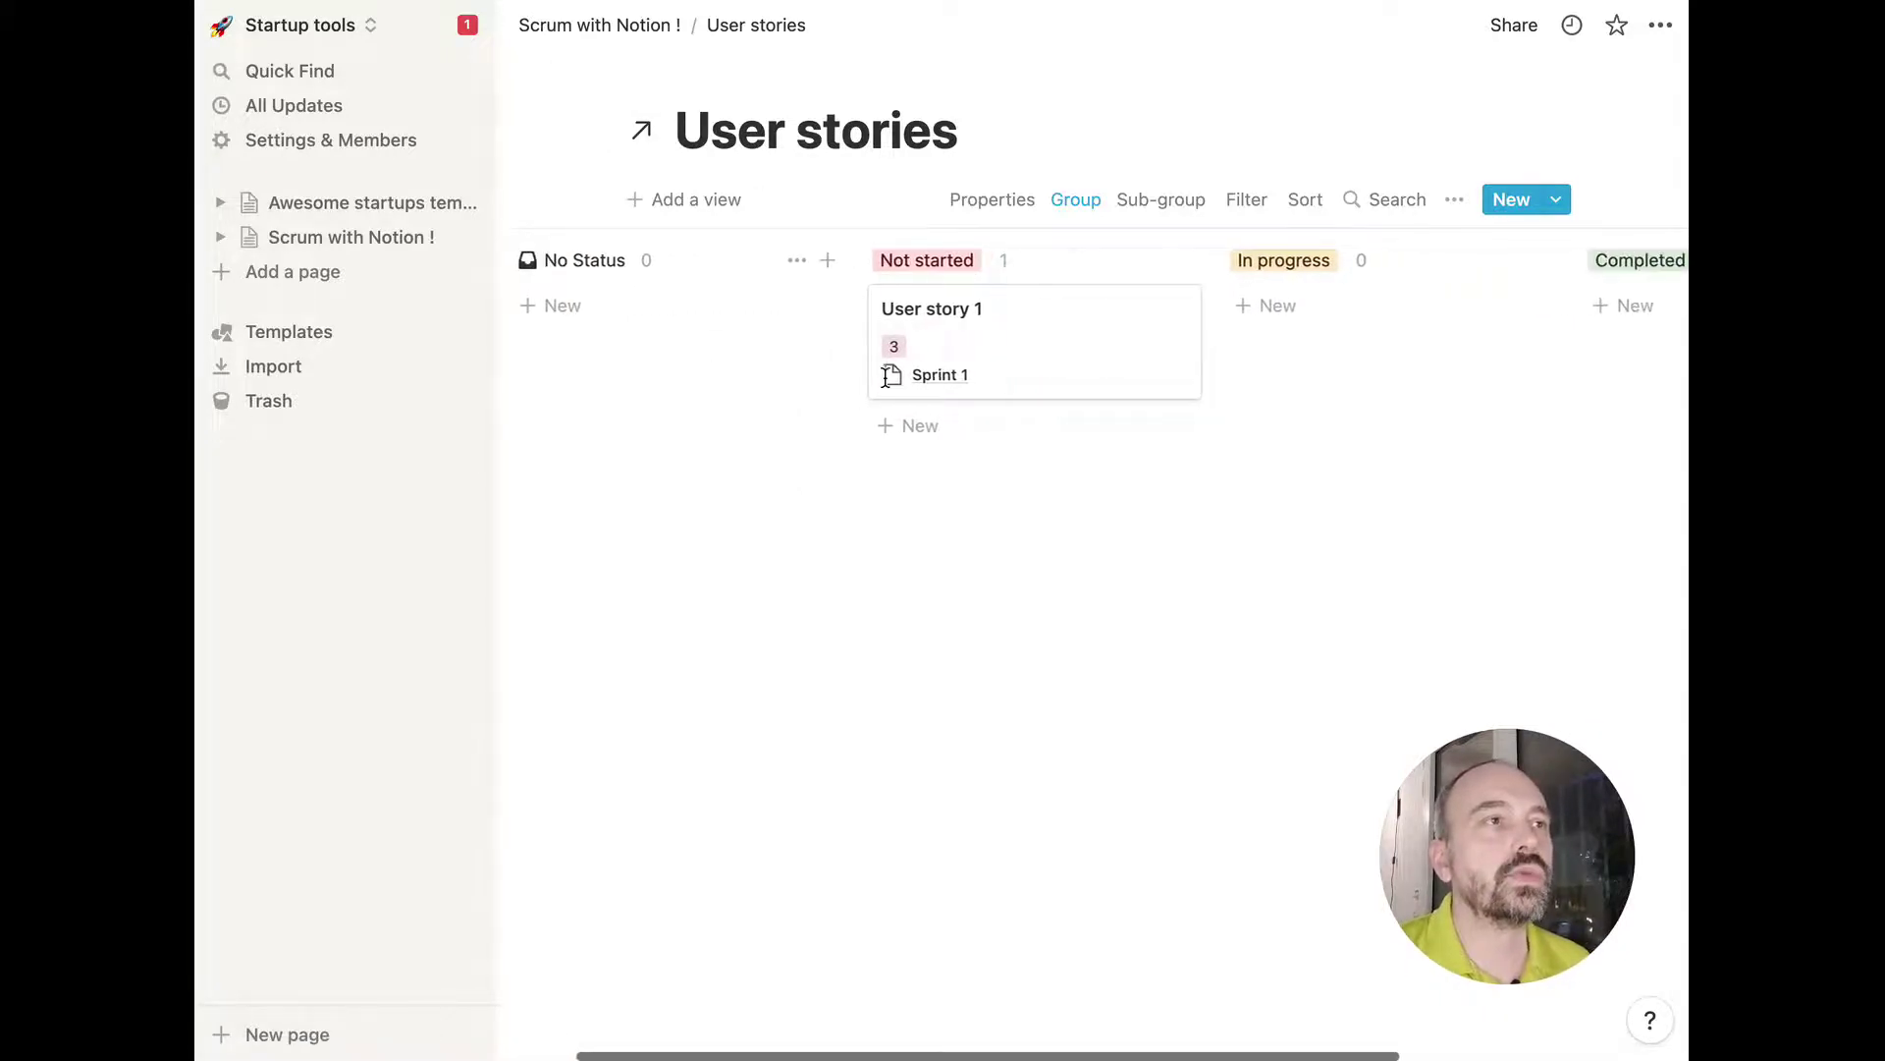
{"action": "scroll", "coordinate": [886, 376], "scroll_direction": "left", "scroll_amount": 2}
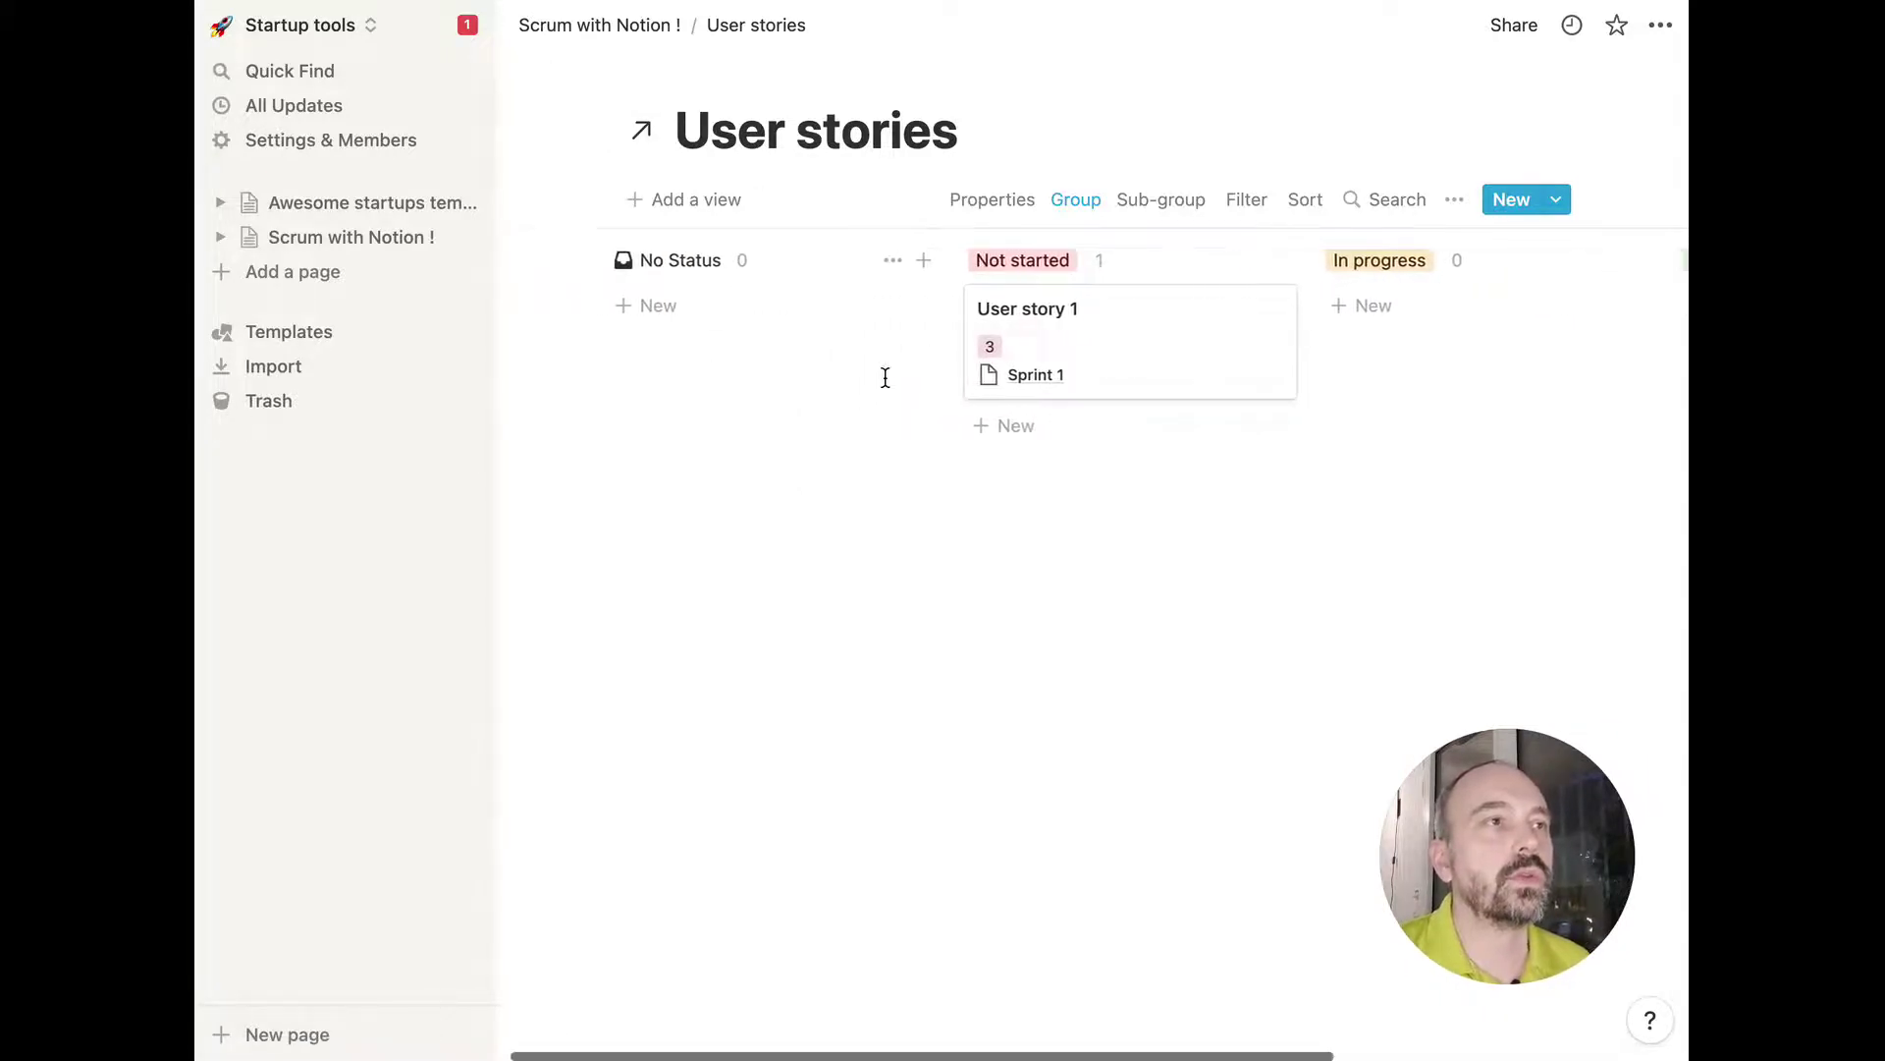
{"action": "left_click", "coordinate": [668, 32]}
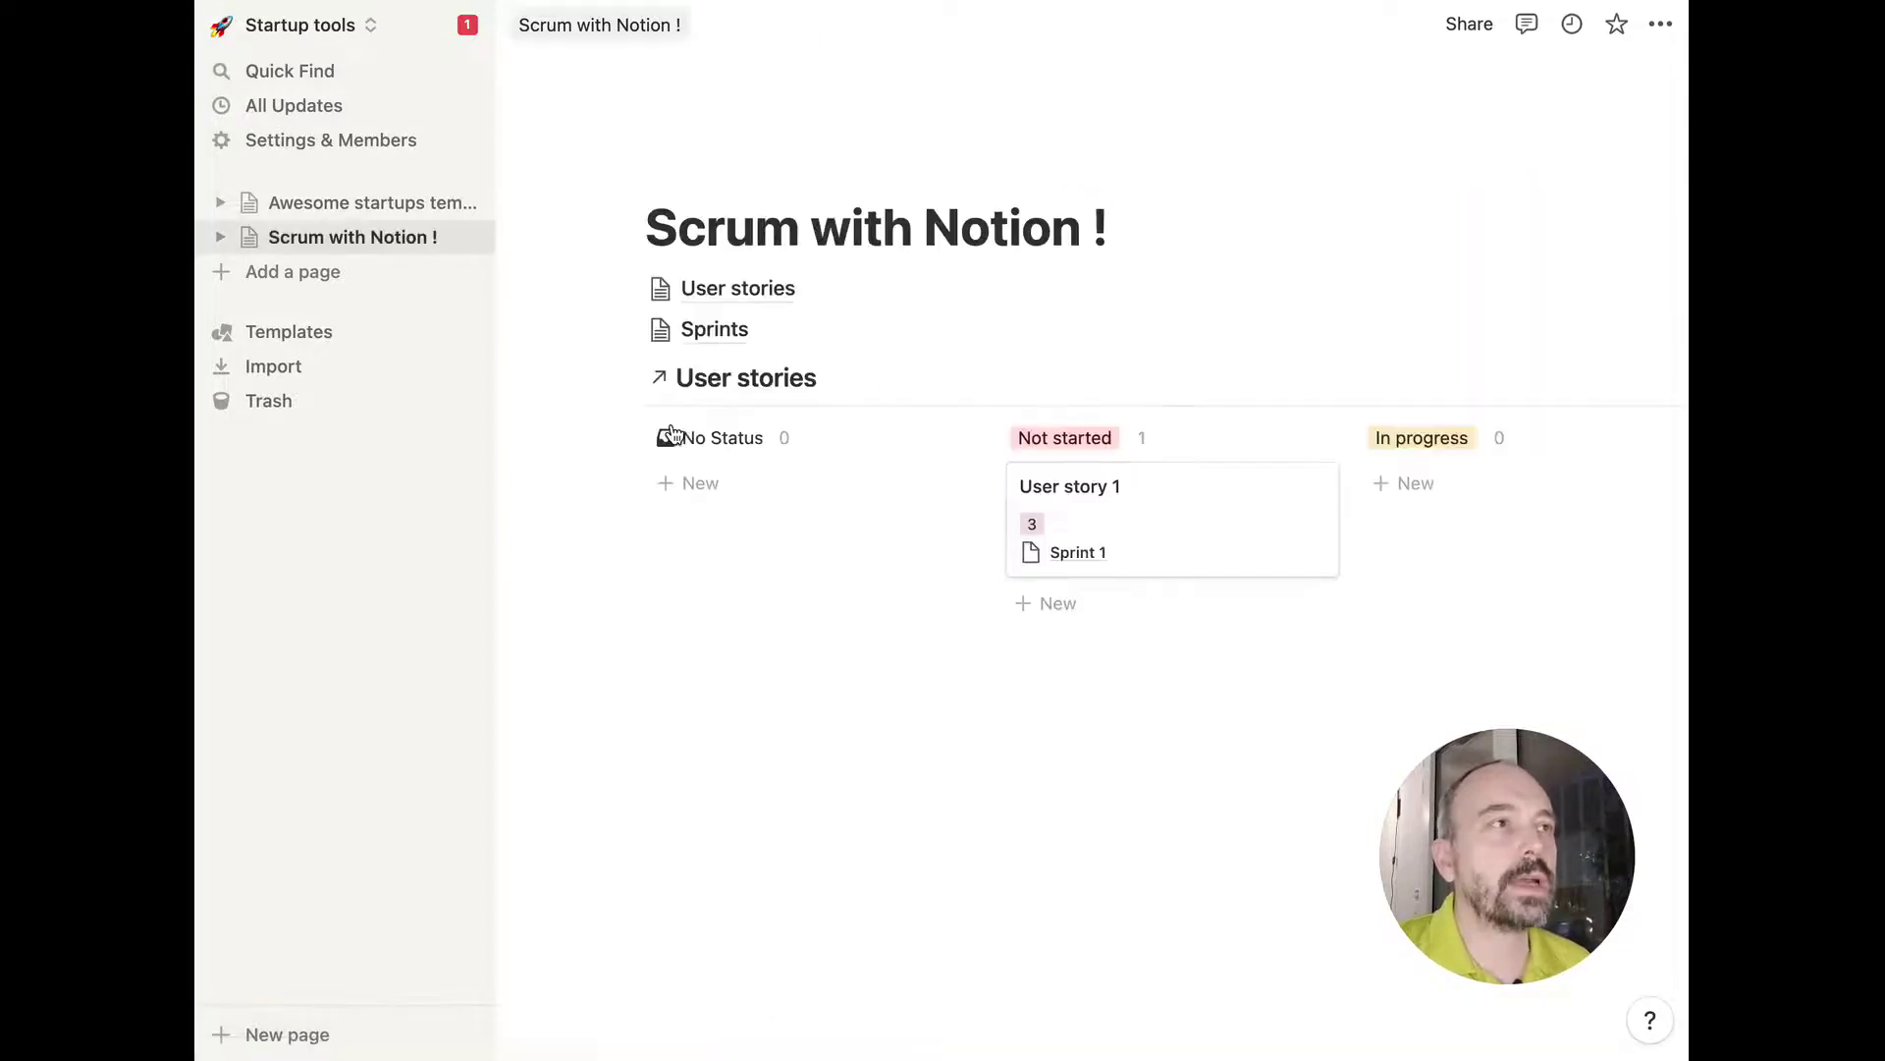
{"action": "left_click", "coordinate": [738, 288]}
{"action": "left_click", "coordinate": [1085, 357]}
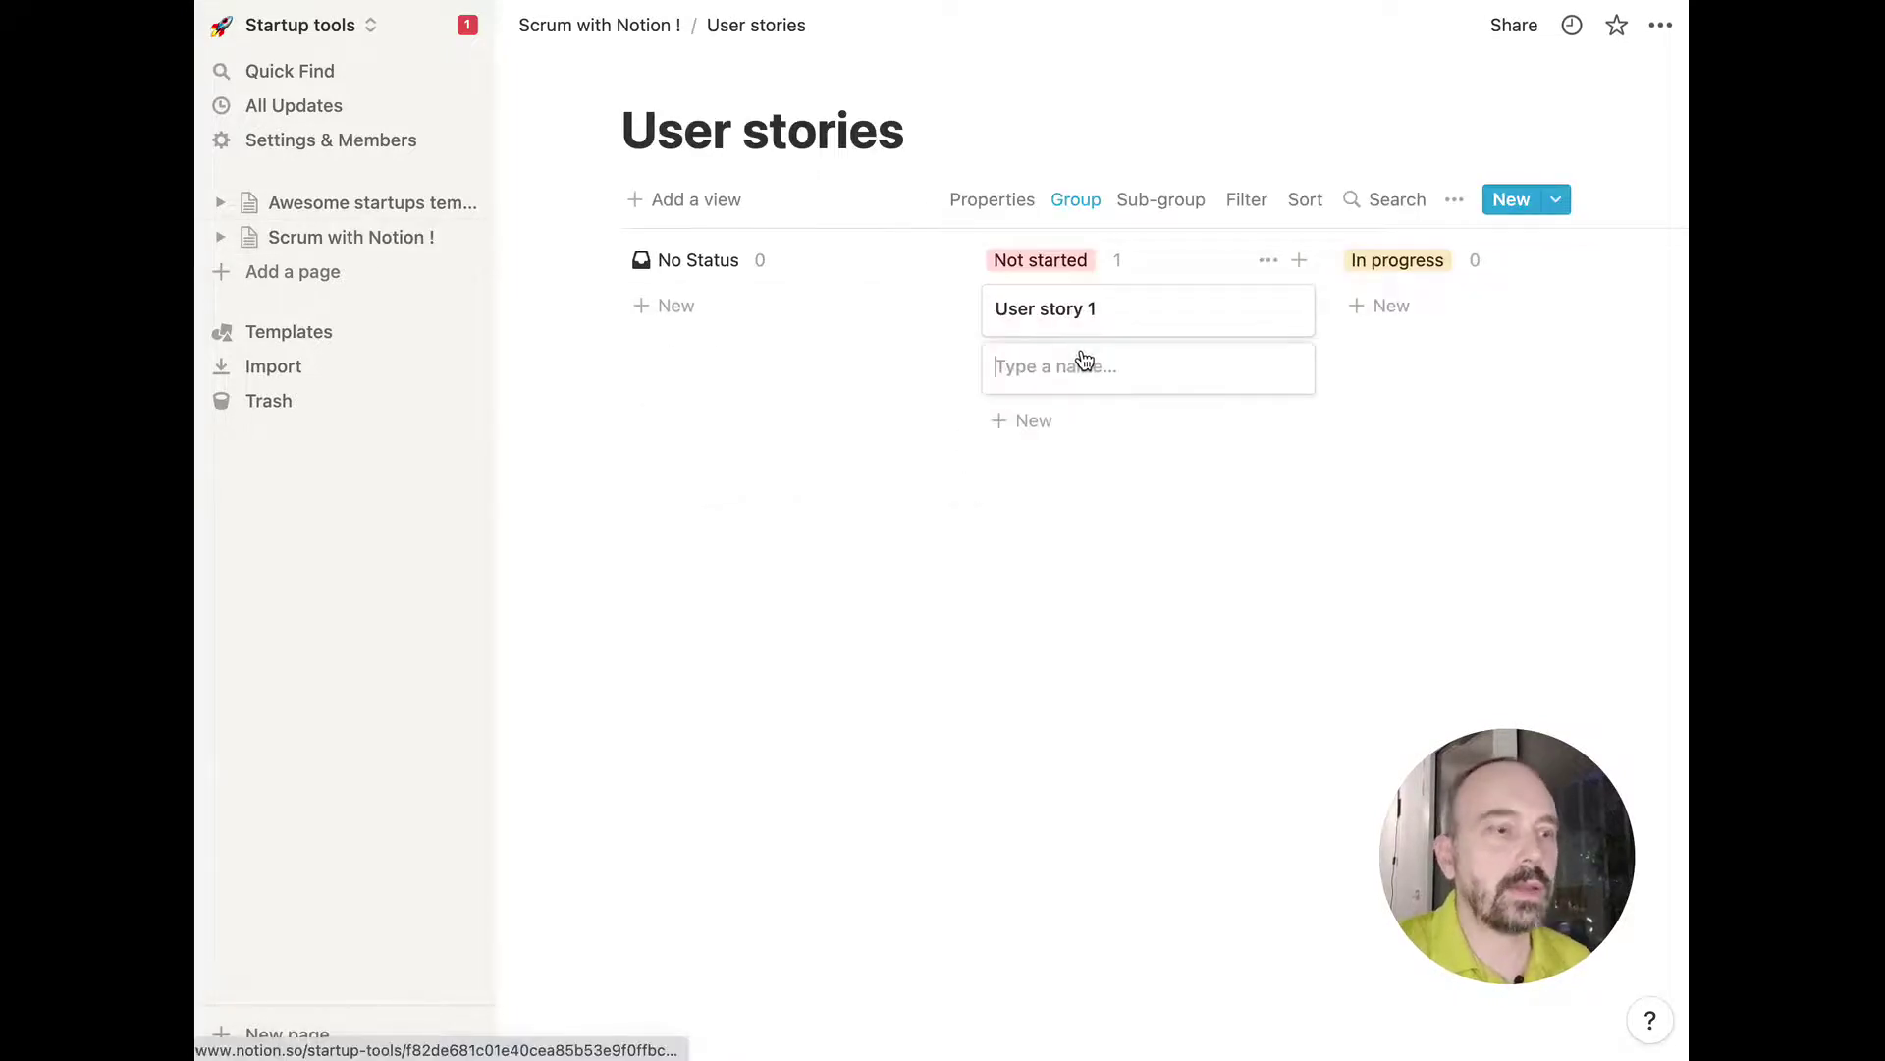
{"action": "type", "text": "User stor"}
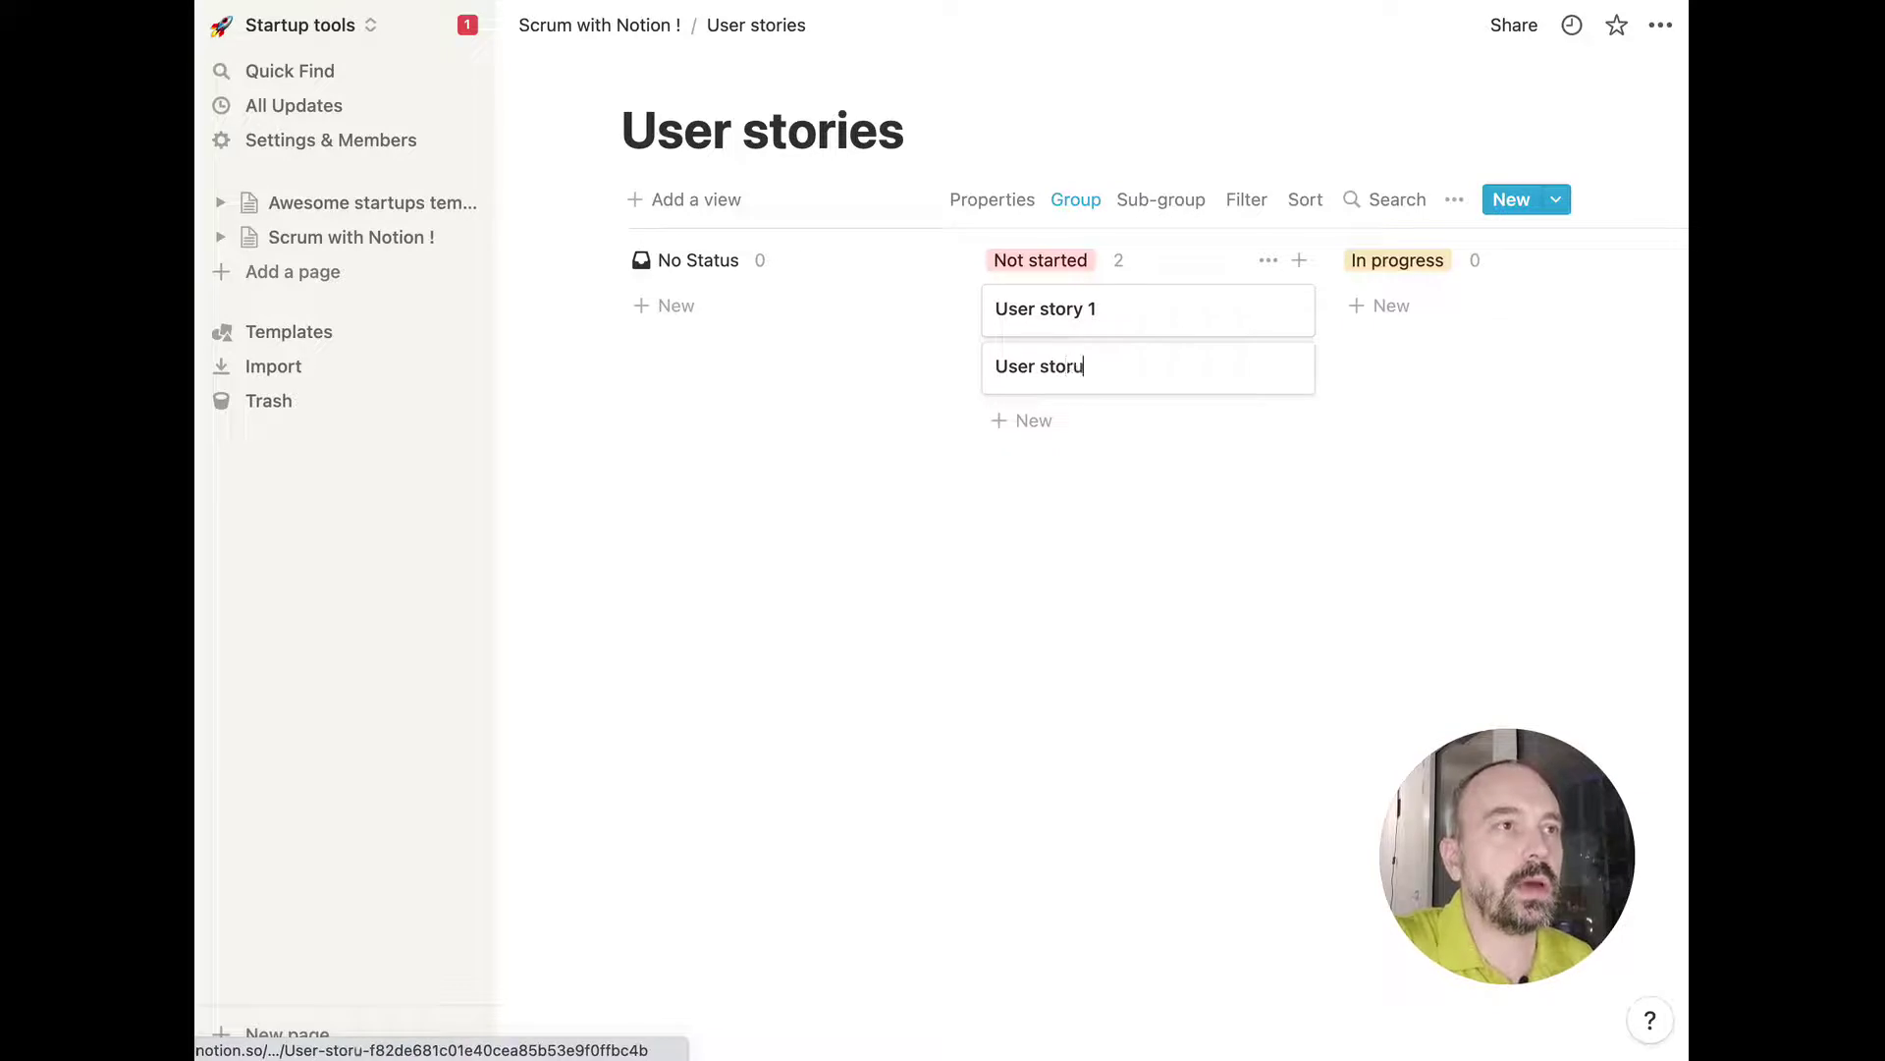
{"action": "type", "text": "y 2"}
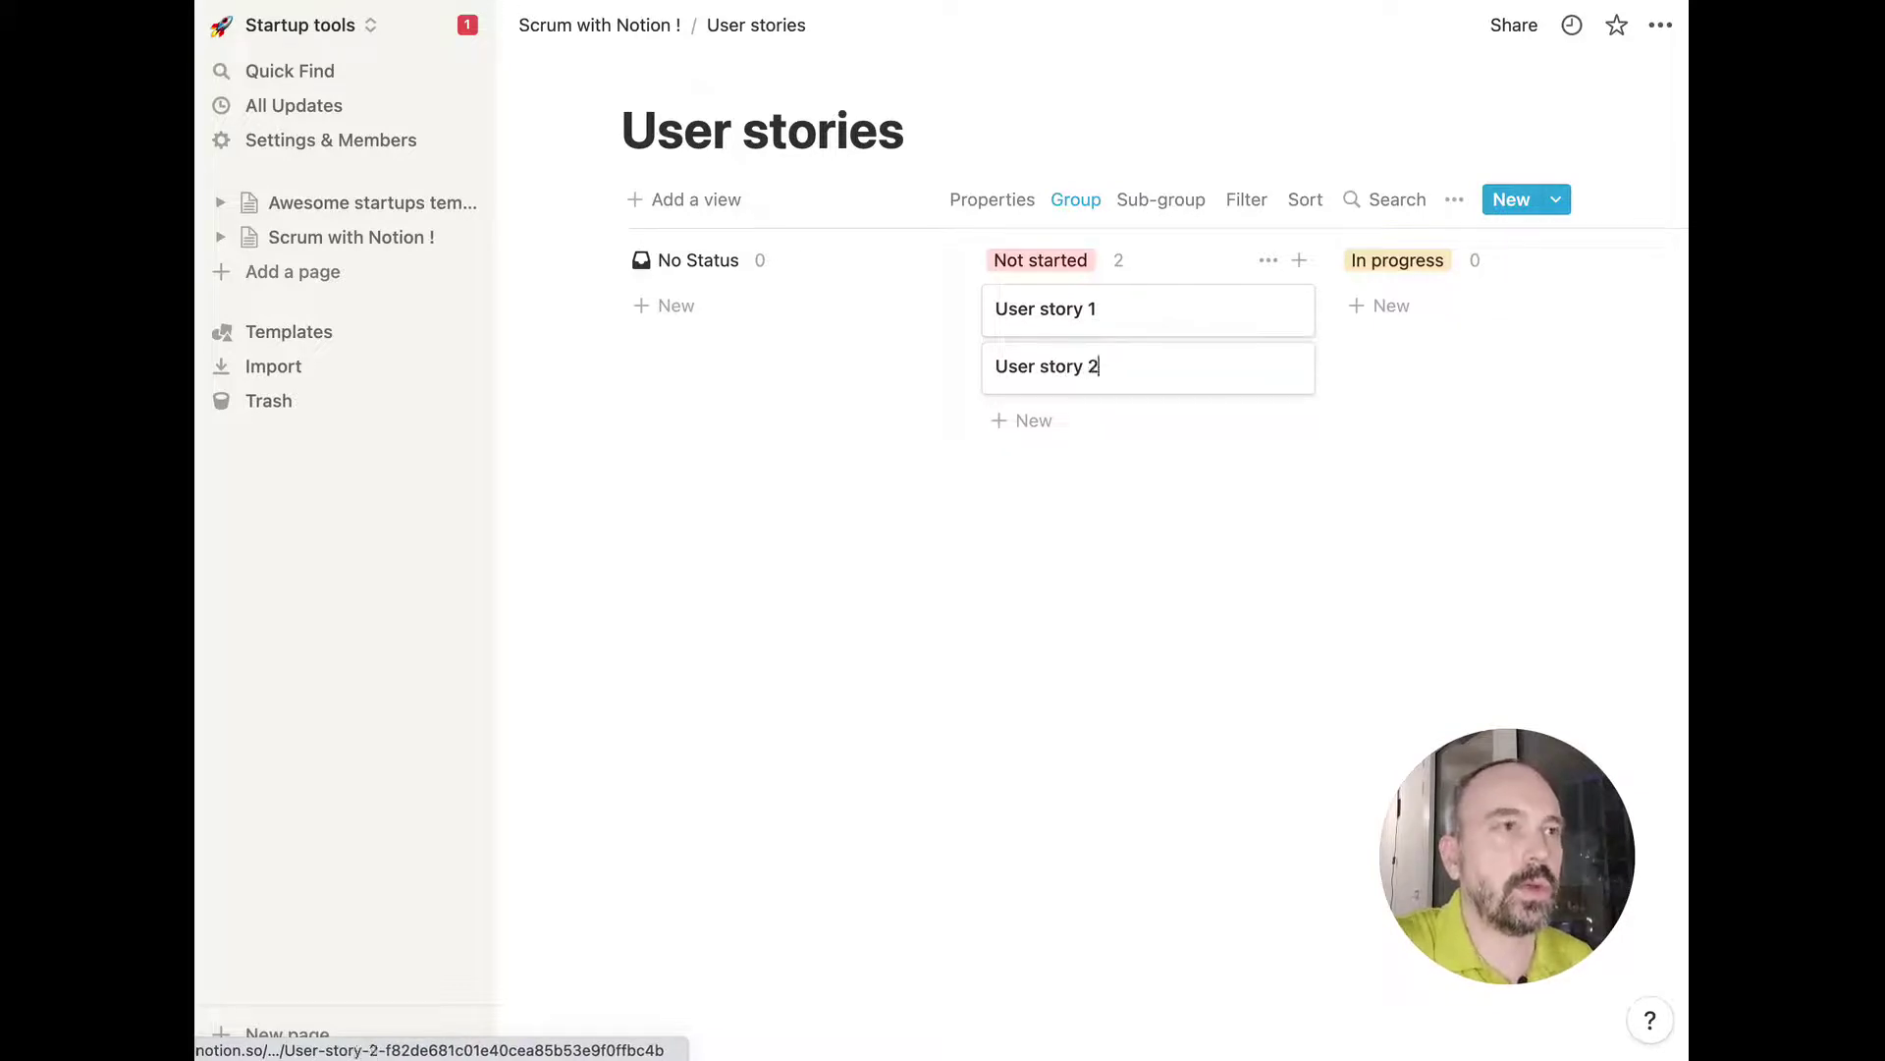
{"action": "key", "text": "Escape"}
Add a card named "User story 3" to the No Status column of the User stories board.
{"action": "left_click", "coordinate": [746, 310]}
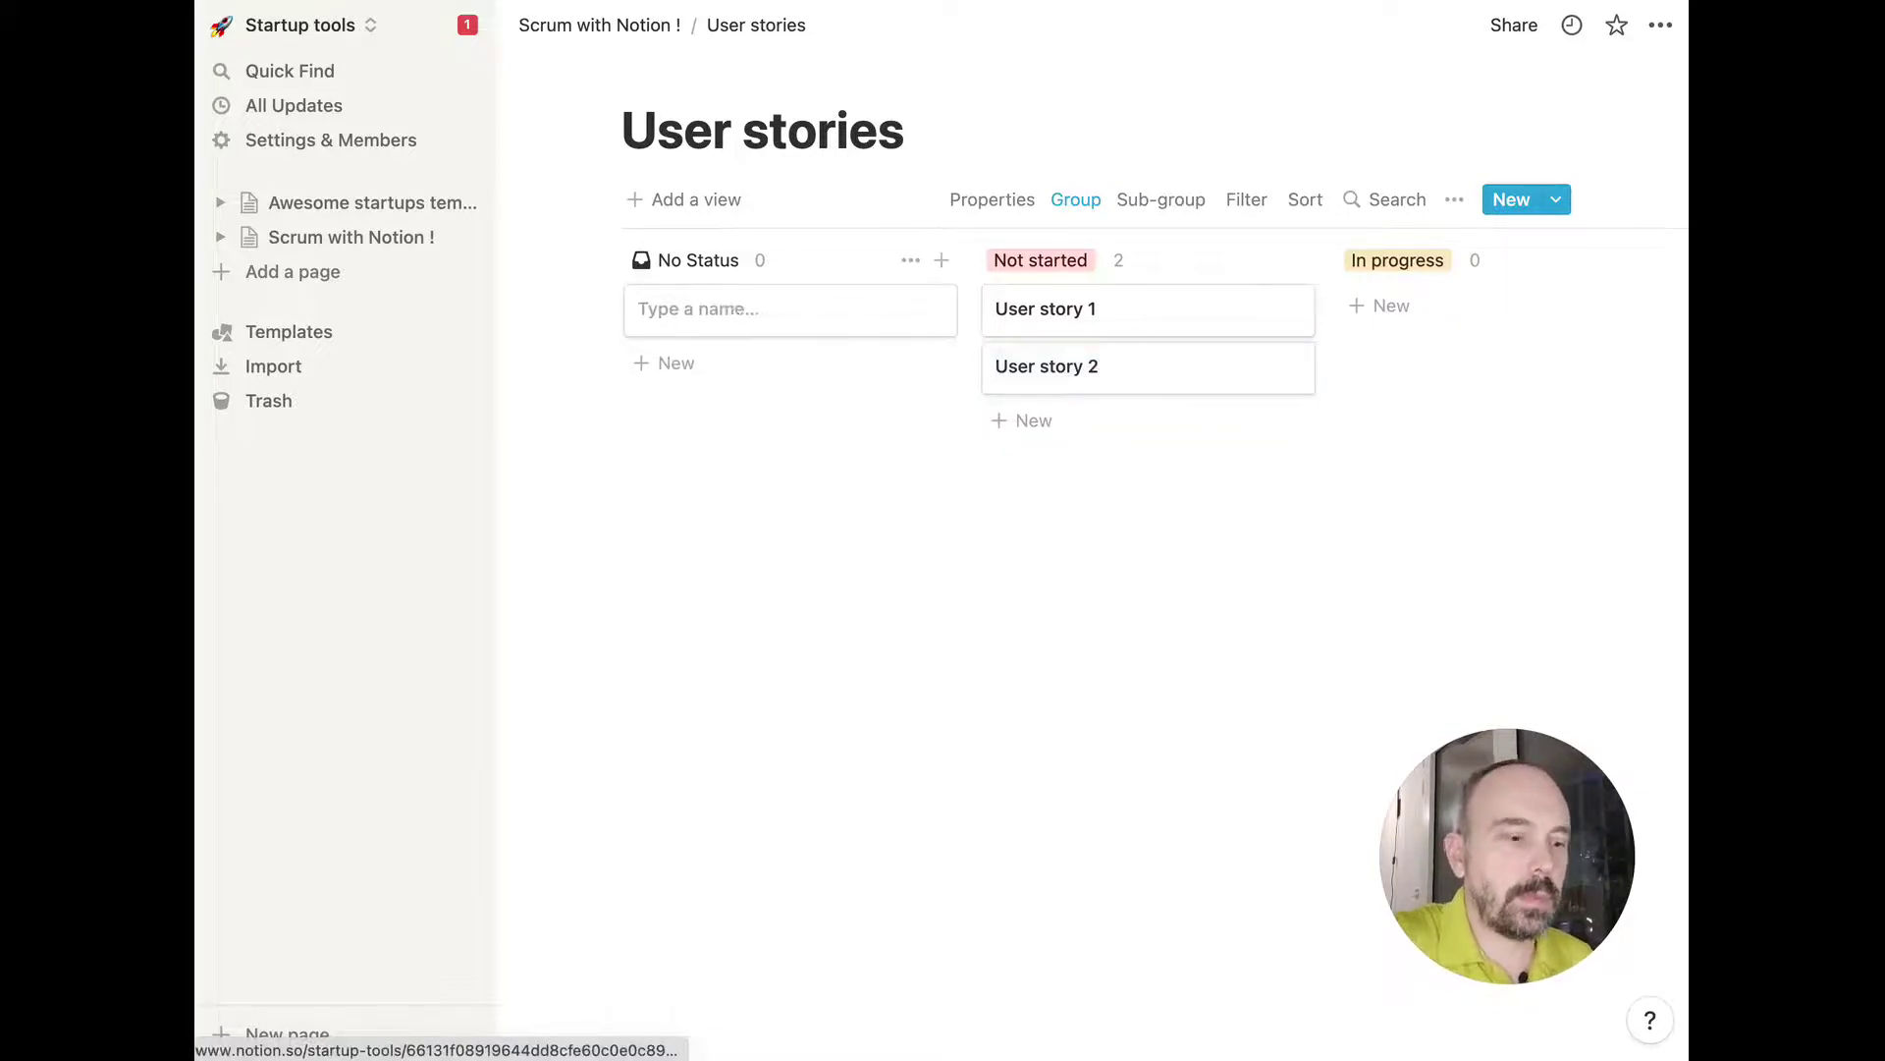
{"action": "type", "text": "User story "}
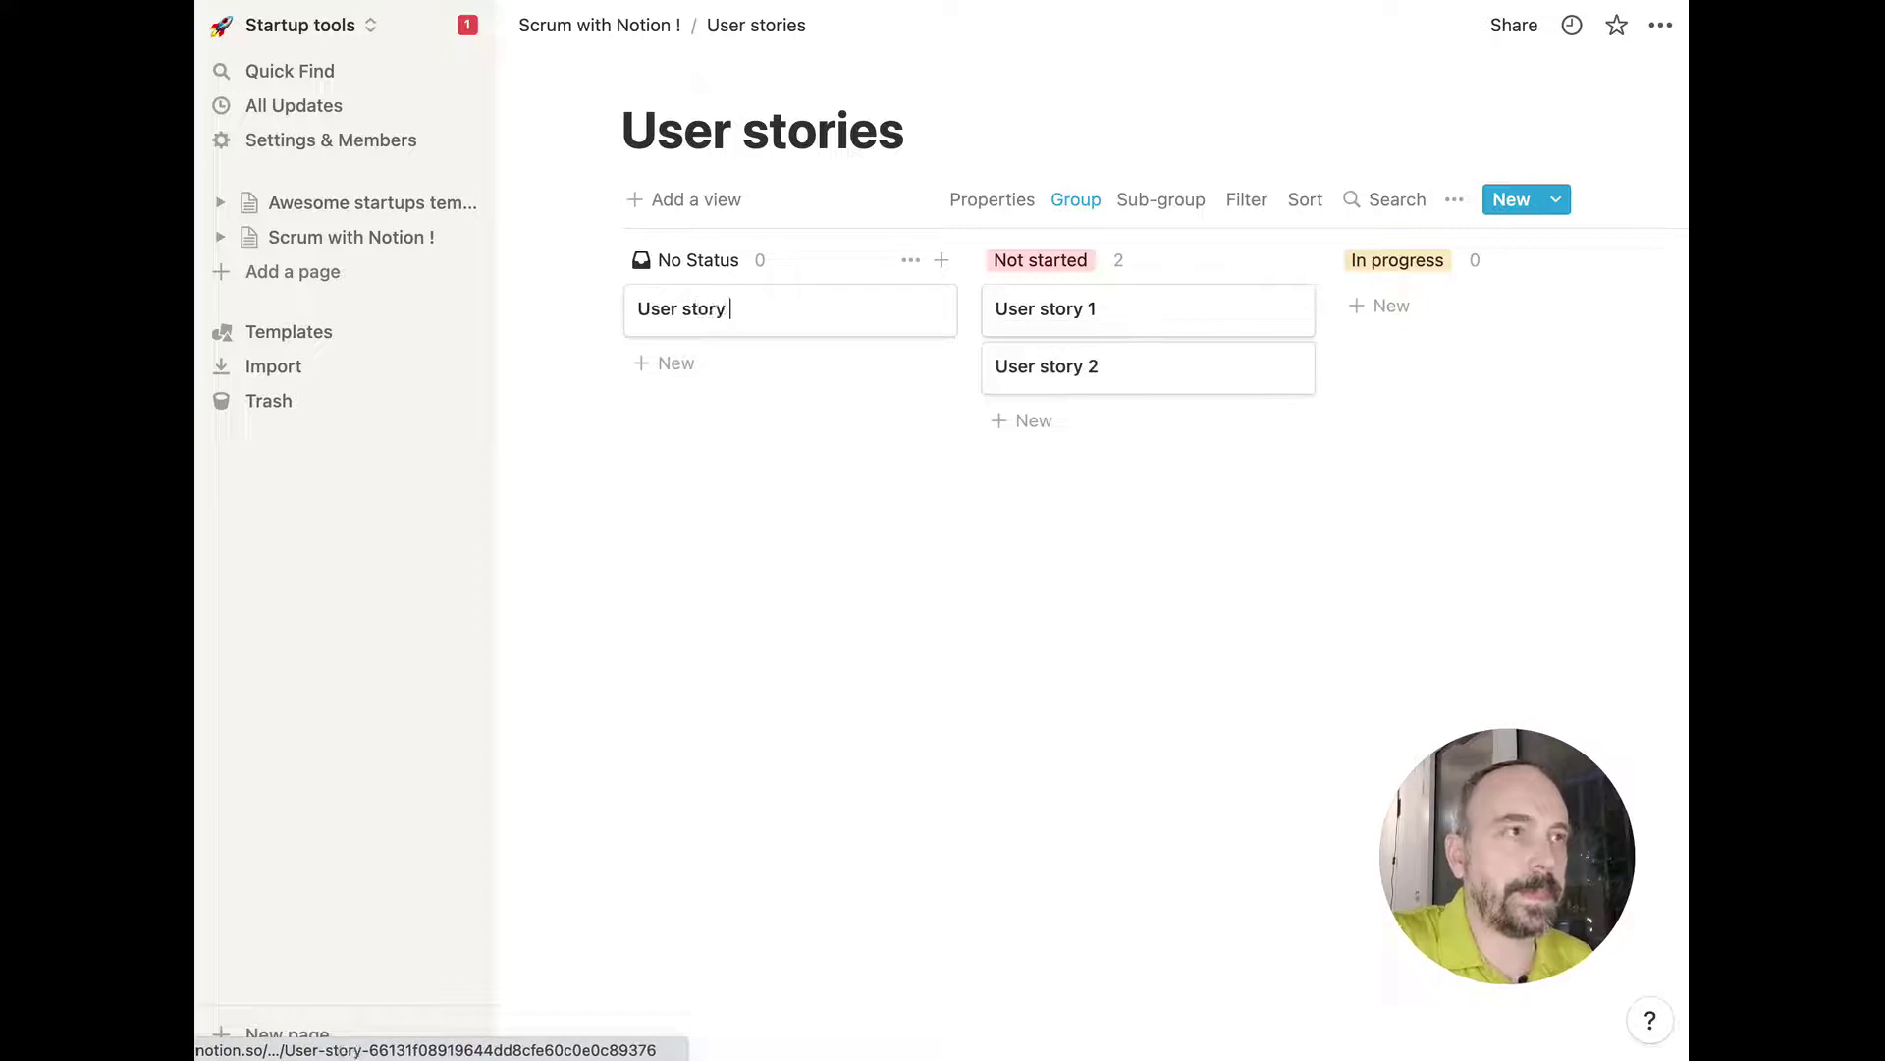
{"action": "type", "text": "3"}
{"action": "key", "text": "Escape"}
Set the Sprint relation of User story 2 to Sprint 2 and close the card.
{"action": "left_click", "coordinate": [1059, 367]}
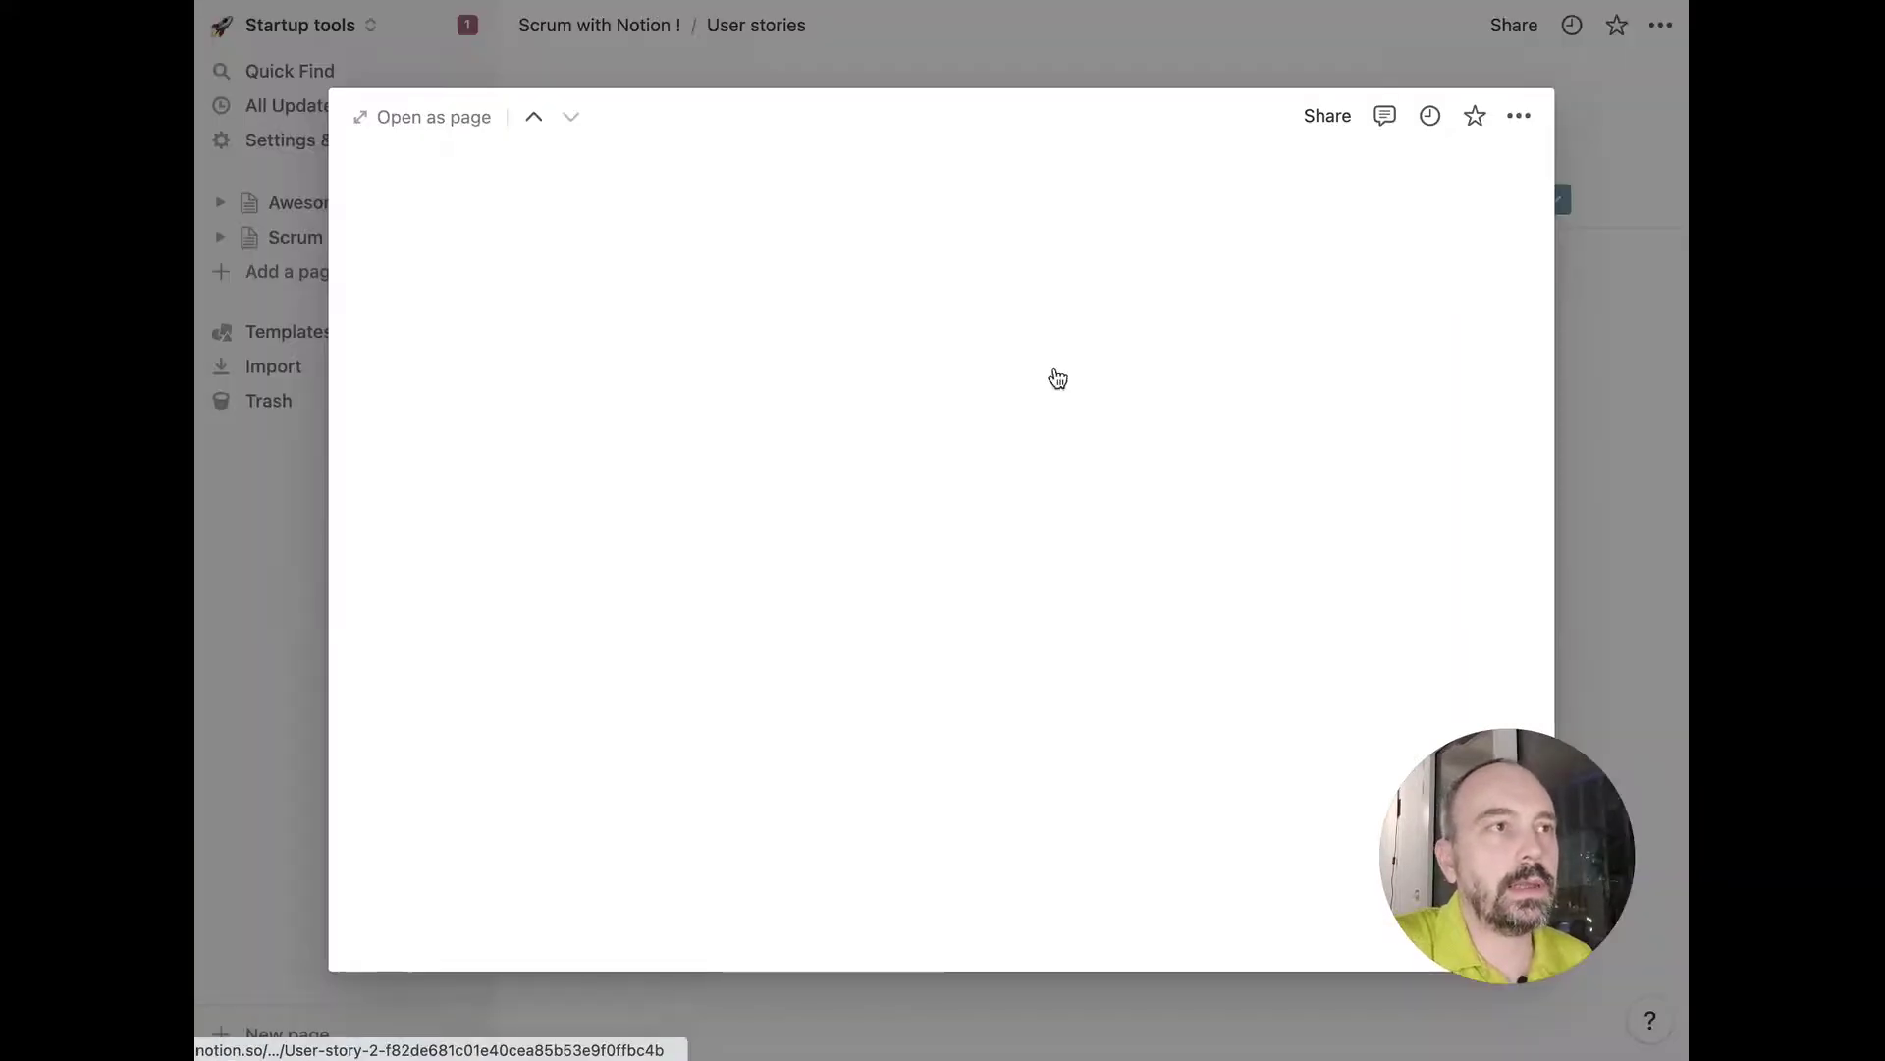
{"action": "left_click", "coordinate": [745, 481]}
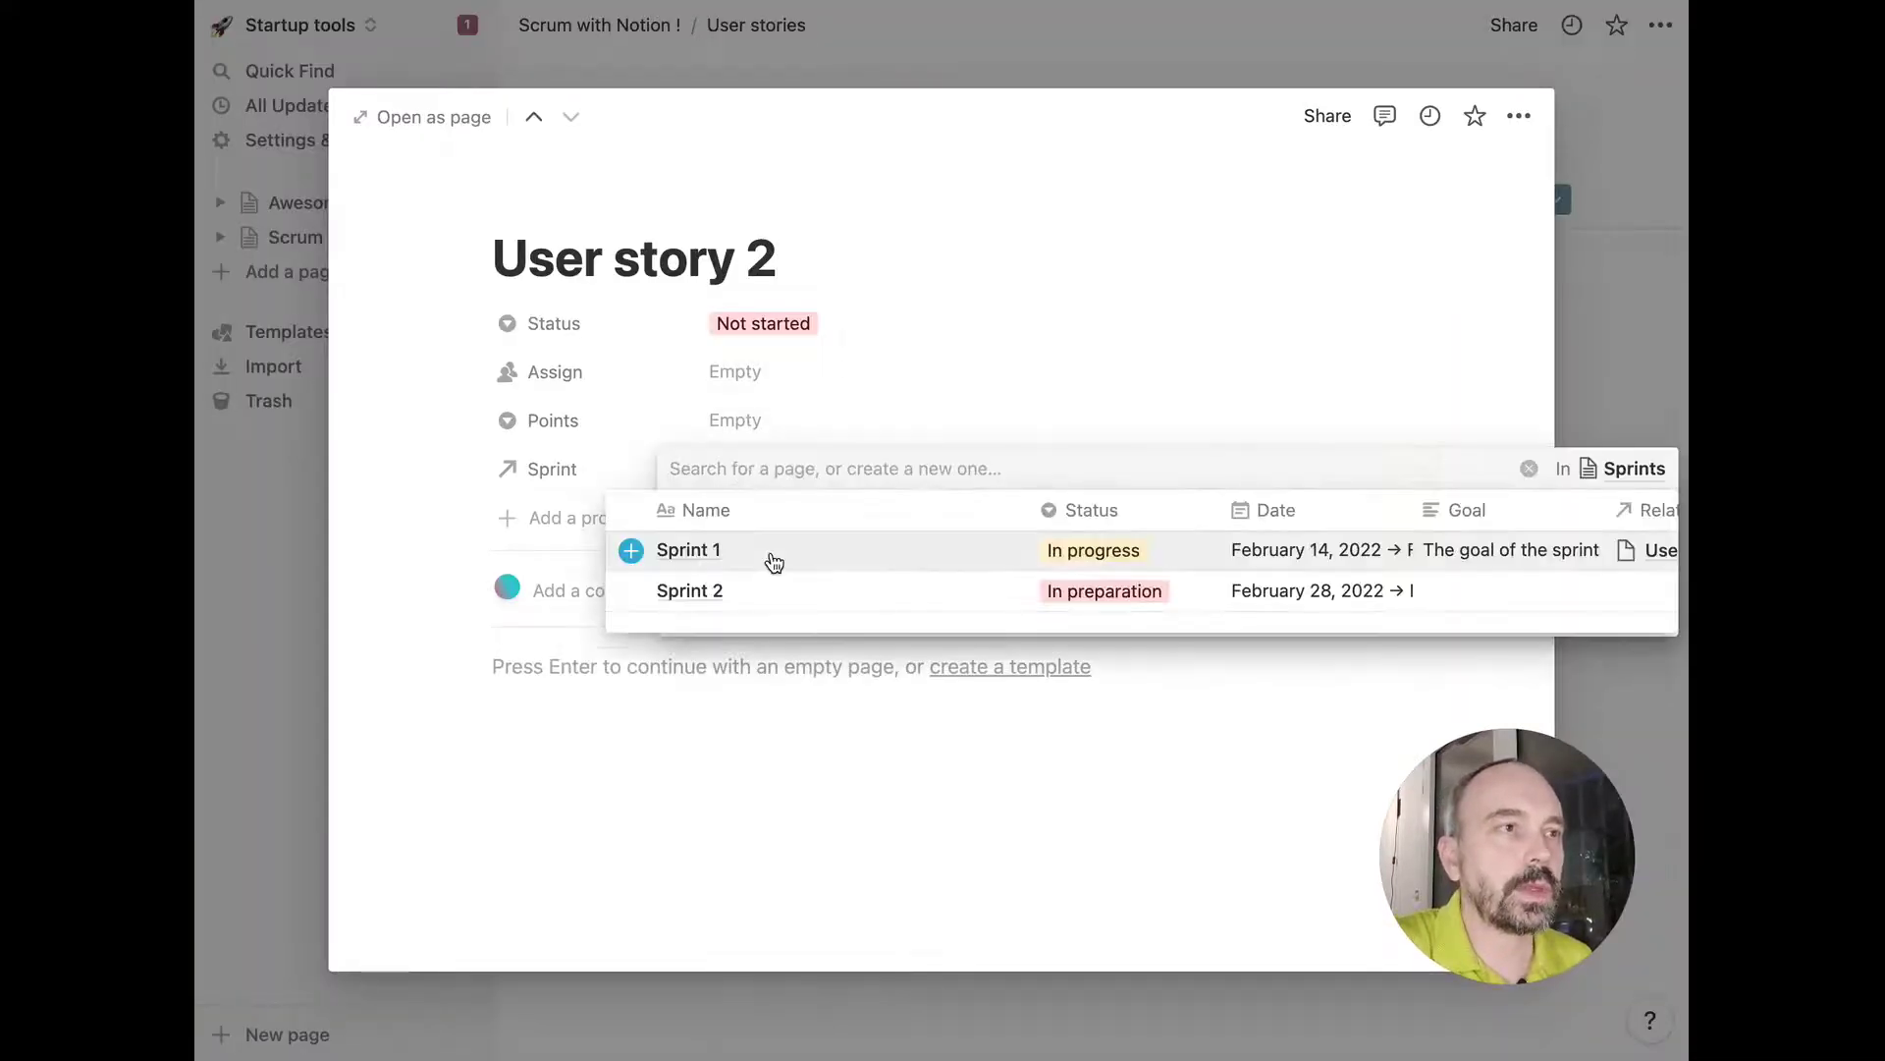
{"action": "left_click", "coordinate": [852, 593]}
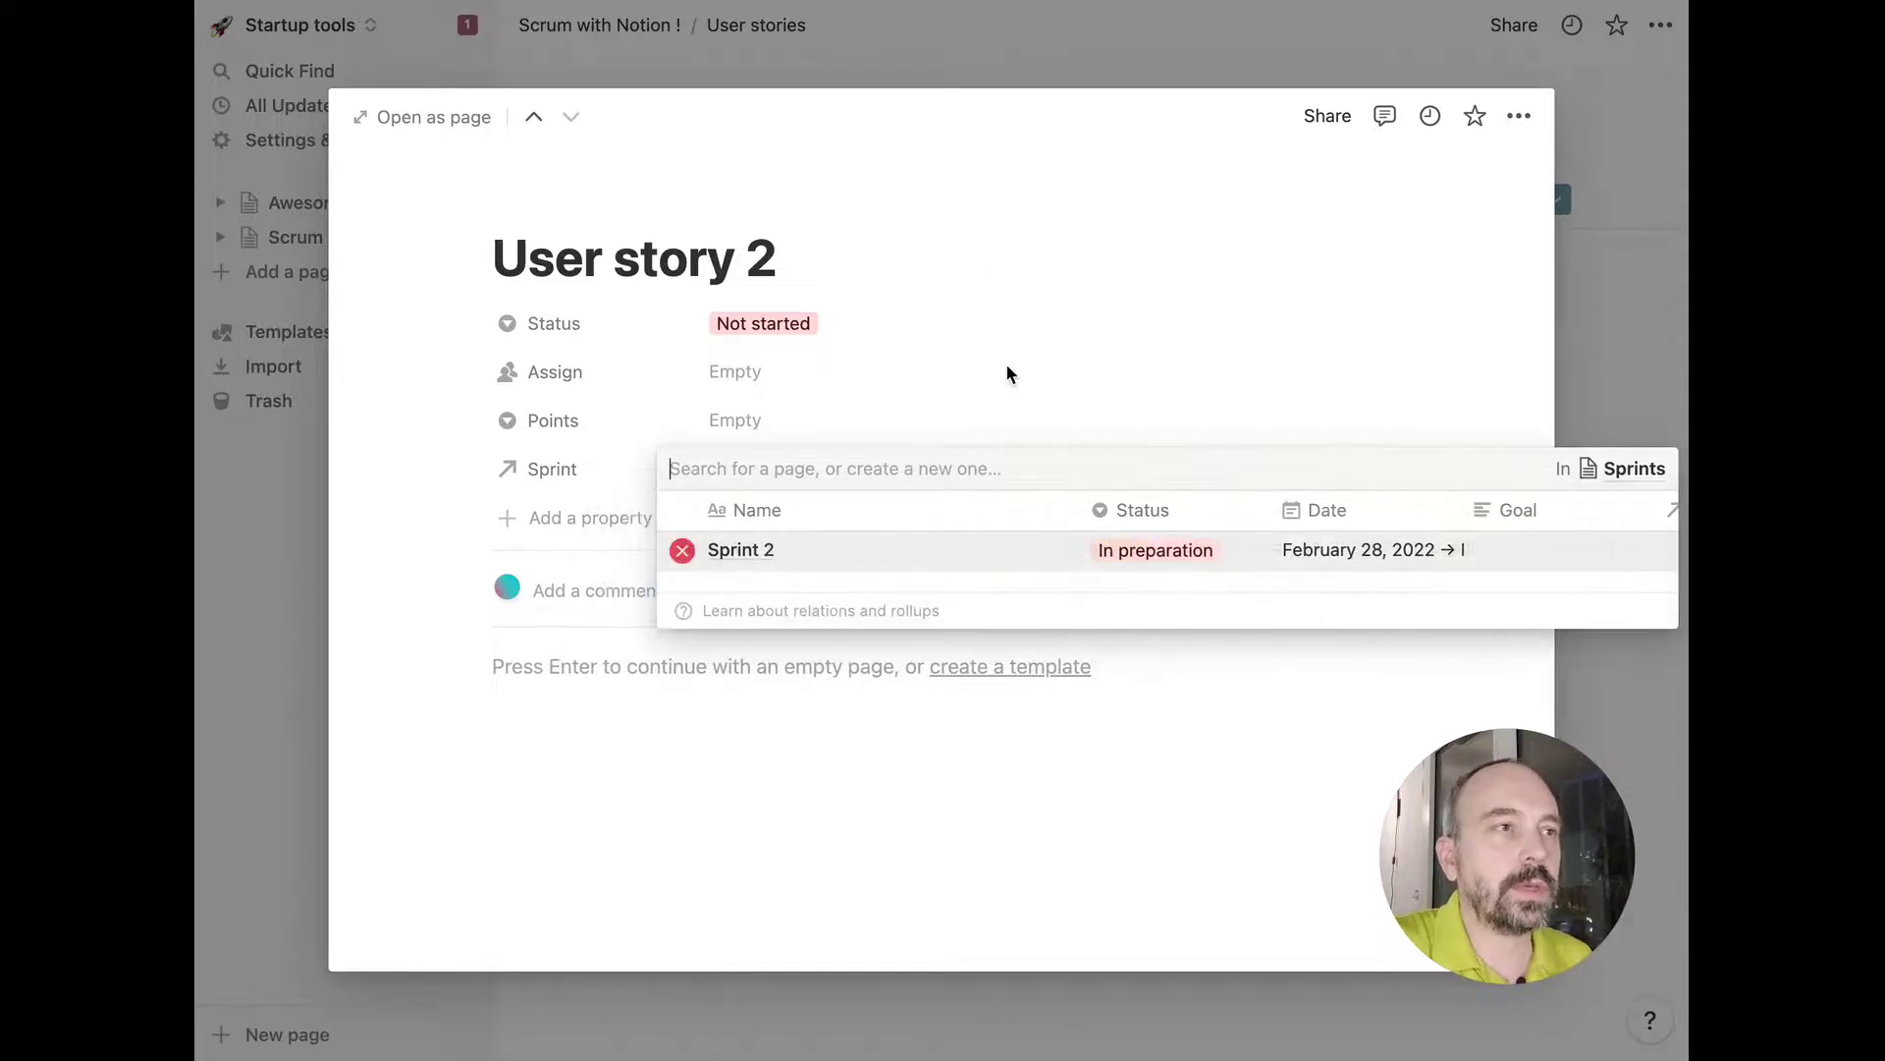
{"action": "left_click", "coordinate": [1031, 85]}
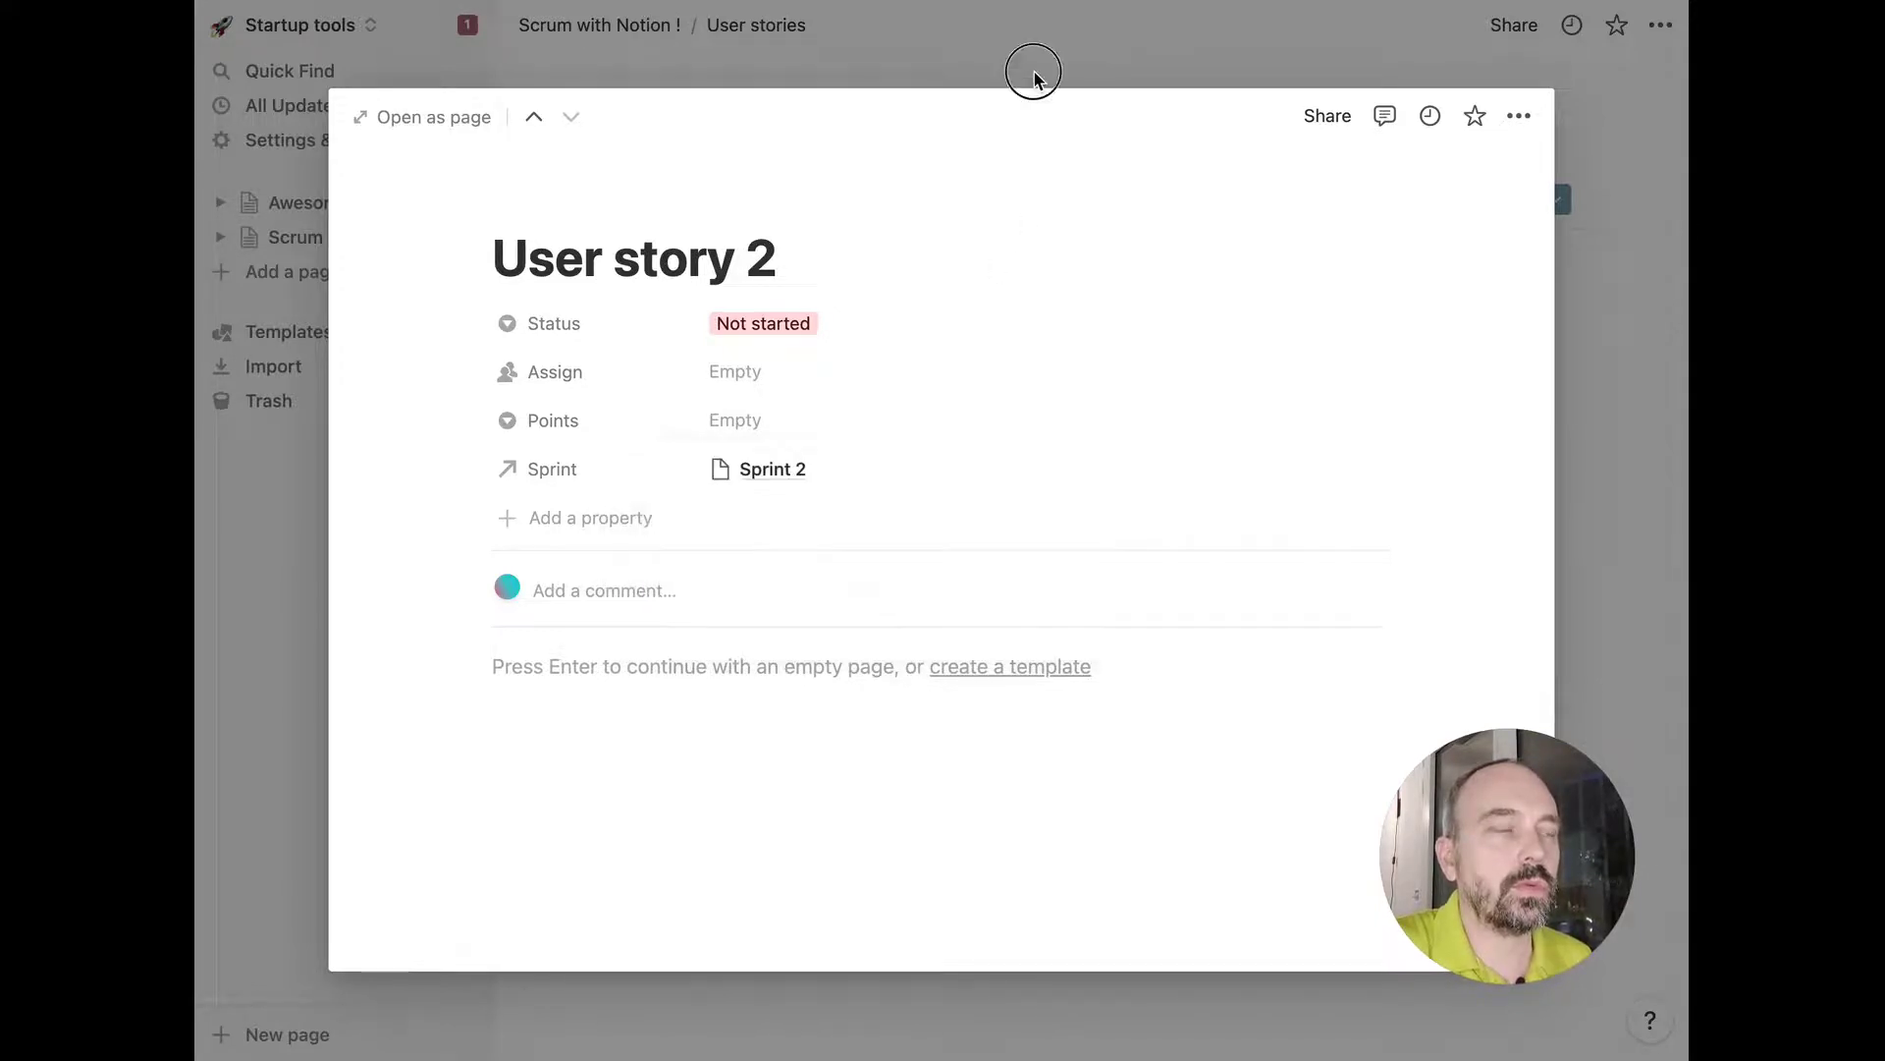
{"action": "left_click", "coordinate": [1034, 79]}
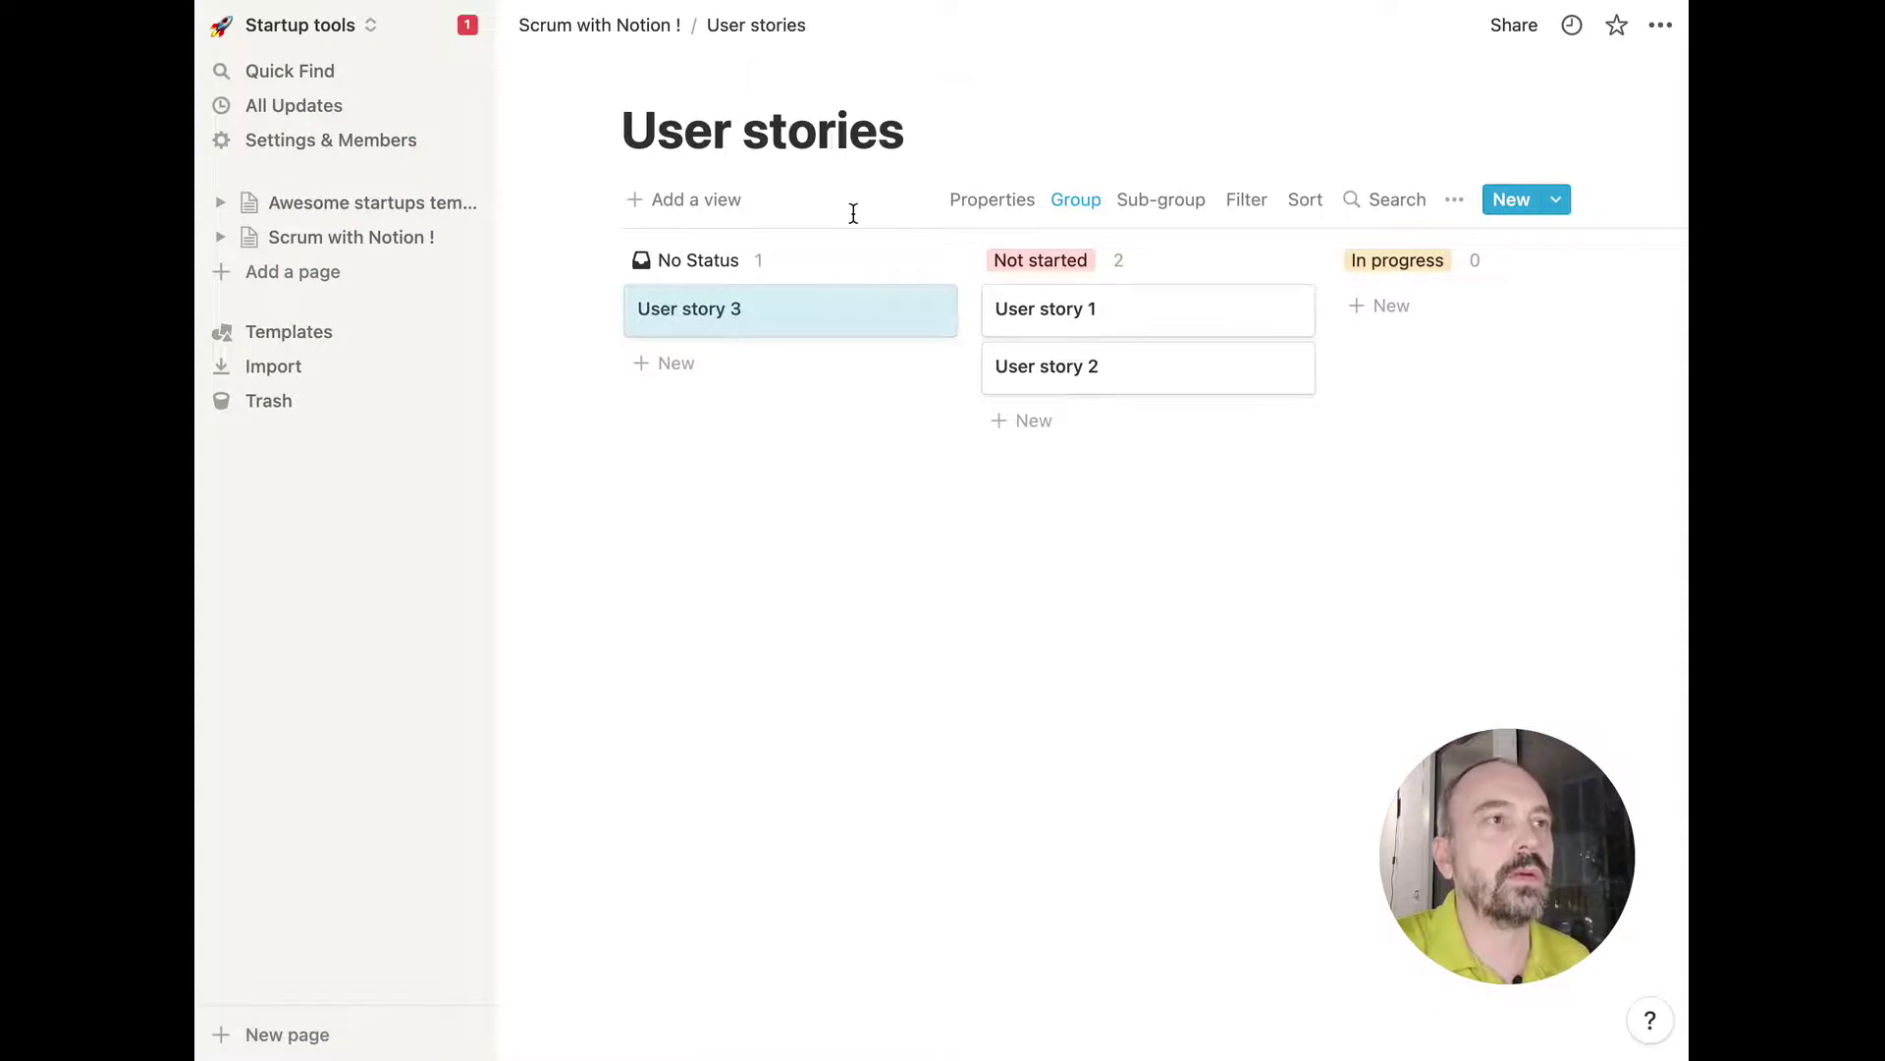
Return to the Scrum with Notion ! page and examine the columns and sprint links in the linked User stories board.
{"action": "left_click", "coordinate": [680, 27]}
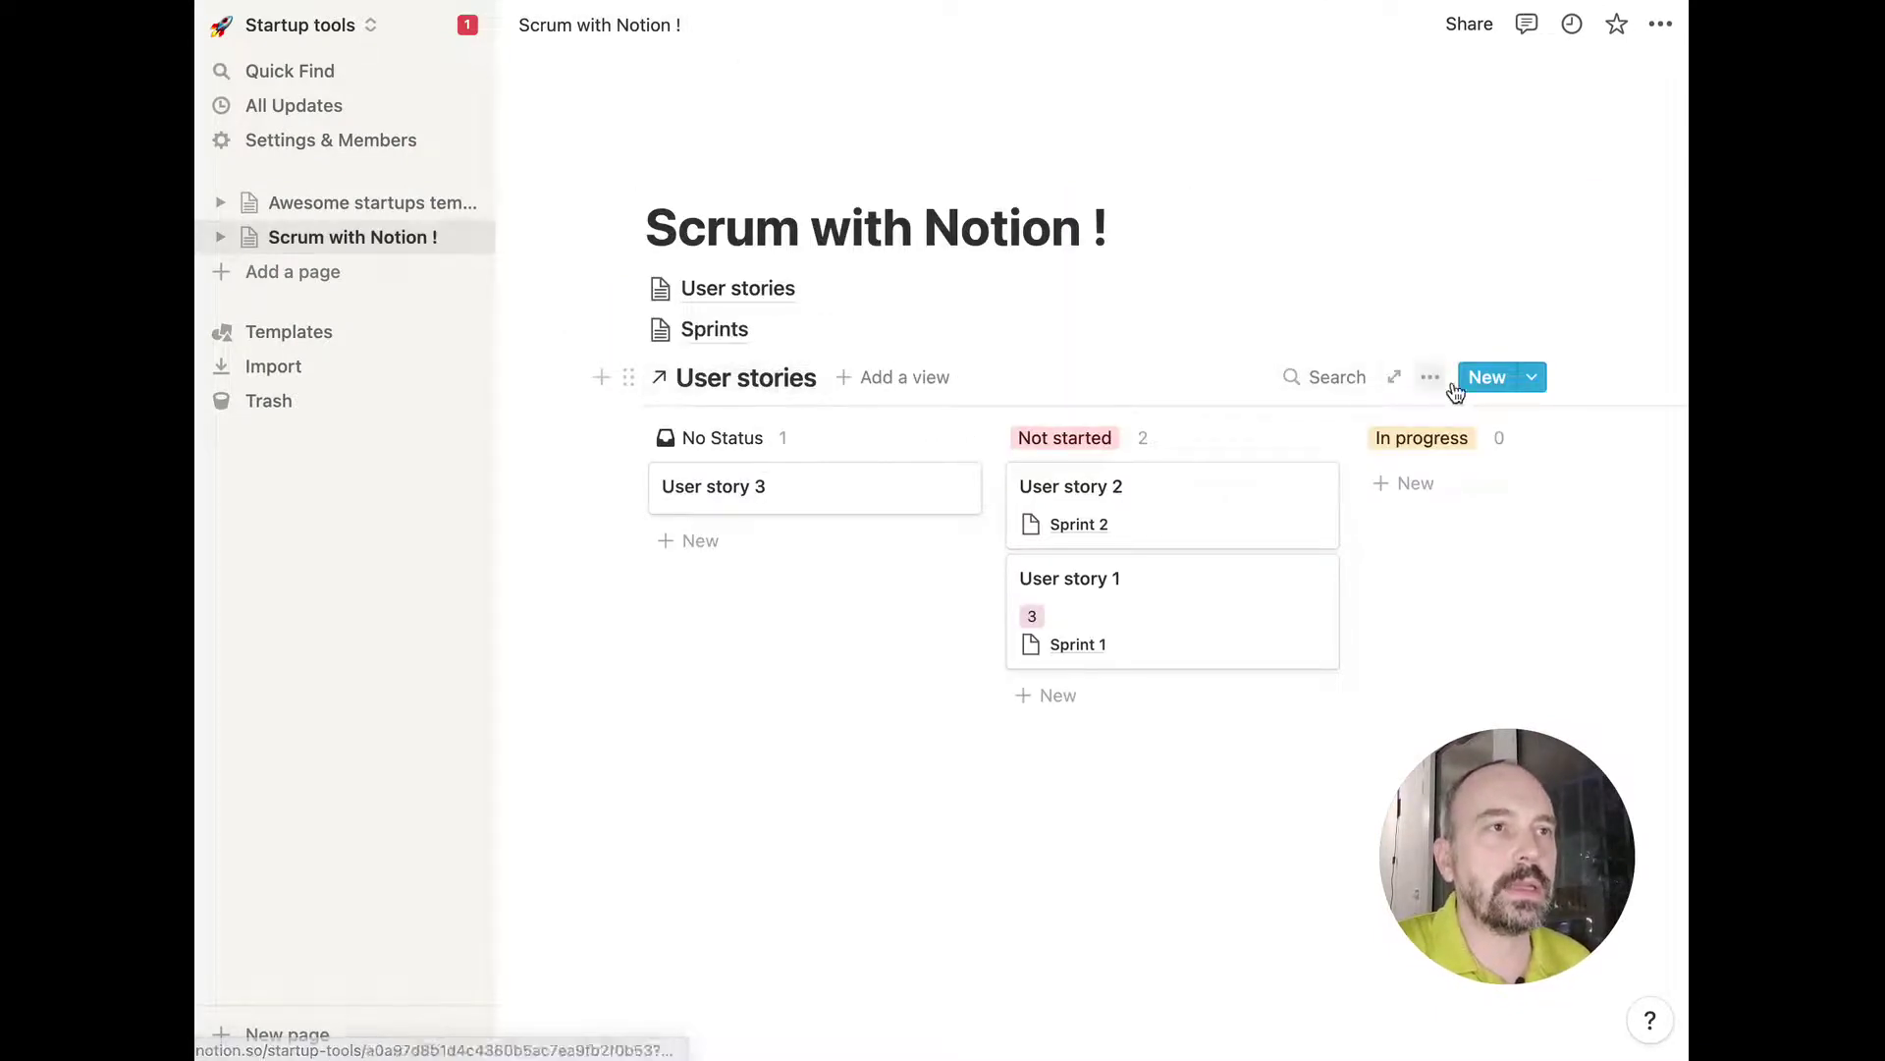
{"action": "scroll", "coordinate": [1067, 546], "scroll_direction": "right", "scroll_amount": 5}
{"action": "scroll", "coordinate": [1067, 546], "scroll_direction": "left", "scroll_amount": 5}
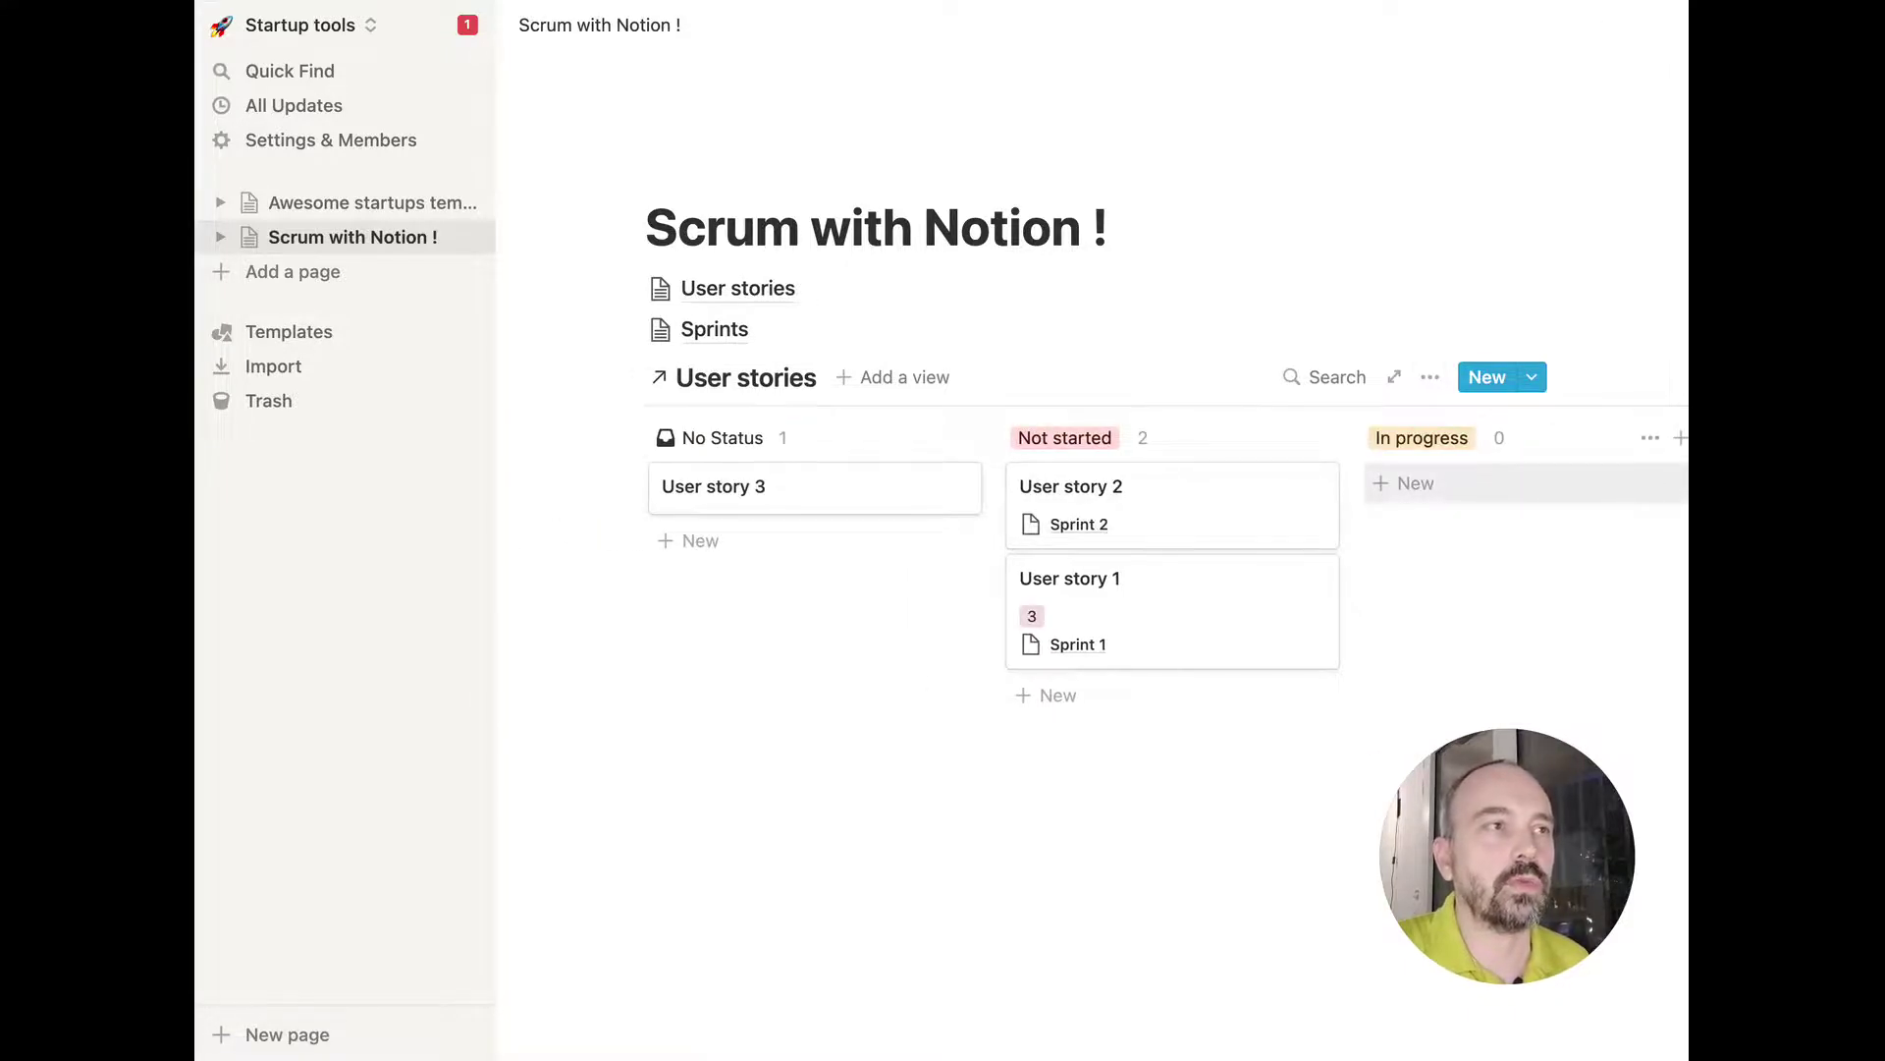
{"action": "scroll", "coordinate": [1391, 514], "scroll_direction": "right", "scroll_amount": 5}
{"action": "scroll", "coordinate": [1392, 513], "scroll_direction": "right", "scroll_amount": 3}
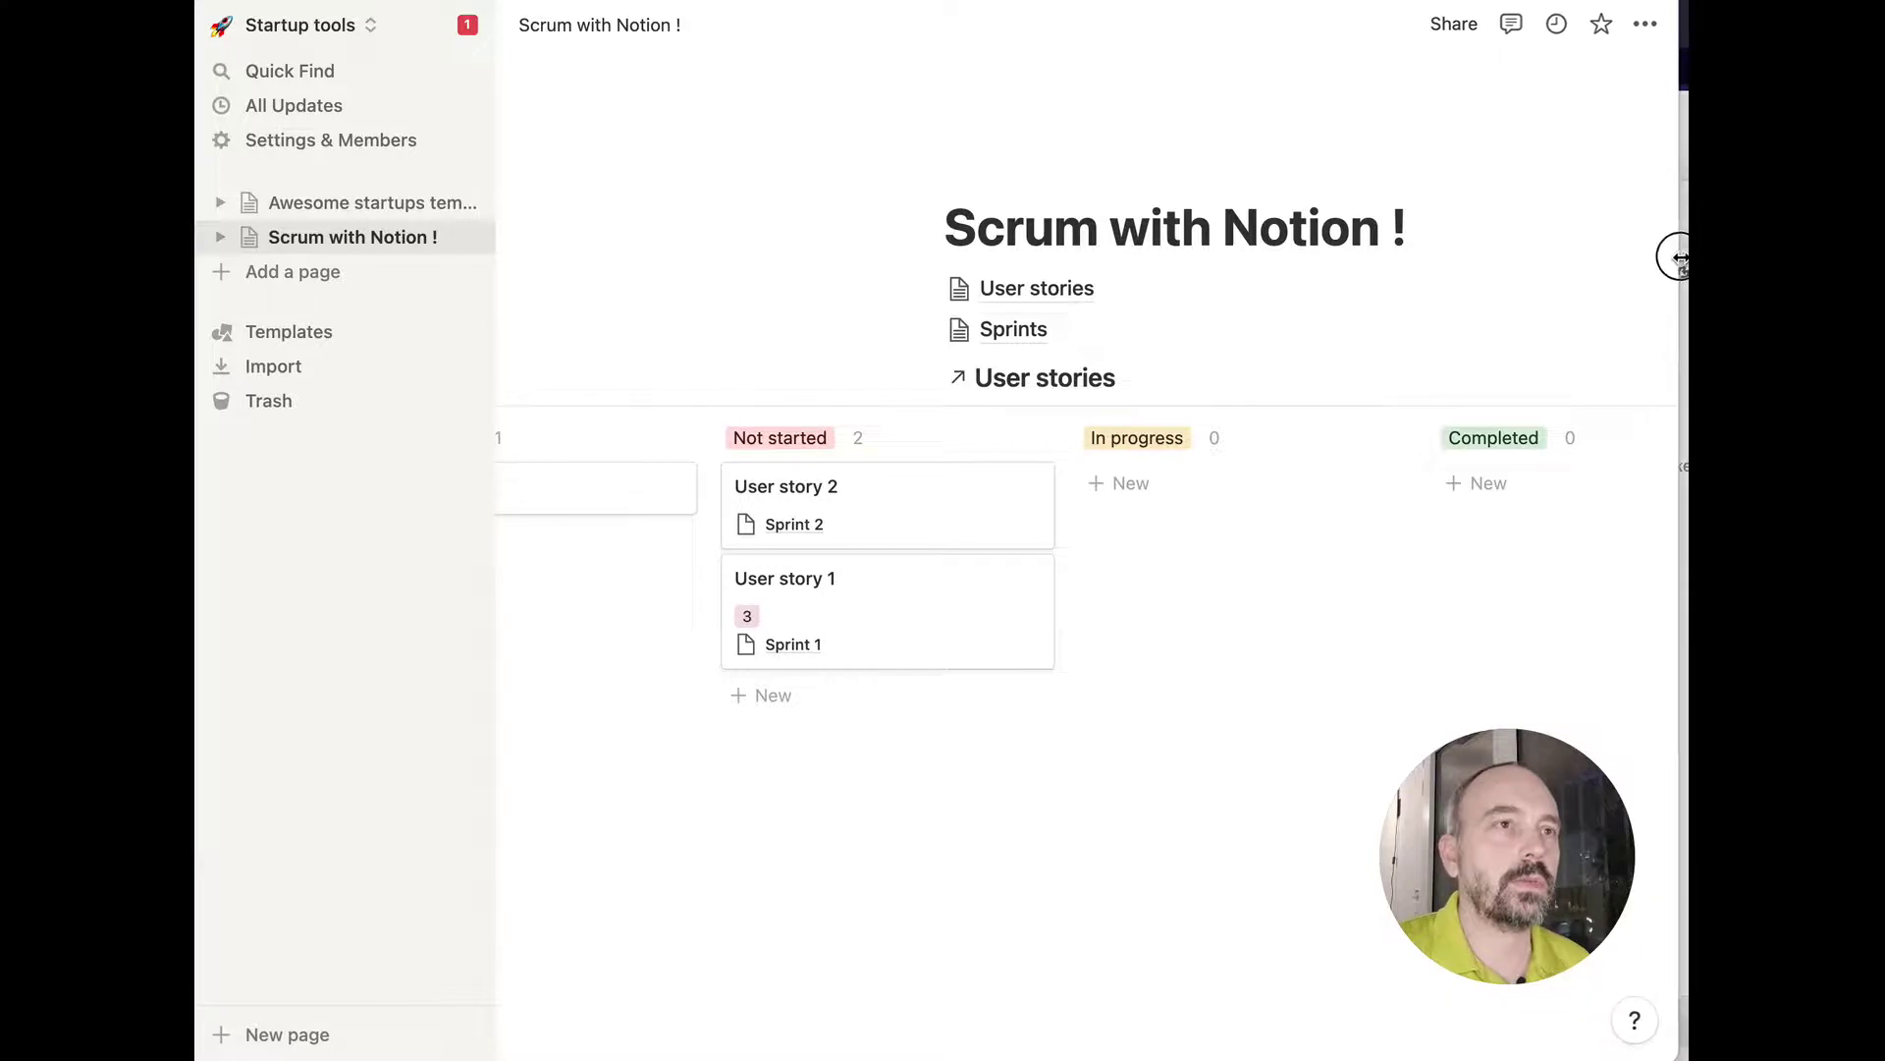
{"action": "left_click_drag", "start_coordinate": [1676, 261], "coordinate": [1681, 261]}
{"action": "scroll", "coordinate": [1098, 526], "scroll_direction": "left", "scroll_amount": 5}
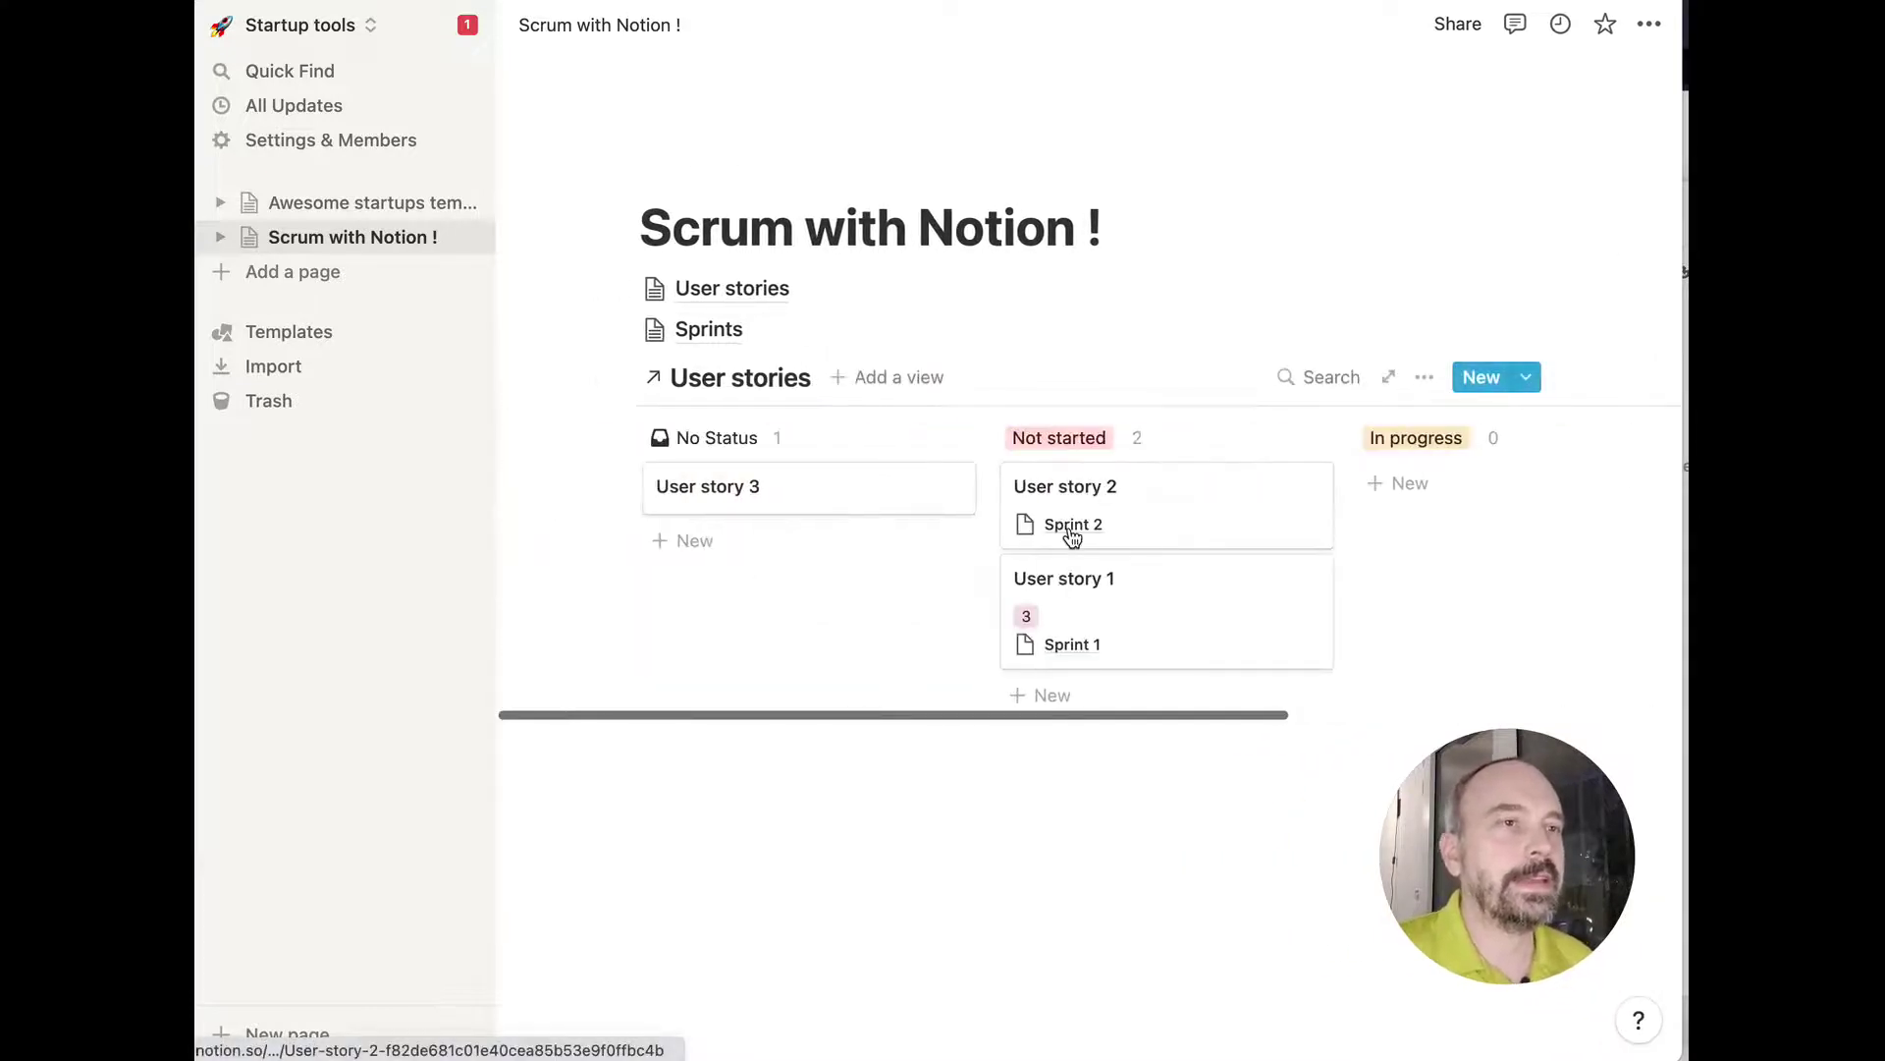
{"action": "scroll", "coordinate": [1052, 626], "scroll_direction": "right", "scroll_amount": 5}
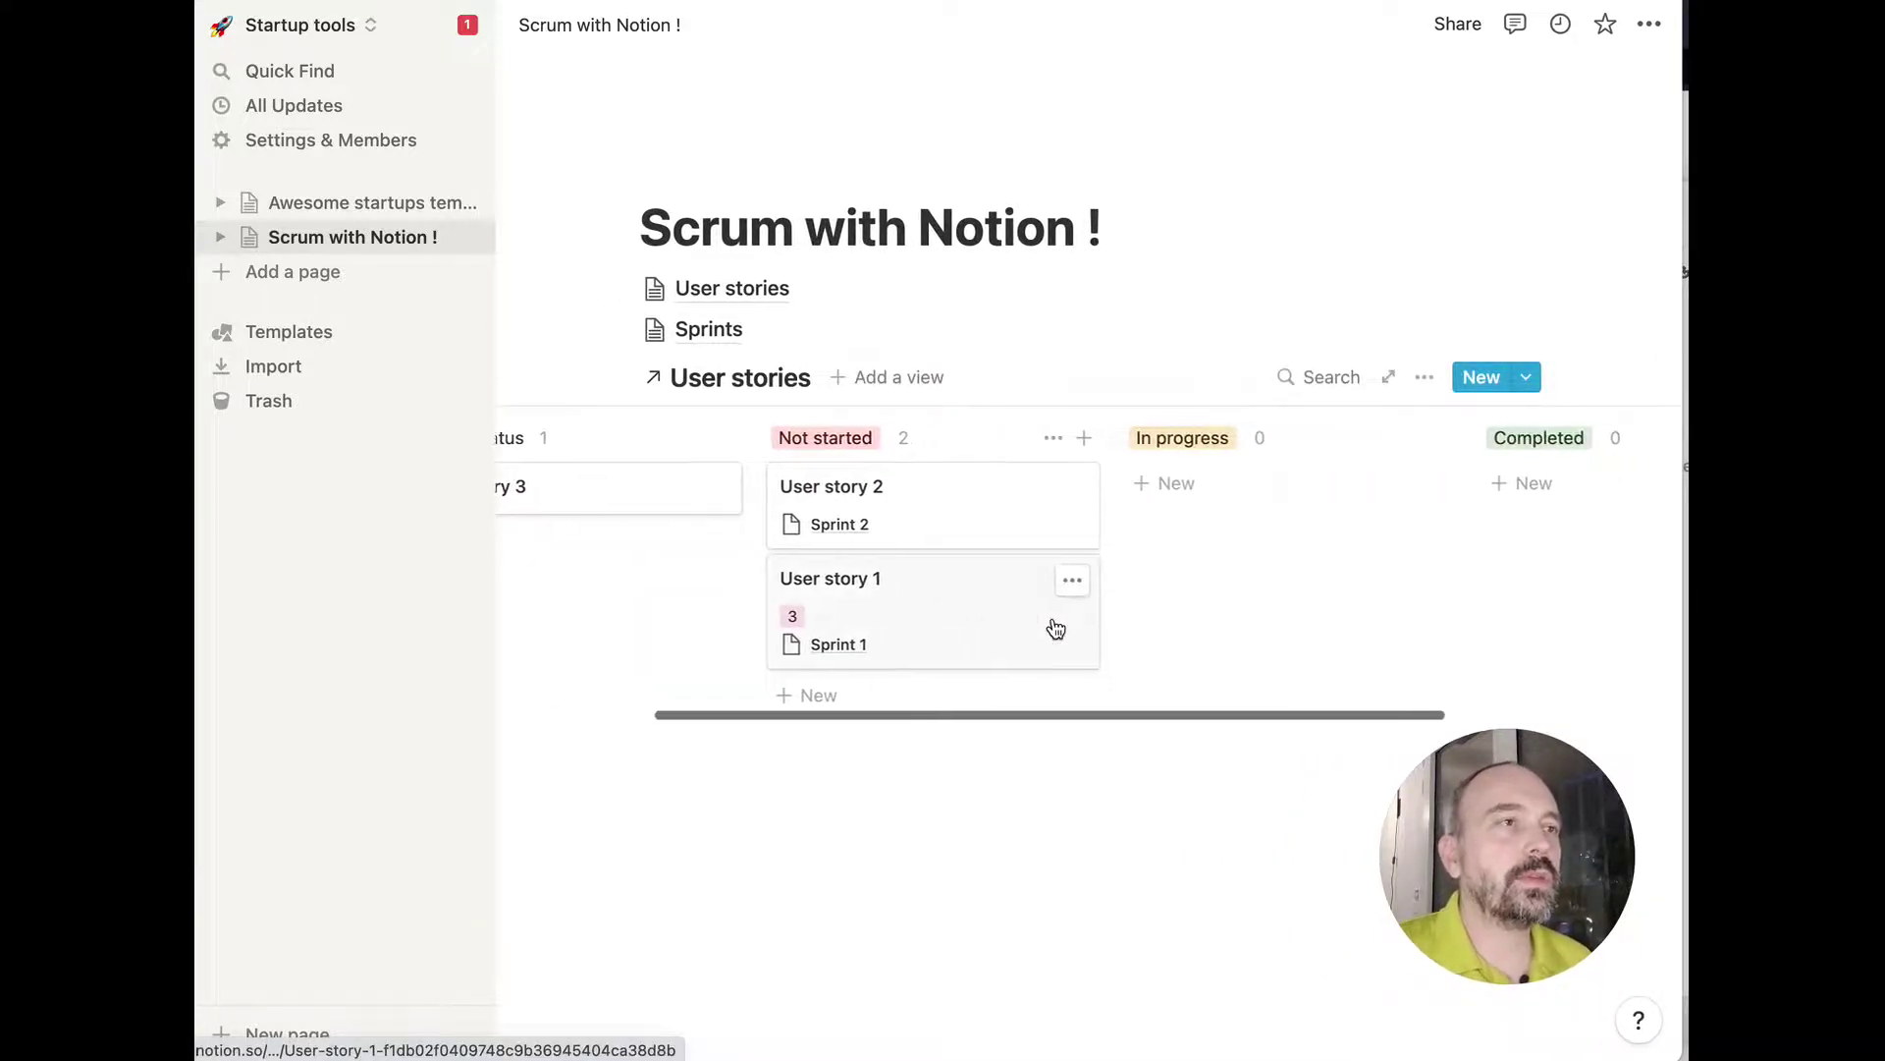
{"action": "scroll", "coordinate": [1052, 626], "scroll_direction": "left", "scroll_amount": 3}
{"action": "scroll", "coordinate": [1056, 628], "scroll_direction": "left", "scroll_amount": 2}
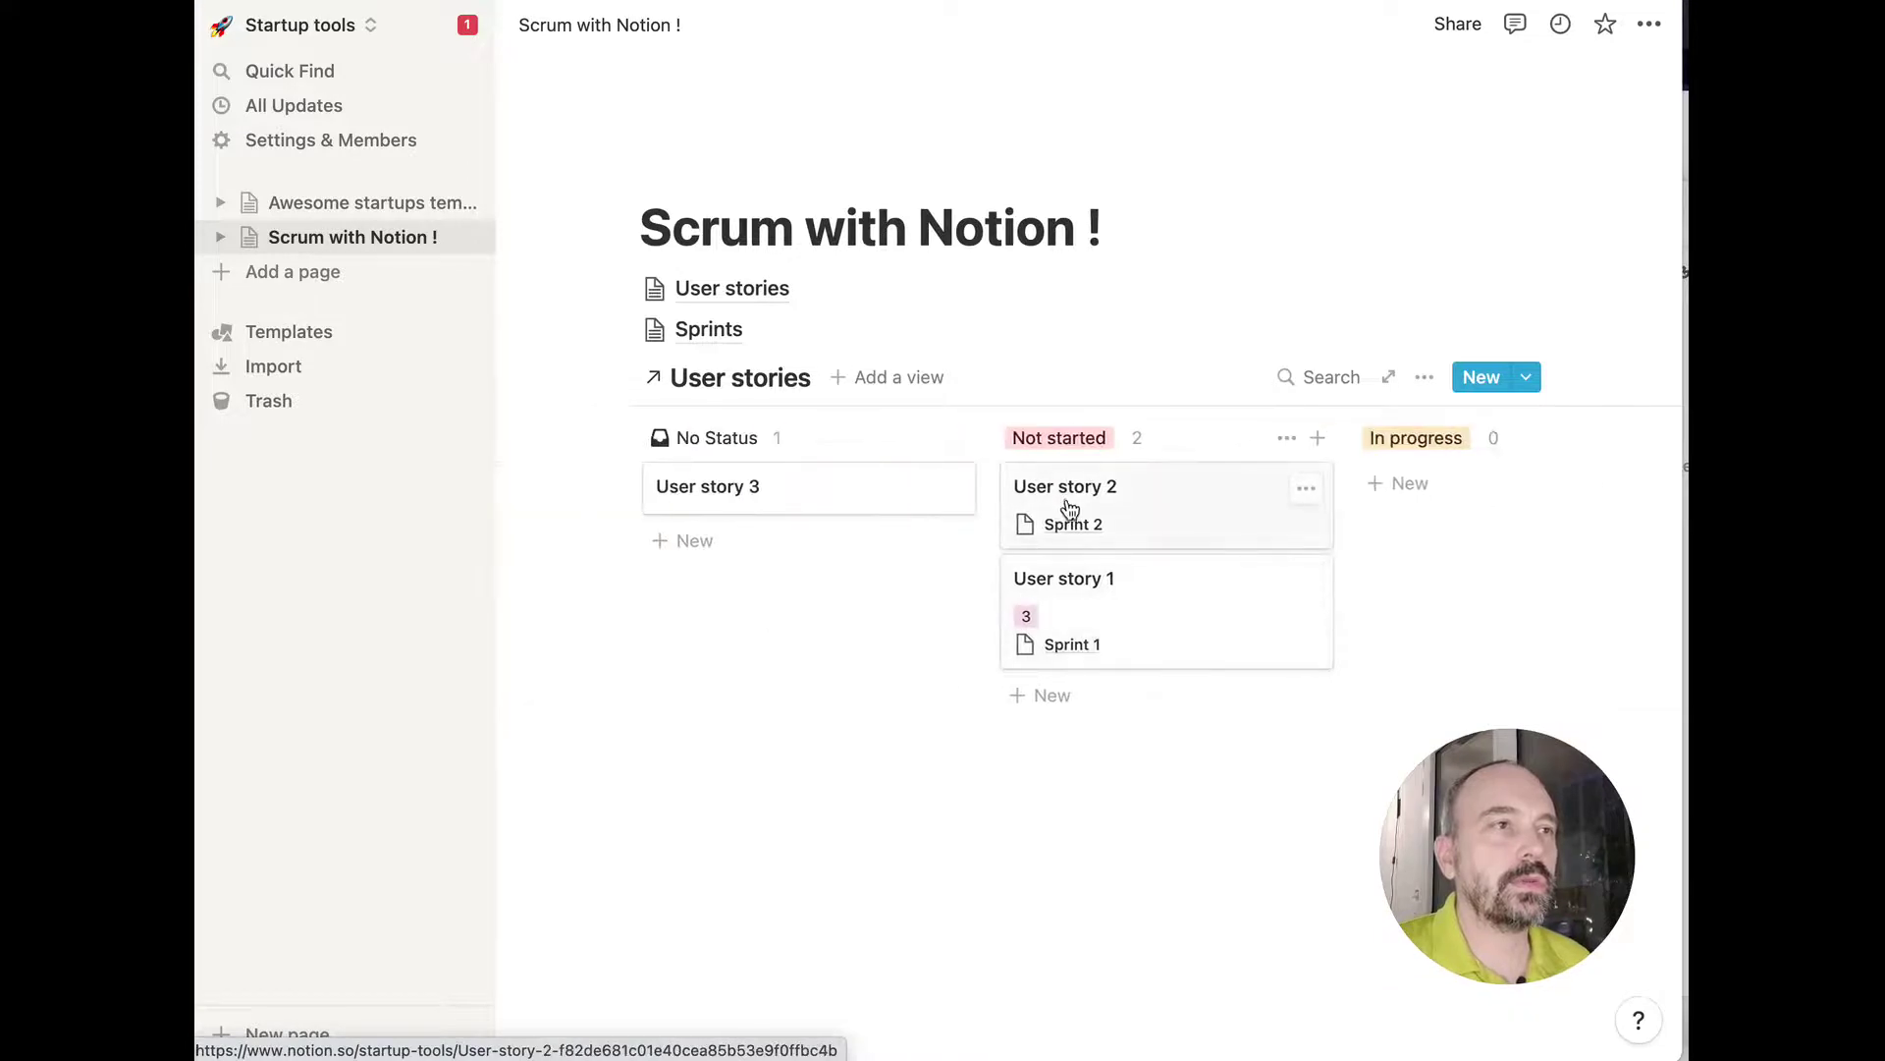
{"action": "scroll", "coordinate": [1068, 509], "scroll_direction": "right", "scroll_amount": 2}
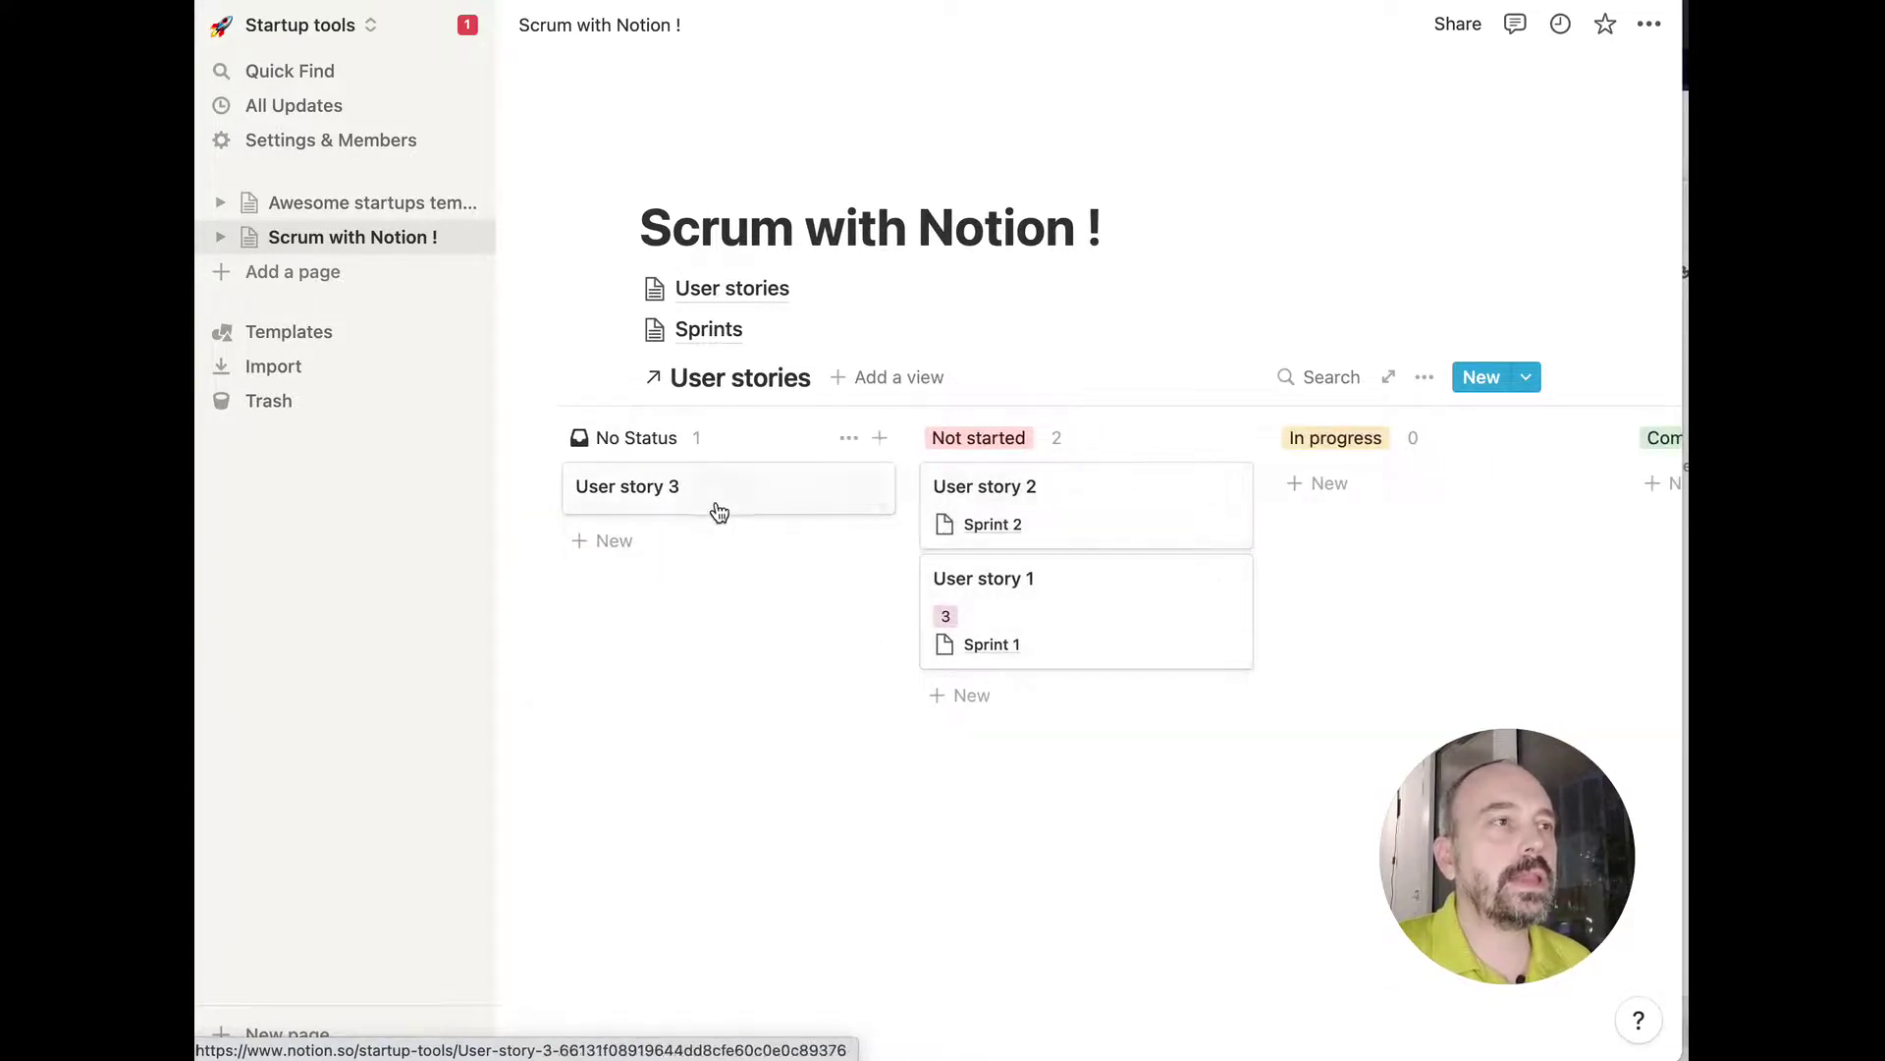
Open the source database from the linked User stories board's title and rename it "Active sprints".
{"action": "left_click", "coordinate": [747, 381]}
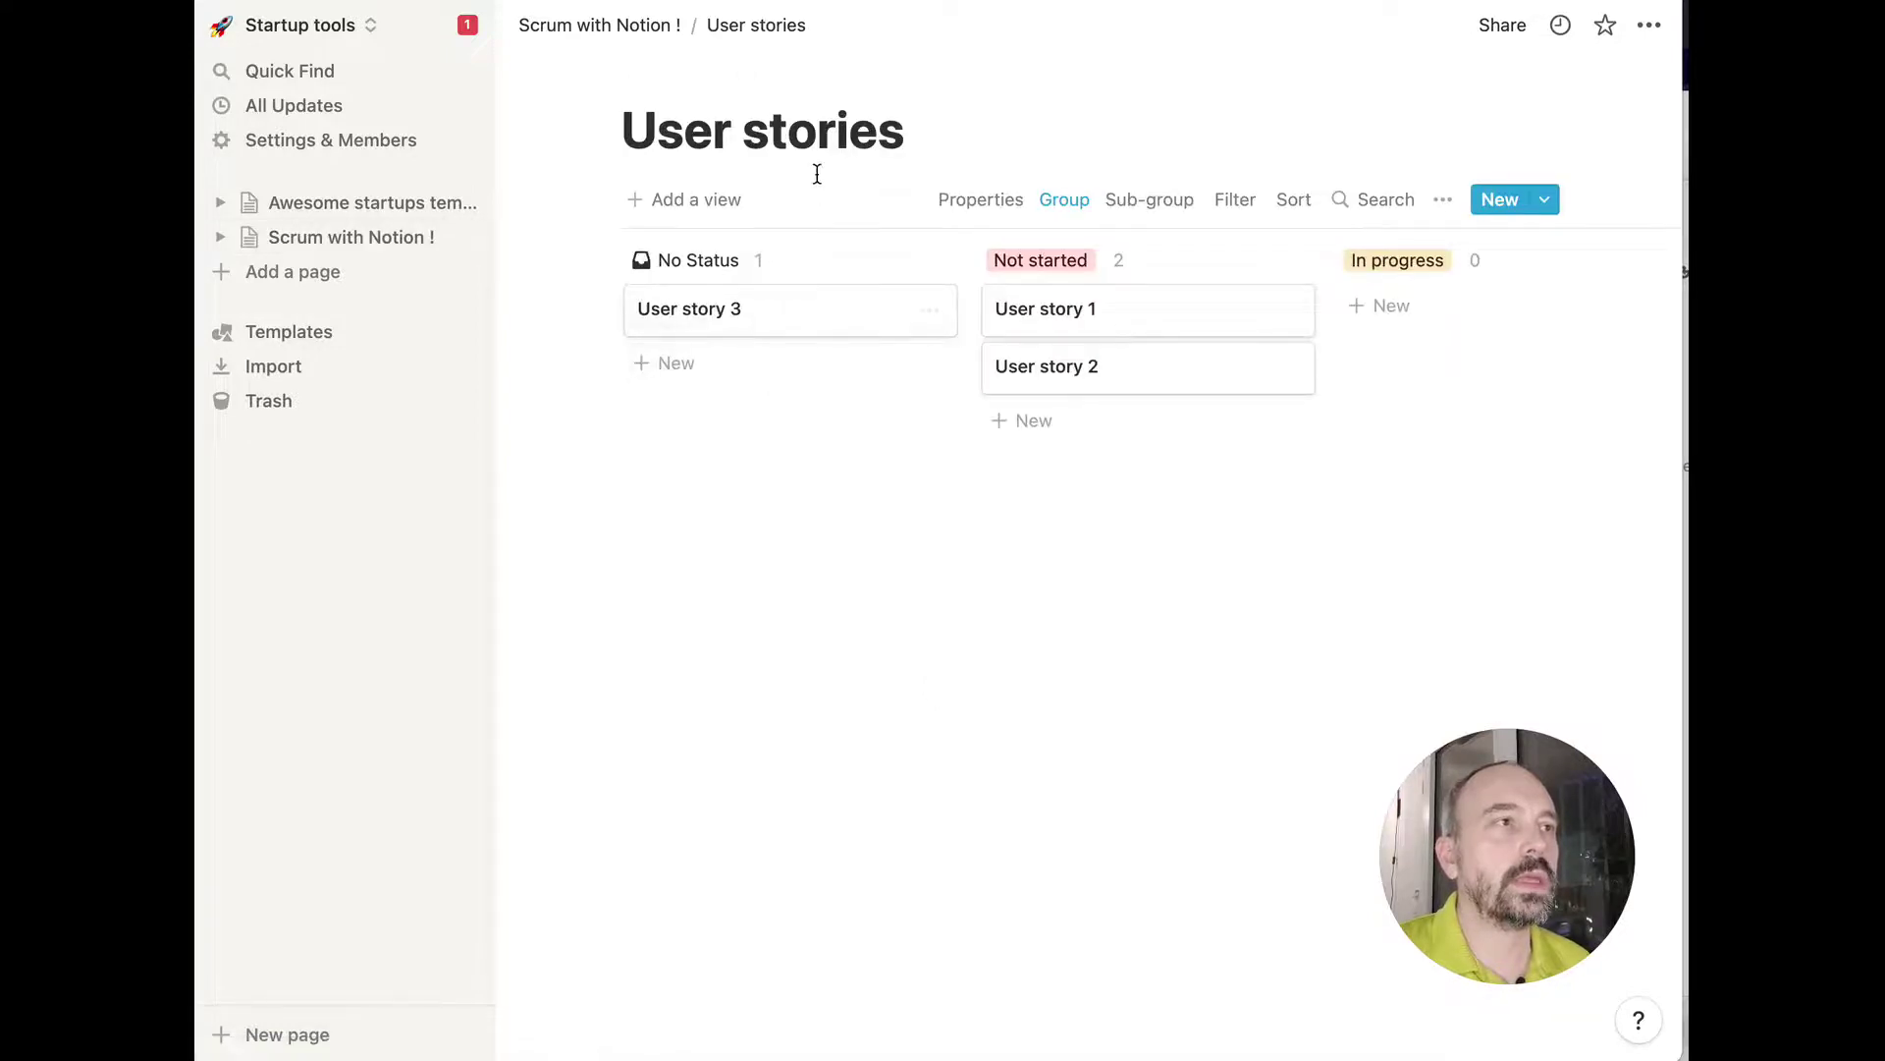
{"action": "triple_click", "coordinate": [815, 161]}
{"action": "type", "text": "Active"}
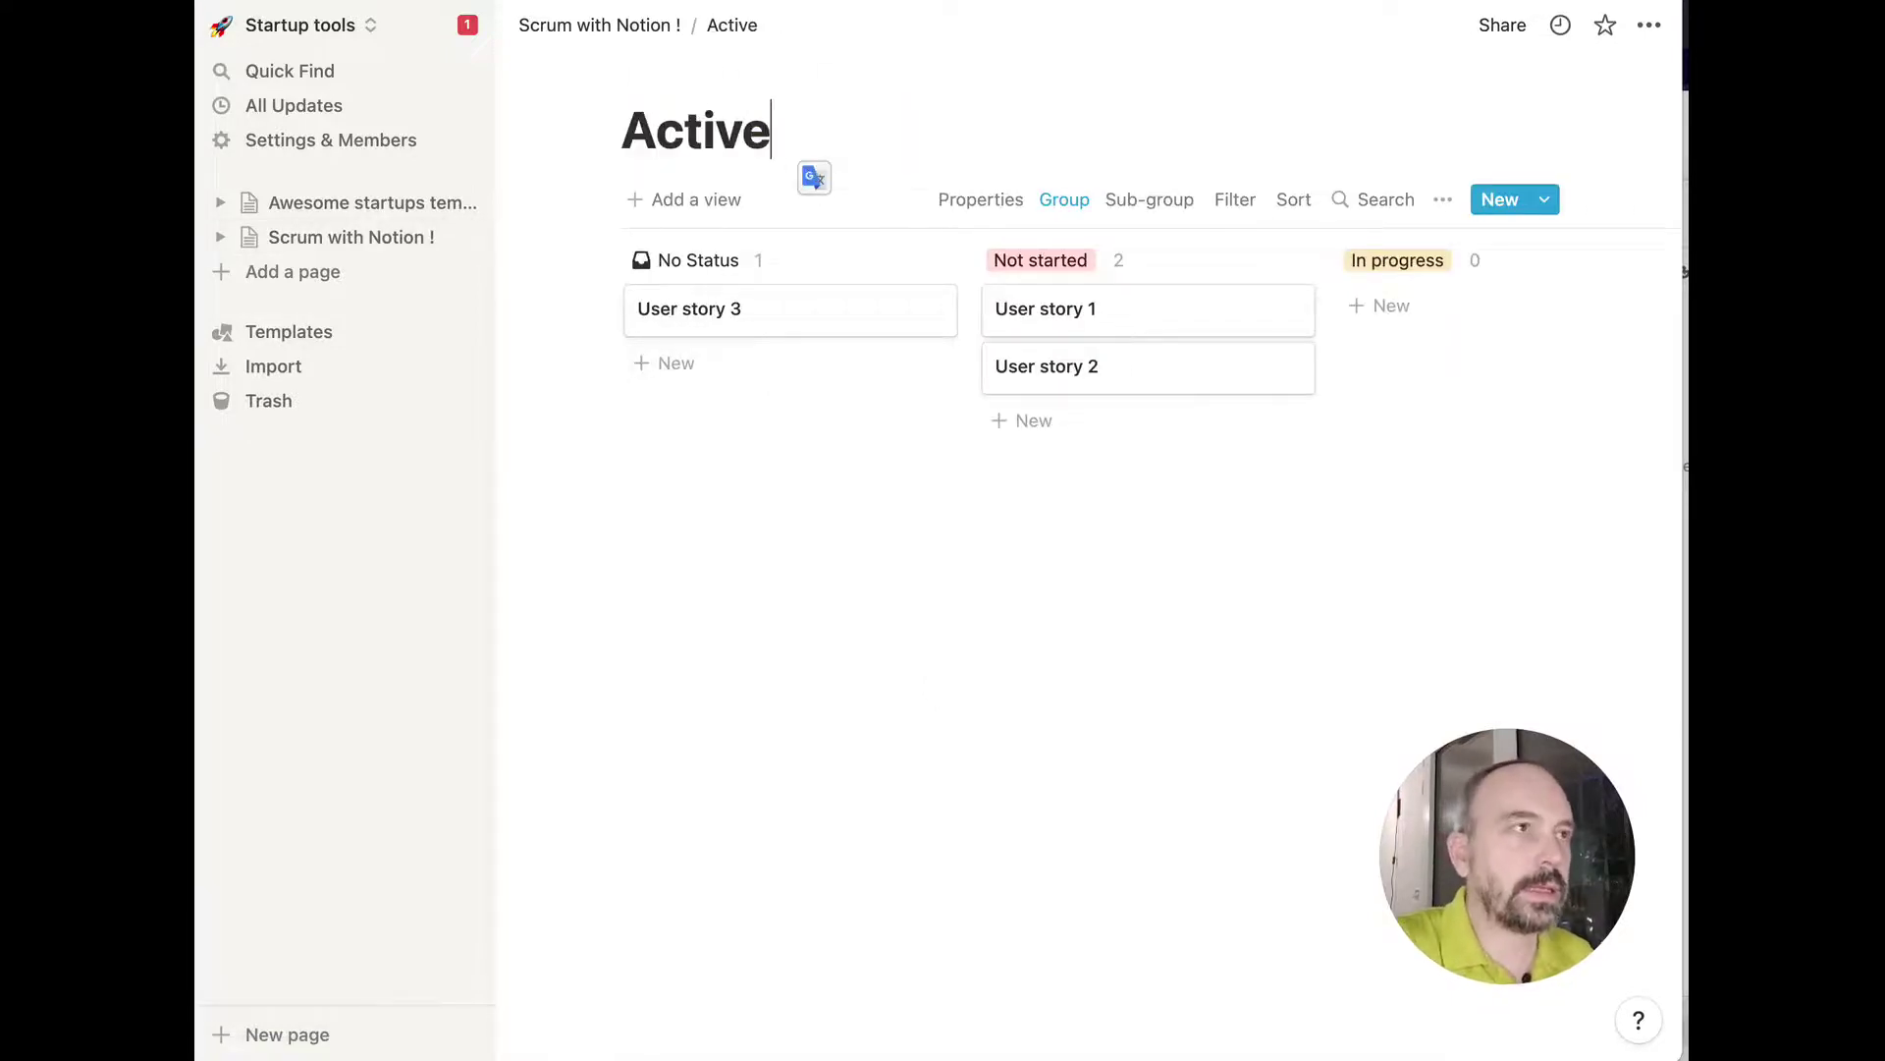
{"action": "type", "text": " sprint s"}
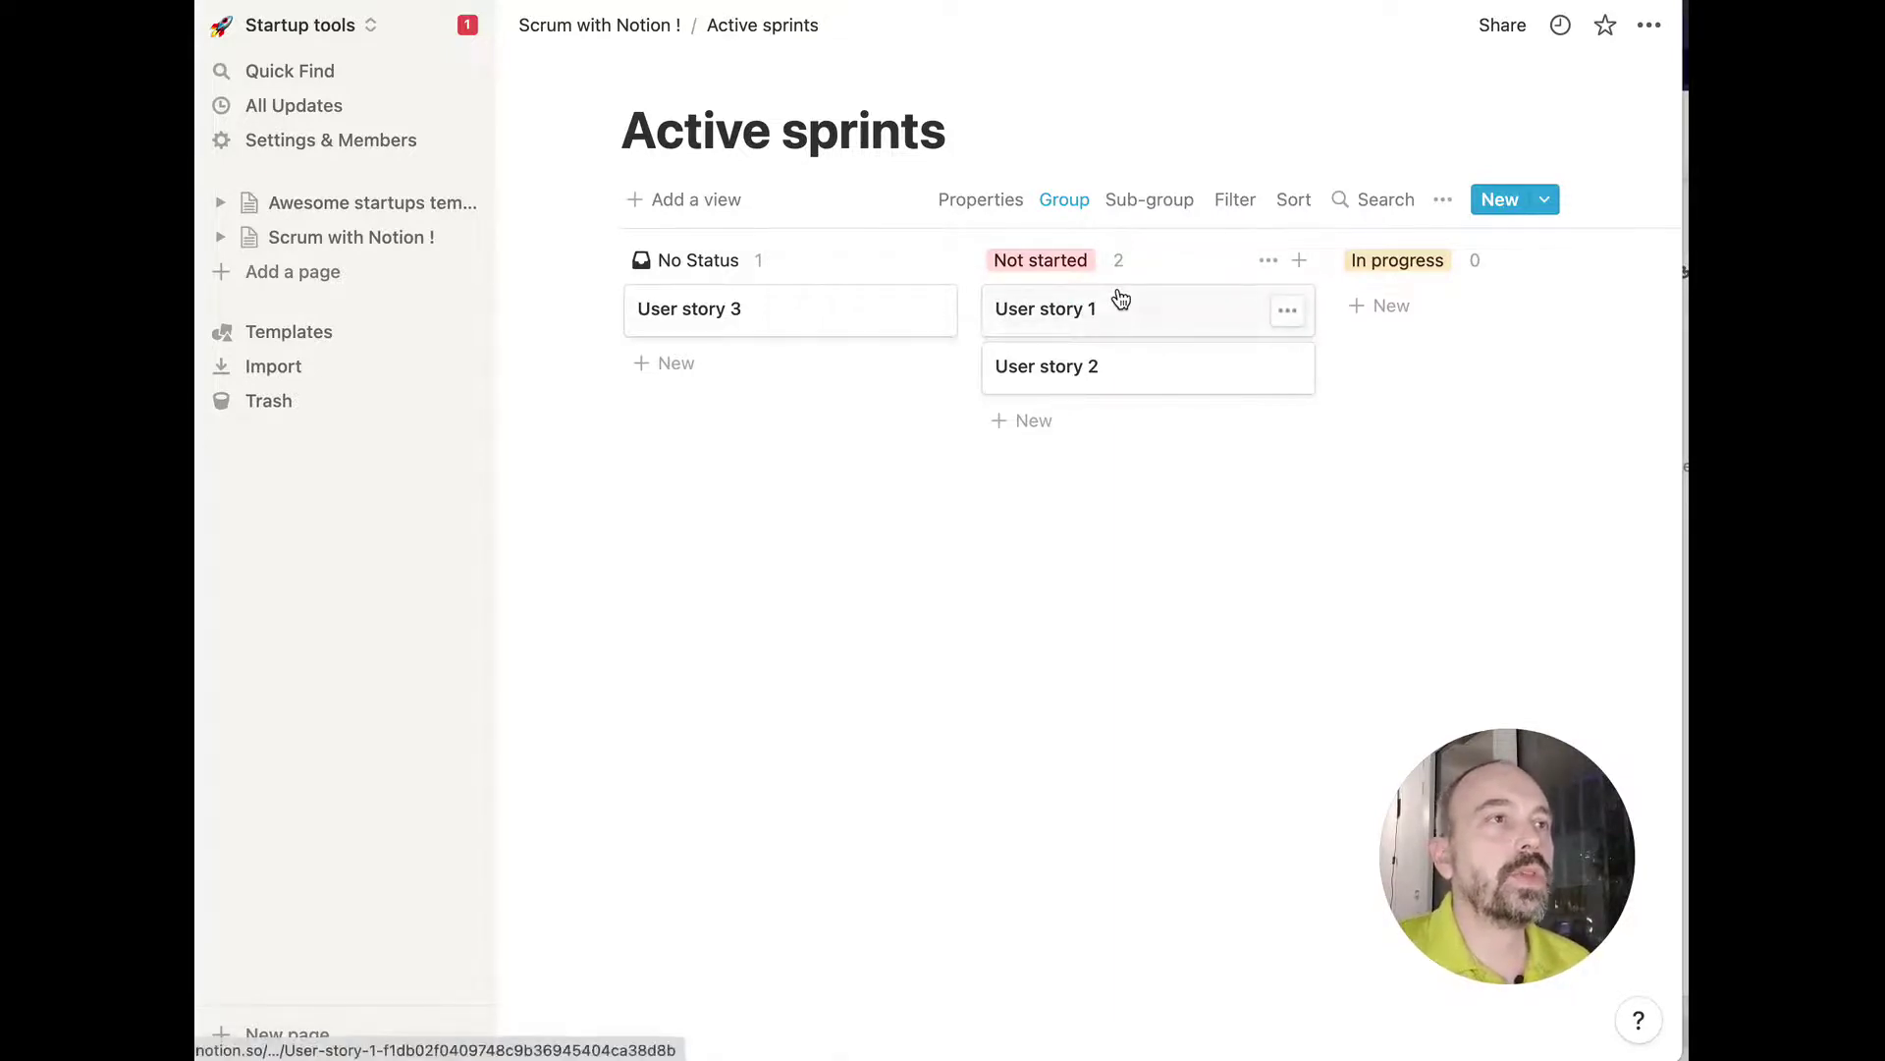
Open User story 1 from the Active sprints board and add a new Rollup property to it.
{"action": "left_click", "coordinate": [1077, 312]}
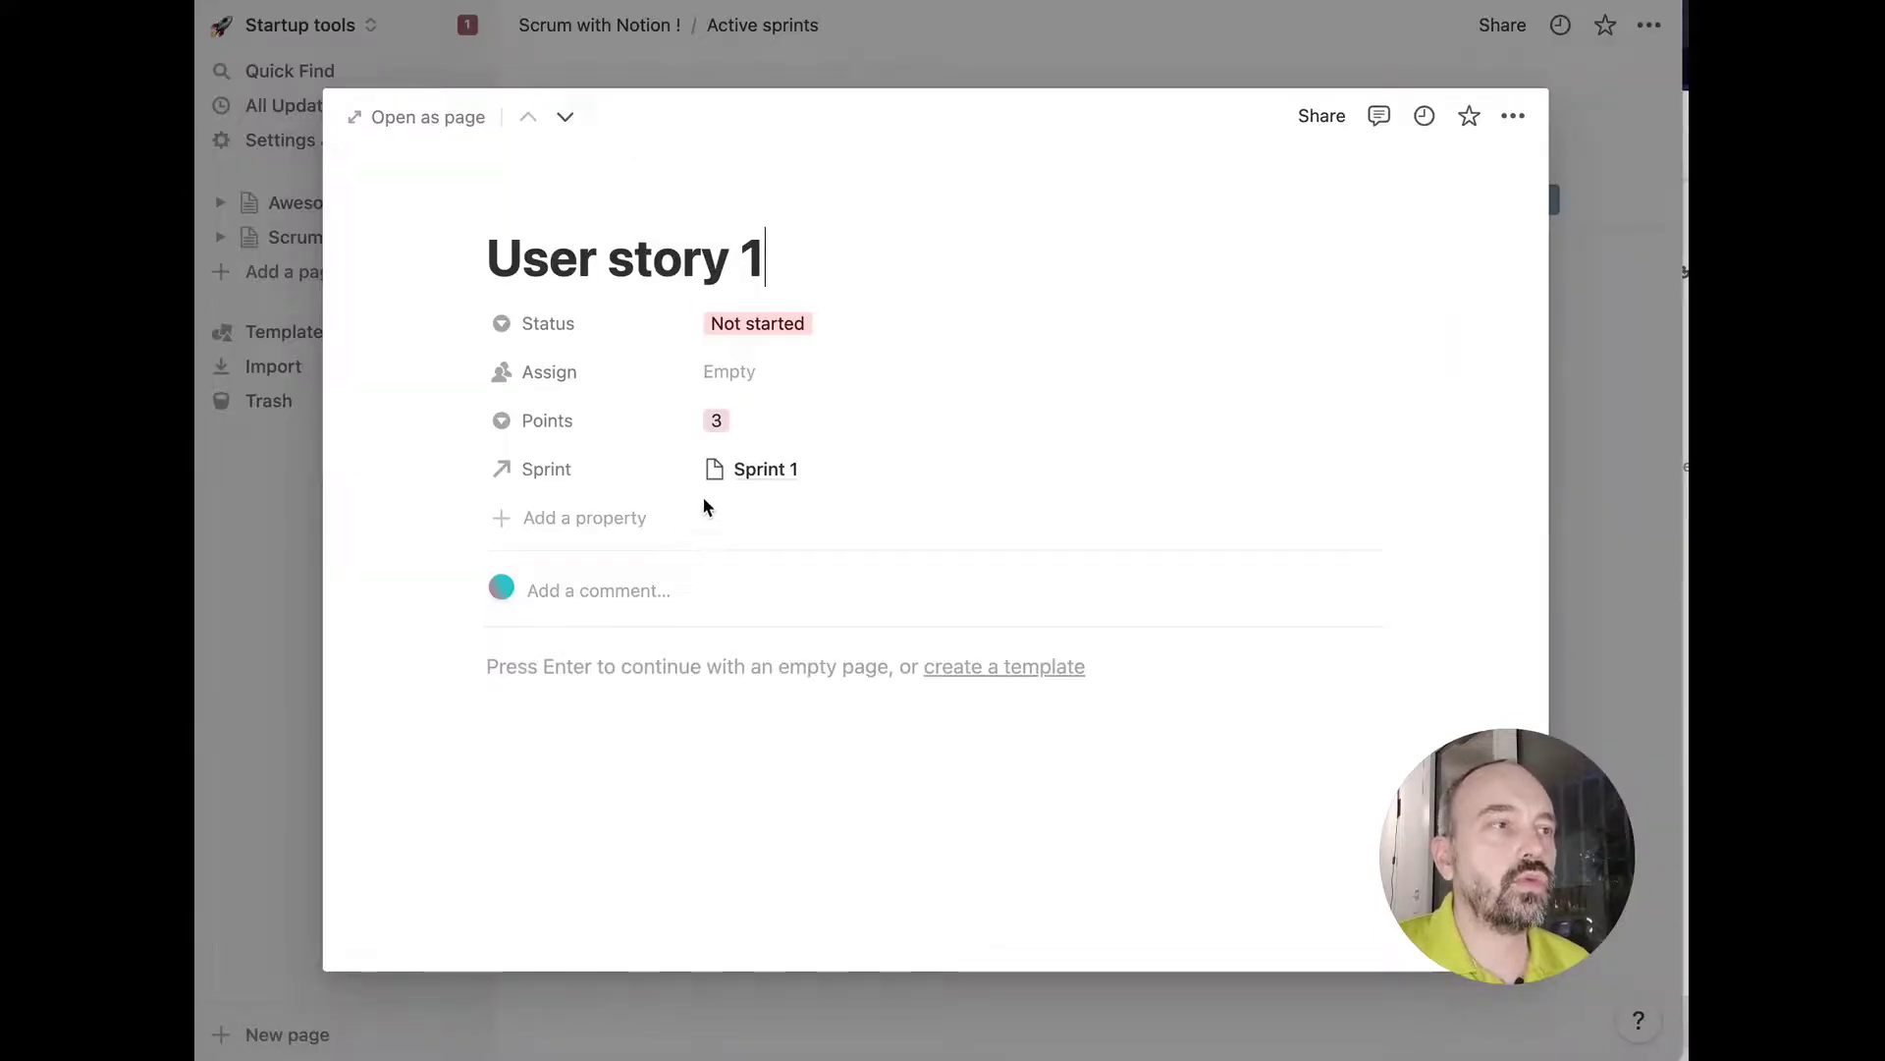
{"action": "left_click", "coordinate": [601, 522]}
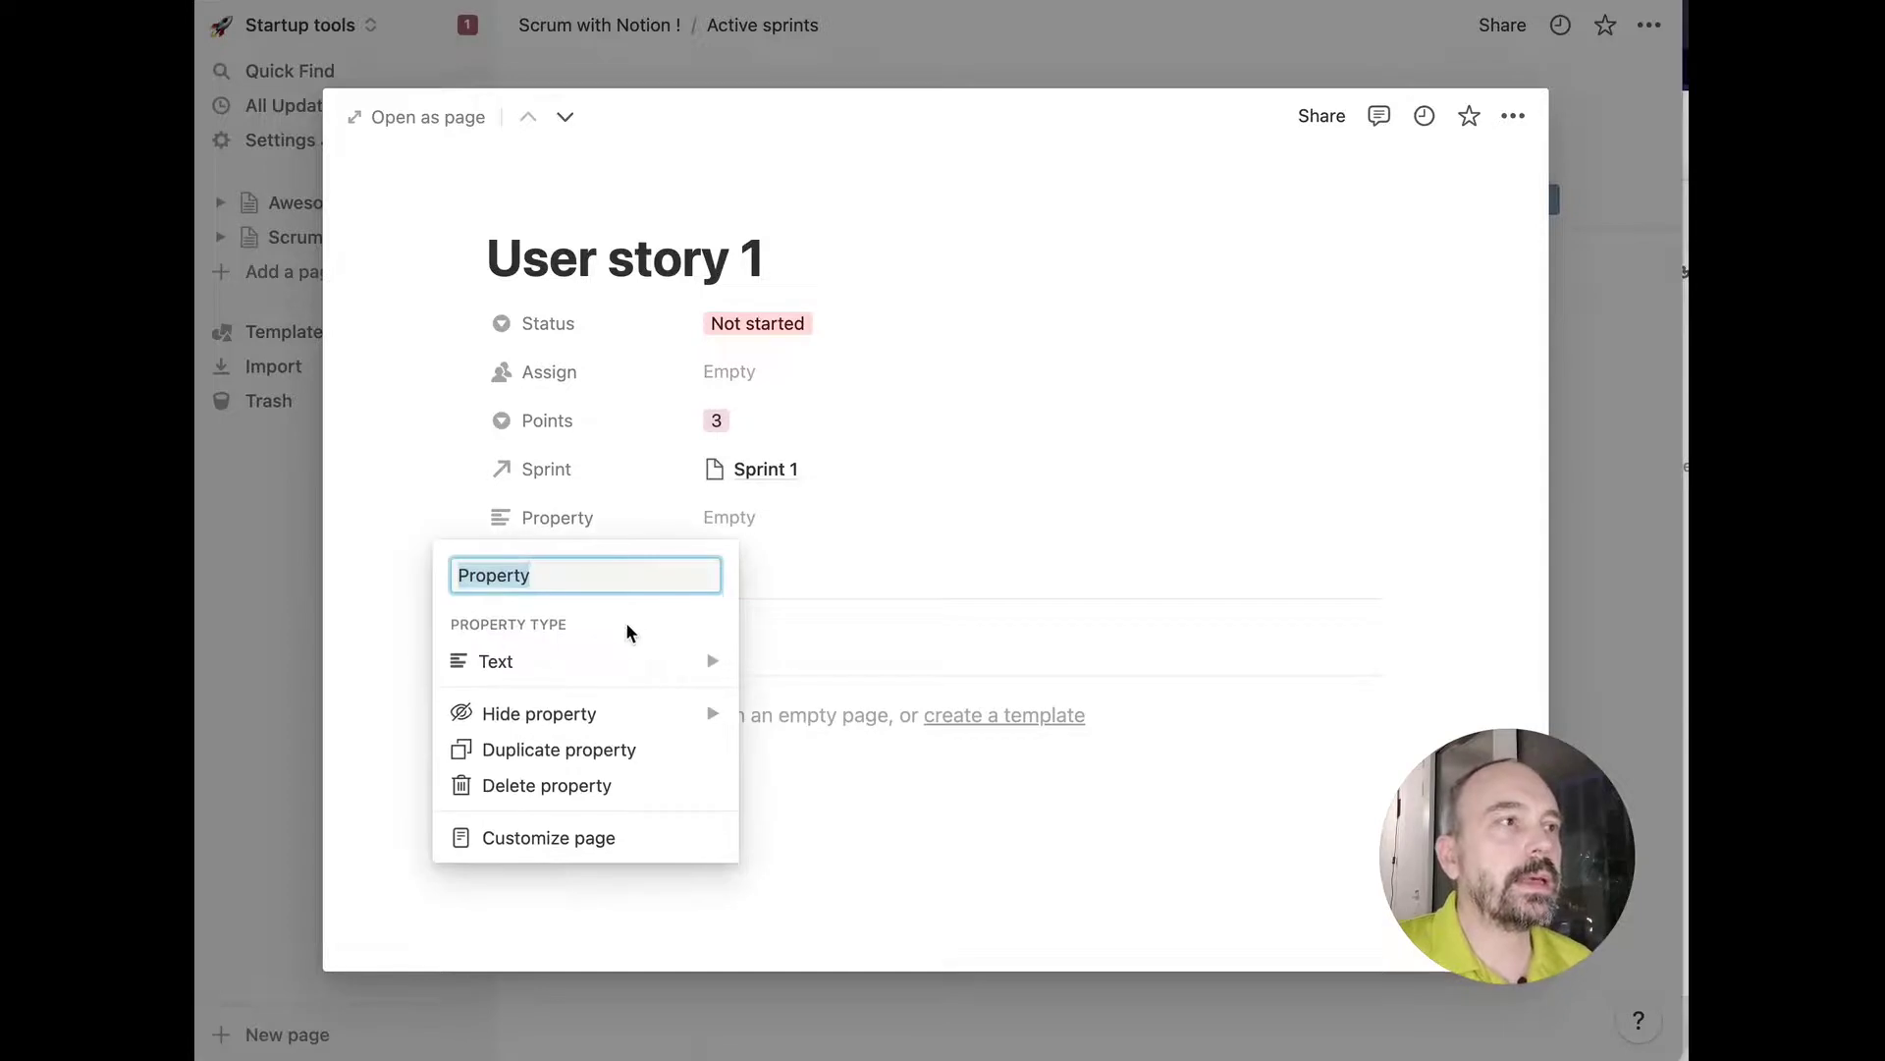
{"action": "mouse_move", "coordinate": [621, 667]}
{"action": "scroll", "coordinate": [903, 864], "scroll_direction": "down", "scroll_amount": 3}
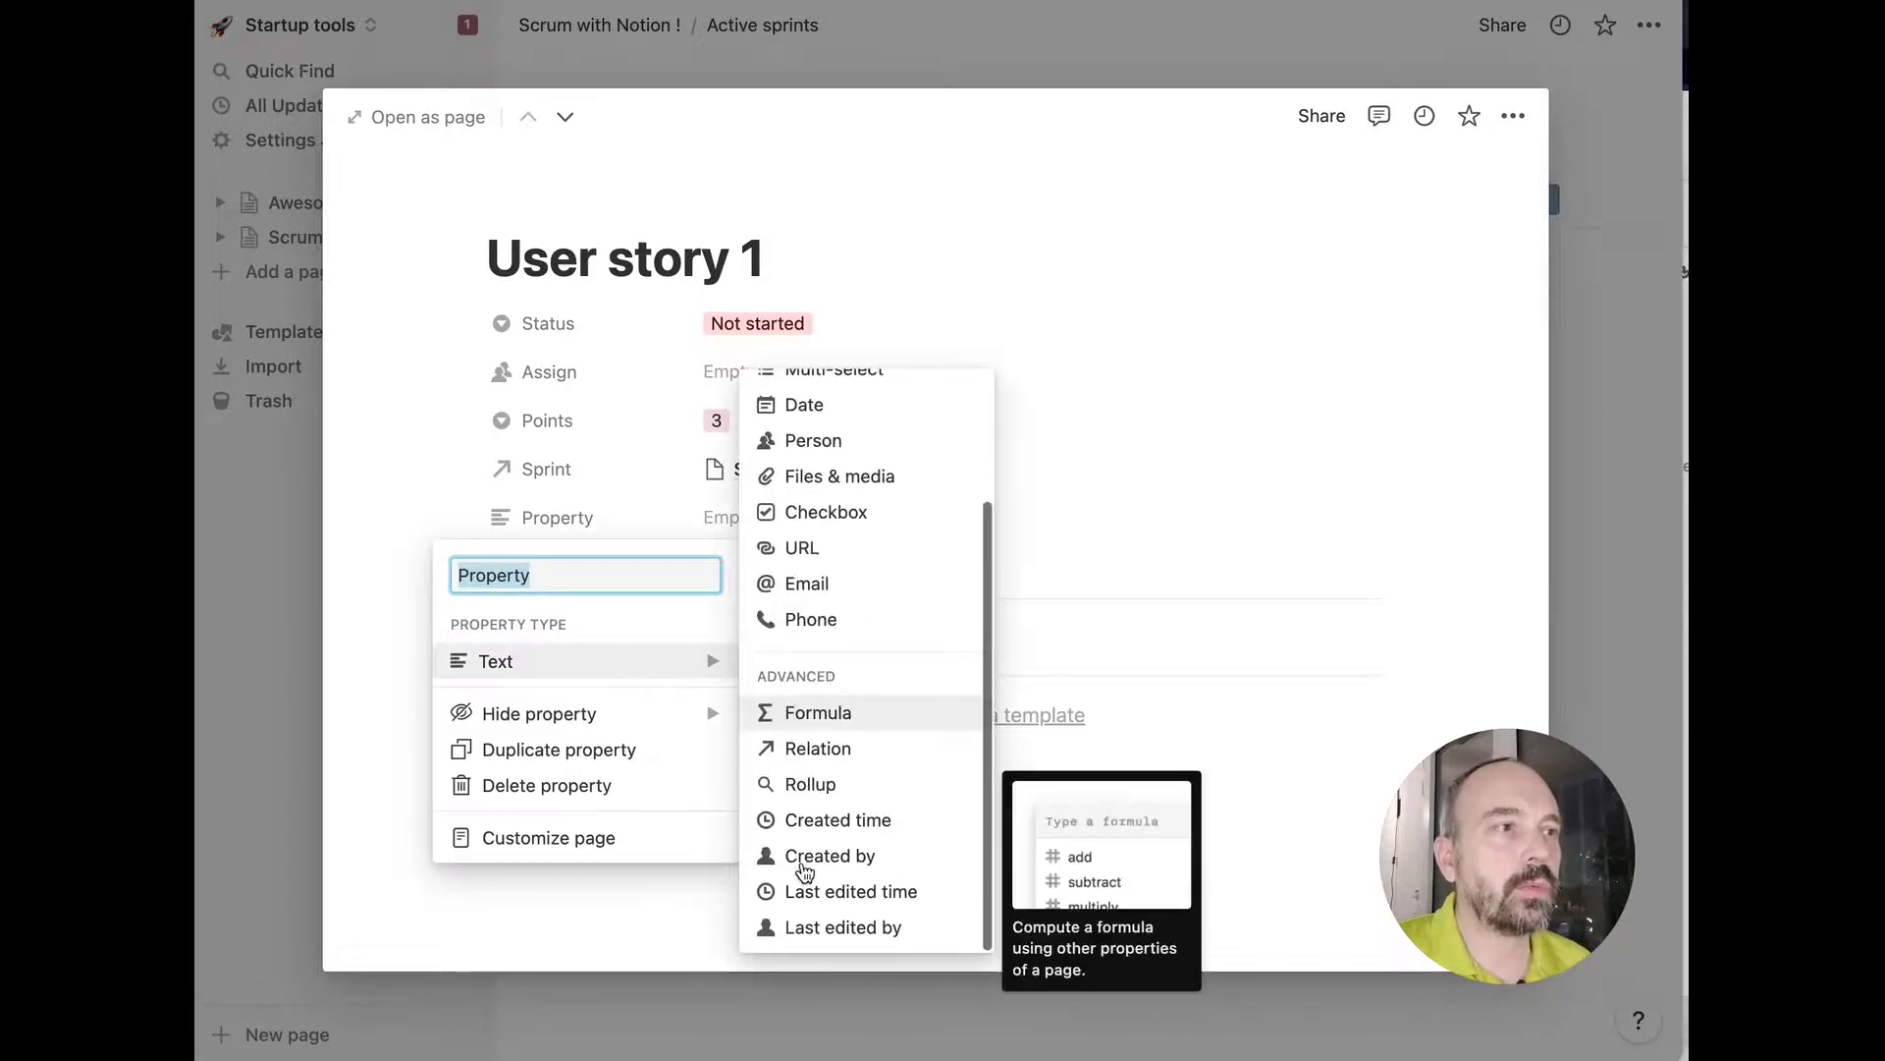
{"action": "left_click", "coordinate": [871, 783]}
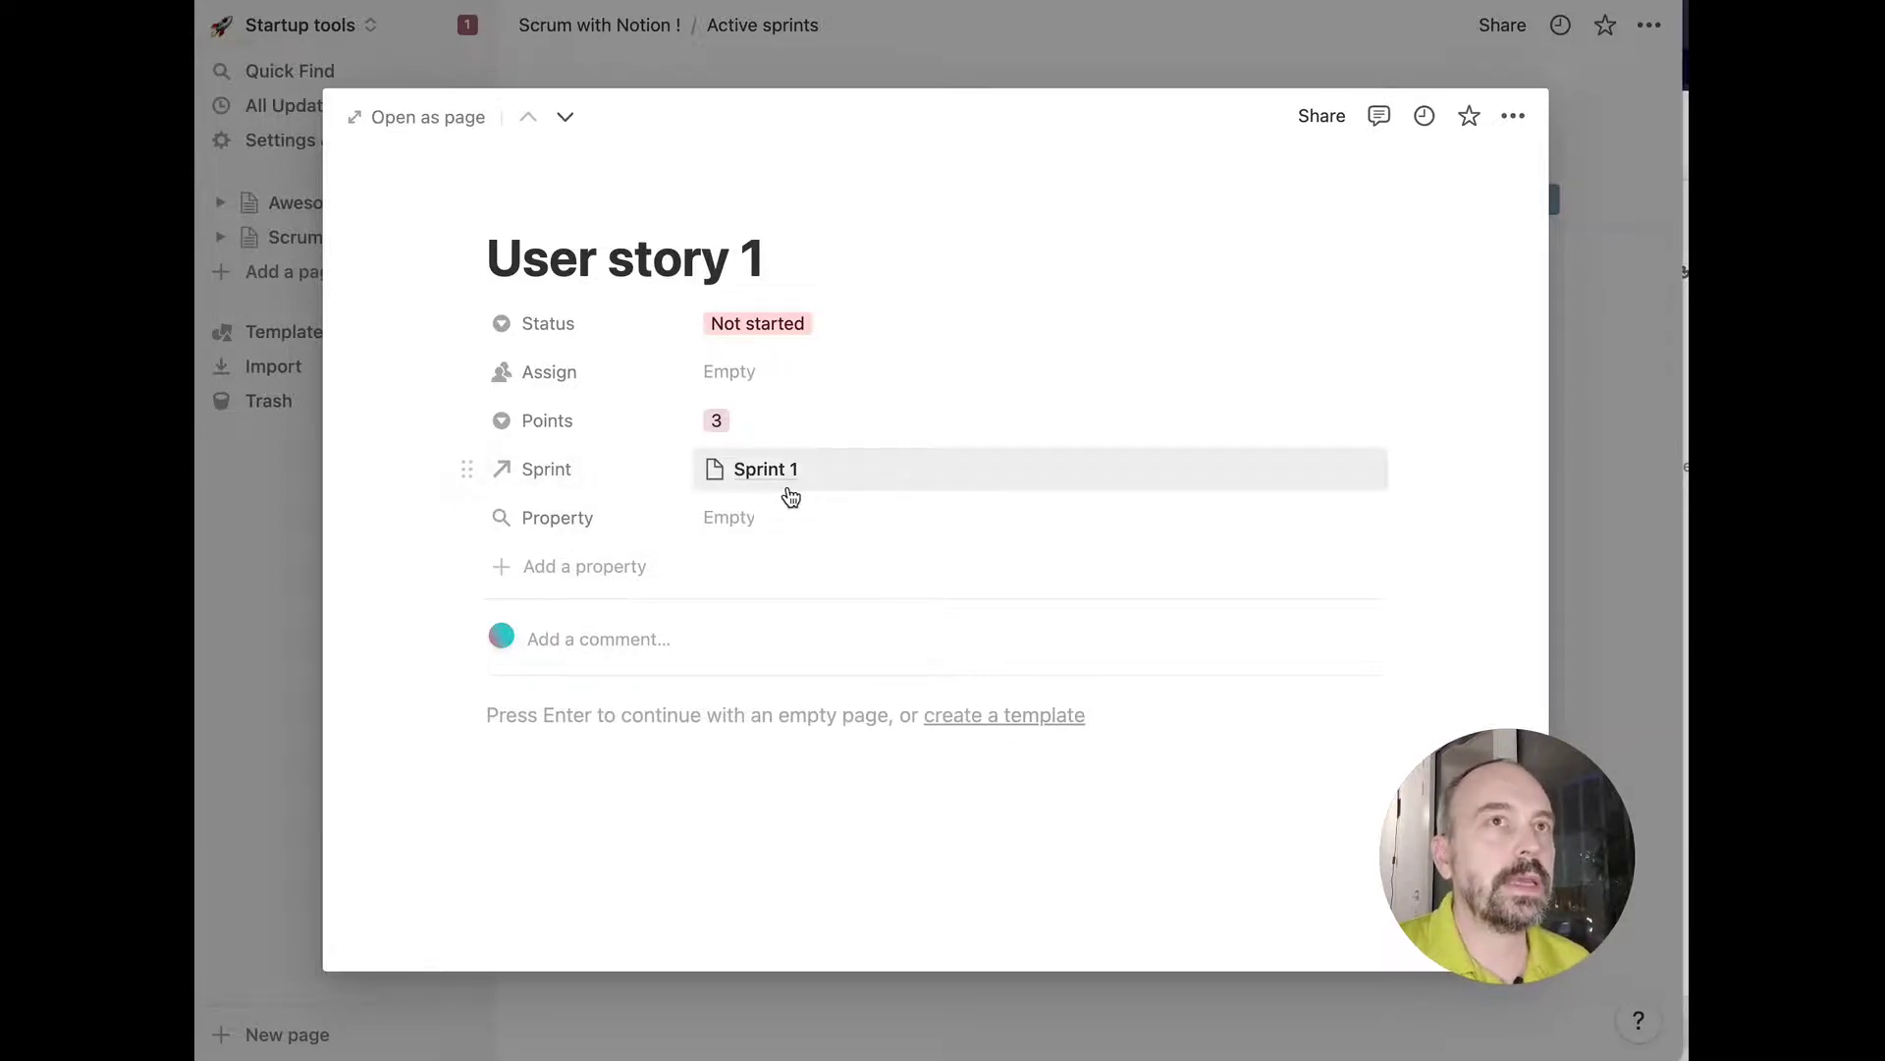
Configure the new rollup to show the original Status property through the Sprint relation.
{"action": "left_click", "coordinate": [606, 526]}
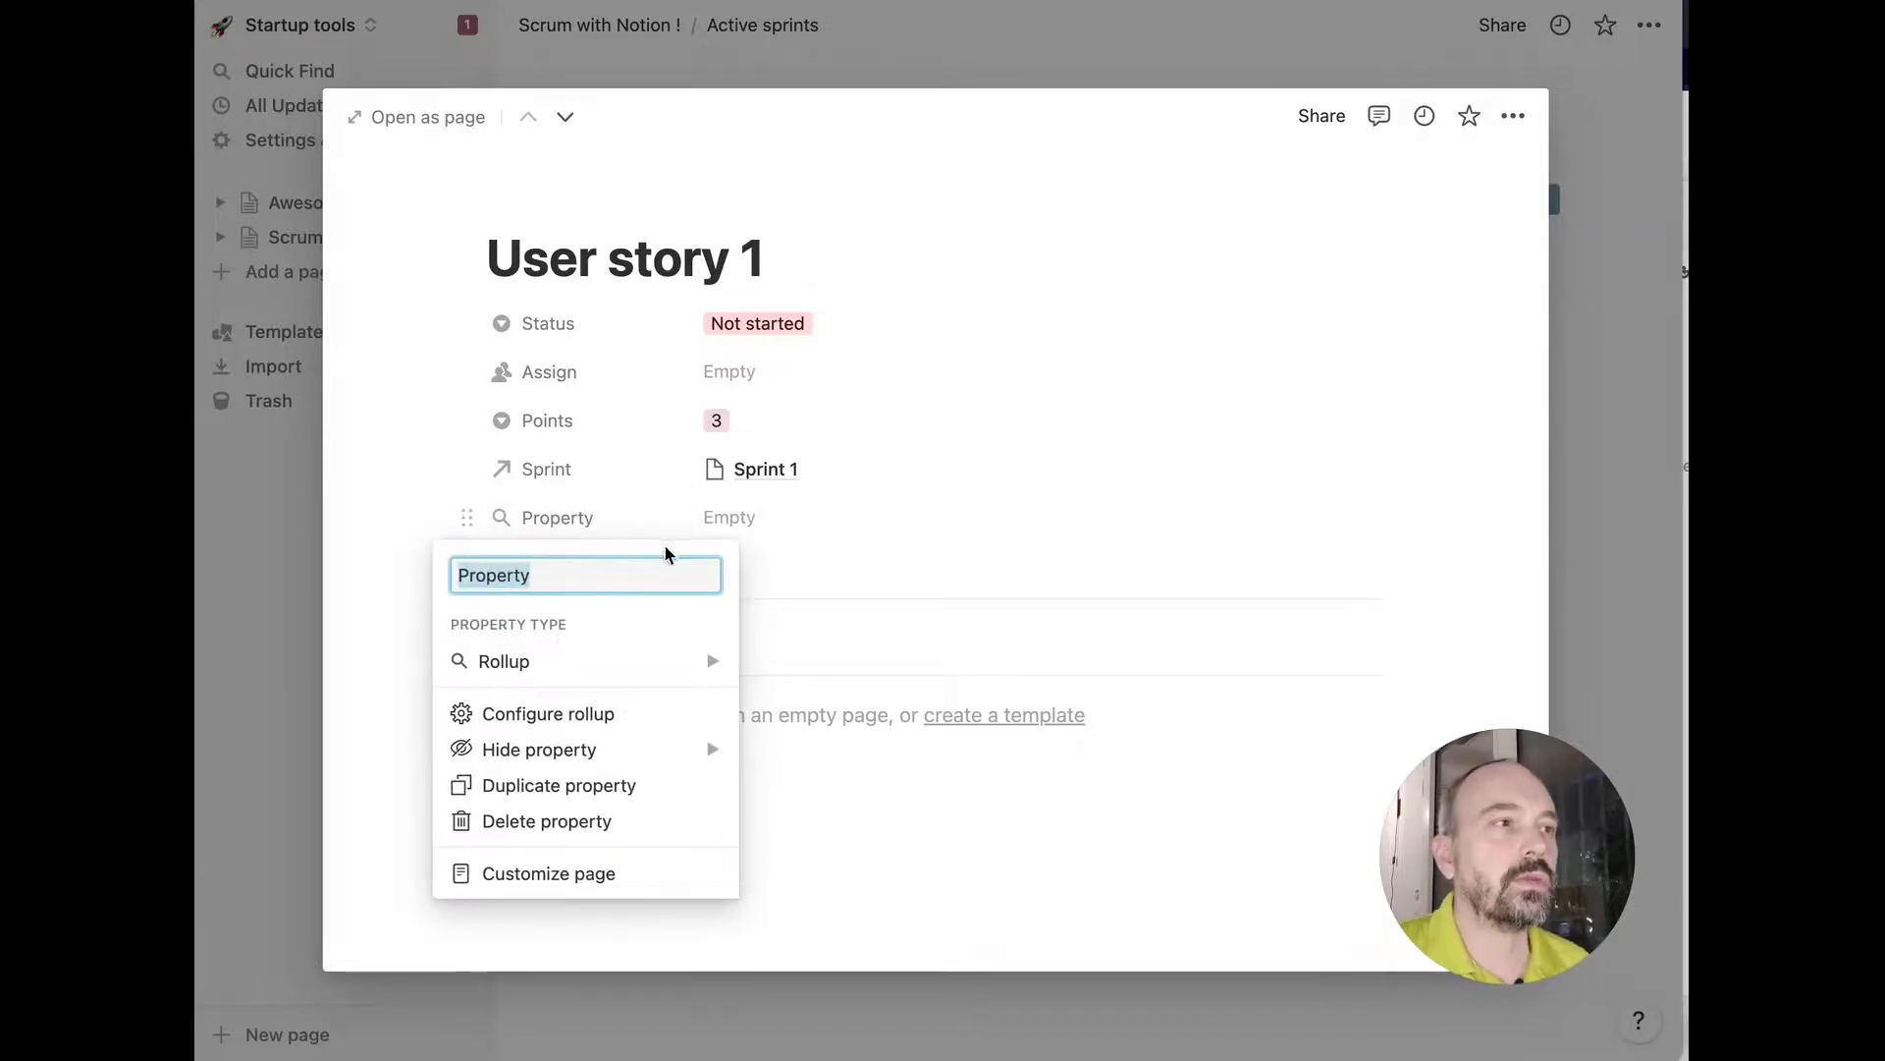
{"action": "left_click", "coordinate": [752, 537]}
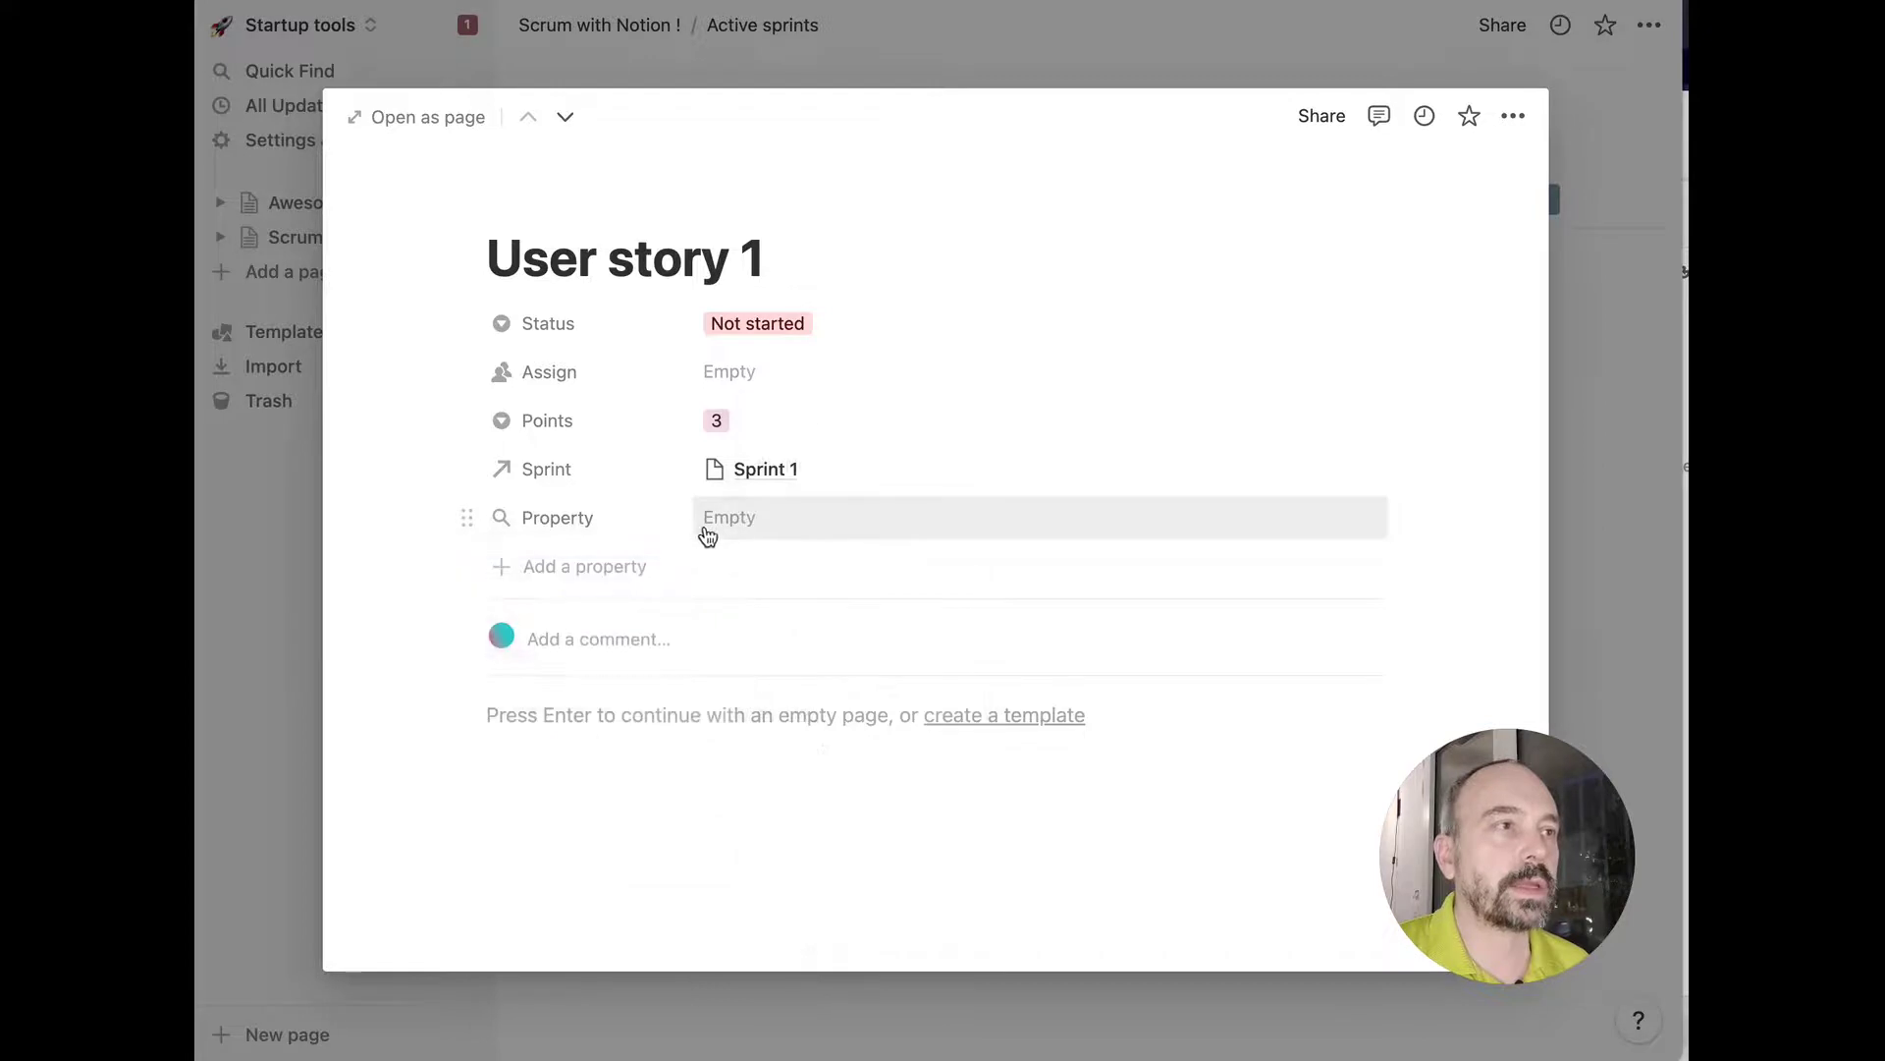
{"action": "left_click", "coordinate": [726, 528]}
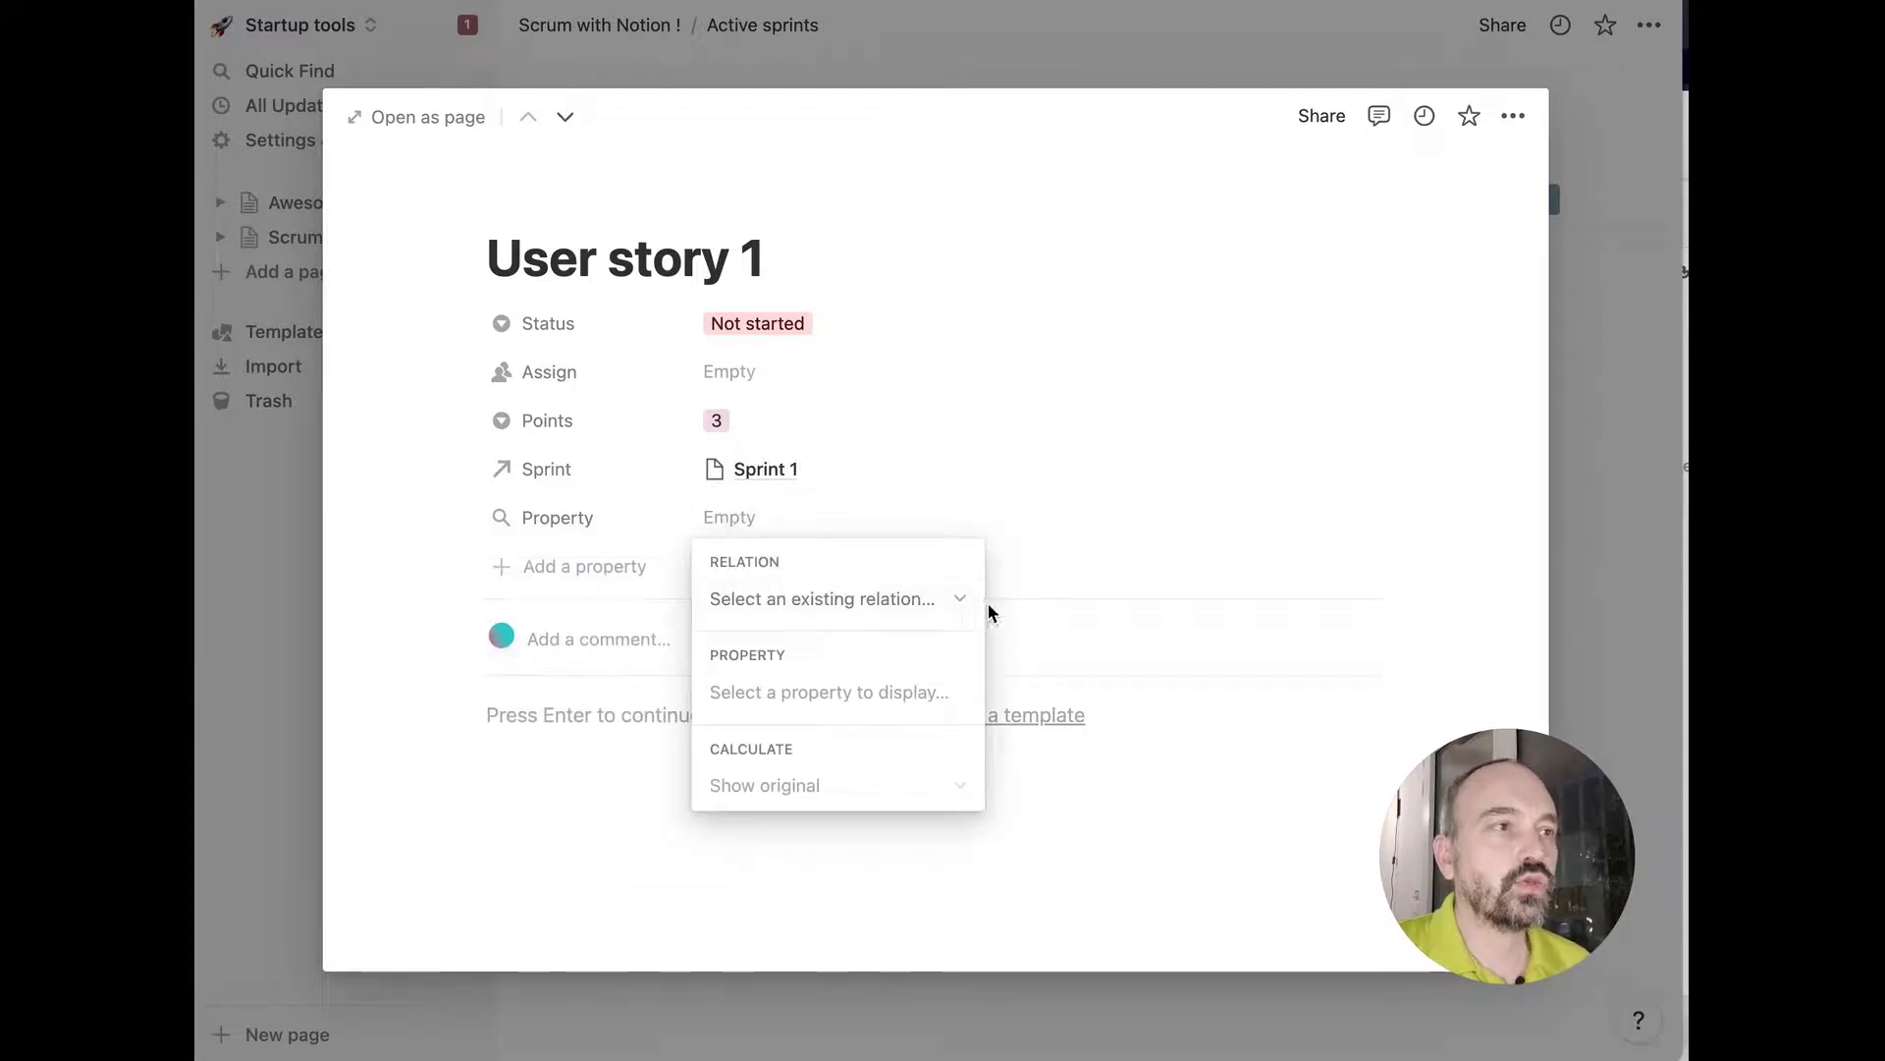
{"action": "left_click", "coordinate": [949, 601]}
{"action": "left_click", "coordinate": [794, 703]}
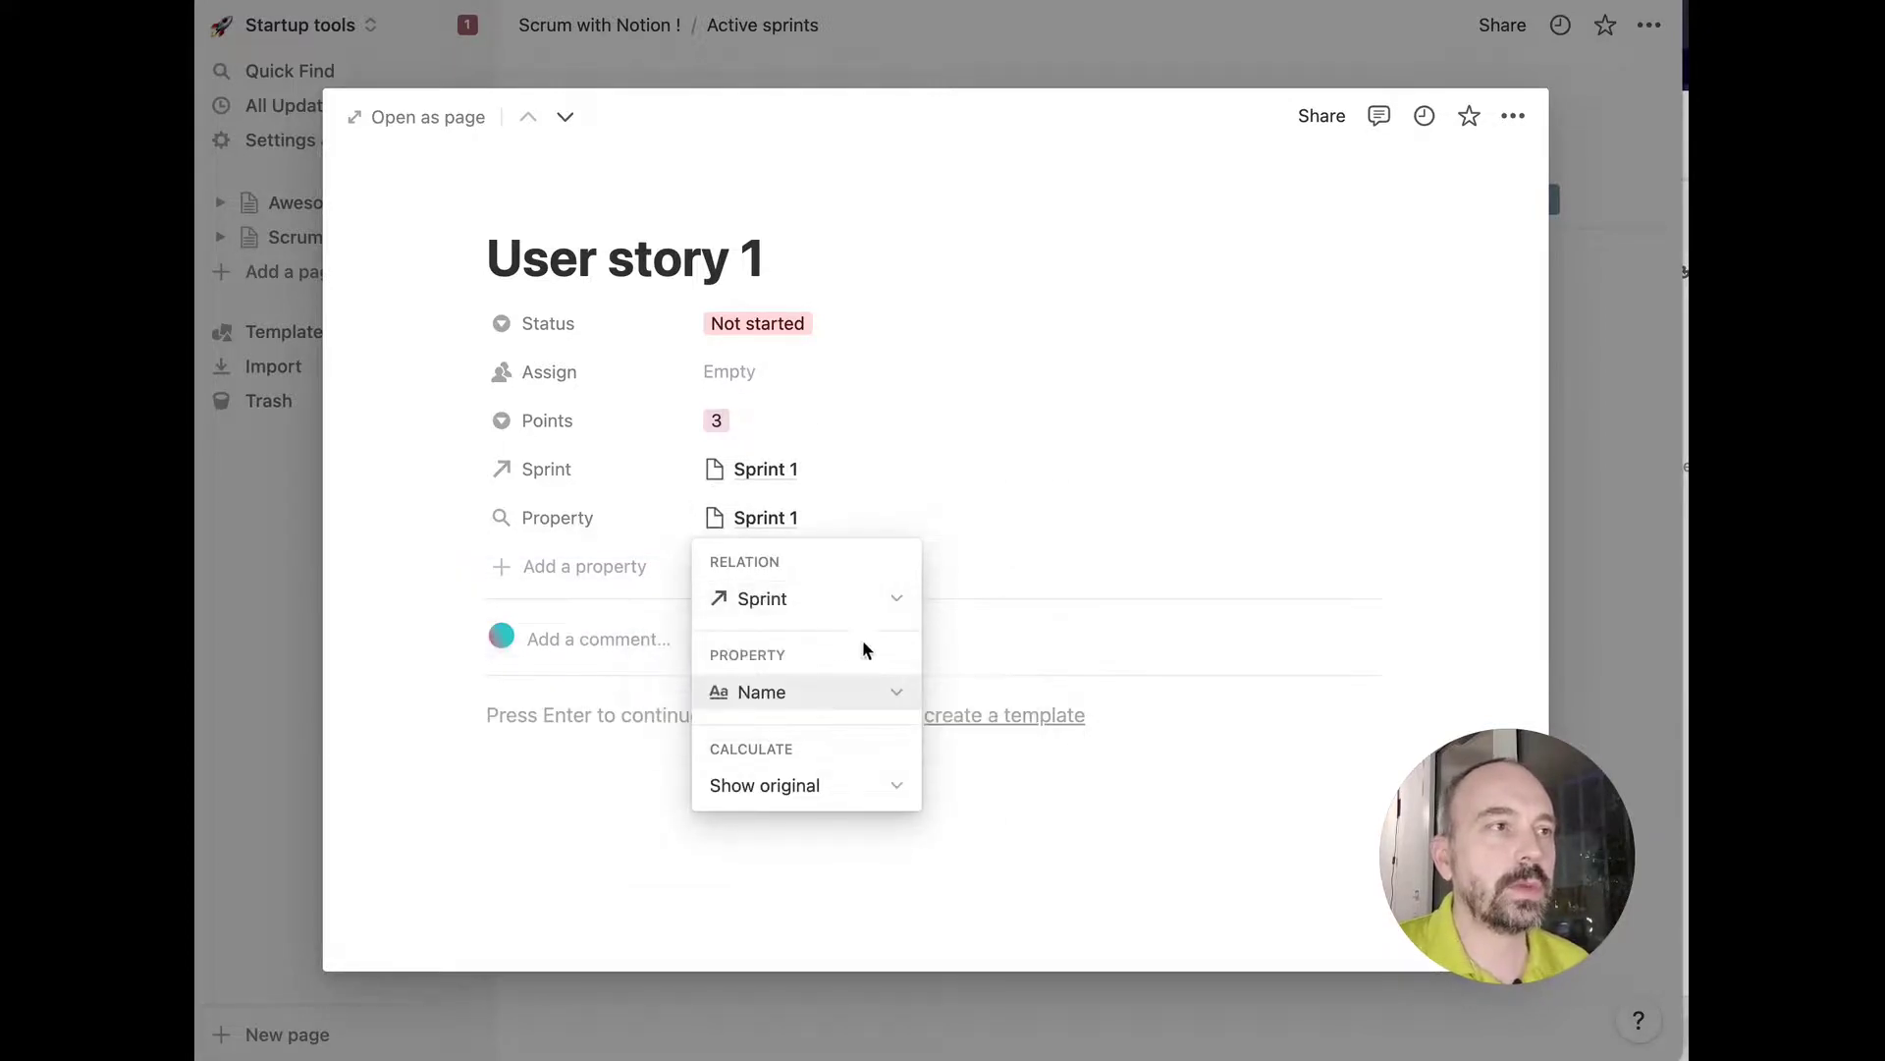
{"action": "left_click", "coordinate": [836, 696]}
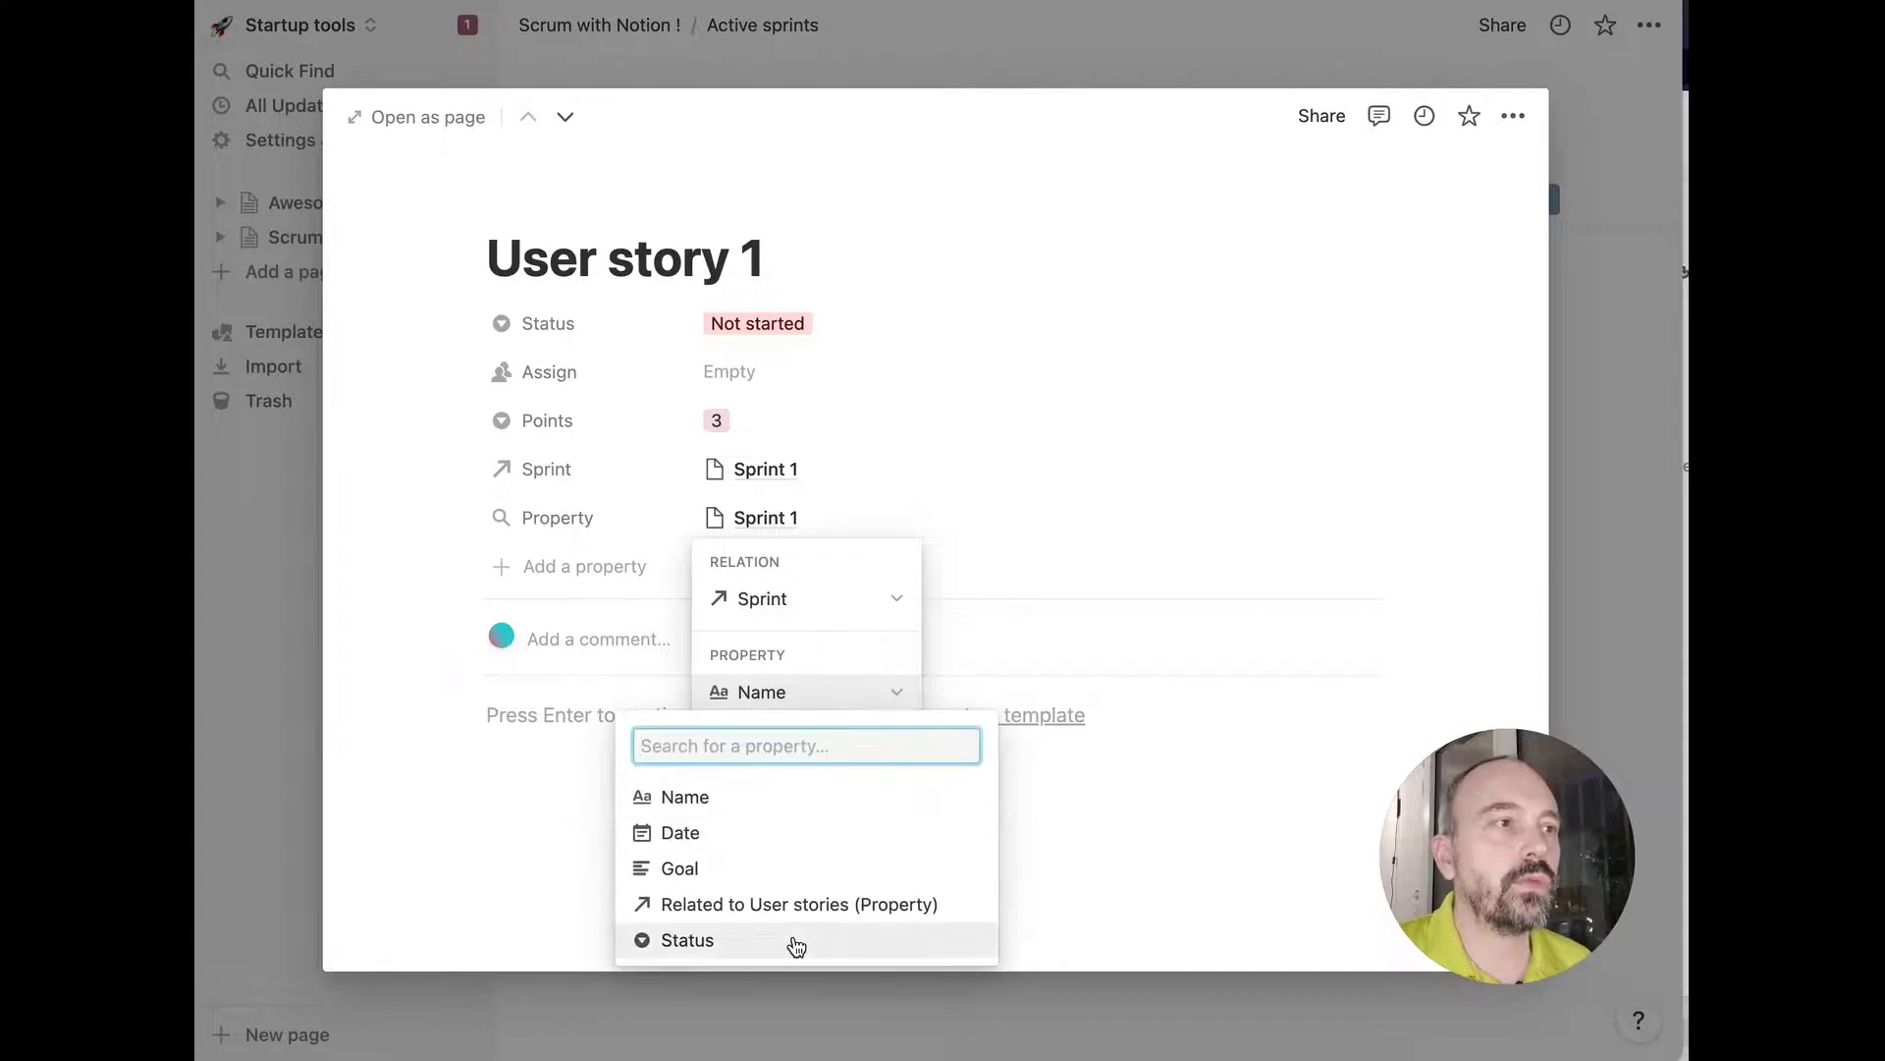
{"action": "left_click", "coordinate": [755, 938]}
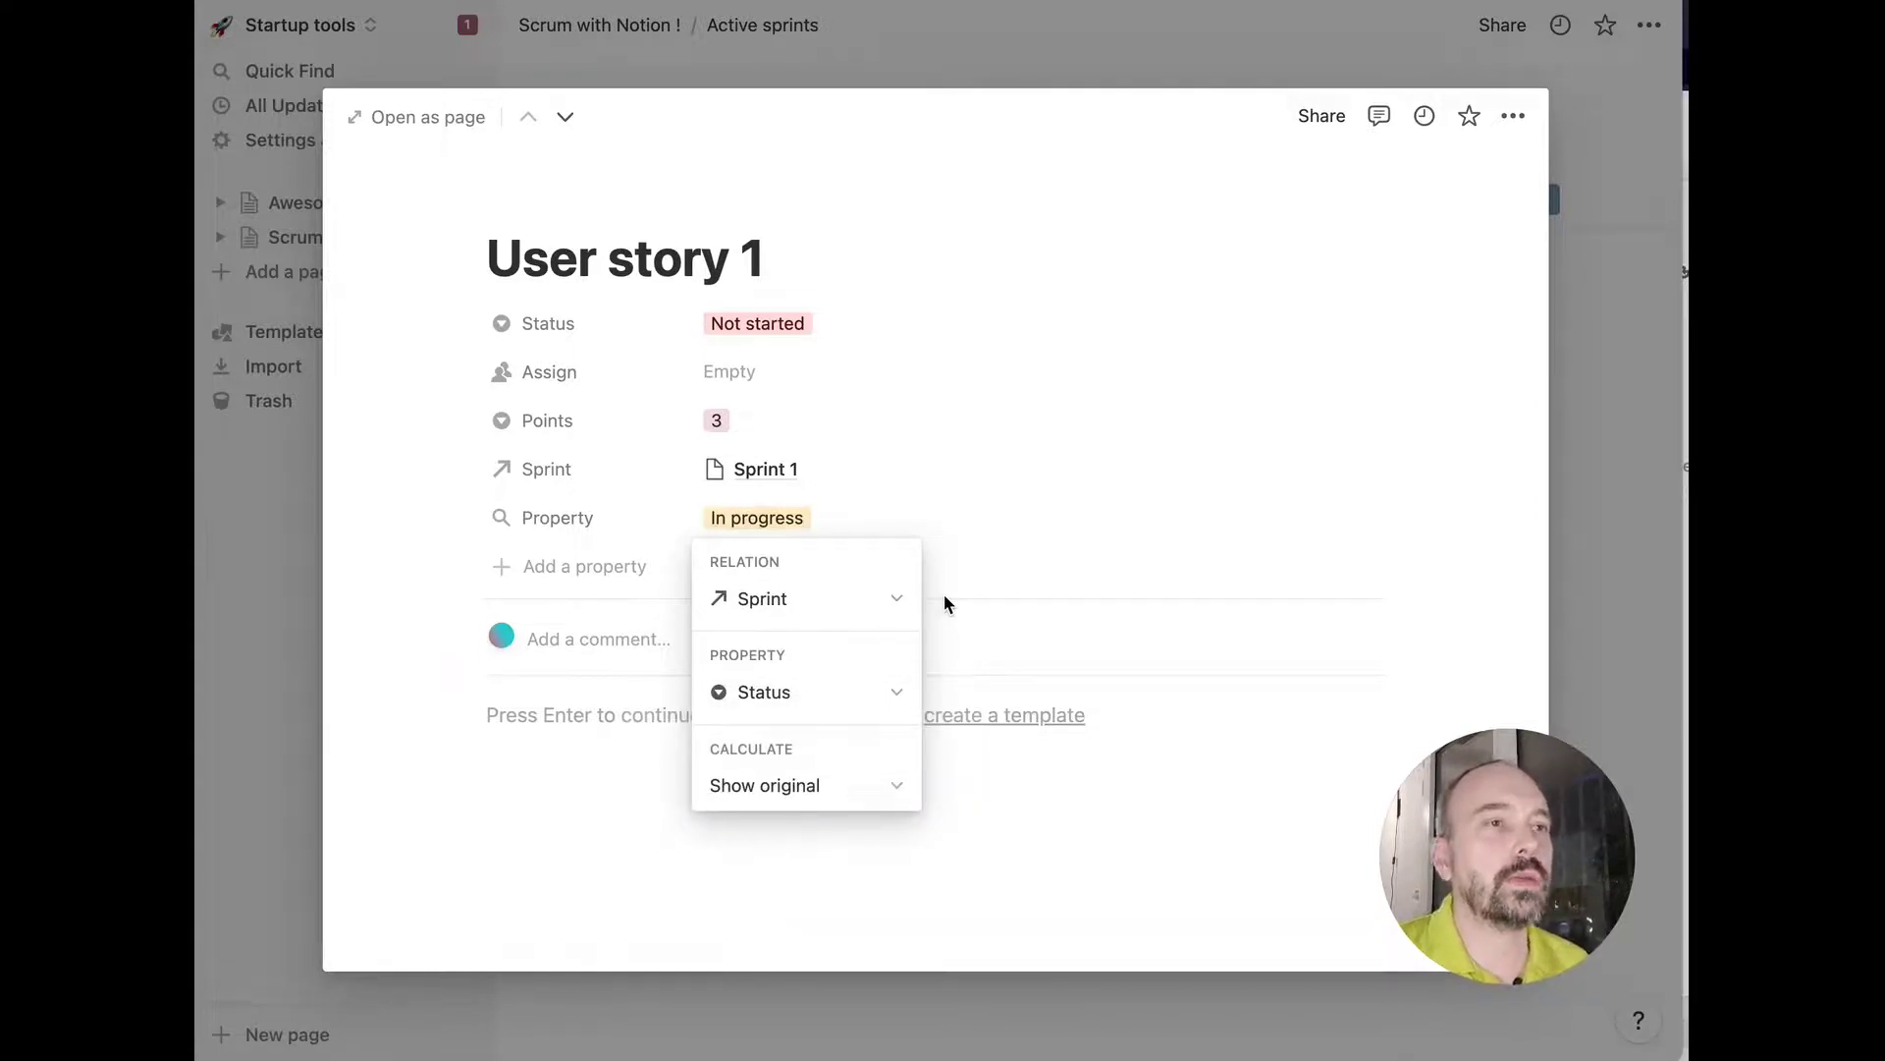
{"action": "left_click", "coordinate": [1002, 476]}
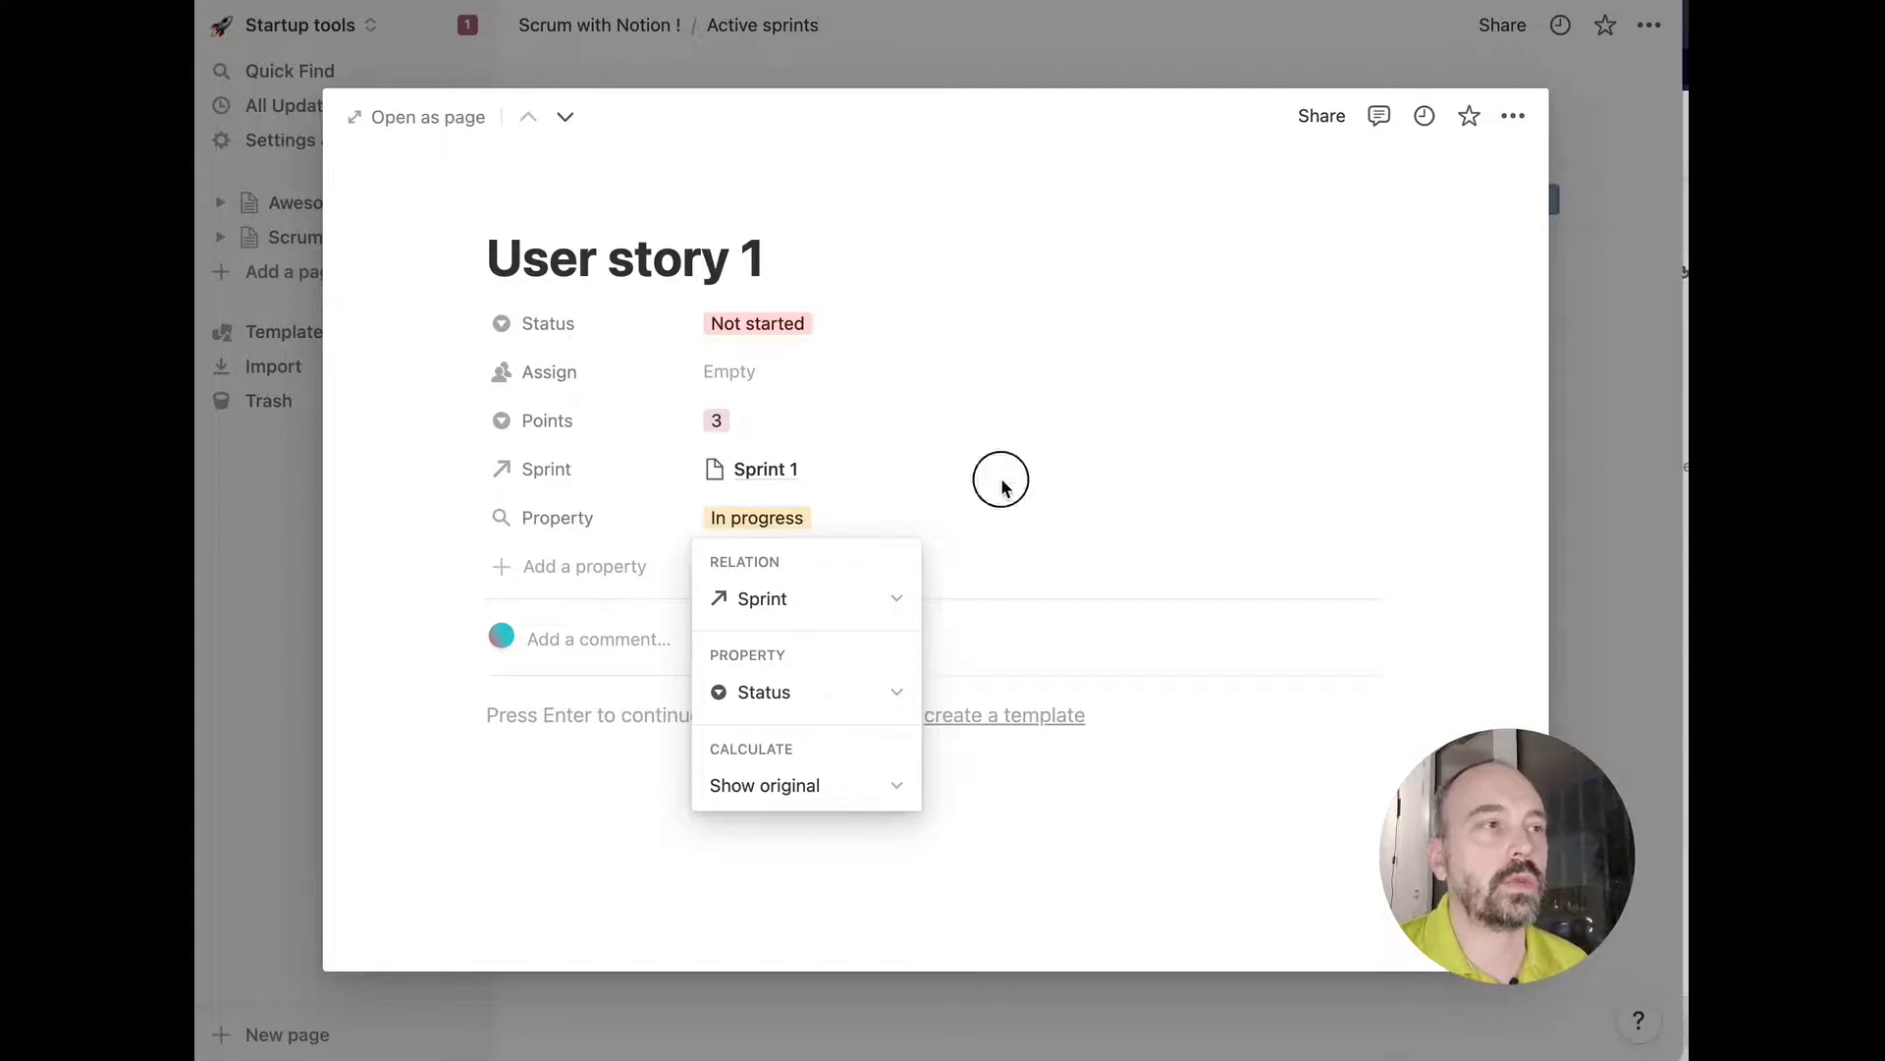
Rename the rollup property "Sprint status" and close the User story 1 card.
{"action": "left_click", "coordinate": [575, 521]}
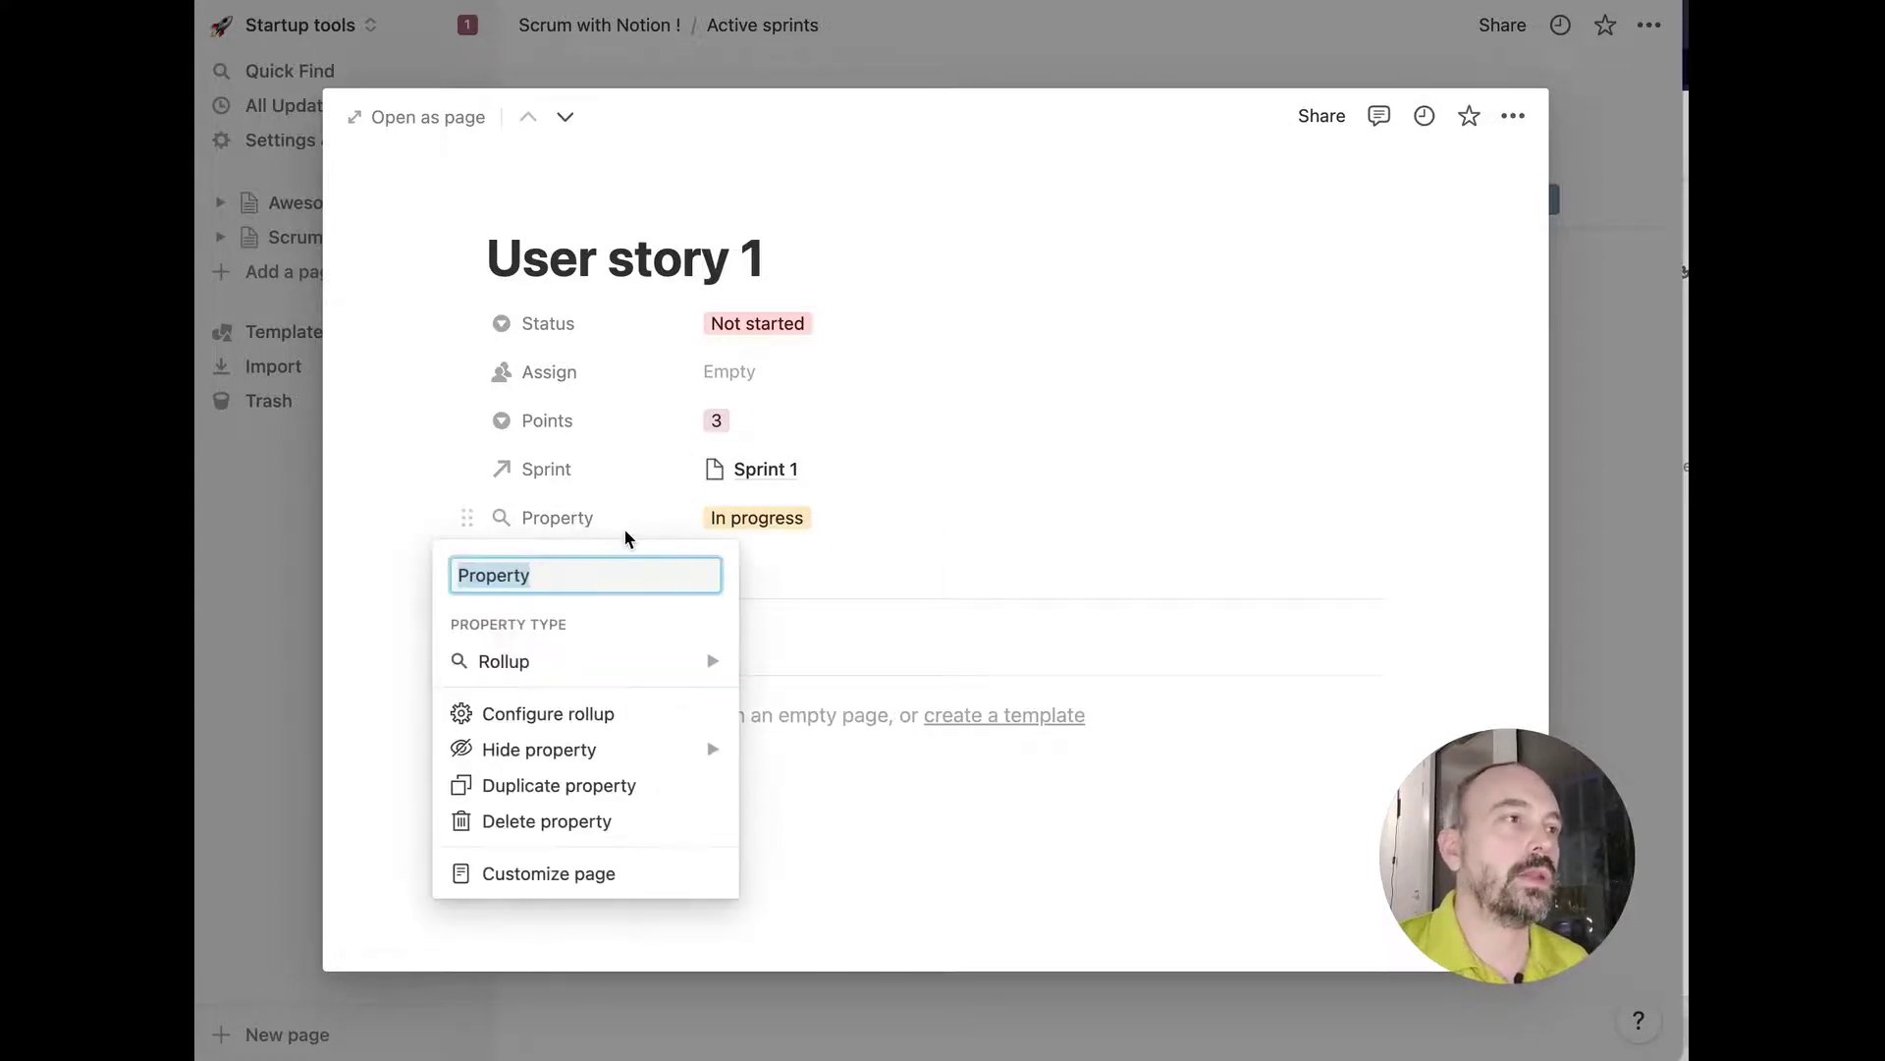
{"action": "type", "text": "Sprint status"}
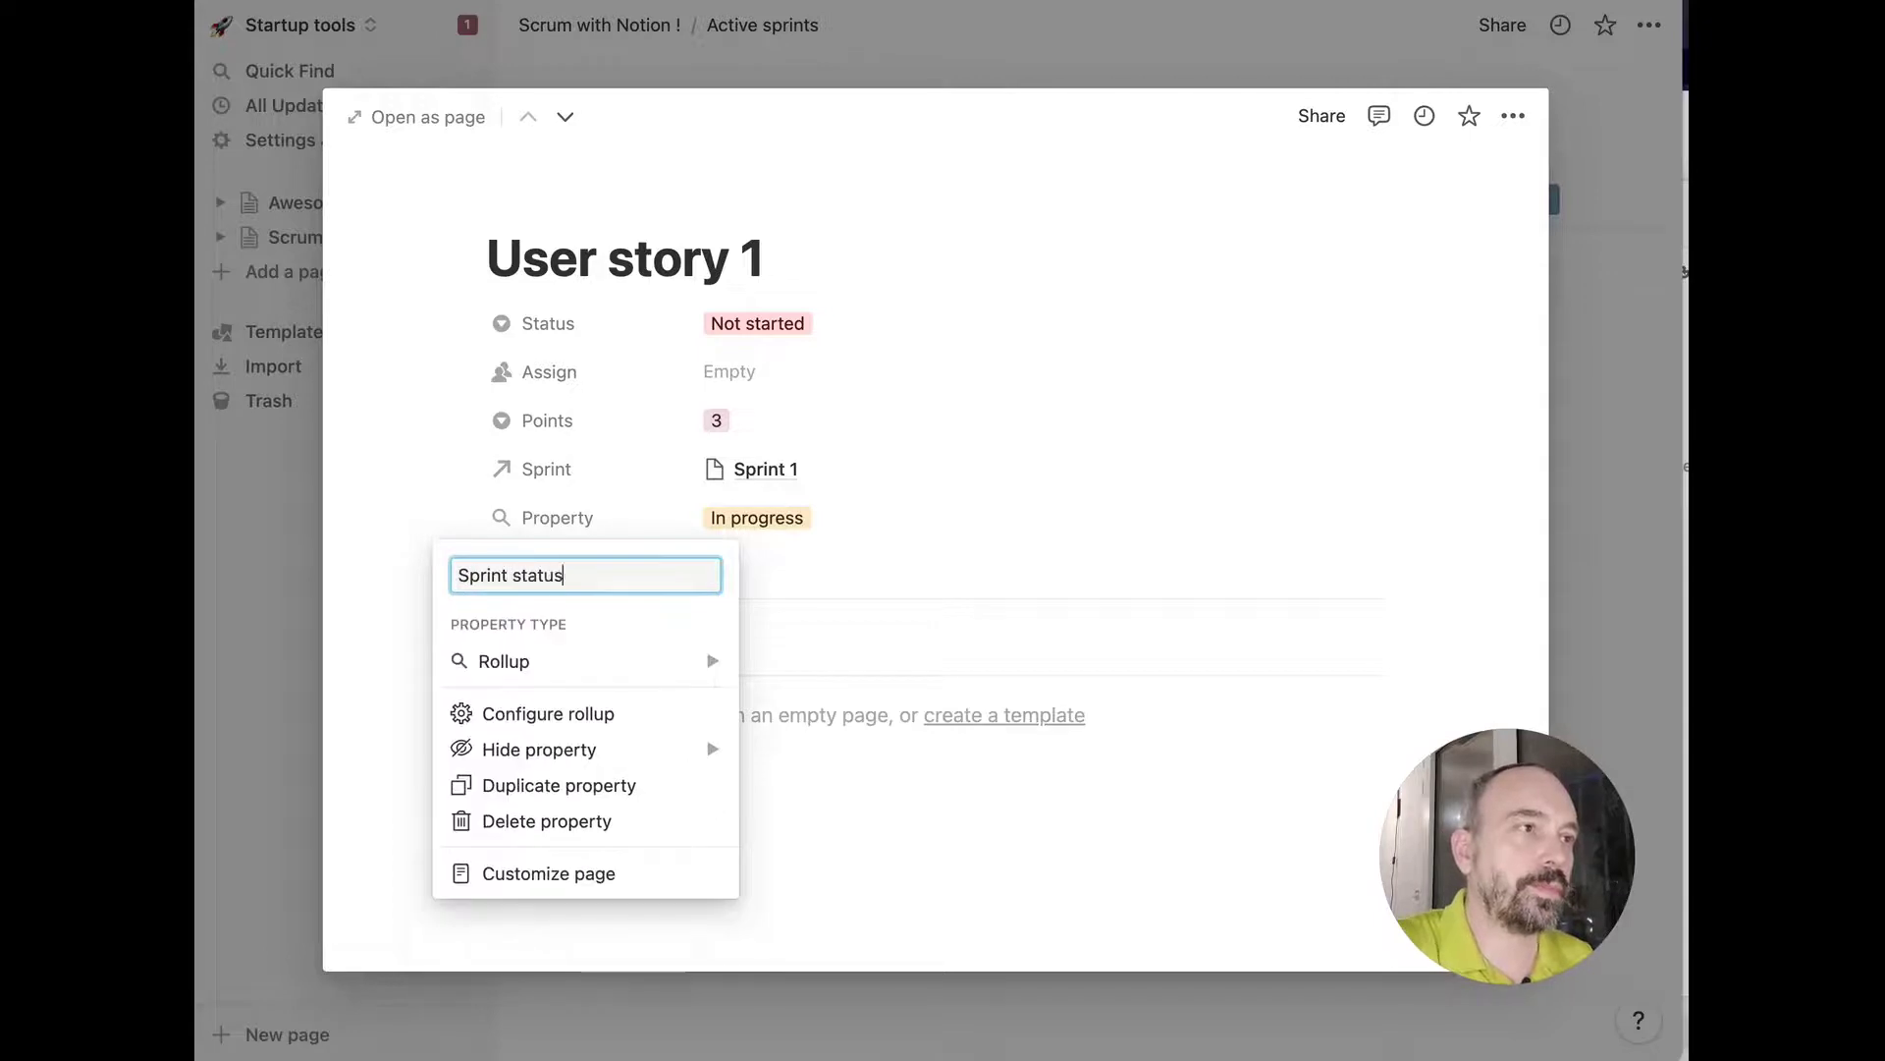
{"action": "key", "text": "Return"}
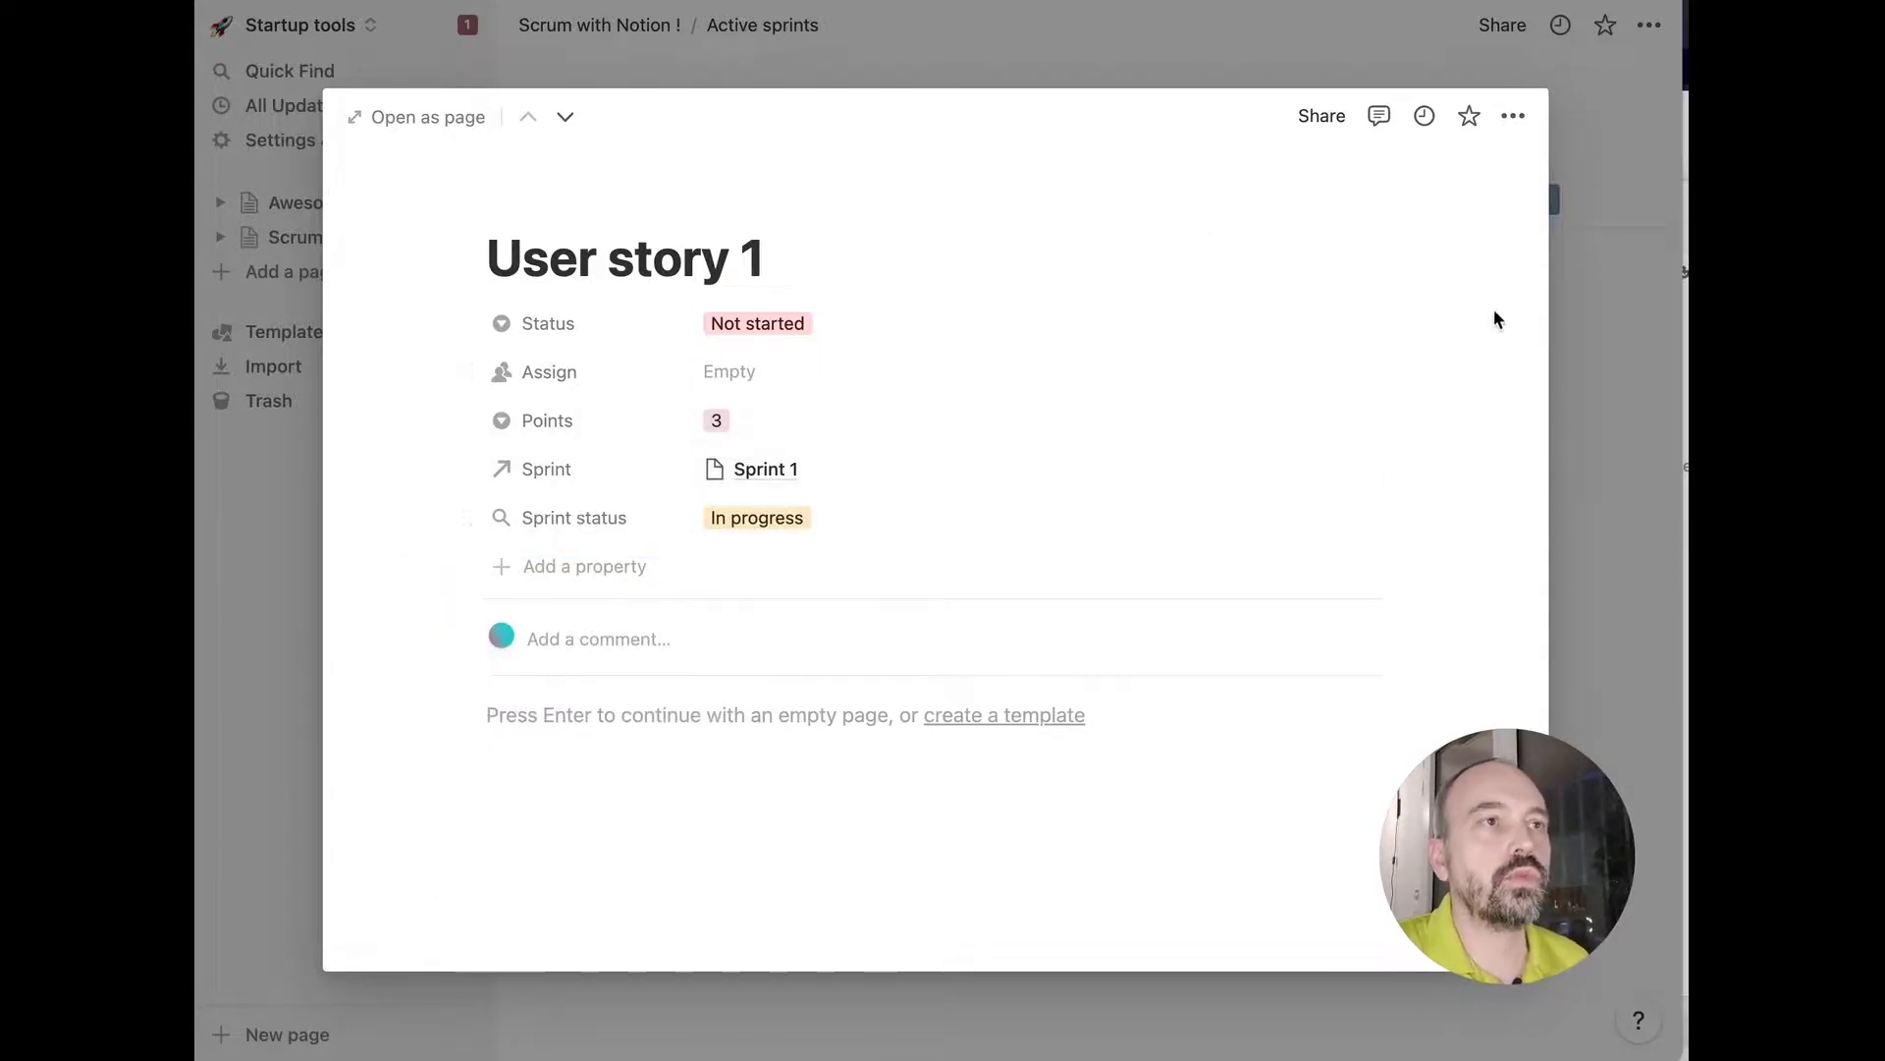
{"action": "left_click", "coordinate": [1625, 224]}
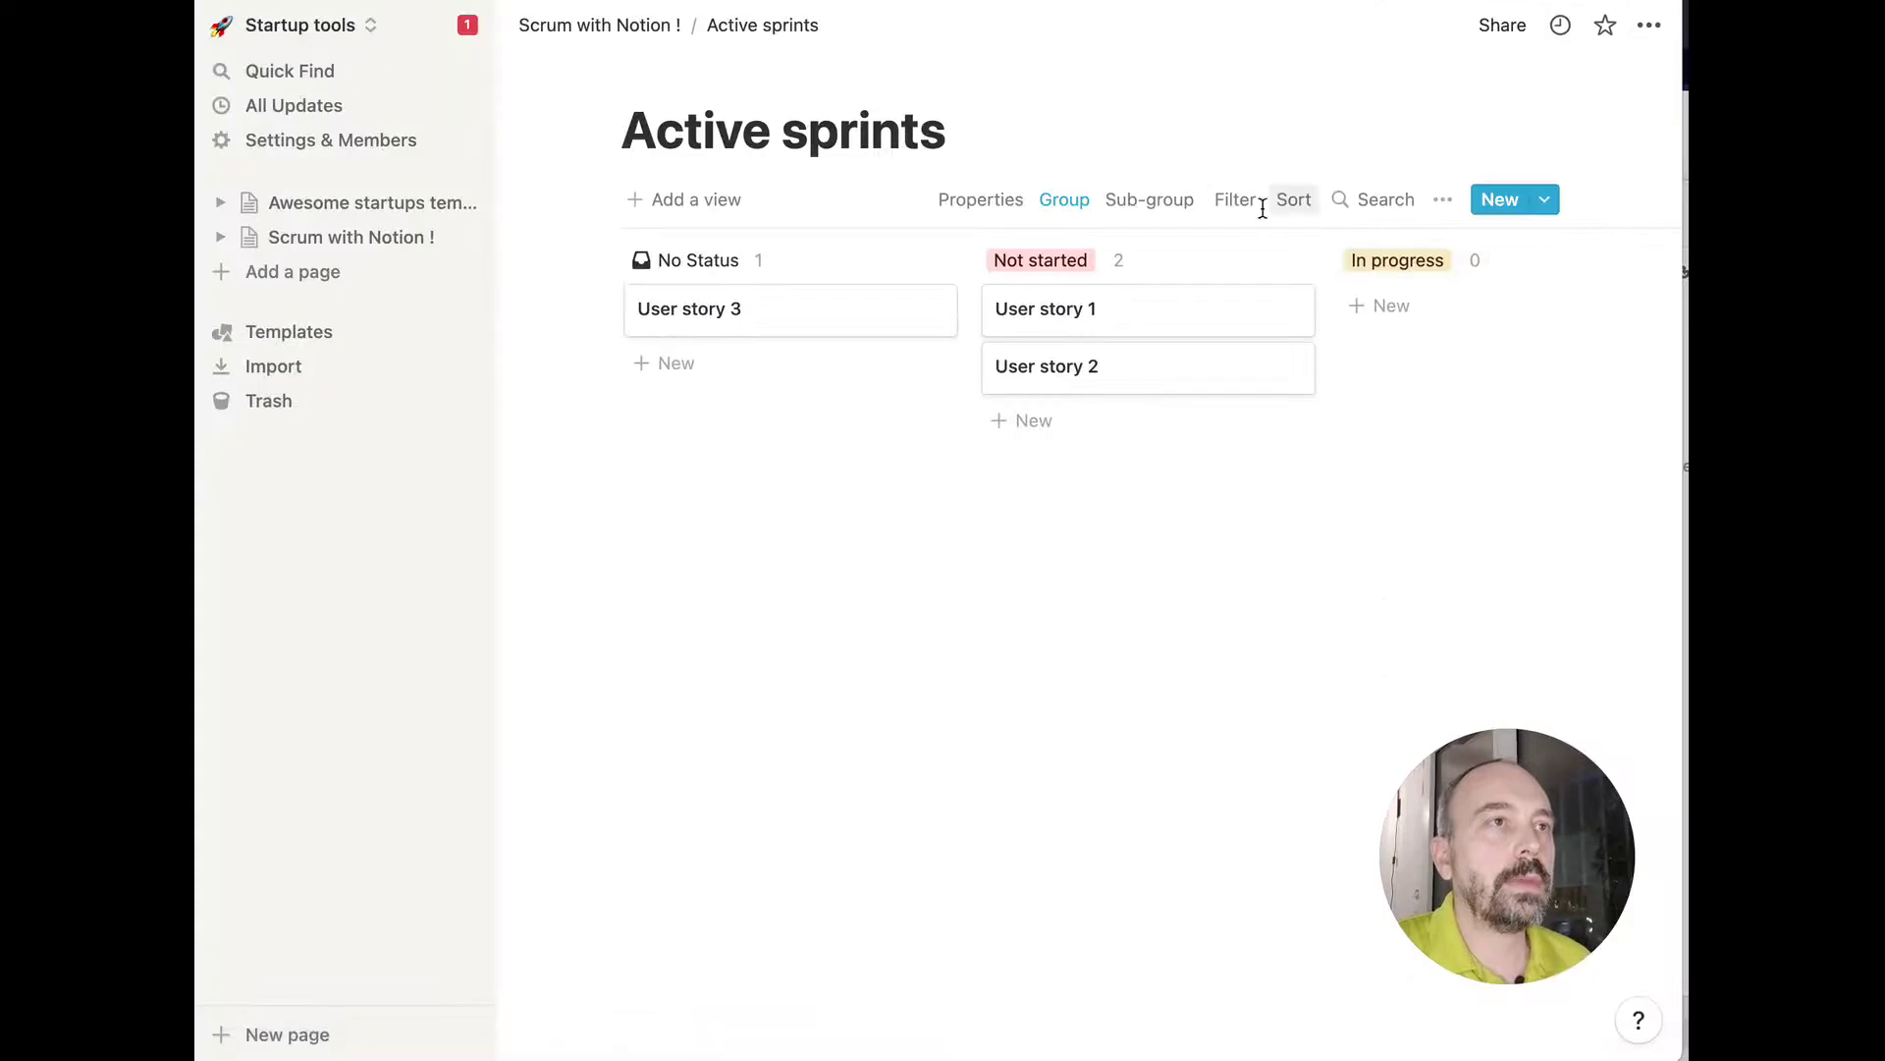
Add a filter on the Sprint status property to the Active sprints board view.
{"action": "left_click", "coordinate": [1442, 200]}
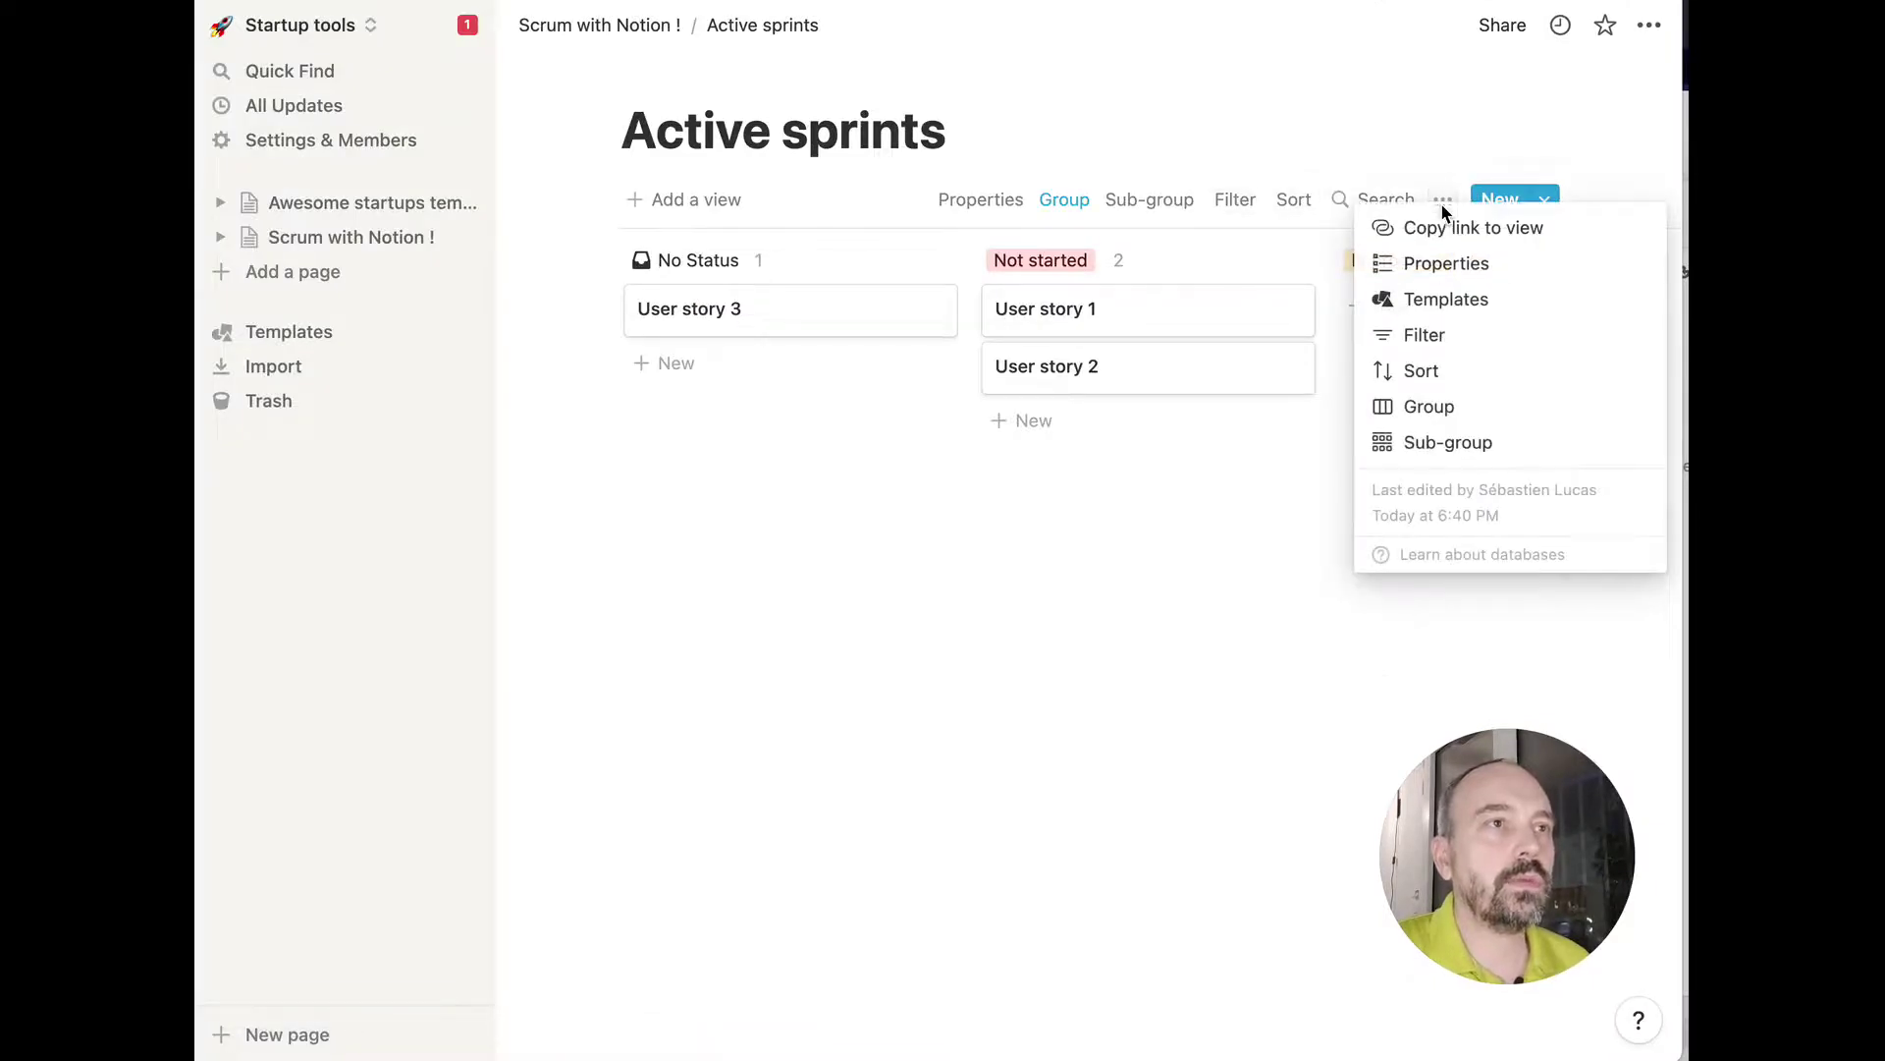
{"action": "left_click", "coordinate": [1433, 337]}
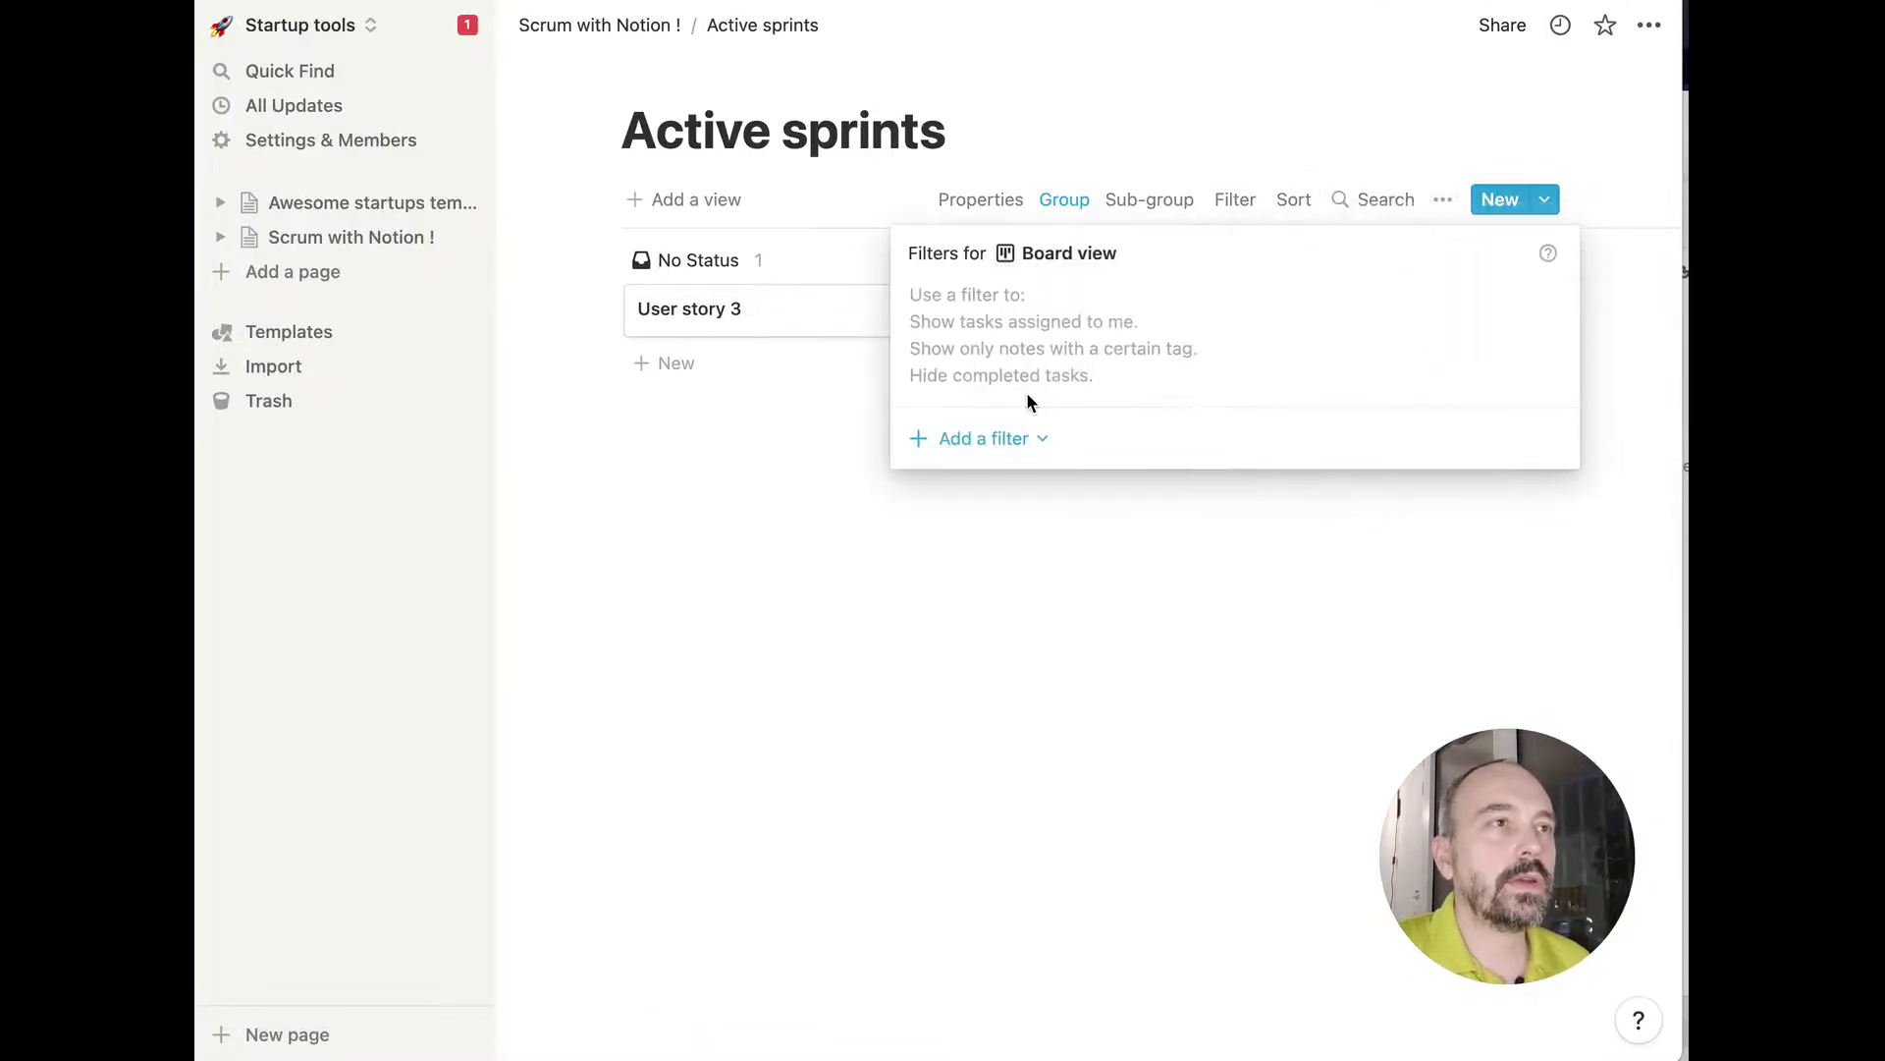
{"action": "left_click", "coordinate": [999, 438]}
{"action": "left_click", "coordinate": [992, 485]}
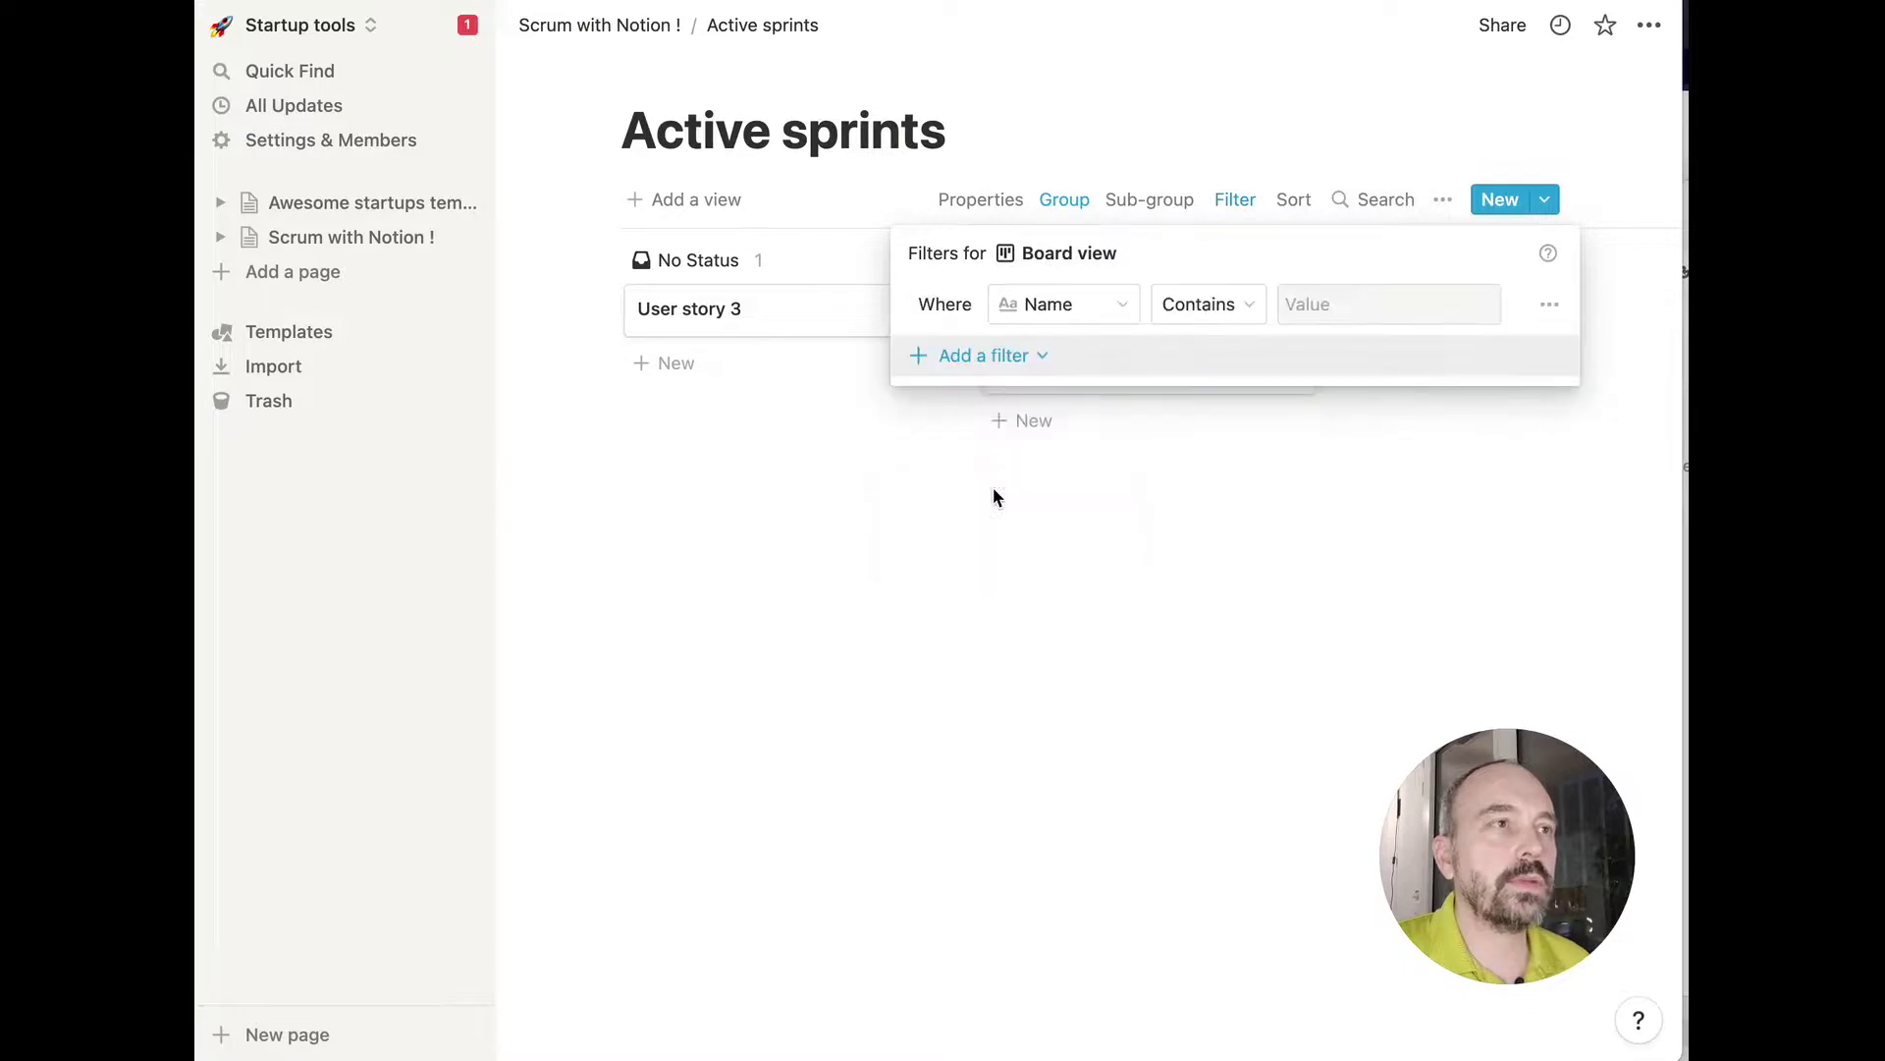
{"action": "left_click", "coordinate": [1091, 308]}
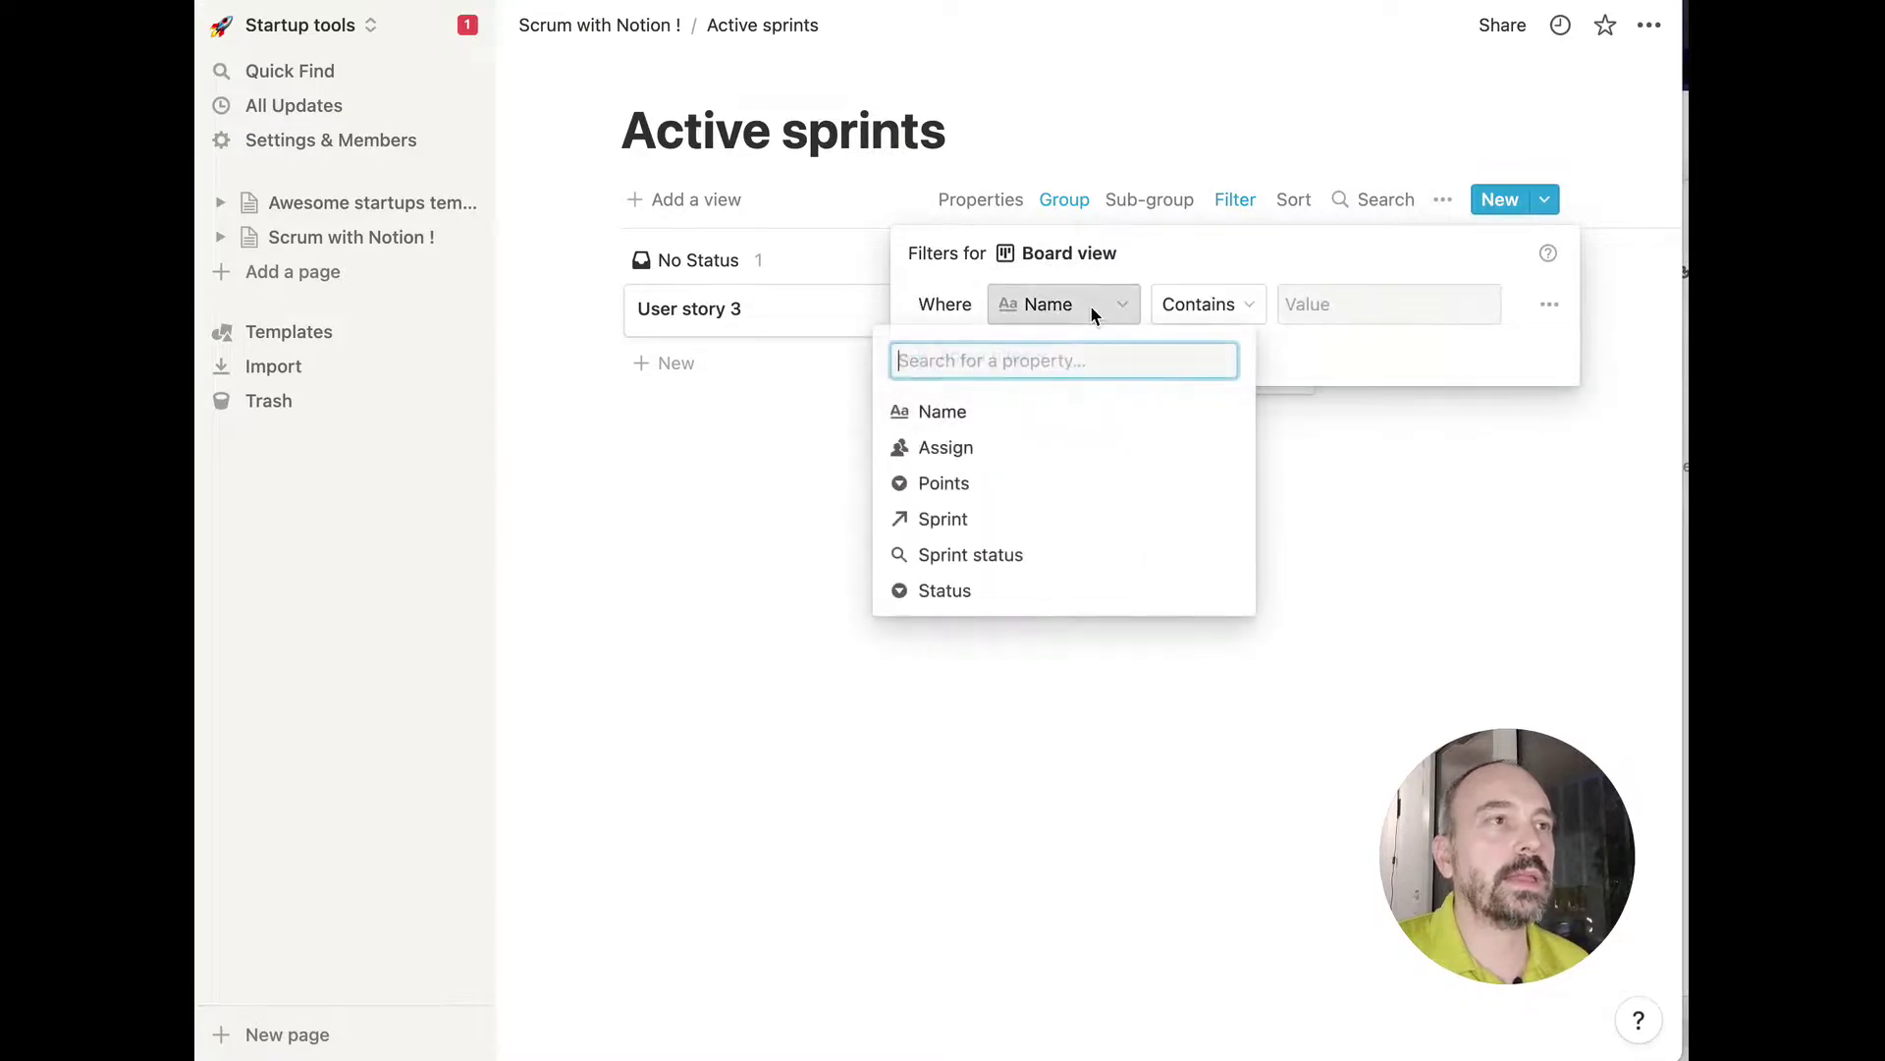
{"action": "left_click", "coordinate": [955, 557]}
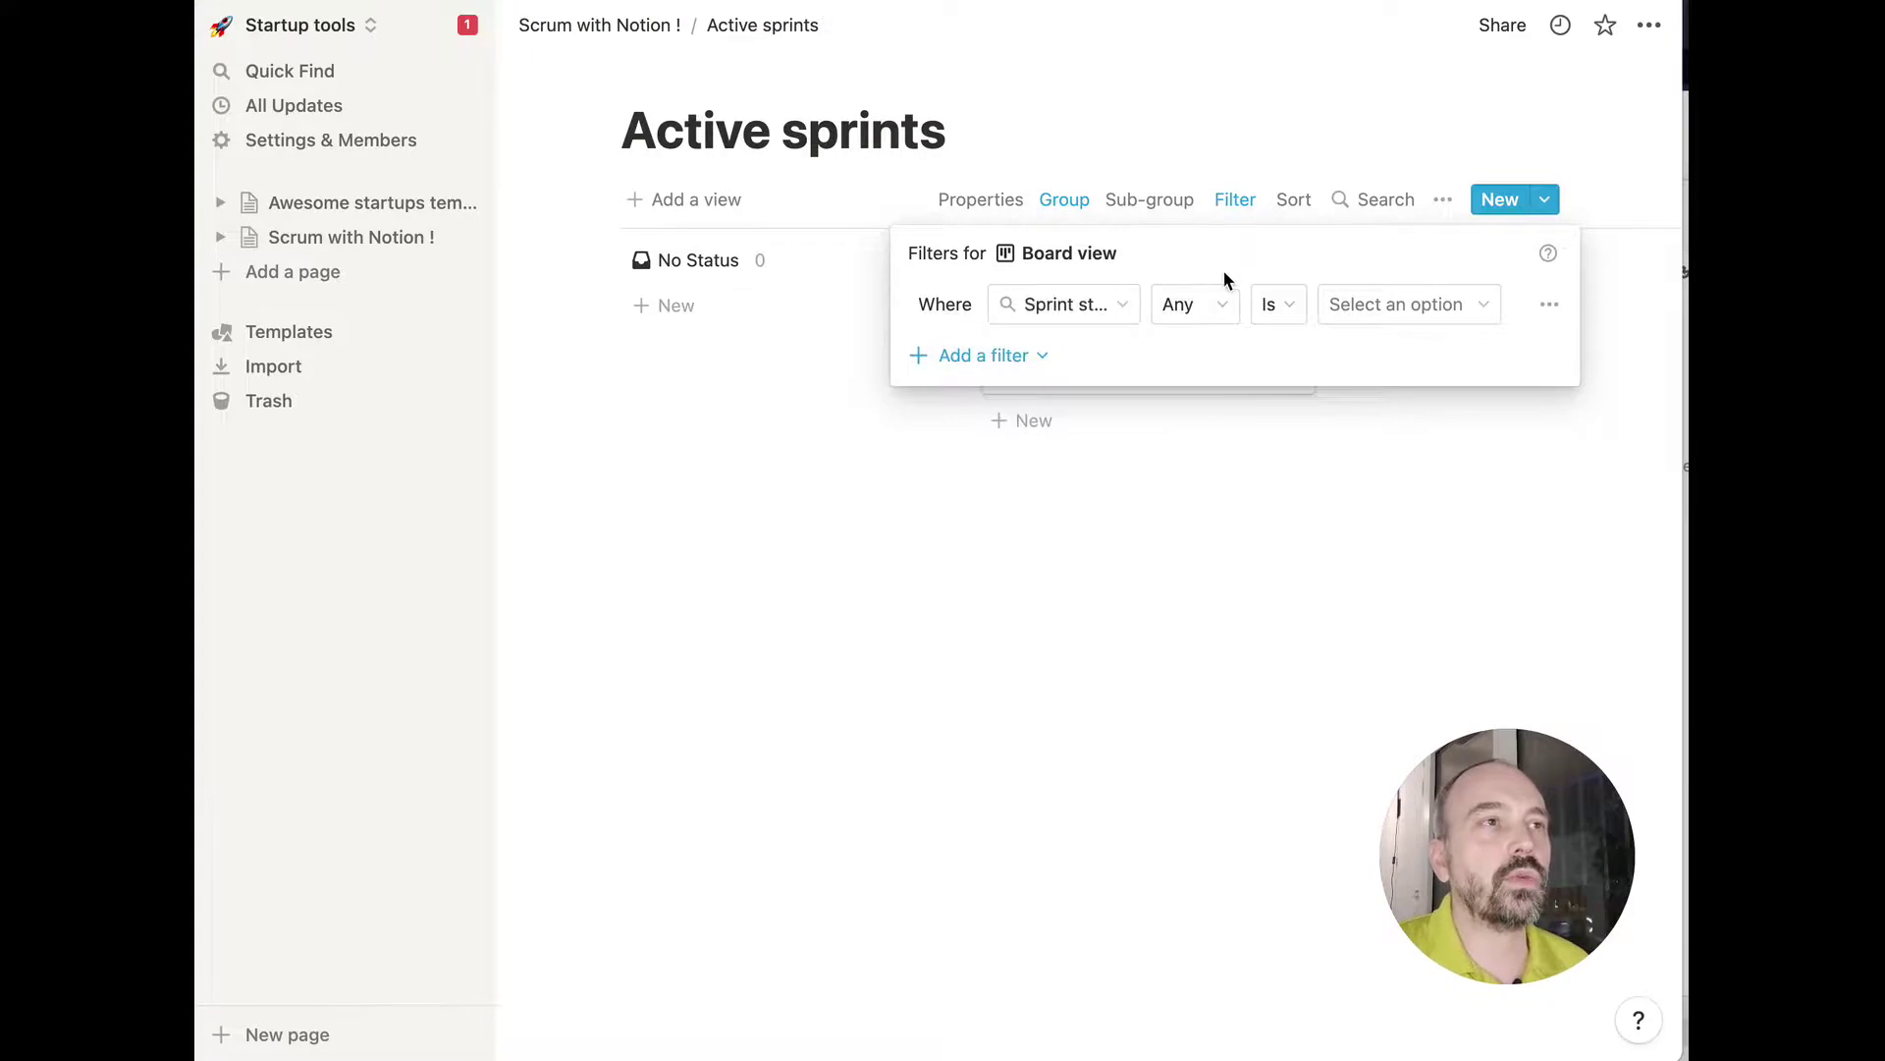
Set the Sprint status filter's condition to Any Is "In progress" and close the filter settings.
{"action": "left_click", "coordinate": [1218, 310]}
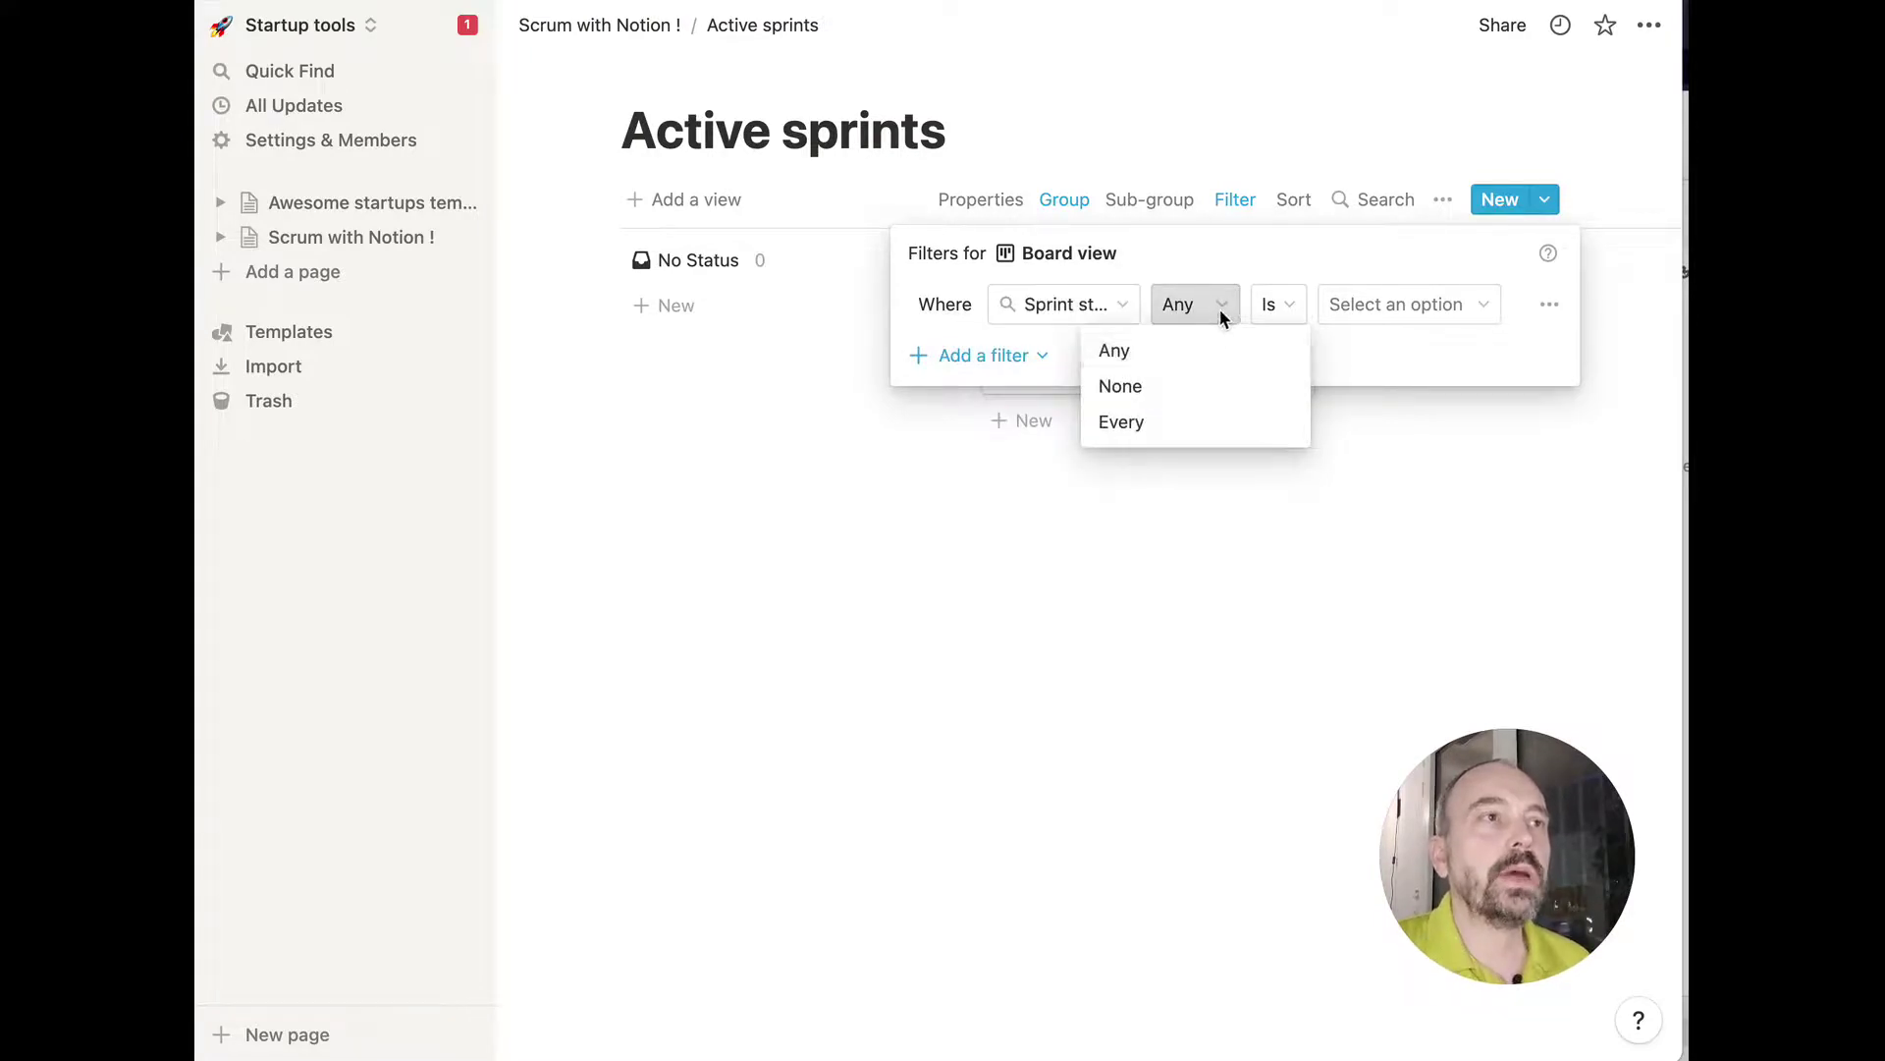
{"action": "left_click", "coordinate": [1277, 313]}
{"action": "left_click", "coordinate": [1277, 312]}
{"action": "left_click", "coordinate": [1414, 303]}
{"action": "left_click", "coordinate": [1414, 303]}
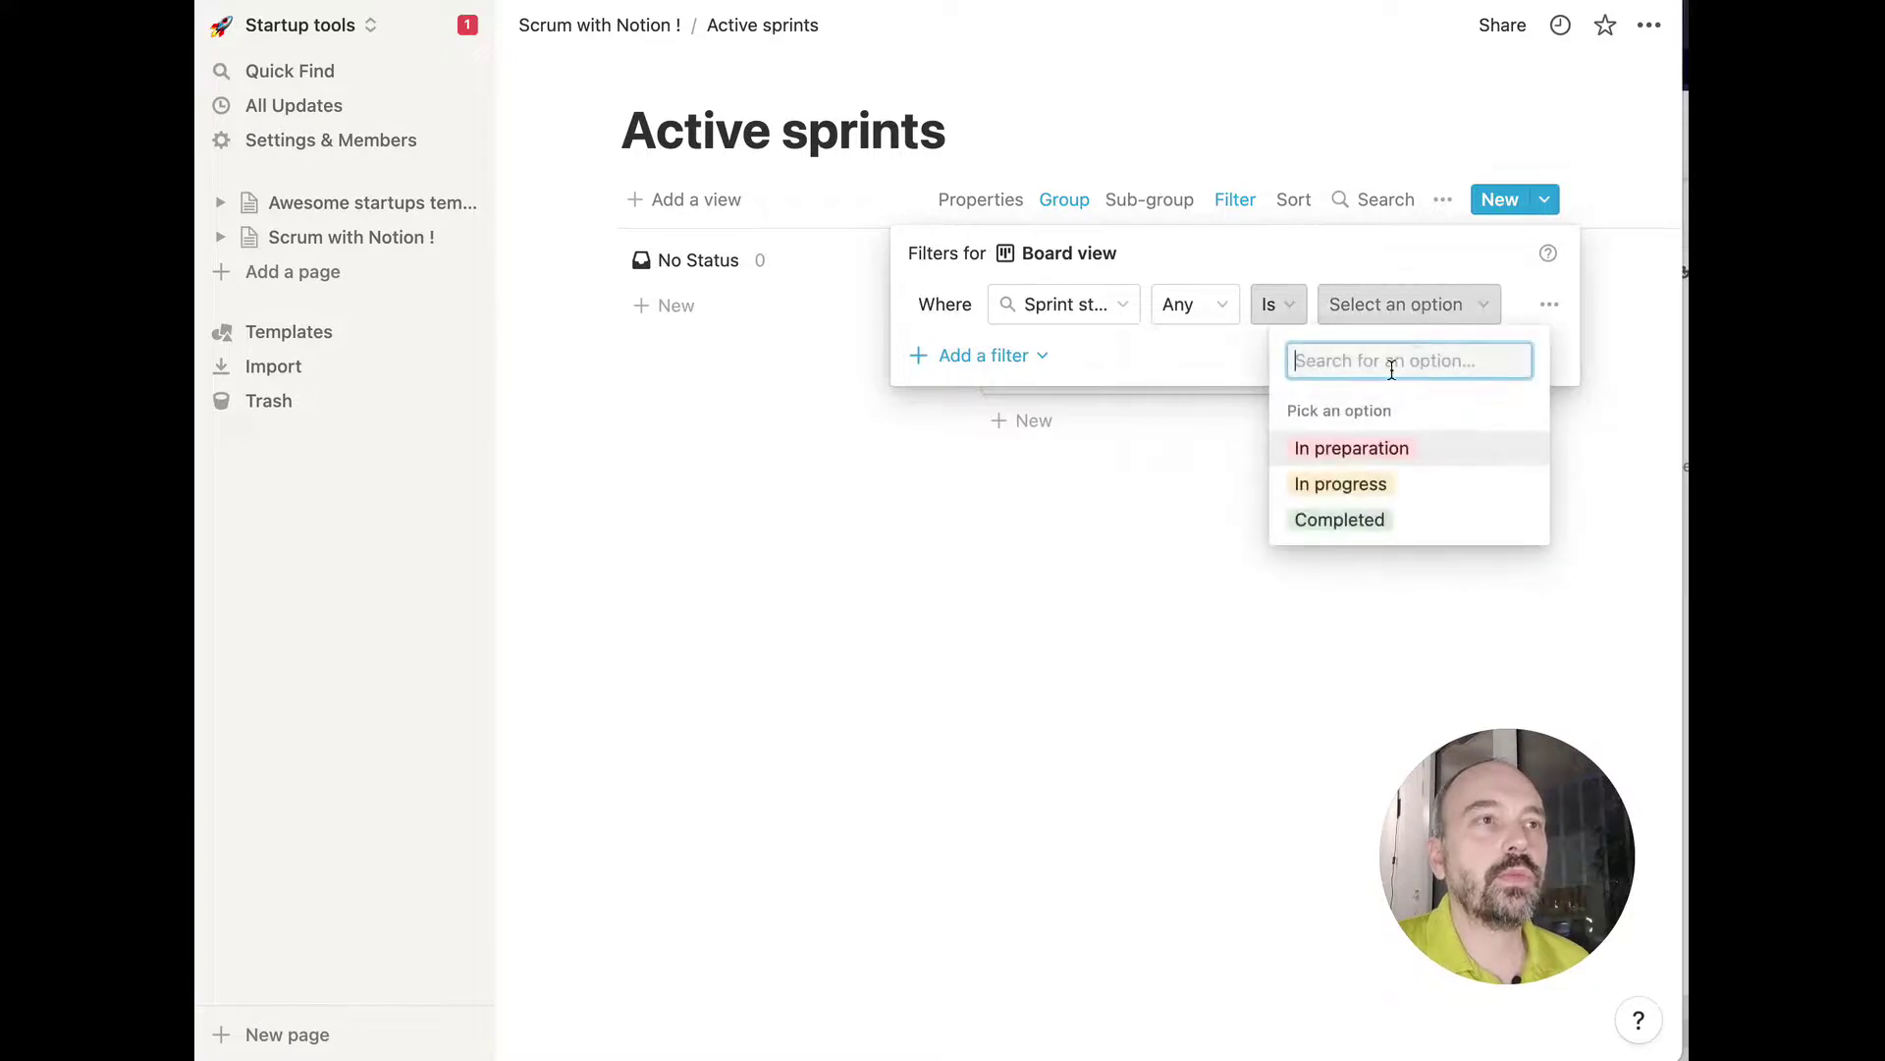
{"action": "left_click", "coordinate": [1363, 491]}
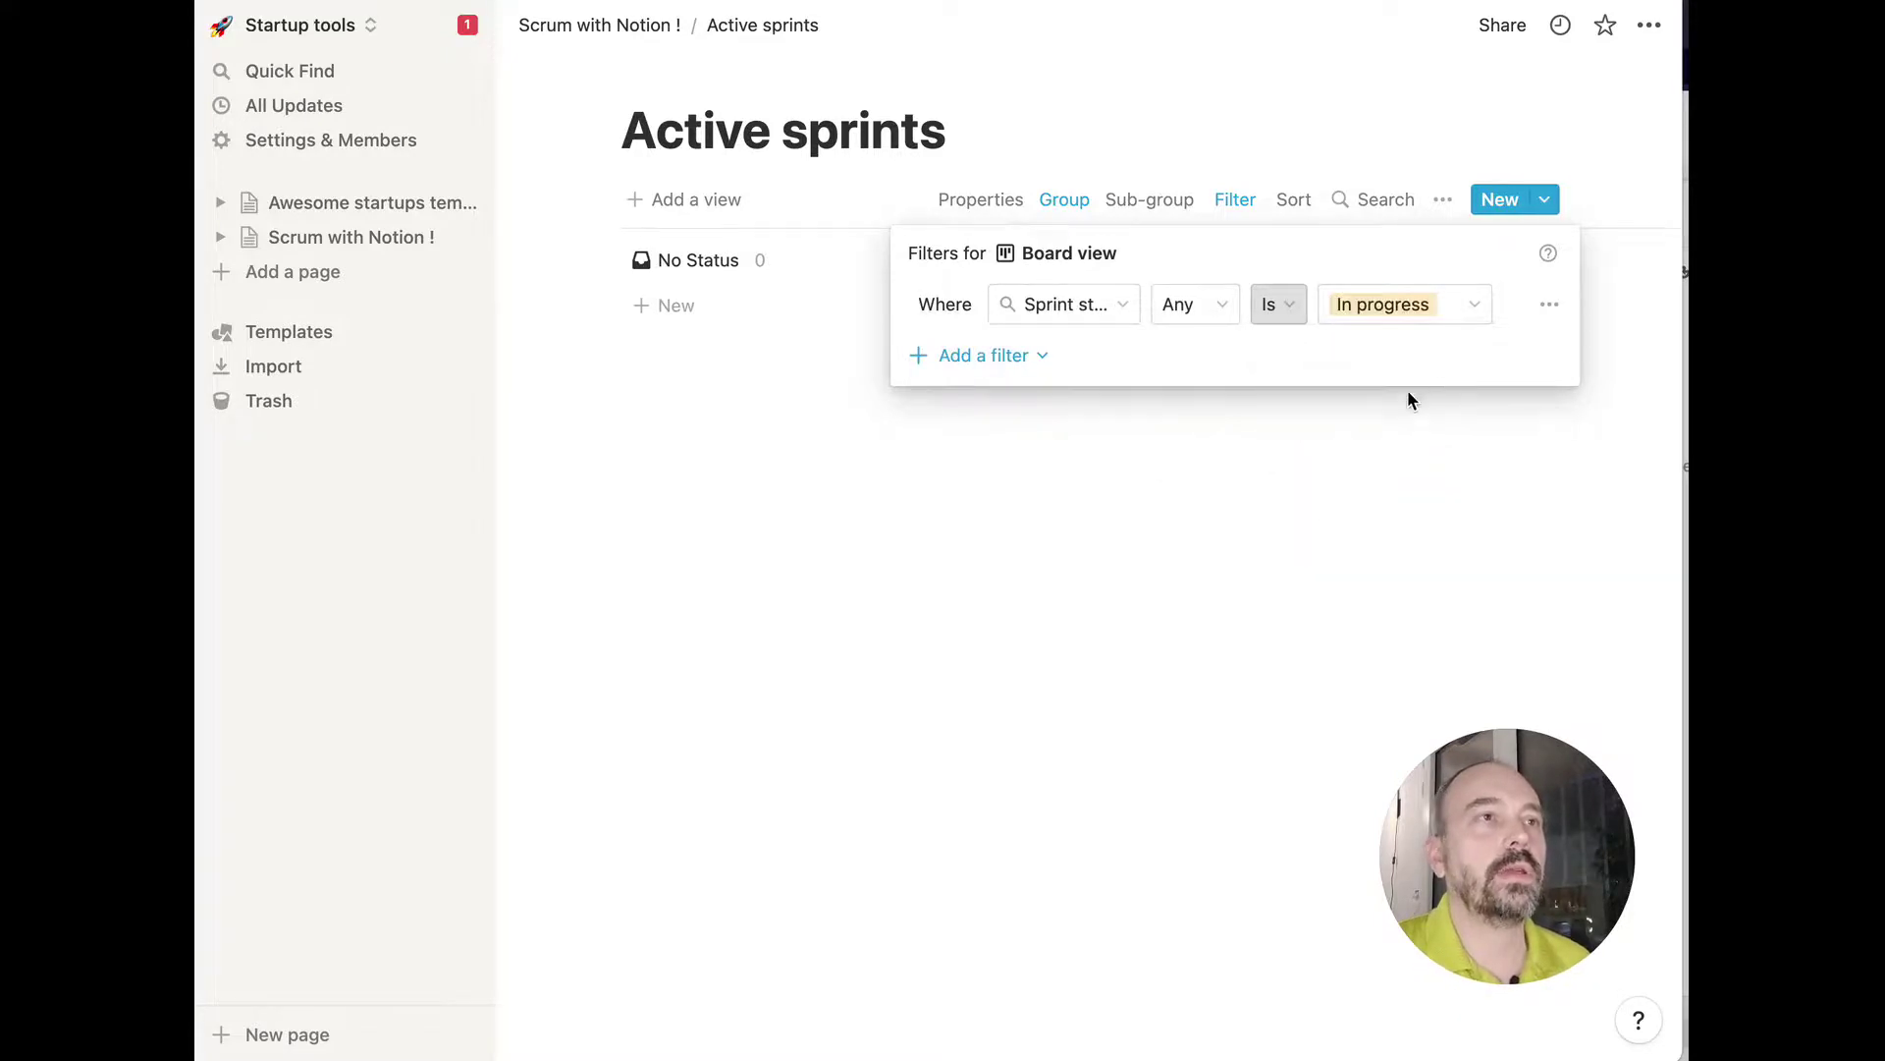
{"action": "left_click", "coordinate": [1302, 433]}
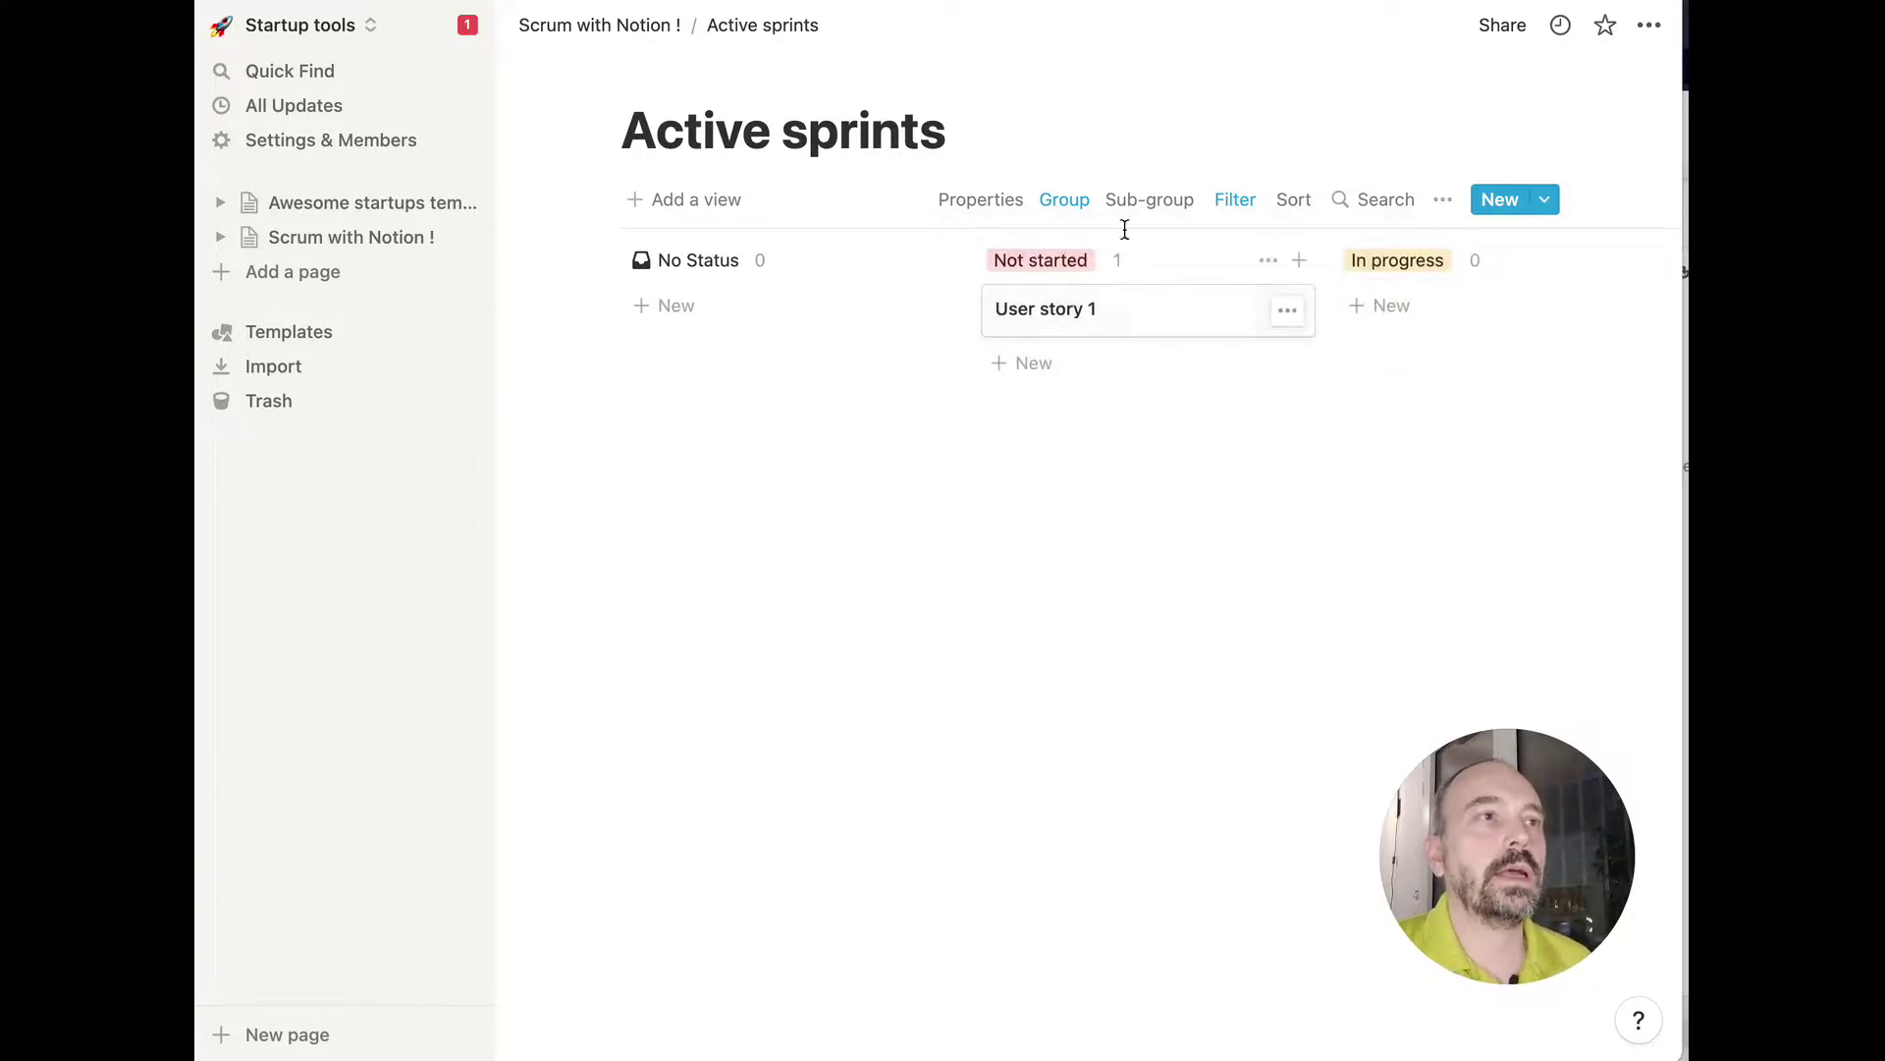
Return to the Scrum with Notion ! page and turn the inline linked Active sprints board into a page.
{"action": "left_click", "coordinate": [662, 29]}
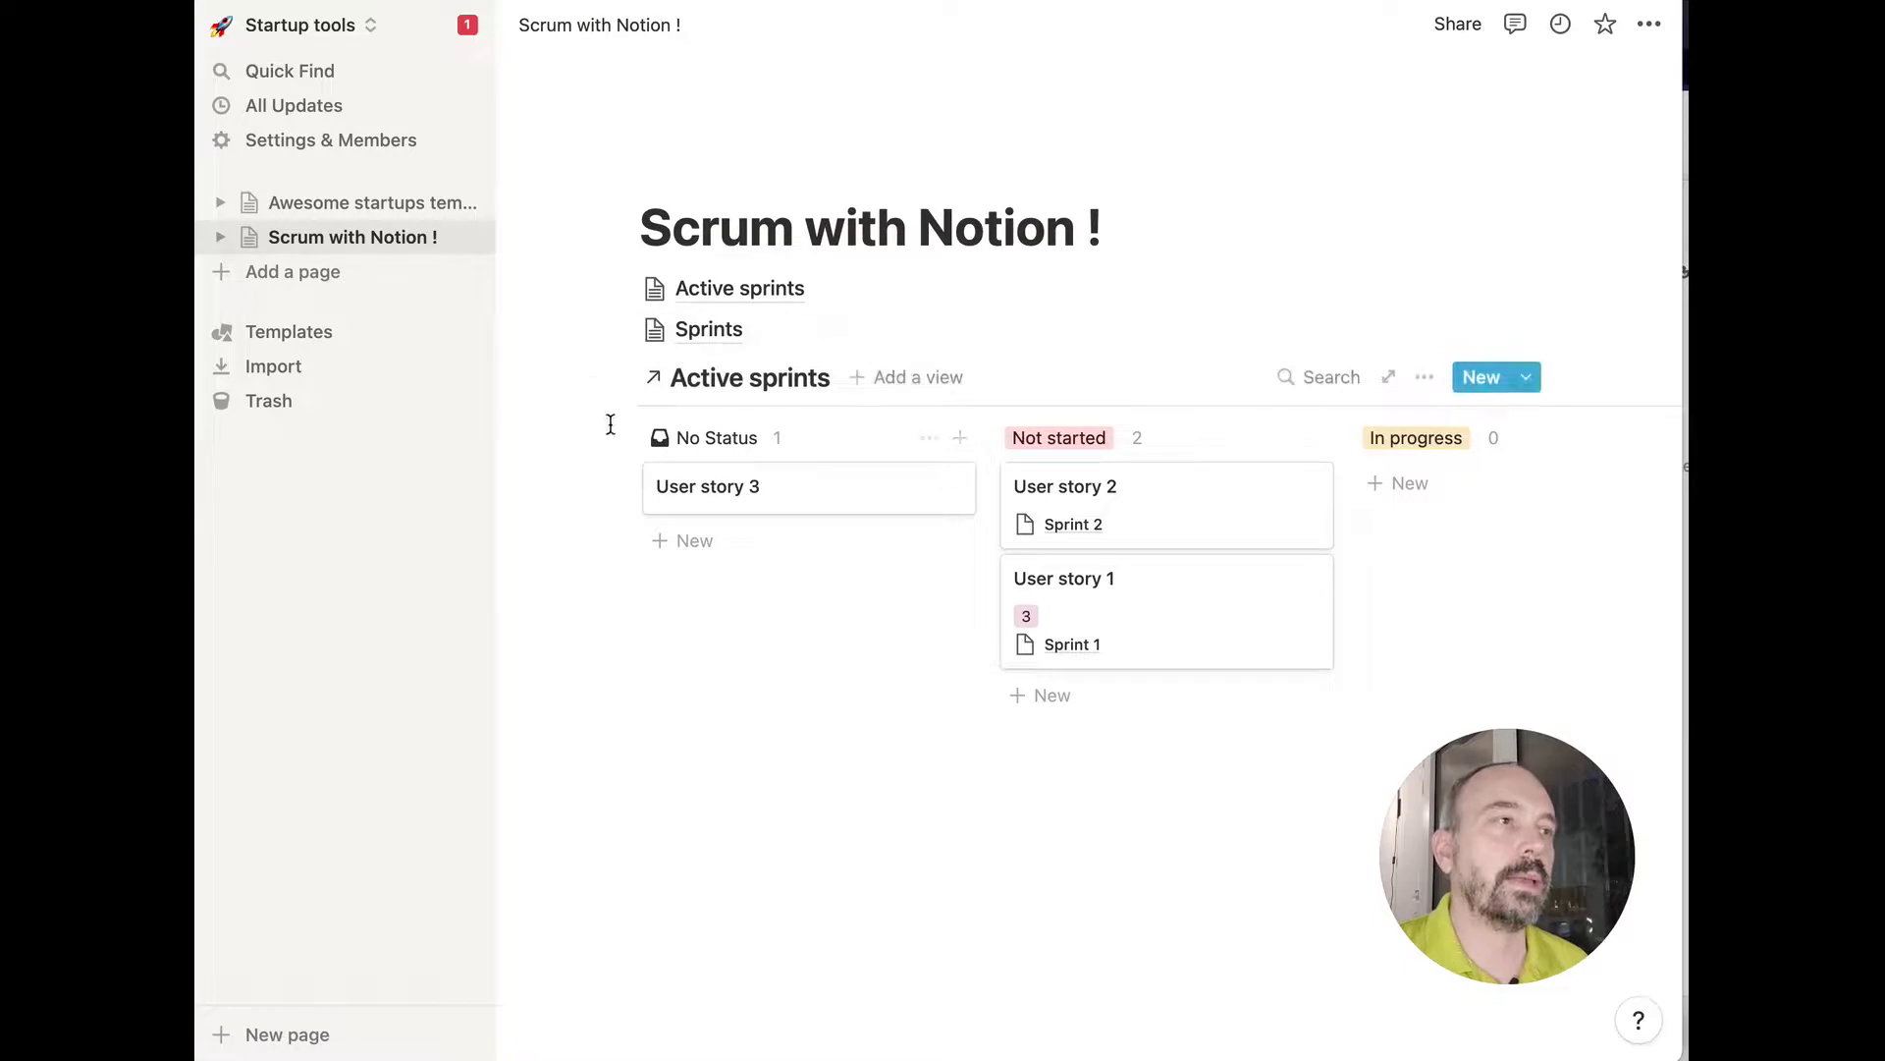
{"action": "left_click", "coordinate": [622, 378]}
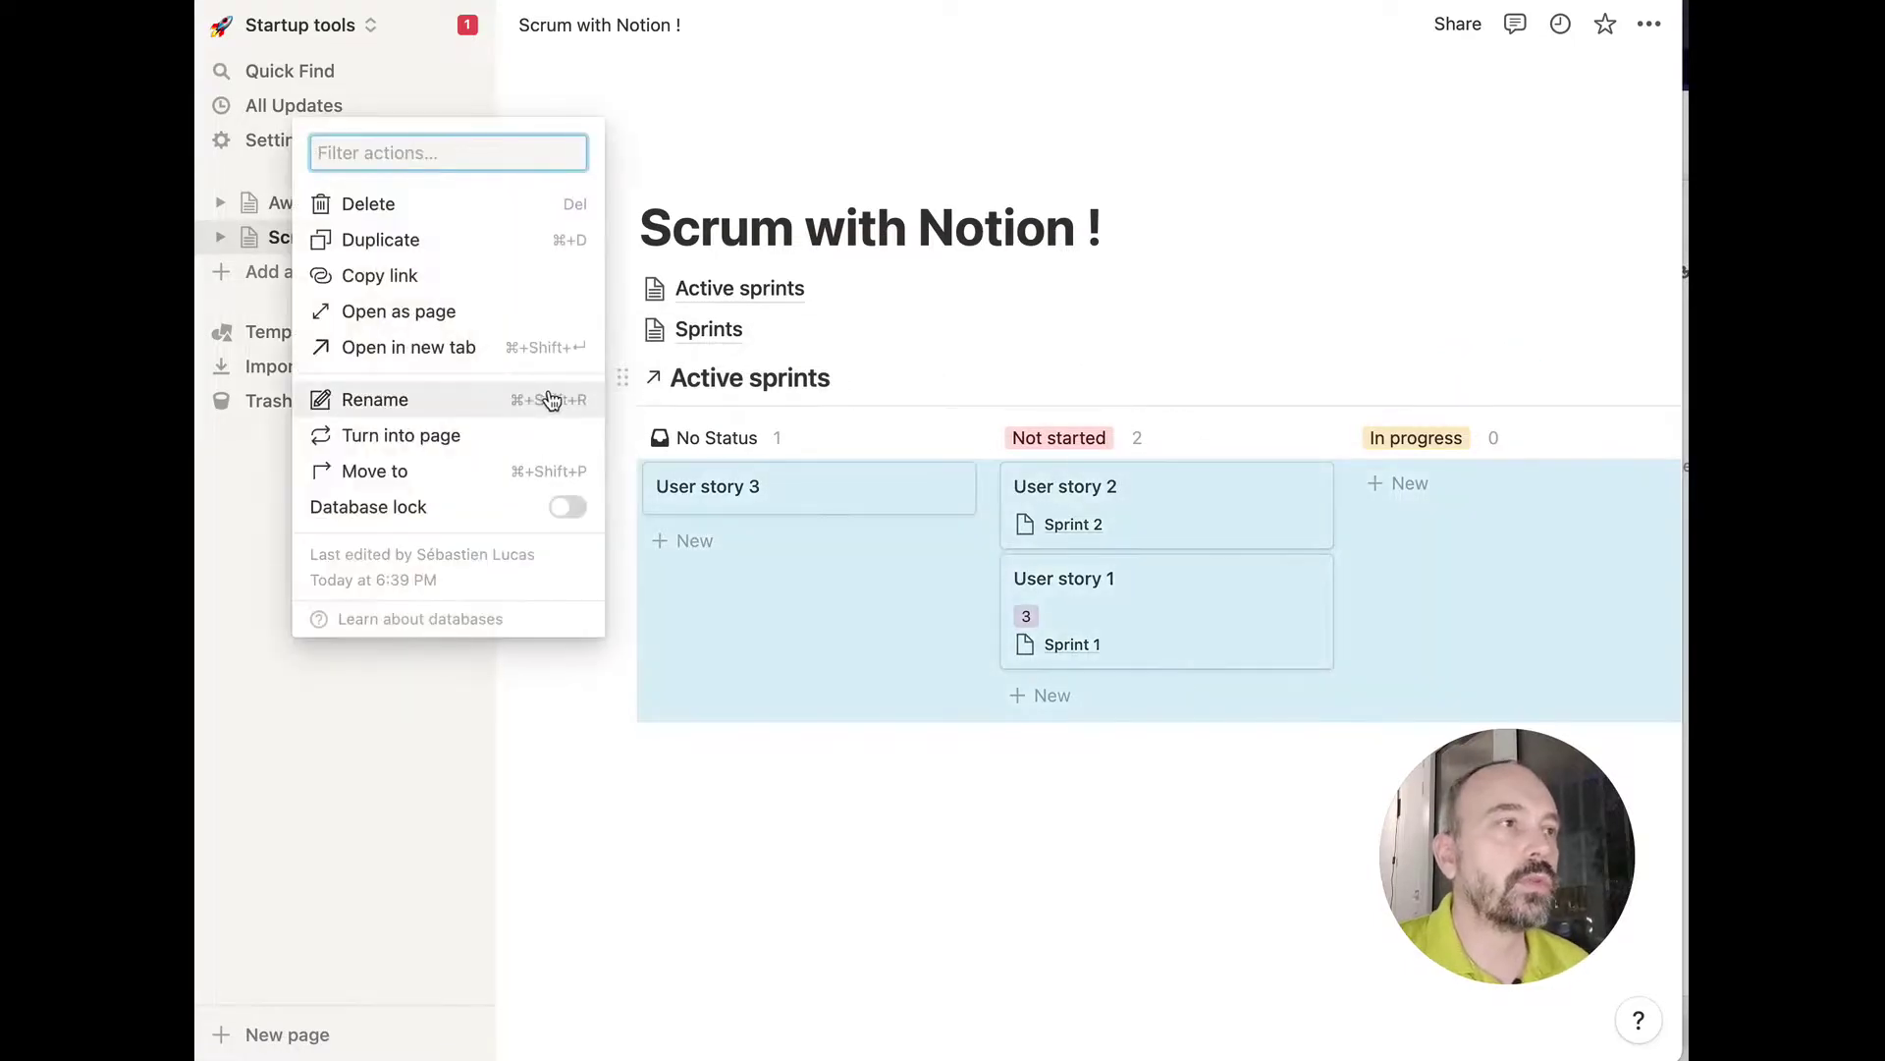
{"action": "left_click", "coordinate": [463, 433]}
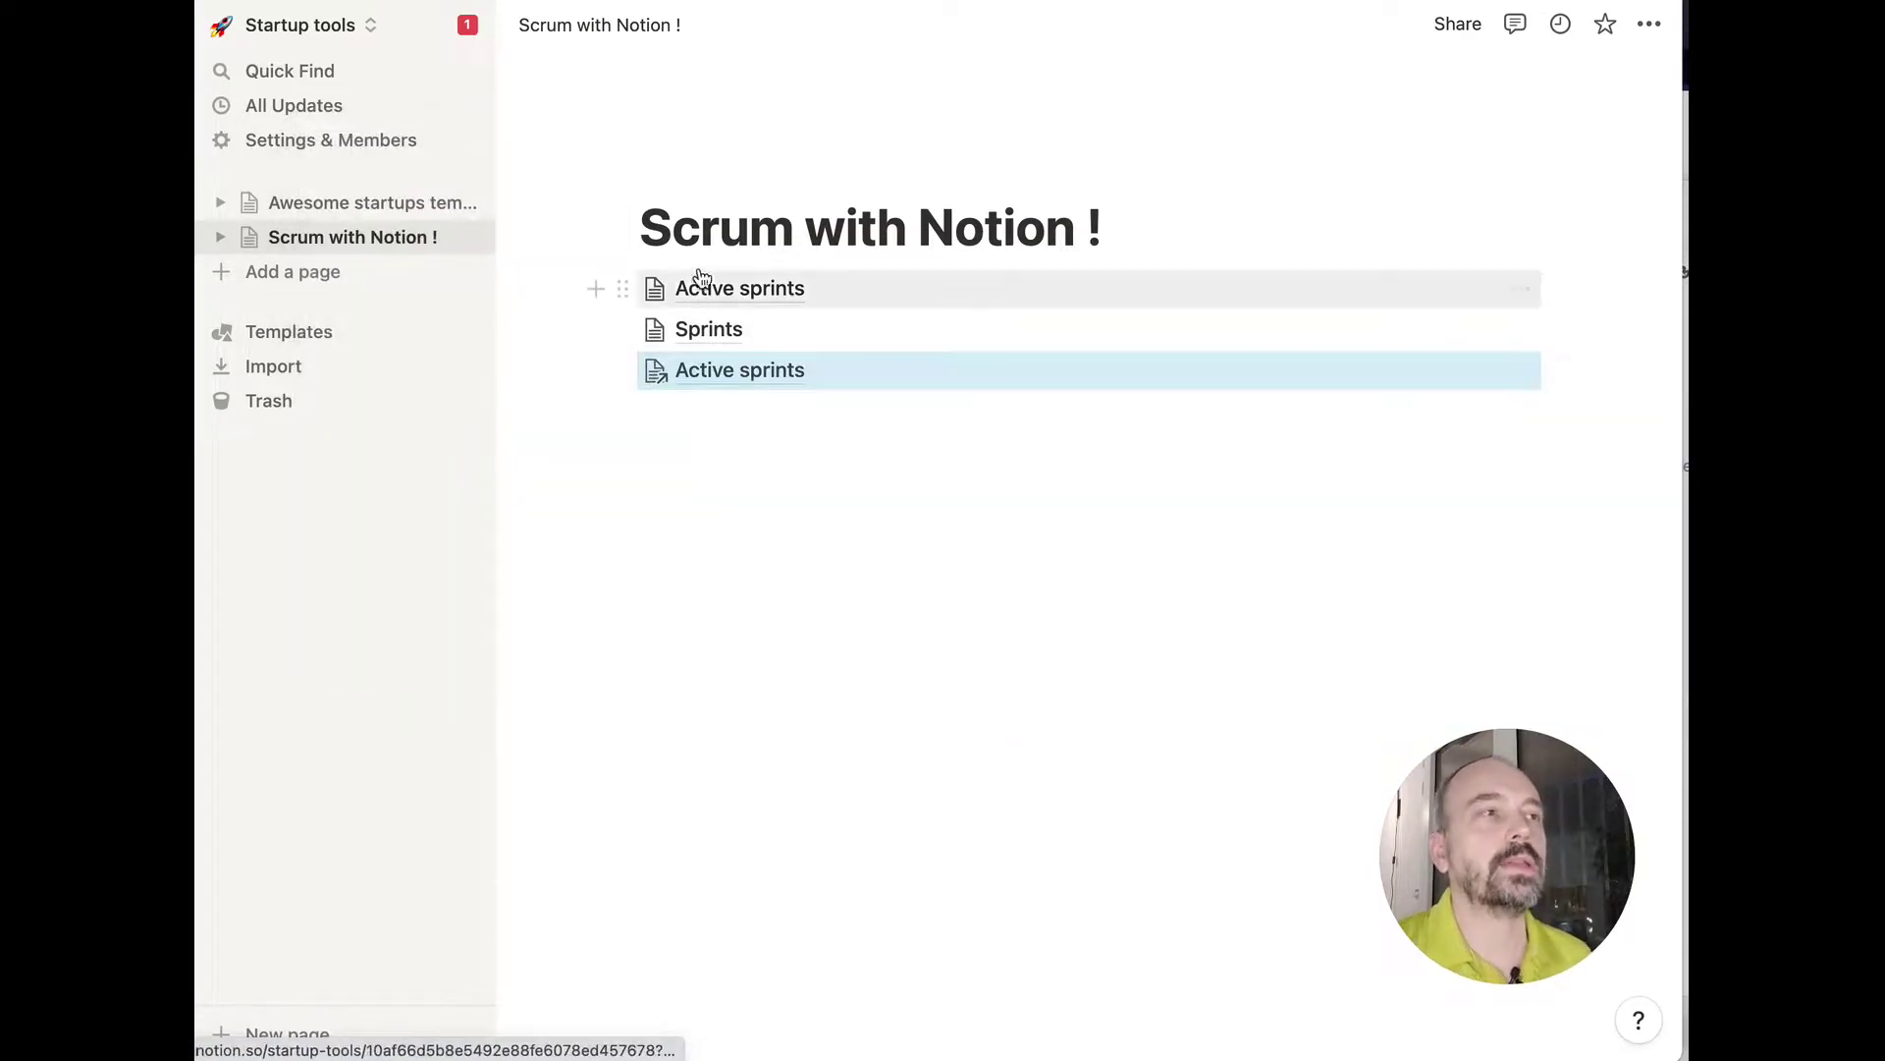
Open the first Active sprints database listed on the page and rename it "Sprints".
{"action": "left_click", "coordinate": [754, 294]}
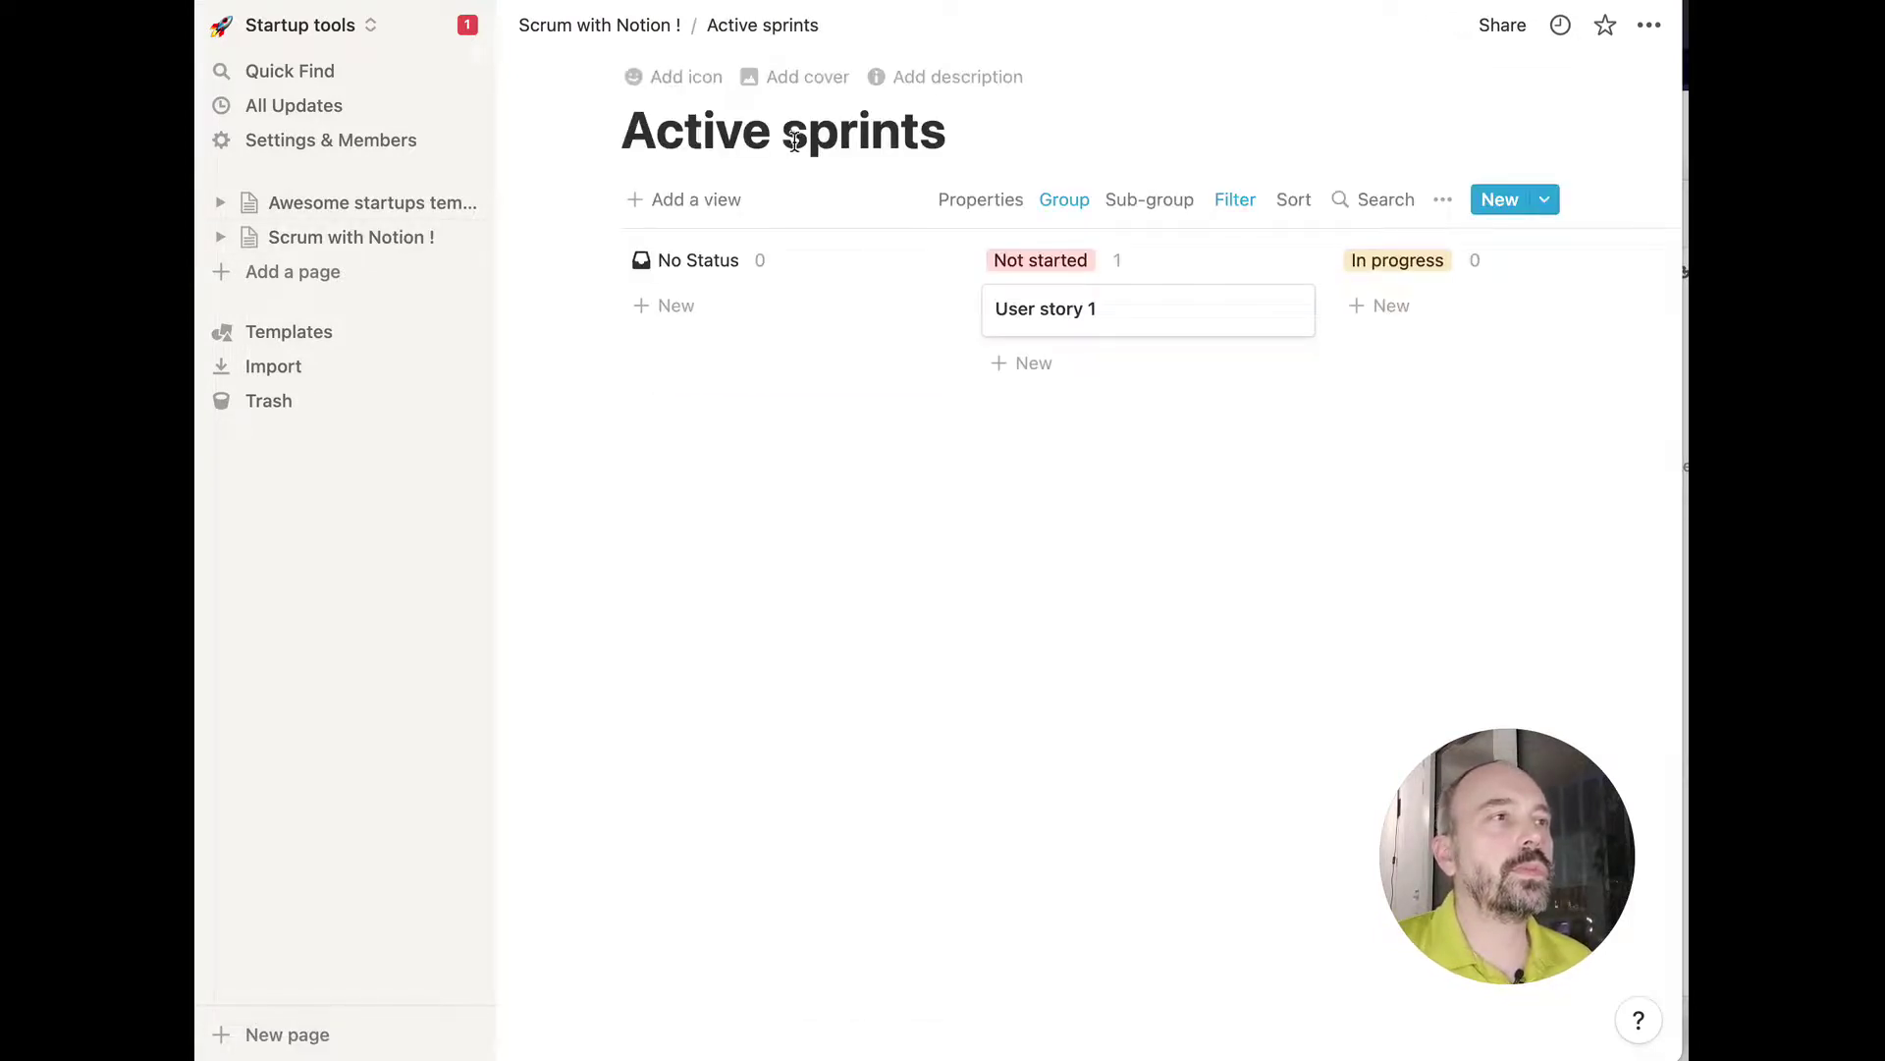
{"action": "double_click", "coordinate": [796, 132]}
{"action": "triple_click", "coordinate": [796, 140]}
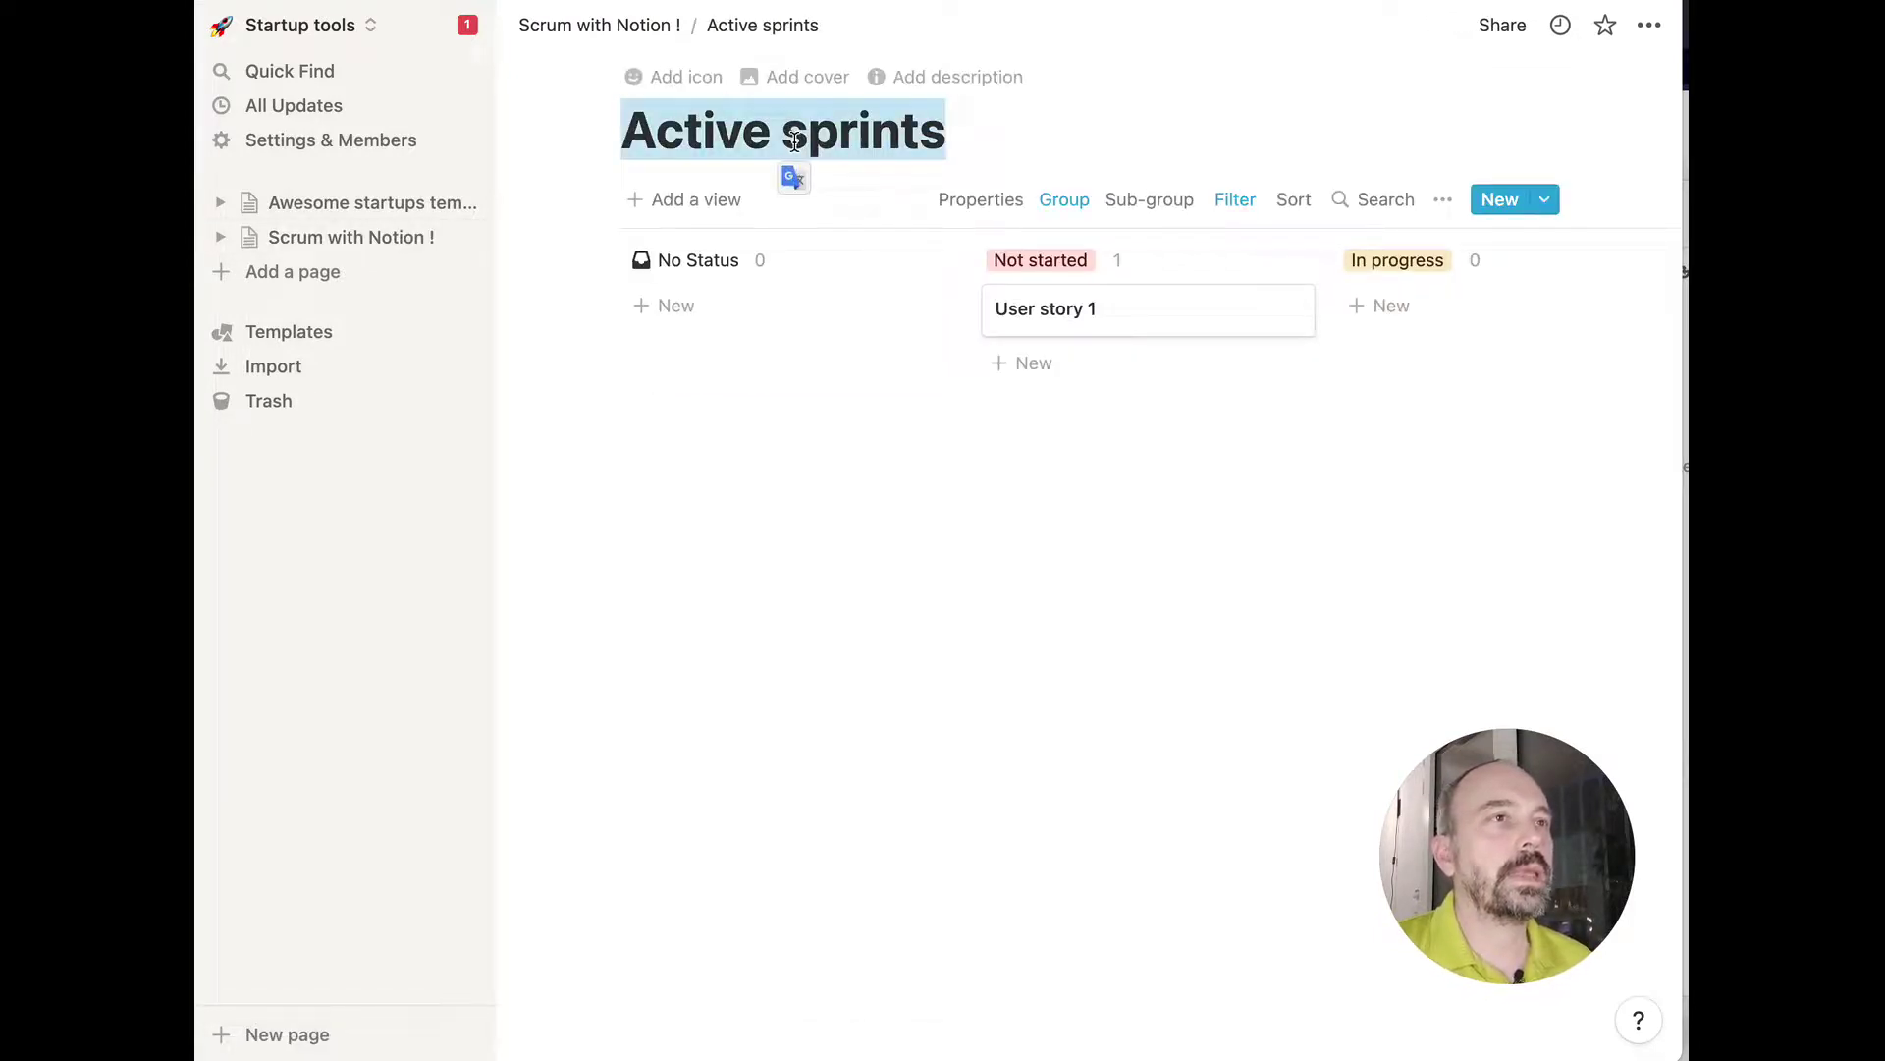
{"action": "type", "text": "Srp"}
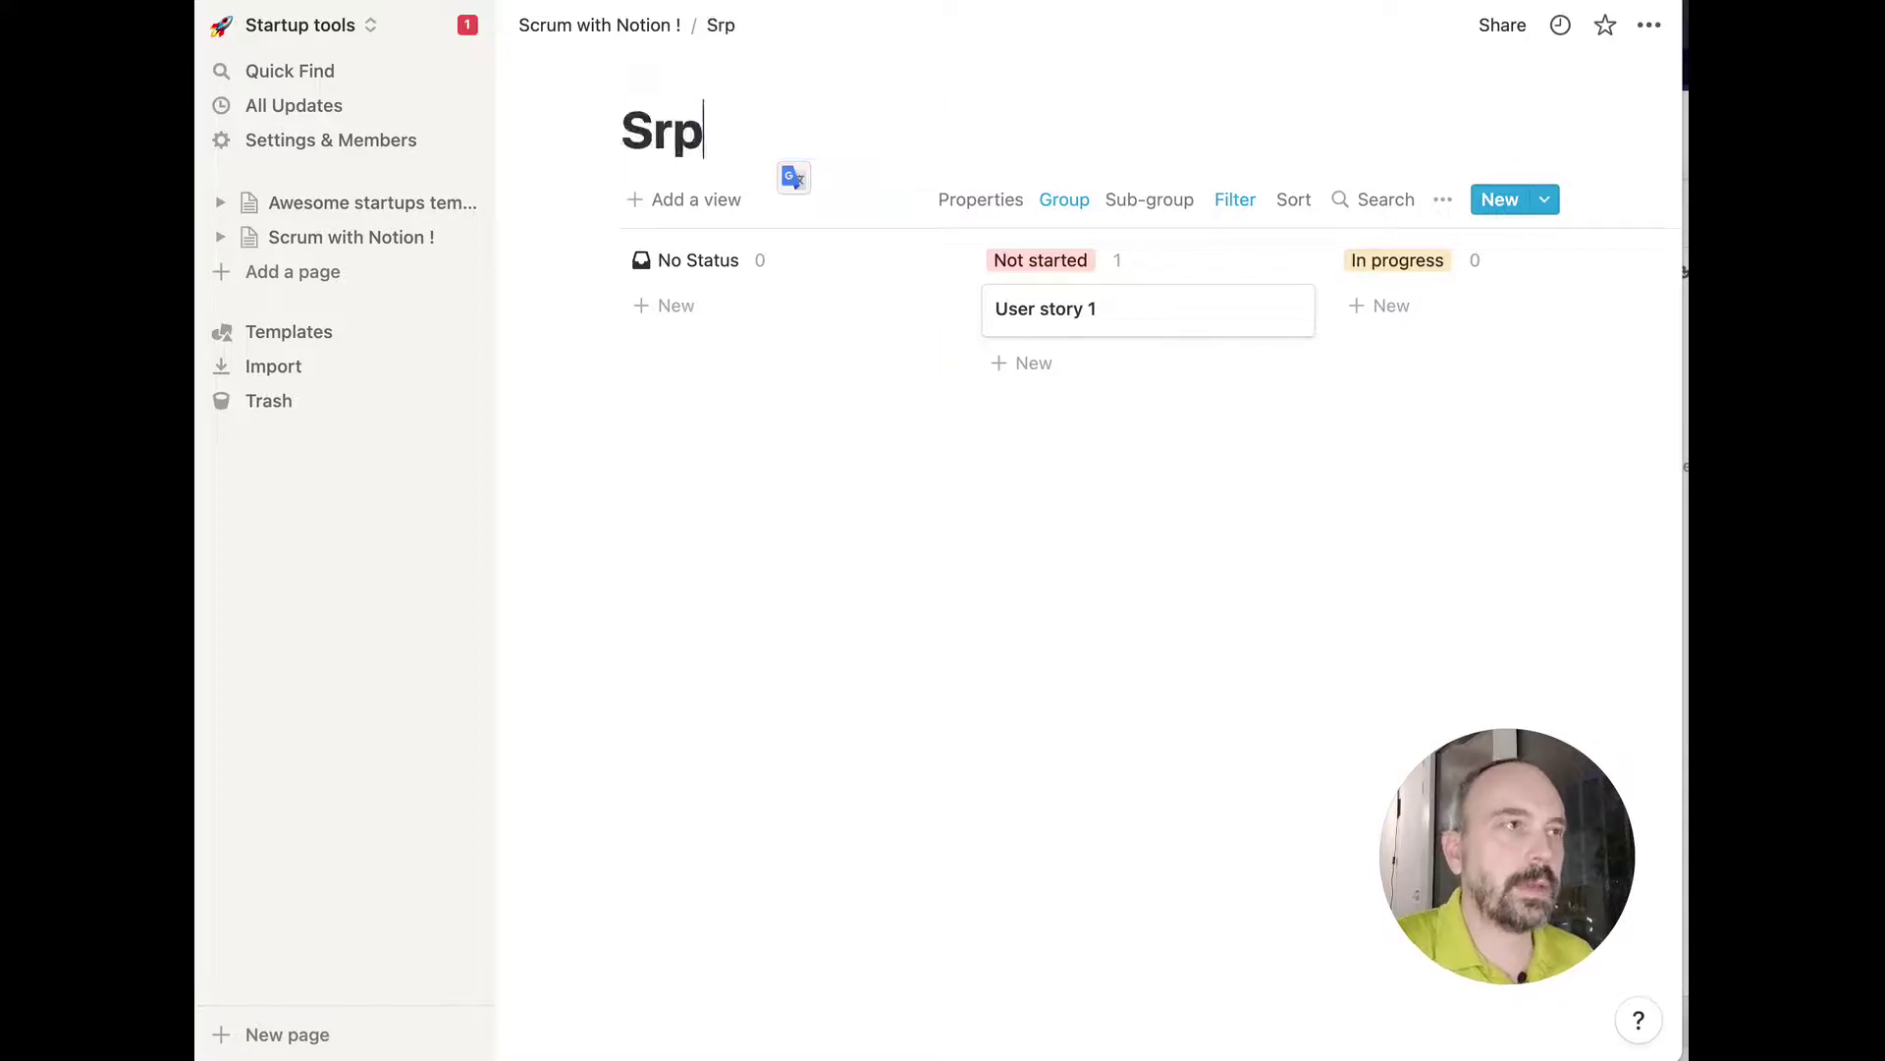
{"action": "type", "text": "i"}
{"action": "key", "text": "BackSpace"}
{"action": "key", "text": "BackSpace"}
{"action": "key", "text": "BackSpace"}
{"action": "type", "text": "ptins"}
{"action": "key", "text": "BackSpace"}
{"action": "key", "text": "BackSpace"}
{"action": "key", "text": "BackSpace"}
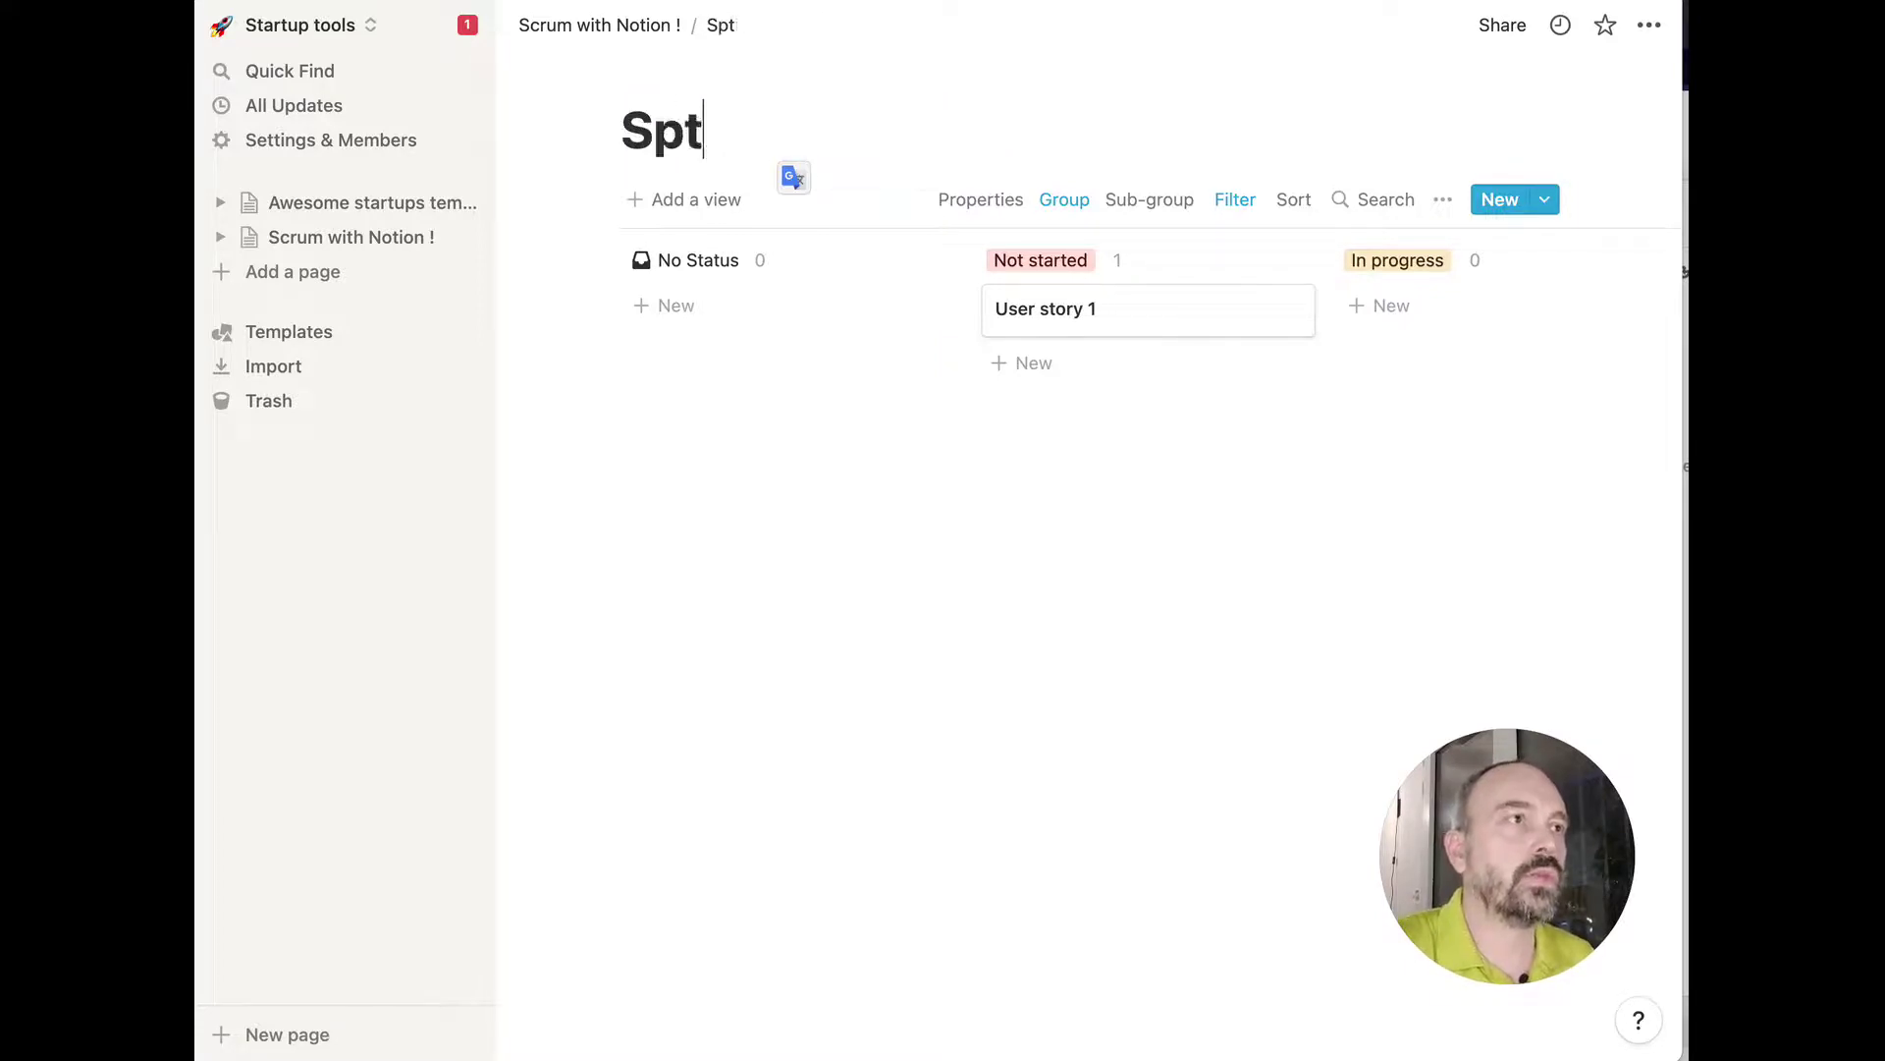
{"action": "key", "text": "BackSpace"}
{"action": "type", "text": "rints"}
Change the icon of the Sprints board database to the default yellow running person emoji.
{"action": "left_click", "coordinate": [692, 79]}
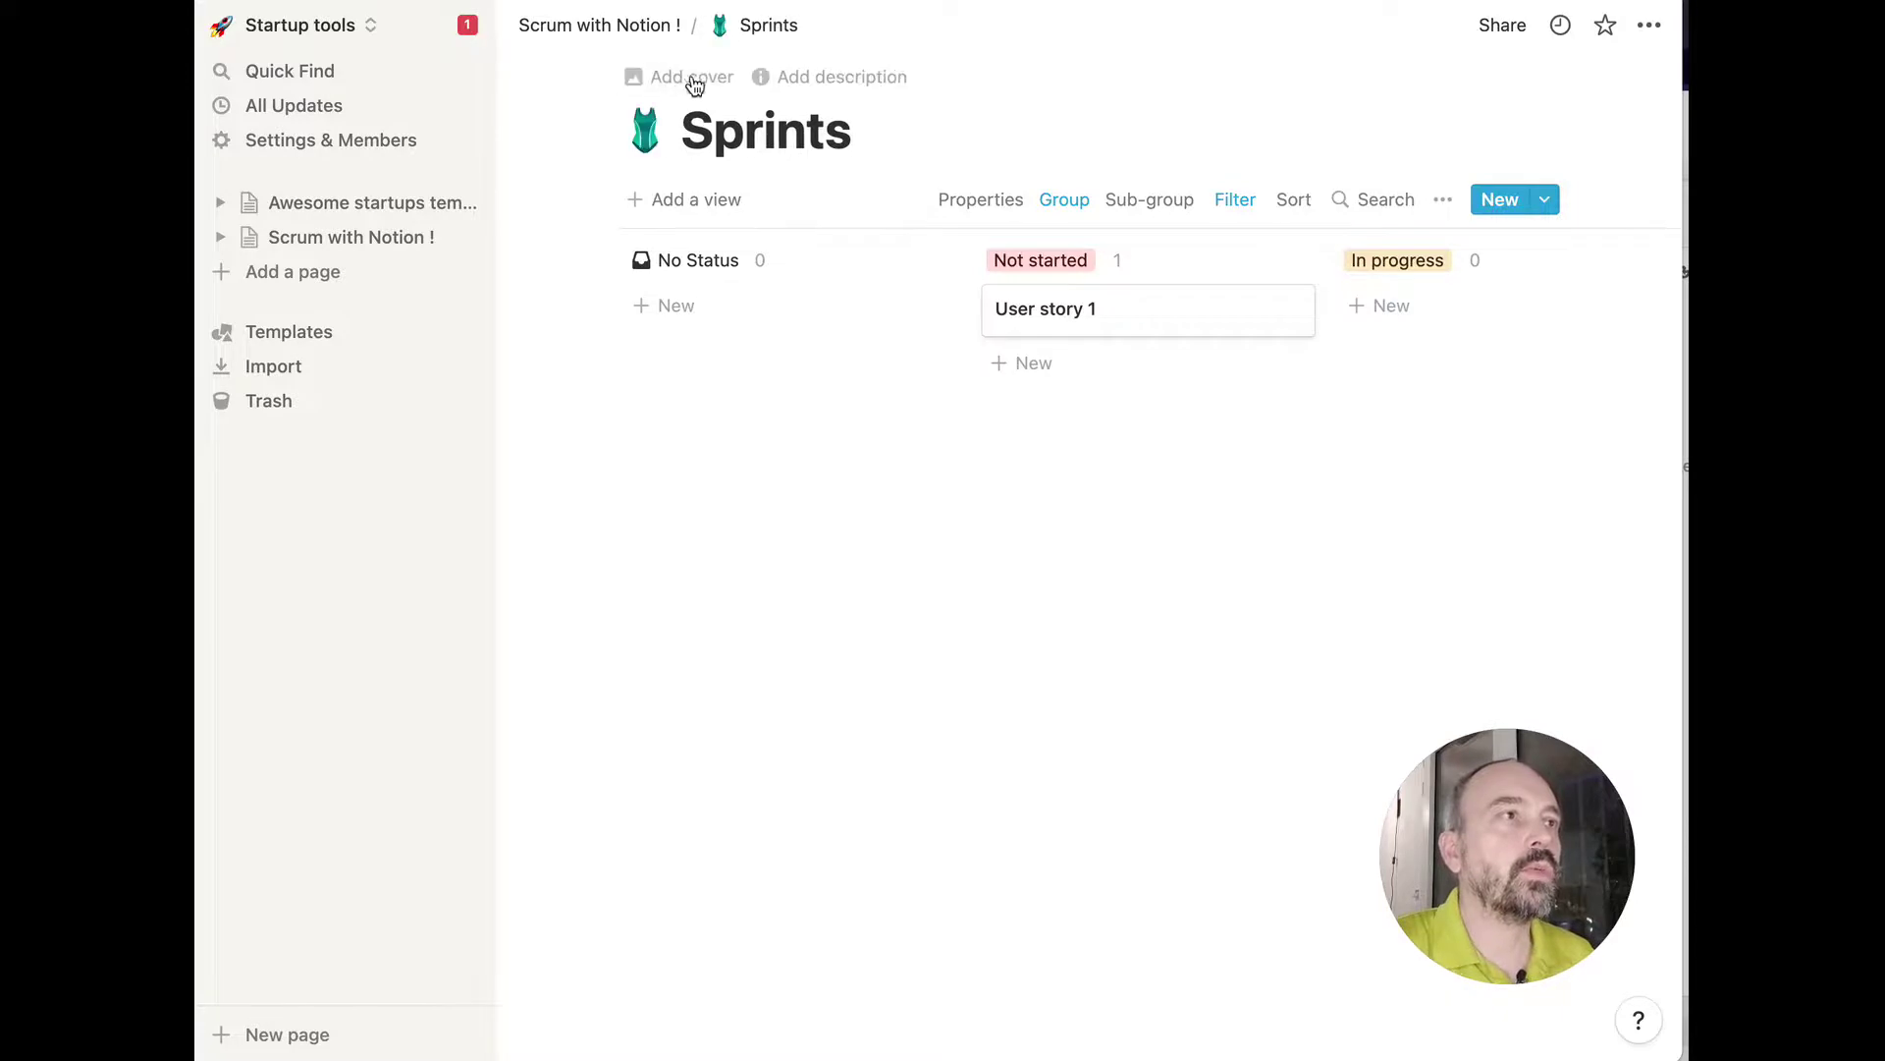
{"action": "left_click", "coordinate": [663, 145]}
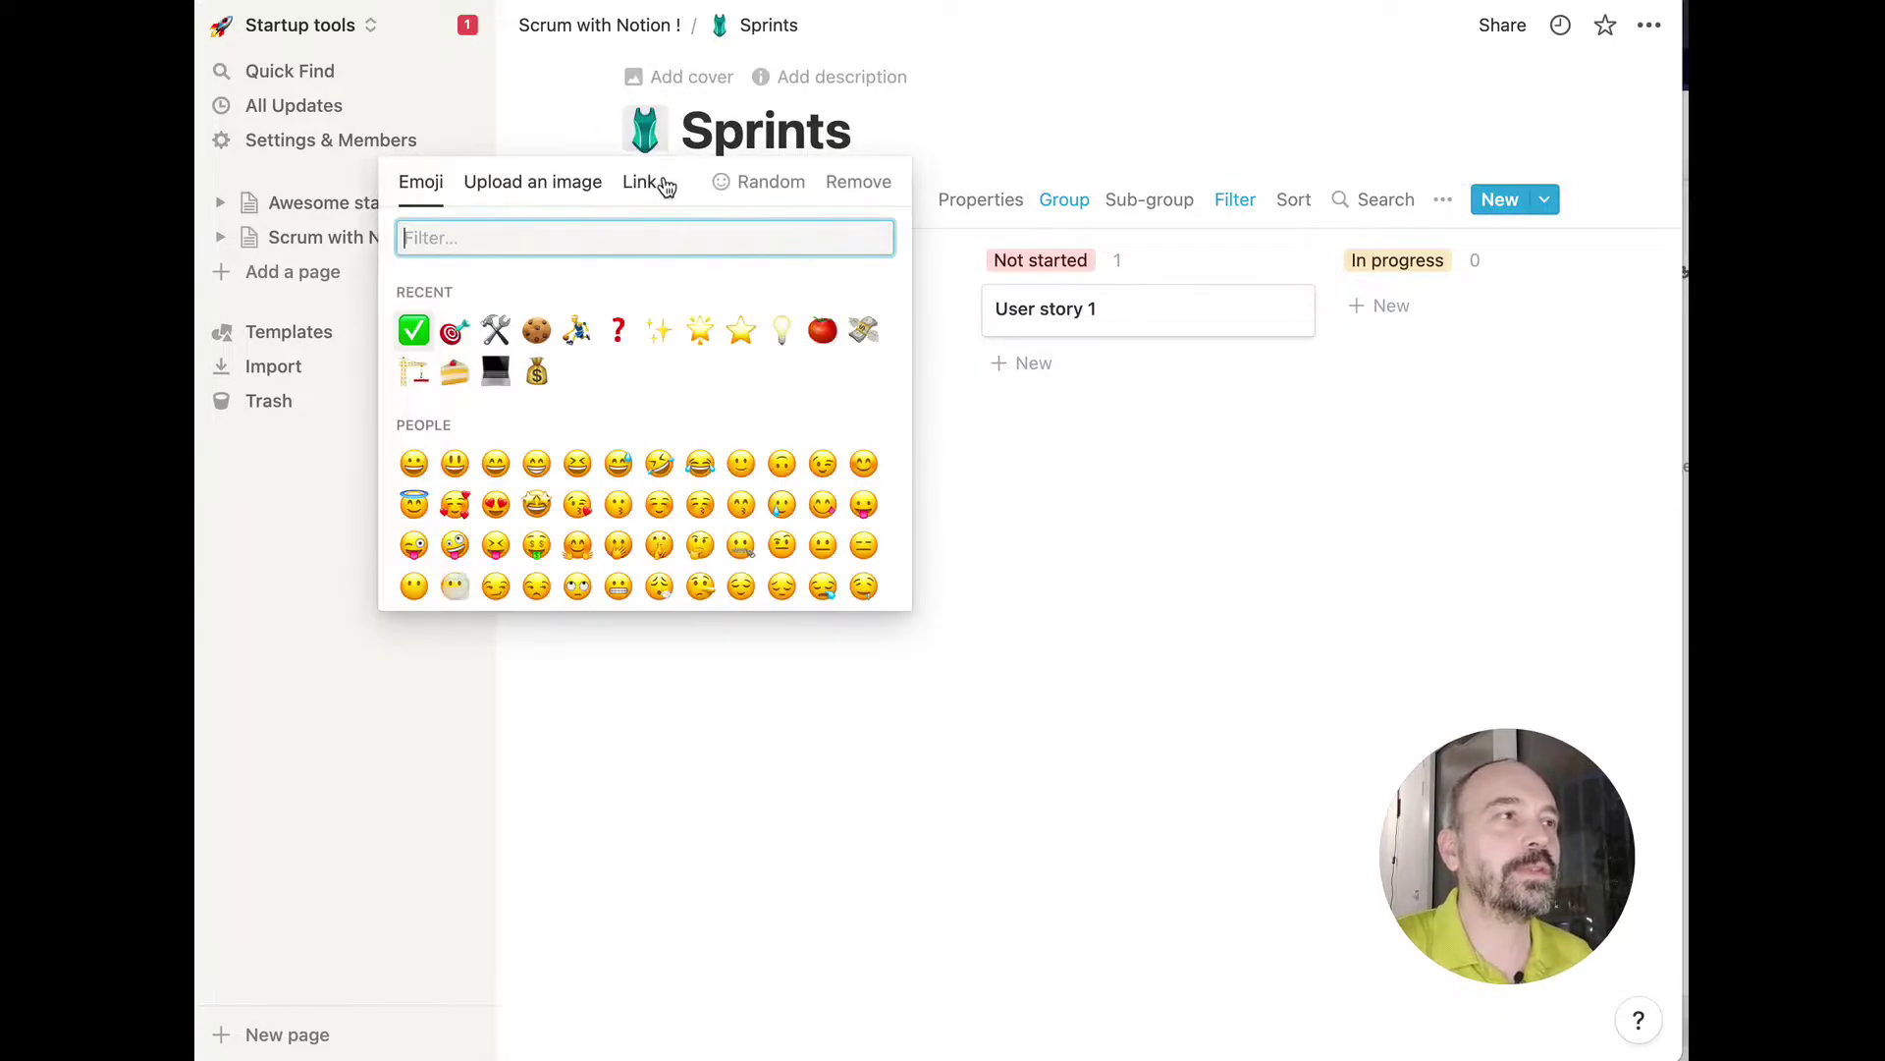
{"action": "left_click", "coordinate": [582, 237]}
{"action": "type", "text": "runn"}
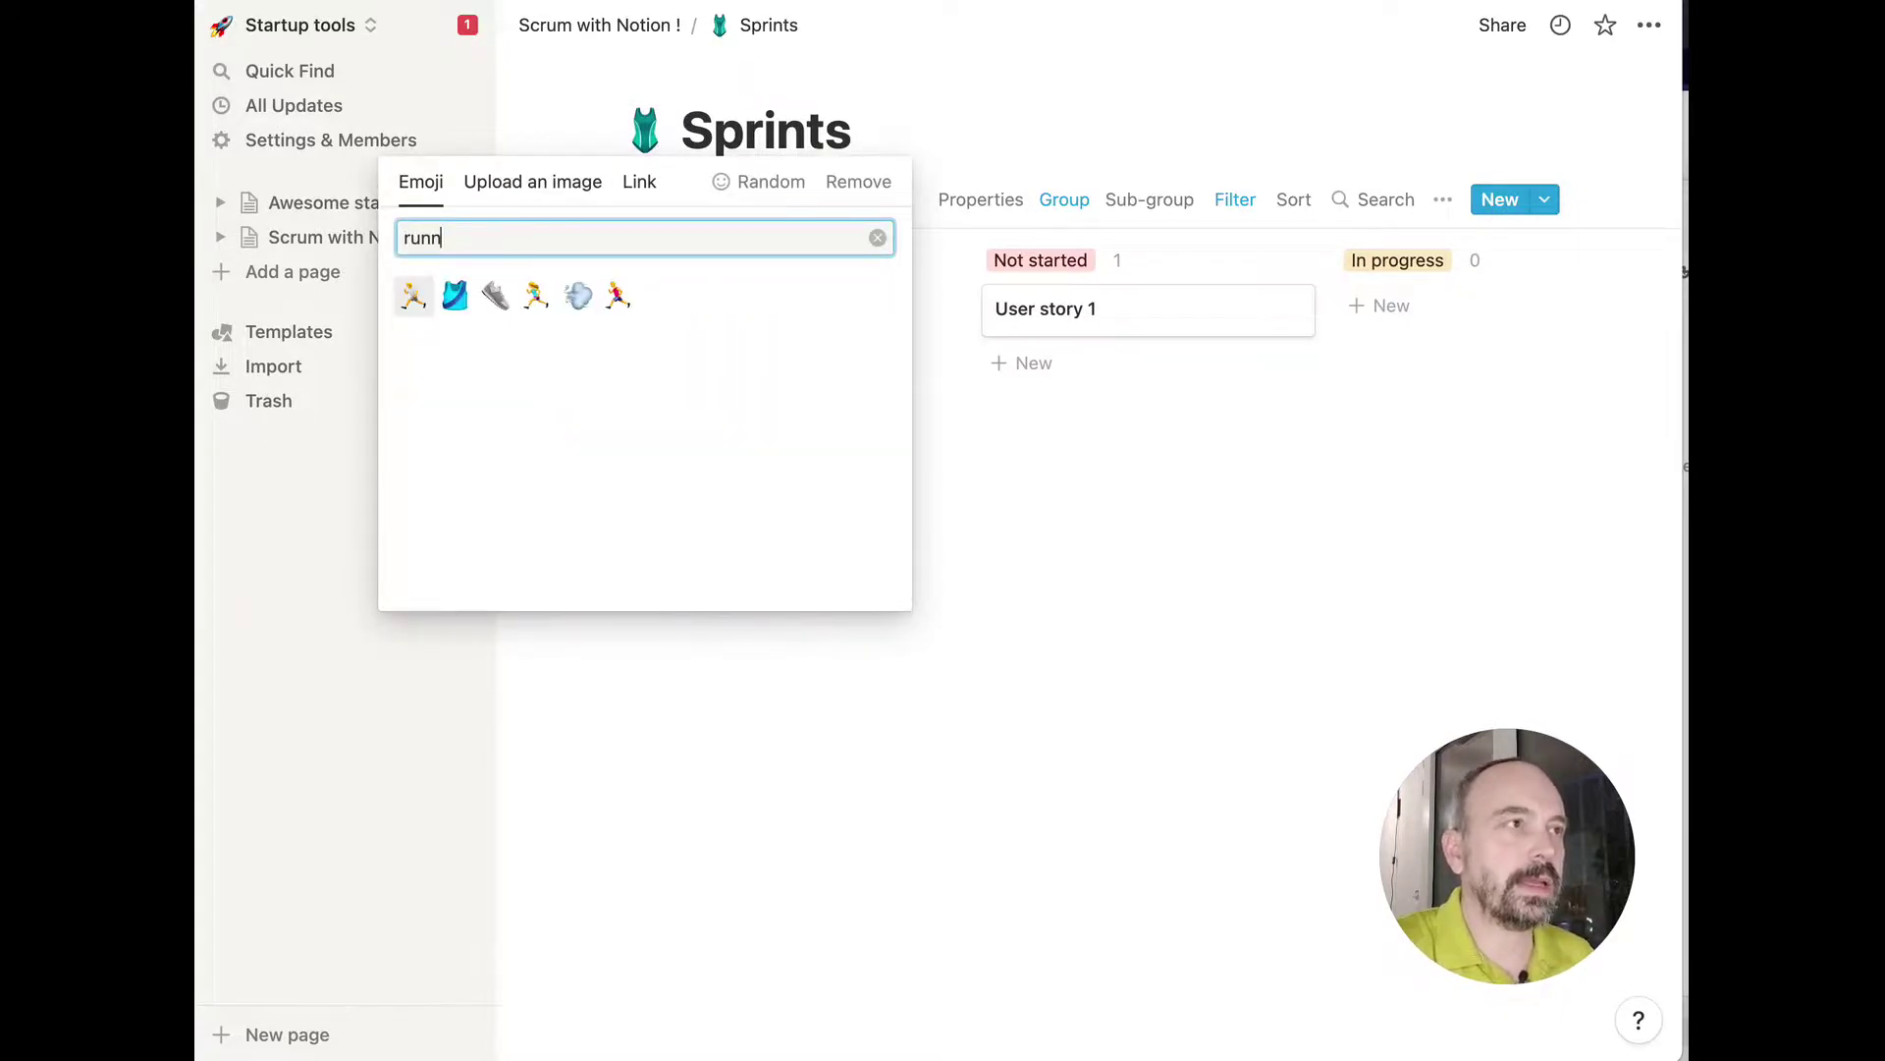
{"action": "left_click", "coordinate": [410, 297]}
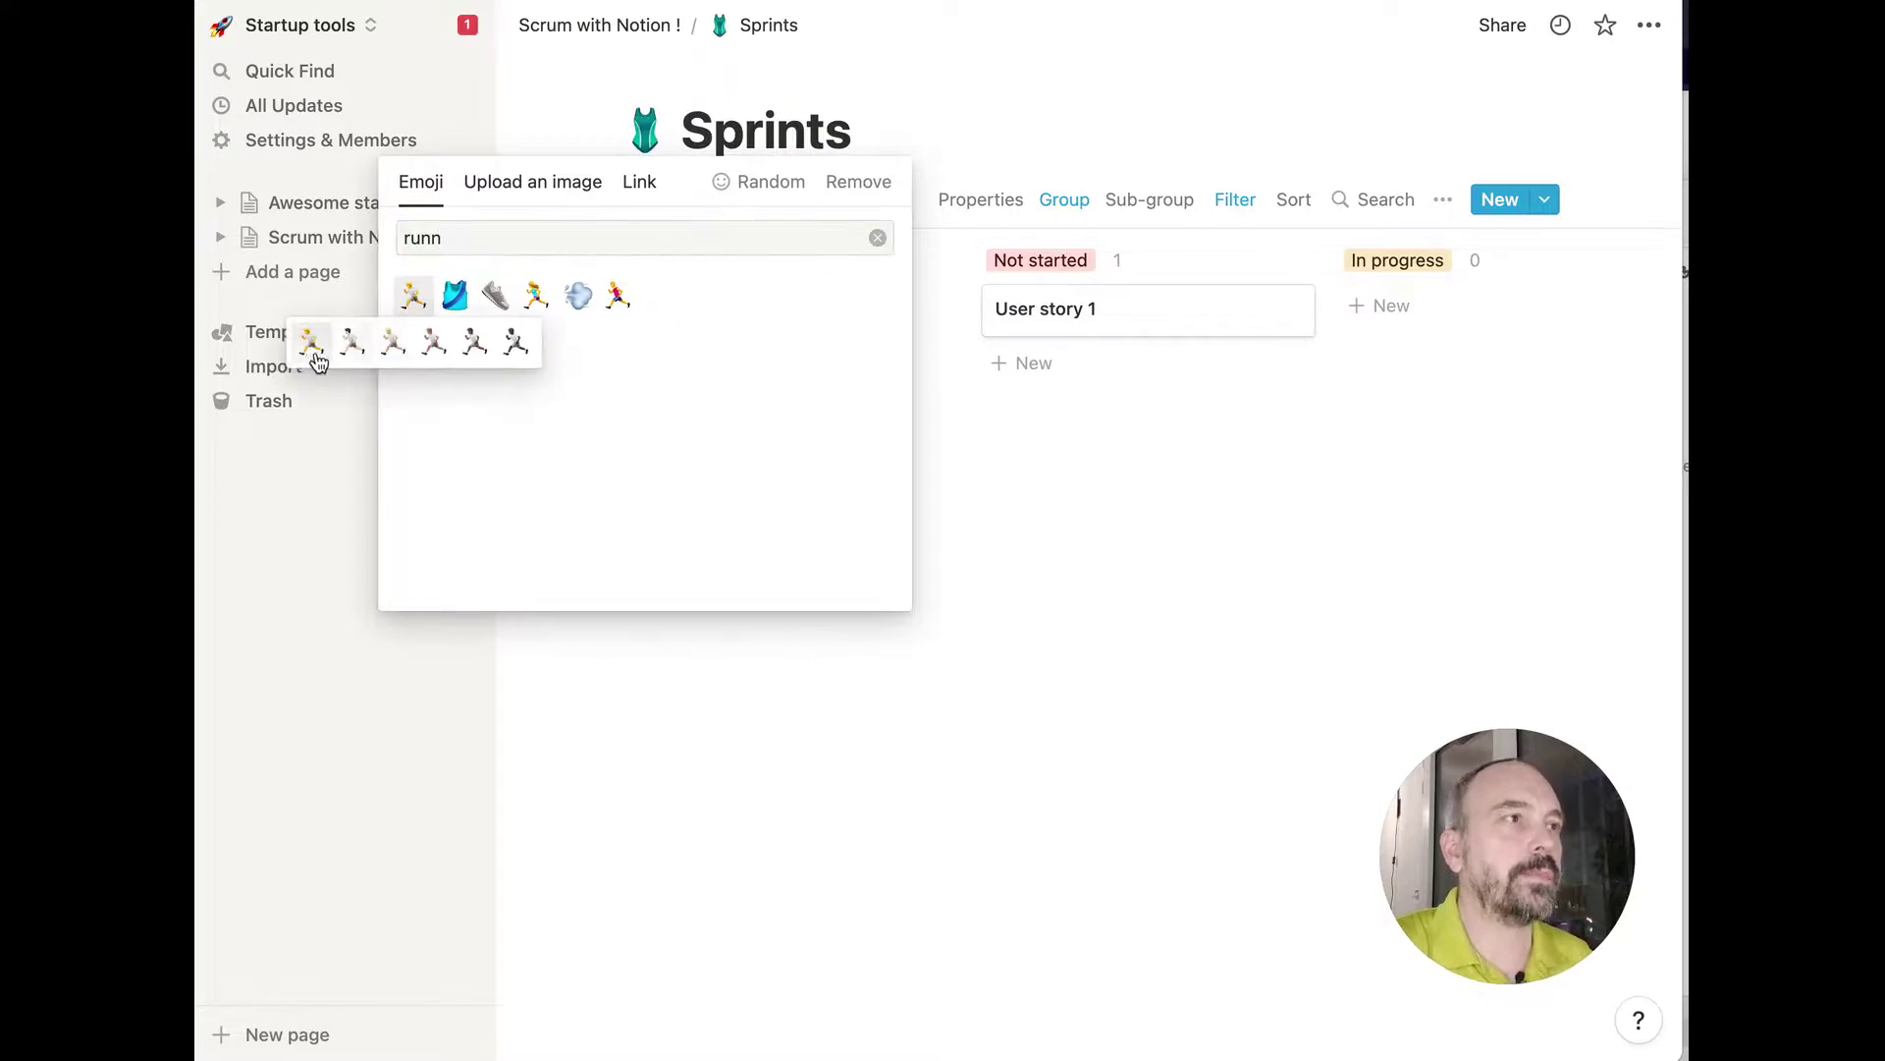
{"action": "left_click", "coordinate": [315, 356]}
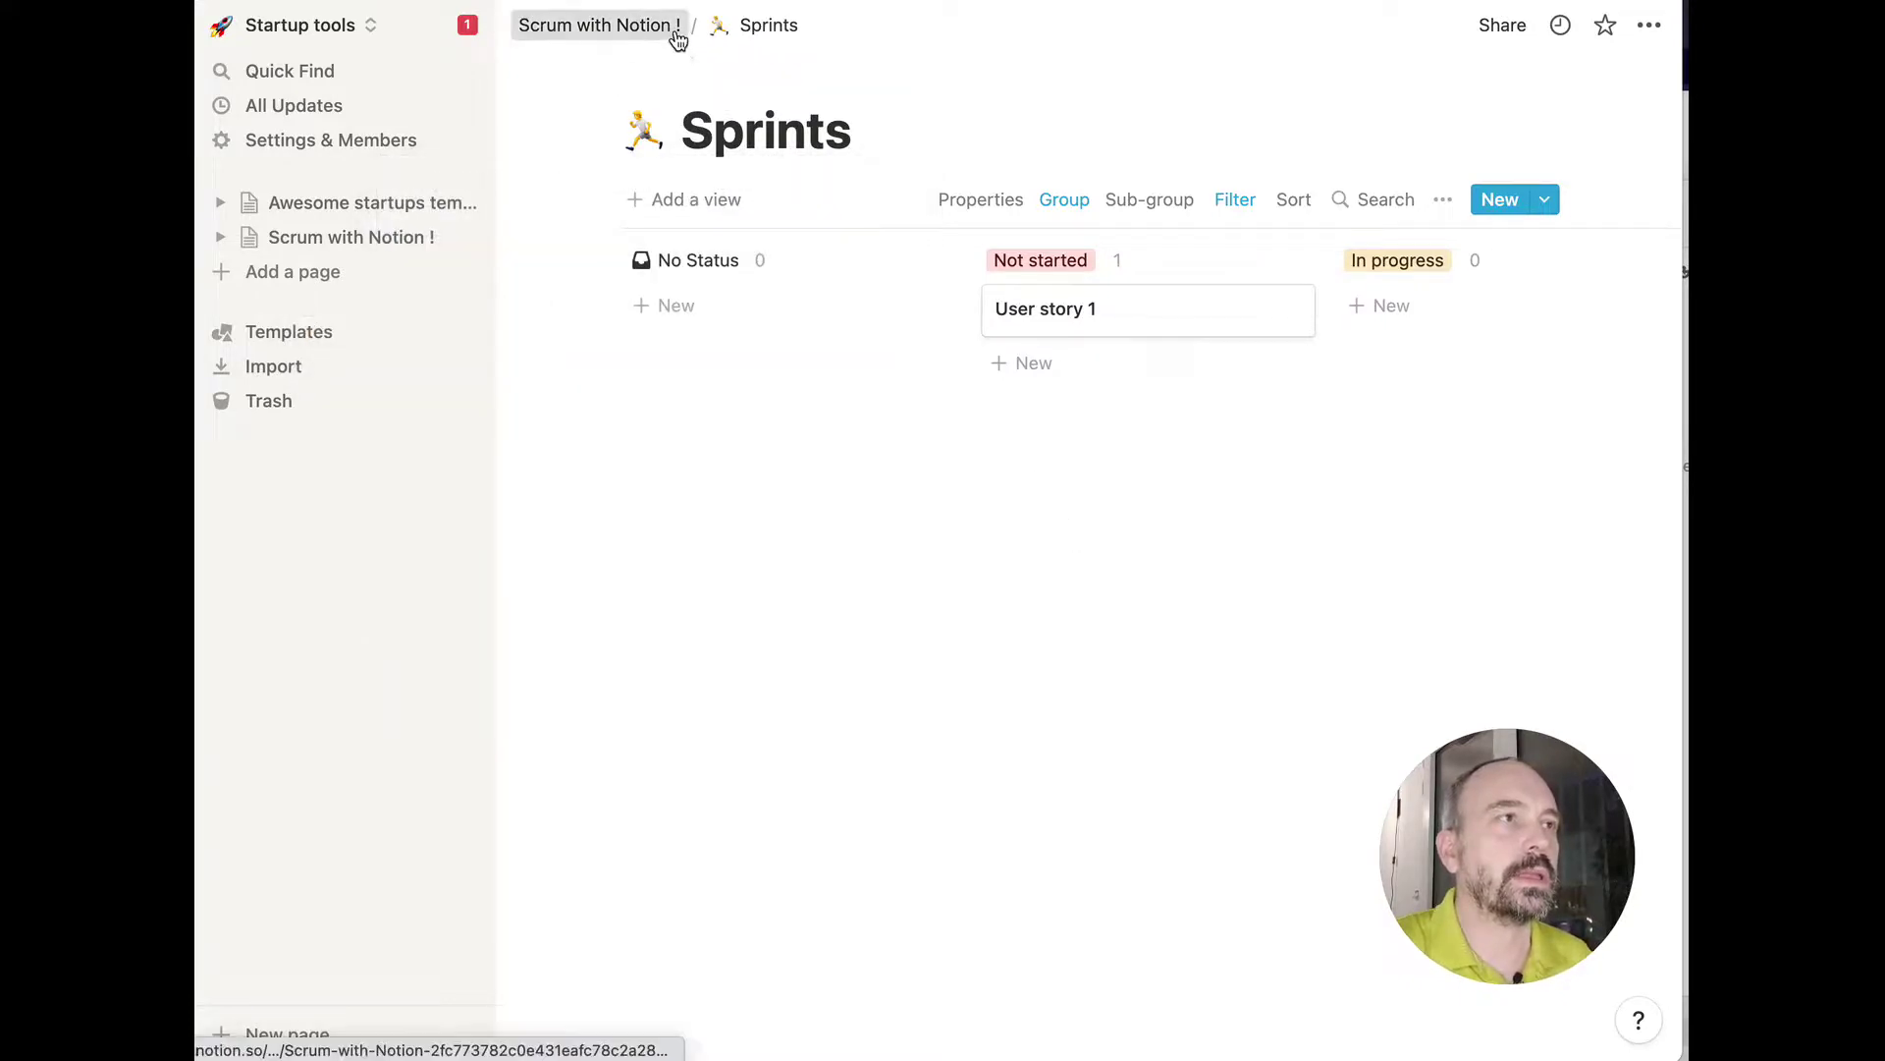
From the Scrum with Notion ! page, open the Sprints timeline database and give it the yellow running person emoji as icon.
{"action": "left_click", "coordinate": [678, 39]}
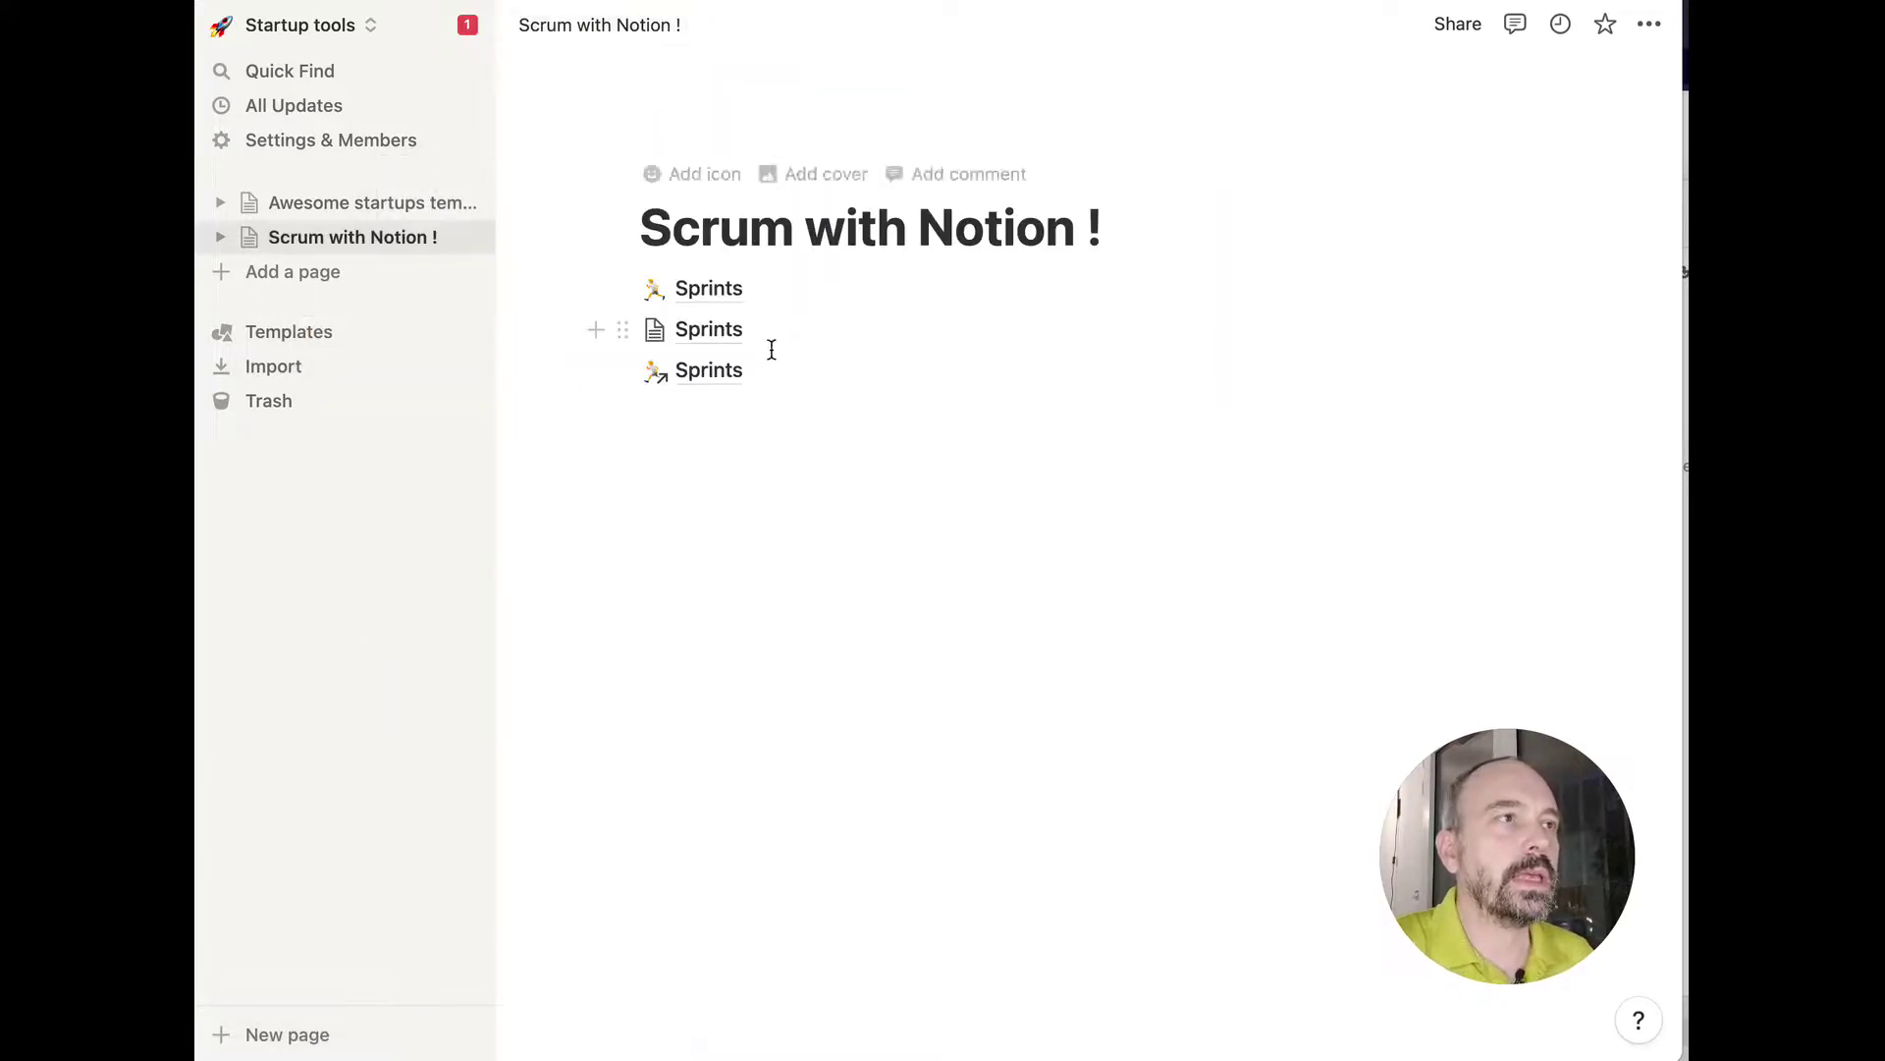
{"action": "left_click", "coordinate": [678, 334]}
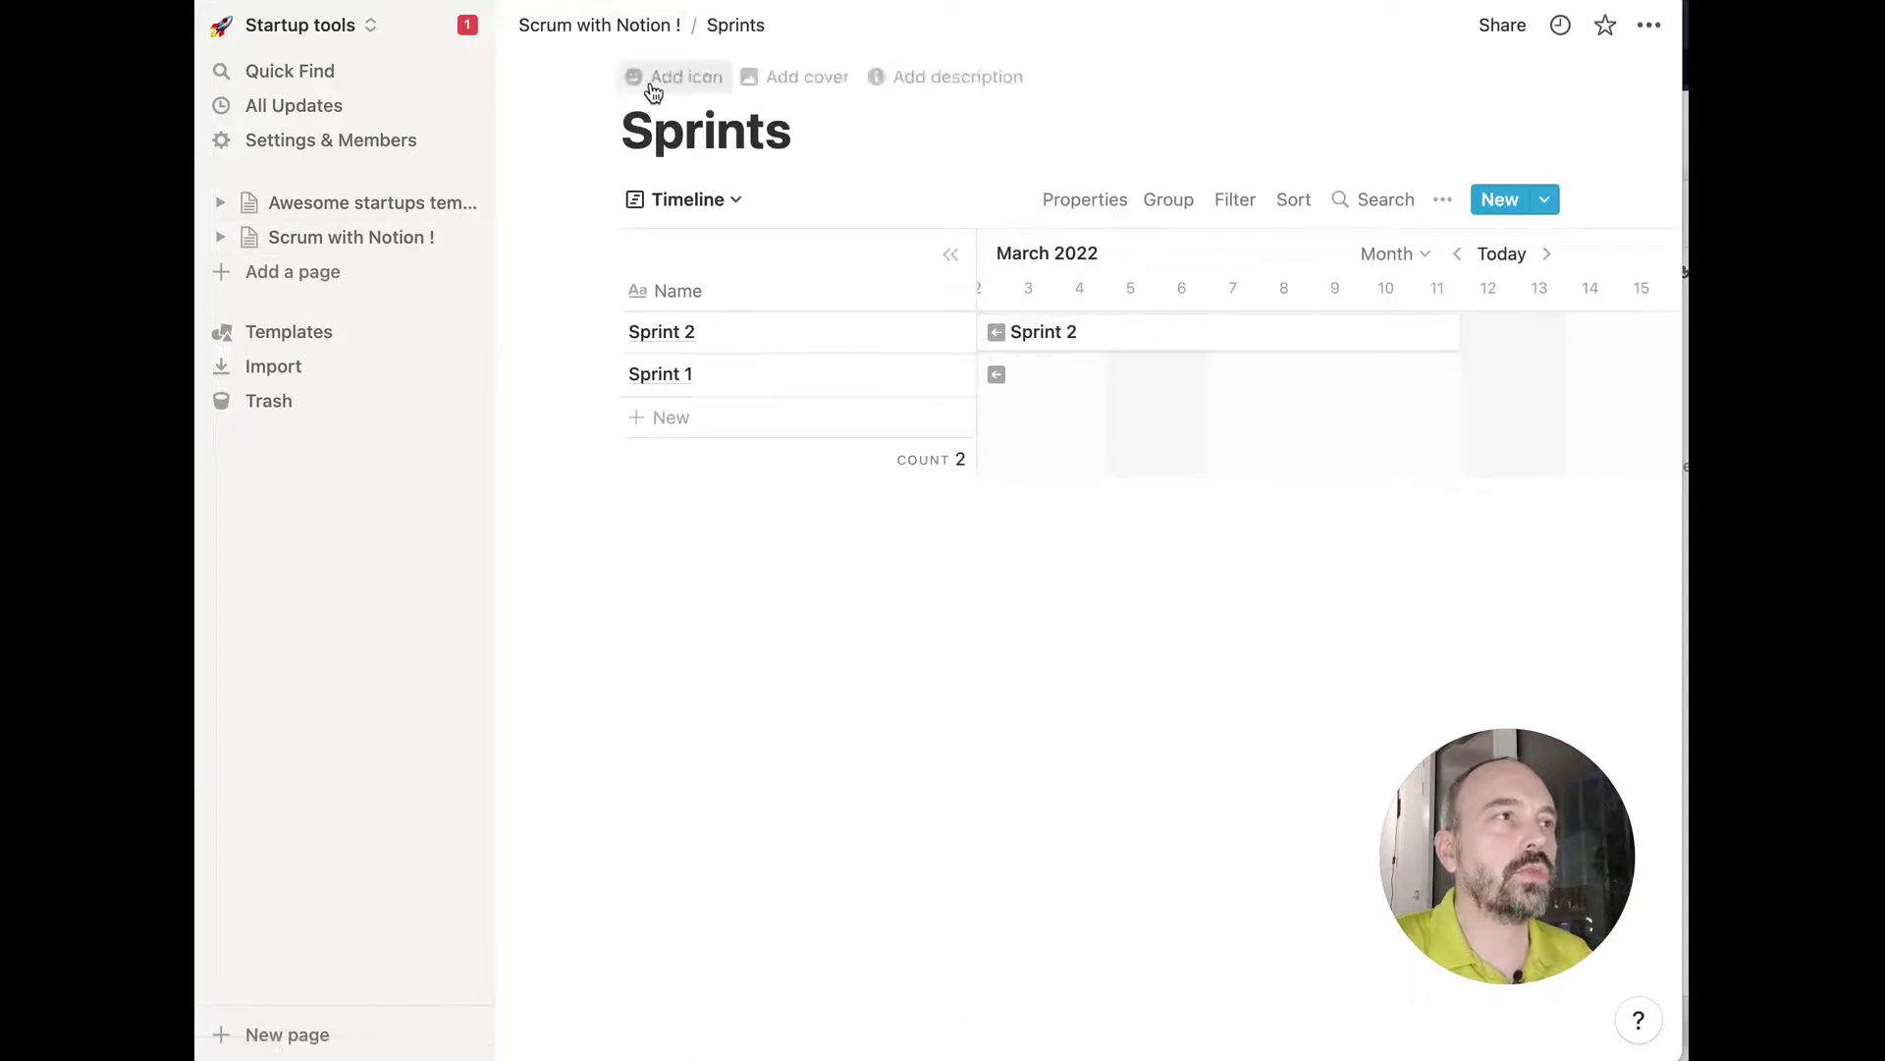
{"action": "left_click", "coordinate": [654, 78]}
{"action": "left_click", "coordinate": [647, 138]}
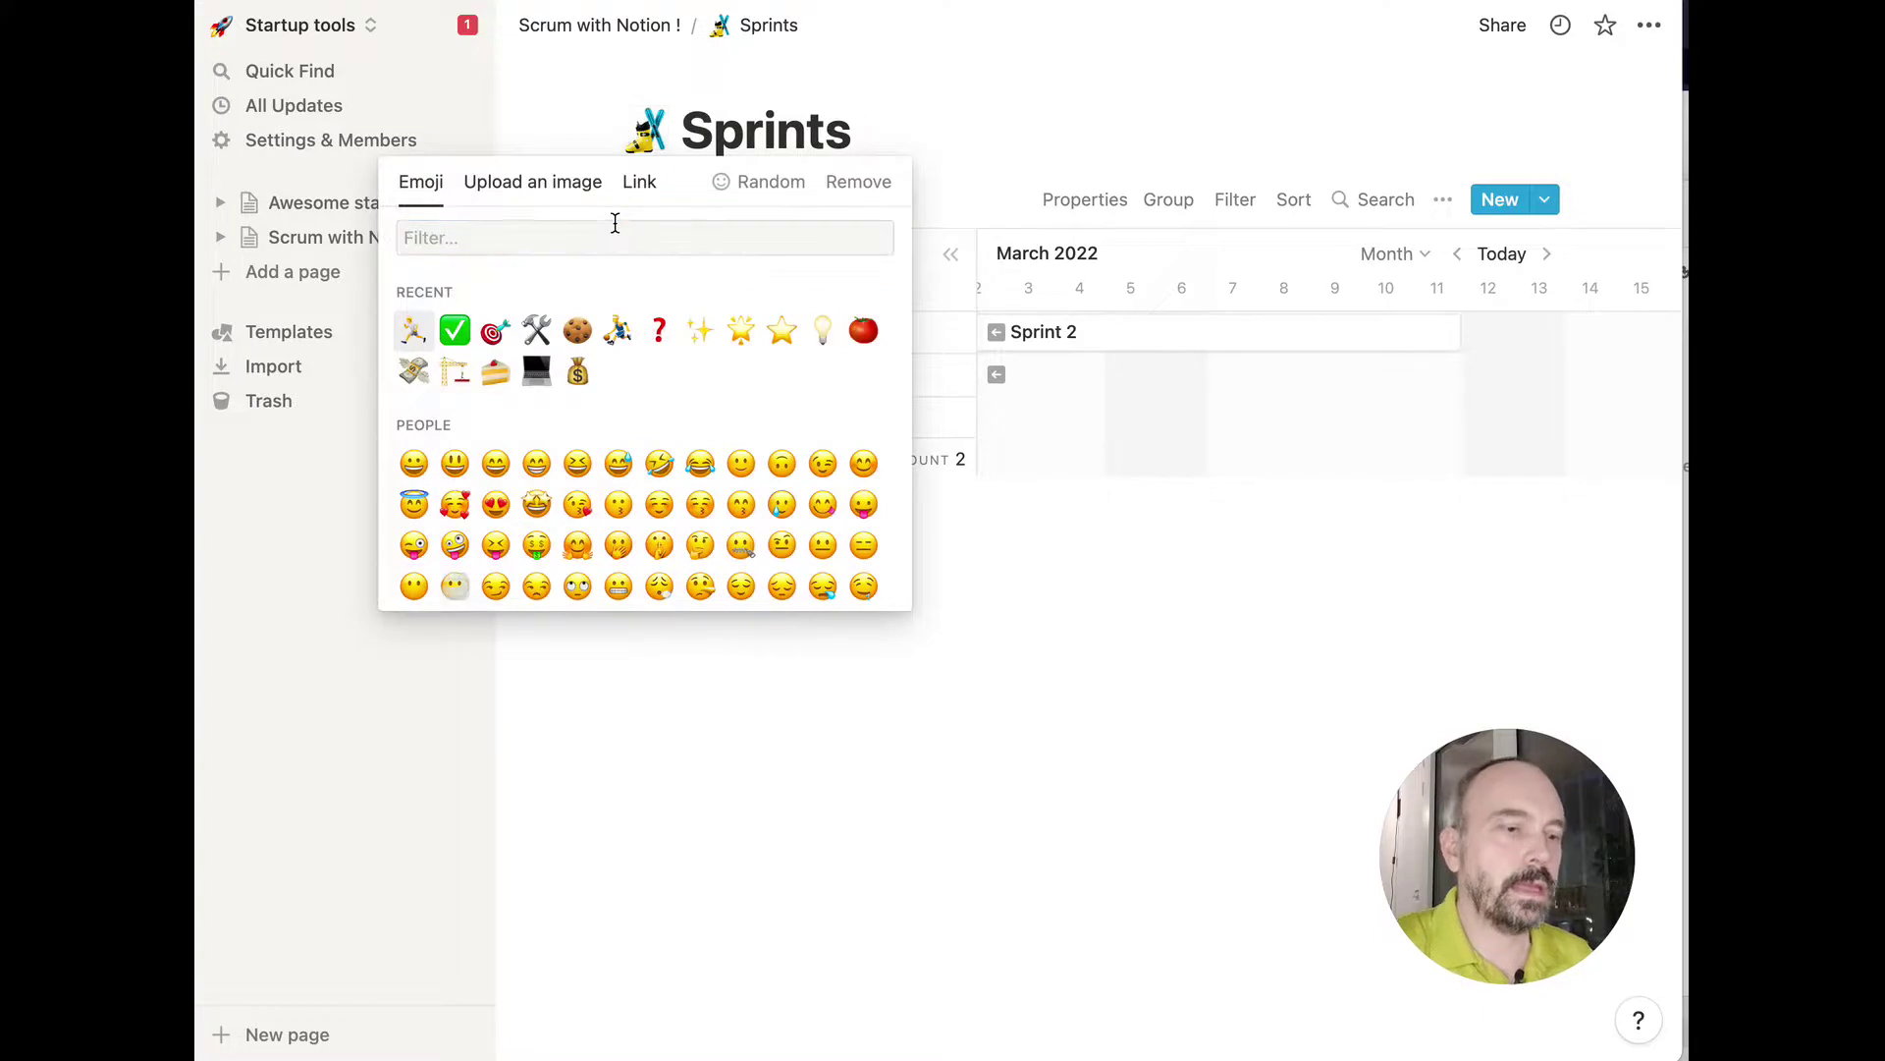
{"action": "left_click", "coordinate": [615, 231]}
{"action": "type", "text": "runn"}
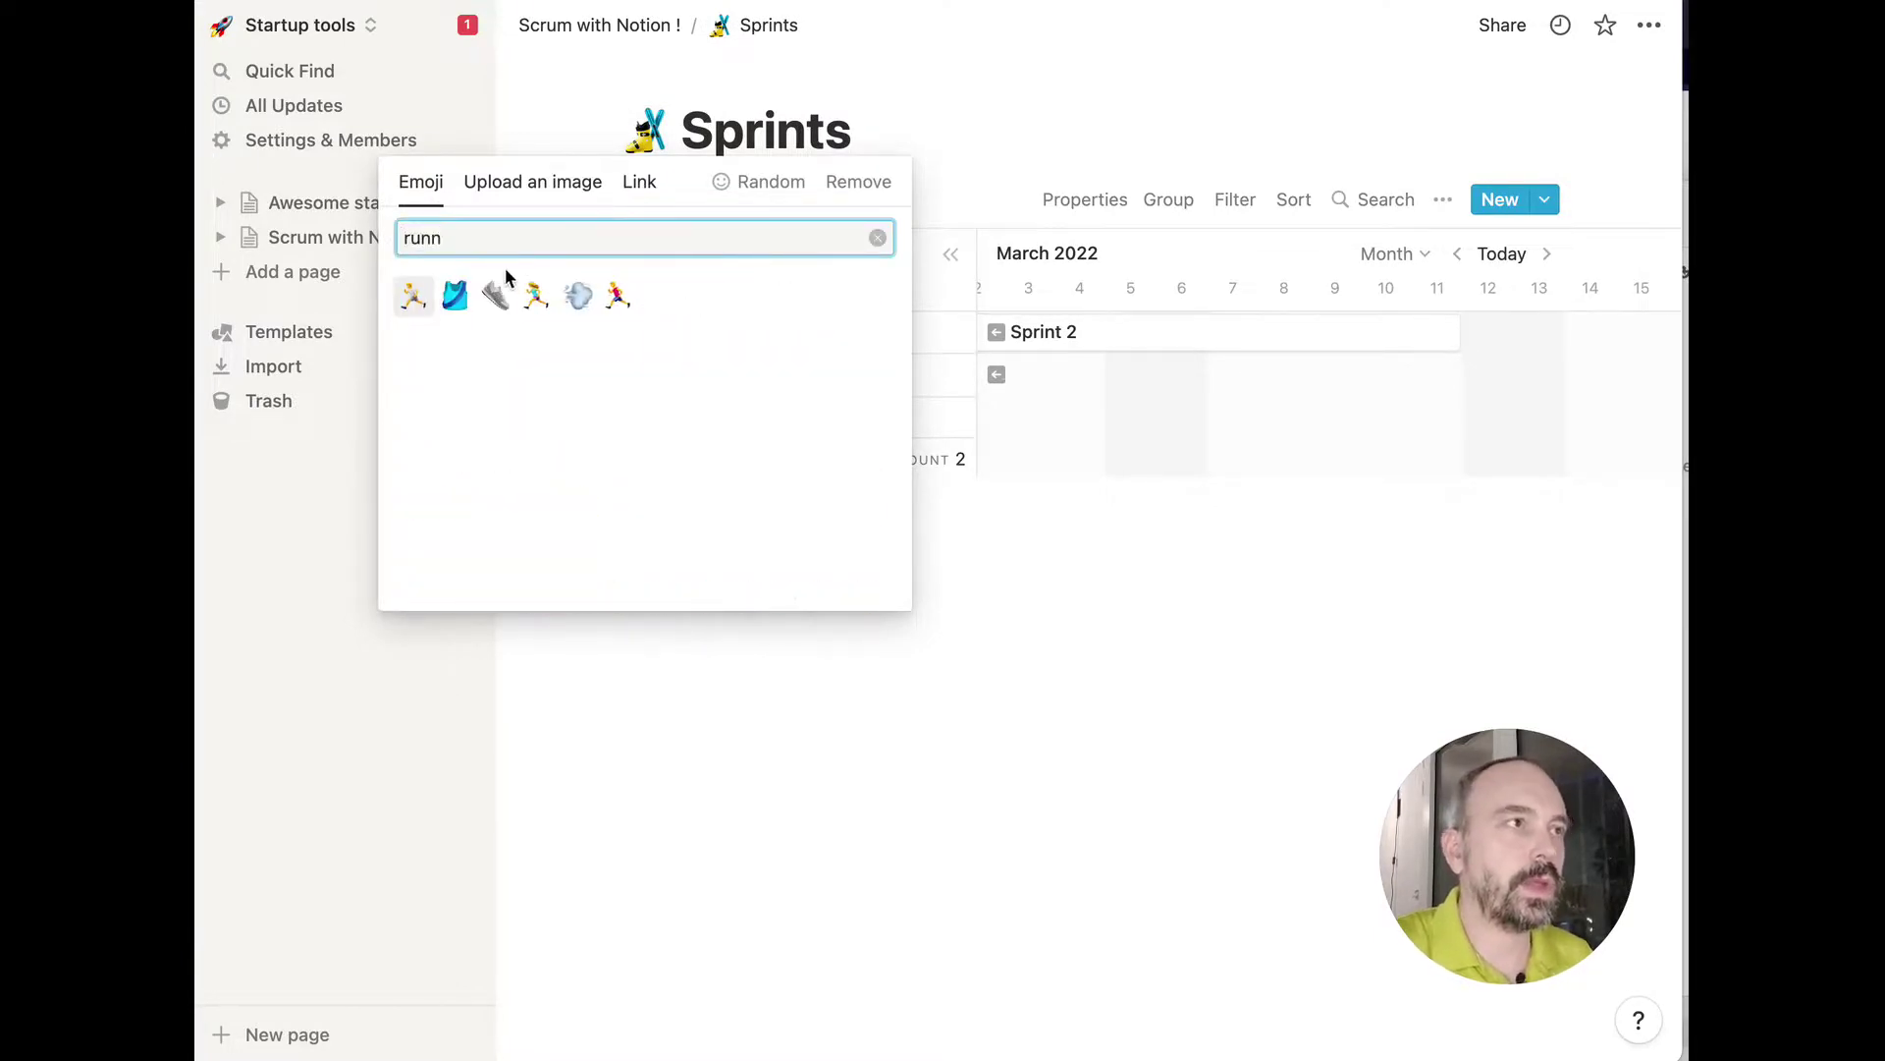
{"action": "left_click", "coordinate": [414, 295]}
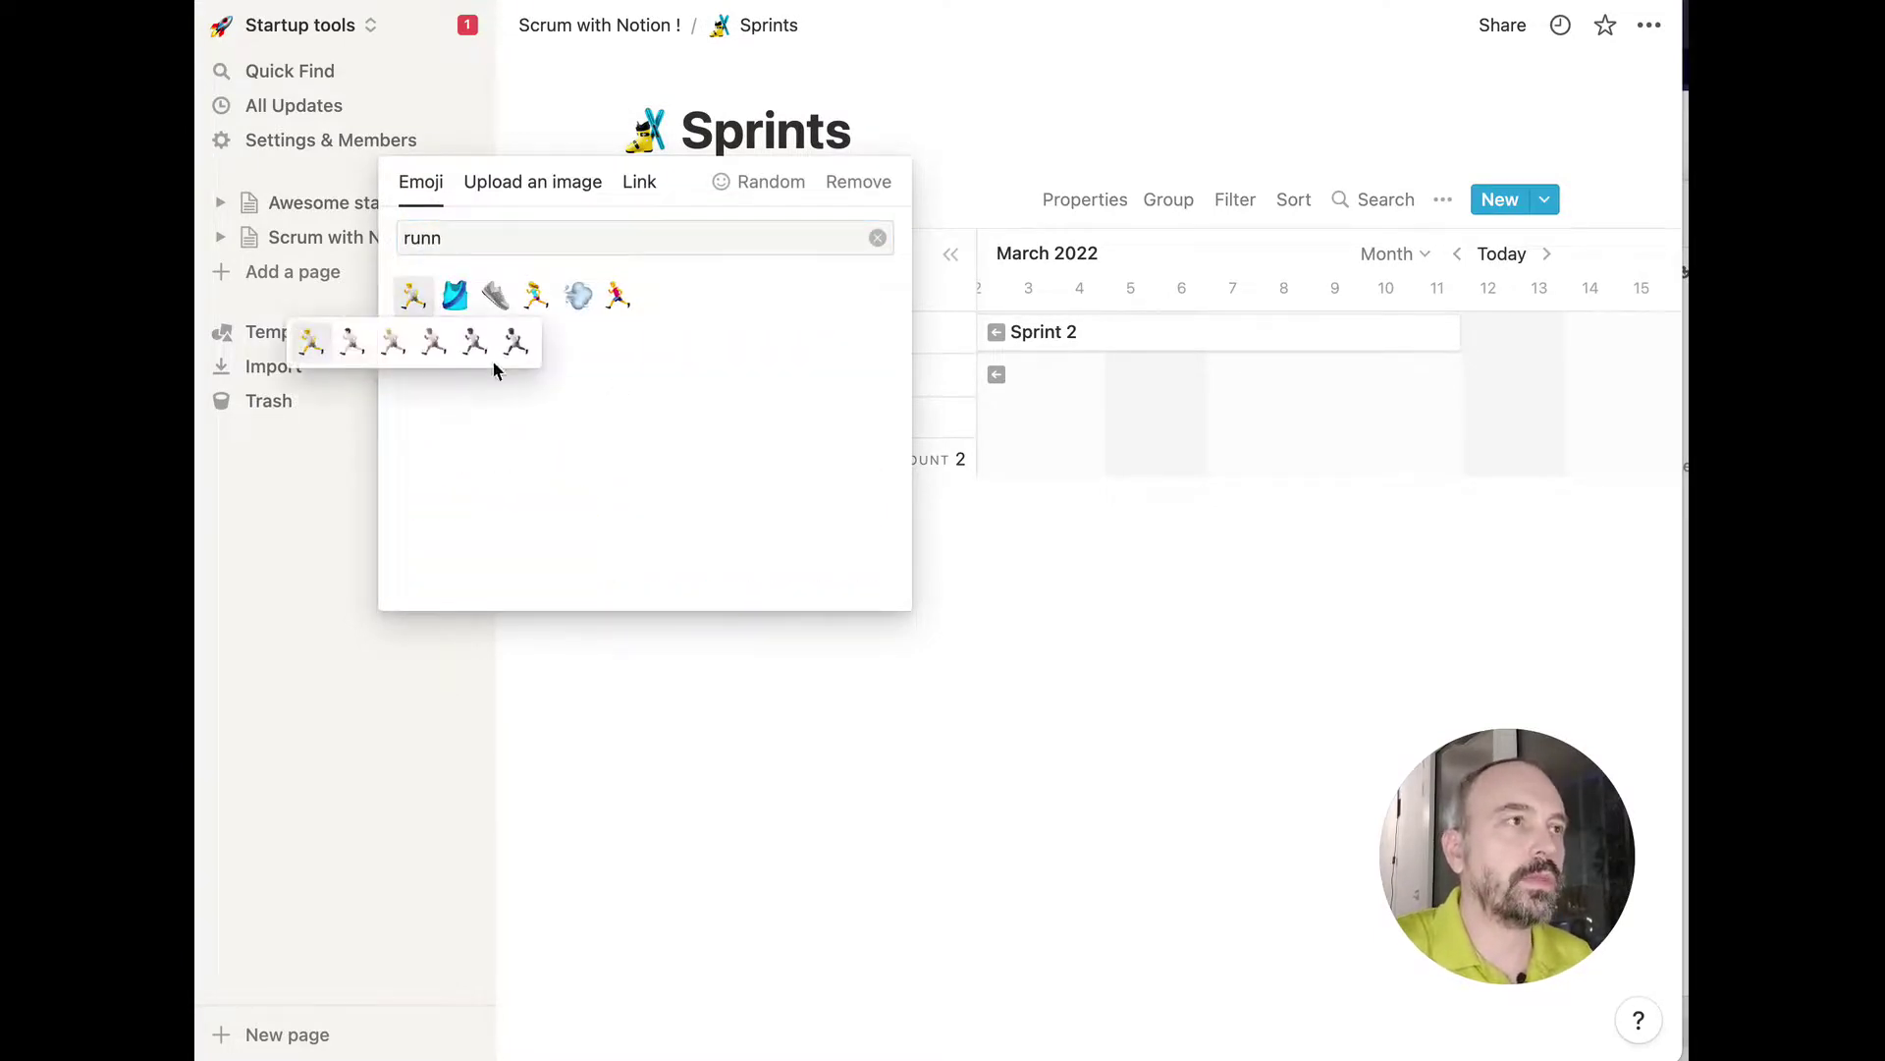
{"action": "left_click", "coordinate": [310, 339]}
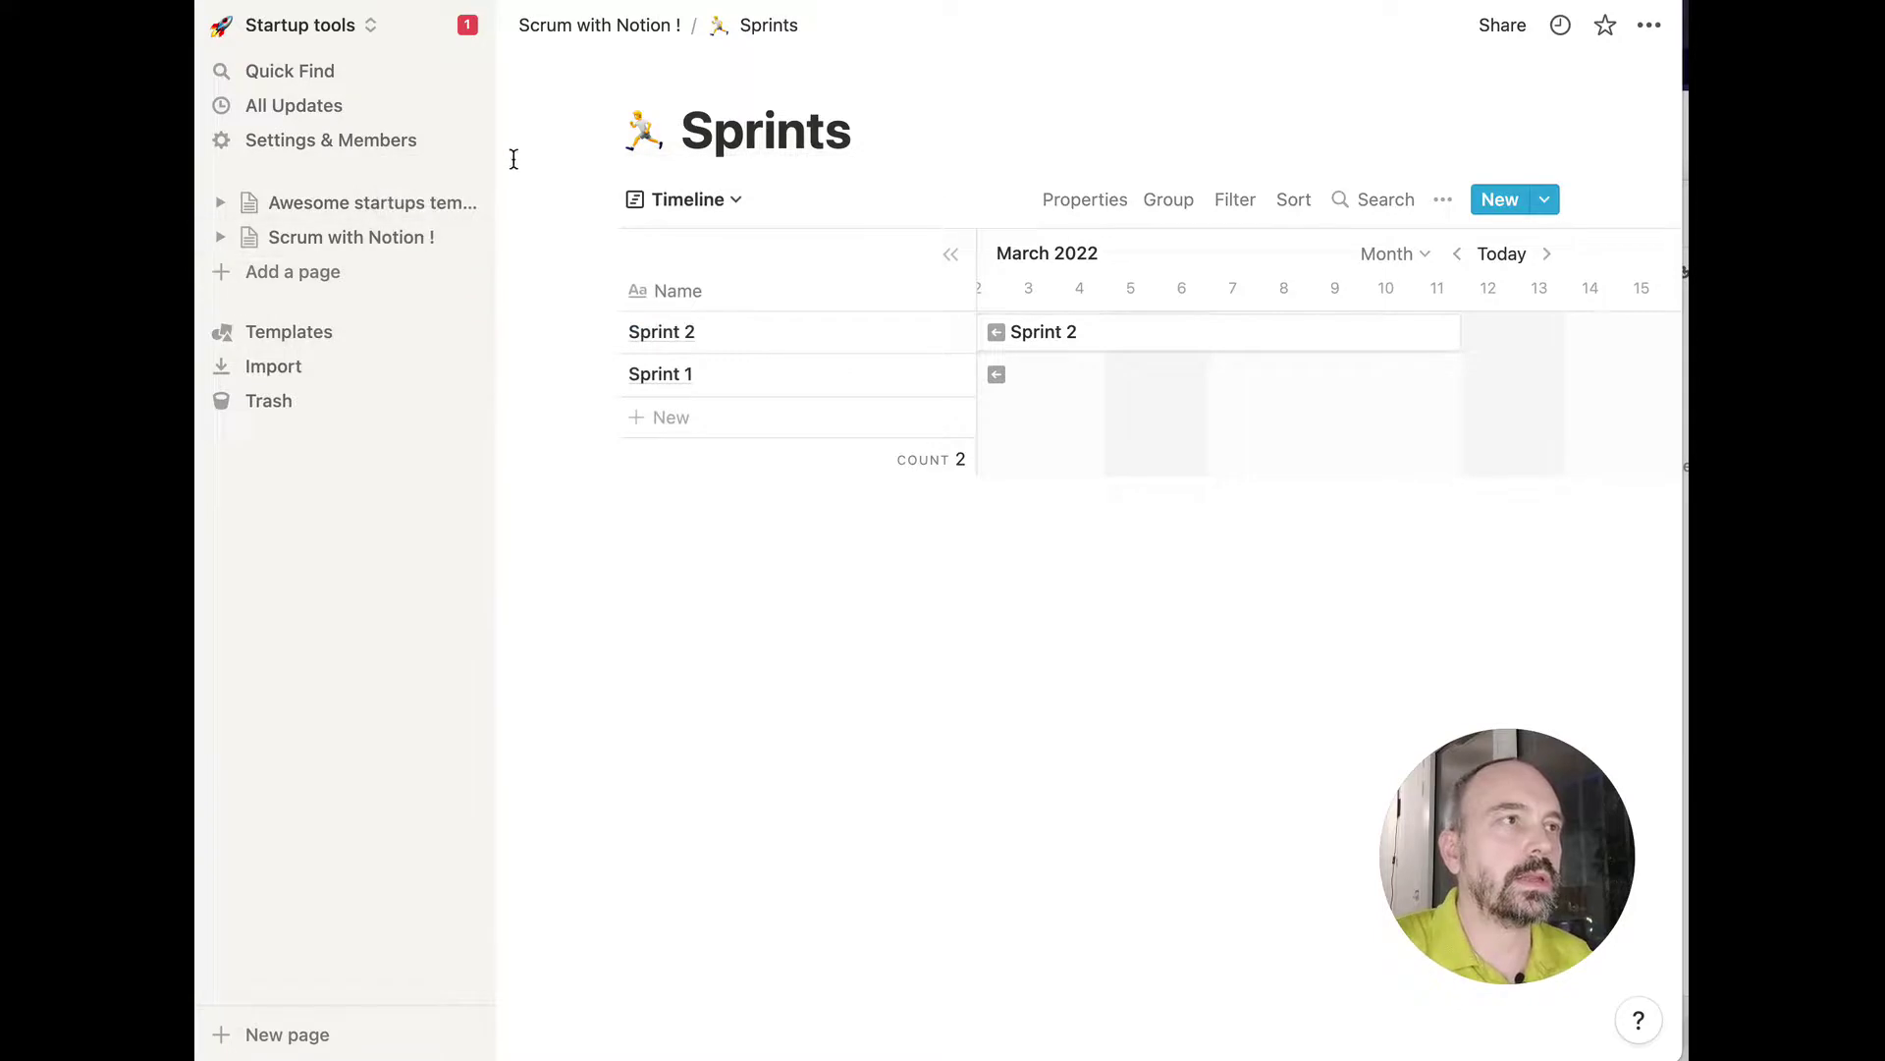
Return to the Scrum with Notion ! page and change the first Sprints database's icon to the green check mark emoji.
{"action": "left_click", "coordinate": [648, 36]}
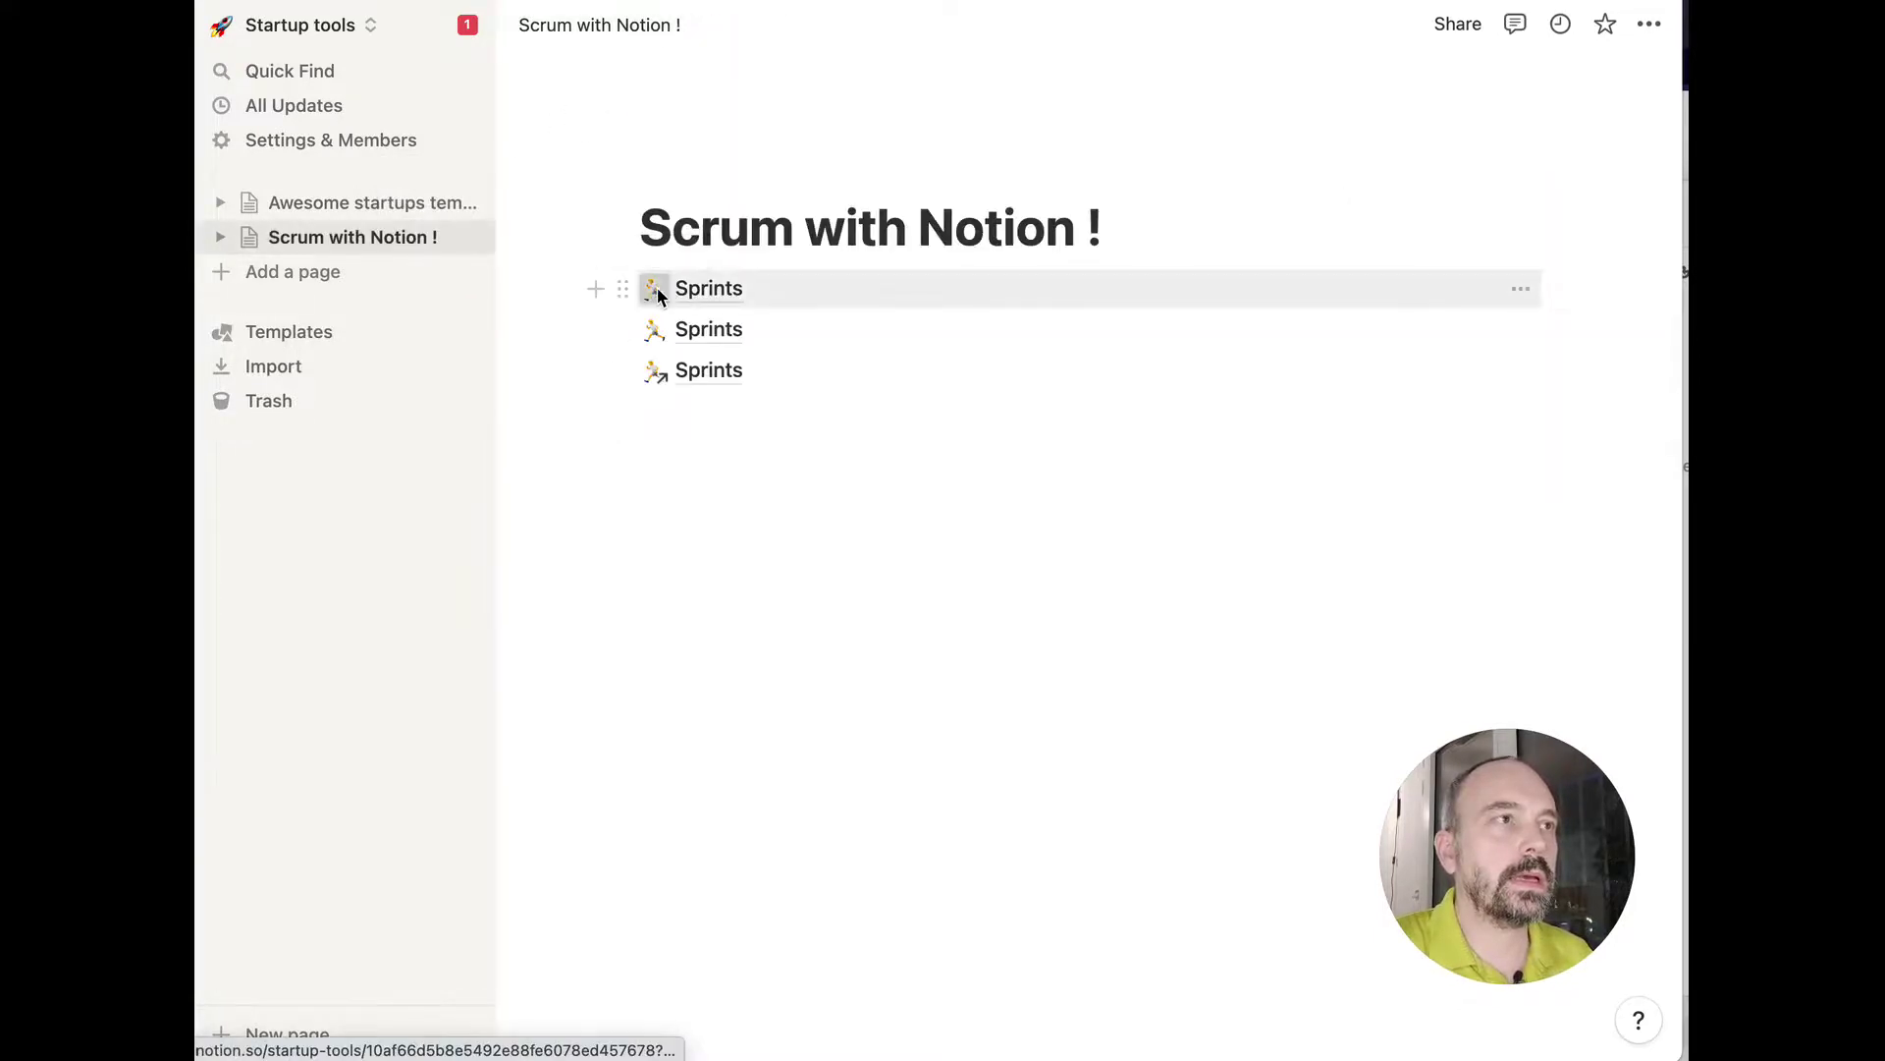
{"action": "left_click", "coordinate": [657, 287]}
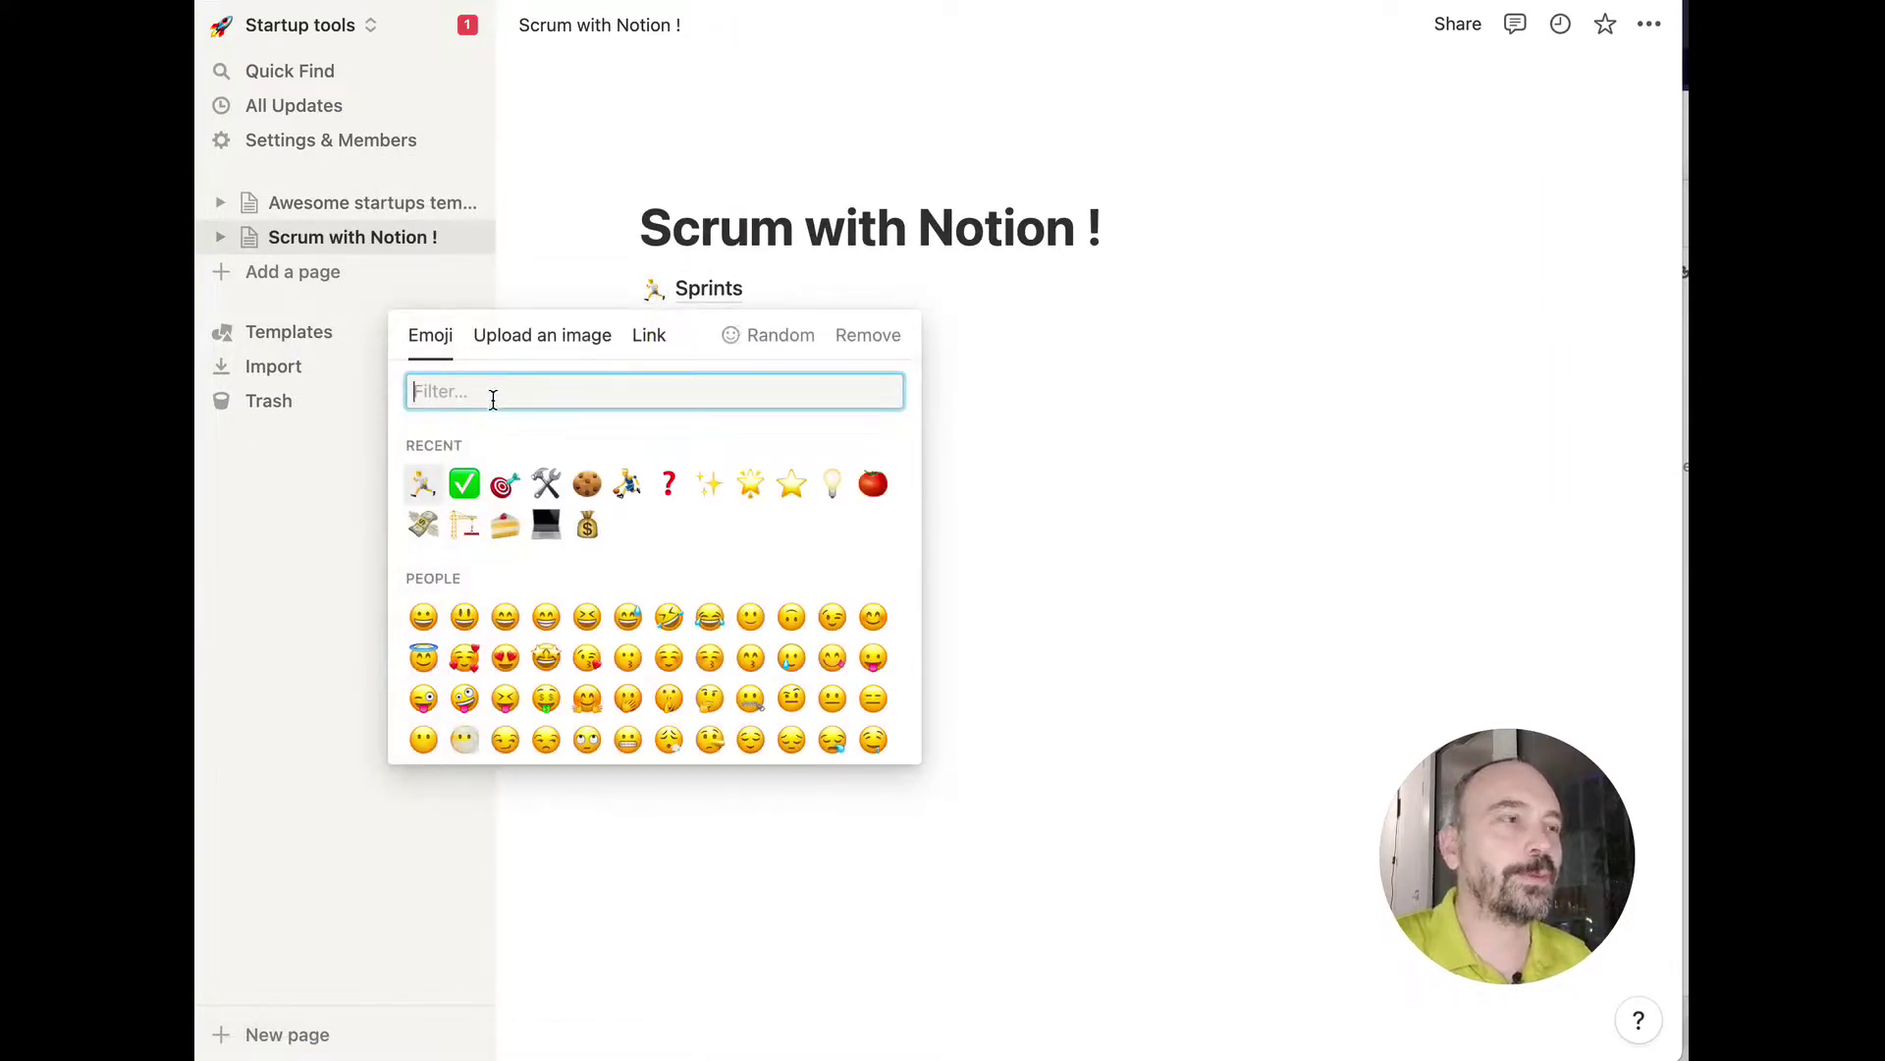
{"action": "left_click", "coordinate": [464, 483]}
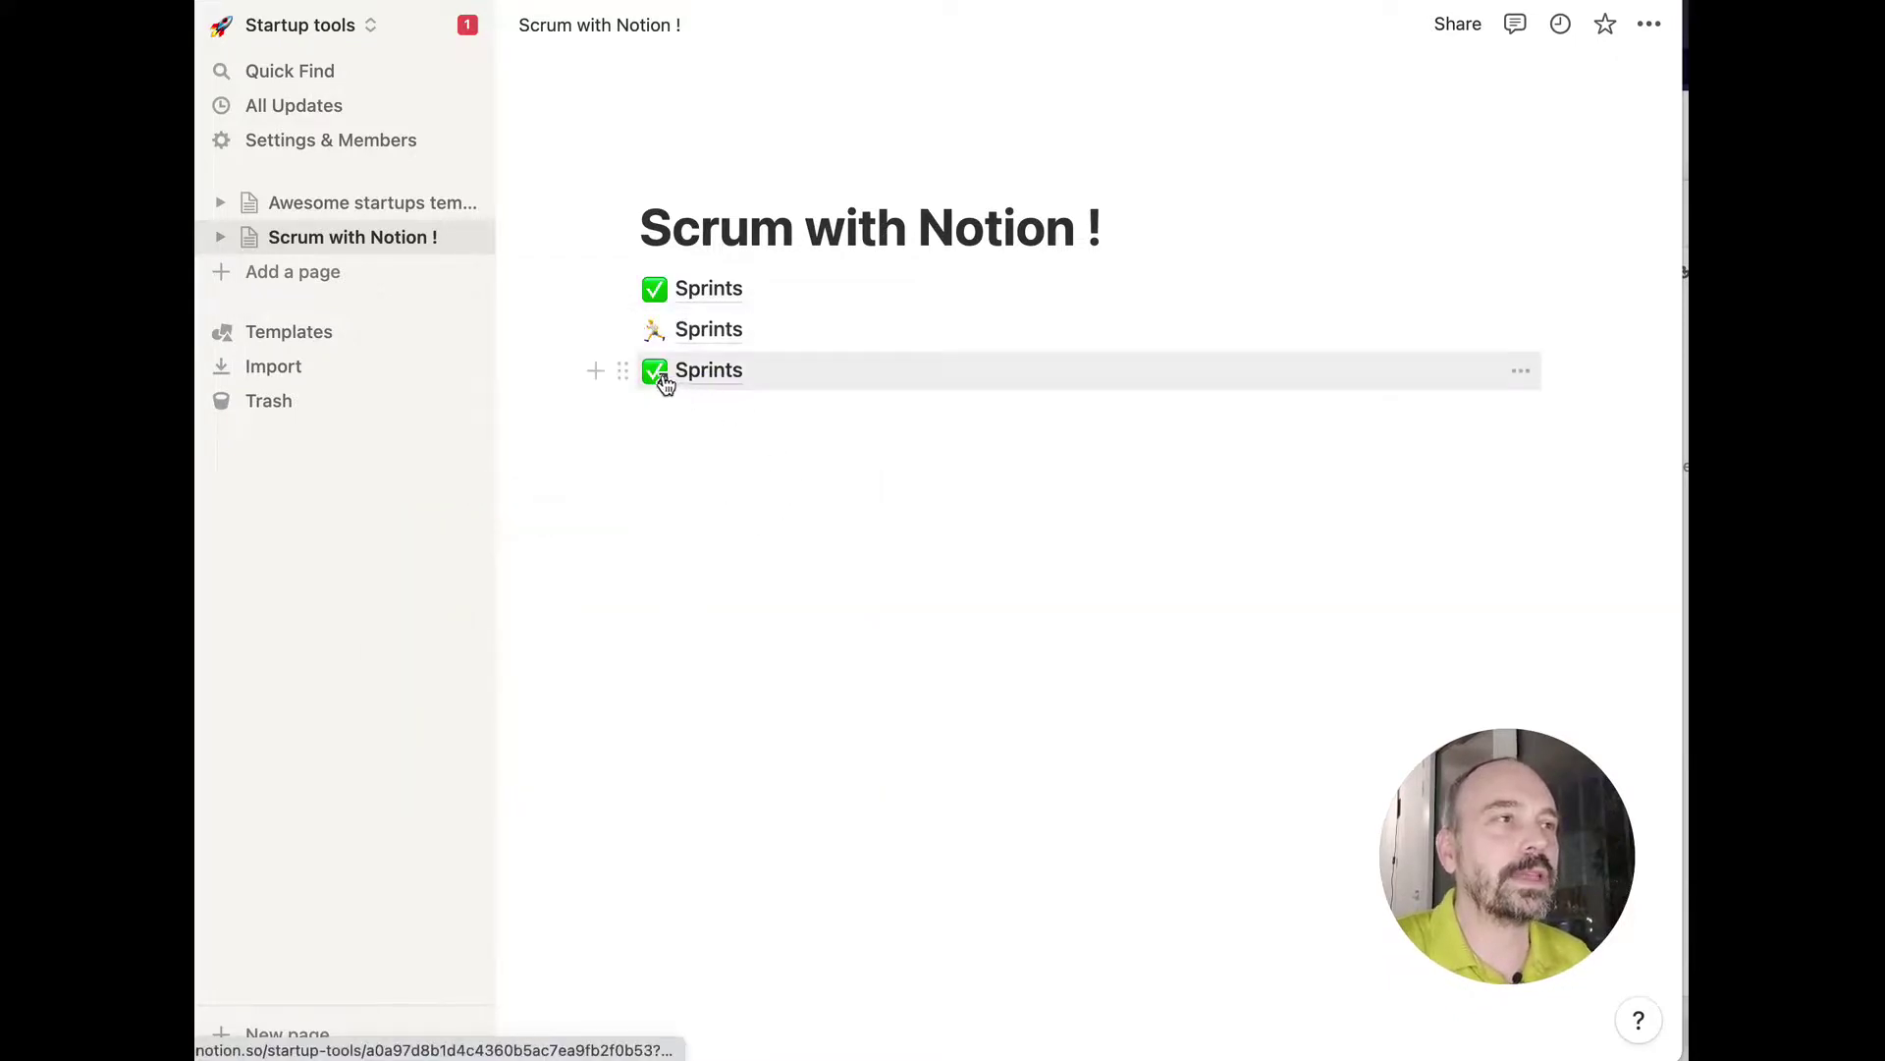
Open the linked Sprints database with the check mark icon and rename it "Active sprint stories".
{"action": "left_click", "coordinate": [703, 374]}
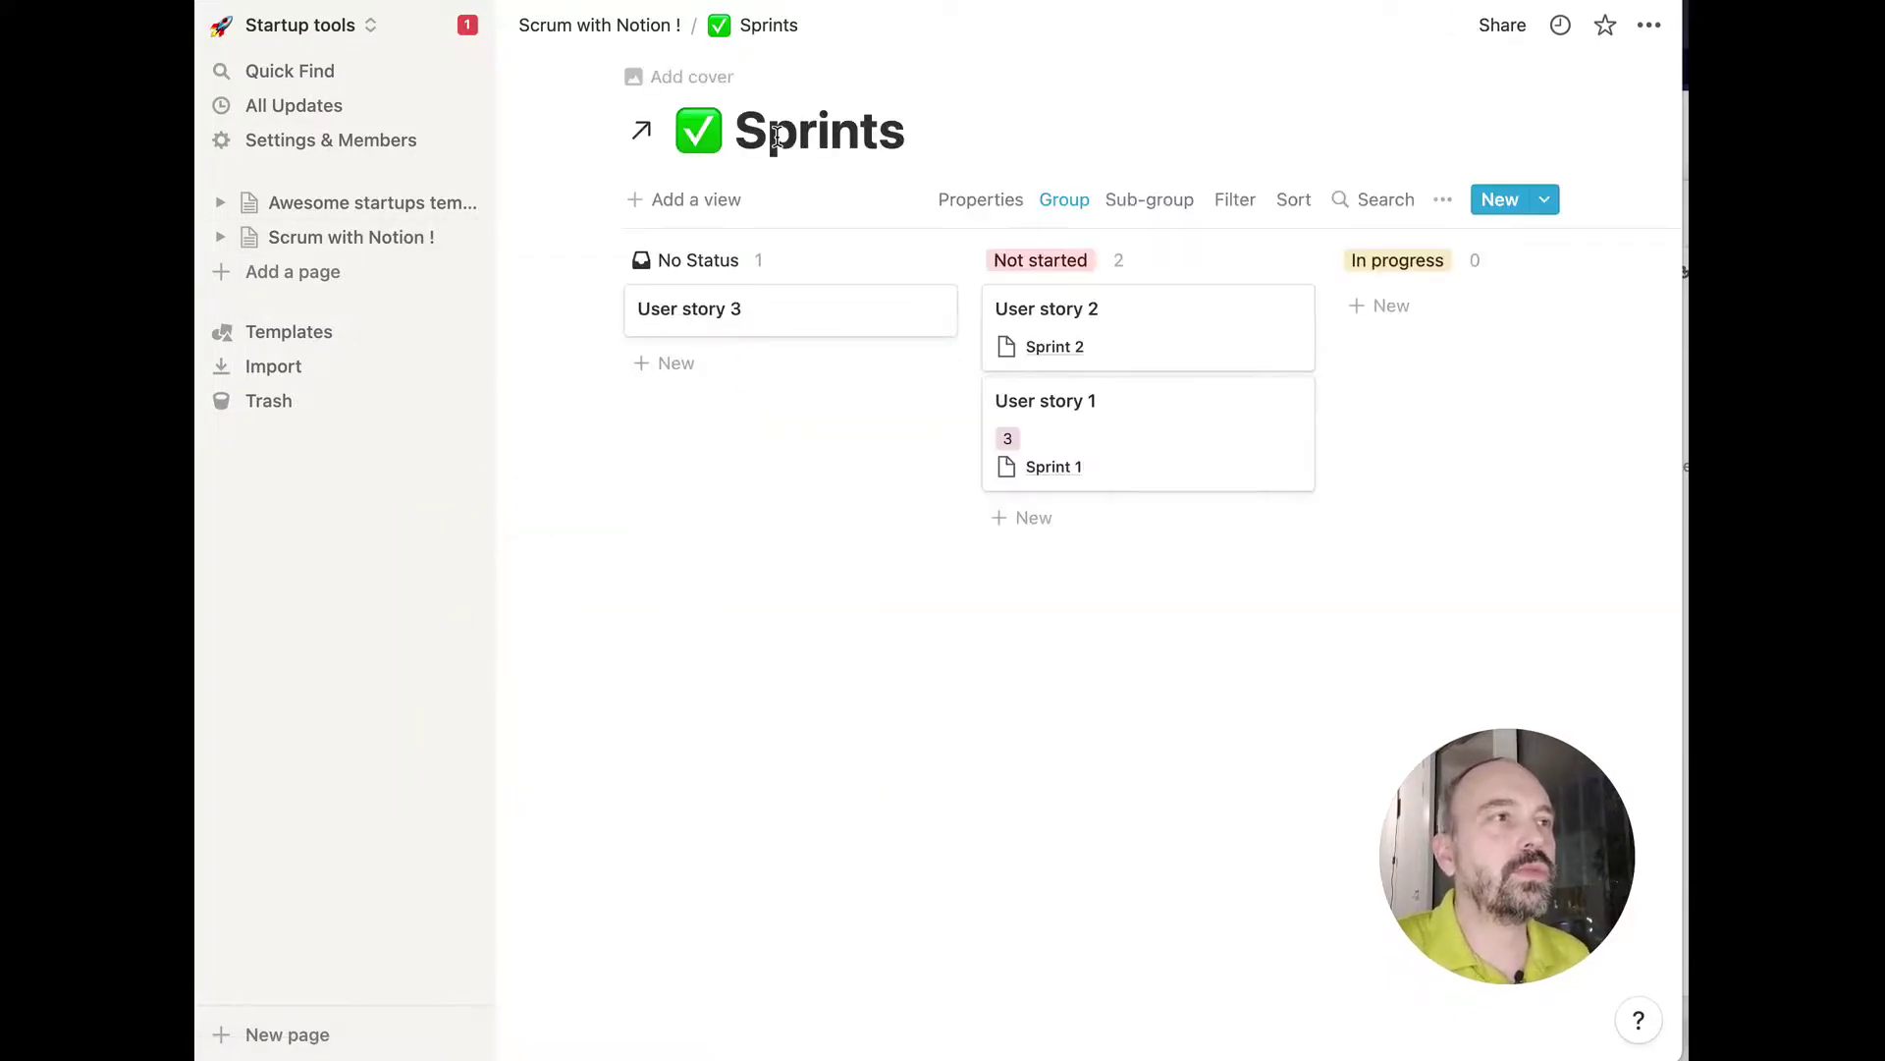
{"action": "double_click", "coordinate": [843, 154]}
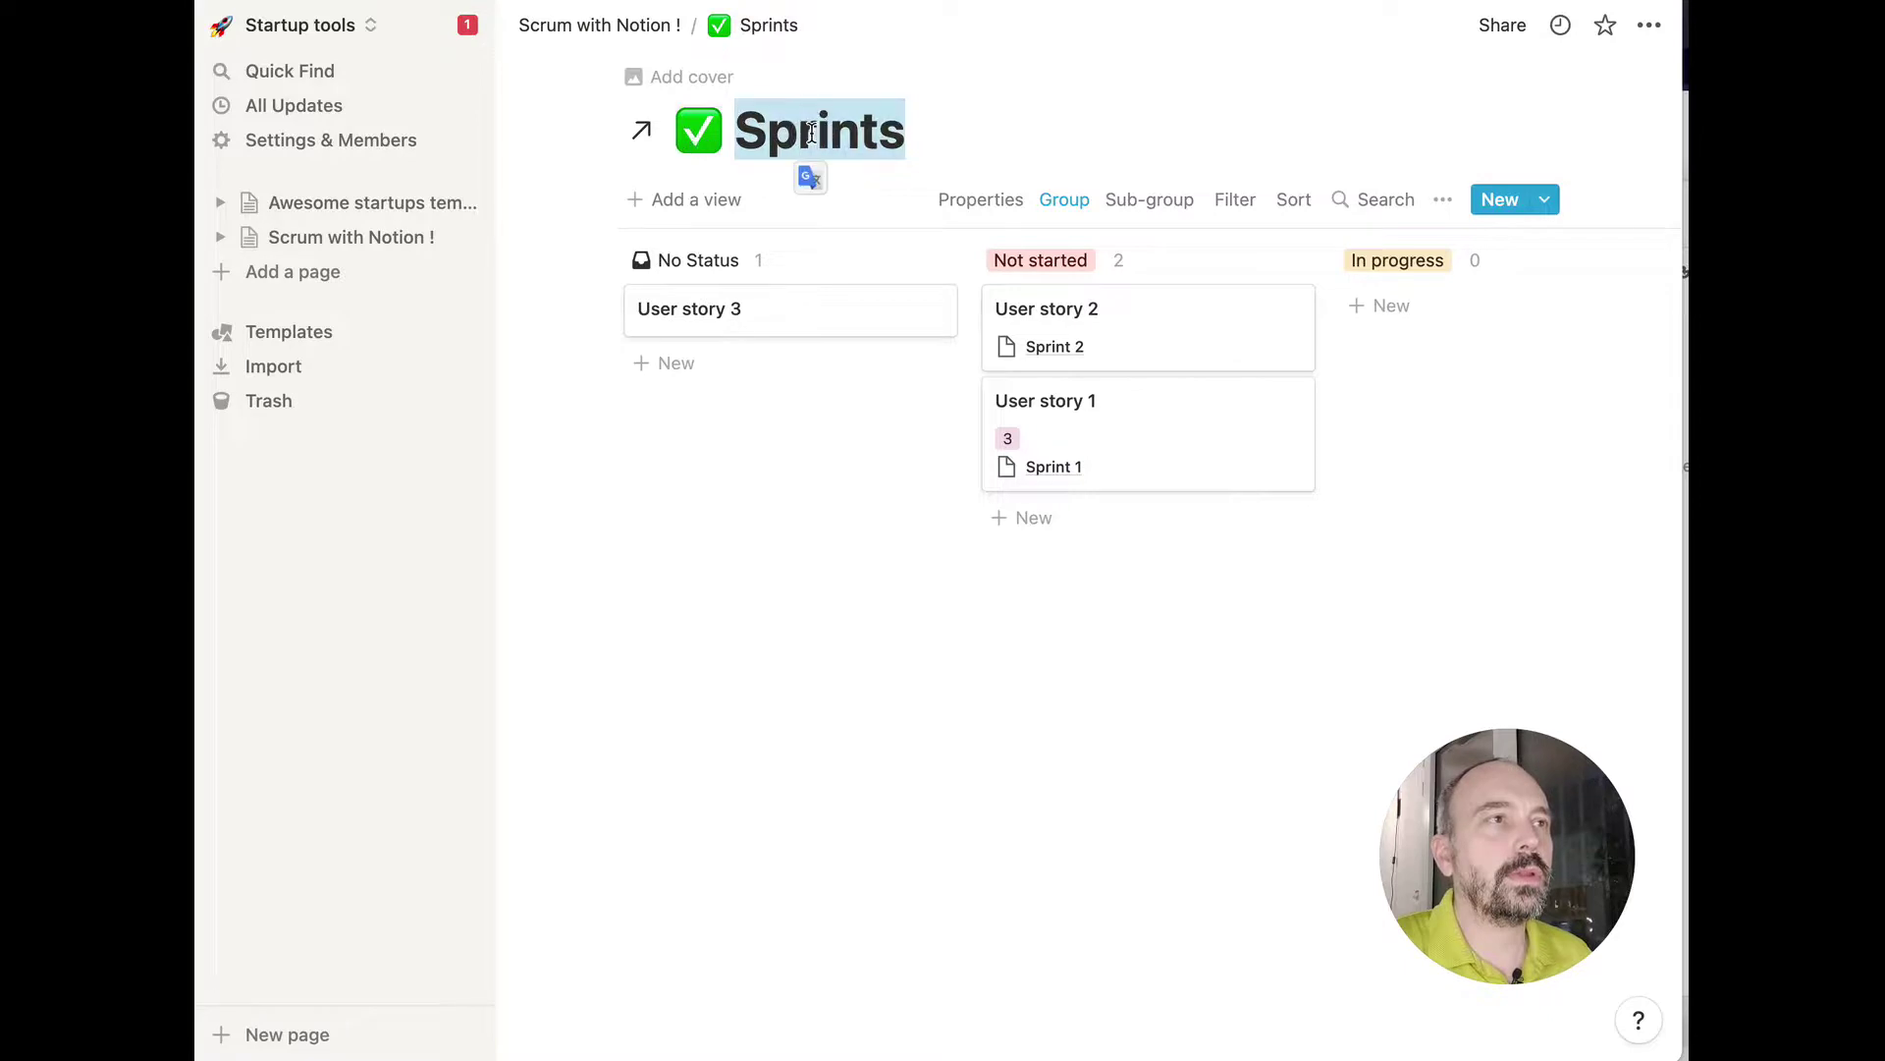
{"action": "type", "text": "Active s"}
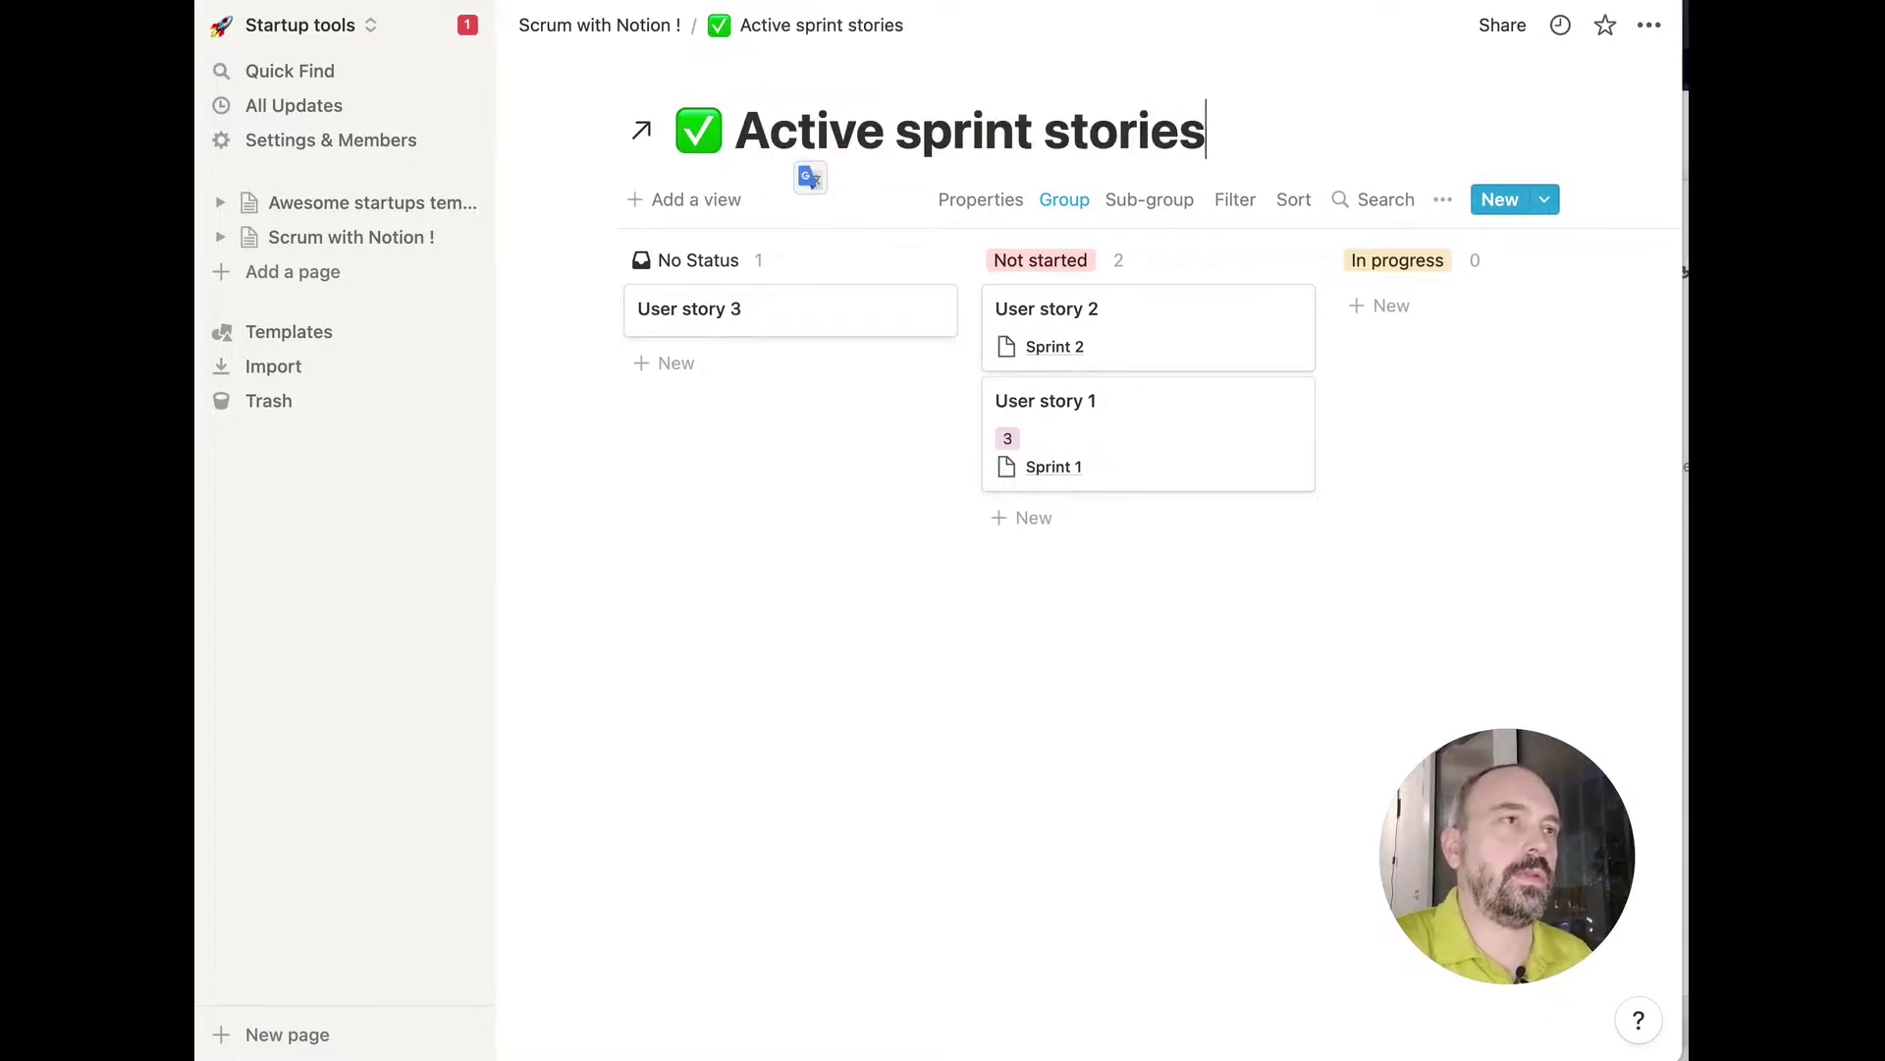
Reopen the linked Active sprint stories board from the Scrum with Notion ! page and examine its status columns and user story cards.
{"action": "left_click", "coordinate": [643, 43]}
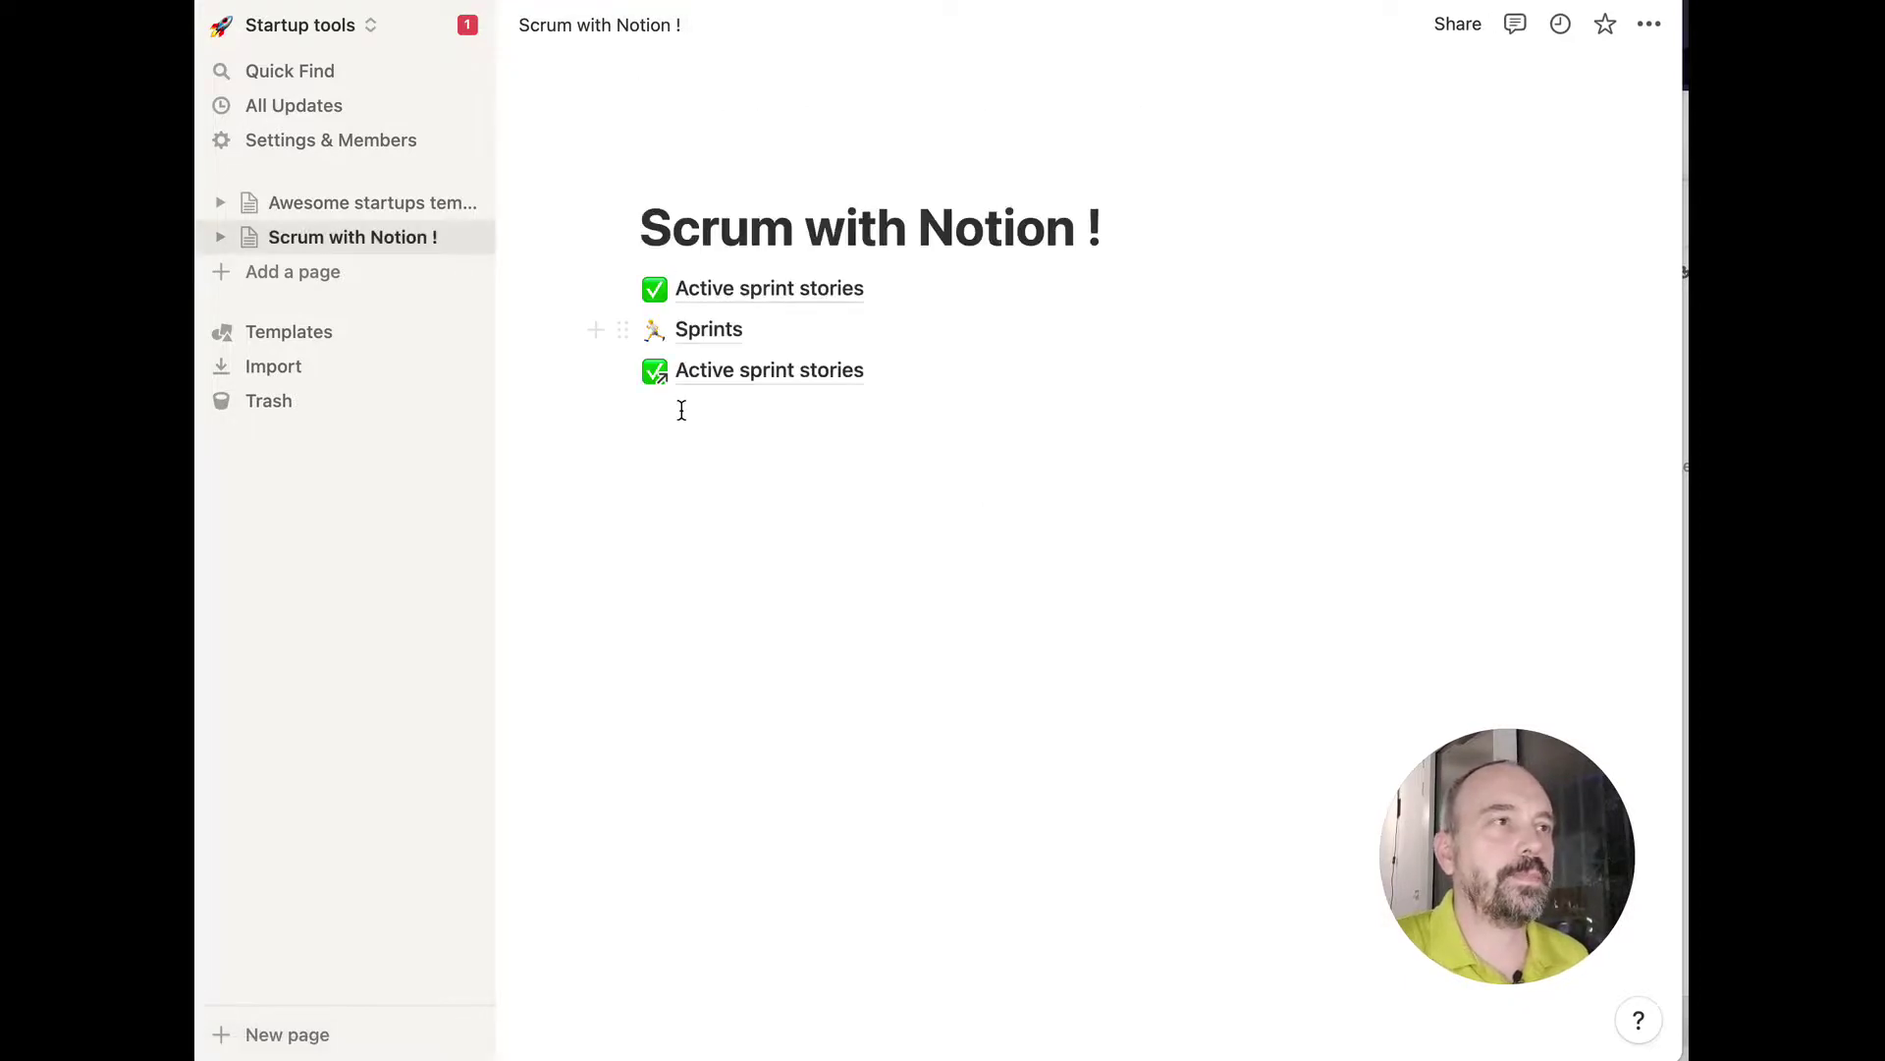
{"action": "left_click", "coordinate": [776, 371]}
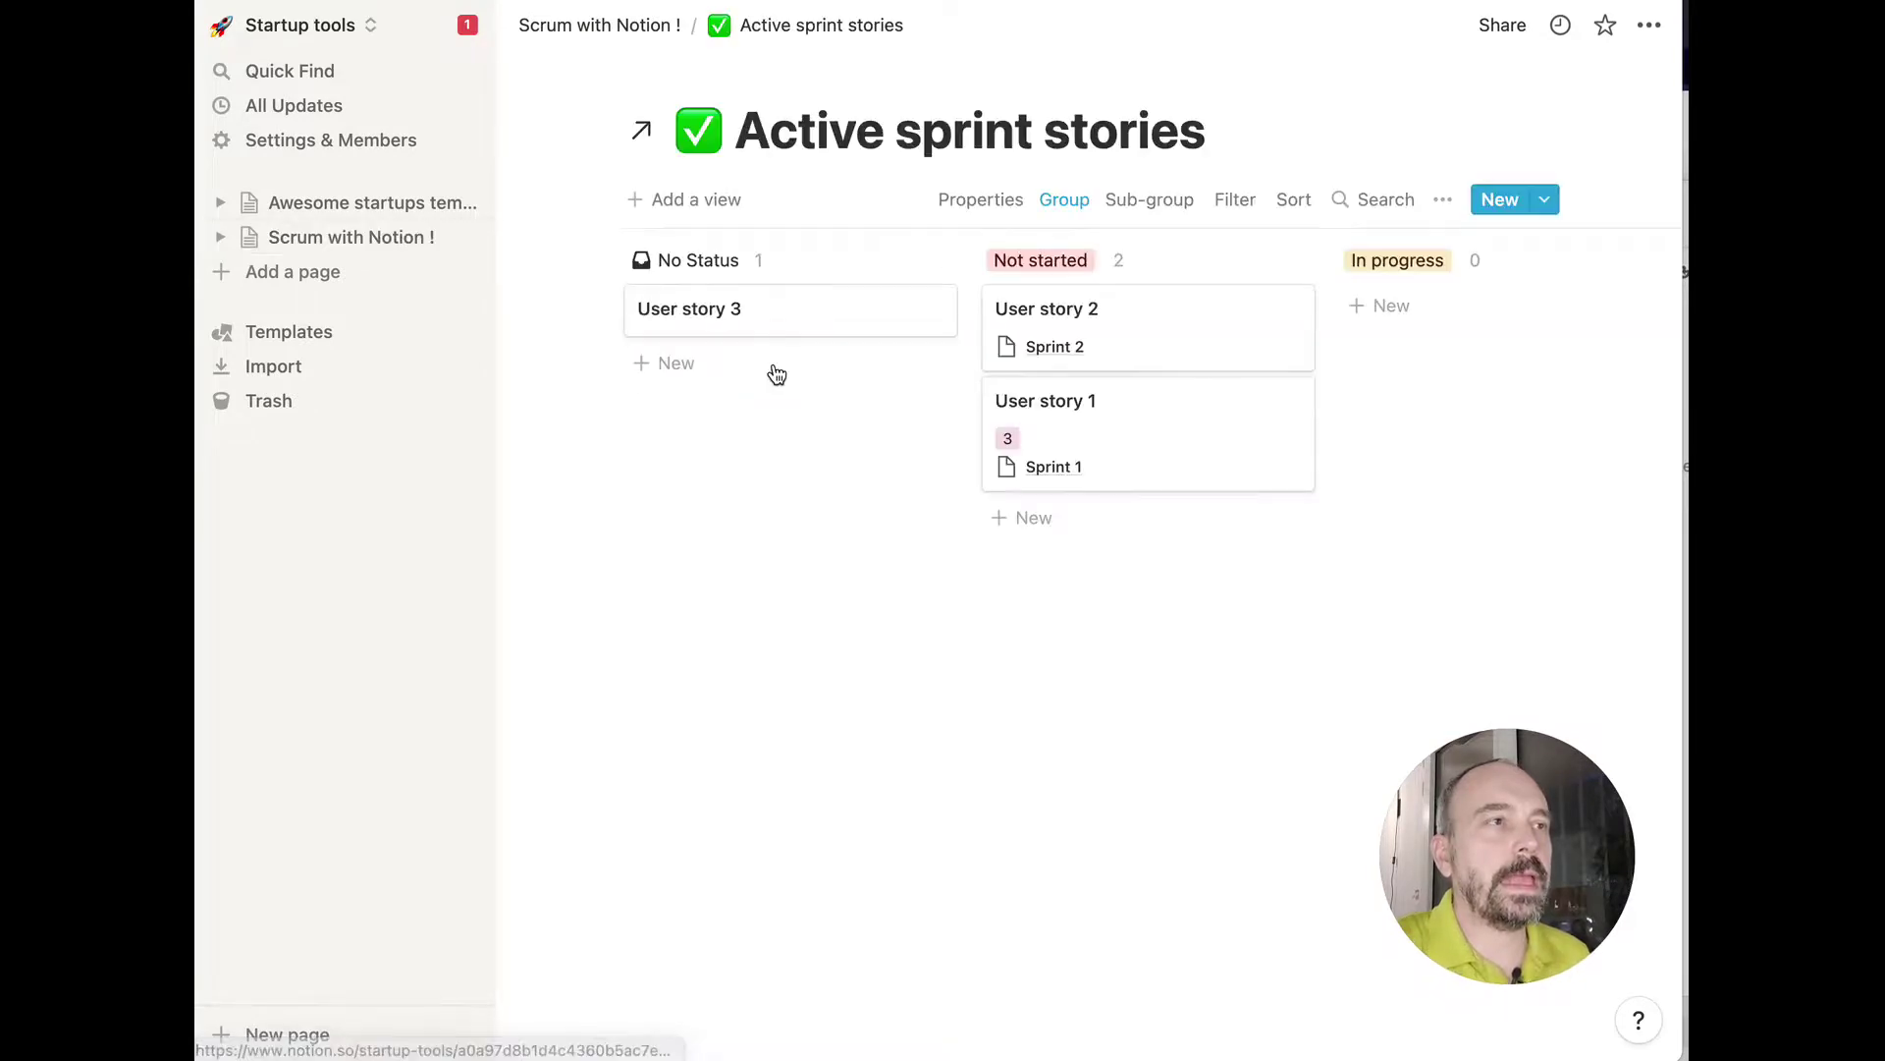
{"action": "scroll", "coordinate": [1092, 406], "scroll_direction": "right", "scroll_amount": 10}
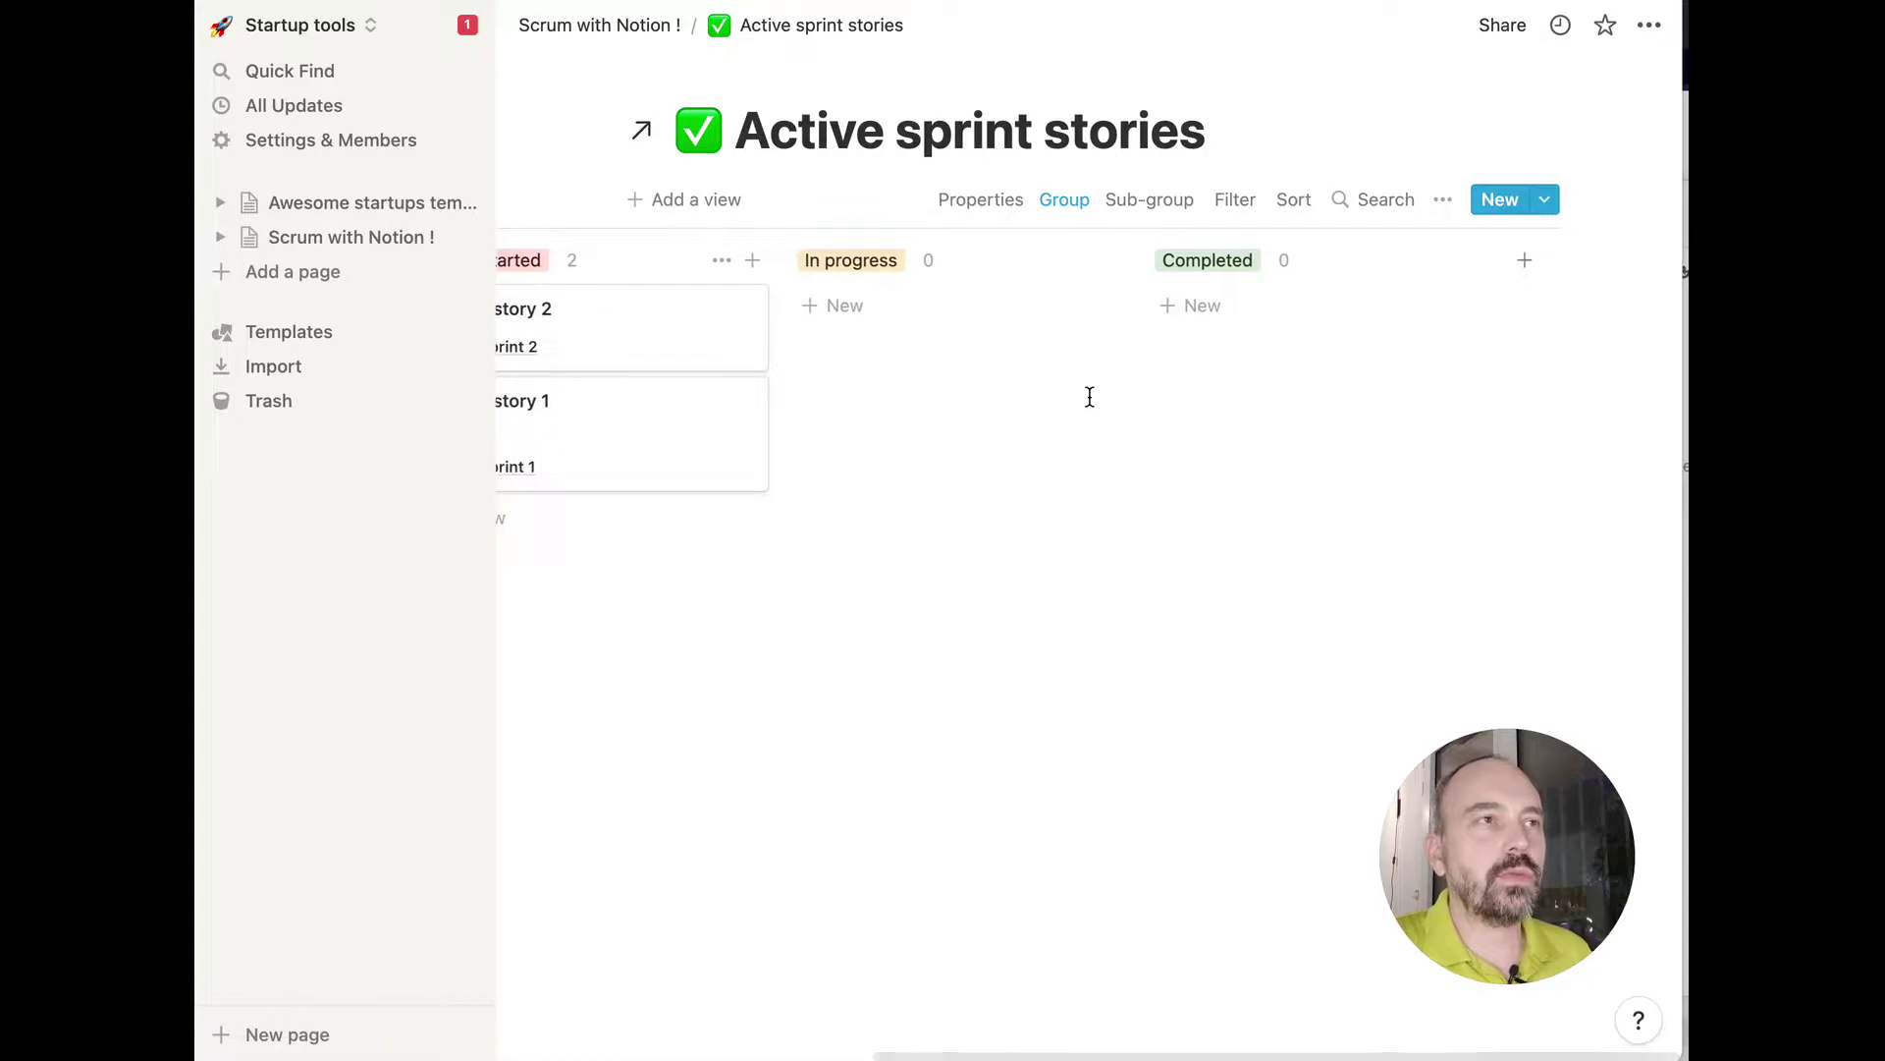
{"action": "scroll", "coordinate": [1322, 392], "scroll_direction": "left", "scroll_amount": 10}
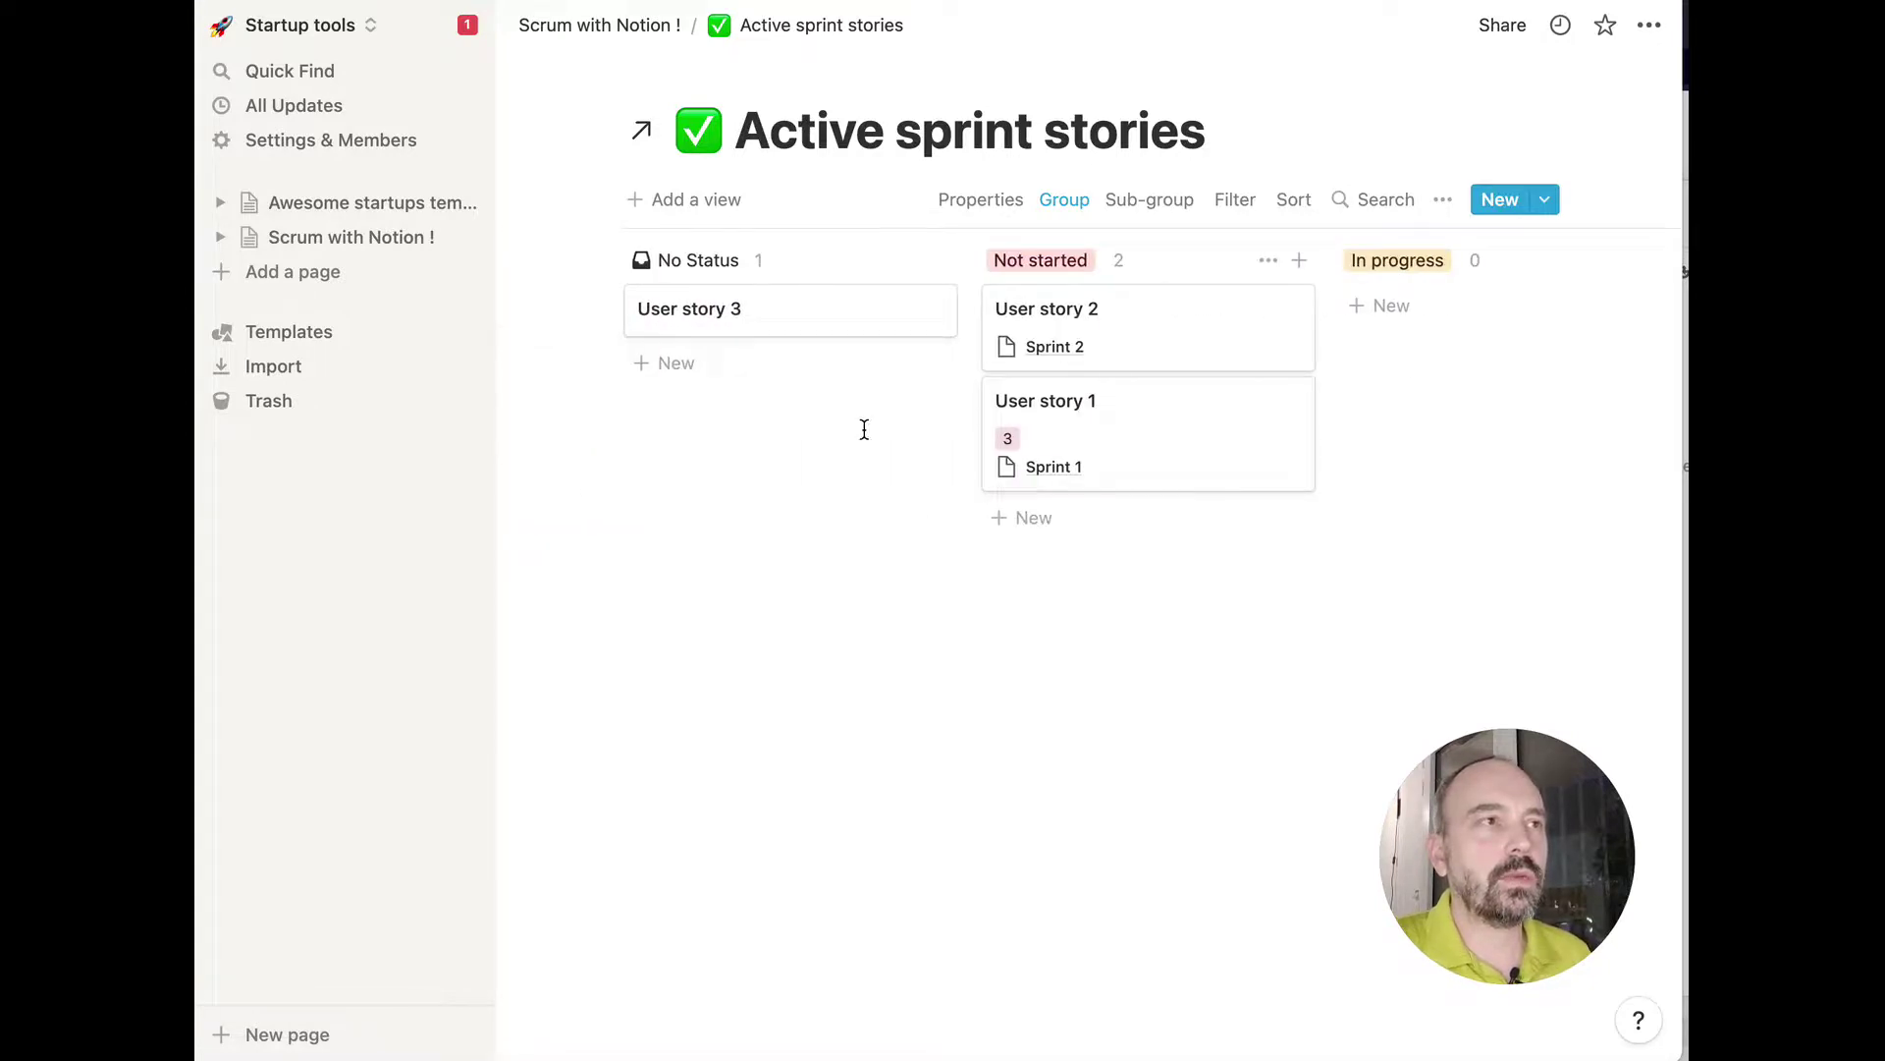
{"action": "scroll", "coordinate": [865, 429], "scroll_direction": "right", "scroll_amount": 10}
{"action": "scroll", "coordinate": [1313, 285], "scroll_direction": "left", "scroll_amount": 8}
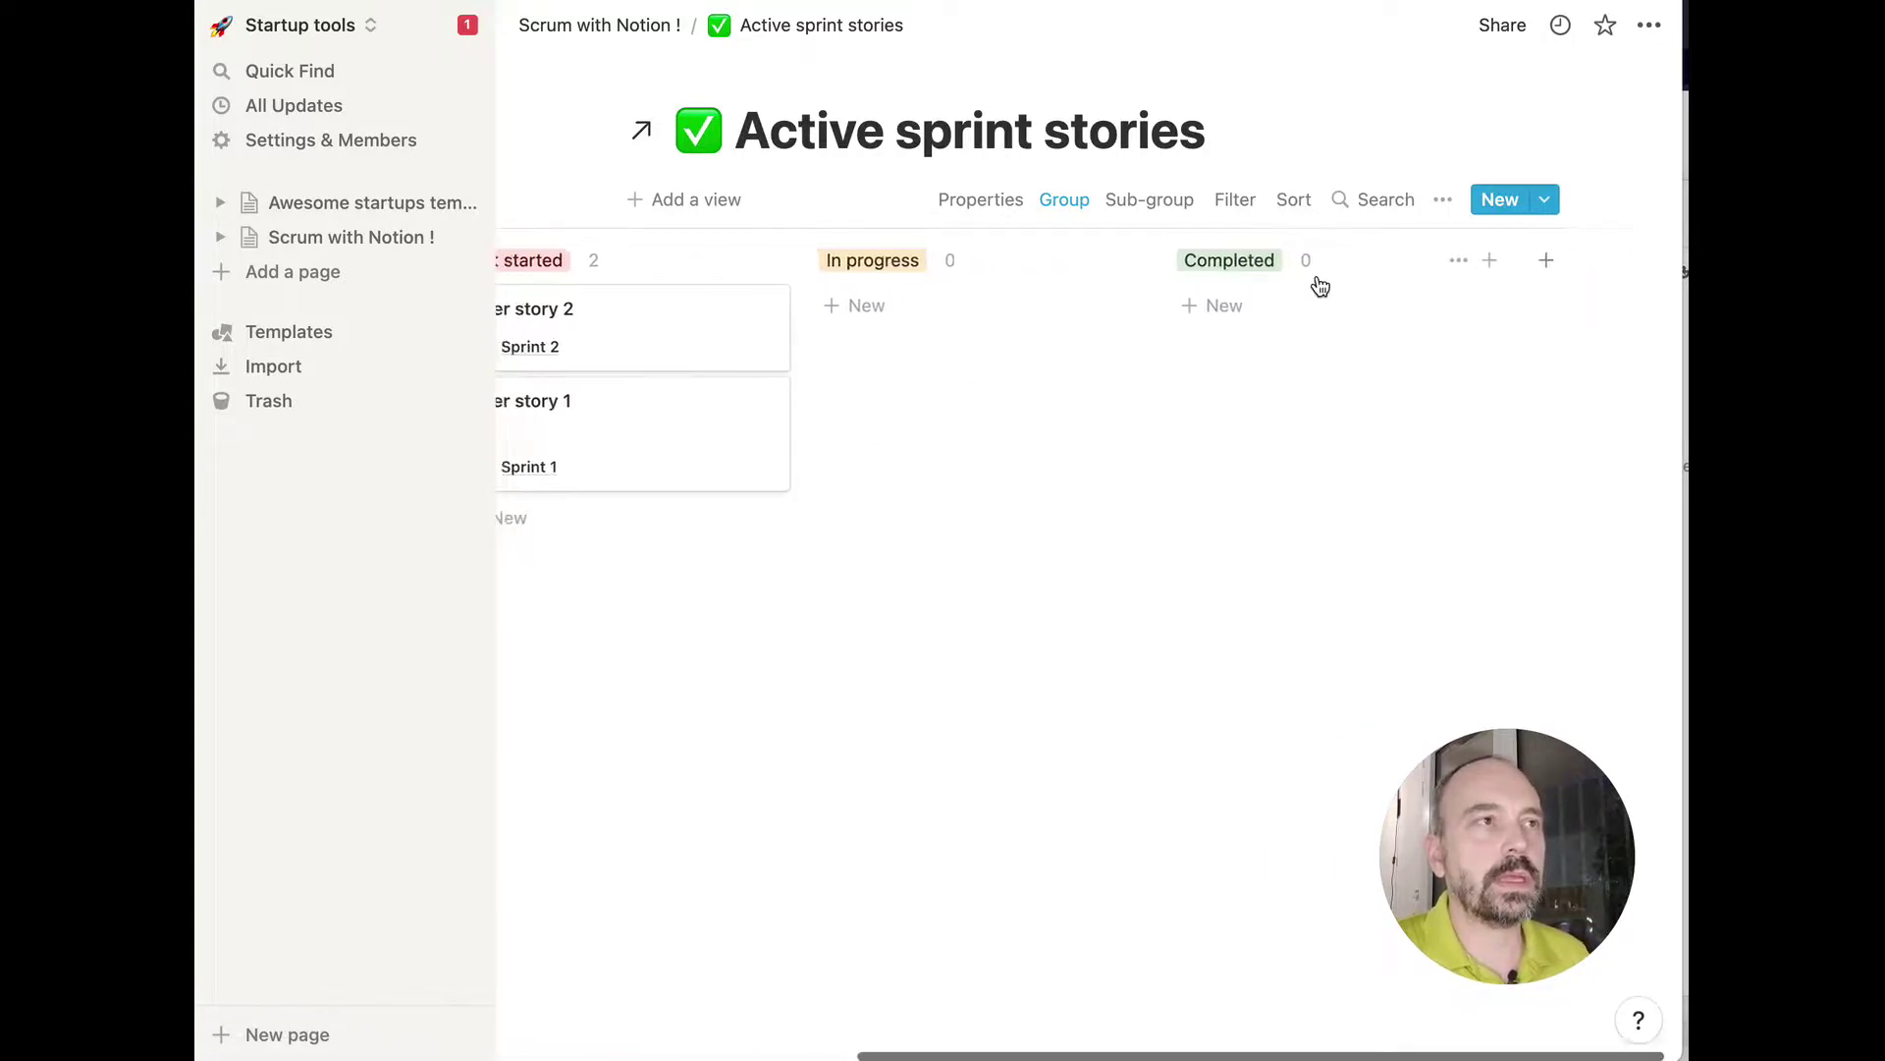
{"action": "scroll", "coordinate": [930, 362], "scroll_direction": "left", "scroll_amount": 3}
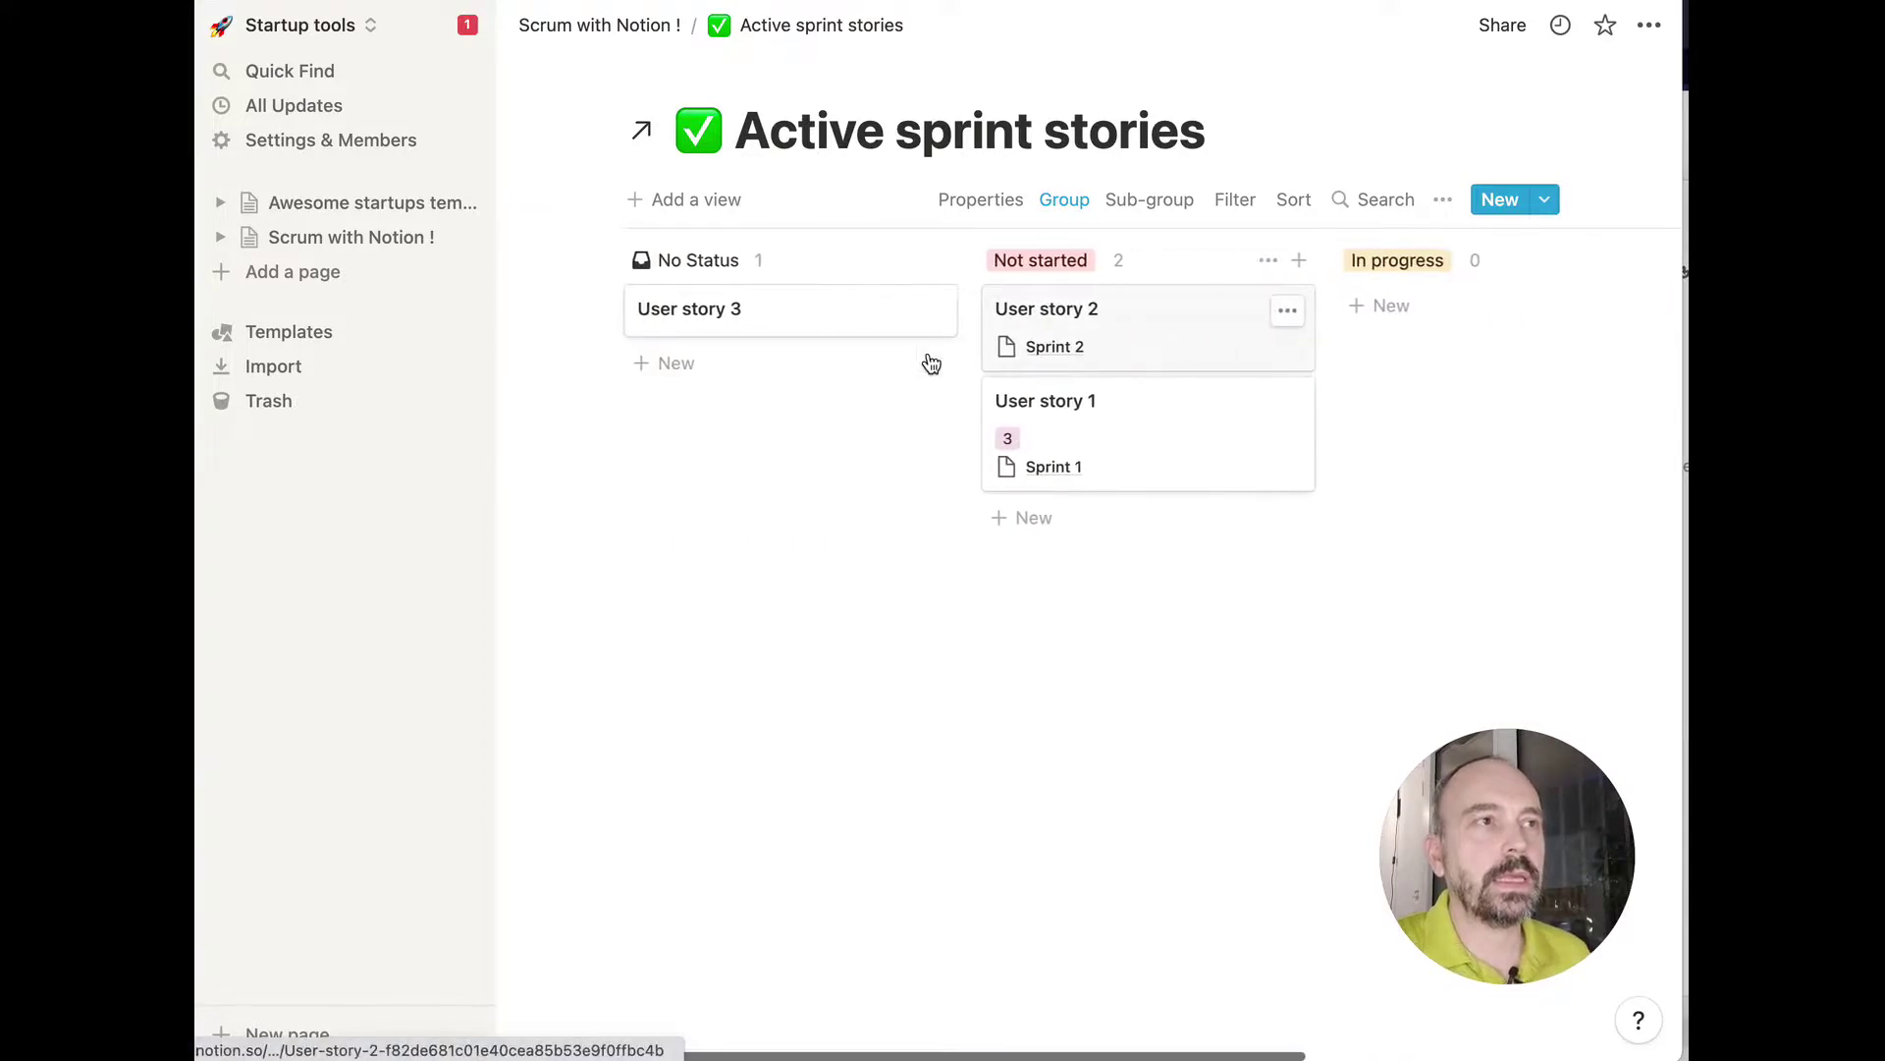
{"action": "scroll", "coordinate": [930, 362], "scroll_direction": "right", "scroll_amount": 10}
{"action": "scroll", "coordinate": [791, 423], "scroll_direction": "left", "scroll_amount": 5}
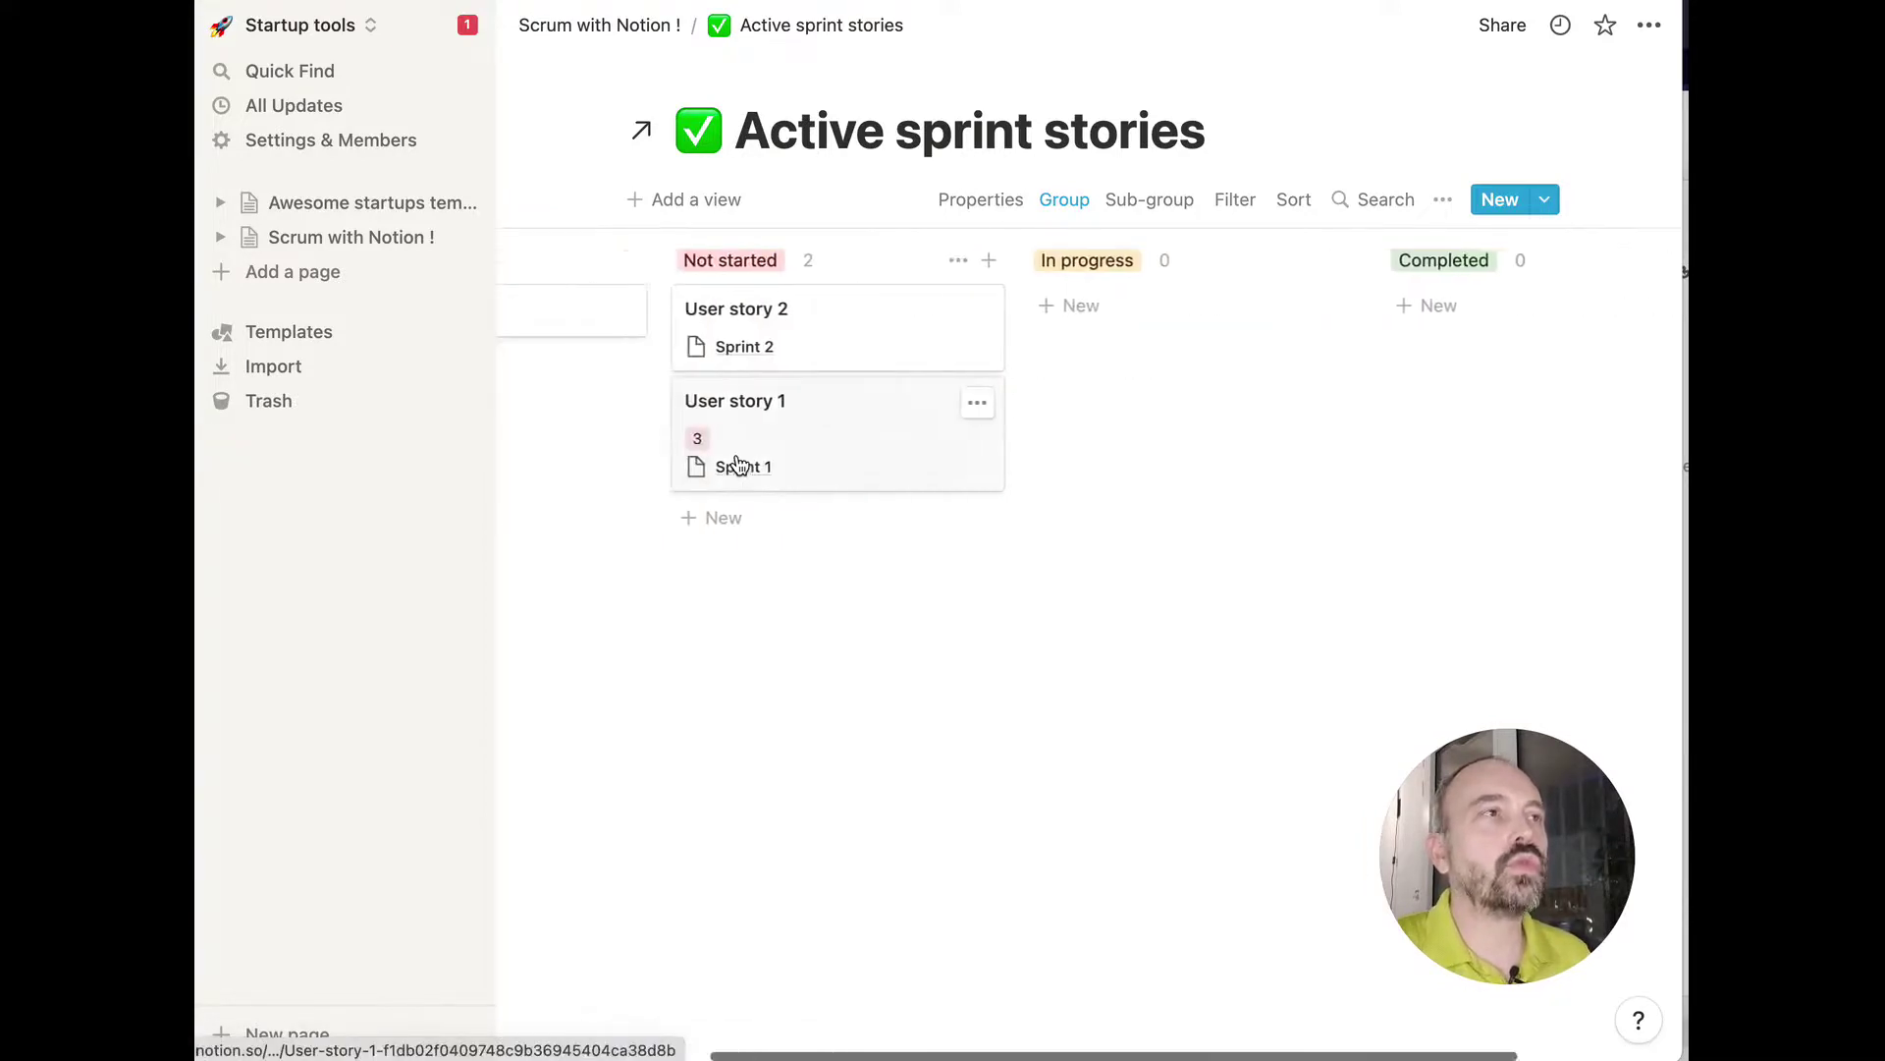
Filter the linked Active sprint stories board to stories where Any Sprint status Is "In progress".
{"action": "left_click", "coordinate": [1246, 198]}
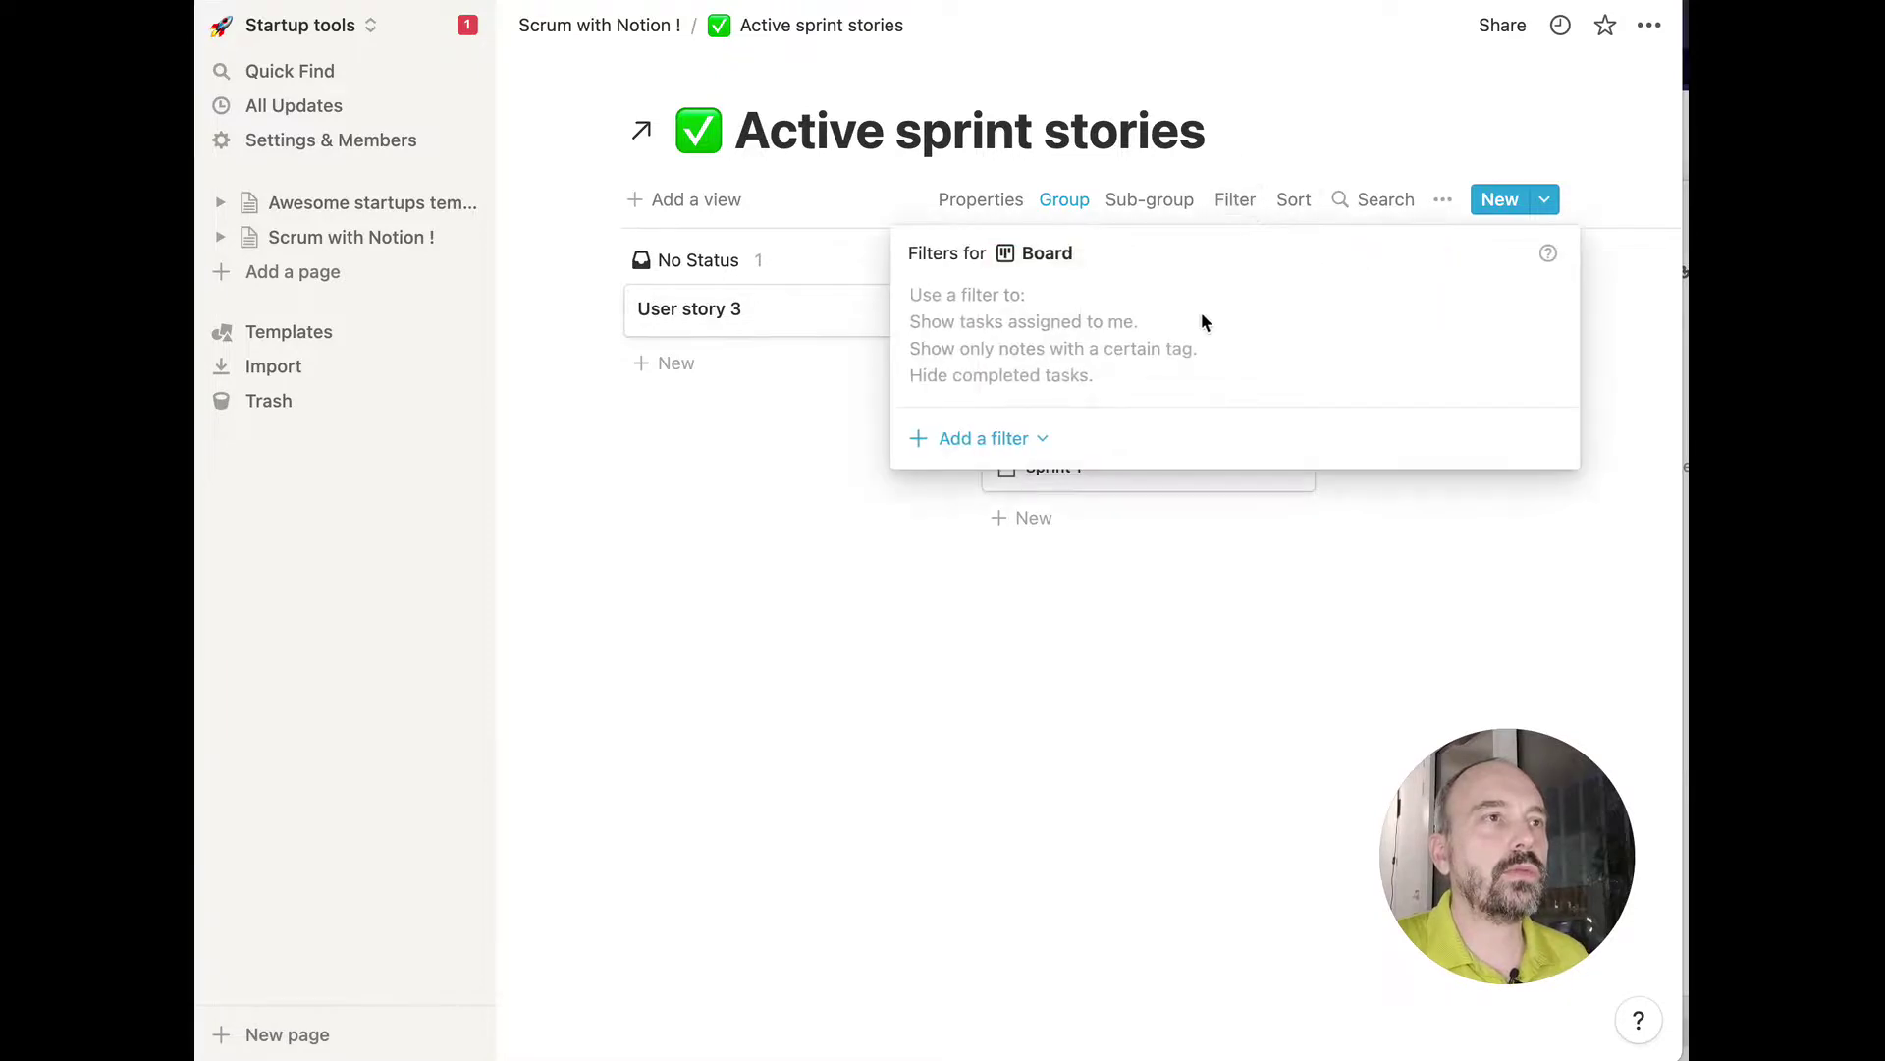
{"action": "left_click", "coordinate": [986, 432]}
{"action": "left_click", "coordinate": [982, 488]}
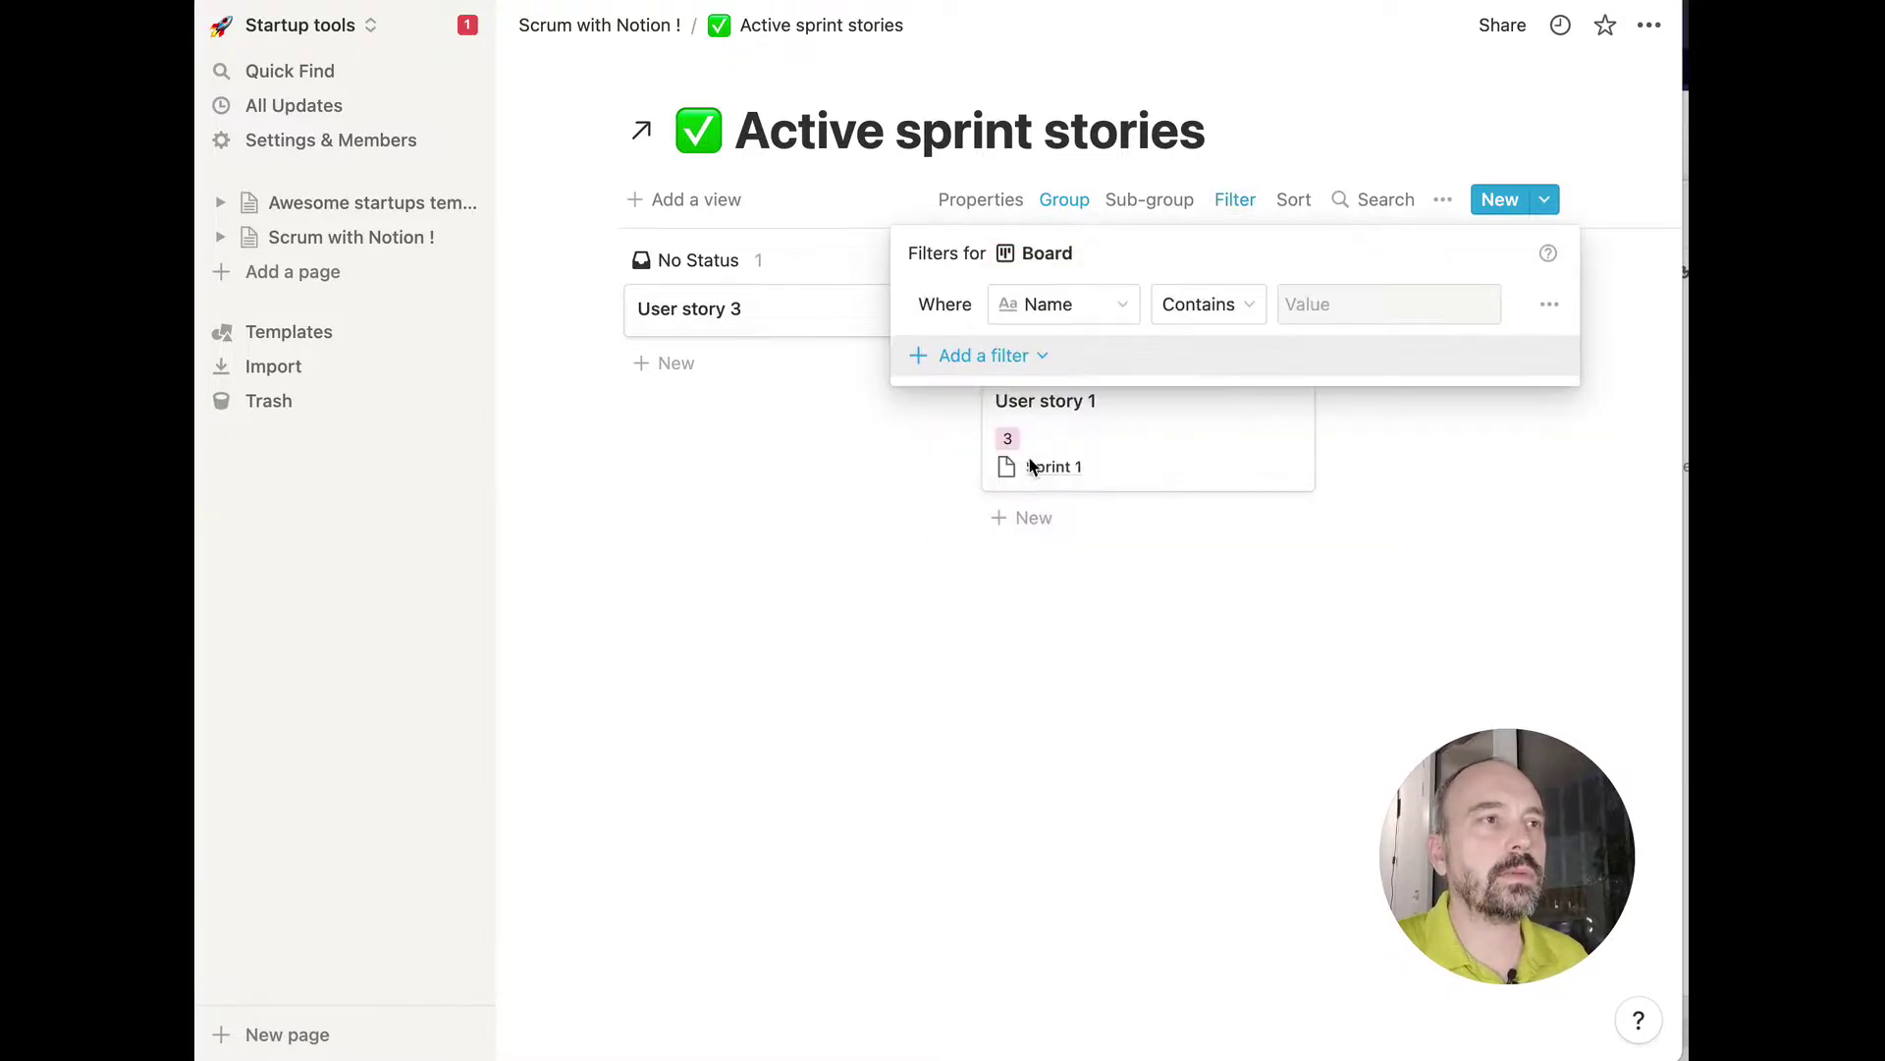
{"action": "left_click", "coordinate": [1070, 307]}
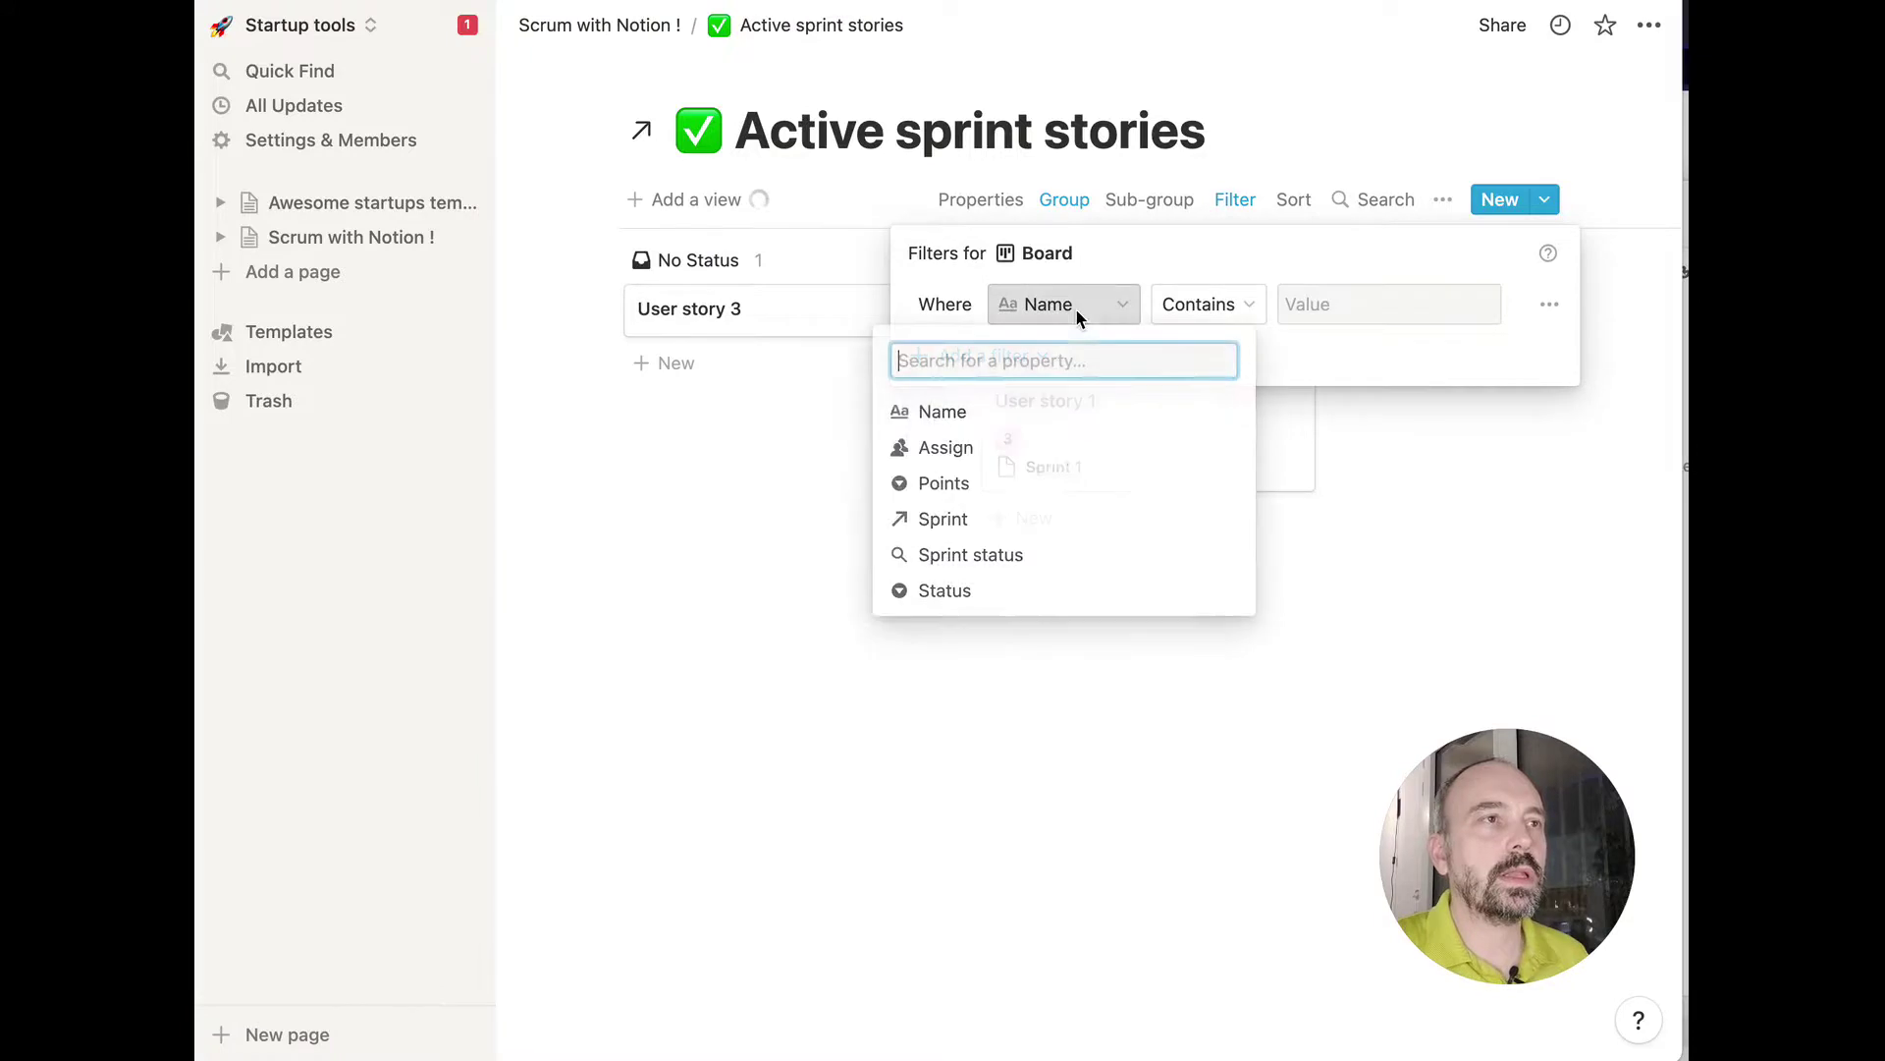
{"action": "left_click", "coordinate": [976, 550]}
{"action": "left_click", "coordinate": [1389, 305]}
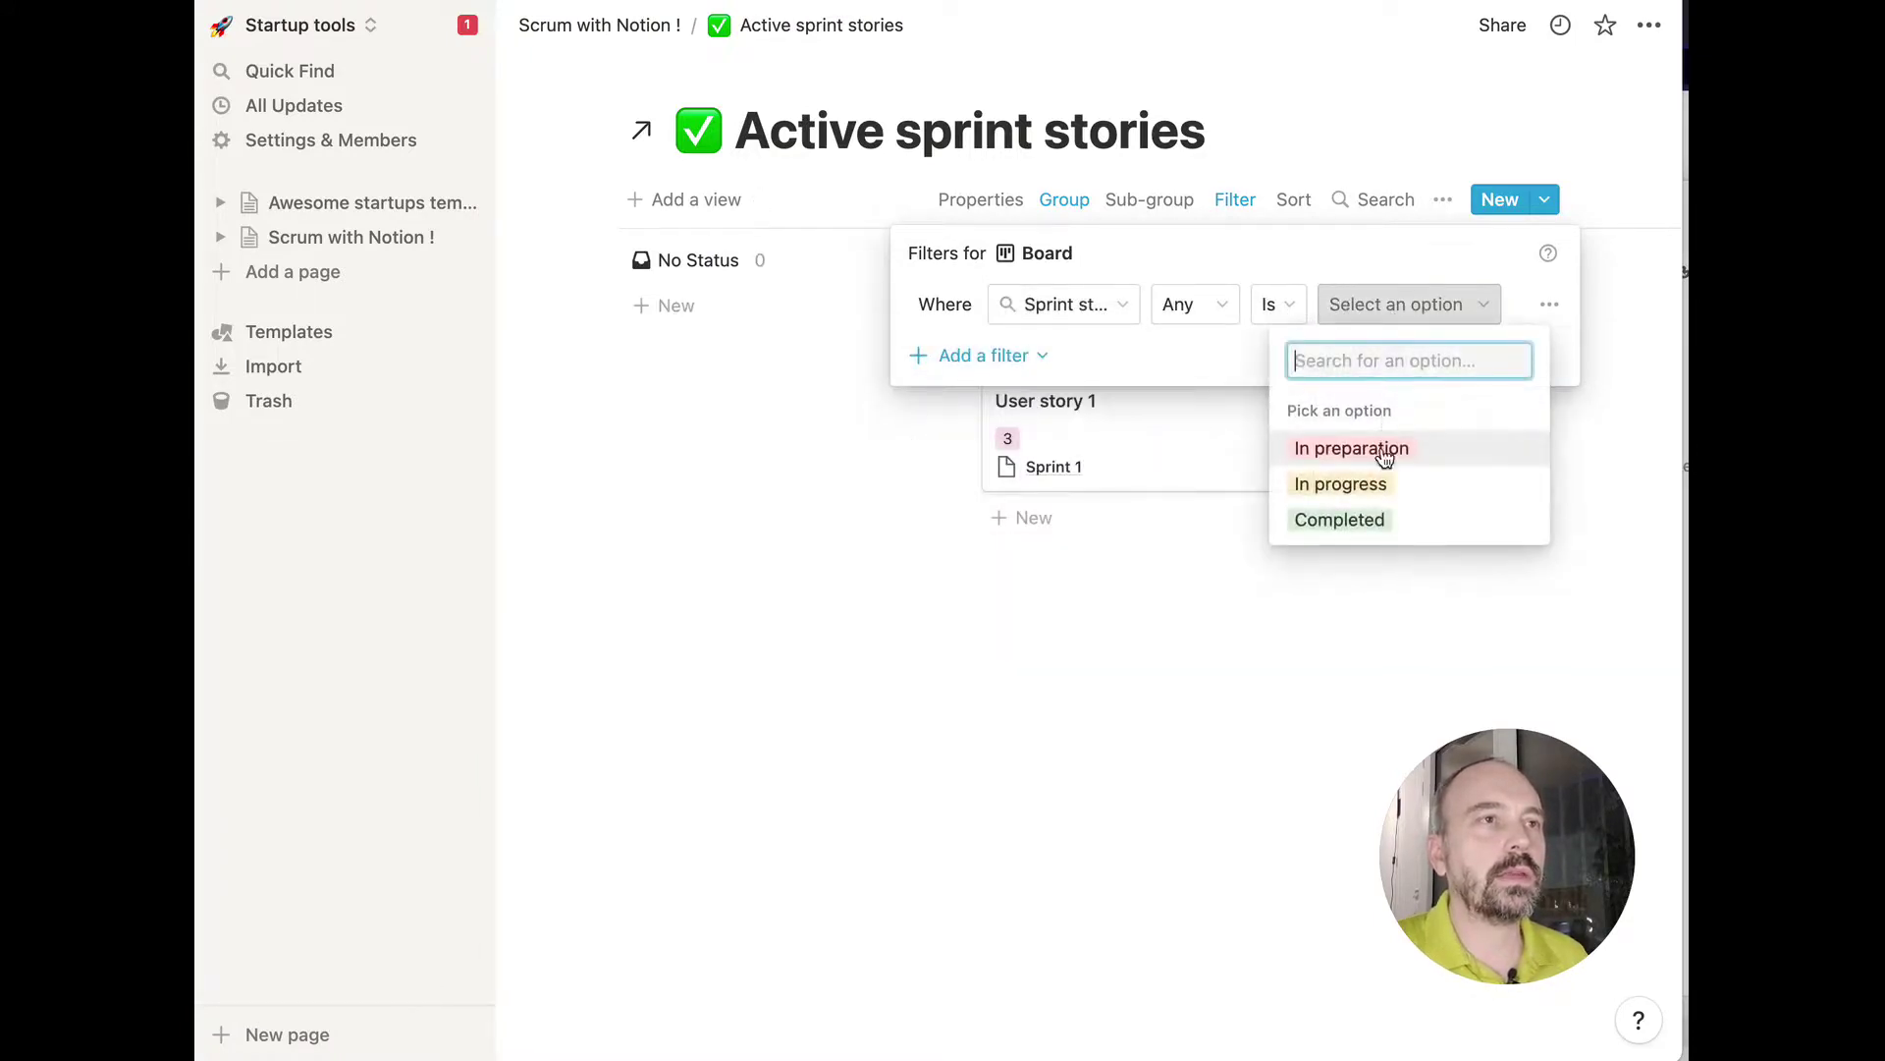
{"action": "left_click", "coordinate": [1360, 498]}
{"action": "left_click", "coordinate": [1187, 481]}
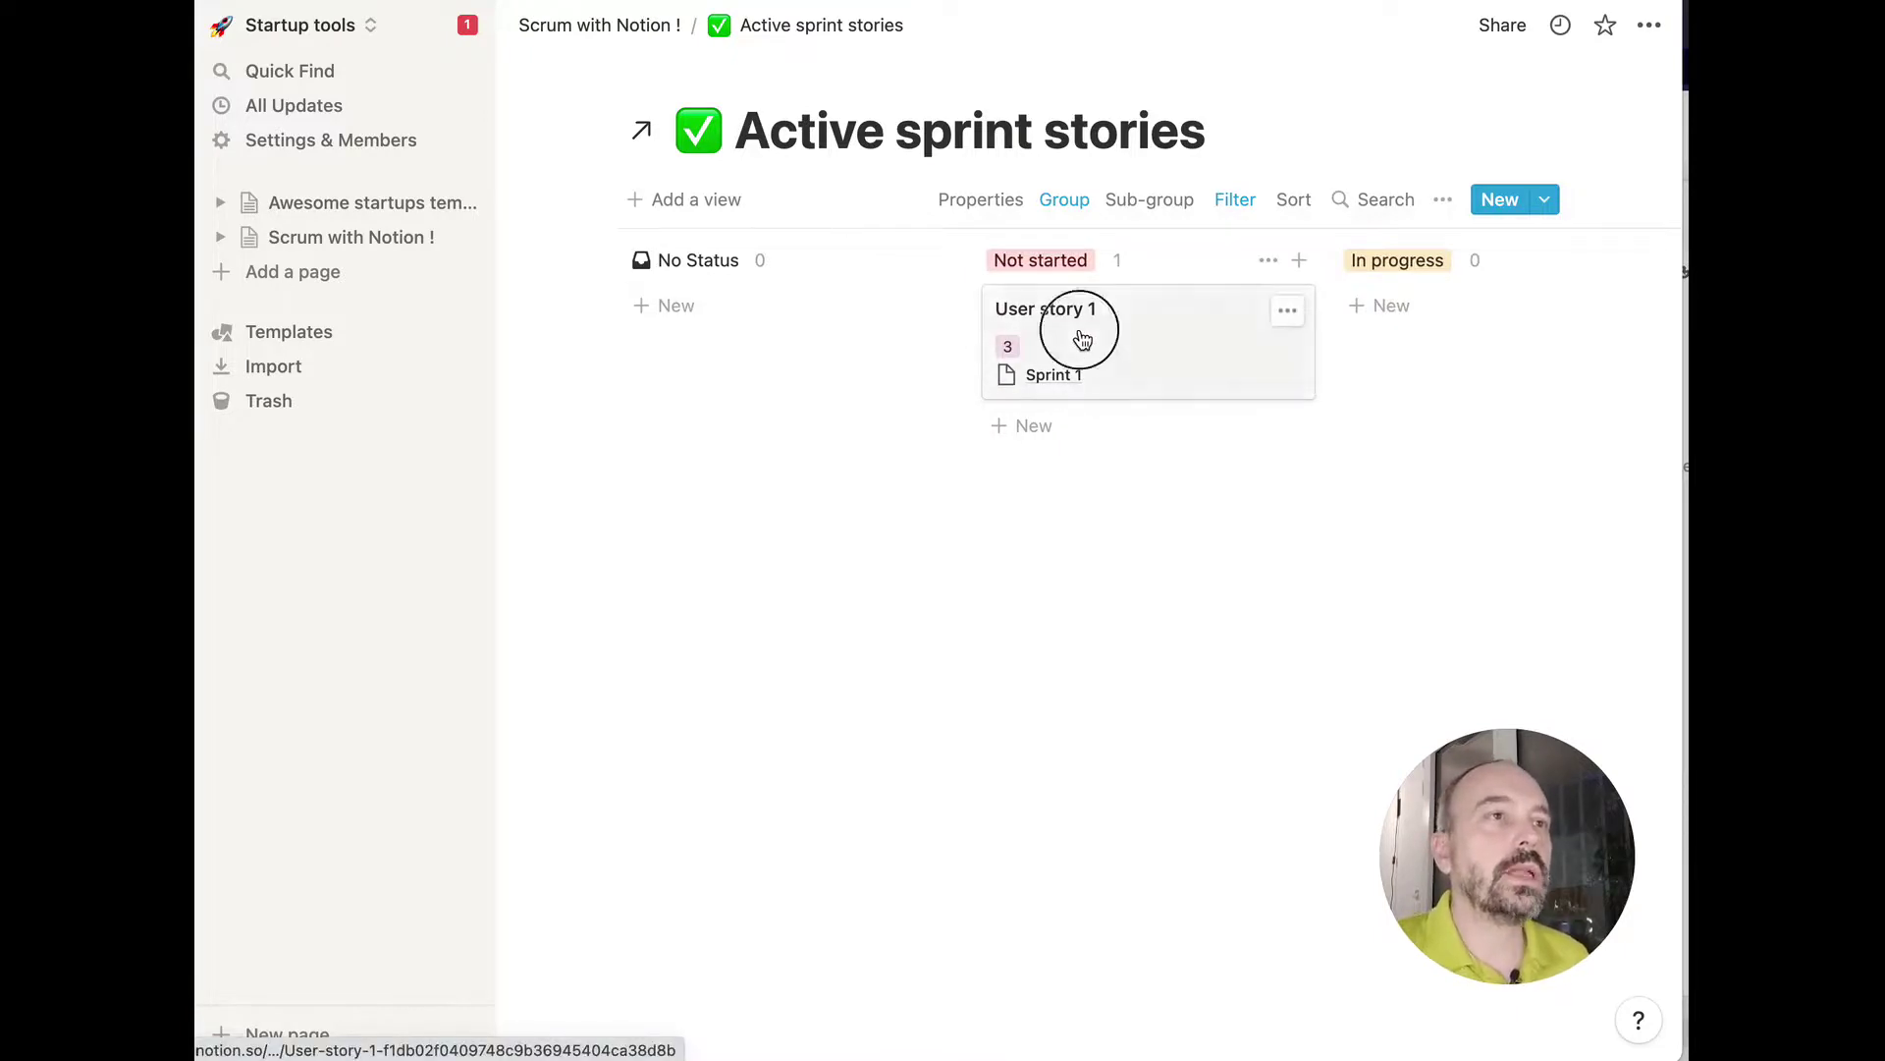
Move the User story 1 card to In progress and back to Not started, then look across the board's columns.
{"action": "left_click_drag", "start_coordinate": [1082, 339], "coordinate": [1353, 355]}
{"action": "left_click_drag", "start_coordinate": [1464, 325], "coordinate": [1140, 337]}
{"action": "scroll", "coordinate": [1109, 401], "scroll_direction": "right", "scroll_amount": 2}
{"action": "scroll", "coordinate": [1414, 303], "scroll_direction": "right", "scroll_amount": 4}
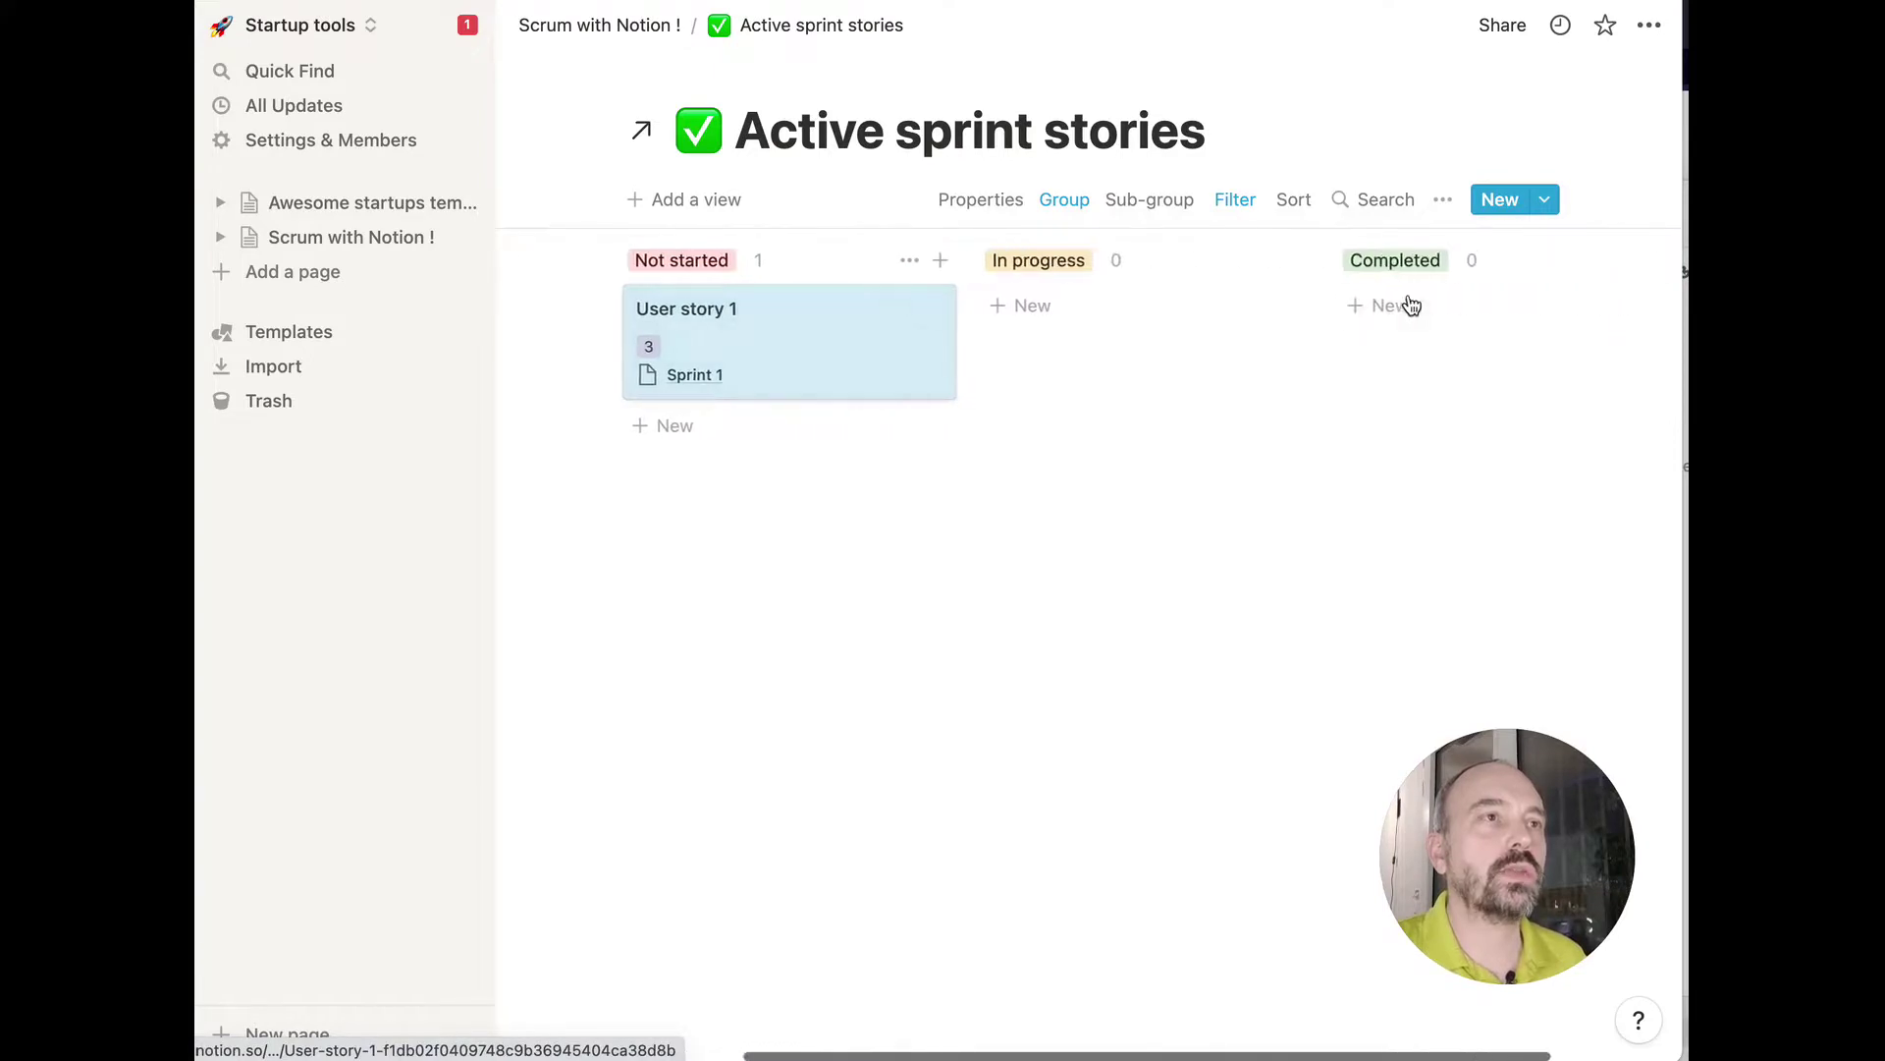
{"action": "scroll", "coordinate": [1267, 314], "scroll_direction": "left", "scroll_amount": 5}
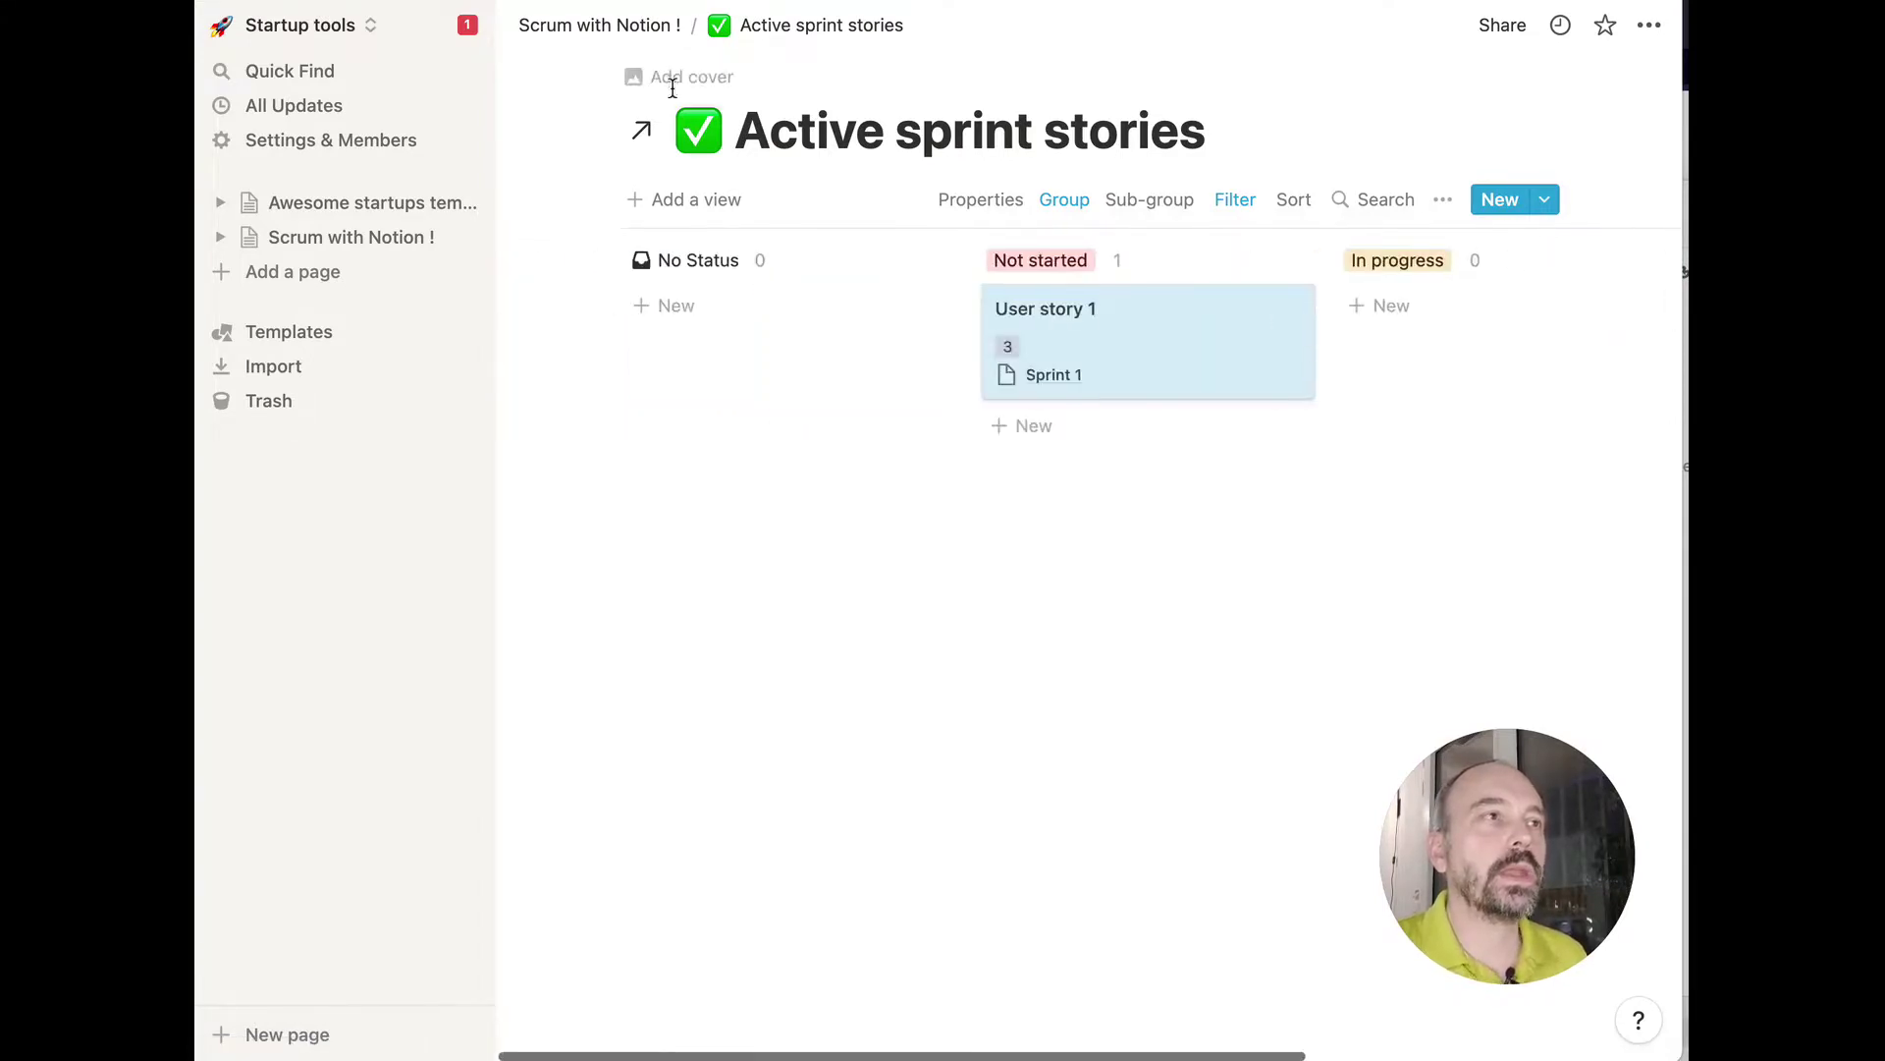
Open the Sprints database from the Scrum with Notion ! page and examine its timeline around February 2022 and its available views.
{"action": "left_click", "coordinate": [659, 27]}
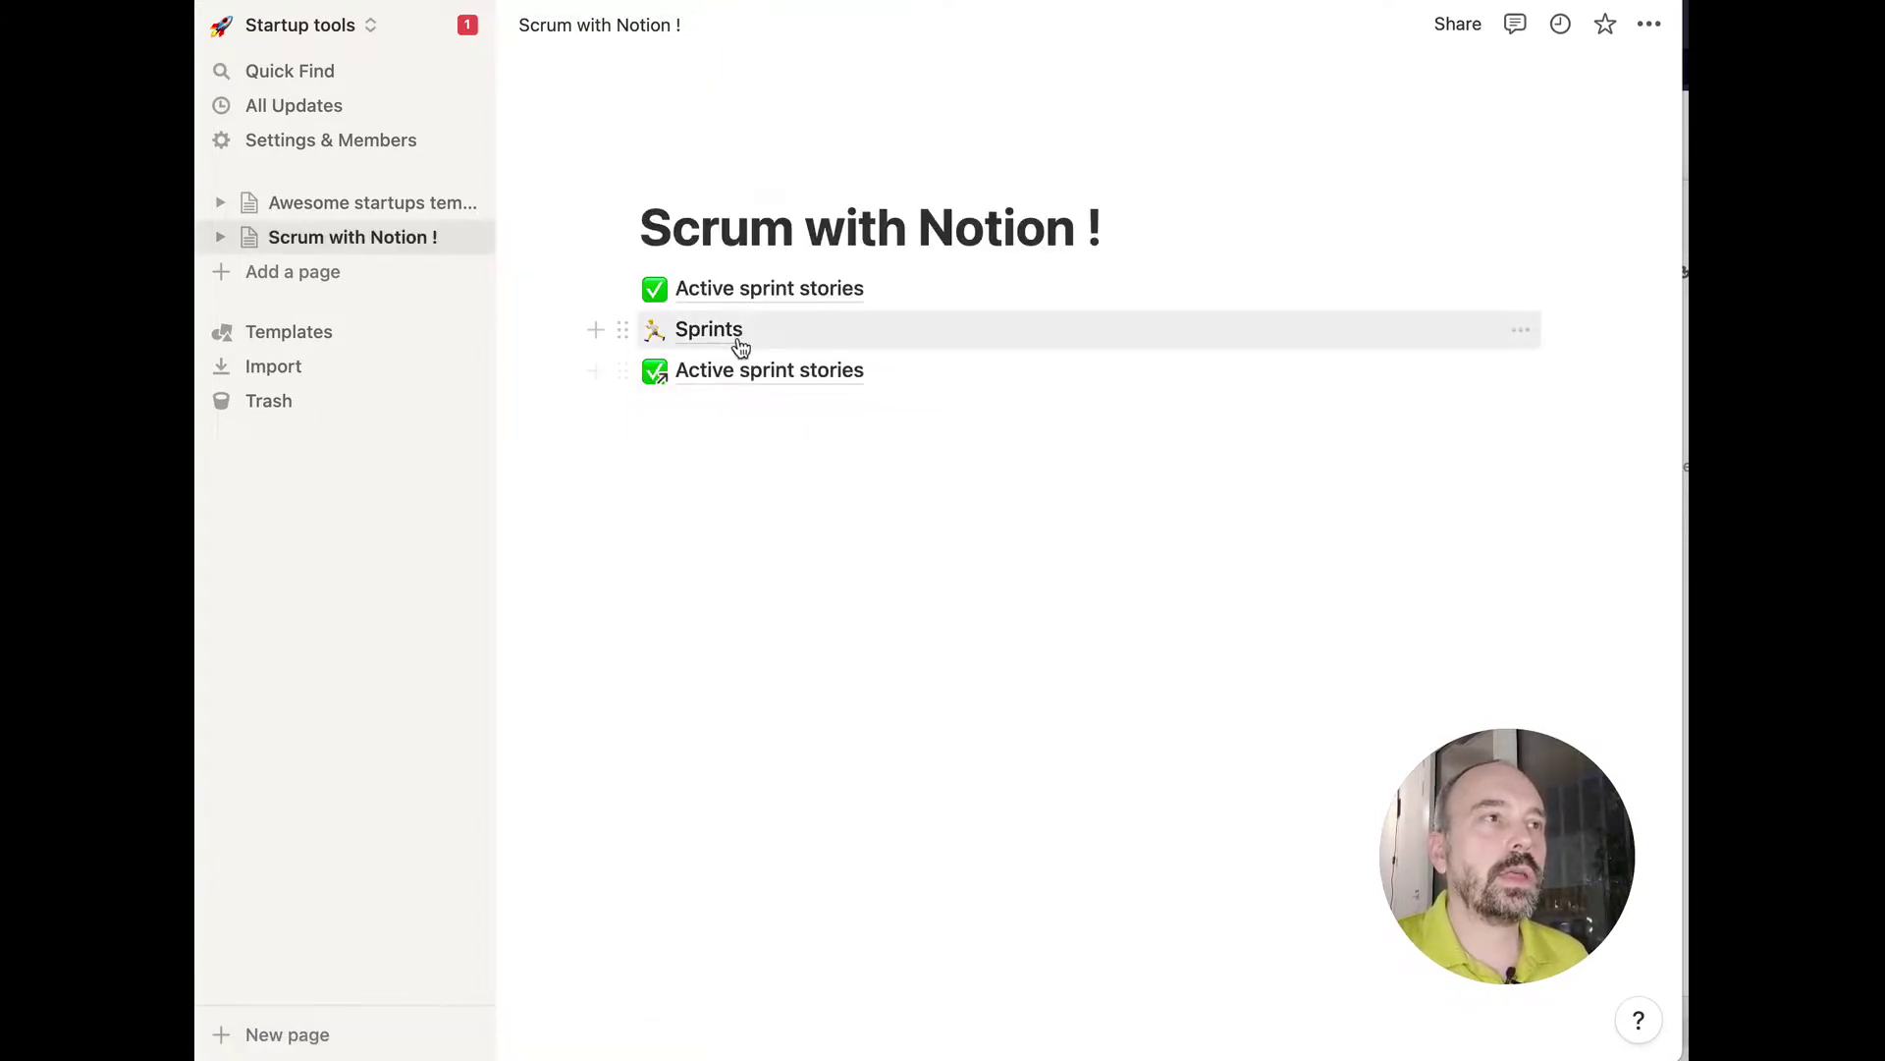
{"action": "left_click", "coordinate": [738, 334]}
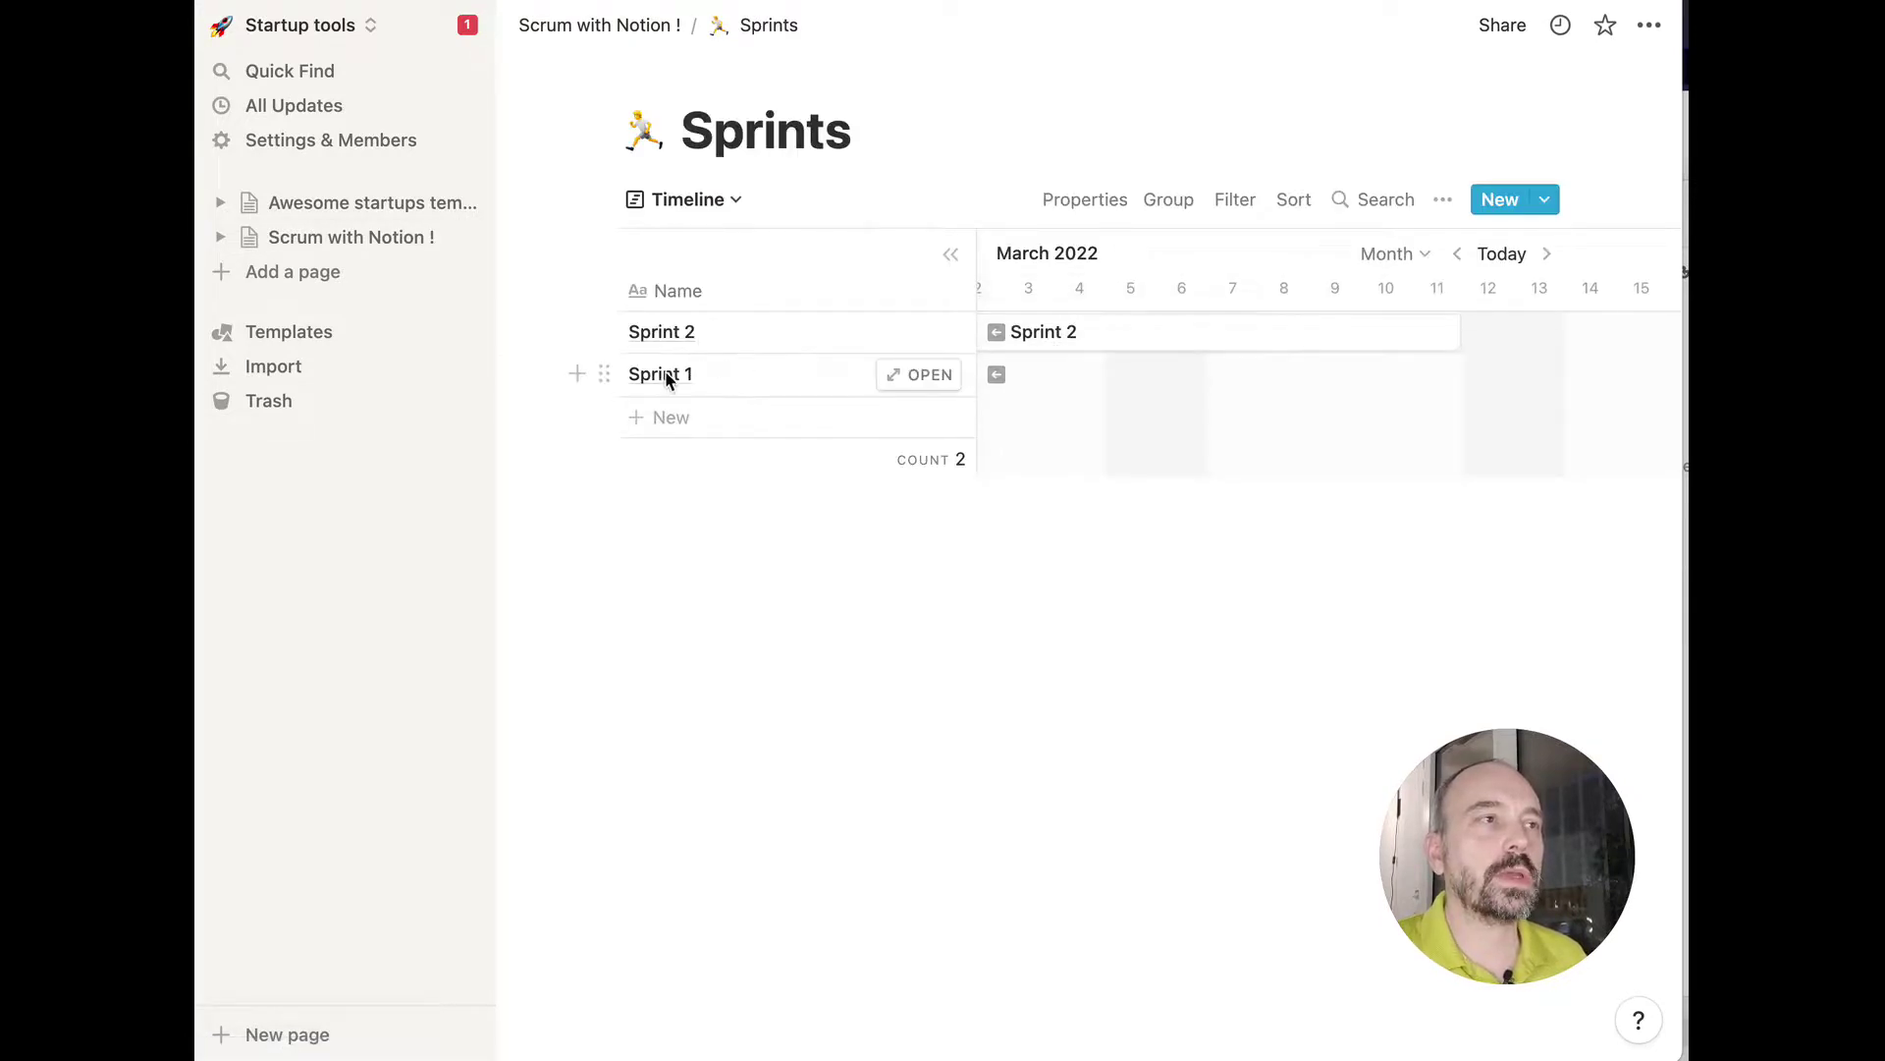
{"action": "scroll", "coordinate": [1459, 458], "scroll_direction": "left", "scroll_amount": 10}
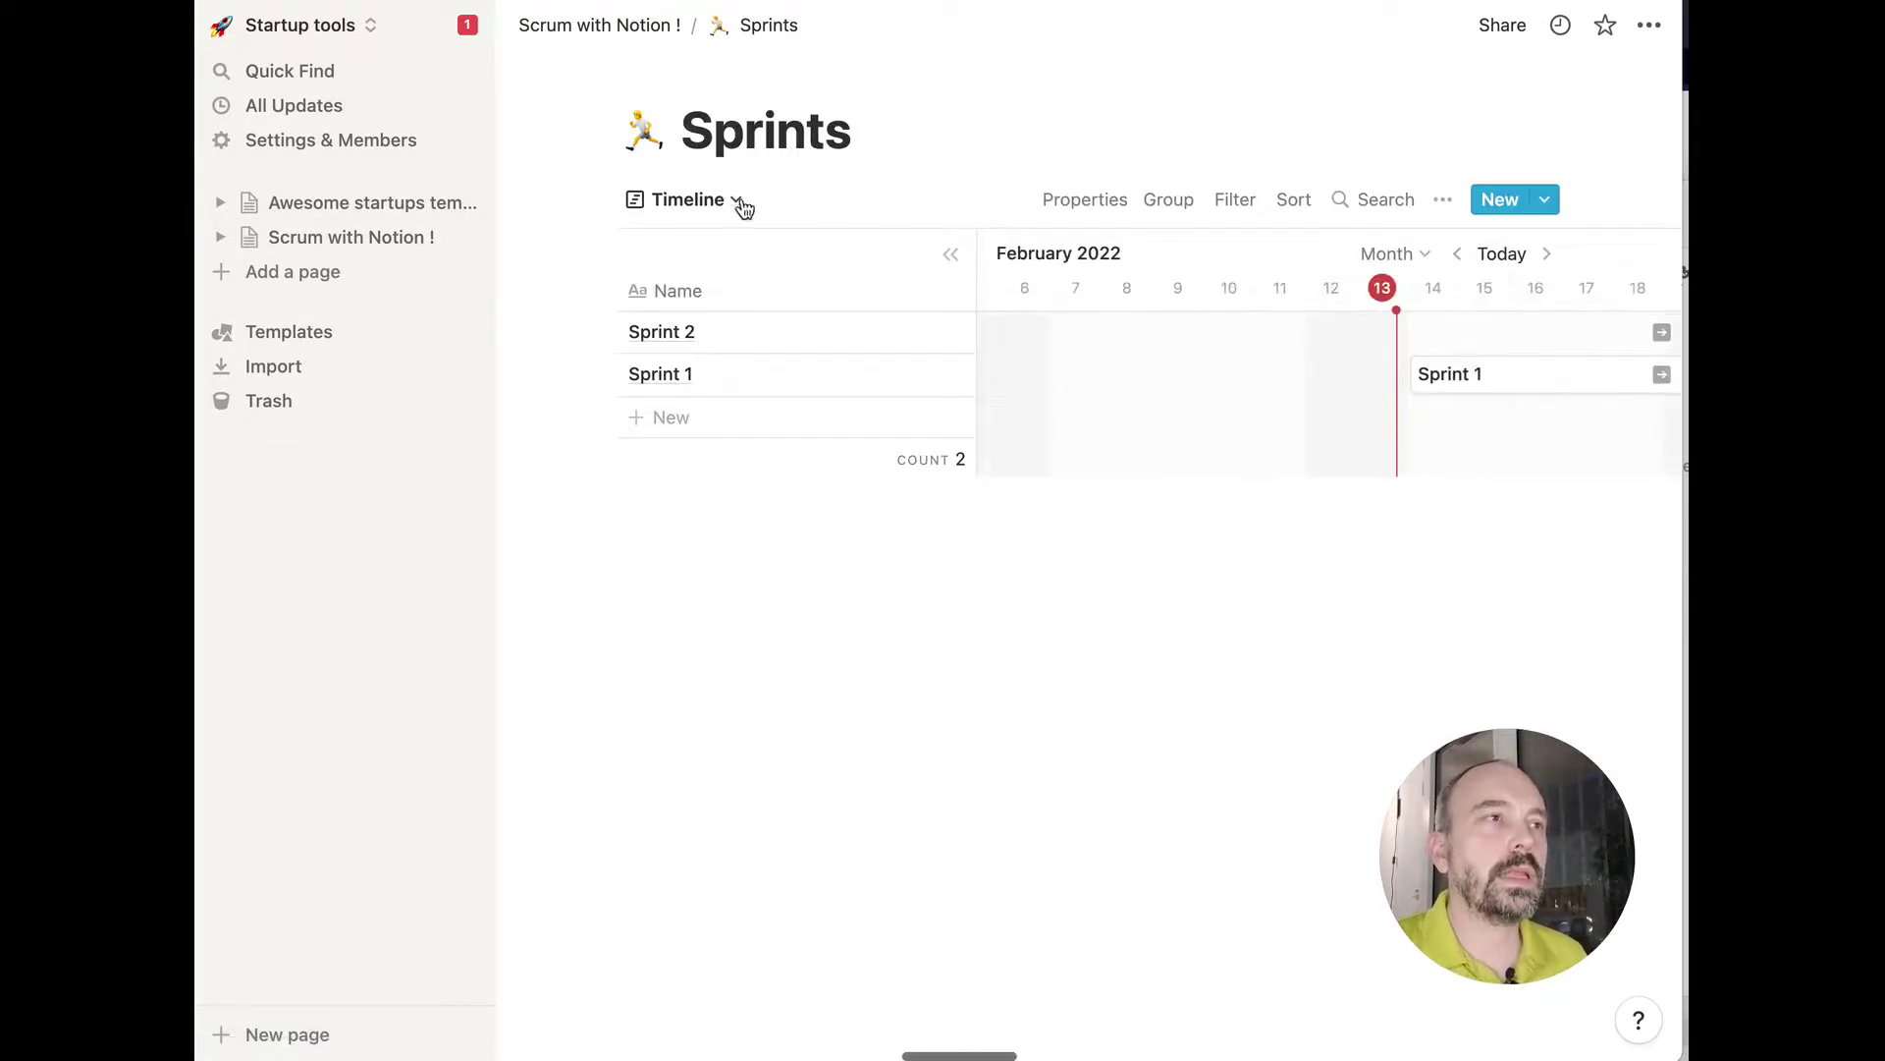
{"action": "left_click", "coordinate": [744, 207]}
{"action": "left_click", "coordinate": [1316, 339]}
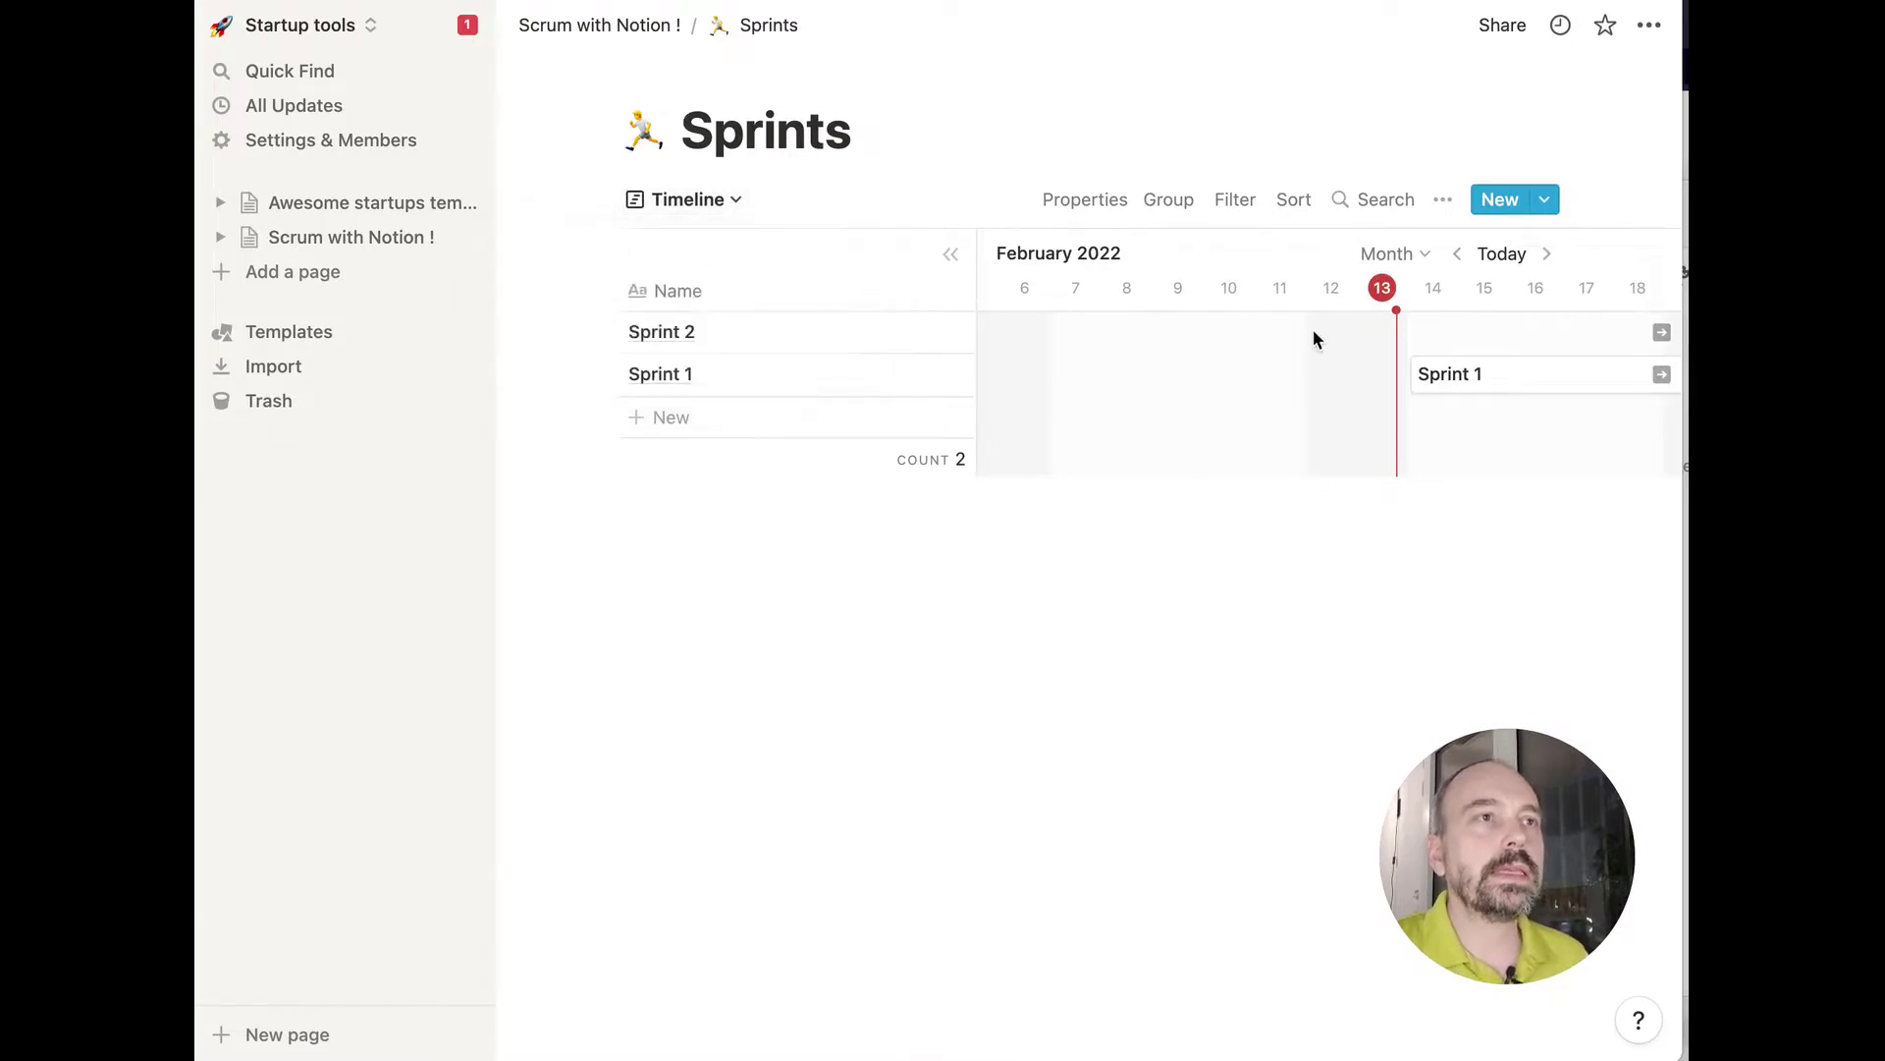
Show the Status property in the table part of the Sprints timeline.
{"action": "left_click", "coordinate": [1070, 197]}
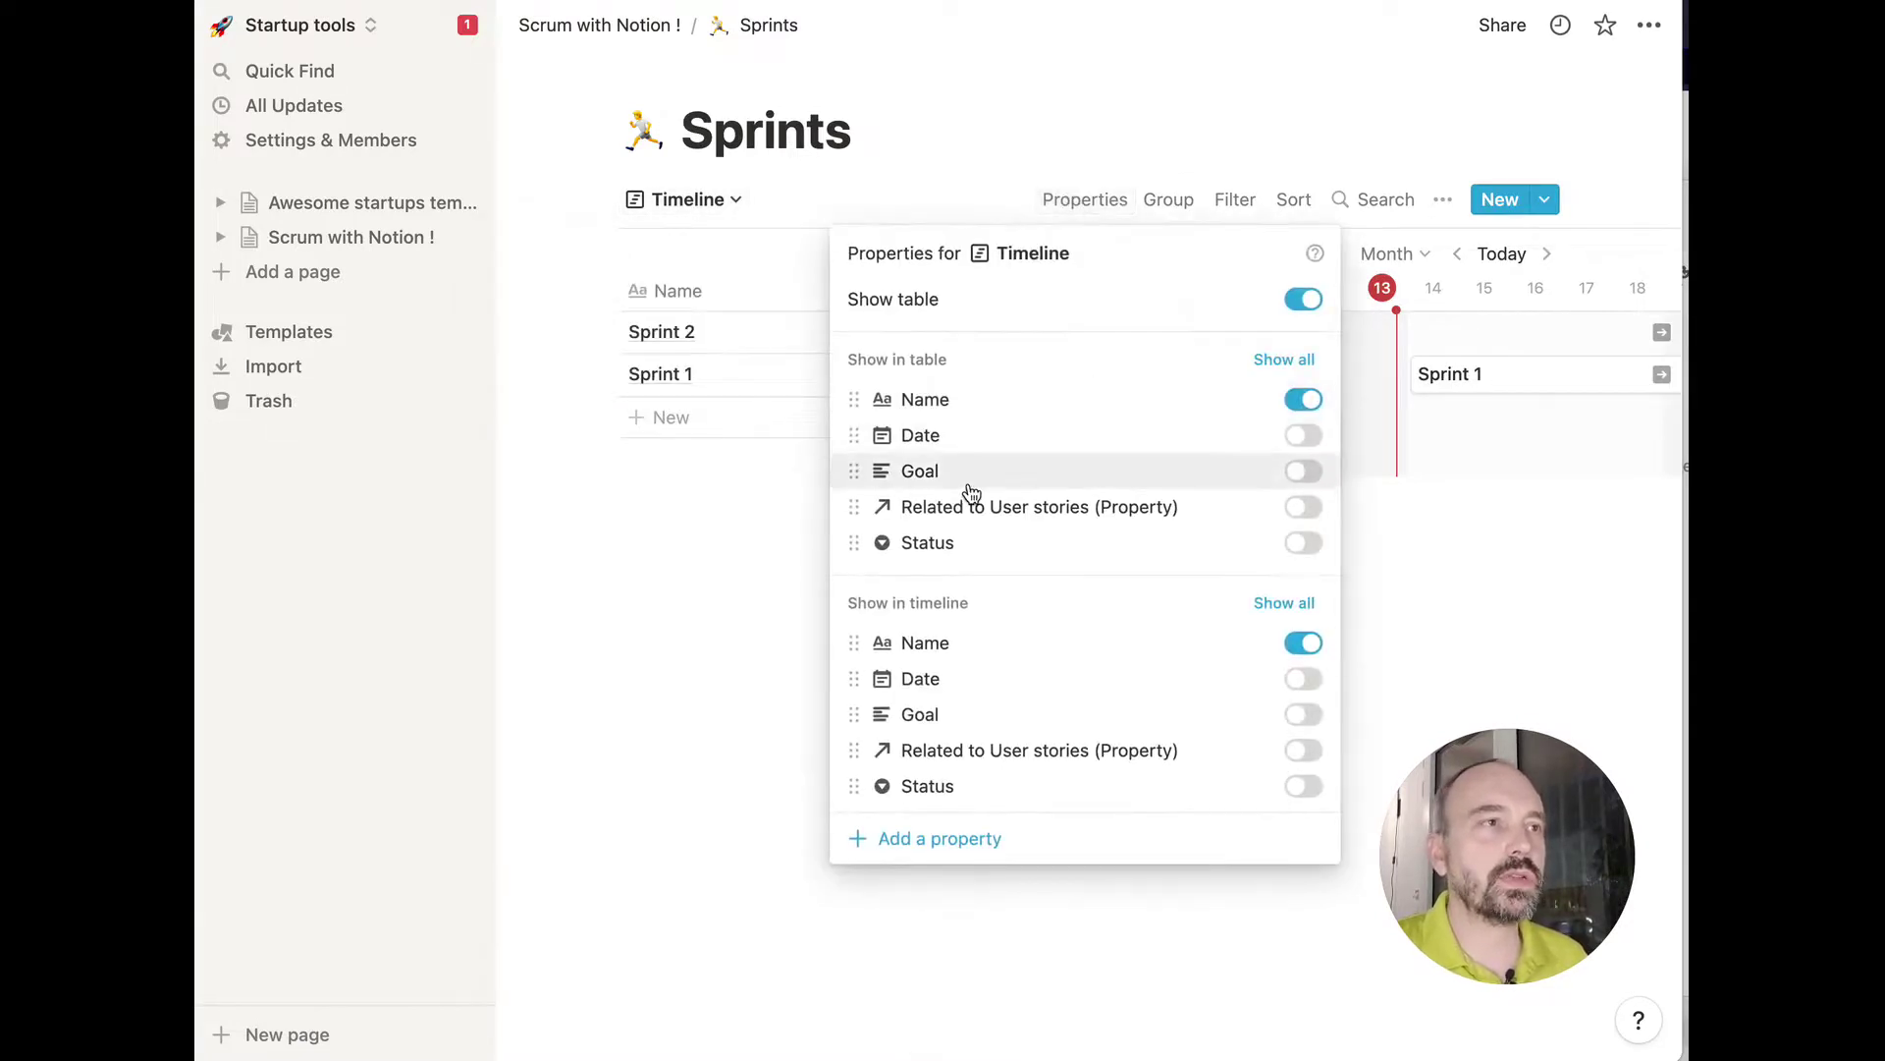
{"action": "left_click", "coordinate": [1297, 543]}
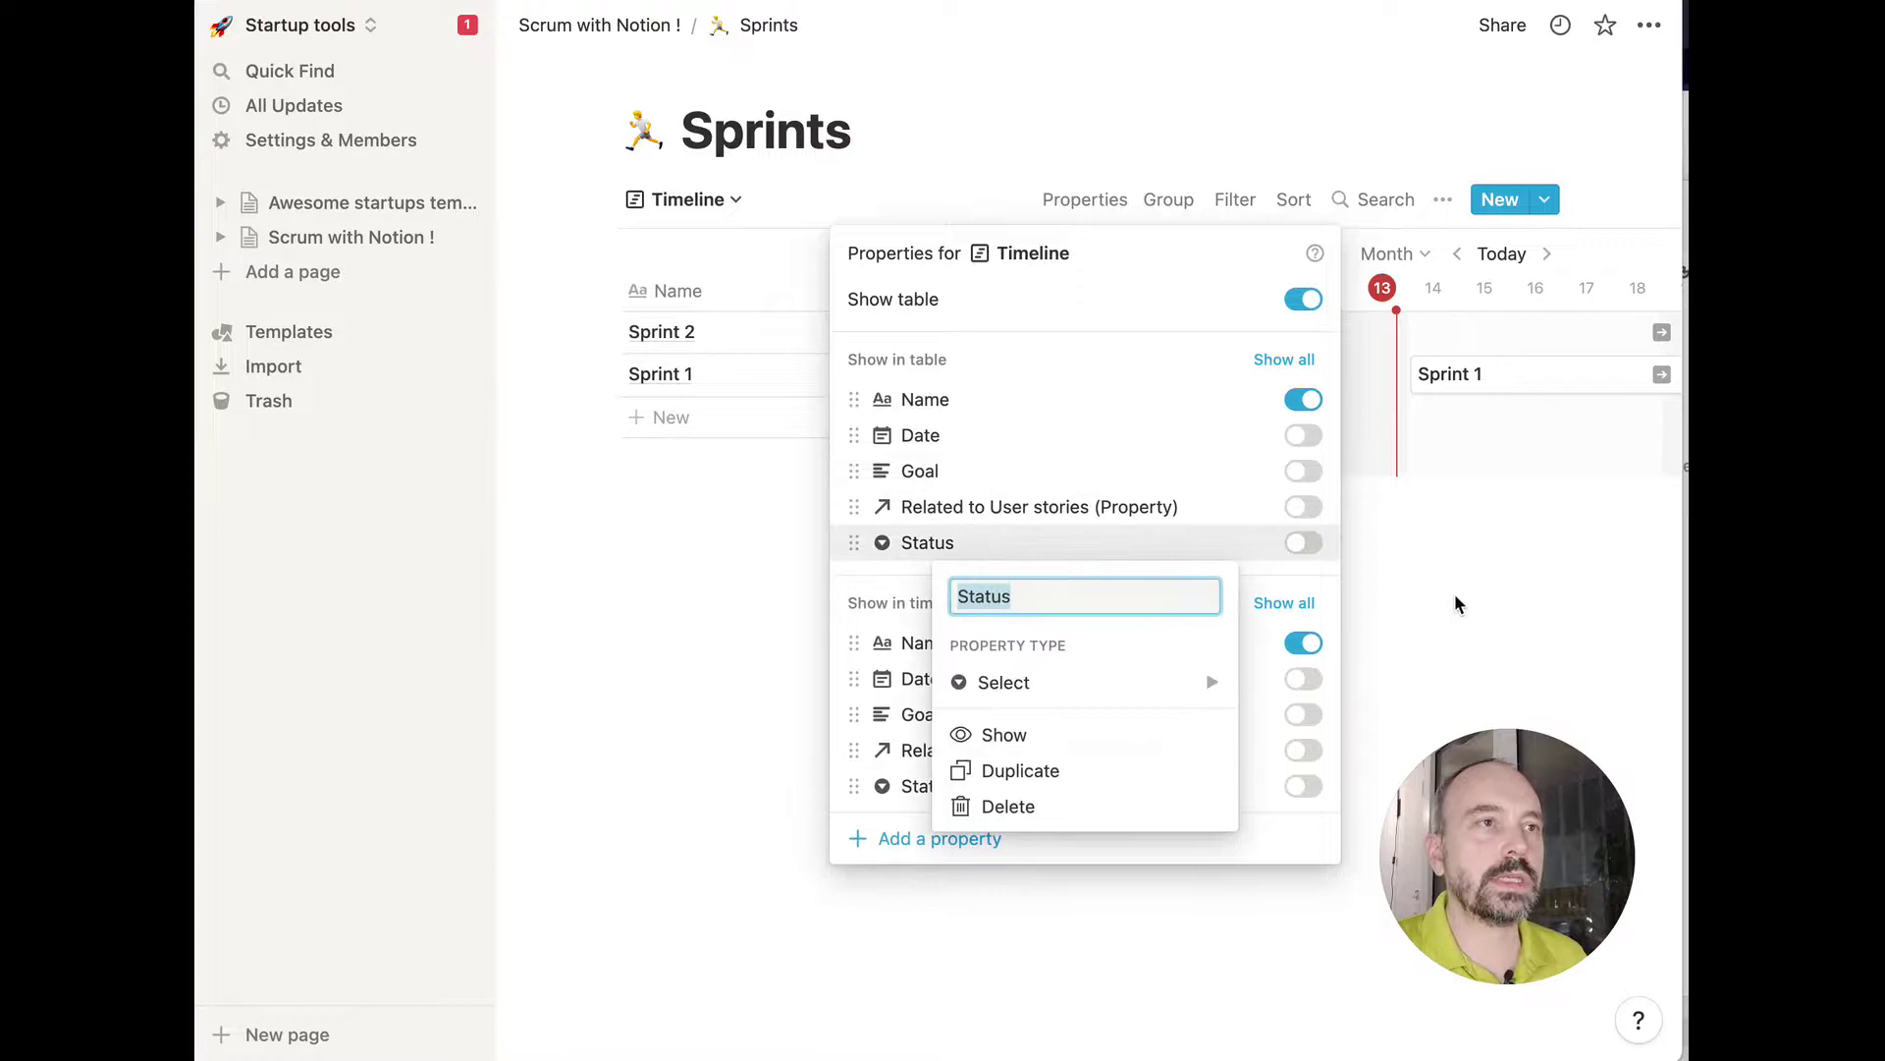
{"action": "left_click", "coordinate": [1310, 556]}
{"action": "left_click", "coordinate": [1310, 554]}
{"action": "left_click", "coordinate": [1460, 501]}
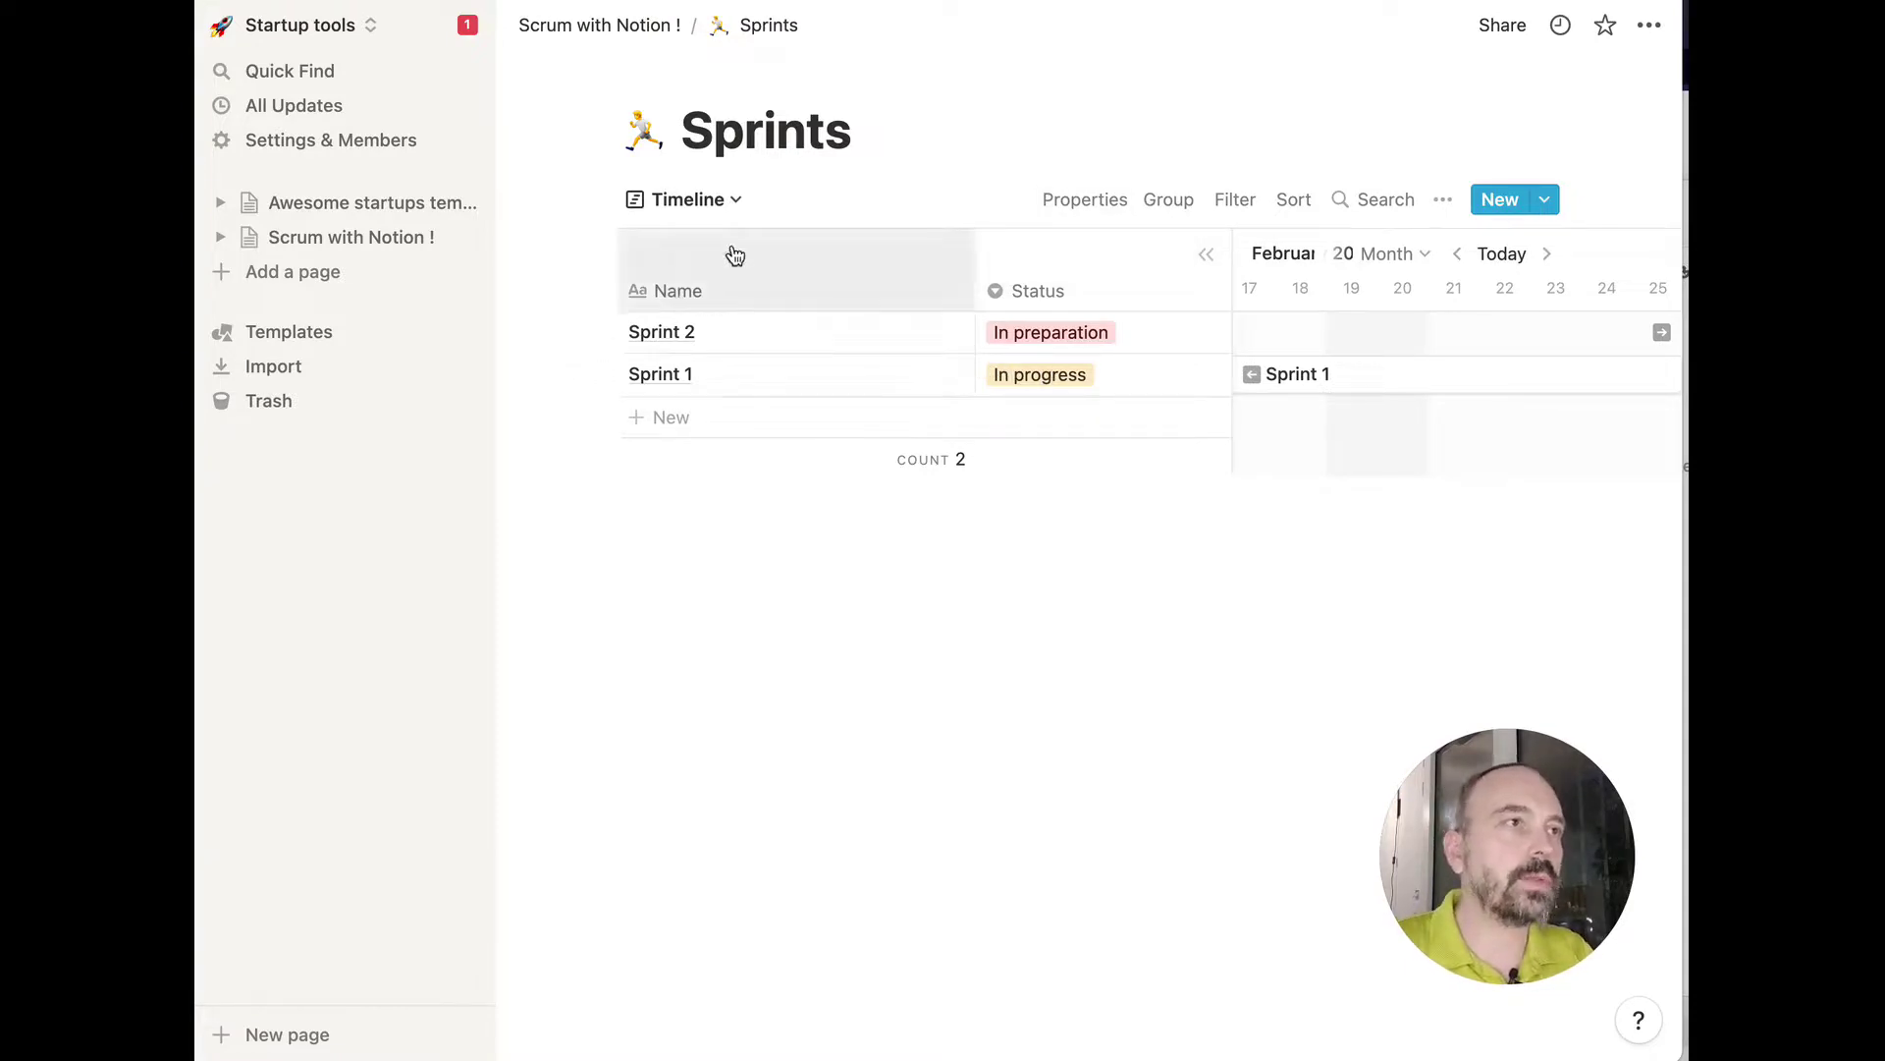
Switch the Sprints database to its Board view and check its list of available views.
{"action": "left_click", "coordinate": [724, 201]}
{"action": "left_click", "coordinate": [683, 300]}
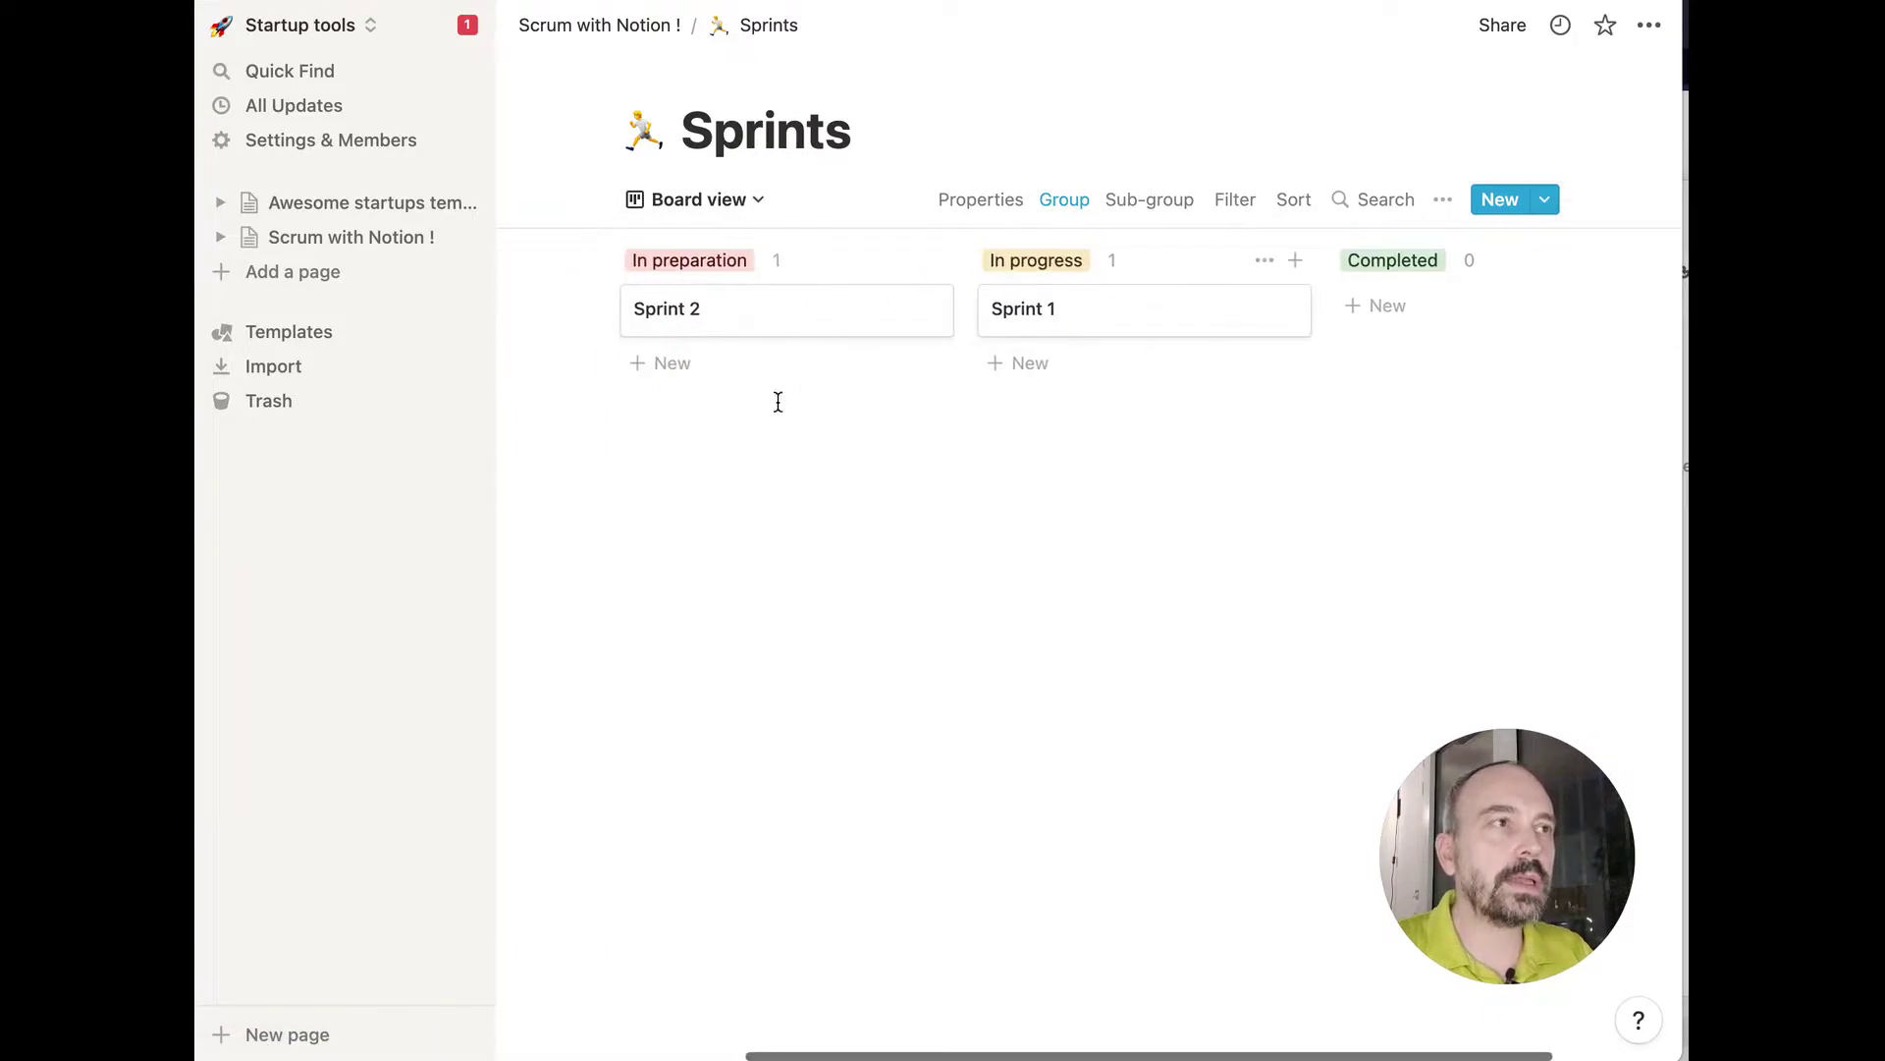
{"action": "left_click", "coordinate": [765, 200]}
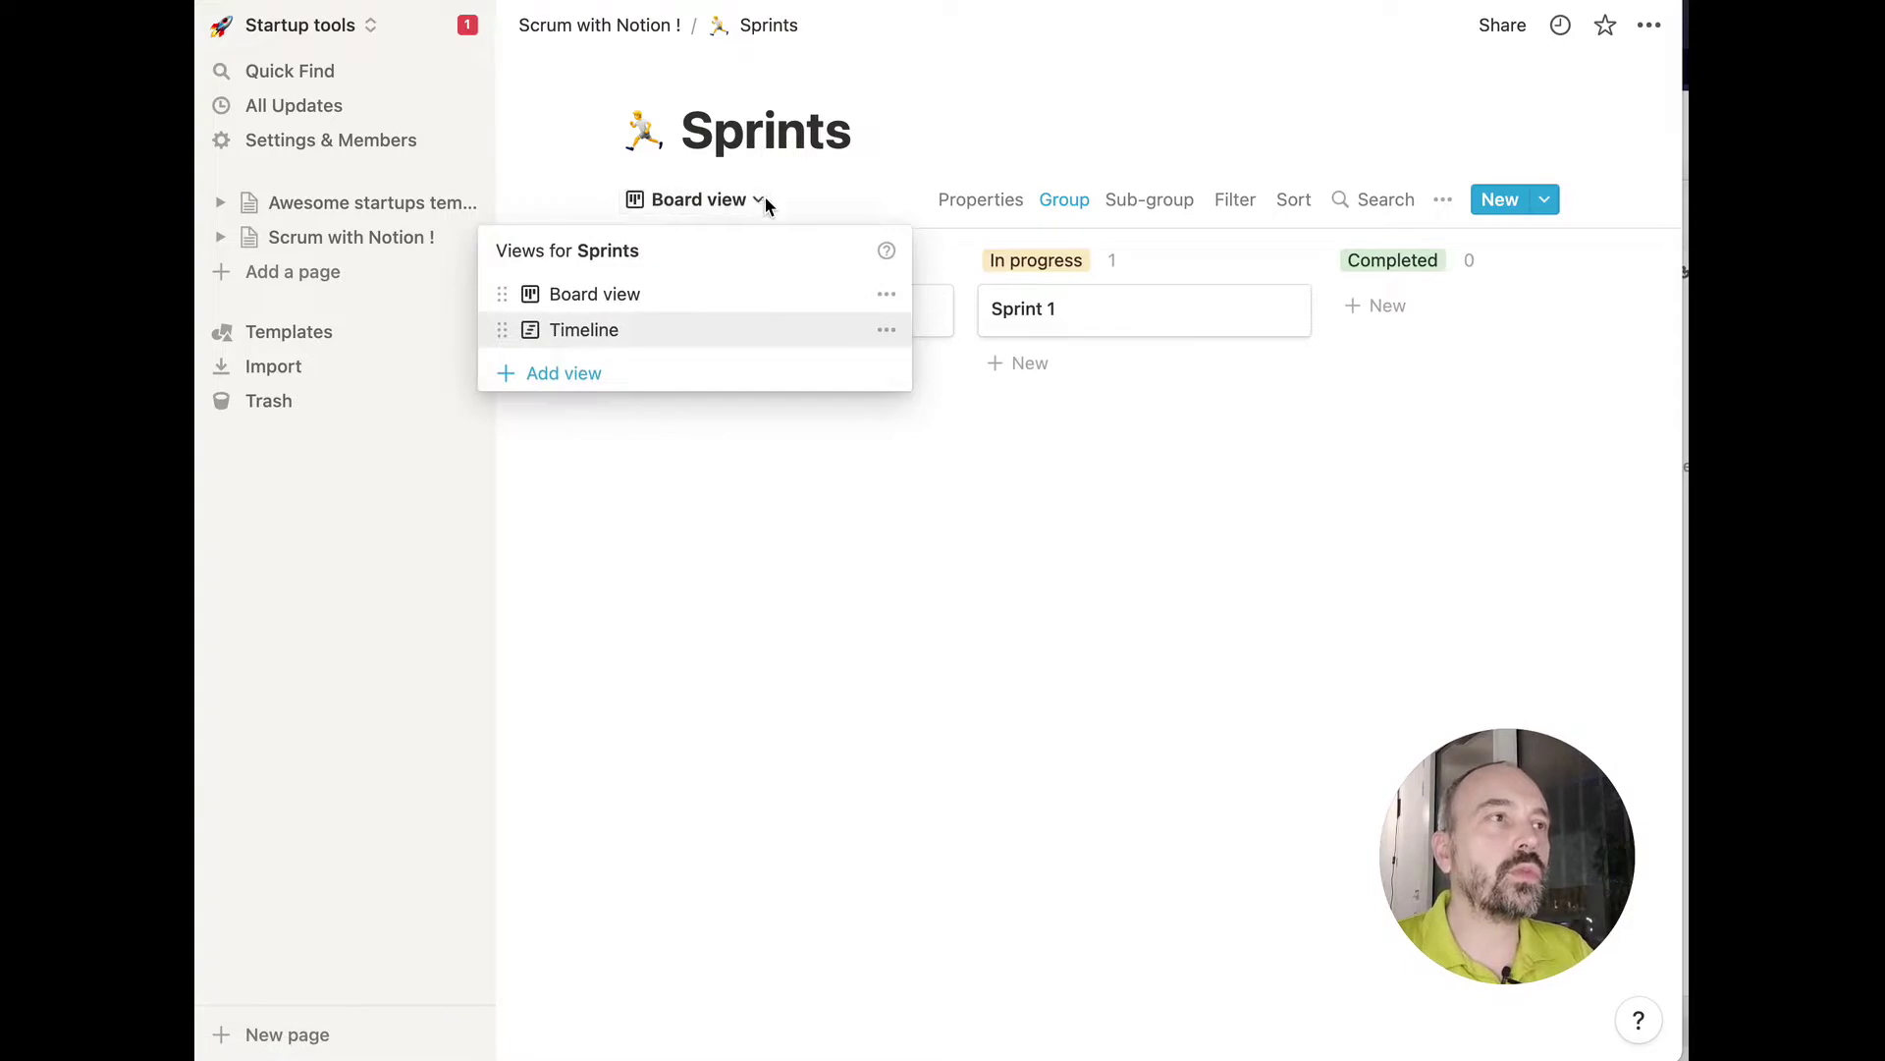
{"action": "left_click", "coordinate": [772, 196]}
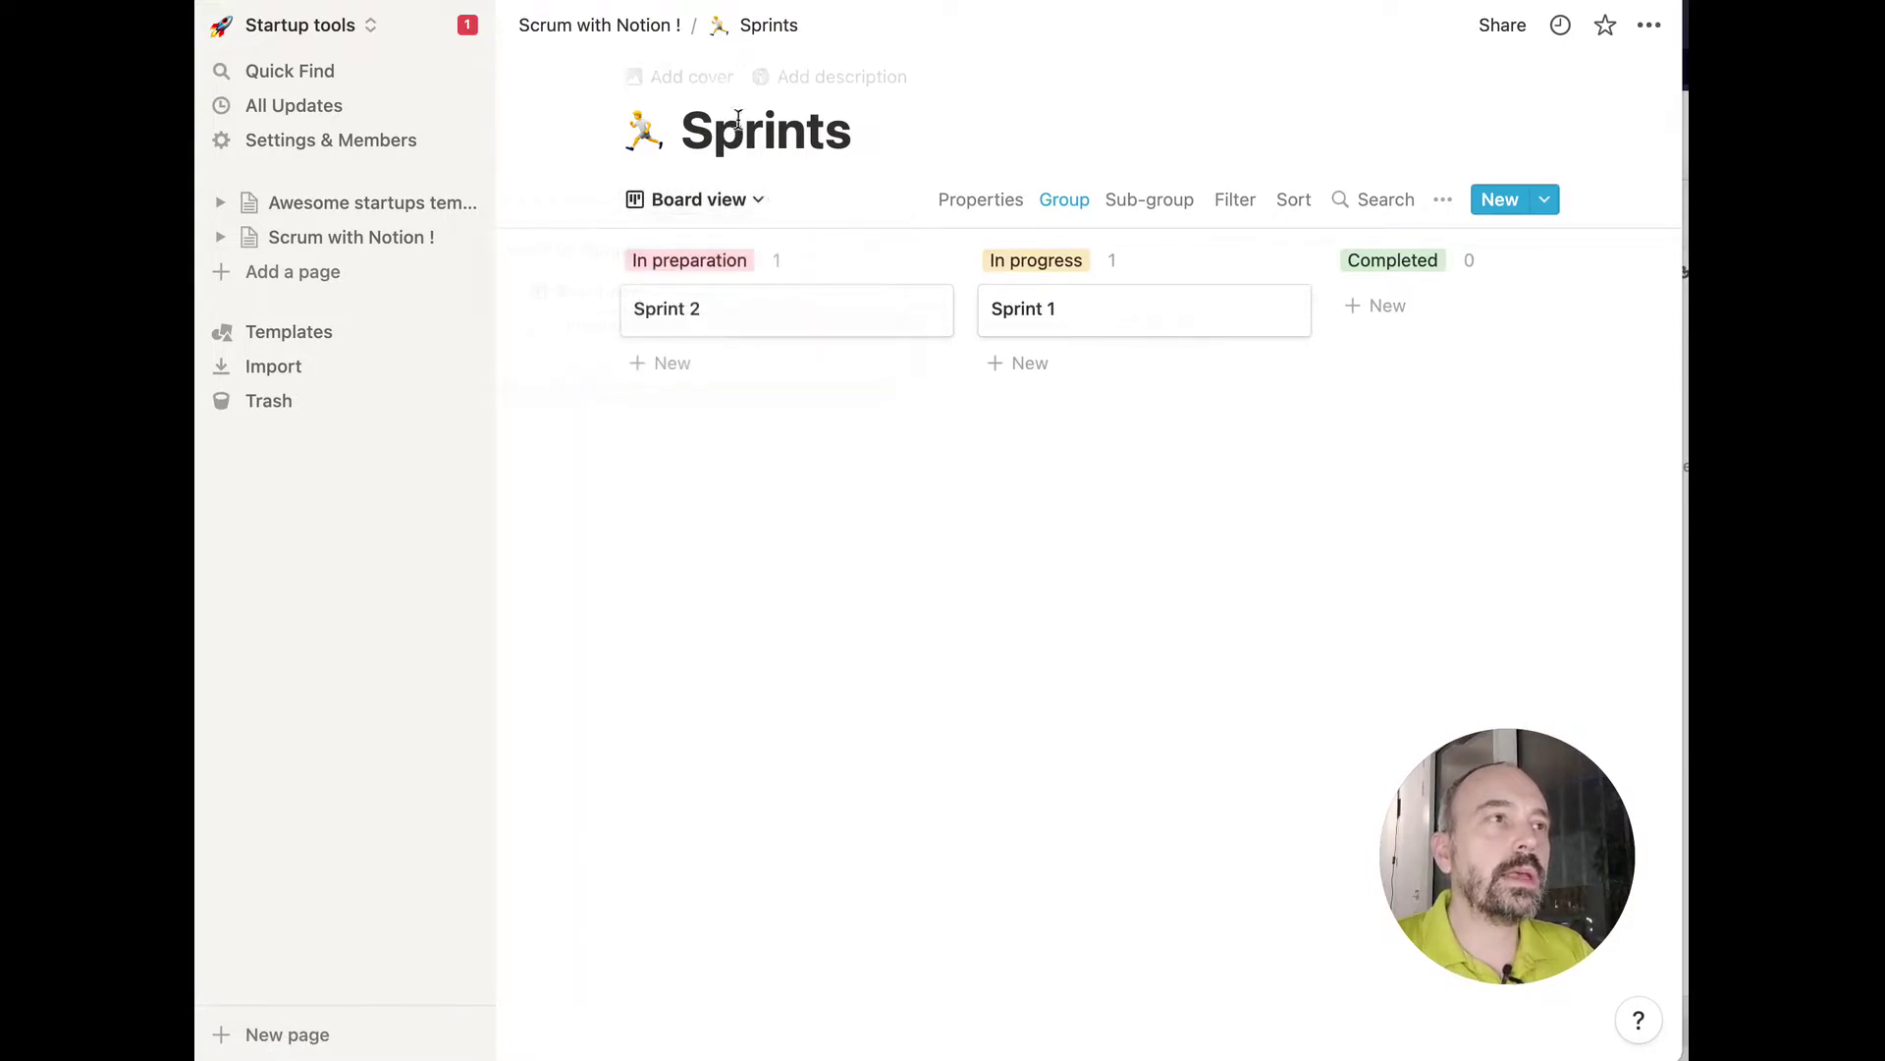
Open the original Active sprint stories board from the Scrum with Notion ! page and remove its Sprint status filter.
{"action": "left_click", "coordinate": [760, 30]}
{"action": "left_click", "coordinate": [684, 32]}
{"action": "left_click", "coordinate": [661, 26]}
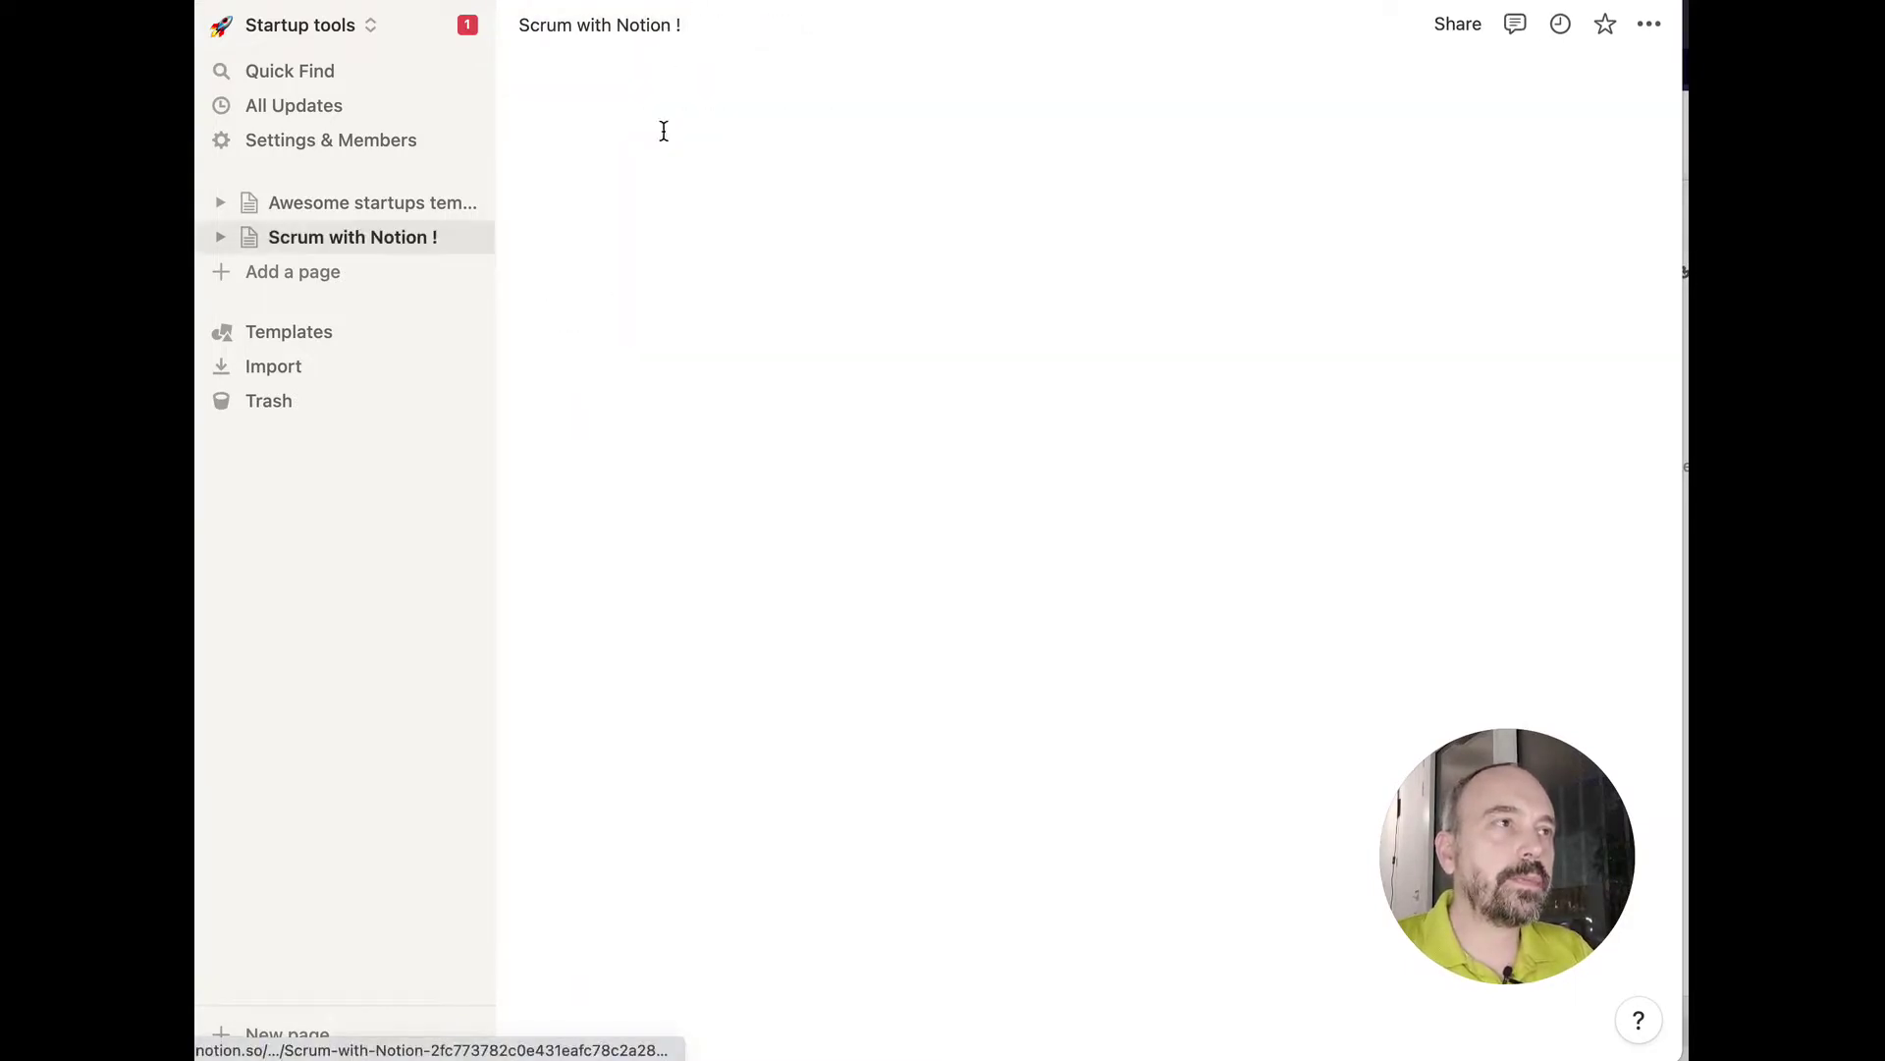
{"action": "left_click", "coordinate": [739, 292]}
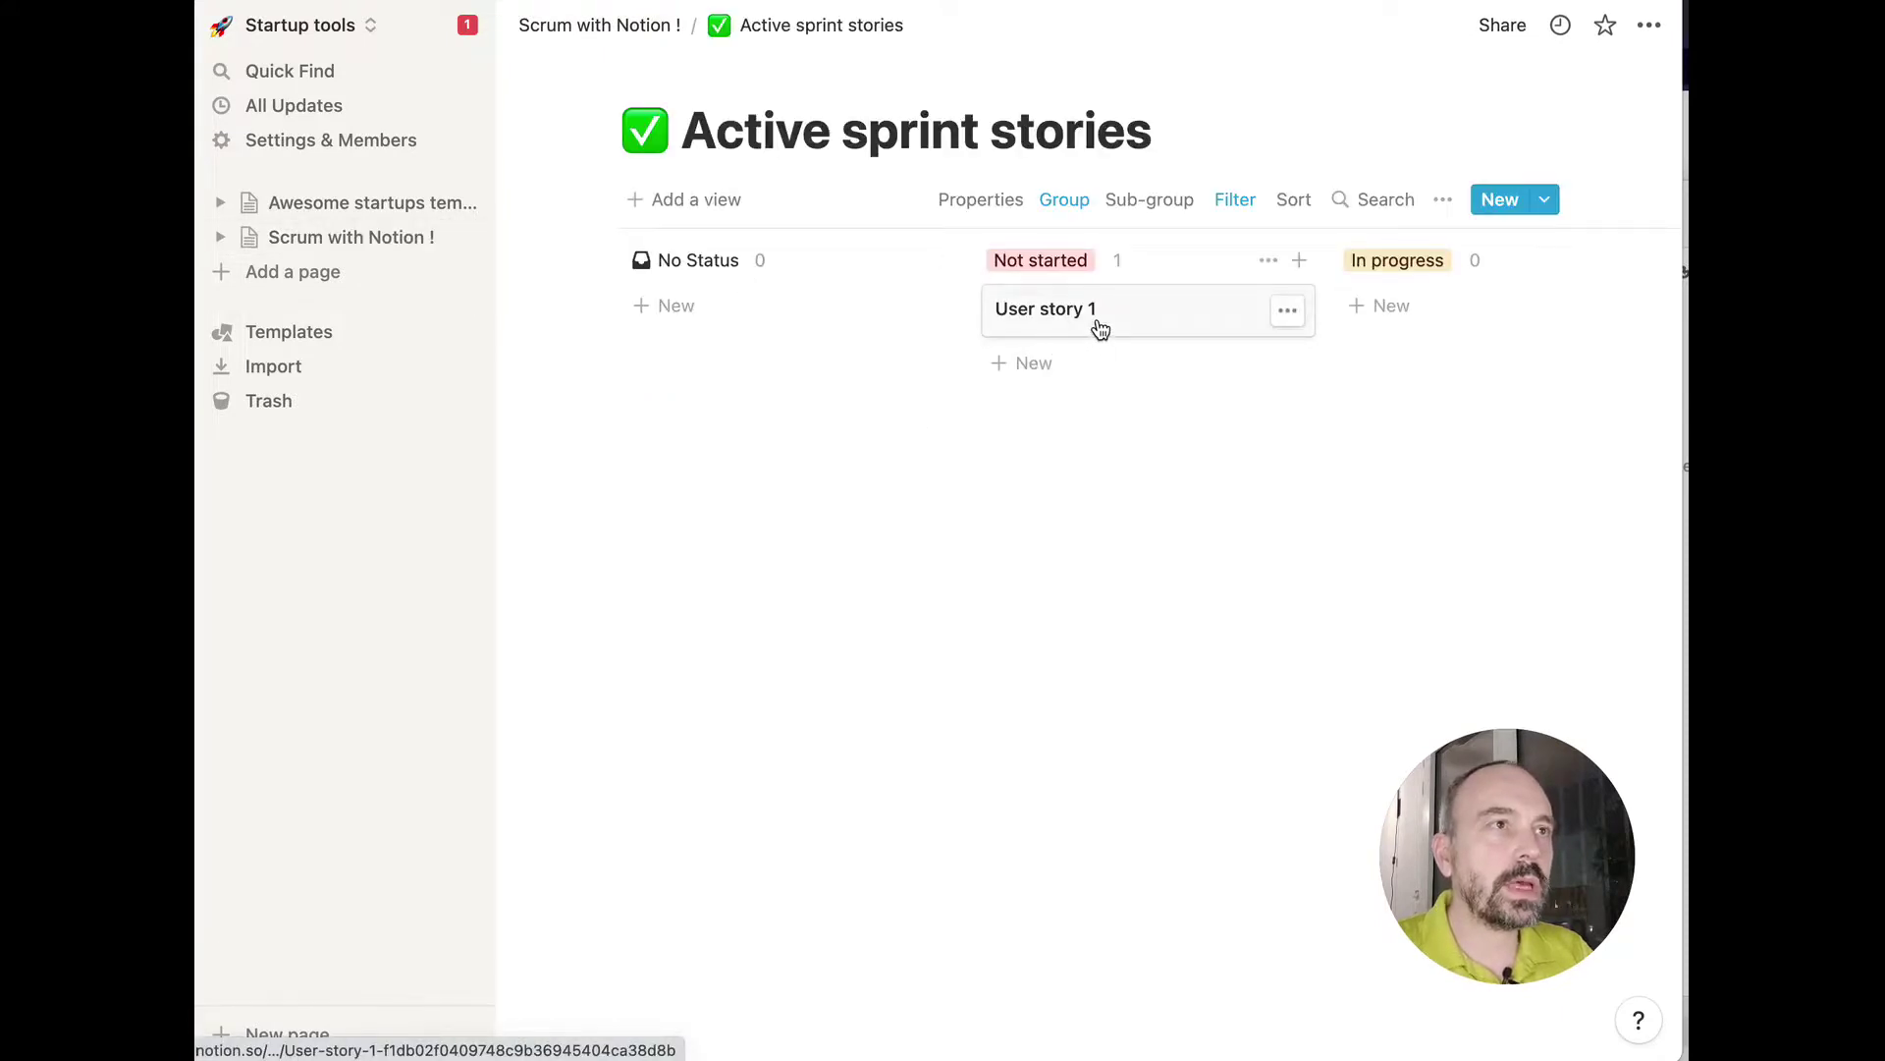
{"action": "left_click", "coordinate": [1234, 199]}
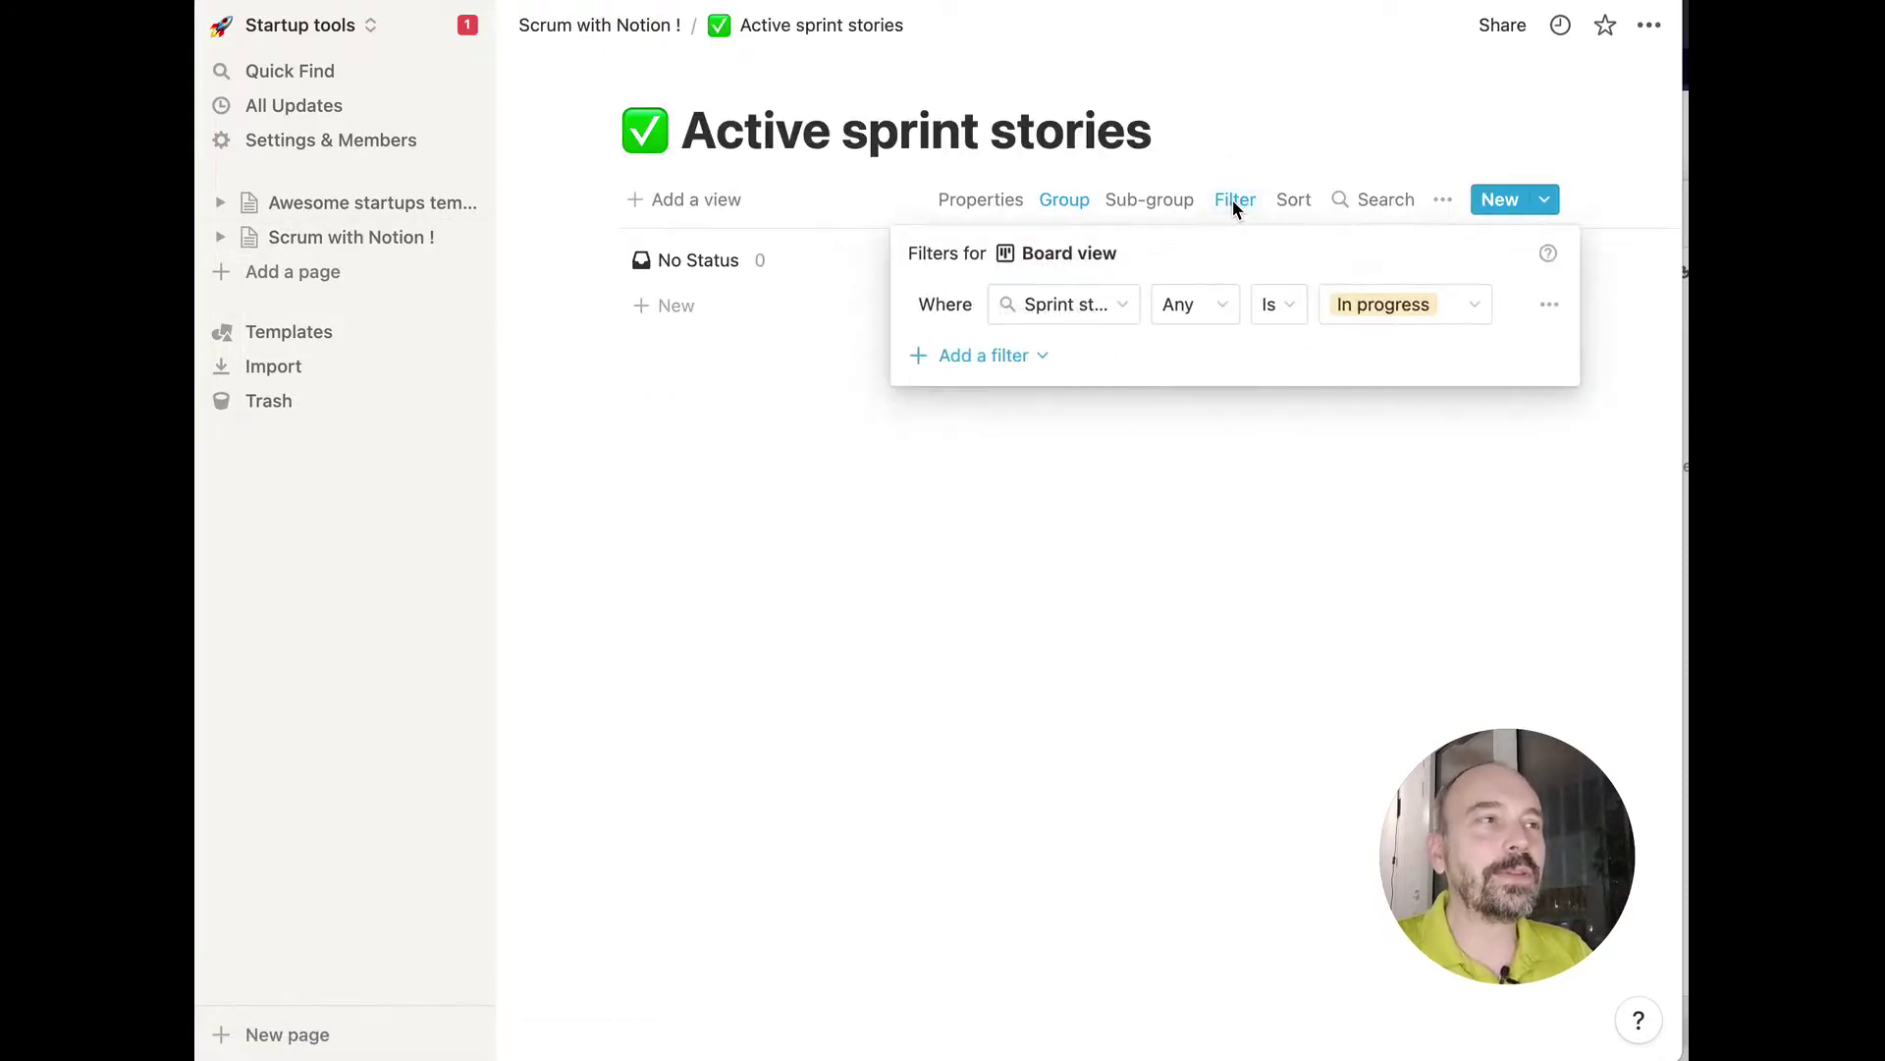
{"action": "left_click", "coordinate": [1566, 311]}
{"action": "left_click", "coordinate": [1534, 352]}
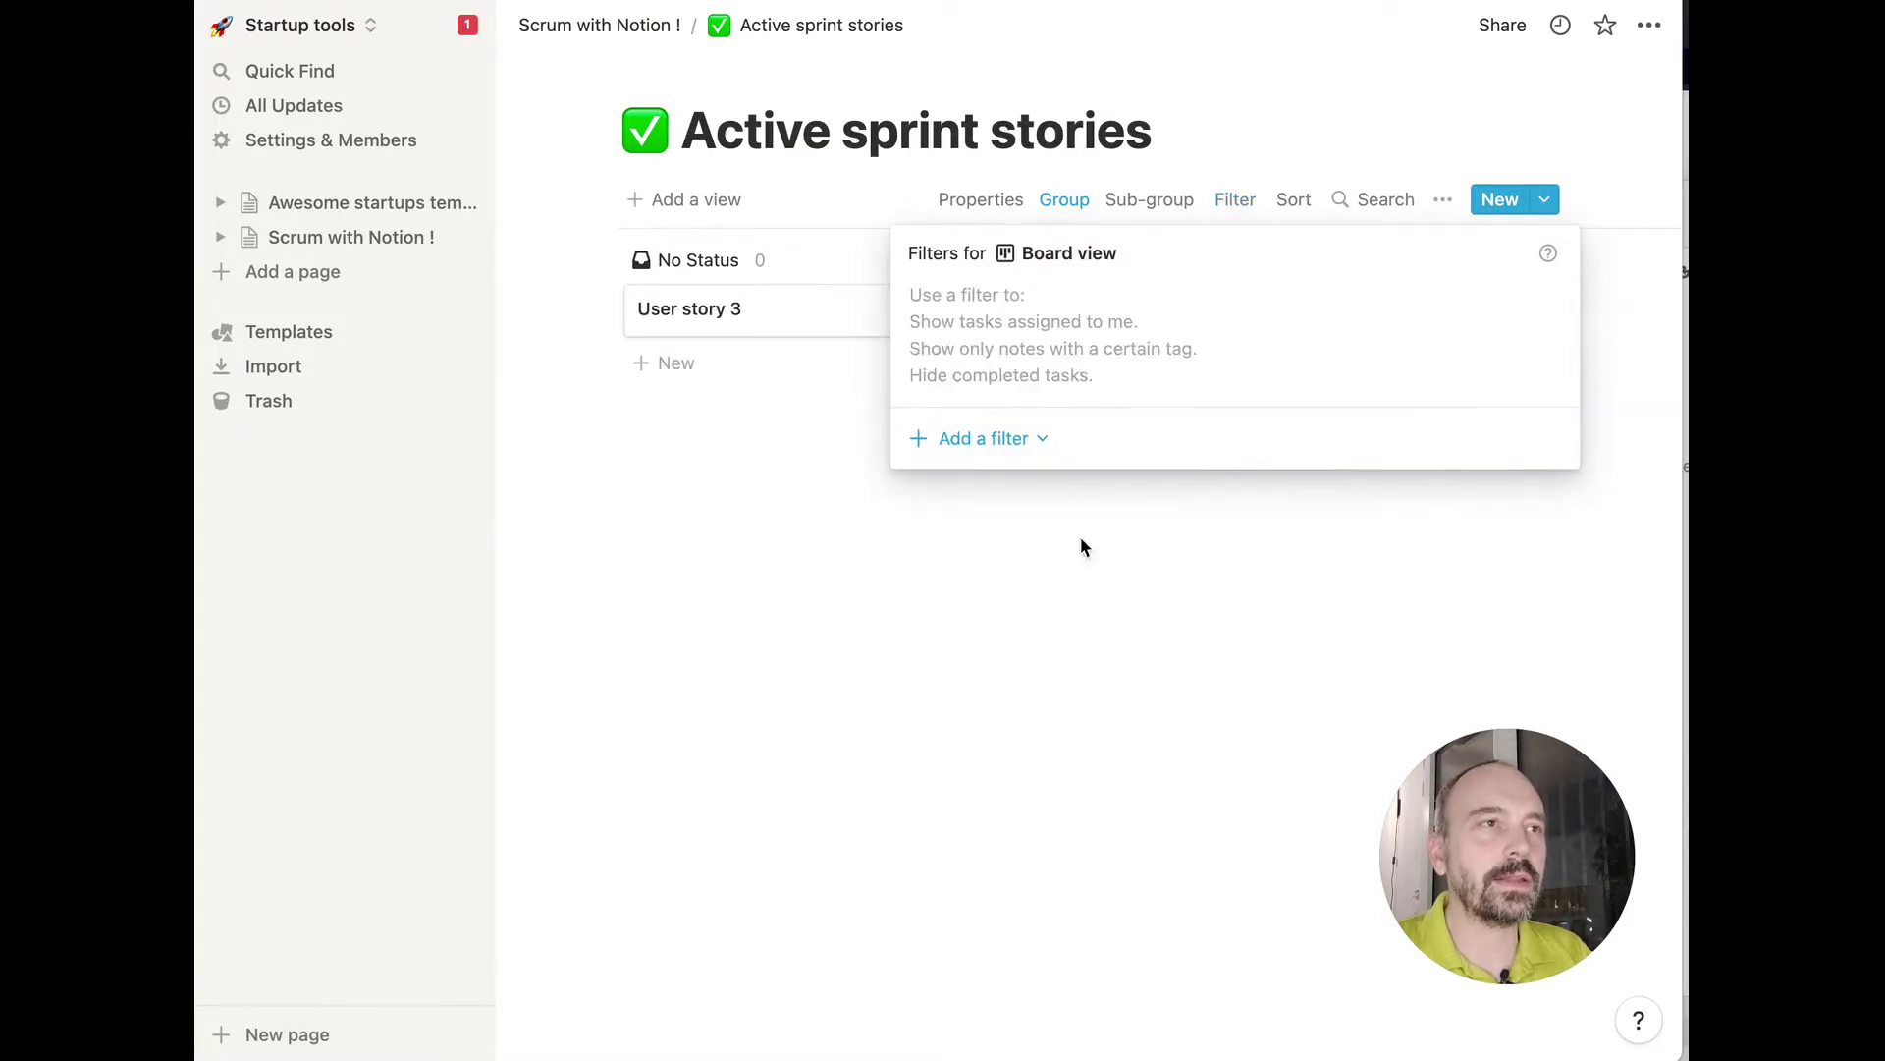
{"action": "left_click", "coordinate": [1080, 538]}
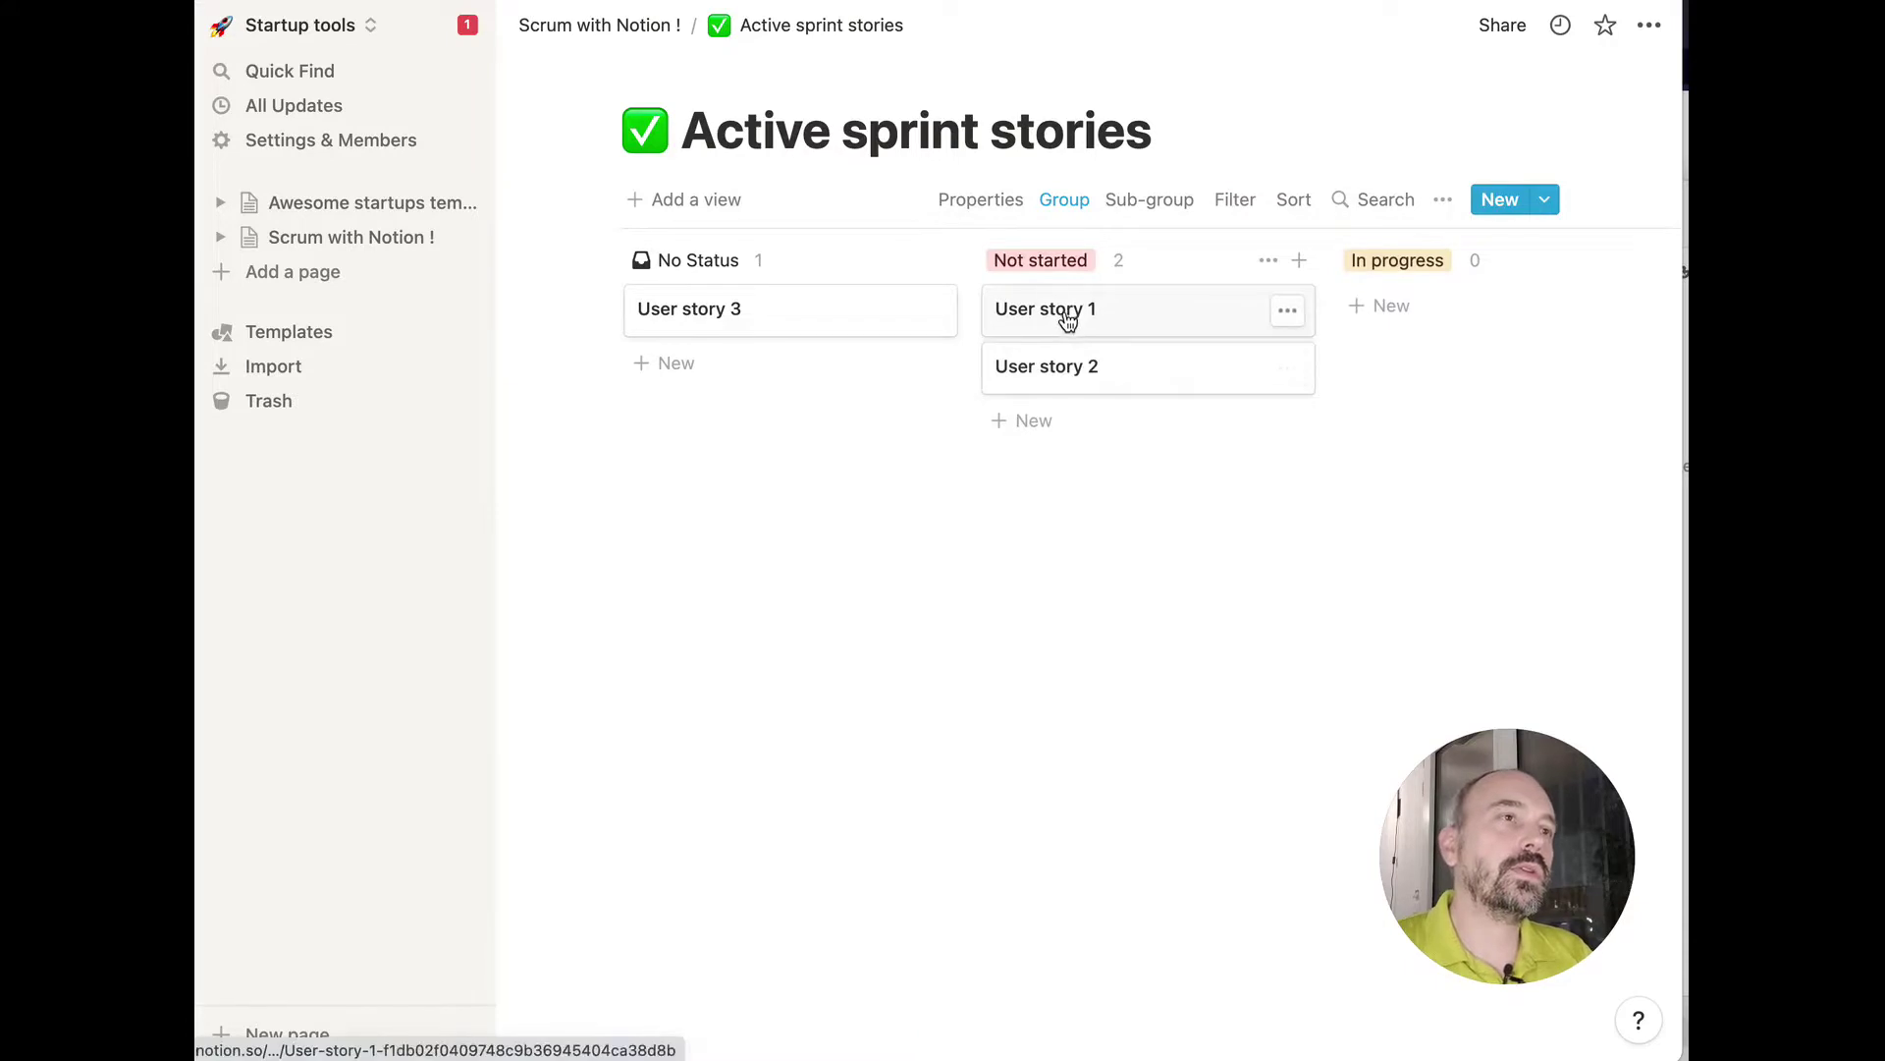
Check the properties of User story 2 and show the Sprint property on the original board's cards.
{"action": "left_click", "coordinate": [1081, 373]}
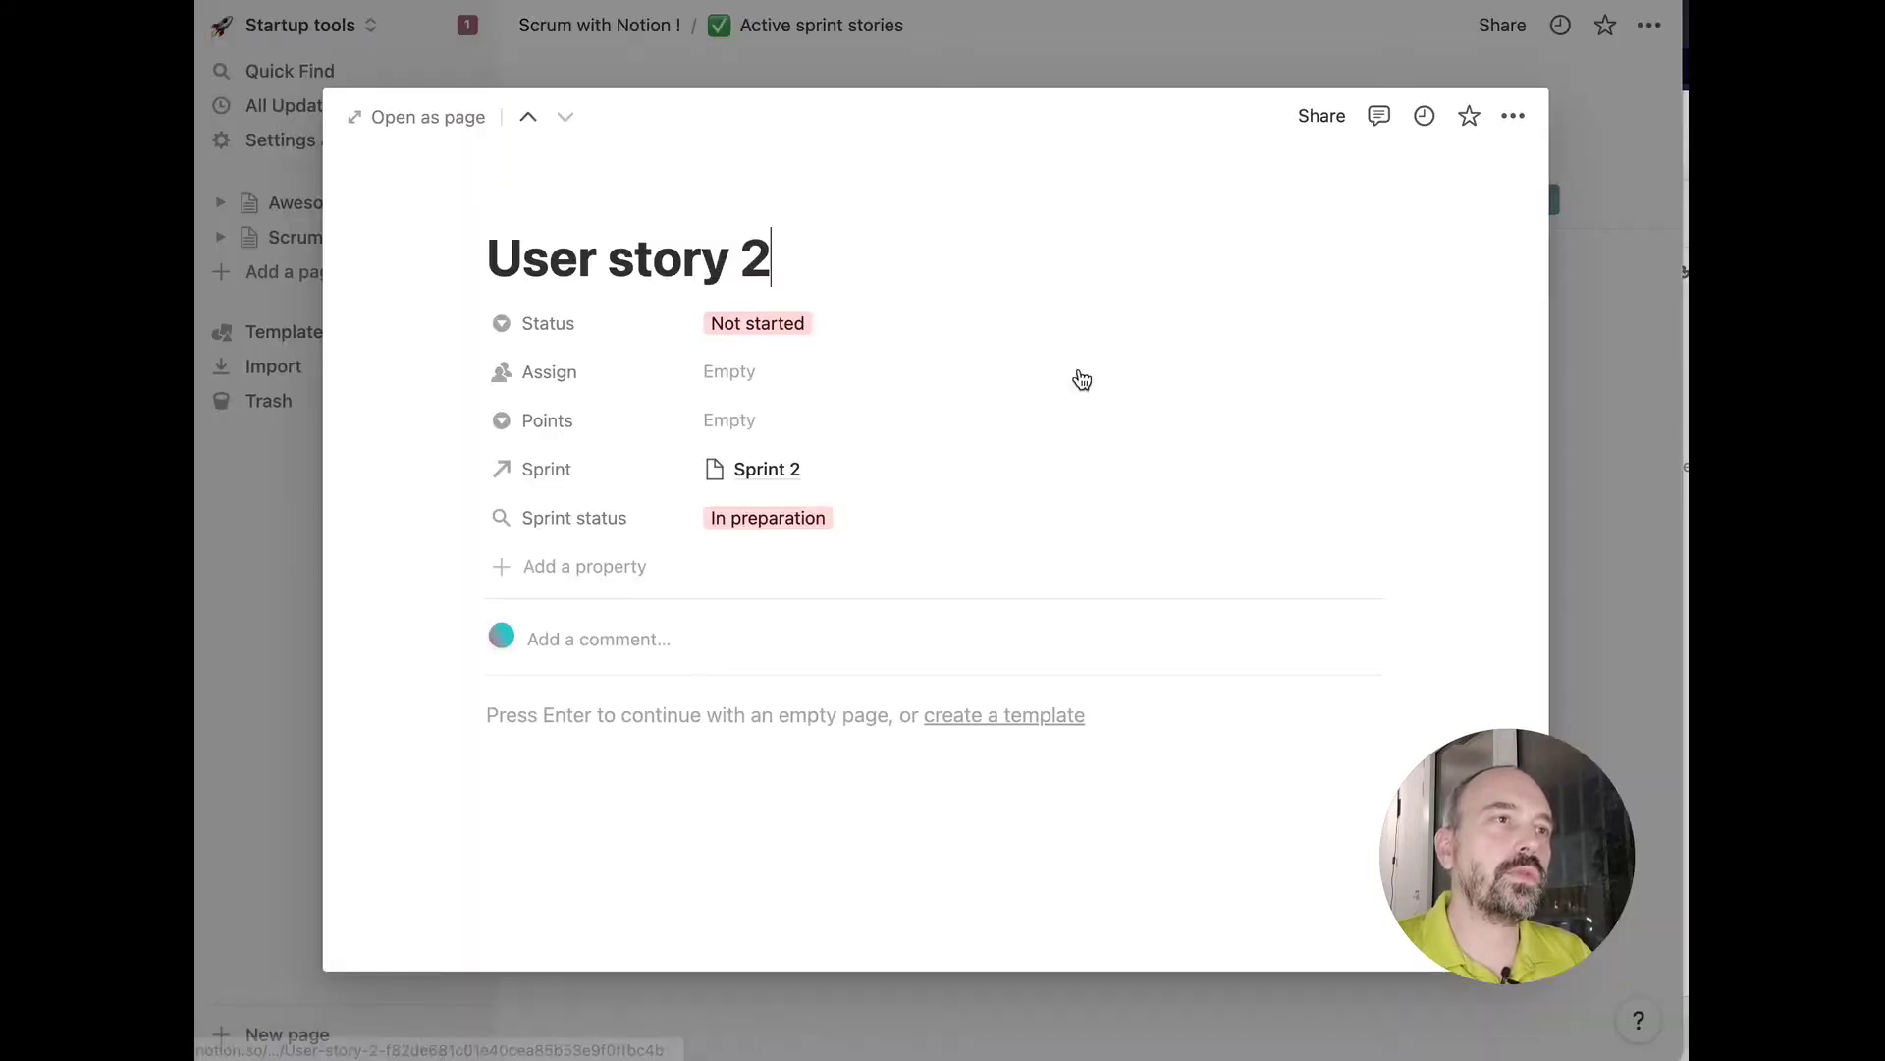
{"action": "left_click", "coordinate": [1624, 442]}
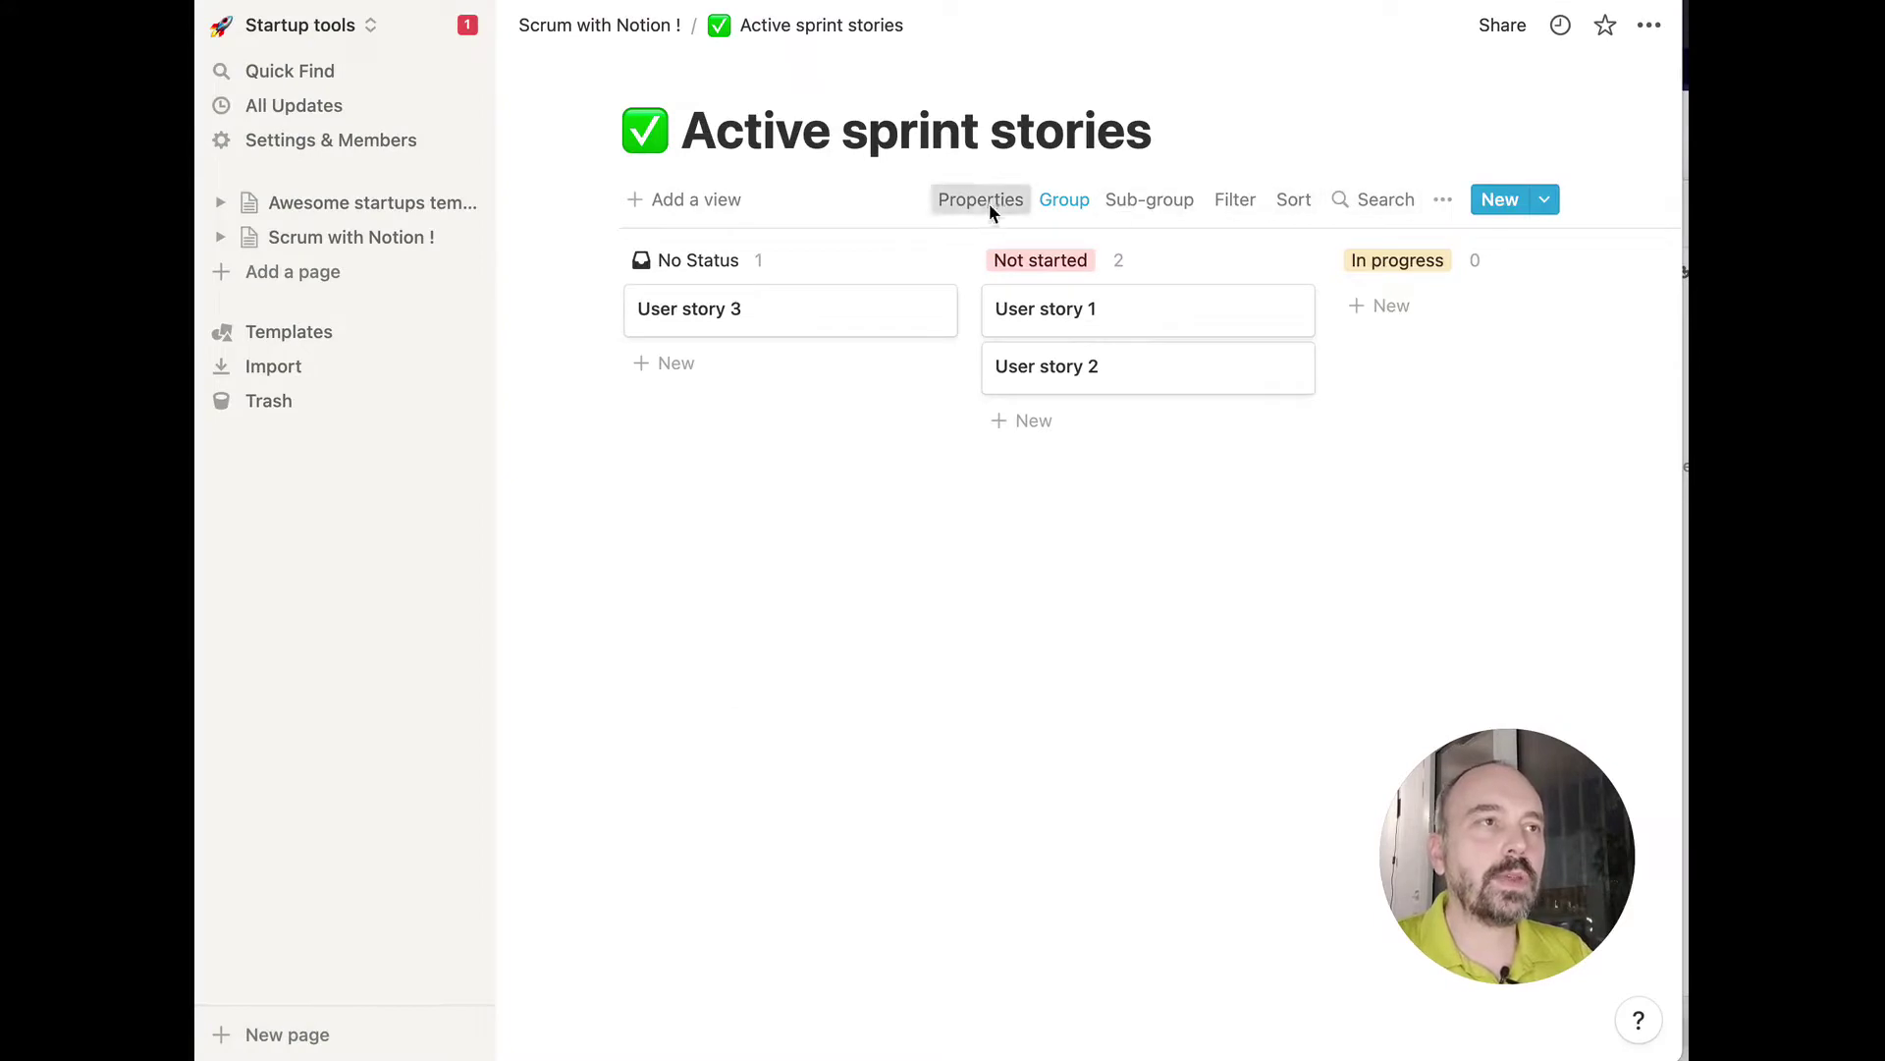
{"action": "left_click", "coordinate": [986, 203]}
{"action": "left_click", "coordinate": [1202, 579]}
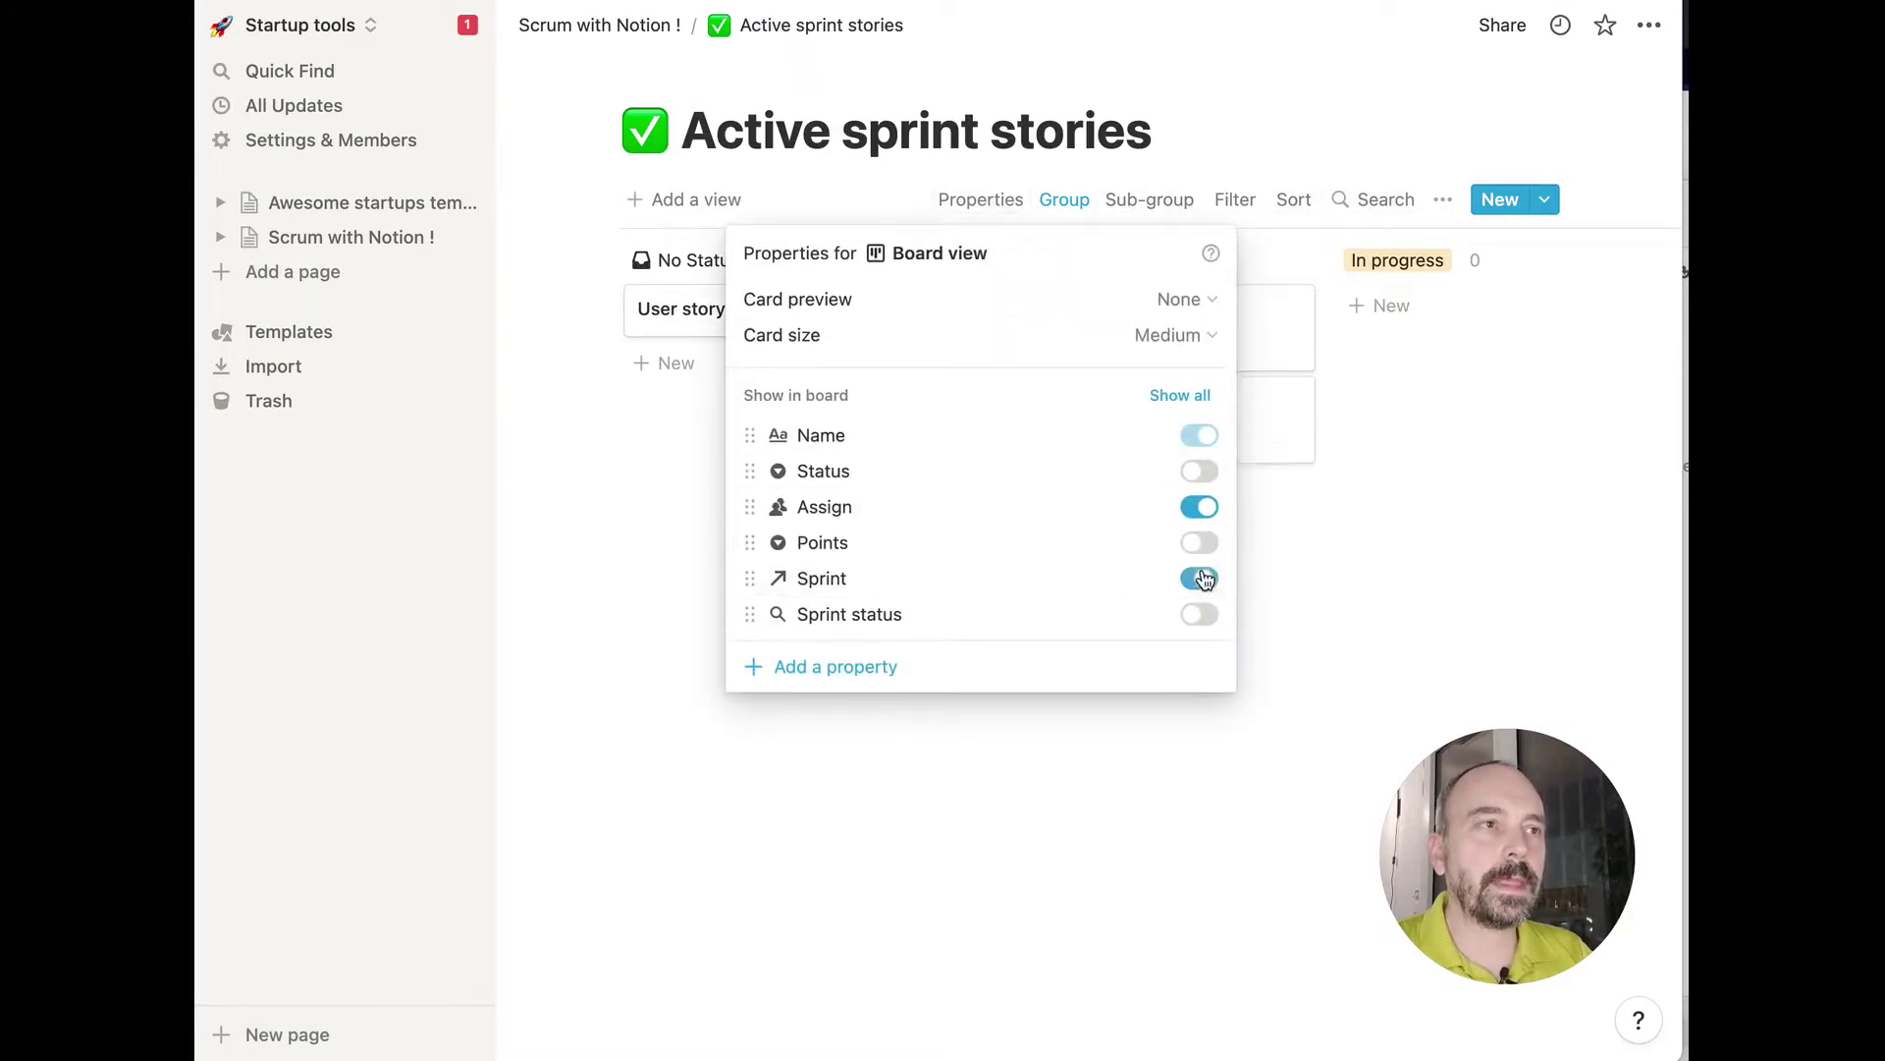
{"action": "left_click", "coordinate": [1397, 520]}
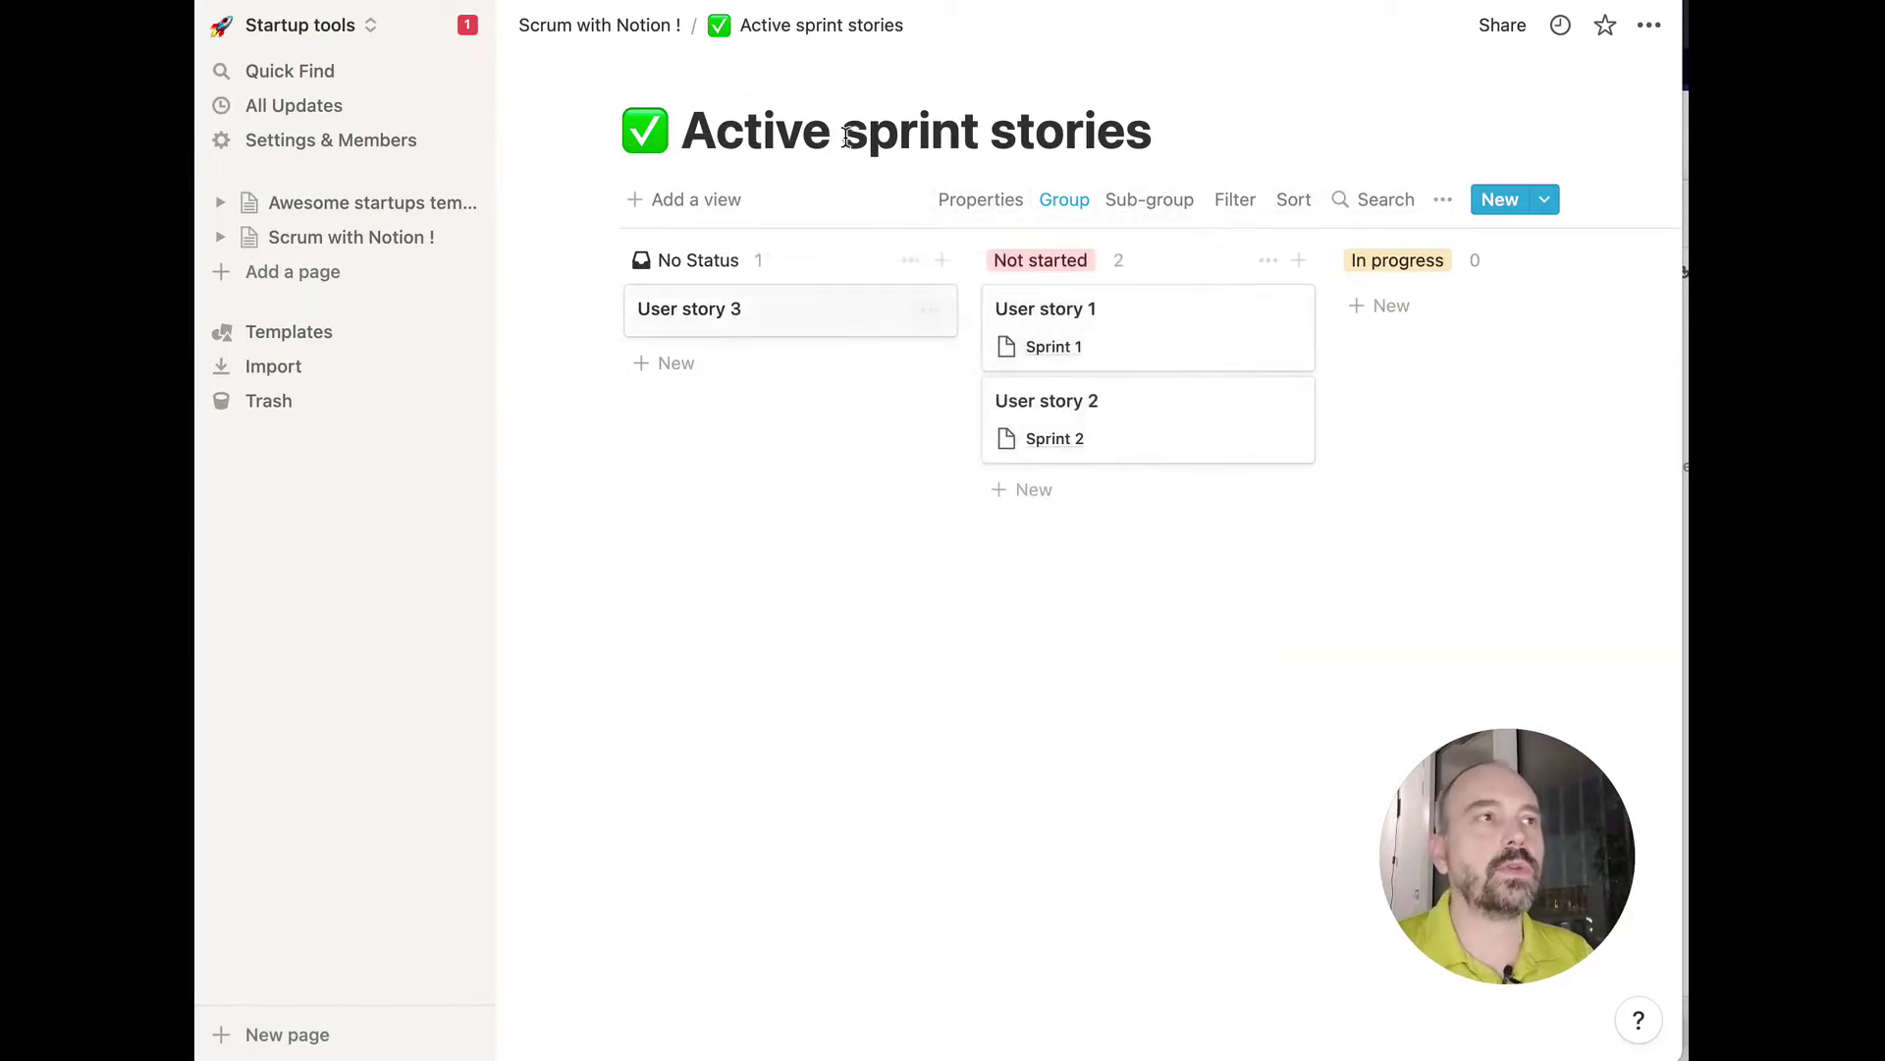
Open the linked Active sprint stories board from the Scrum with Notion ! page and examine which stories its filter shows.
{"action": "left_click", "coordinate": [672, 29]}
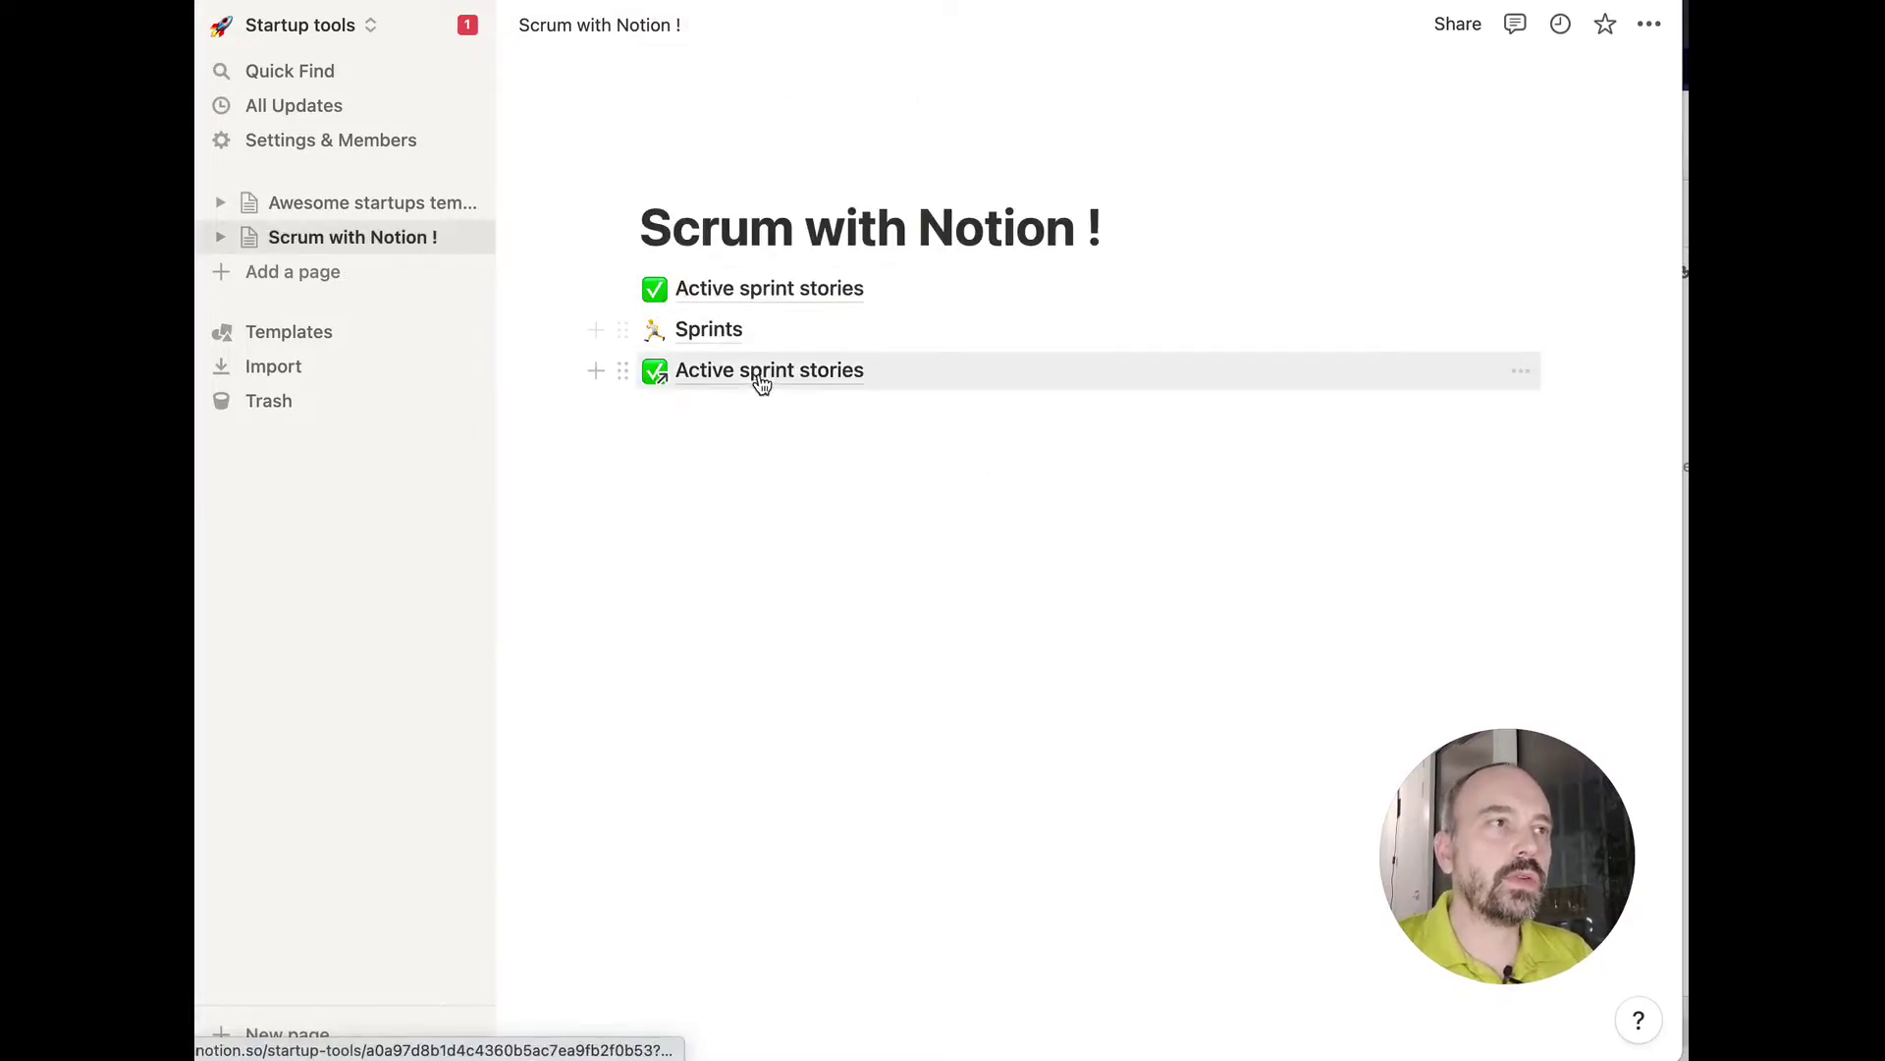
{"action": "left_click", "coordinate": [762, 381]}
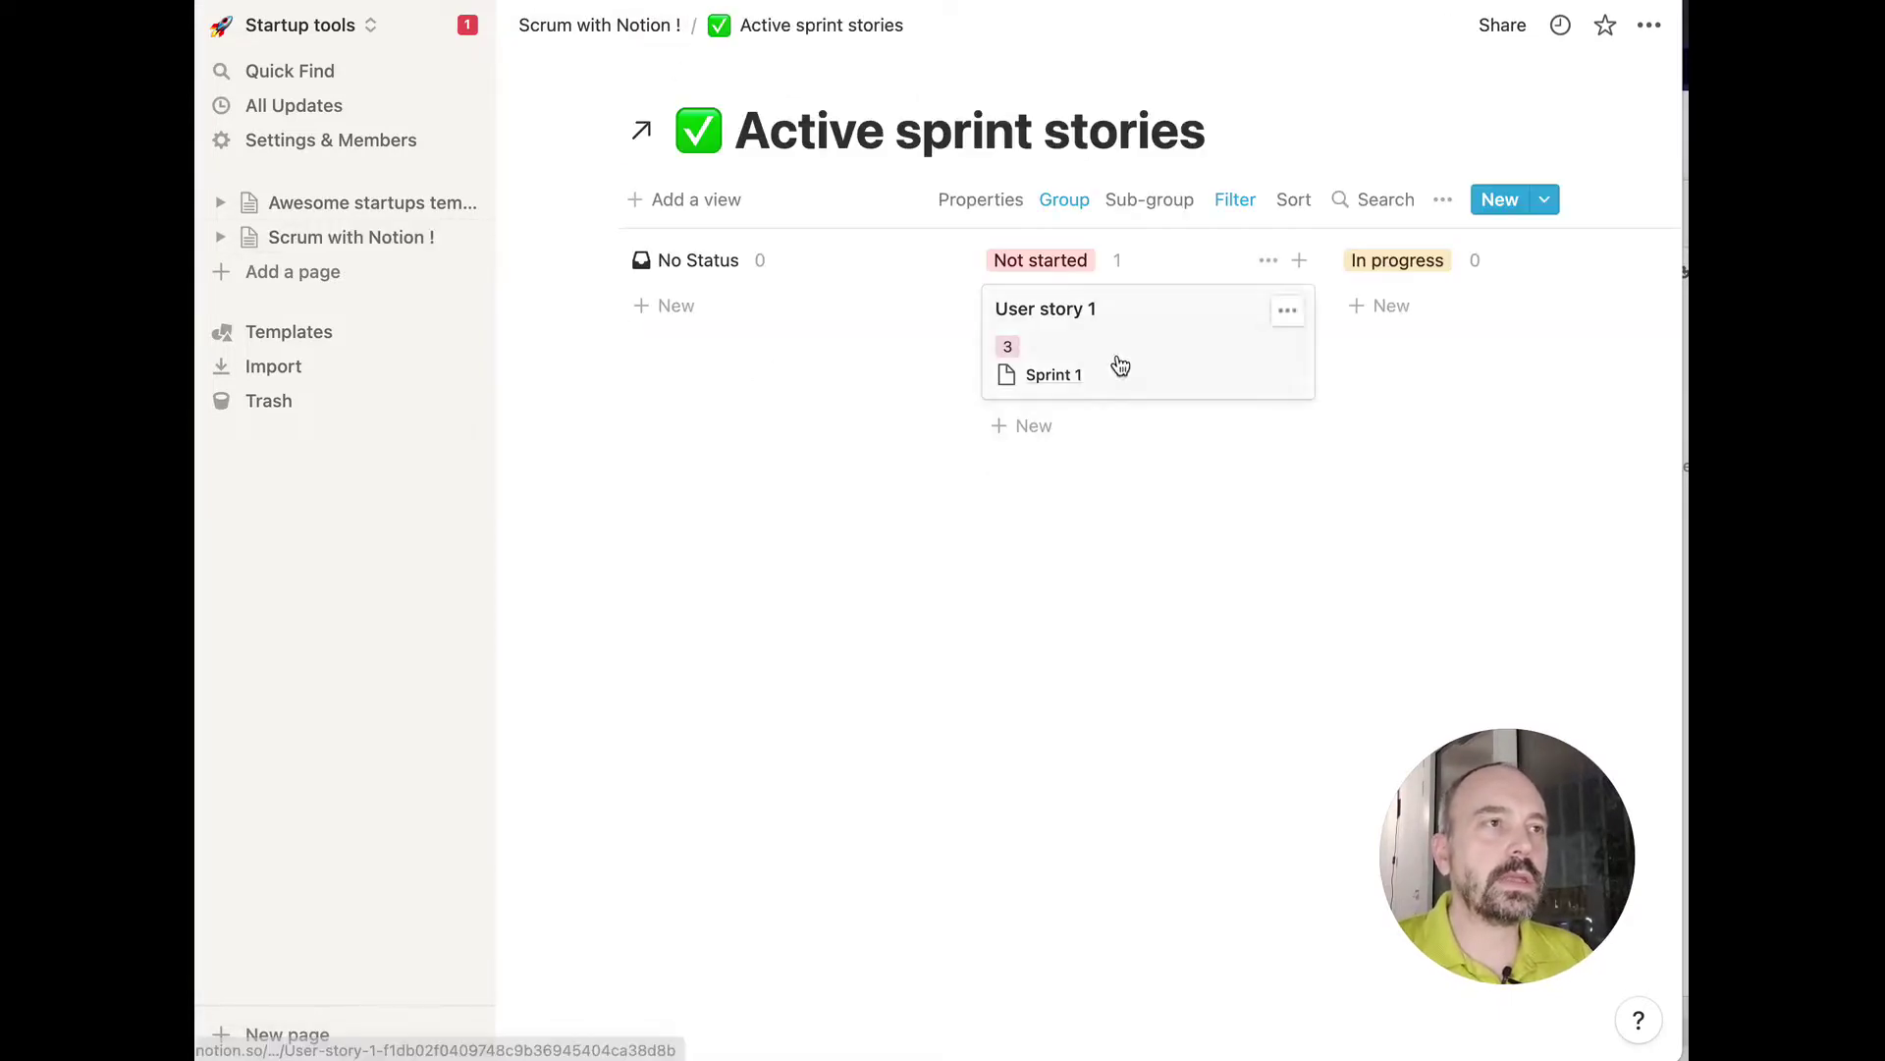
Move Sprint 2 to In progress on the Sprints board and reopen the linked Active sprint stories board to check its cards.
{"action": "left_click", "coordinate": [664, 30]}
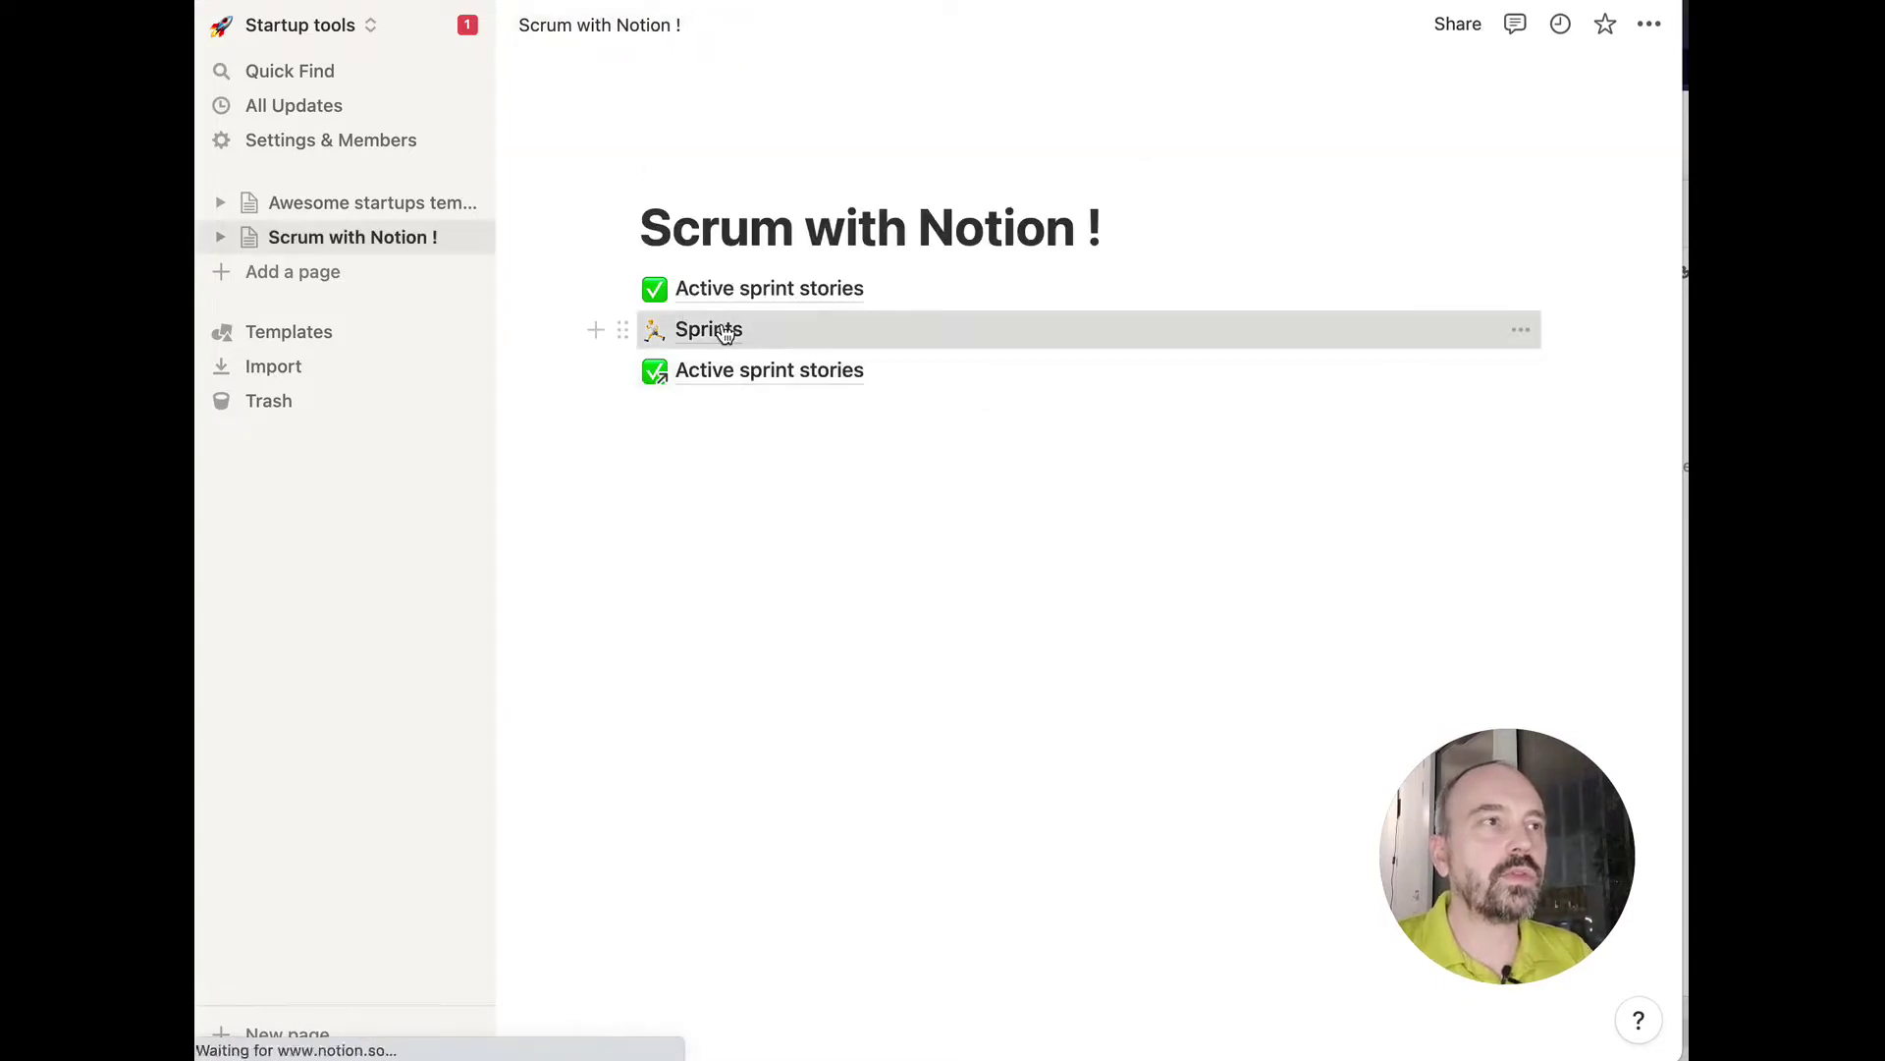
{"action": "left_click", "coordinate": [725, 332]}
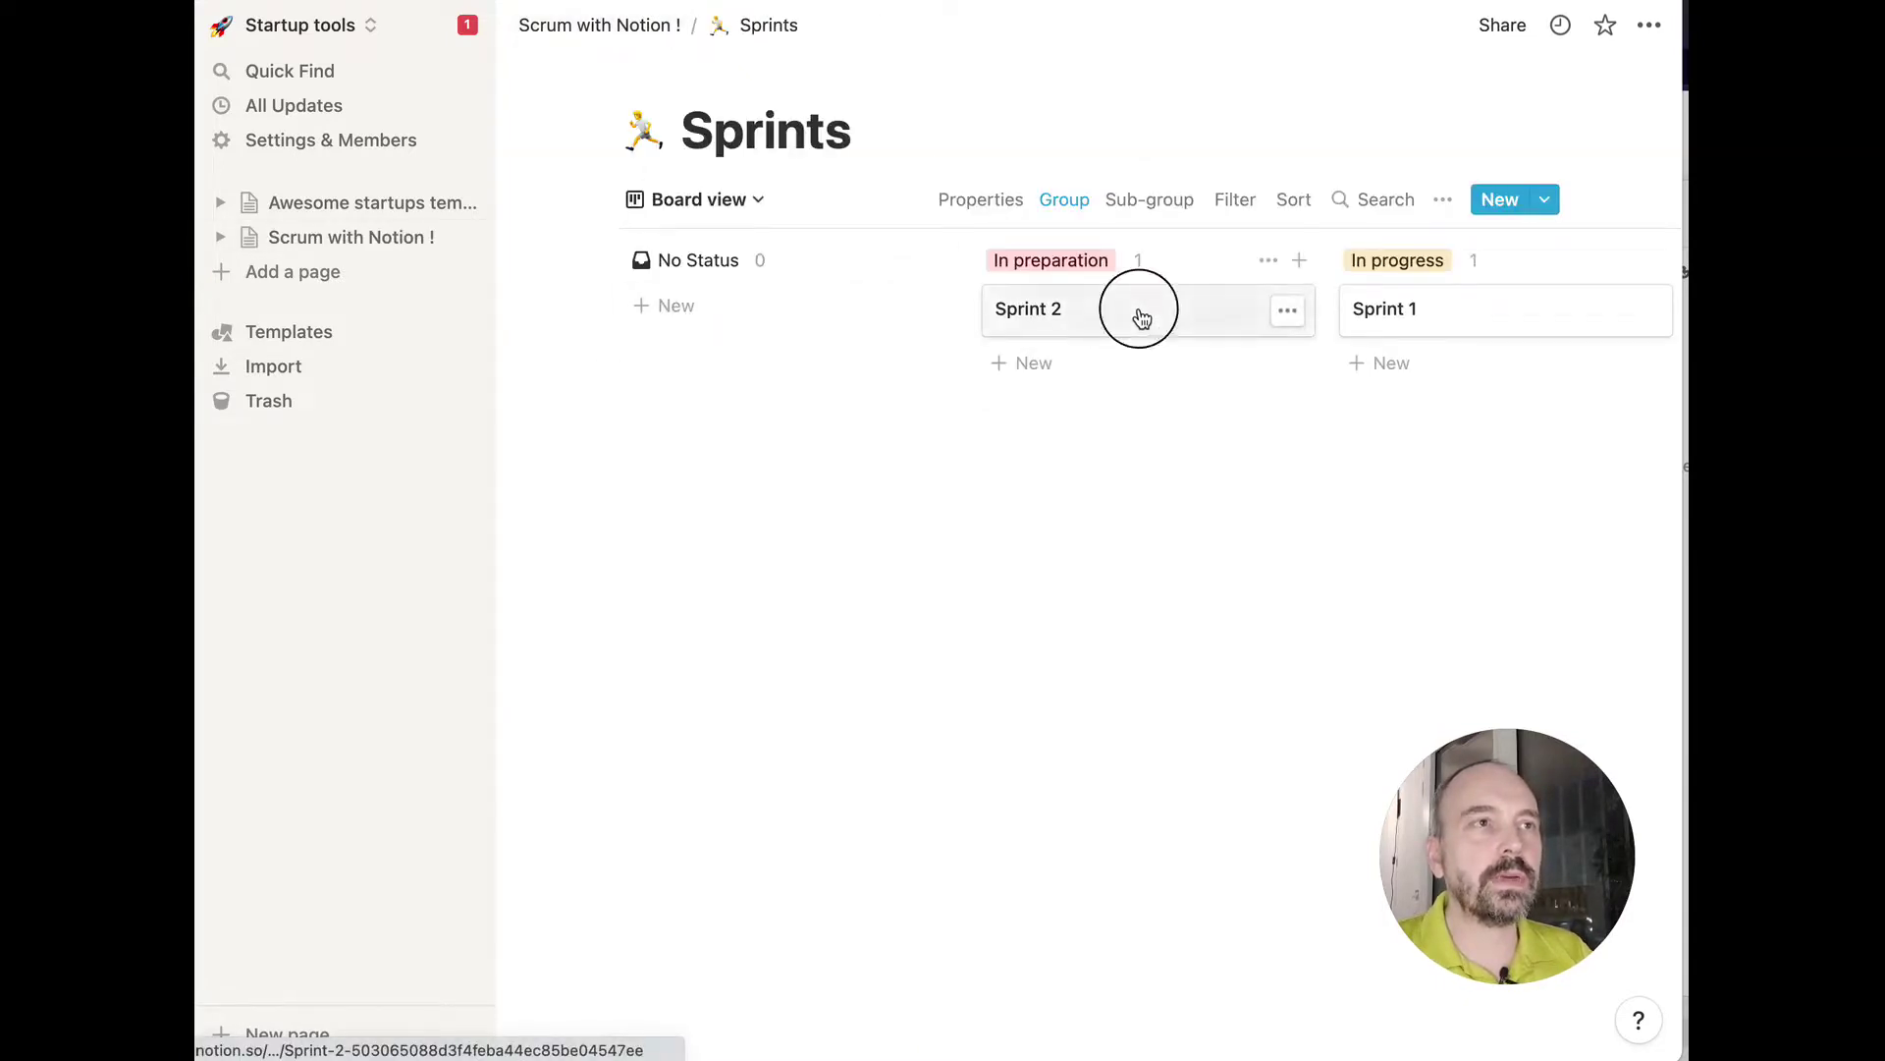
{"action": "left_click_drag", "start_coordinate": [1142, 316], "coordinate": [1478, 310]}
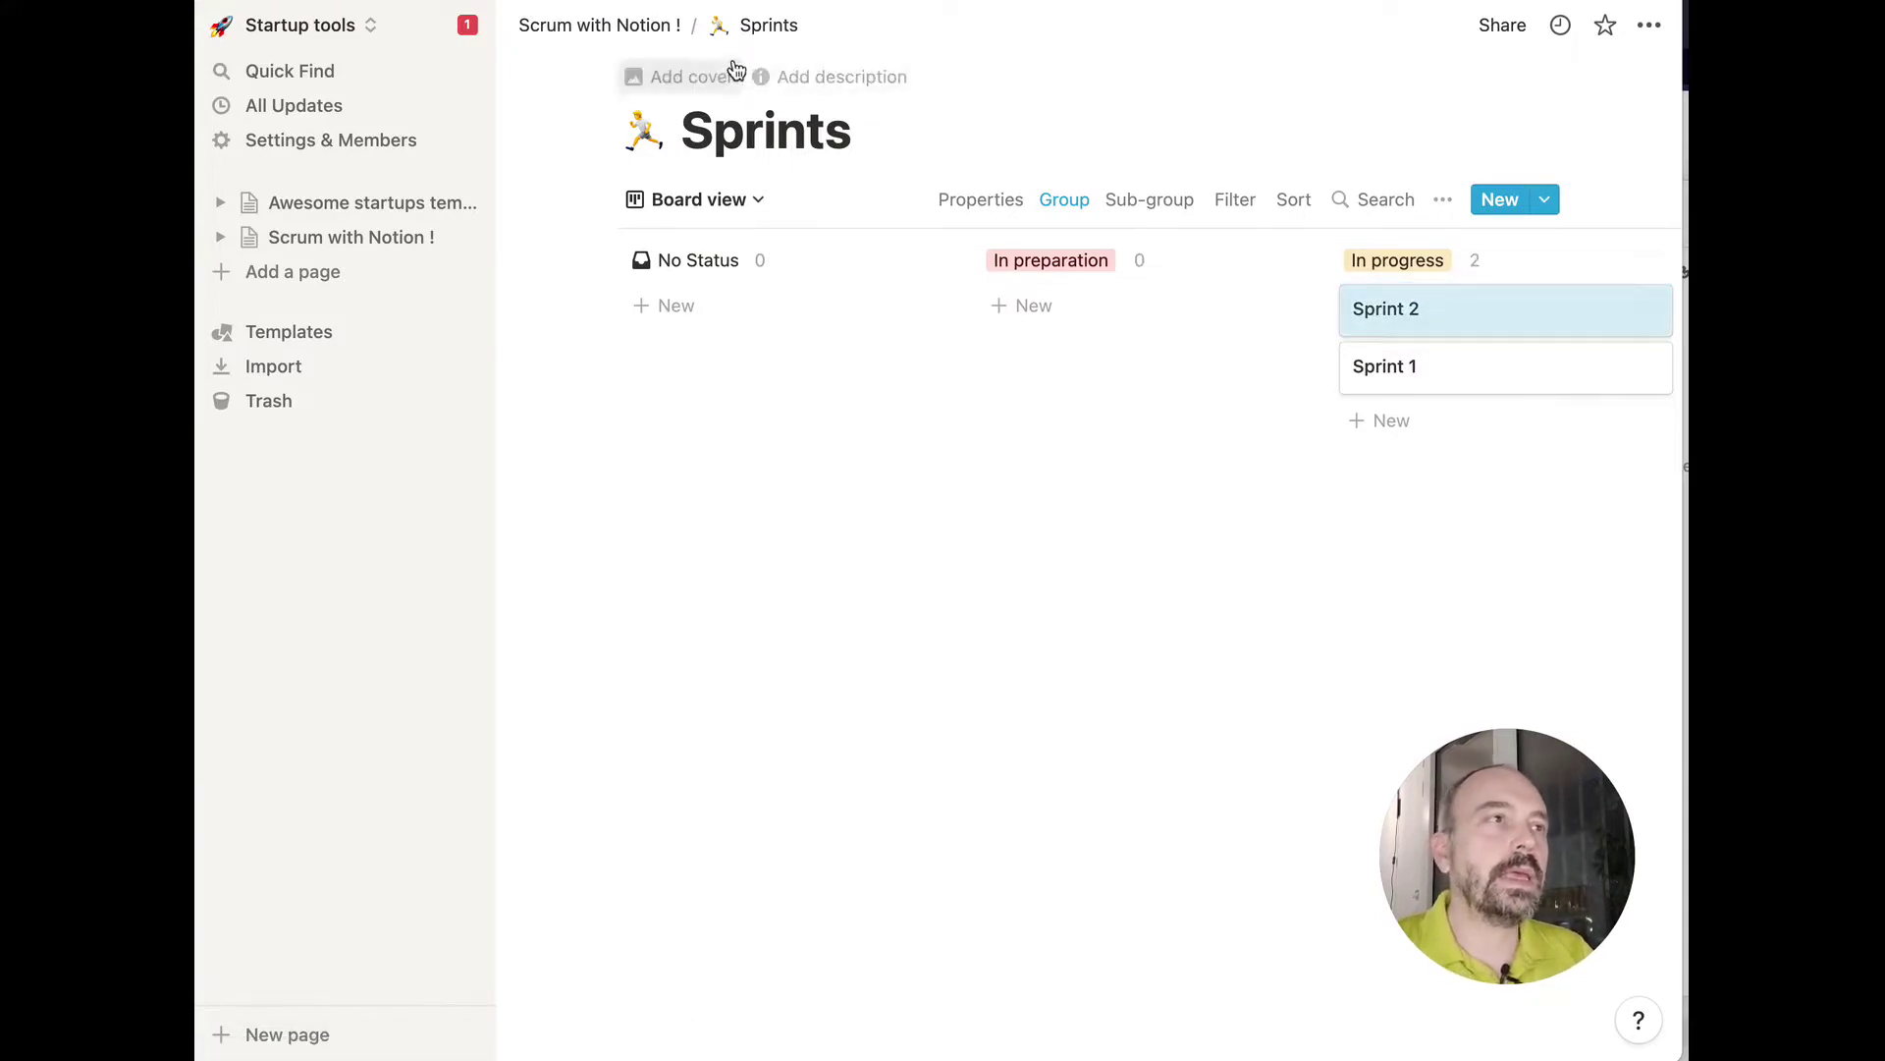
{"action": "left_click", "coordinate": [652, 25]}
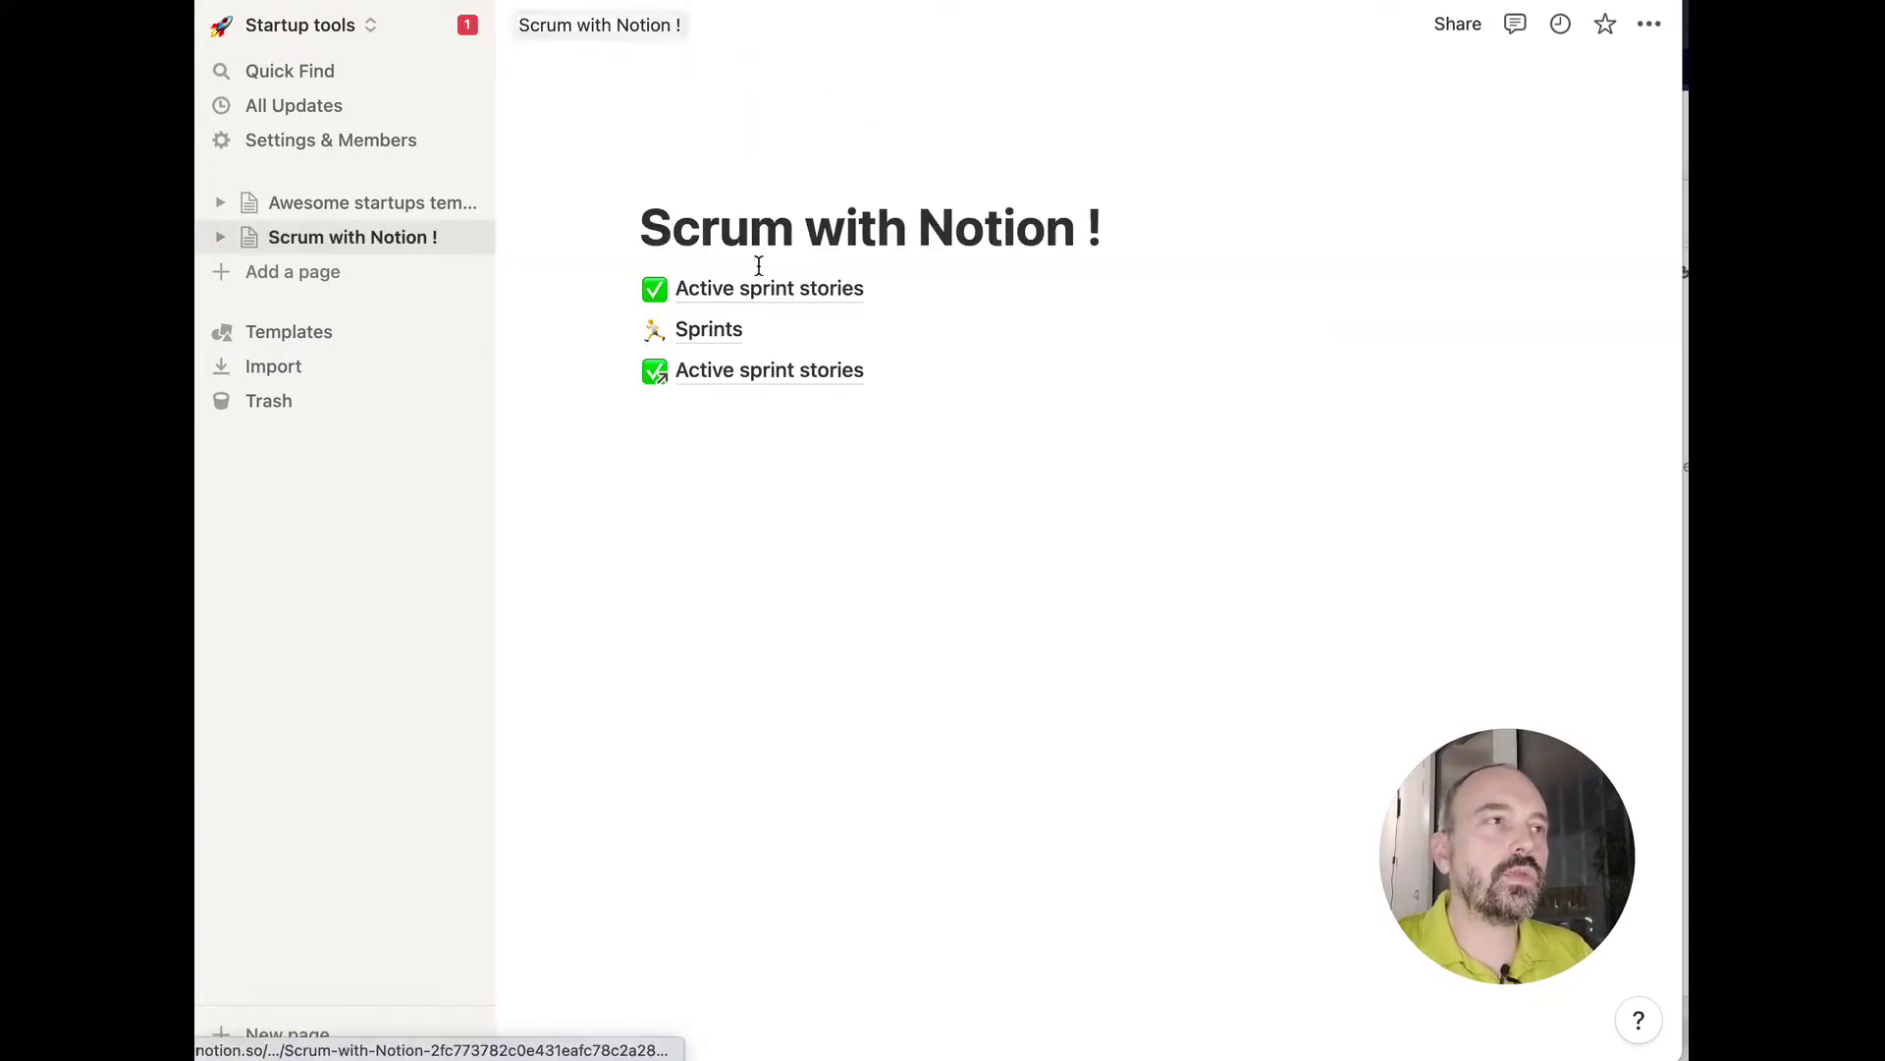
{"action": "left_click", "coordinate": [771, 369]}
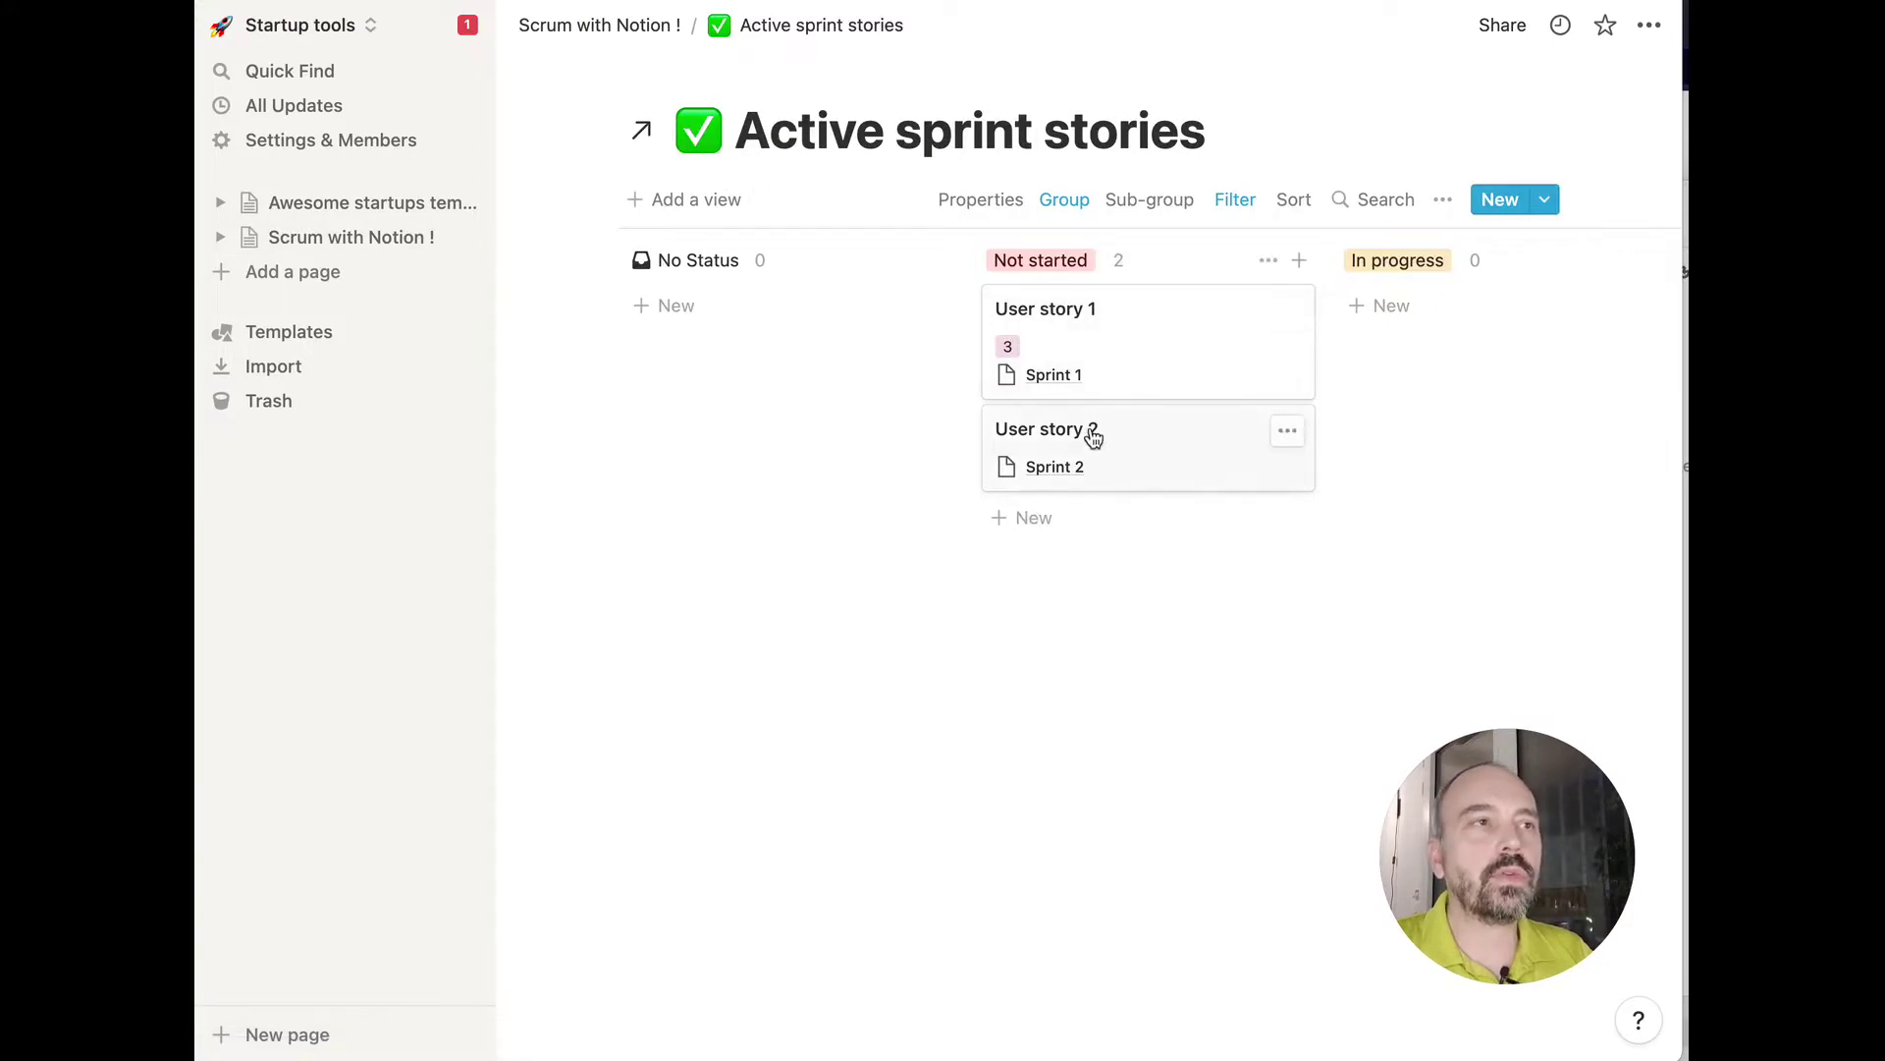